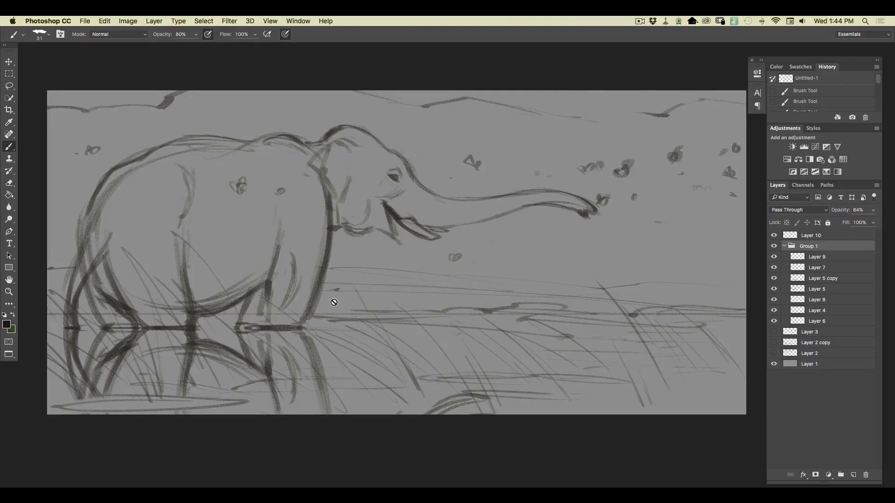
# Step: Collapse Group 1, fade its rough sketch to 30% opacity, and make Layer 10 the active layer
pyautogui.click(783, 248)
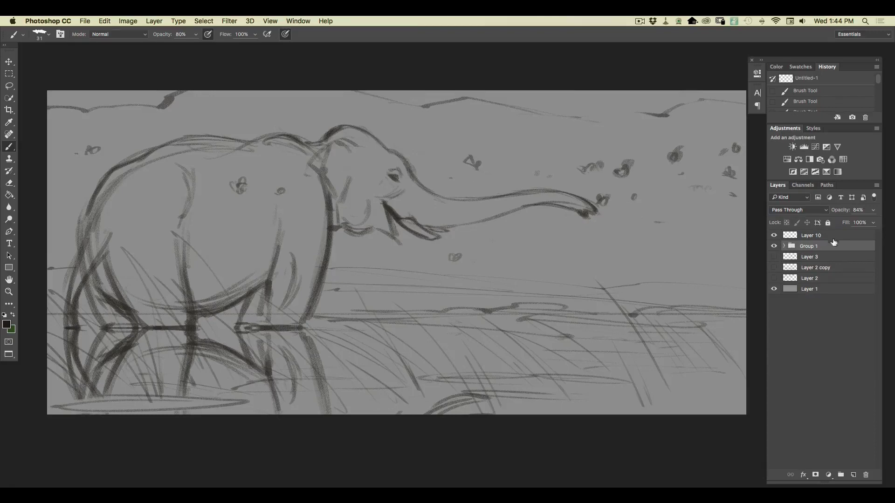
pyautogui.click(873, 210)
pyautogui.moveTo(863, 220); pyautogui.dragTo(846, 222)
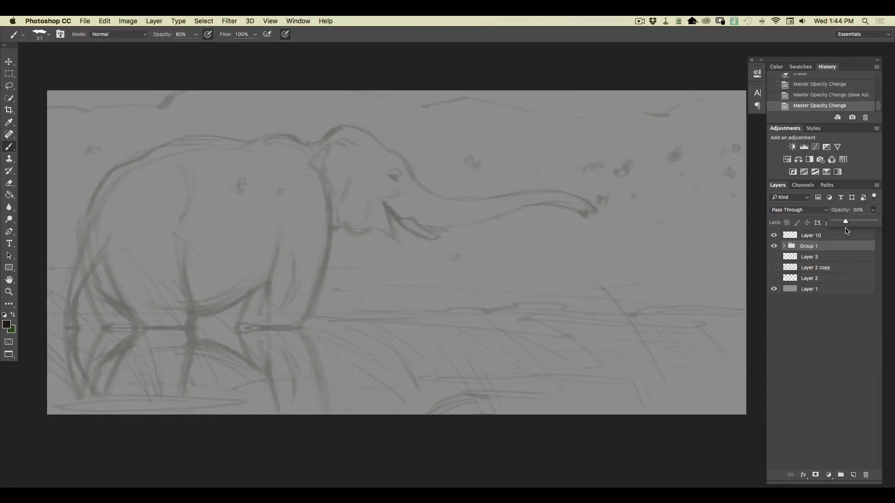
pyautogui.click(806, 241)
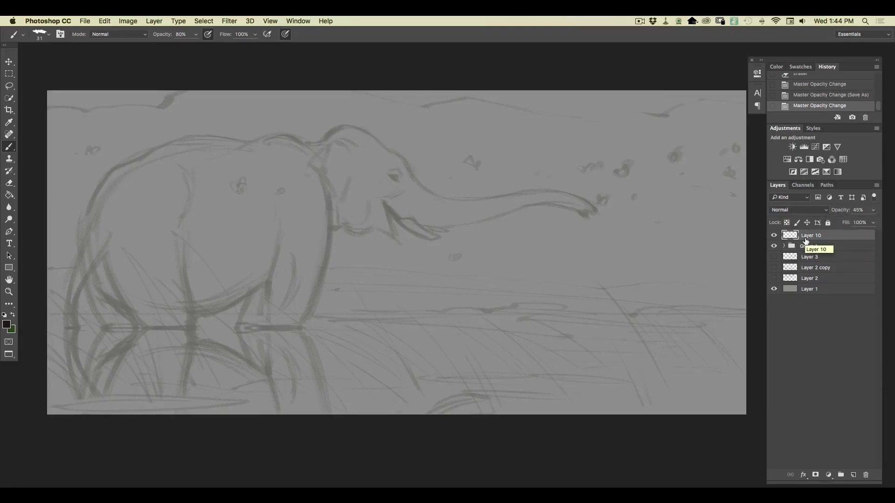
# Step: Try short test strokes along the elephant's brow above the eye
pyautogui.press('super+plus')
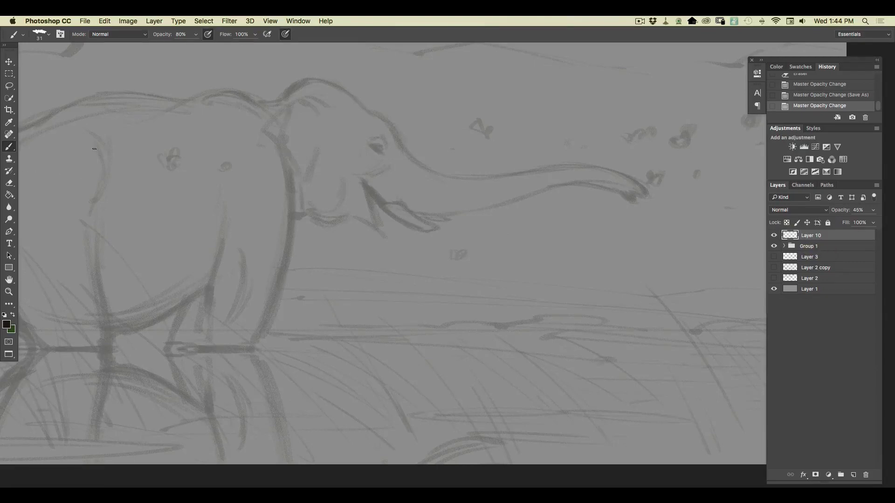
pyautogui.moveTo(400, 144); pyautogui.dragTo(396, 134)
pyautogui.moveTo(401, 147); pyautogui.dragTo(393, 127)
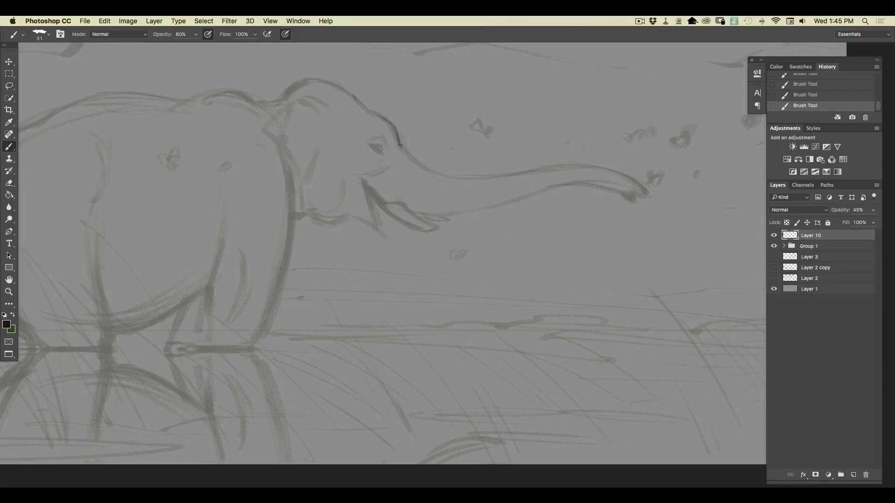
# Step: Set the brush opacity to 89% and choose a near-black foreground colour
pyautogui.click(195, 34)
pyautogui.moveTo(194, 46); pyautogui.dragTo(199, 45)
pyautogui.click(8, 325)
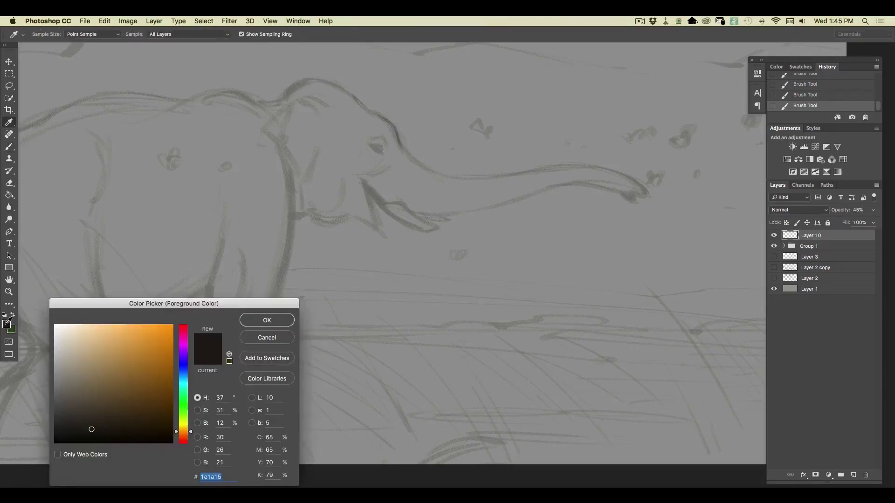
pyautogui.click(94, 429)
pyautogui.click(254, 323)
# Step: Erase the test strokes on the brow and raise Layer 10's opacity to 100%
pyautogui.moveTo(395, 126)
pyautogui.mouseDown()
pyautogui.moveTo(401, 146)
pyautogui.moveTo(386, 122)
pyautogui.moveTo(405, 149)
pyautogui.moveTo(399, 155)
pyautogui.mouseUp()
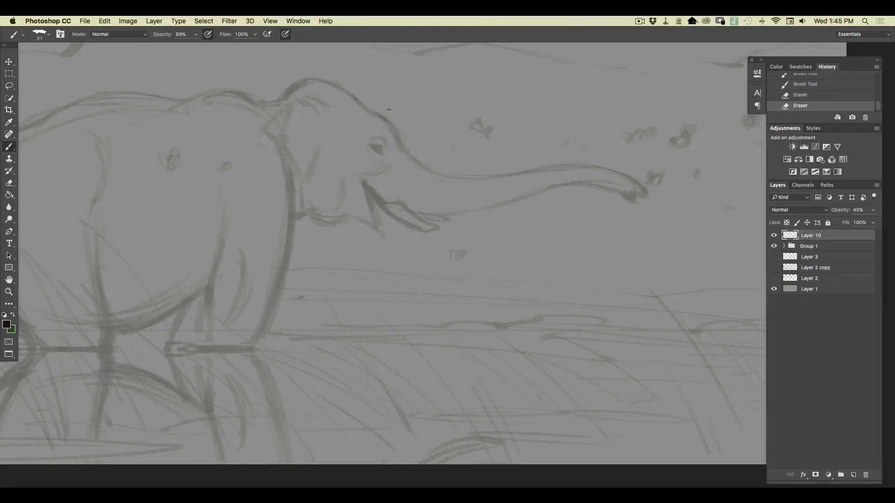
pyautogui.moveTo(873, 209); pyautogui.dragTo(882, 232)
# Step: Trace the elephant's forehead contour from above the eye down to the base of the trunk
pyautogui.moveTo(373, 113); pyautogui.dragTo(390, 124)
pyautogui.moveTo(385, 119)
pyautogui.mouseDown()
pyautogui.moveTo(405, 149)
pyautogui.moveTo(444, 176)
pyautogui.mouseUp()
pyautogui.moveTo(407, 153); pyautogui.dragTo(438, 174)
# Step: Reduce the brush size to 20 and draw the elephant's eye with its surrounding eyelid folds
pyautogui.press('super+plus')
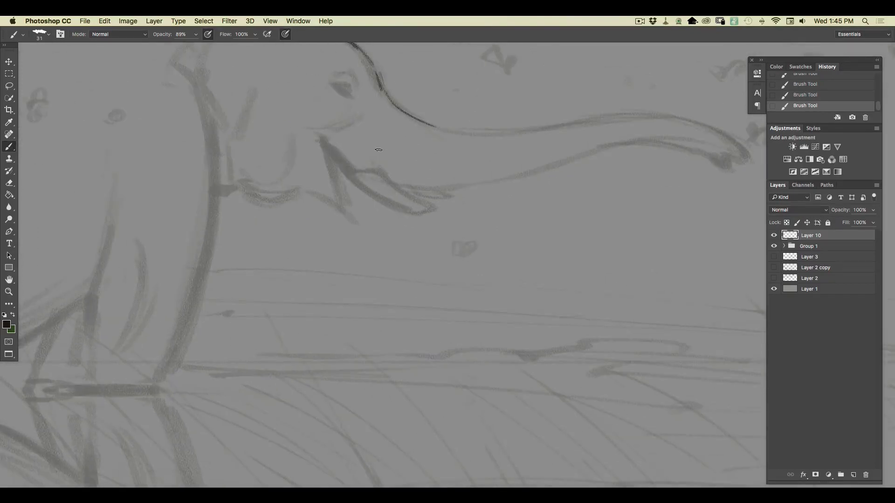
pyautogui.moveTo(202, 276); pyautogui.dragTo(250, 356)
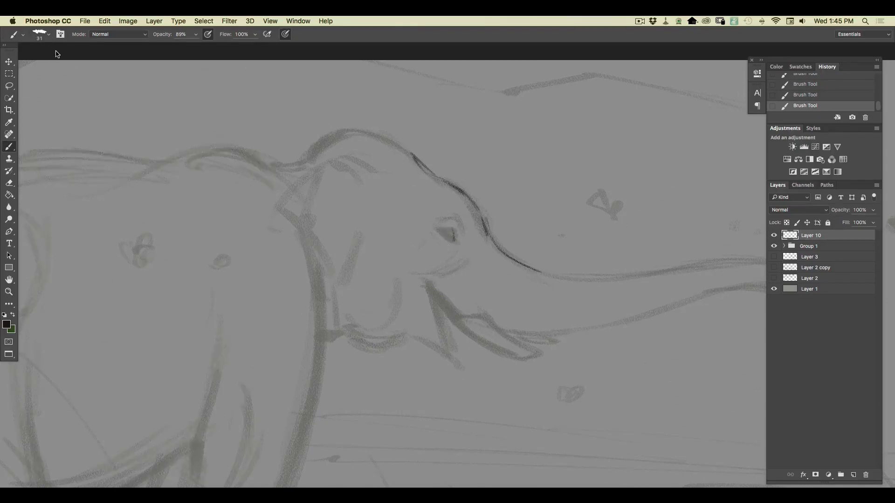
pyautogui.click(48, 35)
pyautogui.moveTo(60, 50); pyautogui.dragTo(58, 50)
pyautogui.click(454, 238)
pyautogui.moveTo(442, 232)
pyautogui.mouseDown()
pyautogui.moveTo(456, 245)
pyautogui.moveTo(455, 216)
pyautogui.moveTo(462, 229)
pyautogui.moveTo(448, 215)
pyautogui.moveTo(463, 219)
pyautogui.mouseUp()
pyautogui.moveTo(439, 238)
pyautogui.mouseDown()
pyautogui.moveTo(456, 244)
pyautogui.moveTo(448, 249)
pyautogui.mouseUp()
pyautogui.moveTo(458, 210); pyautogui.dragTo(465, 219)
# Step: Examine the elephant's eye and head in the reference photo IMG_5458.jpg
pyautogui.moveTo(894, 226); pyautogui.dragTo(581, 111)
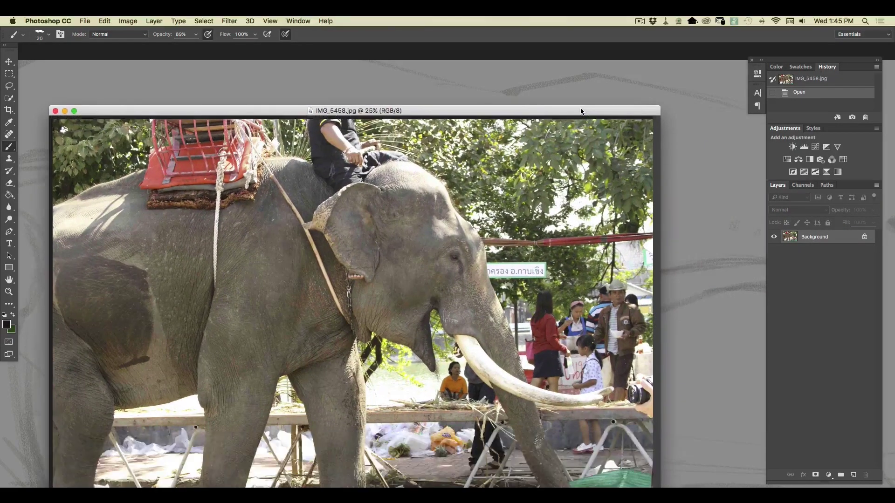
pyautogui.press('f')
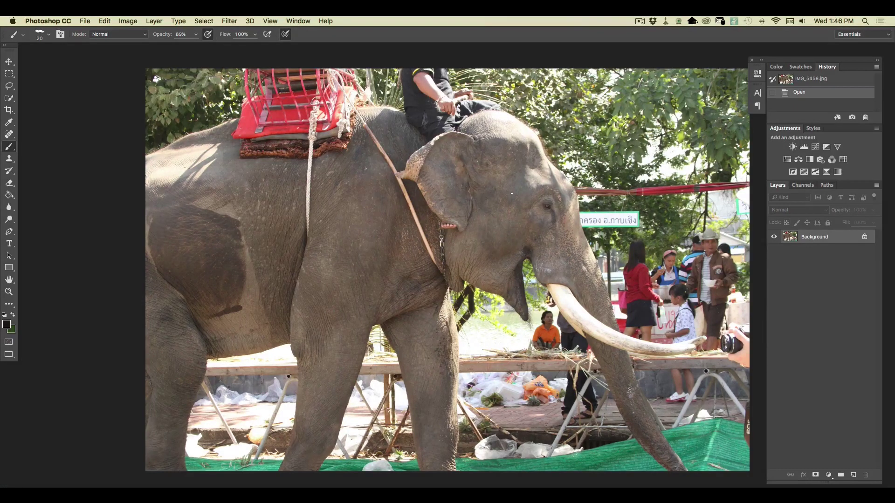
pyautogui.press('f')
pyautogui.press('f')
pyautogui.moveTo(281, 111); pyautogui.dragTo(894, 224)
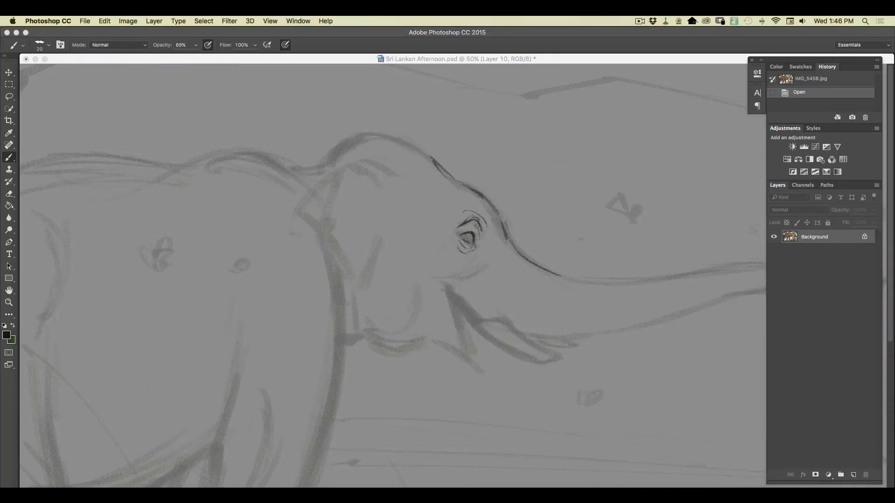
# Step: Return to the Sri Lankan Afternoon.psd drawing, refine the eyelid lines, and add creases below the eye
pyautogui.click(464, 239)
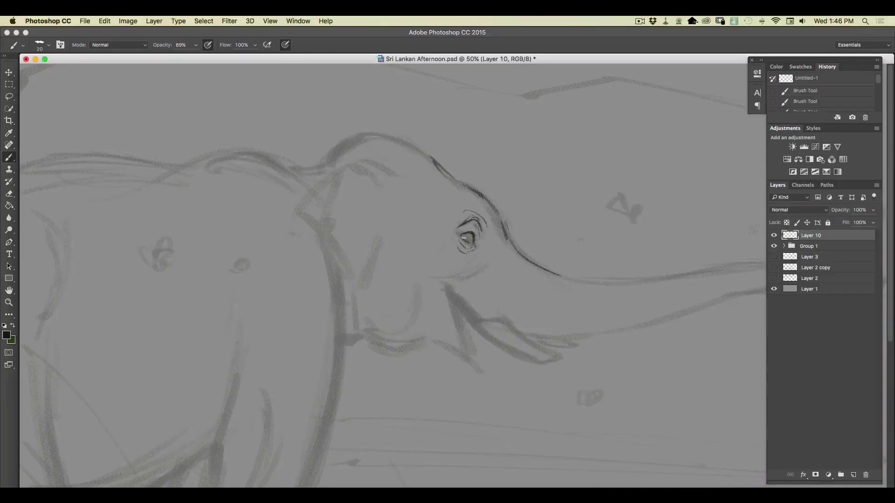
pyautogui.moveTo(465, 239)
pyautogui.mouseDown()
pyautogui.moveTo(478, 258)
pyautogui.moveTo(473, 234)
pyautogui.moveTo(453, 230)
pyautogui.mouseUp()
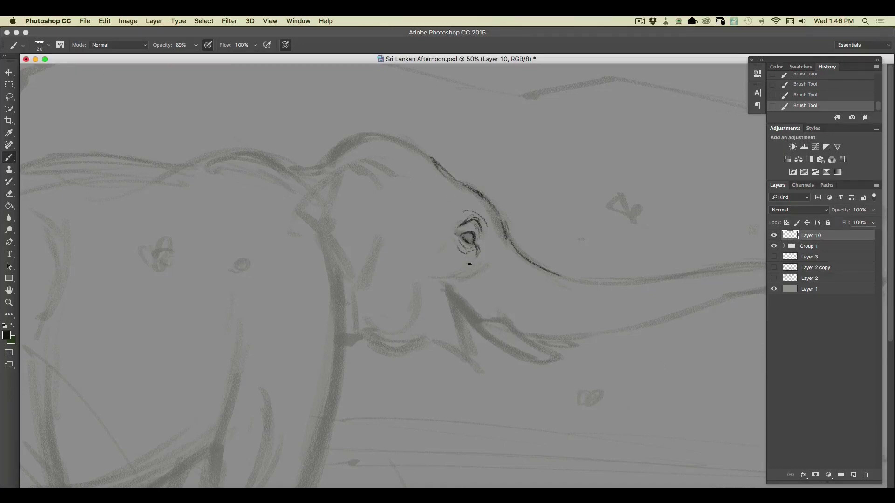
pyautogui.moveTo(470, 267); pyautogui.dragTo(456, 280)
pyautogui.moveTo(475, 271); pyautogui.dragTo(468, 277)
# Step: Outline the elephant's open mouth, from the upper lip over the tusk to the pointed lower lip
pyautogui.moveTo(447, 288)
pyautogui.mouseDown()
pyautogui.moveTo(461, 312)
pyautogui.moveTo(452, 294)
pyautogui.moveTo(482, 320)
pyautogui.moveTo(468, 318)
pyautogui.moveTo(514, 330)
pyautogui.mouseUp()
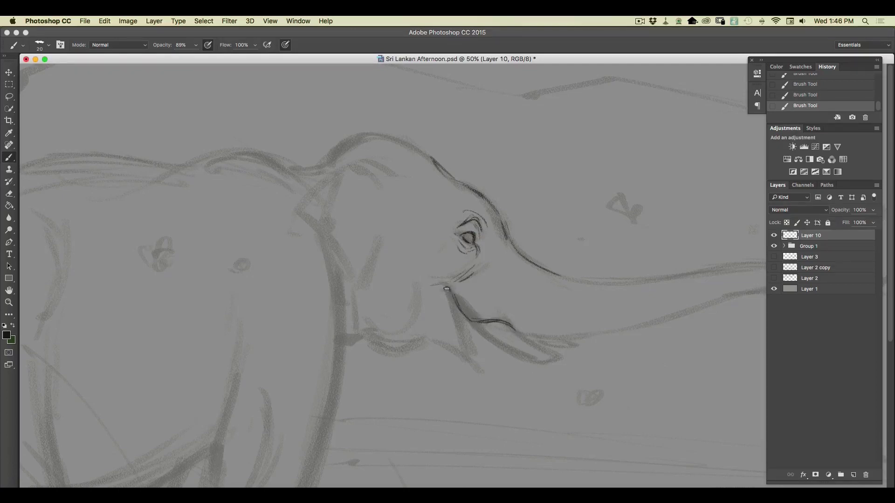
pyautogui.moveTo(447, 289); pyautogui.dragTo(463, 359)
pyautogui.moveTo(426, 337); pyautogui.dragTo(465, 362)
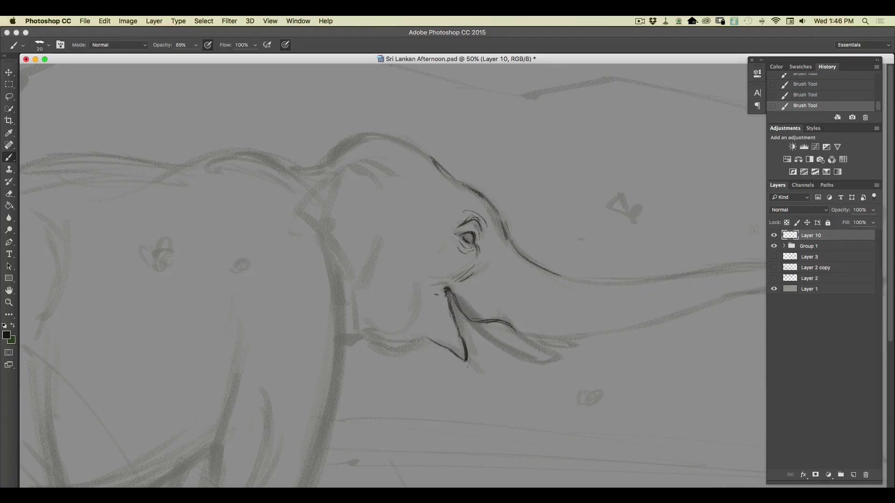
# Step: Draw the cheek creases behind the mouth and trace the jaw line back to the throat
pyautogui.moveTo(436, 307)
pyautogui.mouseDown()
pyautogui.moveTo(419, 332)
pyautogui.moveTo(428, 335)
pyautogui.mouseUp()
pyautogui.moveTo(418, 342)
pyautogui.mouseDown()
pyautogui.moveTo(395, 346)
pyautogui.moveTo(422, 339)
pyautogui.moveTo(396, 352)
pyautogui.moveTo(407, 345)
pyautogui.moveTo(379, 322)
pyautogui.moveTo(350, 329)
pyautogui.moveTo(363, 337)
pyautogui.moveTo(355, 319)
pyautogui.mouseUp()
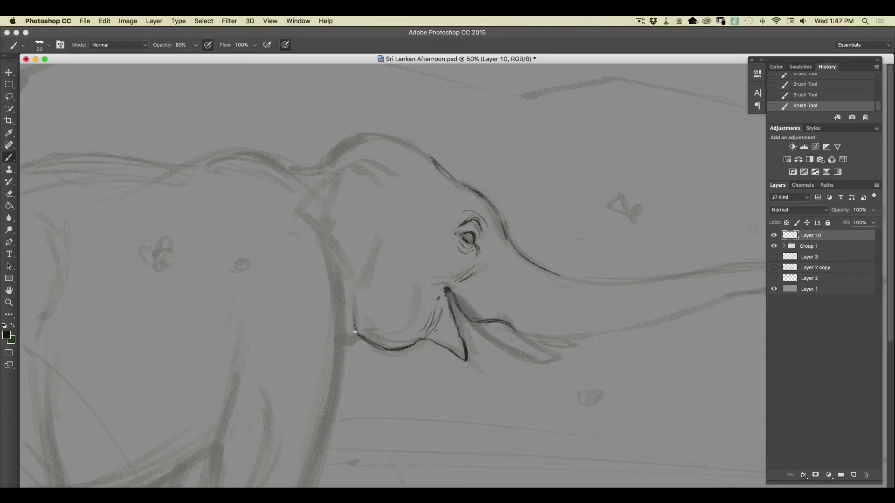
pyautogui.moveTo(357, 336)
pyautogui.mouseDown()
pyautogui.moveTo(338, 332)
pyautogui.moveTo(354, 326)
pyautogui.moveTo(345, 280)
pyautogui.moveTo(352, 312)
pyautogui.mouseUp()
# Step: Outline the near tusk with a longer, rounded tip and add short strokes at its base
pyautogui.moveTo(527, 340); pyautogui.dragTo(593, 362)
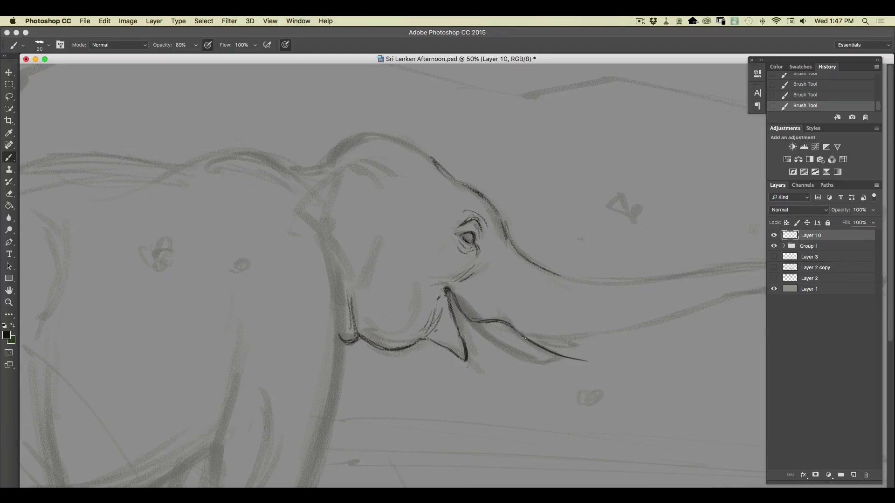
pyautogui.moveTo(478, 327)
pyautogui.mouseDown()
pyautogui.moveTo(540, 363)
pyautogui.moveTo(527, 362)
pyautogui.moveTo(579, 368)
pyautogui.mouseUp()
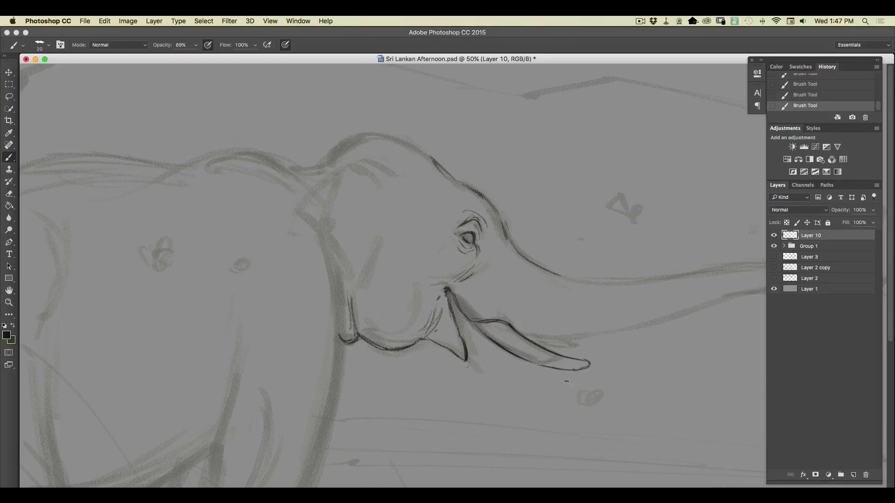
pyautogui.moveTo(589, 365); pyautogui.dragTo(551, 368)
pyautogui.moveTo(473, 322); pyautogui.dragTo(520, 356)
pyautogui.moveTo(503, 310); pyautogui.dragTo(500, 302)
# Step: Trace the crown of the head from the forehead back to the neck
pyautogui.moveTo(436, 162)
pyautogui.mouseDown()
pyautogui.moveTo(449, 178)
pyautogui.moveTo(436, 164)
pyautogui.mouseUp()
pyautogui.moveTo(386, 135)
pyautogui.mouseDown()
pyautogui.moveTo(426, 152)
pyautogui.moveTo(369, 134)
pyautogui.moveTo(351, 140)
pyautogui.moveTo(373, 134)
pyautogui.mouseUp()
pyautogui.moveTo(330, 160); pyautogui.dragTo(334, 155)
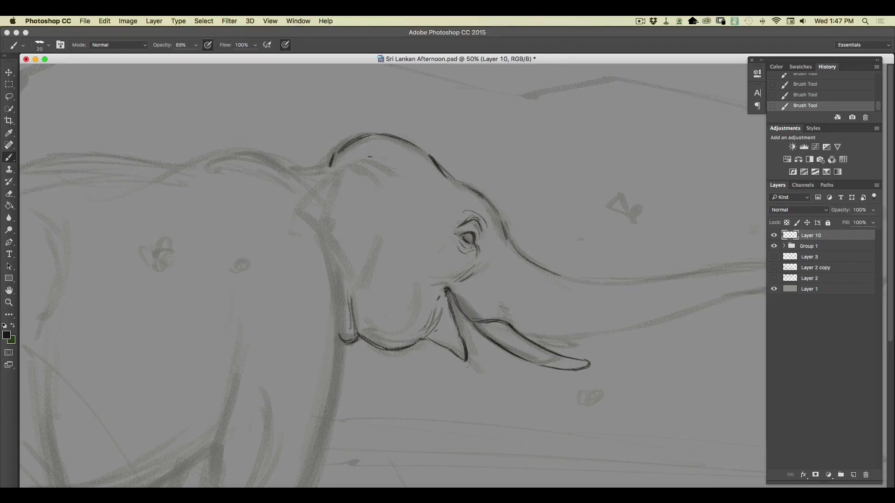
# Step: Draw the ear's top fold, back flap, pointed lower lobe and wavy front edge
pyautogui.moveTo(364, 173); pyautogui.dragTo(396, 170)
pyautogui.moveTo(362, 169)
pyautogui.mouseDown()
pyautogui.moveTo(344, 165)
pyautogui.moveTo(320, 180)
pyautogui.moveTo(298, 213)
pyautogui.mouseUp()
pyautogui.moveTo(338, 175)
pyautogui.mouseDown()
pyautogui.moveTo(320, 206)
pyautogui.moveTo(317, 196)
pyautogui.moveTo(320, 234)
pyautogui.moveTo(292, 216)
pyautogui.mouseUp()
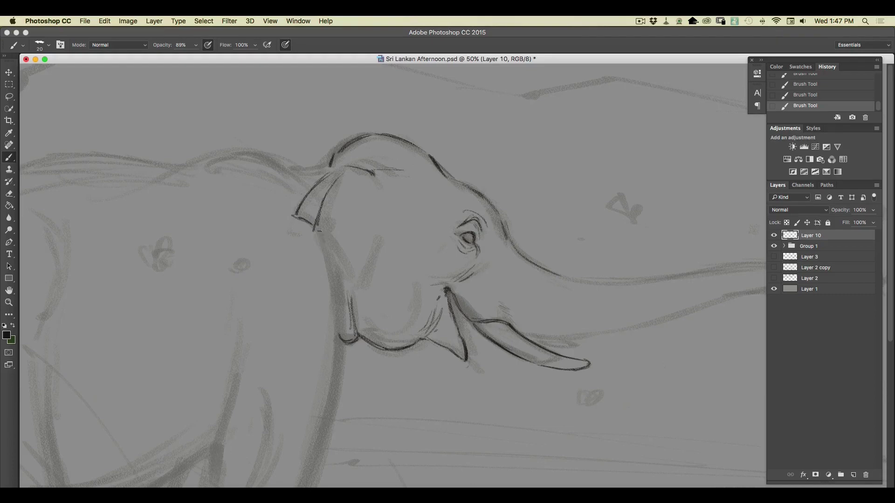
pyautogui.moveTo(328, 252)
pyautogui.mouseDown()
pyautogui.moveTo(345, 269)
pyautogui.moveTo(354, 259)
pyautogui.moveTo(336, 255)
pyautogui.moveTo(358, 291)
pyautogui.mouseUp()
pyautogui.moveTo(375, 228); pyautogui.dragTo(358, 289)
pyautogui.moveTo(364, 180)
pyautogui.mouseDown()
pyautogui.moveTo(378, 234)
pyautogui.moveTo(362, 198)
pyautogui.moveTo(372, 222)
pyautogui.mouseUp()
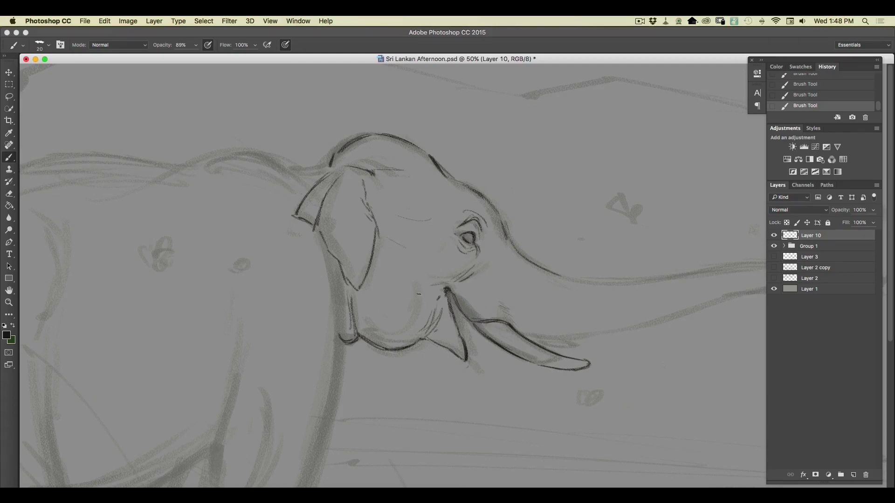
# Step: Add cheek creases, a thicker mouth-corner line, the temple hollow and contour lines around the brow
pyautogui.moveTo(424, 291)
pyautogui.mouseDown()
pyautogui.moveTo(415, 298)
pyautogui.moveTo(434, 311)
pyautogui.mouseUp()
pyautogui.moveTo(449, 292)
pyautogui.mouseDown()
pyautogui.moveTo(469, 340)
pyautogui.moveTo(455, 311)
pyautogui.moveTo(466, 339)
pyautogui.mouseUp()
pyautogui.moveTo(420, 167)
pyautogui.mouseDown()
pyautogui.moveTo(423, 188)
pyautogui.moveTo(432, 171)
pyautogui.moveTo(444, 210)
pyautogui.mouseUp()
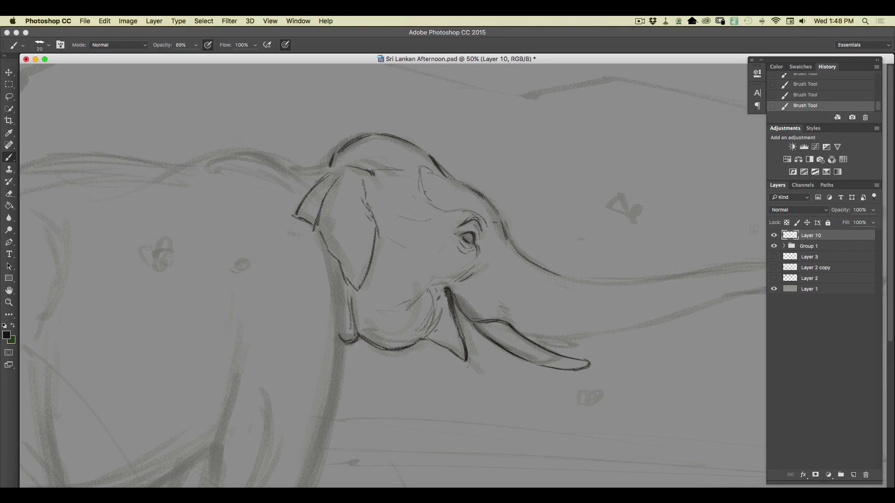
pyautogui.moveTo(504, 228); pyautogui.dragTo(497, 207)
pyautogui.moveTo(485, 213); pyautogui.dragTo(490, 244)
# Step: Draw a row of wrinkle lines across the upper trunk just beyond the tusk base
pyautogui.press('f')
pyautogui.moveTo(312, 340); pyautogui.dragTo(76, 326)
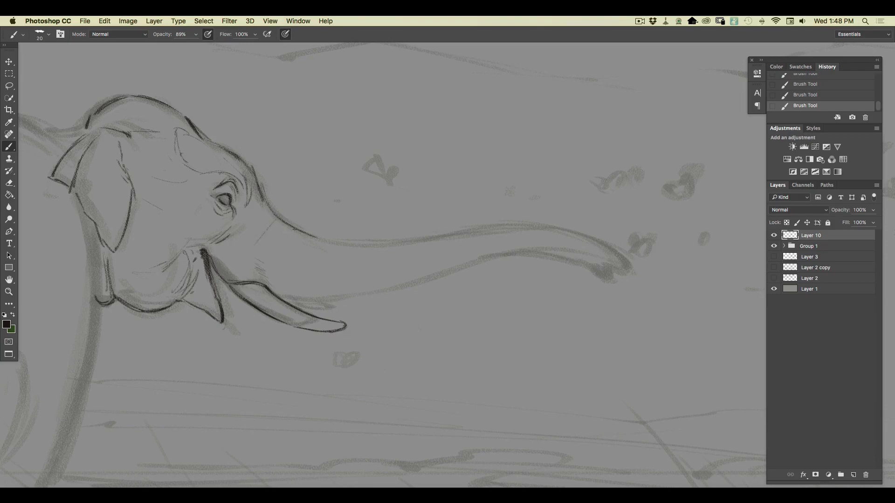
pyautogui.moveTo(318, 240); pyautogui.dragTo(301, 282)
pyautogui.moveTo(320, 242); pyautogui.dragTo(312, 290)
pyautogui.moveTo(339, 243); pyautogui.dragTo(338, 276)
pyautogui.moveTo(312, 234)
pyautogui.mouseDown()
pyautogui.moveTo(388, 243)
pyautogui.moveTo(364, 269)
pyautogui.mouseUp()
# Step: Trace the trunk's upper edge out to the end and draw its curled tip
pyautogui.moveTo(368, 242)
pyautogui.mouseDown()
pyautogui.moveTo(375, 279)
pyautogui.moveTo(374, 246)
pyautogui.moveTo(549, 228)
pyautogui.moveTo(521, 223)
pyautogui.moveTo(628, 263)
pyautogui.mouseUp()
pyautogui.moveTo(570, 231); pyautogui.dragTo(628, 264)
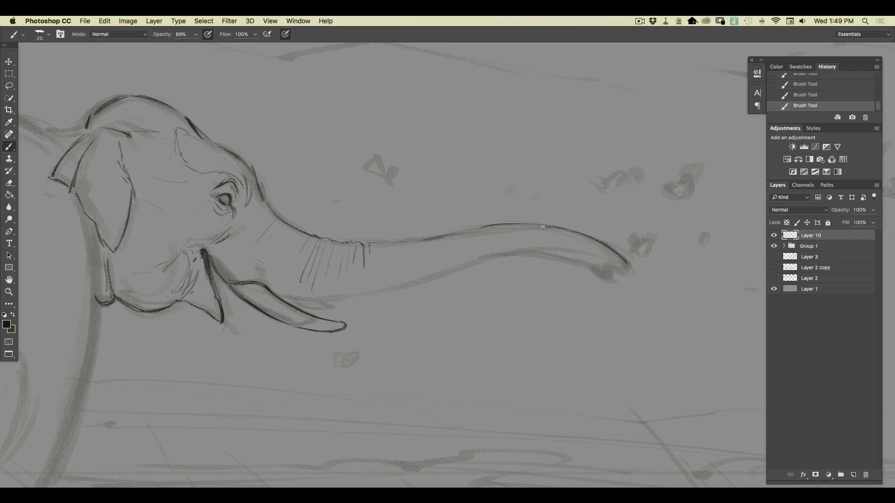
pyautogui.moveTo(455, 233); pyautogui.dragTo(480, 228)
pyautogui.moveTo(628, 268)
pyautogui.mouseDown()
pyautogui.moveTo(597, 262)
pyautogui.moveTo(603, 273)
pyautogui.moveTo(610, 267)
pyautogui.moveTo(609, 284)
pyautogui.moveTo(612, 274)
pyautogui.moveTo(595, 276)
pyautogui.moveTo(624, 272)
pyautogui.mouseUp()
pyautogui.moveTo(592, 272); pyautogui.dragTo(548, 258)
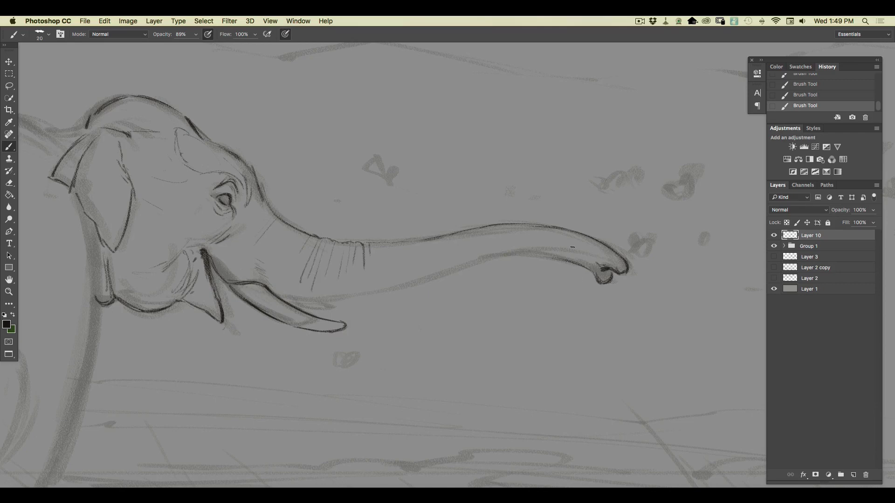
# Step: Strengthen the ear's back edge and trace the trunk's underside from the tip back towards the tusk
pyautogui.moveTo(73, 187); pyautogui.dragTo(91, 225)
pyautogui.moveTo(532, 256)
pyautogui.mouseDown()
pyautogui.moveTo(468, 261)
pyautogui.moveTo(419, 281)
pyautogui.mouseUp()
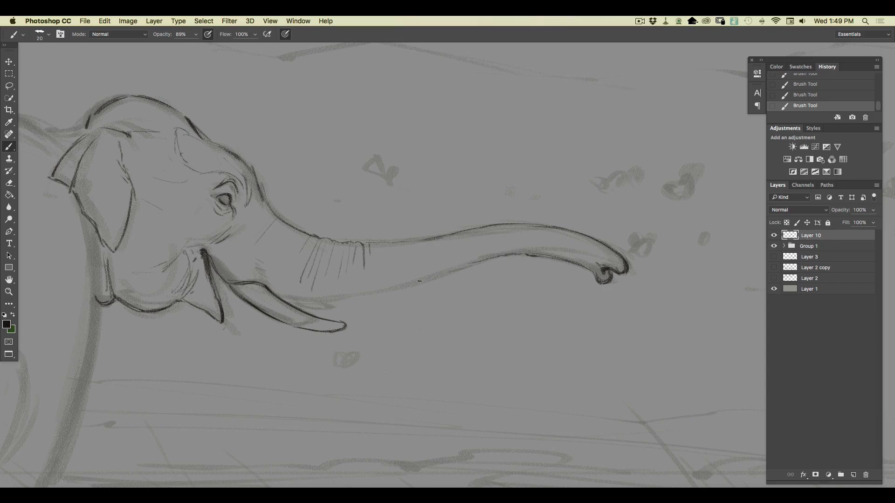
pyautogui.moveTo(586, 264)
pyautogui.mouseDown()
pyautogui.moveTo(503, 253)
pyautogui.moveTo(346, 298)
pyautogui.mouseUp()
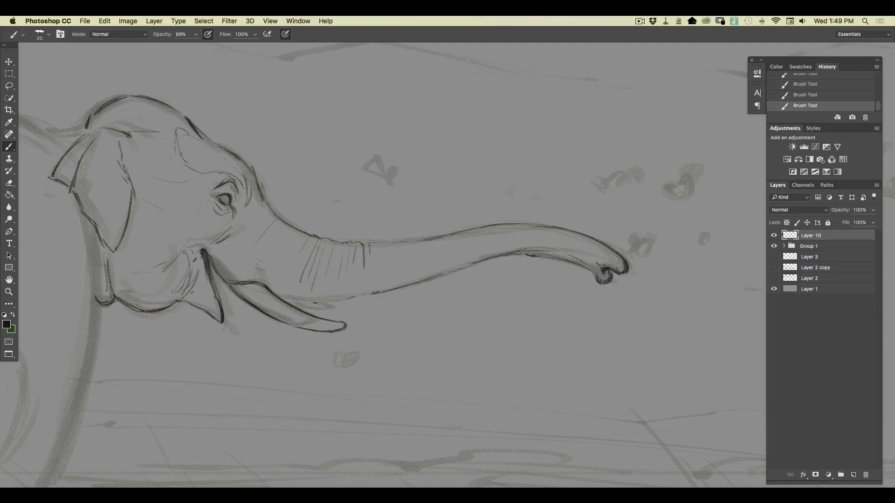
# Step: Draw the far tusk showing between the trunk's underside and the near tusk
pyautogui.moveTo(281, 295)
pyautogui.mouseDown()
pyautogui.moveTo(312, 300)
pyautogui.moveTo(304, 302)
pyautogui.moveTo(287, 301)
pyautogui.moveTo(349, 299)
pyautogui.mouseUp()
pyautogui.moveTo(281, 300)
pyautogui.mouseDown()
pyautogui.moveTo(363, 294)
pyautogui.moveTo(312, 304)
pyautogui.moveTo(345, 310)
pyautogui.moveTo(330, 311)
pyautogui.mouseUp()
# Step: Darken the pupil of the elephant's eye
pyautogui.press('super+minus')
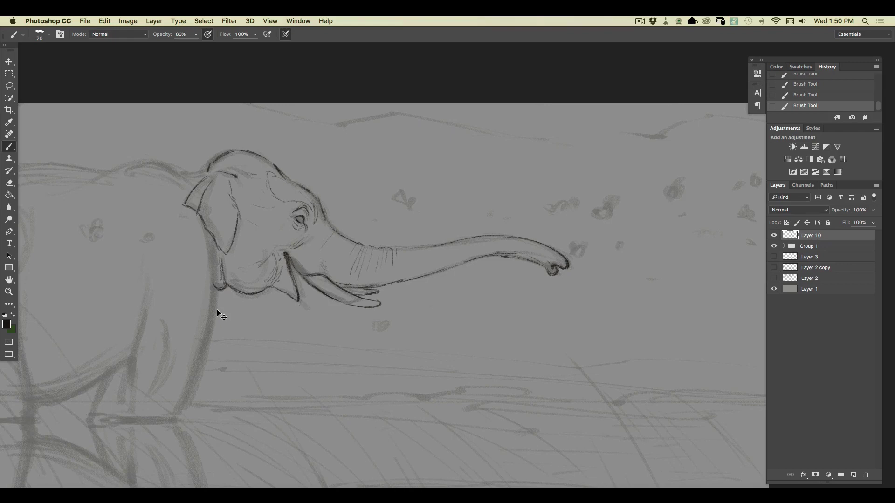
pyautogui.press('super+plus')
pyautogui.moveTo(229, 191); pyautogui.dragTo(227, 193)
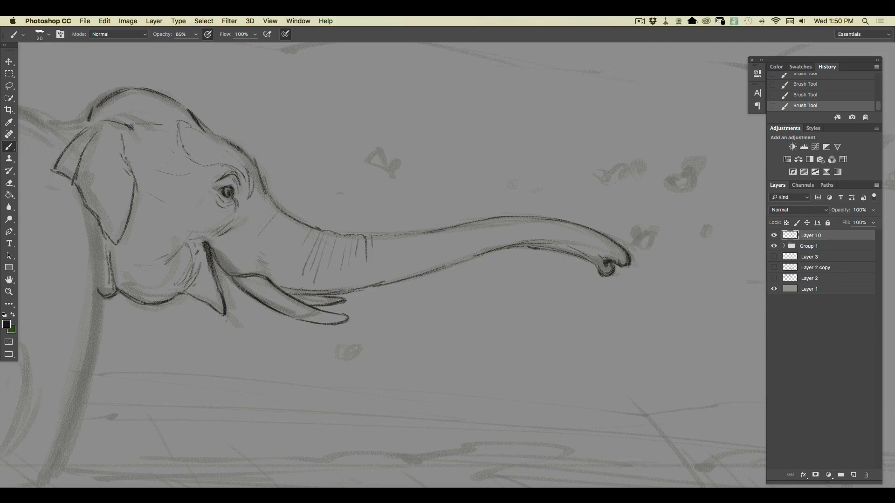
# Step: Trace the chest and front leg contour from behind the ear down to the waterline
pyautogui.press('super+minus')
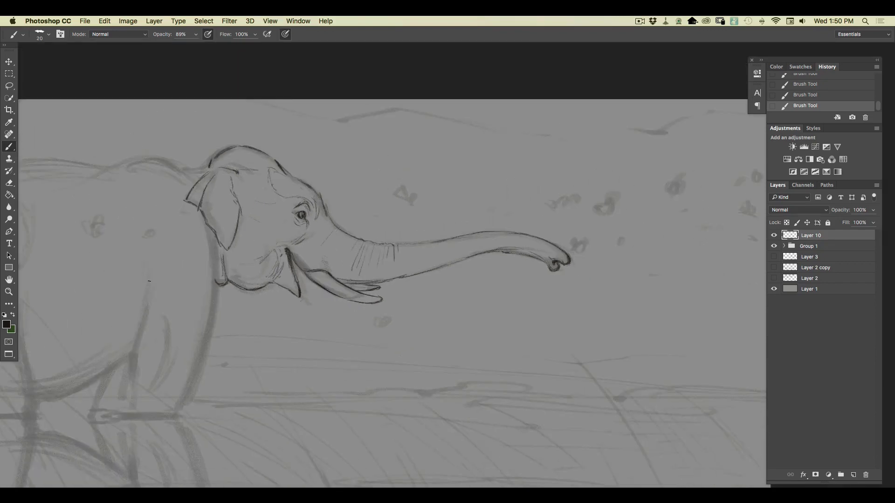
pyautogui.moveTo(209, 233)
pyautogui.mouseDown()
pyautogui.moveTo(210, 312)
pyautogui.moveTo(209, 236)
pyautogui.moveTo(207, 334)
pyautogui.moveTo(216, 273)
pyautogui.moveTo(203, 346)
pyautogui.mouseUp()
pyautogui.moveTo(187, 393); pyautogui.dragTo(211, 332)
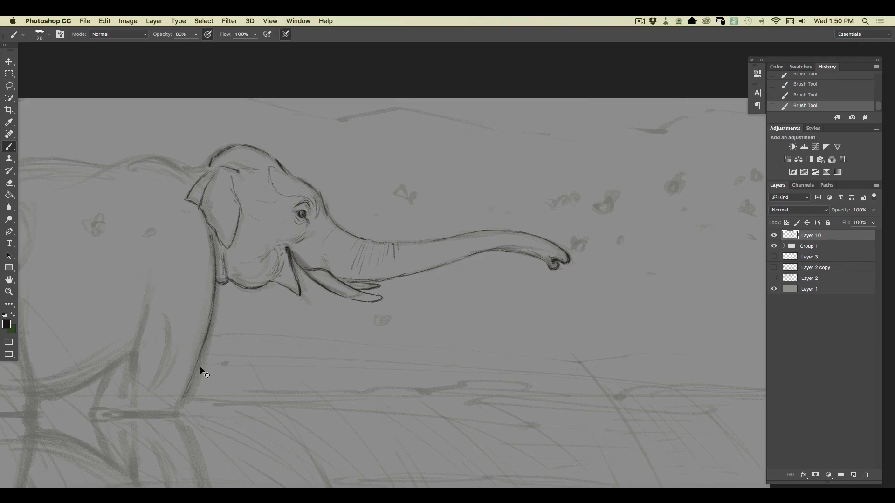
# Step: Trace the elephant's back outline from the neck over the shoulders and back down to the rump
pyautogui.press('super+minus')
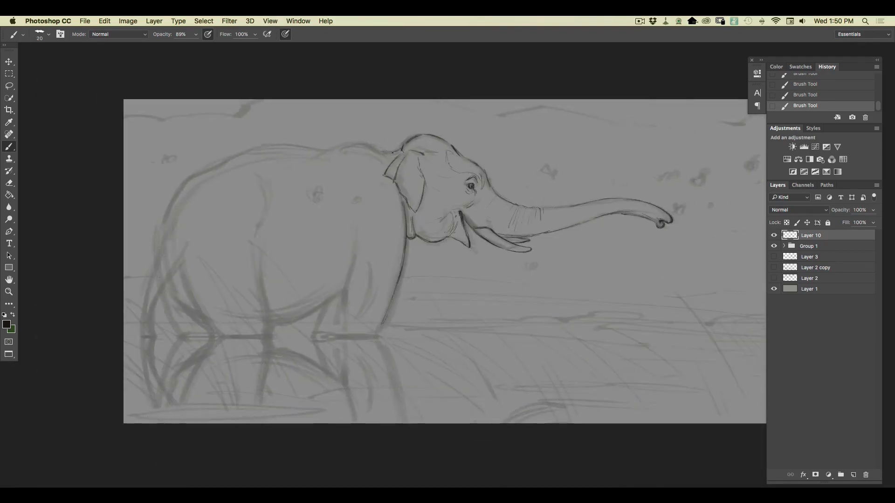
pyautogui.moveTo(378, 152); pyautogui.dragTo(333, 149)
pyautogui.moveTo(273, 146); pyautogui.dragTo(215, 170)
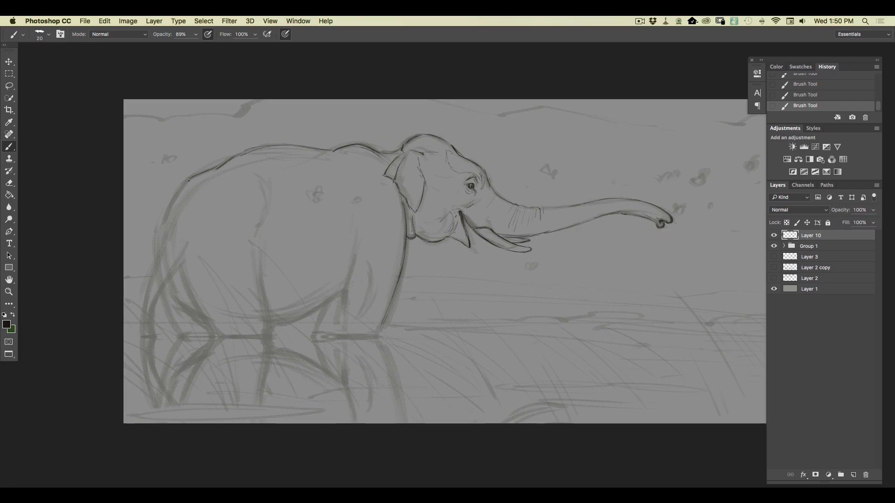
pyautogui.moveTo(166, 215); pyautogui.dragTo(180, 187)
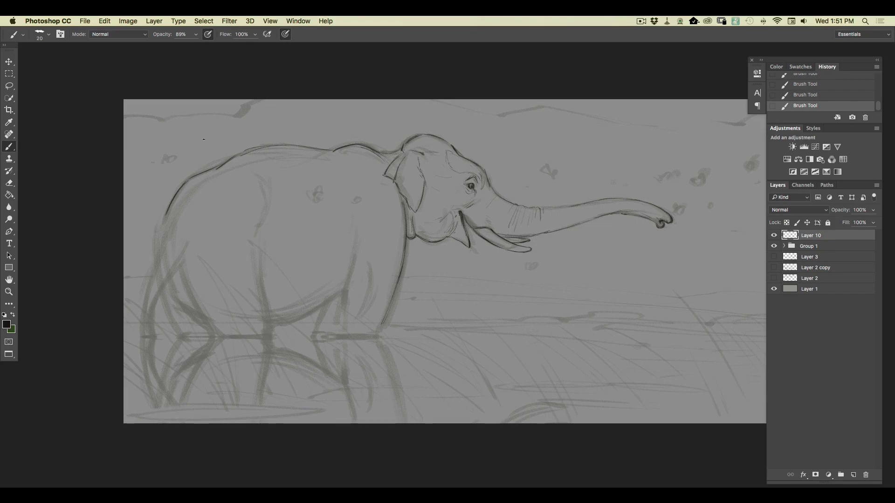
# Step: Draw the near front leg's rear edge and inner creases, the far front leg, and both legs' waterline edge
pyautogui.moveTo(357, 250); pyautogui.dragTo(343, 328)
pyautogui.moveTo(371, 278); pyautogui.dragTo(354, 319)
pyautogui.moveTo(373, 289); pyautogui.dragTo(354, 321)
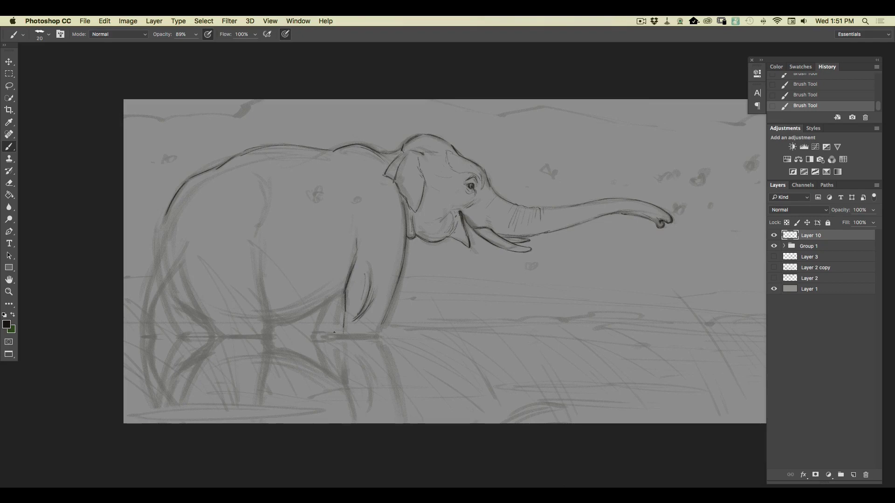
pyautogui.moveTo(325, 301)
pyautogui.mouseDown()
pyautogui.moveTo(273, 322)
pyautogui.moveTo(331, 301)
pyautogui.moveTo(320, 317)
pyautogui.mouseUp()
pyautogui.moveTo(375, 336); pyautogui.dragTo(343, 336)
pyautogui.moveTo(320, 334)
pyautogui.mouseDown()
pyautogui.moveTo(340, 335)
pyautogui.moveTo(313, 335)
pyautogui.mouseUp()
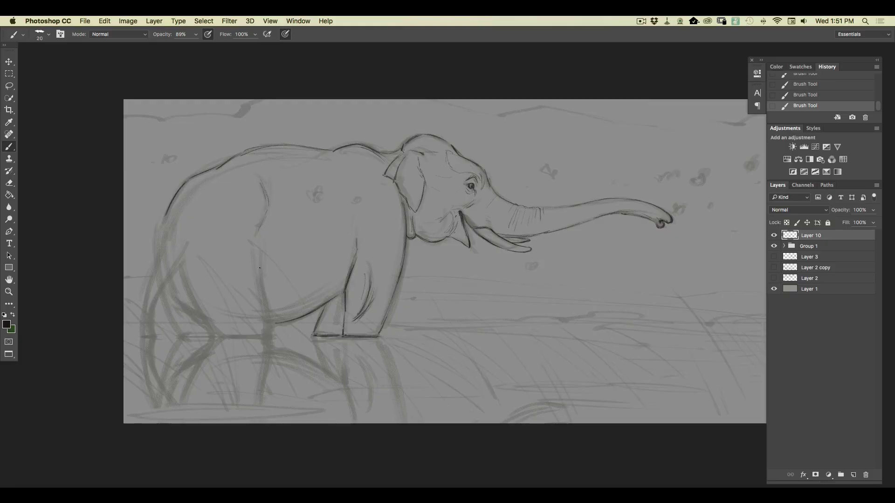
# Step: Draw the near and far hind legs with their thigh creases down to the waterline
pyautogui.moveTo(260, 263); pyautogui.dragTo(267, 335)
pyautogui.moveTo(262, 289)
pyautogui.mouseDown()
pyautogui.moveTo(268, 331)
pyautogui.moveTo(273, 316)
pyautogui.moveTo(269, 336)
pyautogui.moveTo(268, 324)
pyautogui.moveTo(198, 322)
pyautogui.moveTo(254, 311)
pyautogui.moveTo(268, 343)
pyautogui.moveTo(257, 320)
pyautogui.moveTo(263, 306)
pyautogui.moveTo(270, 333)
pyautogui.mouseUp()
pyautogui.moveTo(268, 321)
pyautogui.mouseDown()
pyautogui.moveTo(269, 334)
pyautogui.moveTo(249, 336)
pyautogui.mouseUp()
pyautogui.moveTo(182, 256); pyautogui.dragTo(177, 273)
pyautogui.moveTo(183, 279); pyautogui.dragTo(195, 305)
pyautogui.moveTo(189, 275)
pyautogui.mouseDown()
pyautogui.moveTo(198, 315)
pyautogui.moveTo(202, 277)
pyautogui.moveTo(197, 305)
pyautogui.moveTo(209, 325)
pyautogui.moveTo(188, 296)
pyautogui.moveTo(206, 322)
pyautogui.mouseUp()
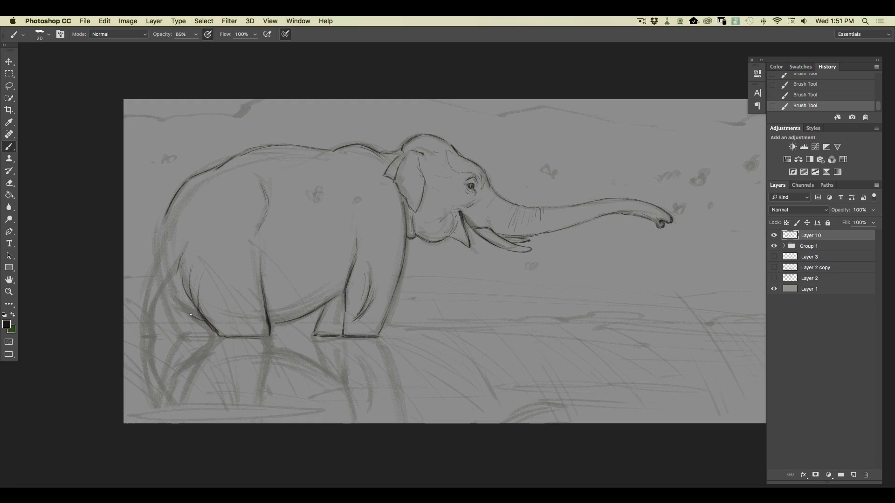
pyautogui.moveTo(169, 283); pyautogui.dragTo(206, 323)
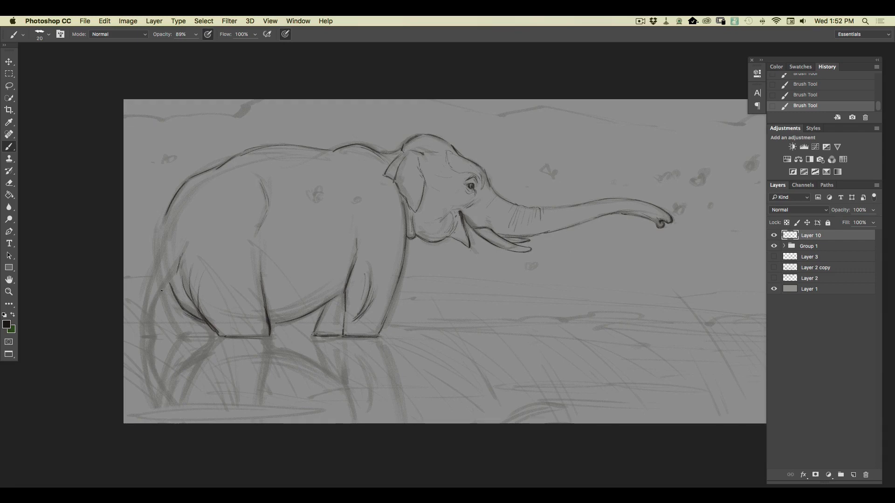
pyautogui.moveTo(162, 291)
pyautogui.mouseDown()
pyautogui.moveTo(177, 334)
pyautogui.moveTo(207, 337)
pyautogui.moveTo(177, 335)
pyautogui.mouseUp()
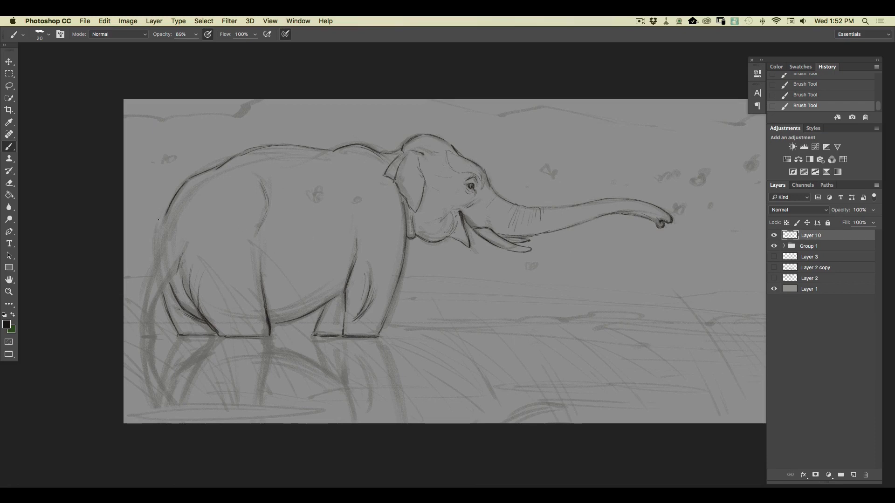
# Step: Extend the rump contour downward and darken the chest, front leg and jaw lines
pyautogui.moveTo(161, 227); pyautogui.dragTo(157, 247)
pyautogui.moveTo(398, 187); pyautogui.dragTo(410, 236)
pyautogui.moveTo(403, 263); pyautogui.dragTo(380, 329)
pyautogui.moveTo(418, 236); pyautogui.dragTo(439, 241)
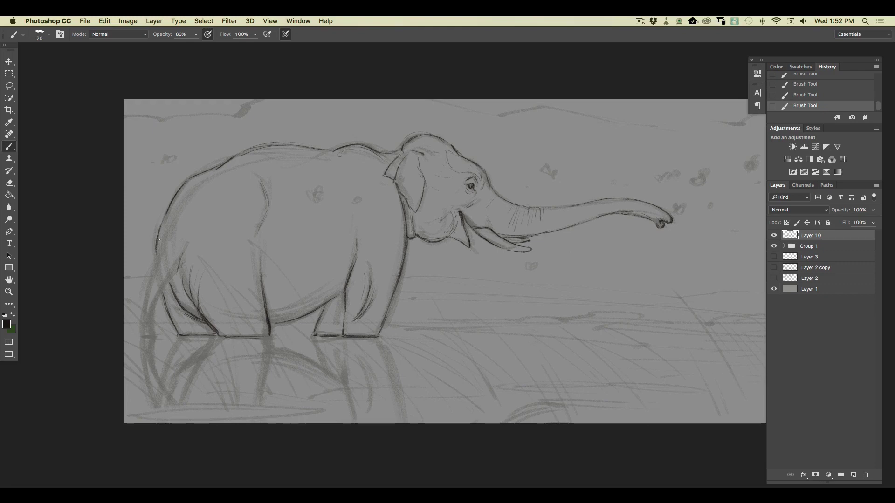
# Step: Strengthen the flank crease and the elephant's rump contour with additional strokes
pyautogui.moveTo(257, 184); pyautogui.dragTo(268, 208)
pyautogui.moveTo(164, 239)
pyautogui.mouseDown()
pyautogui.moveTo(157, 263)
pyautogui.moveTo(176, 264)
pyautogui.mouseUp()
pyautogui.moveTo(189, 196); pyautogui.dragTo(170, 227)
pyautogui.moveTo(197, 182); pyautogui.dragTo(164, 243)
pyautogui.moveTo(188, 187); pyautogui.dragTo(175, 208)
pyautogui.moveTo(185, 190); pyautogui.dragTo(152, 268)
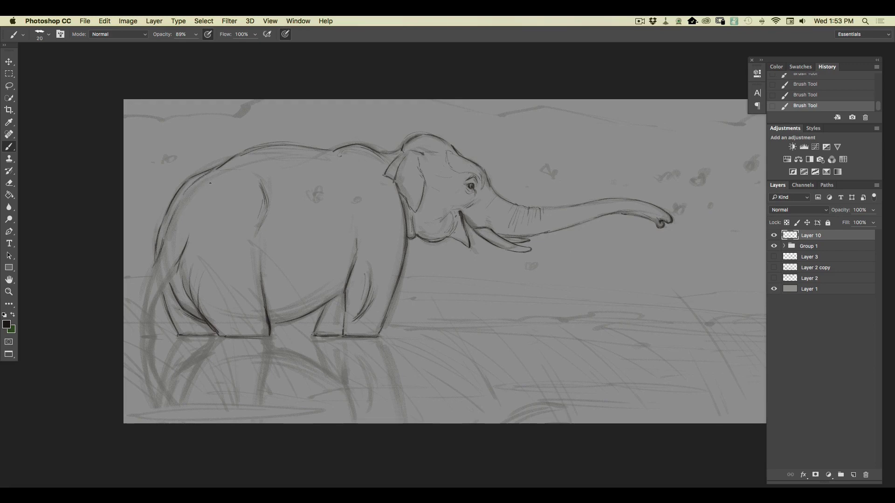
# Step: Draw the tail from the rump down to the waterline and reinforce the lines at the base of the legs
pyautogui.moveTo(158, 261); pyautogui.dragTo(141, 333)
pyautogui.moveTo(146, 291); pyautogui.dragTo(142, 336)
pyautogui.moveTo(171, 270)
pyautogui.mouseDown()
pyautogui.moveTo(153, 301)
pyautogui.moveTo(154, 332)
pyautogui.moveTo(139, 290)
pyautogui.moveTo(157, 336)
pyautogui.mouseUp()
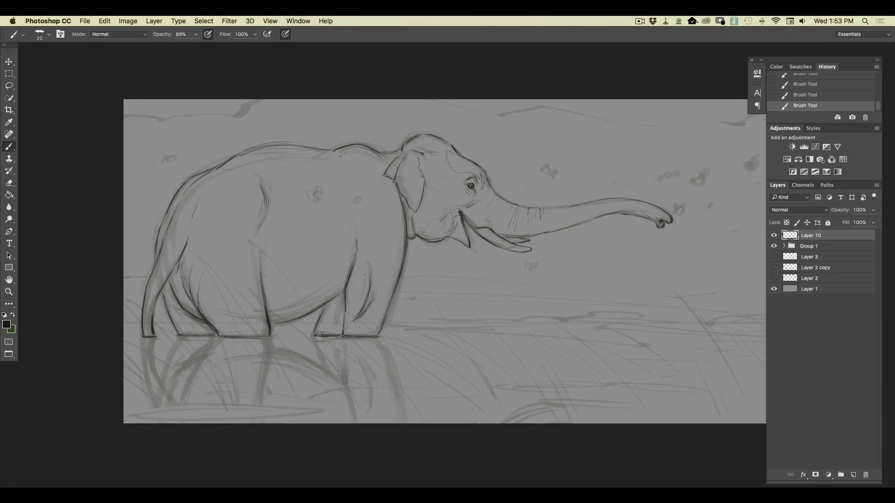
pyautogui.moveTo(203, 333); pyautogui.dragTo(183, 335)
pyautogui.moveTo(341, 334); pyautogui.dragTo(318, 334)
# Step: Create the elephant's reflection from a vertically flipped duplicate of Layer 10 positioned directly below the waterline
pyautogui.moveTo(819, 242); pyautogui.dragTo(855, 476)
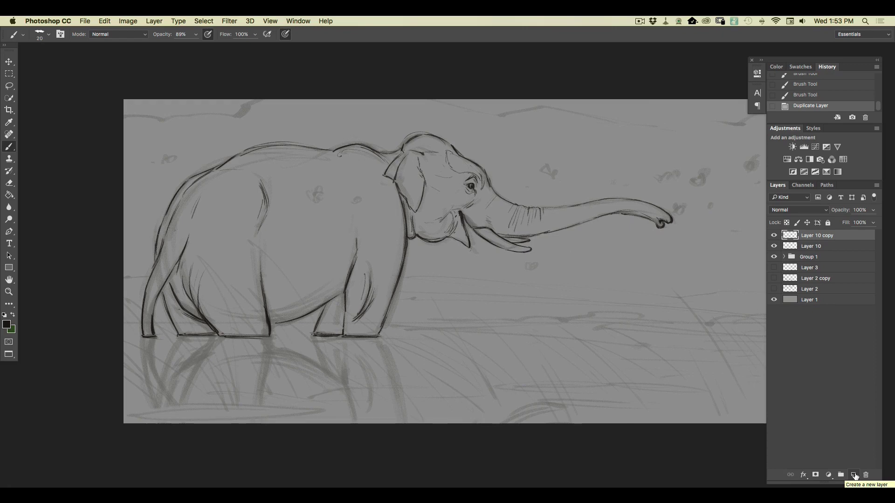
pyautogui.click(104, 23)
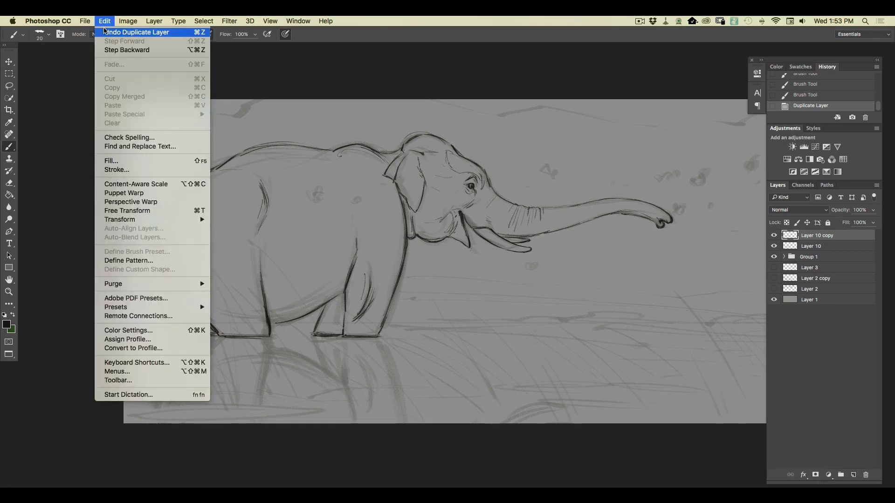
pyautogui.moveTo(115, 221)
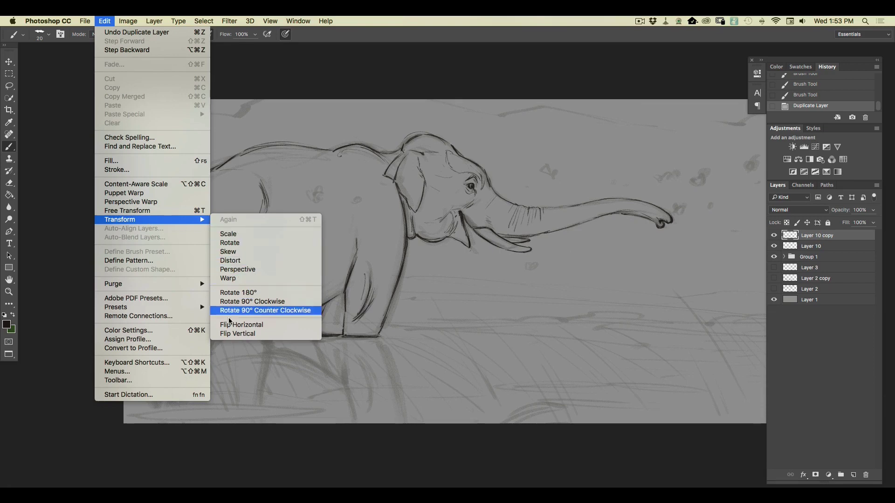
pyautogui.click(228, 333)
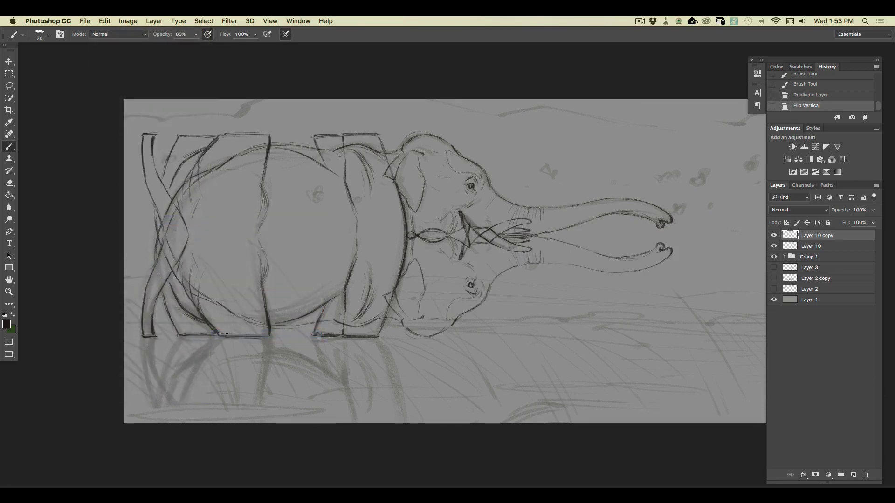
pyautogui.click(10, 62)
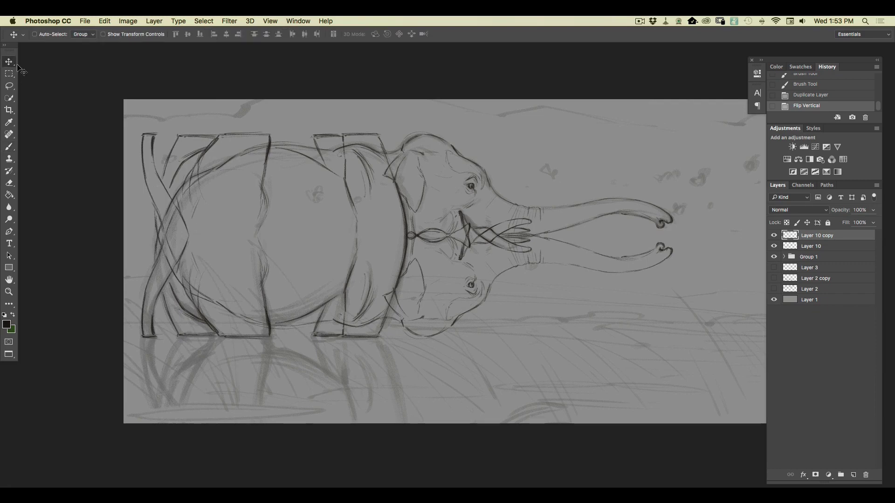
pyautogui.moveTo(186, 251); pyautogui.dragTo(189, 449)
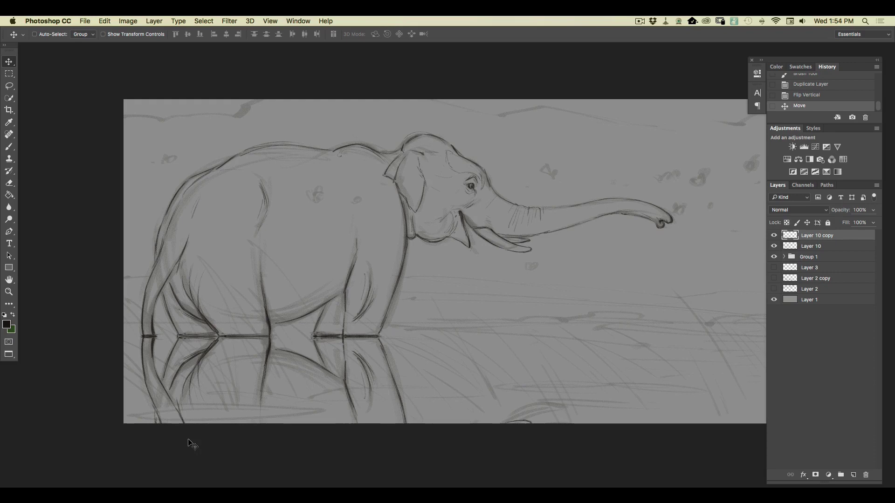
# Step: Merge Layer 10 with its flipped copy and rename the merged layer "elephant drawing"
pyautogui.keyDown('shift'); pyautogui.click(807, 250); pyautogui.keyUp('shift')
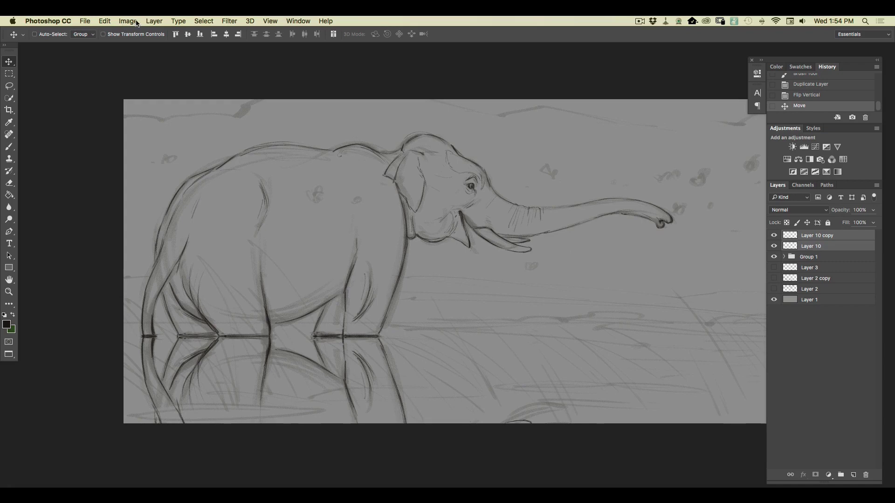
pyautogui.click(154, 21)
pyautogui.click(156, 355)
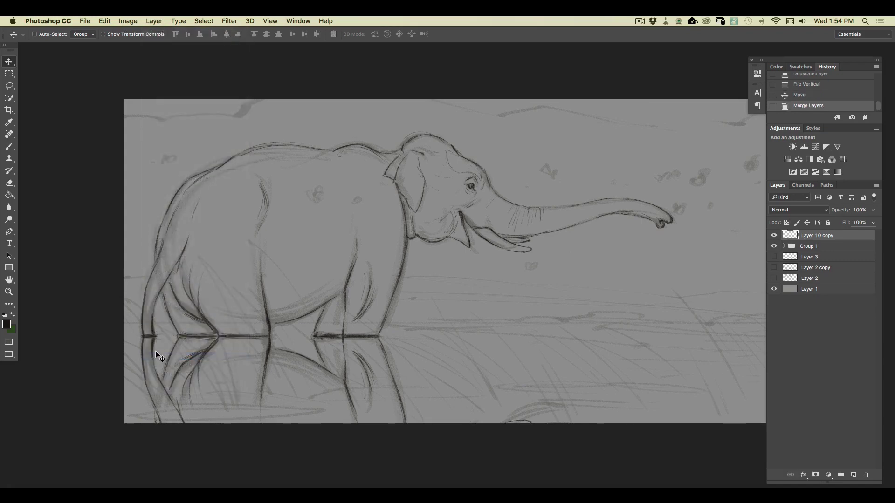
pyautogui.doubleClick(805, 236)
pyautogui.write('elephant drawing')
pyautogui.press('Return')
# Step: Rename Group 1 as "rough sketch"
pyautogui.doubleClick(804, 247)
pyautogui.write('rou')
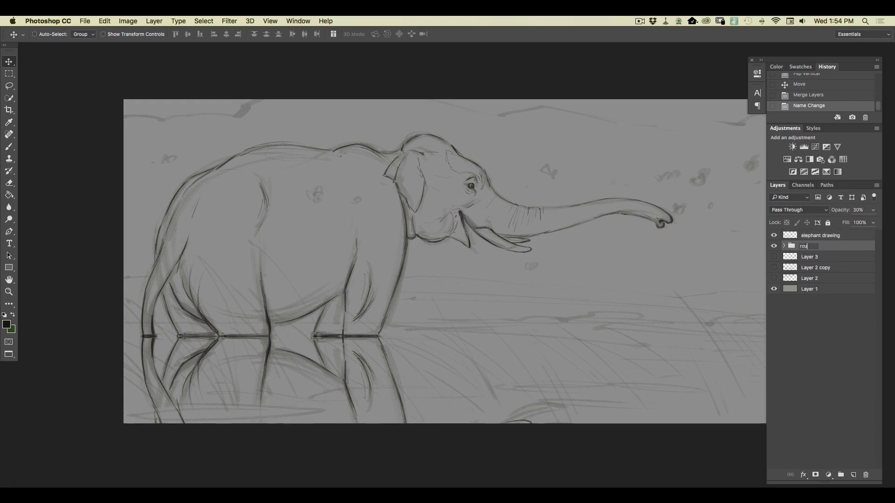
pyautogui.write('gh sketch')
pyautogui.press('Return')
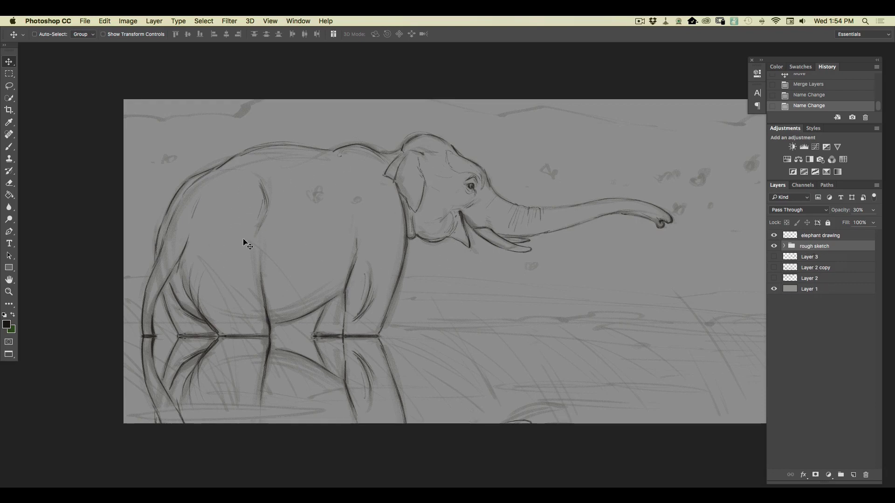
# Step: Add a new layer directly above Layer 3 and set the brush size to 31 px
pyautogui.click(811, 257)
pyautogui.click(853, 475)
pyautogui.click(9, 147)
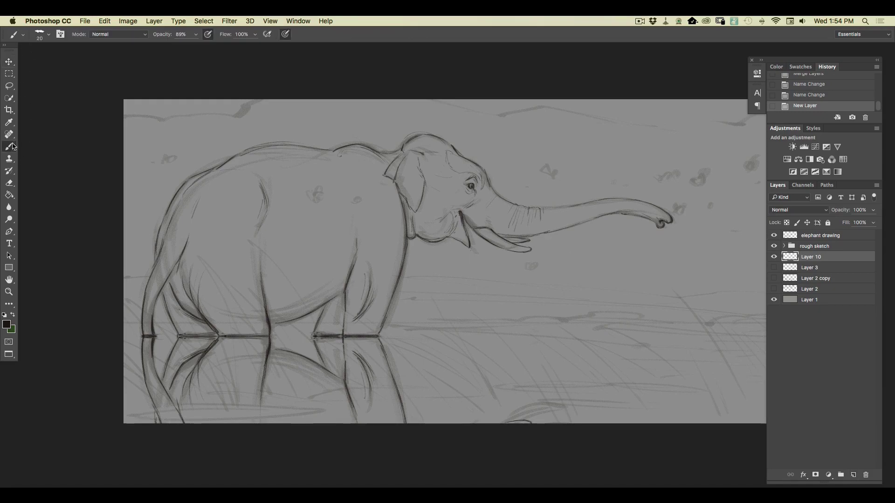
pyautogui.click(49, 35)
pyautogui.click(61, 50)
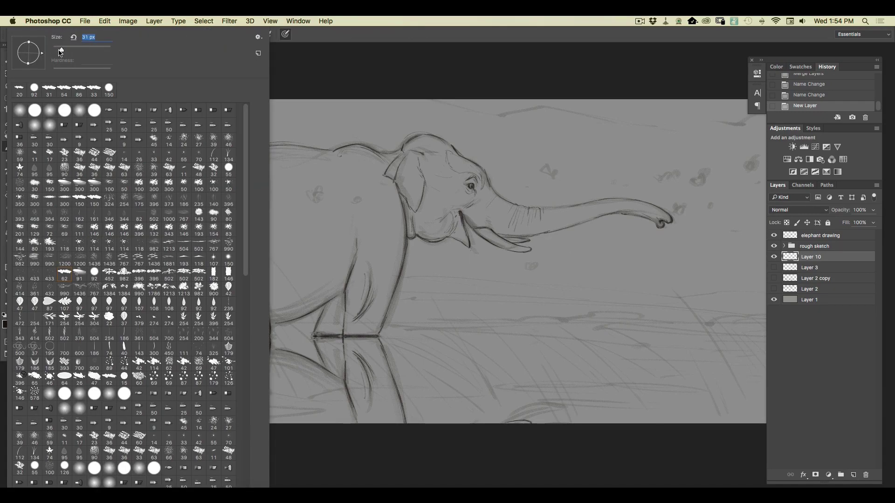
pyautogui.click(307, 65)
# Step: Trace the distant shoreline behind the elephant from the canvas edge to its front leg
pyautogui.moveTo(244, 377)
pyautogui.mouseDown()
pyautogui.moveTo(62, 347)
pyautogui.moveTo(93, 349)
pyautogui.mouseUp()
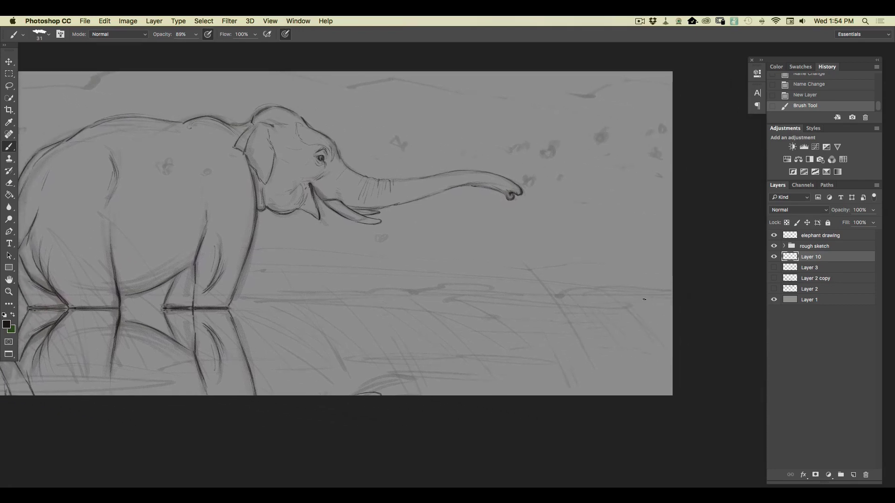
pyautogui.moveTo(654, 300)
pyautogui.mouseDown()
pyautogui.moveTo(669, 298)
pyautogui.moveTo(579, 302)
pyautogui.mouseUp()
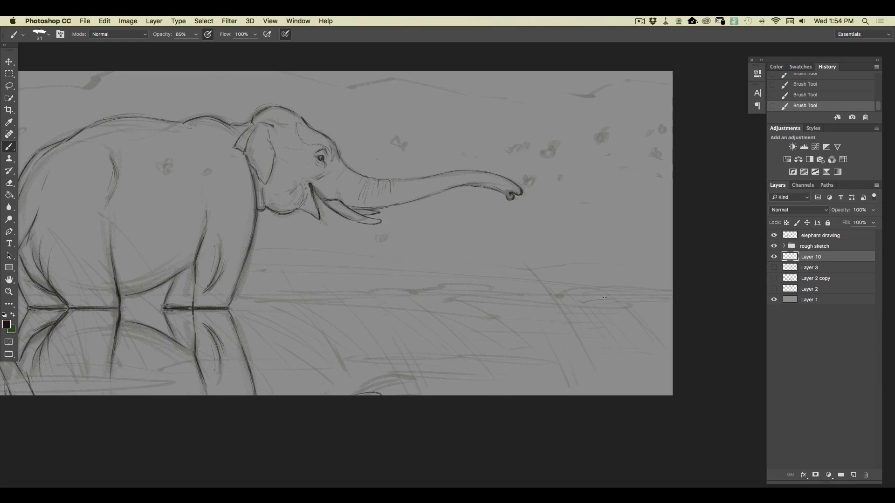
pyautogui.moveTo(473, 297); pyautogui.dragTo(316, 298)
pyautogui.moveTo(458, 285); pyautogui.dragTo(475, 286)
pyautogui.moveTo(431, 284); pyautogui.dragTo(246, 288)
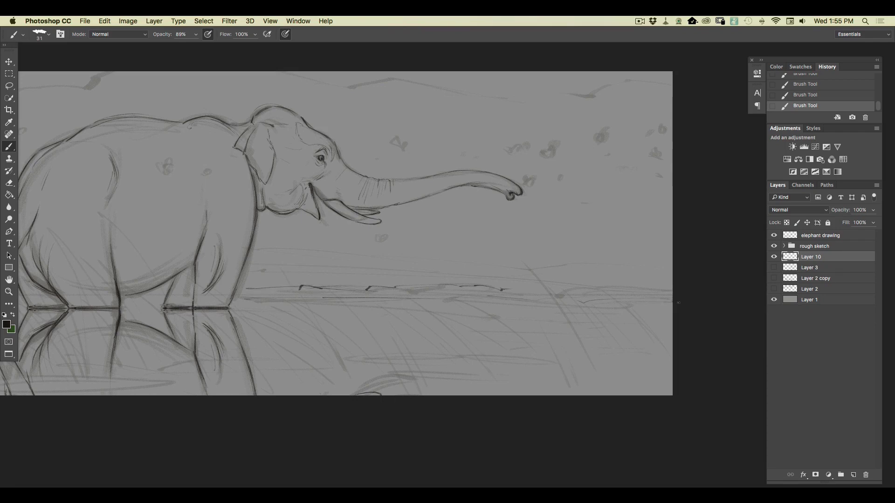
# Step: Add broken horizontal strokes along the water's edge and thin bank lines above the shoreline beside the elephant
pyautogui.moveTo(678, 303)
pyautogui.mouseDown()
pyautogui.moveTo(500, 298)
pyautogui.moveTo(555, 304)
pyautogui.mouseUp()
pyautogui.moveTo(561, 312); pyautogui.dragTo(522, 315)
pyautogui.moveTo(567, 308); pyautogui.dragTo(594, 313)
pyautogui.moveTo(662, 290); pyautogui.dragTo(573, 288)
pyautogui.moveTo(507, 291); pyautogui.dragTo(481, 285)
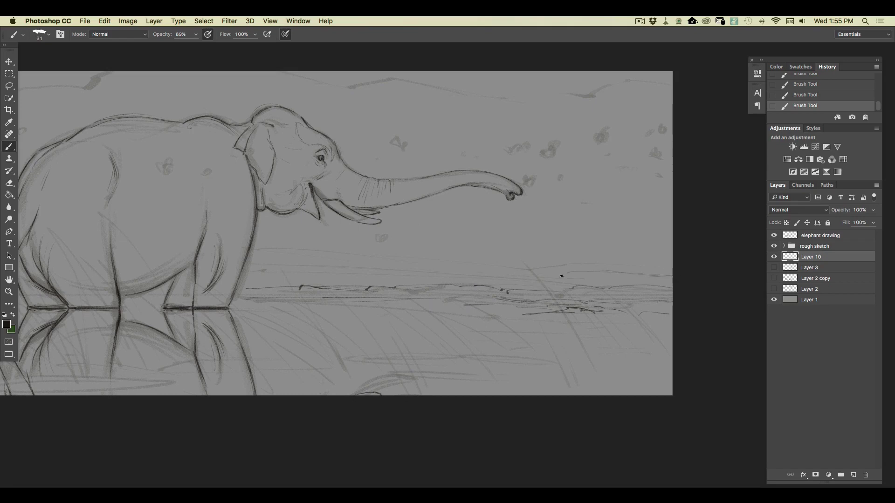
pyautogui.moveTo(361, 274); pyautogui.dragTo(267, 272)
pyautogui.moveTo(325, 272); pyautogui.dragTo(251, 268)
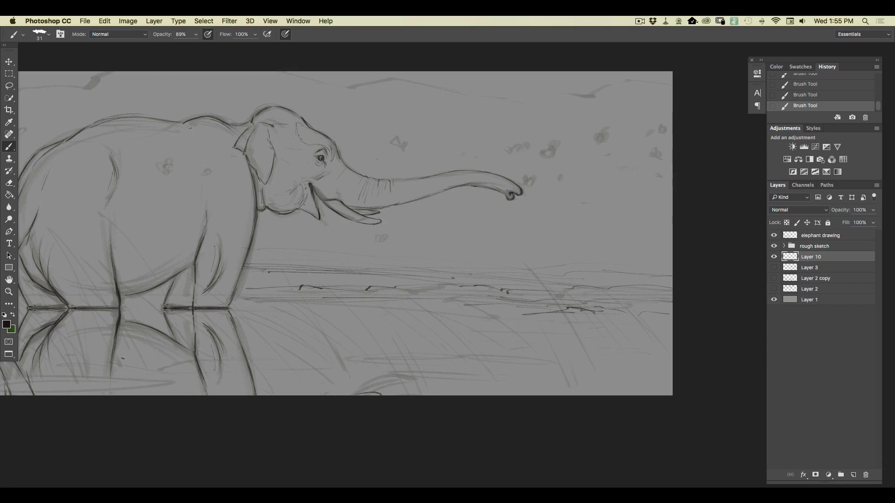
# Step: Add a new layer above "elephant drawing" and name it "reeds"
pyautogui.moveTo(147, 398); pyautogui.dragTo(160, 367)
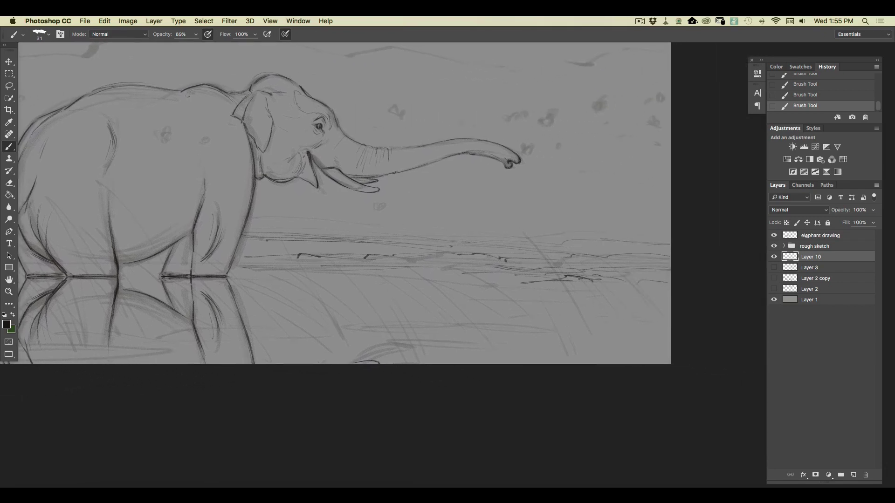
pyautogui.click(805, 240)
pyautogui.click(852, 475)
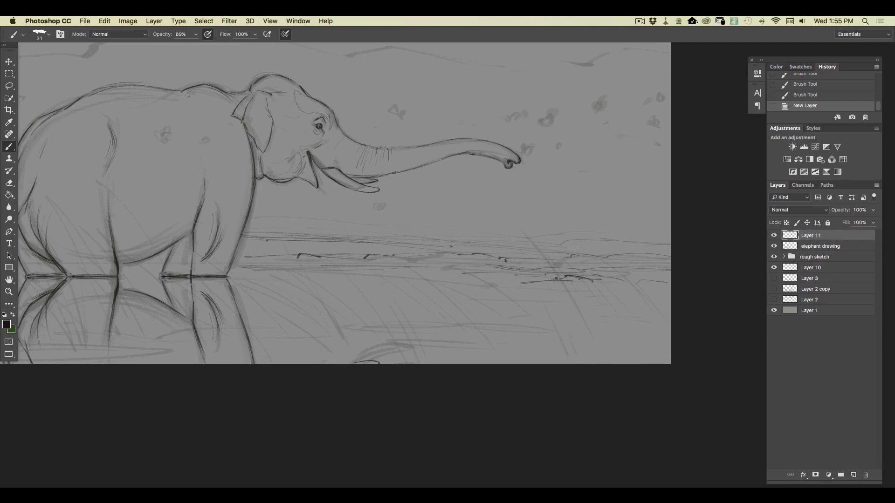
pyautogui.doubleClick(806, 235)
pyautogui.write('reeds')
pyautogui.press('Return')
# Step: Draw leaning reeds across the water below the trunk, including crossed stalks and a bent blade at the canvas's lower edge
pyautogui.moveTo(564, 286); pyautogui.dragTo(590, 334)
pyautogui.moveTo(554, 272); pyautogui.dragTo(602, 364)
pyautogui.moveTo(529, 249)
pyautogui.mouseDown()
pyautogui.moveTo(594, 341)
pyautogui.moveTo(514, 274)
pyautogui.mouseUp()
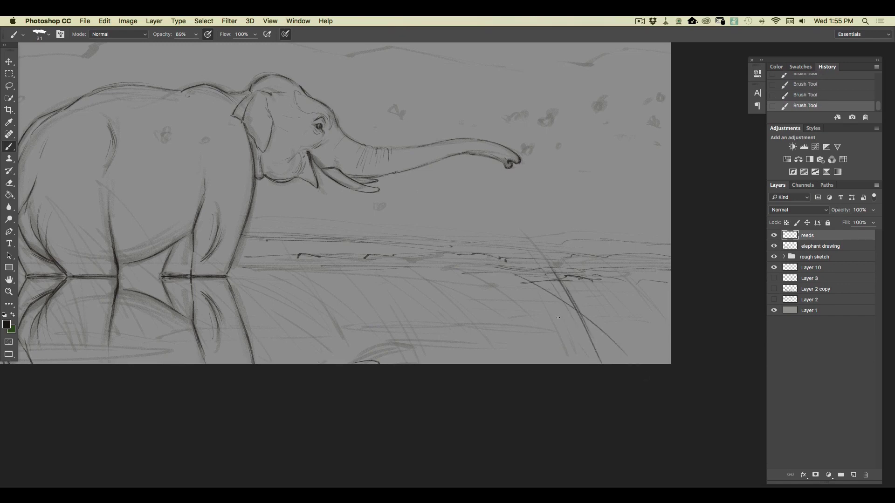
pyautogui.moveTo(548, 355); pyautogui.dragTo(495, 273)
pyautogui.moveTo(512, 317); pyautogui.dragTo(423, 260)
pyautogui.moveTo(507, 360); pyautogui.dragTo(419, 266)
pyautogui.moveTo(460, 324); pyautogui.dragTo(413, 284)
pyautogui.moveTo(462, 346)
pyautogui.mouseDown()
pyautogui.moveTo(398, 293)
pyautogui.moveTo(376, 309)
pyautogui.mouseUp()
pyautogui.moveTo(445, 361)
pyautogui.mouseDown()
pyautogui.moveTo(385, 327)
pyautogui.moveTo(371, 363)
pyautogui.mouseUp()
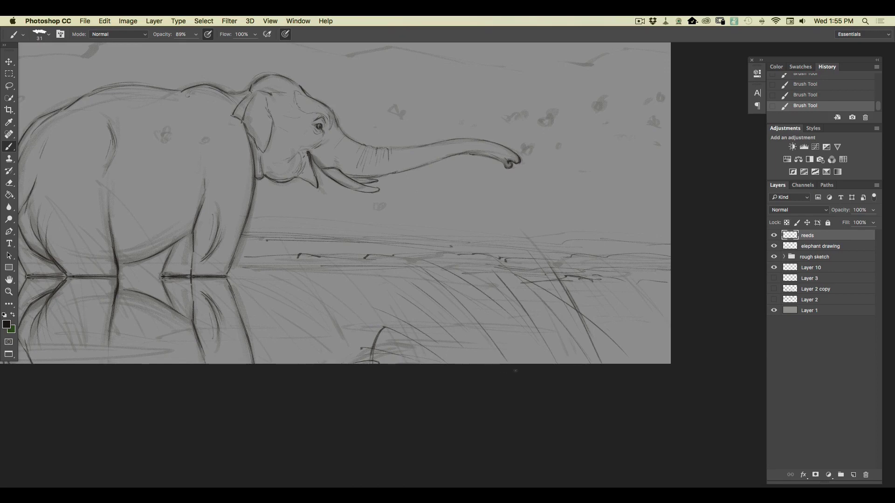
# Step: Continue the diagonal reeds across the water in front of the elephant and over its front legs' reflection
pyautogui.moveTo(425, 326); pyautogui.dragTo(348, 296)
pyautogui.moveTo(401, 352); pyautogui.dragTo(286, 249)
pyautogui.moveTo(342, 315); pyautogui.dragTo(293, 281)
pyautogui.moveTo(351, 330); pyautogui.dragTo(277, 277)
pyautogui.moveTo(352, 363); pyautogui.dragTo(258, 264)
pyautogui.moveTo(293, 326); pyautogui.dragTo(192, 247)
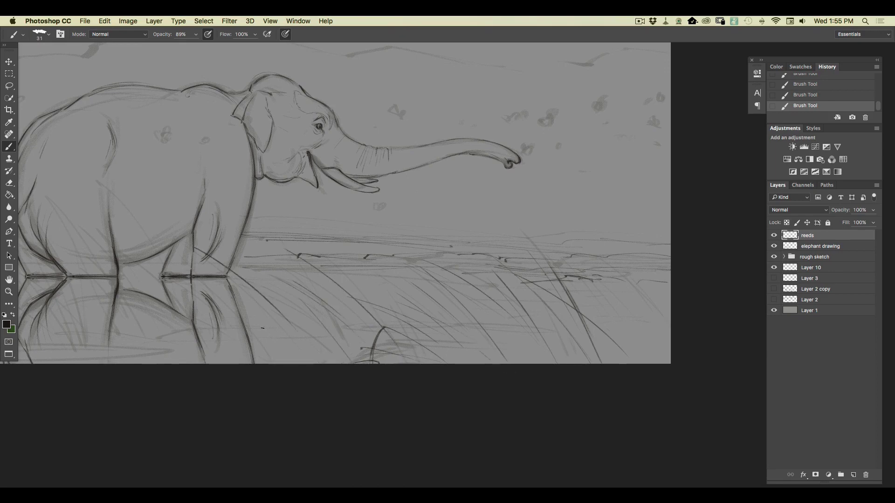
pyautogui.moveTo(232, 312)
pyautogui.mouseDown()
pyautogui.moveTo(176, 251)
pyautogui.moveTo(166, 262)
pyautogui.mouseUp()
pyautogui.moveTo(247, 364); pyautogui.dragTo(145, 293)
pyautogui.moveTo(292, 361); pyautogui.dragTo(174, 320)
pyautogui.moveTo(141, 356)
pyautogui.mouseDown()
pyautogui.moveTo(168, 326)
pyautogui.moveTo(182, 323)
pyautogui.moveTo(190, 344)
pyautogui.mouseUp()
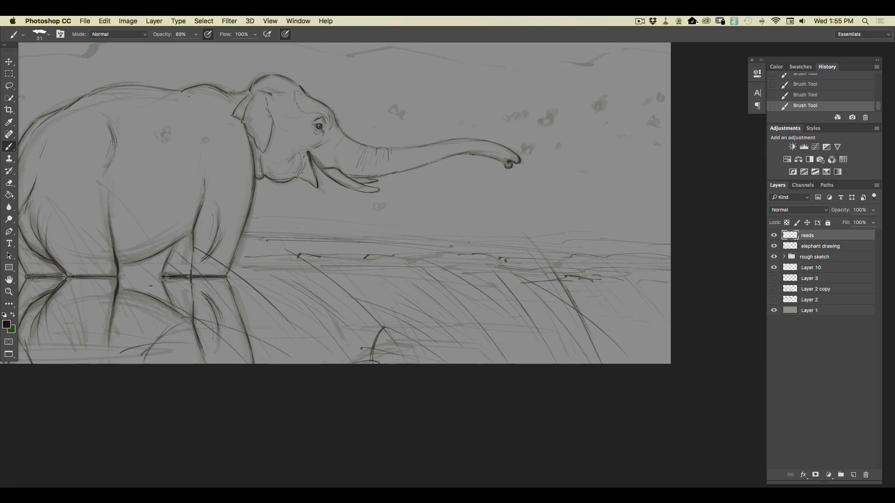
# Step: Draw long diagonal reeds overlapping the elephant's belly, hind legs and their reflection
pyautogui.moveTo(120, 266); pyautogui.dragTo(172, 308)
pyautogui.moveTo(119, 281); pyautogui.dragTo(183, 334)
pyautogui.moveTo(98, 187); pyautogui.dragTo(166, 264)
pyautogui.moveTo(112, 229); pyautogui.dragTo(229, 350)
pyautogui.moveTo(193, 297); pyautogui.dragTo(251, 352)
pyautogui.moveTo(72, 225); pyautogui.dragTo(161, 275)
pyautogui.moveTo(56, 234)
pyautogui.mouseDown()
pyautogui.moveTo(156, 336)
pyautogui.moveTo(250, 345)
pyautogui.mouseUp()
pyautogui.moveTo(190, 273); pyautogui.dragTo(245, 328)
pyautogui.moveTo(173, 286); pyautogui.dragTo(226, 329)
pyautogui.moveTo(141, 305)
pyautogui.mouseDown()
pyautogui.moveTo(225, 347)
pyautogui.moveTo(237, 374)
pyautogui.mouseUp()
# Step: Fill the corner below the hind legs with curved upright grass blades and low arching reeds
pyautogui.moveTo(113, 252)
pyautogui.mouseDown()
pyautogui.moveTo(233, 374)
pyautogui.moveTo(131, 329)
pyautogui.mouseUp()
pyautogui.moveTo(139, 375); pyautogui.dragTo(129, 330)
pyautogui.moveTo(135, 374); pyautogui.dragTo(121, 338)
pyautogui.moveTo(227, 362); pyautogui.dragTo(196, 343)
pyautogui.moveTo(237, 364)
pyautogui.mouseDown()
pyautogui.moveTo(192, 351)
pyautogui.moveTo(159, 375)
pyautogui.moveTo(166, 348)
pyautogui.moveTo(264, 349)
pyautogui.mouseUp()
pyautogui.moveTo(173, 375); pyautogui.dragTo(308, 373)
pyautogui.moveTo(145, 353)
pyautogui.mouseDown()
pyautogui.moveTo(262, 315)
pyautogui.moveTo(144, 271)
pyautogui.mouseUp()
pyautogui.moveTo(298, 350); pyautogui.dragTo(111, 222)
# Step: Add a few bent reeds to the foreground clump near the middle of the canvas's lower edge
pyautogui.moveTo(468, 375); pyautogui.dragTo(388, 317)
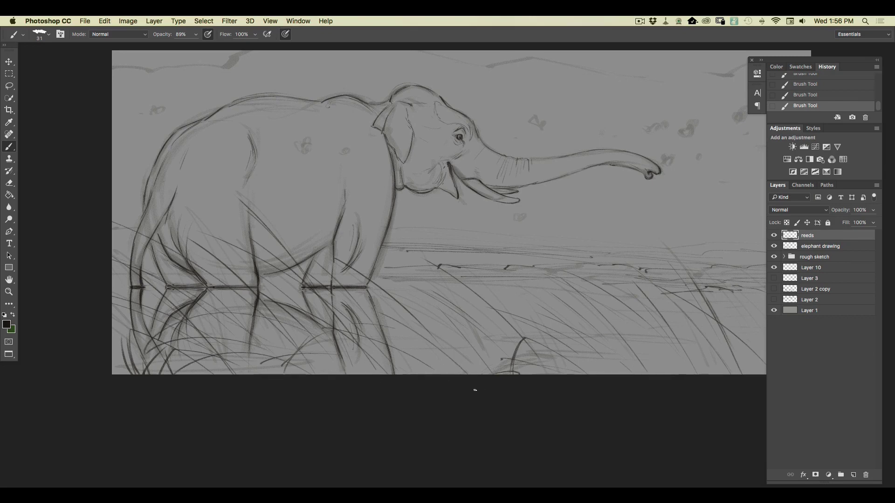
pyautogui.moveTo(484, 357); pyautogui.dragTo(387, 328)
pyautogui.moveTo(498, 350)
pyautogui.mouseDown()
pyautogui.moveTo(552, 363)
pyautogui.moveTo(472, 374)
pyautogui.mouseUp()
pyautogui.moveTo(460, 356); pyautogui.dragTo(446, 373)
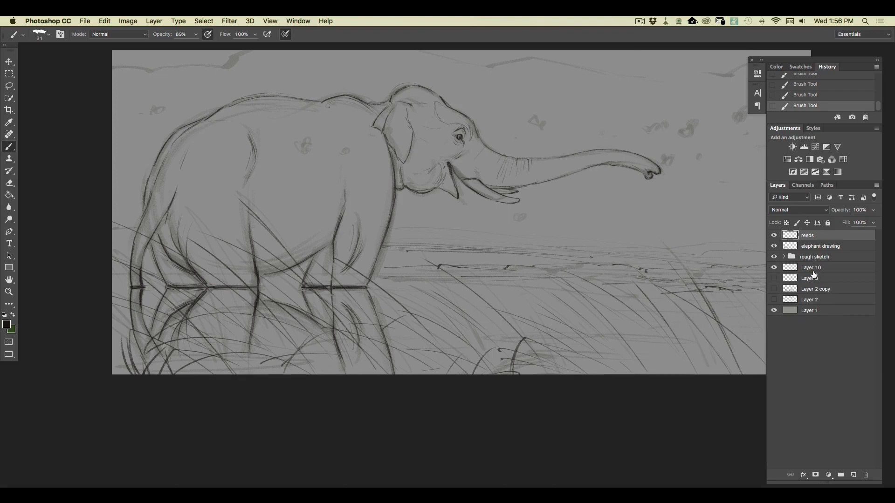
# Step: Add a layer above the rough sketch group and ink the uneven background contour along the canvas's upper edge
pyautogui.click(814, 257)
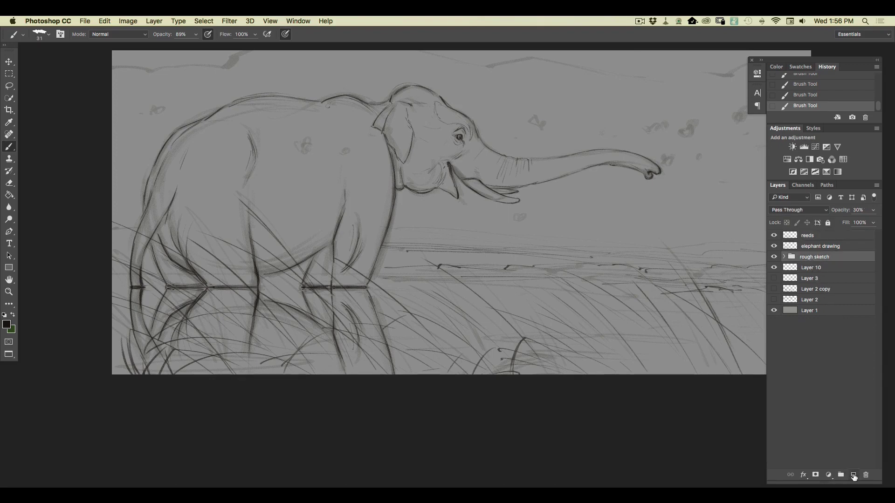
pyautogui.click(852, 474)
pyautogui.click(228, 68)
pyautogui.moveTo(228, 68); pyautogui.dragTo(115, 68)
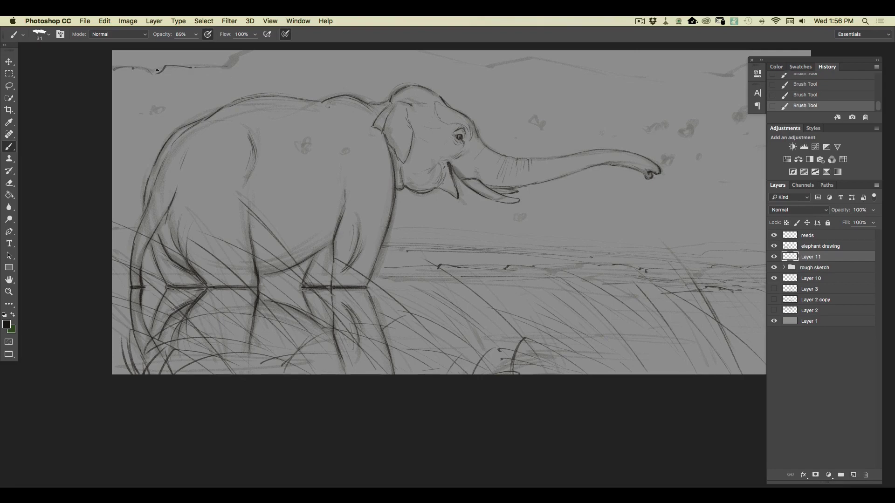
pyautogui.moveTo(224, 68); pyautogui.dragTo(245, 51)
pyautogui.hscroll(5, 64, 335)
pyautogui.scroll(4, 64, 336)
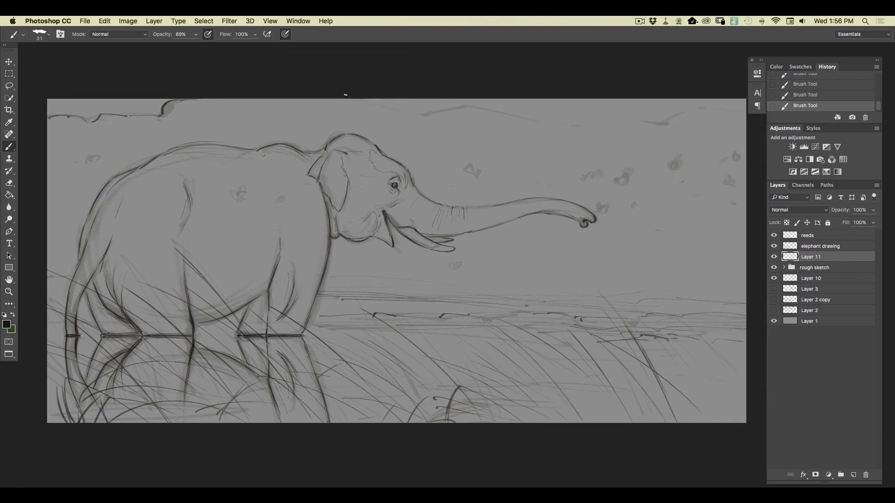
pyautogui.moveTo(417, 114)
pyautogui.mouseDown()
pyautogui.moveTo(586, 123)
pyautogui.moveTo(746, 112)
pyautogui.mouseUp()
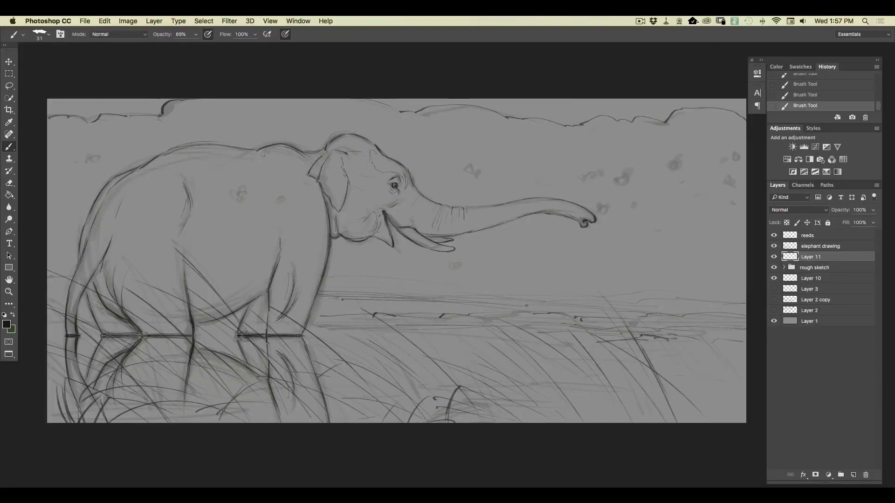
# Step: Examine the butterfly shapes in the reference image ButterflyGraphic.jpg, then return to Sri Lankan Afternoon.psd
pyautogui.hotkey('ctrl', 'Tab')
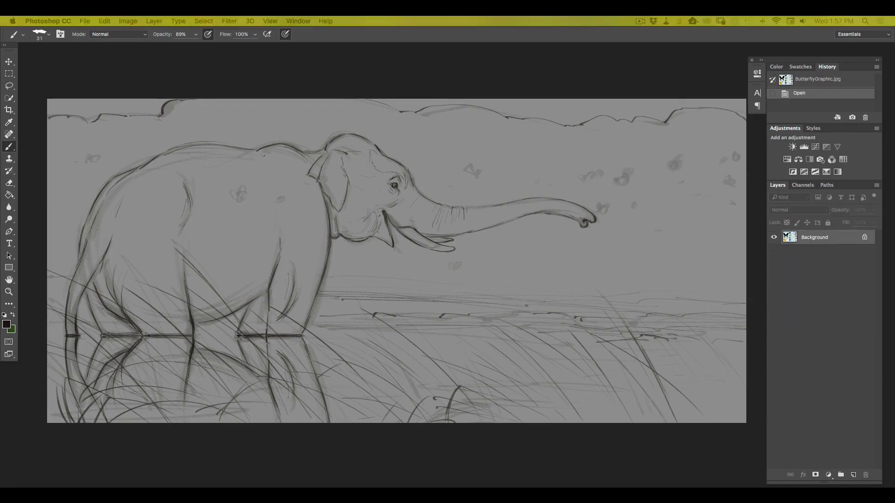
pyautogui.moveTo(894, 223); pyautogui.dragTo(304, 172)
pyautogui.press('f')
pyautogui.press('super+plus')
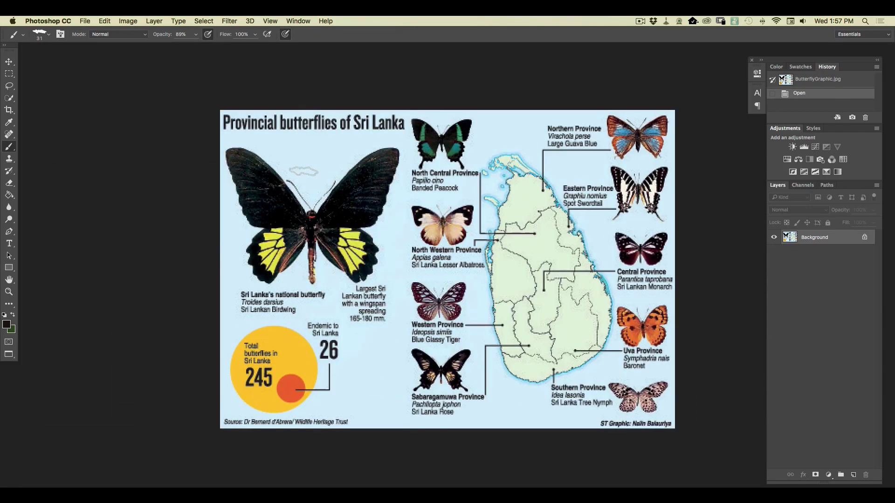
pyautogui.press('super+minus')
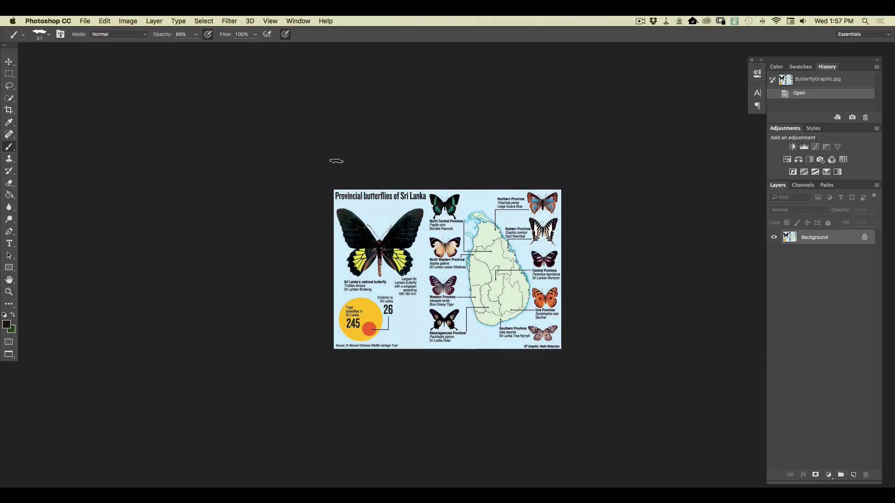
pyautogui.press('f')
pyautogui.press('f')
pyautogui.press('f')
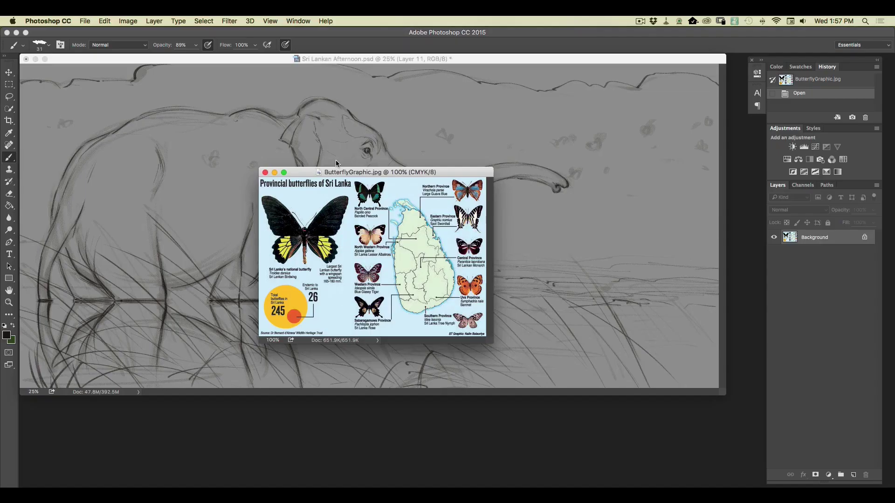
pyautogui.moveTo(305, 172); pyautogui.dragTo(894, 357)
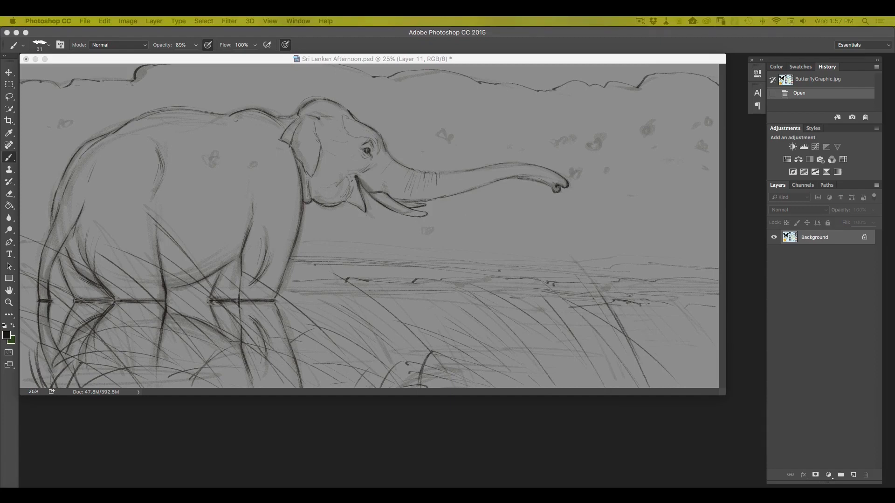
pyautogui.click(593, 146)
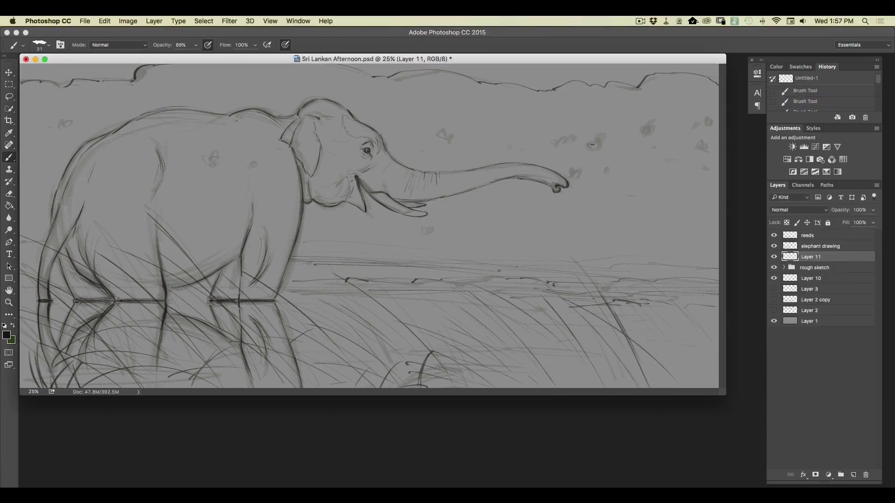
# Step: Add a layer above the elephant drawing layer and name it butterflies
pyautogui.click(813, 250)
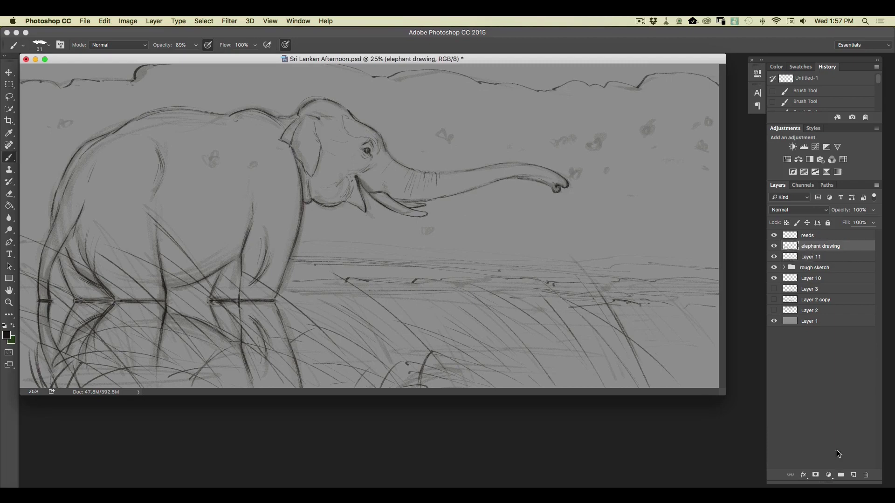
pyautogui.click(853, 475)
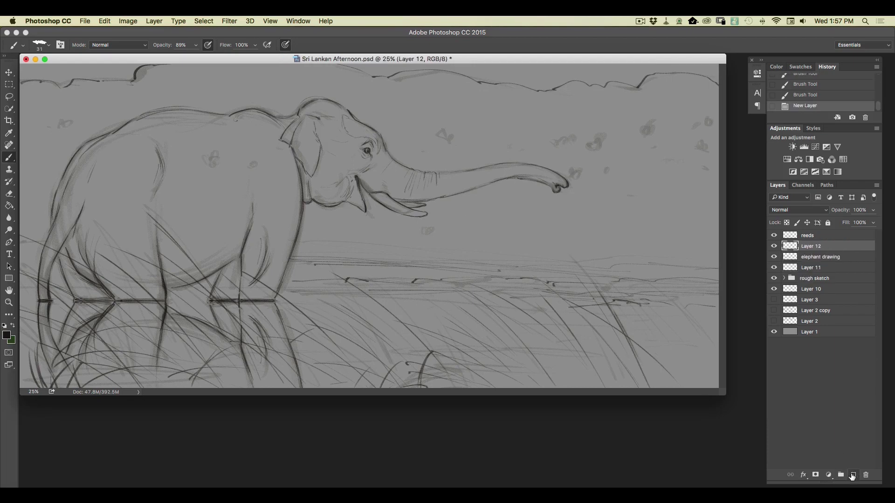
pyautogui.doubleClick(810, 246)
pyautogui.write('butterflies')
pyautogui.press('Return')
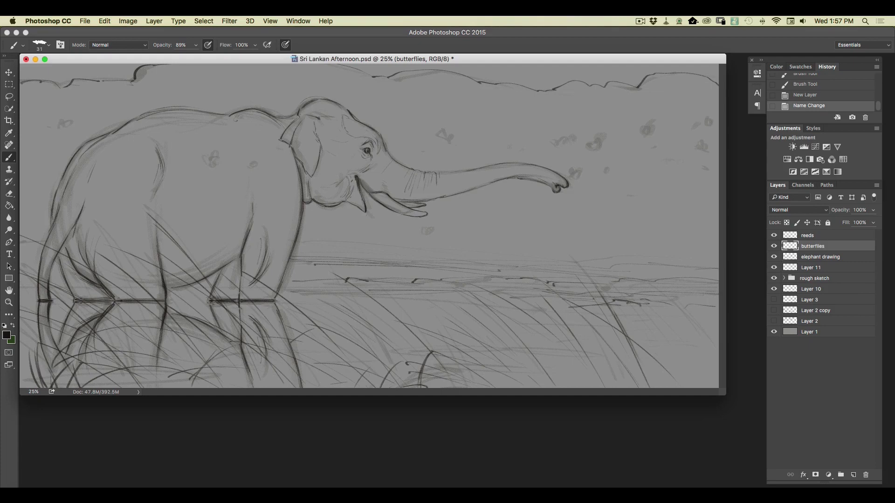
# Step: Draw a small butterfly with raised wings just above the tip of the elephant's trunk
pyautogui.moveTo(574, 173); pyautogui.dragTo(577, 170)
pyautogui.moveTo(576, 172); pyautogui.dragTo(579, 164)
pyautogui.press('f')
pyautogui.press('super+plus')
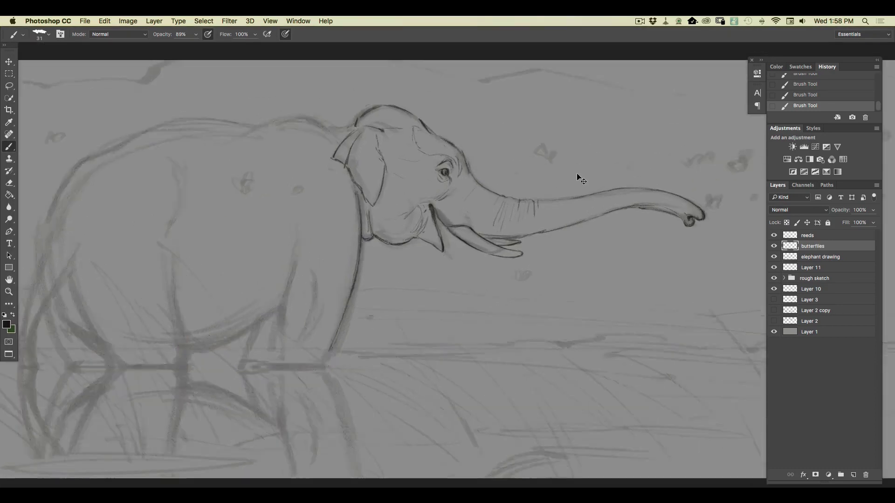
pyautogui.moveTo(413, 323); pyautogui.dragTo(242, 357)
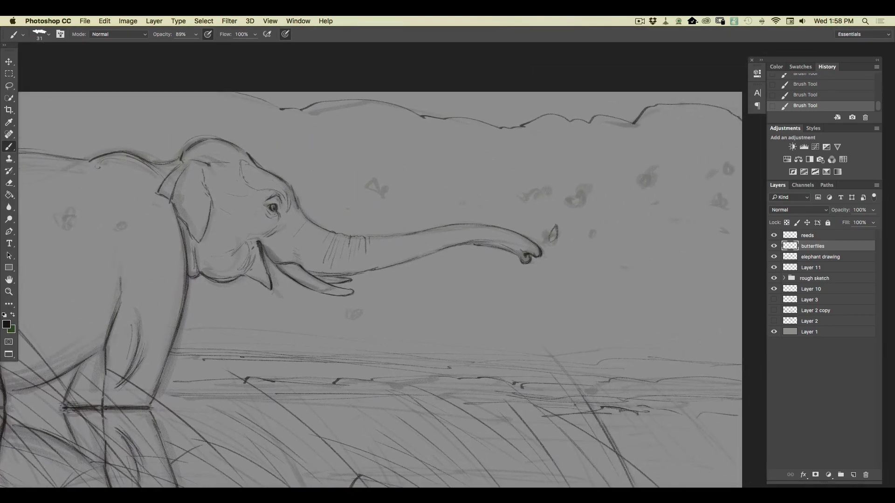
pyautogui.moveTo(545, 232); pyautogui.dragTo(548, 244)
# Step: Draw scattered butterflies in the air beyond the trunk tip, plus one above the trunk and one below the tusks
pyautogui.moveTo(587, 202)
pyautogui.mouseDown()
pyautogui.moveTo(592, 208)
pyautogui.moveTo(581, 211)
pyautogui.moveTo(575, 201)
pyautogui.moveTo(524, 192)
pyautogui.mouseUp()
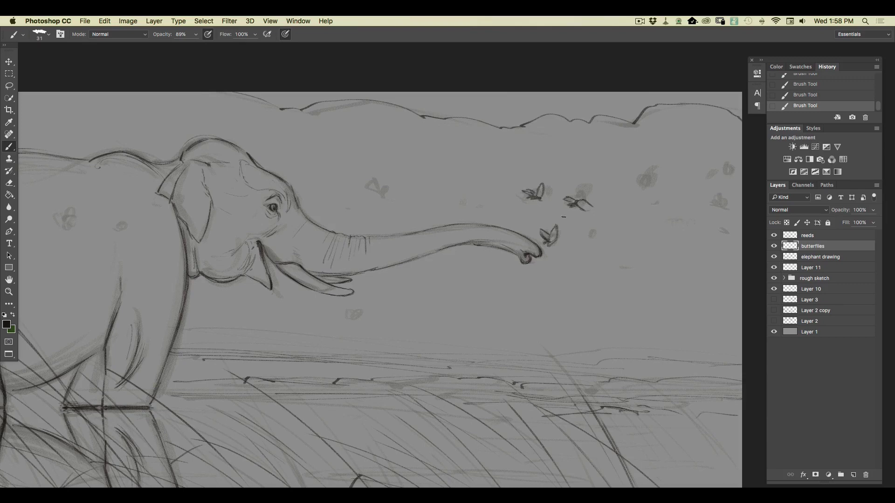
pyautogui.moveTo(591, 232)
pyautogui.mouseDown()
pyautogui.moveTo(583, 225)
pyautogui.moveTo(590, 236)
pyautogui.mouseUp()
pyautogui.moveTo(651, 179)
pyautogui.mouseDown()
pyautogui.moveTo(657, 164)
pyautogui.moveTo(637, 178)
pyautogui.moveTo(653, 178)
pyautogui.mouseUp()
pyautogui.moveTo(726, 173)
pyautogui.mouseDown()
pyautogui.moveTo(729, 159)
pyautogui.moveTo(716, 170)
pyautogui.moveTo(727, 174)
pyautogui.moveTo(728, 215)
pyautogui.moveTo(713, 211)
pyautogui.moveTo(709, 198)
pyautogui.moveTo(703, 205)
pyautogui.moveTo(716, 208)
pyautogui.moveTo(727, 231)
pyautogui.mouseUp()
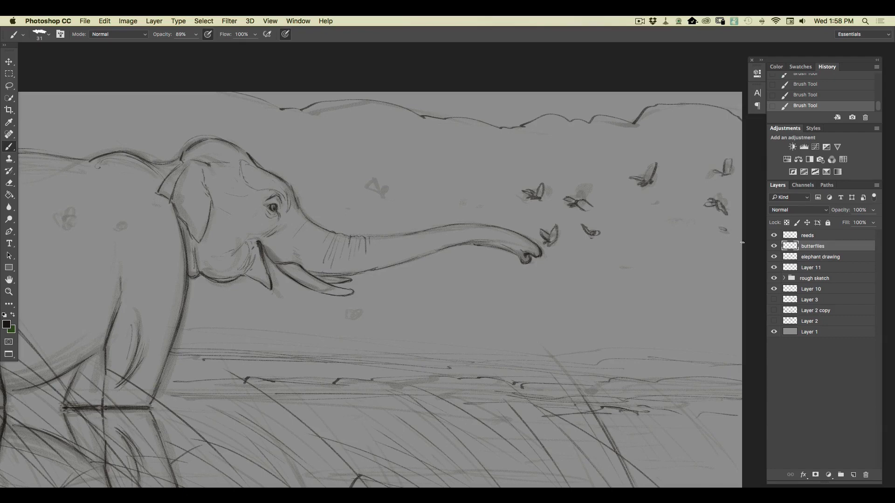
pyautogui.moveTo(656, 206); pyautogui.dragTo(668, 225)
pyautogui.moveTo(382, 190)
pyautogui.mouseDown()
pyautogui.moveTo(392, 181)
pyautogui.moveTo(377, 194)
pyautogui.moveTo(367, 180)
pyautogui.moveTo(379, 191)
pyautogui.mouseUp()
pyautogui.moveTo(359, 311)
pyautogui.mouseDown()
pyautogui.moveTo(353, 318)
pyautogui.moveTo(343, 310)
pyautogui.moveTo(350, 318)
pyautogui.mouseUp()
# Step: Draw two butterflies over the elephant's flank and one above its rump
pyautogui.moveTo(123, 225)
pyautogui.mouseDown()
pyautogui.moveTo(117, 217)
pyautogui.moveTo(116, 226)
pyautogui.mouseUp()
pyautogui.hscroll(-8, 254, 420)
pyautogui.scroll(1, 254, 419)
pyautogui.moveTo(282, 240); pyautogui.dragTo(276, 242)
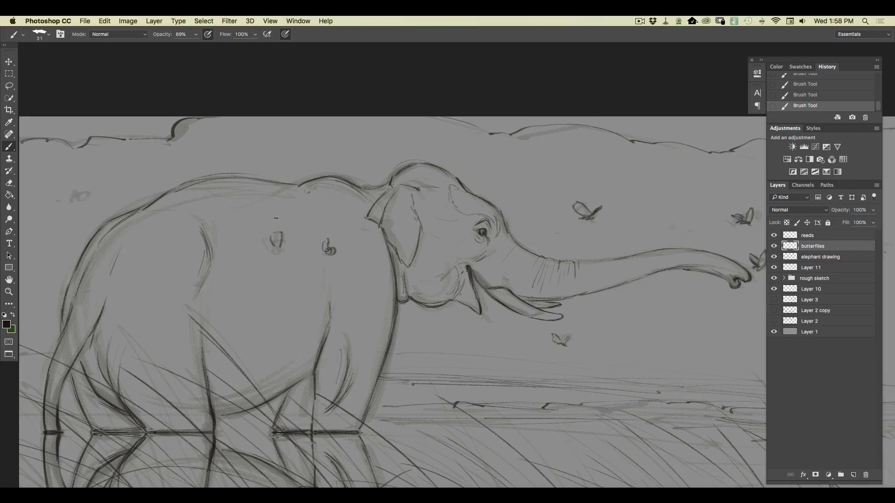
pyautogui.moveTo(283, 243)
pyautogui.mouseDown()
pyautogui.moveTo(195, 212)
pyautogui.moveTo(274, 220)
pyautogui.moveTo(277, 246)
pyautogui.moveTo(253, 232)
pyautogui.moveTo(279, 229)
pyautogui.mouseUp()
pyautogui.moveTo(281, 231); pyautogui.dragTo(266, 225)
pyautogui.moveTo(267, 226); pyautogui.dragTo(275, 247)
pyautogui.moveTo(262, 243); pyautogui.dragTo(274, 248)
pyautogui.moveTo(83, 192)
pyautogui.mouseDown()
pyautogui.moveTo(84, 204)
pyautogui.moveTo(73, 195)
pyautogui.moveTo(87, 192)
pyautogui.moveTo(73, 199)
pyautogui.mouseUp()
pyautogui.press('super+minus')
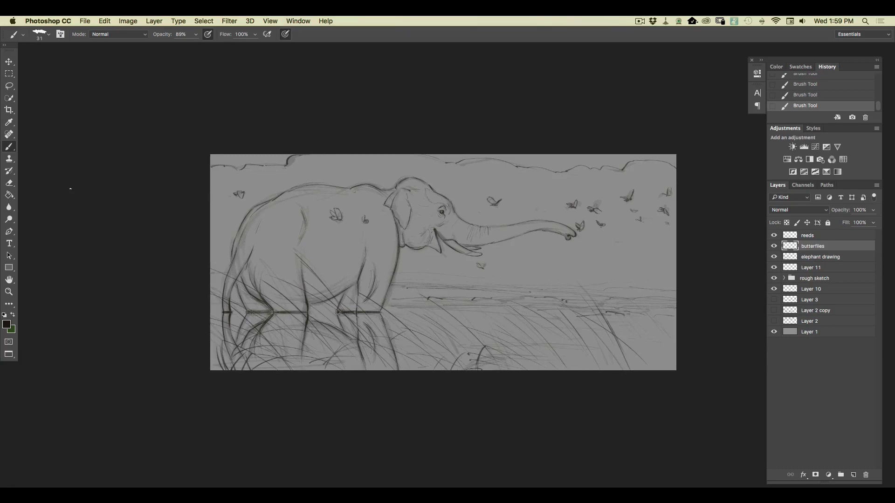
pyautogui.moveTo(170, 274); pyautogui.dragTo(88, 260)
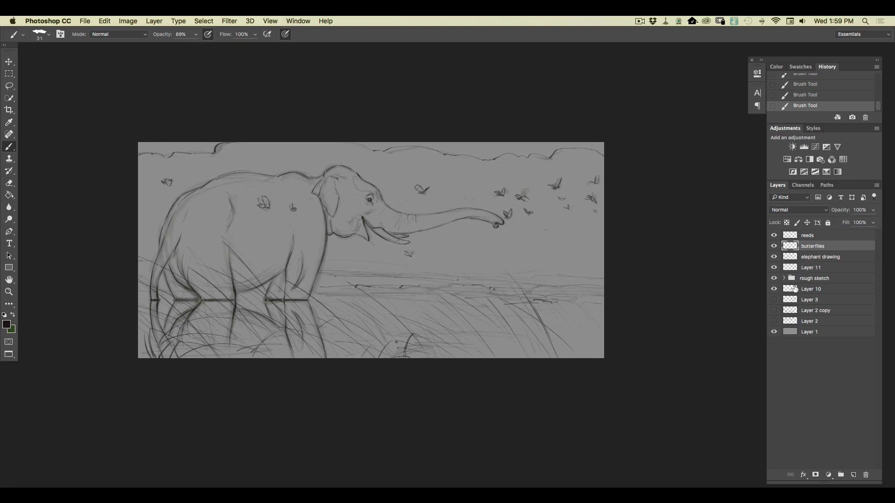
# Step: On the reeds layer, add diagonal and arching reeds to the foreground corner in front of the elephant
pyautogui.click(802, 237)
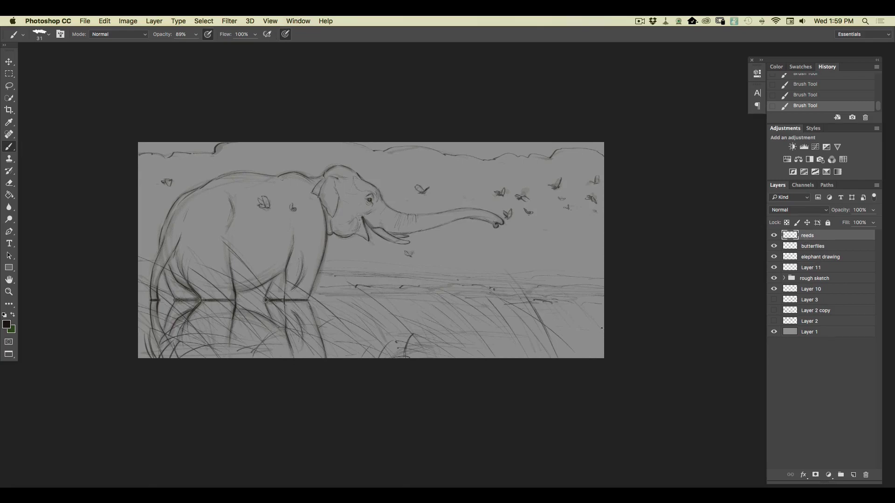
pyautogui.moveTo(601, 317); pyautogui.dragTo(554, 277)
pyautogui.moveTo(604, 326)
pyautogui.mouseDown()
pyautogui.moveTo(564, 309)
pyautogui.moveTo(578, 356)
pyautogui.moveTo(578, 338)
pyautogui.moveTo(557, 364)
pyautogui.moveTo(568, 351)
pyautogui.moveTo(516, 340)
pyautogui.moveTo(495, 365)
pyautogui.moveTo(496, 354)
pyautogui.moveTo(549, 350)
pyautogui.moveTo(535, 352)
pyautogui.moveTo(463, 315)
pyautogui.moveTo(506, 340)
pyautogui.moveTo(476, 327)
pyautogui.moveTo(492, 342)
pyautogui.moveTo(451, 329)
pyautogui.moveTo(448, 358)
pyautogui.mouseUp()
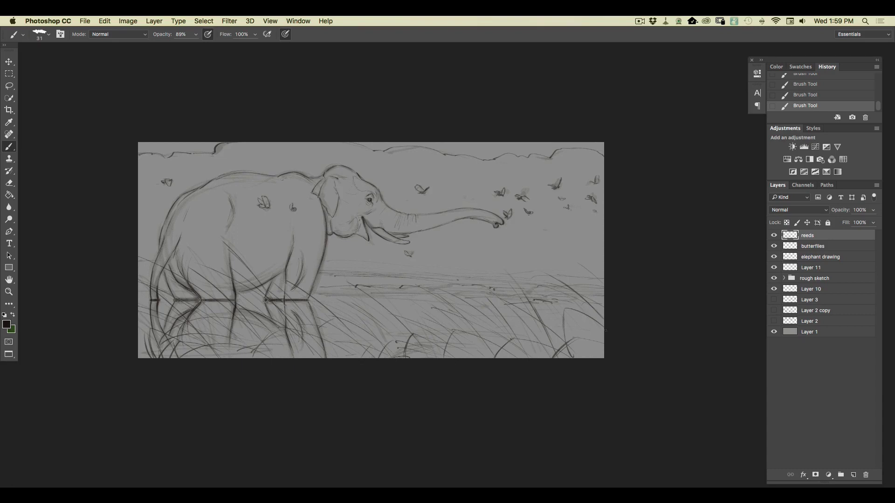
pyautogui.moveTo(561, 363); pyautogui.dragTo(472, 308)
# Step: Add long diagonal reeds crossing the elephant's front and hind legs and their reflection
pyautogui.moveTo(300, 292); pyautogui.dragTo(364, 345)
pyautogui.moveTo(306, 296); pyautogui.dragTo(255, 255)
pyautogui.moveTo(228, 300); pyautogui.dragTo(180, 220)
pyautogui.moveTo(241, 355); pyautogui.dragTo(220, 289)
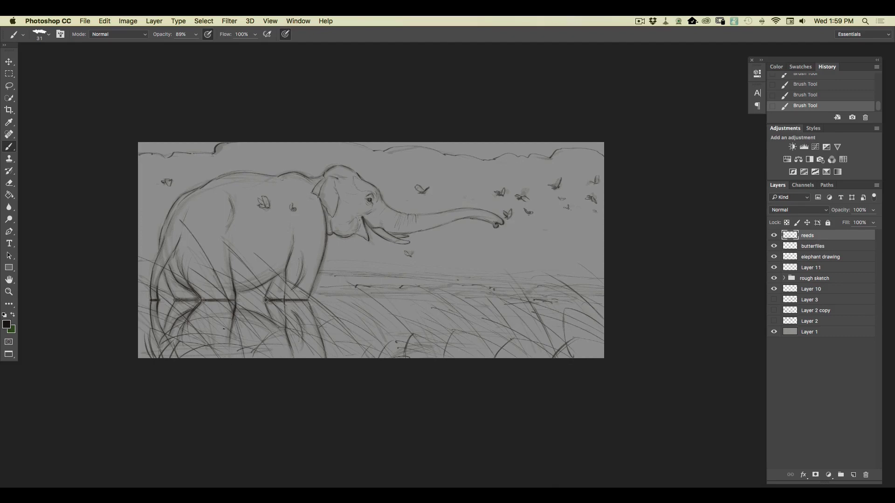
pyautogui.moveTo(218, 357); pyautogui.dragTo(200, 254)
pyautogui.moveTo(224, 321); pyautogui.dragTo(196, 270)
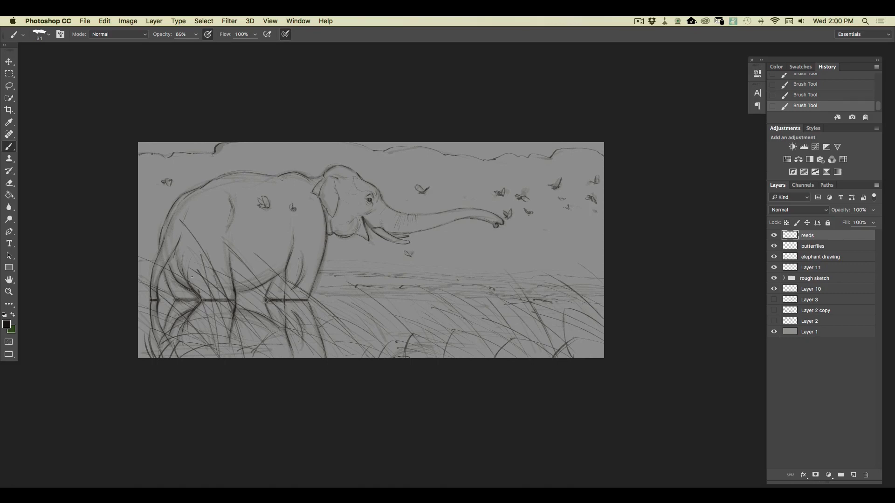
# Step: Add a layer above the rough sketch group and set the foreground colour to turquoise #4fd9de
pyautogui.click(811, 279)
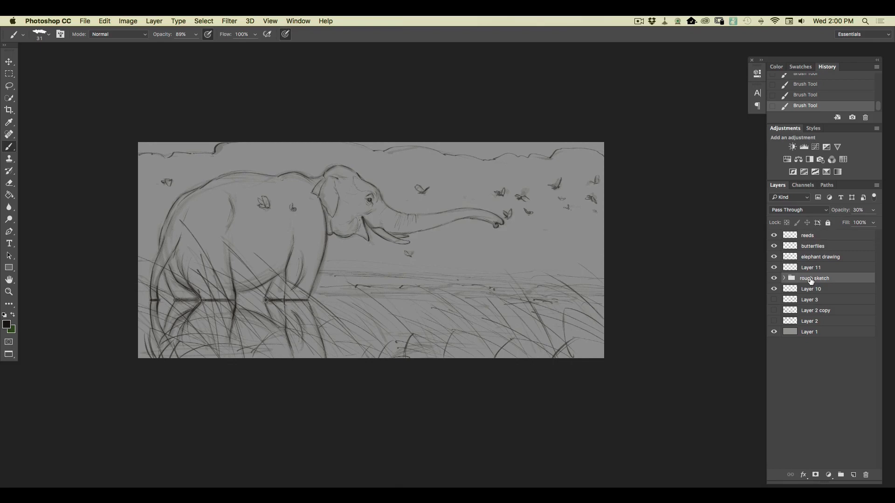
pyautogui.click(854, 475)
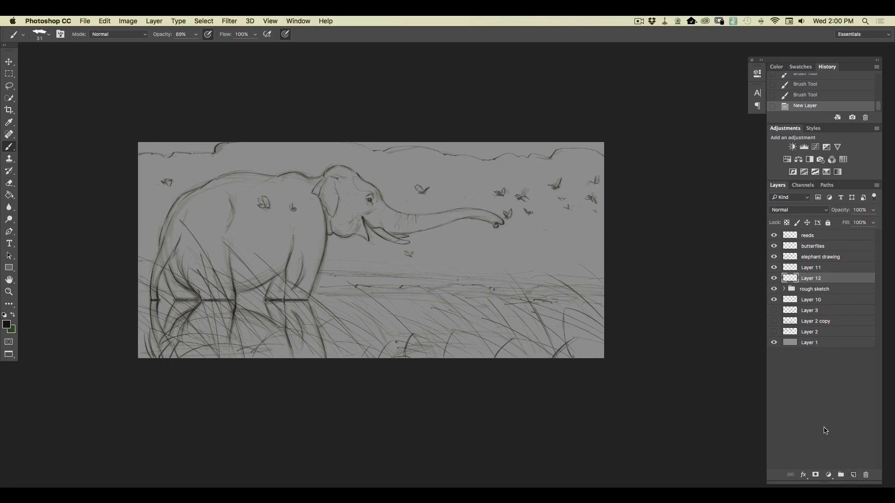
pyautogui.click(8, 323)
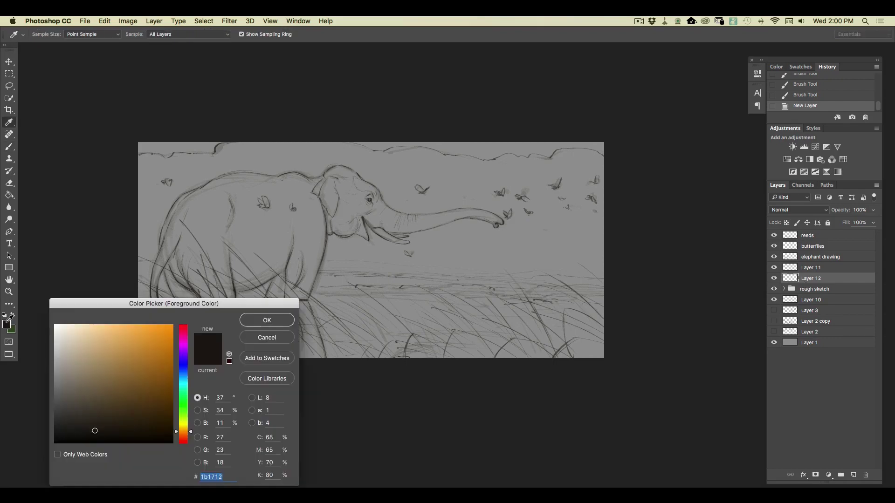
pyautogui.click(185, 384)
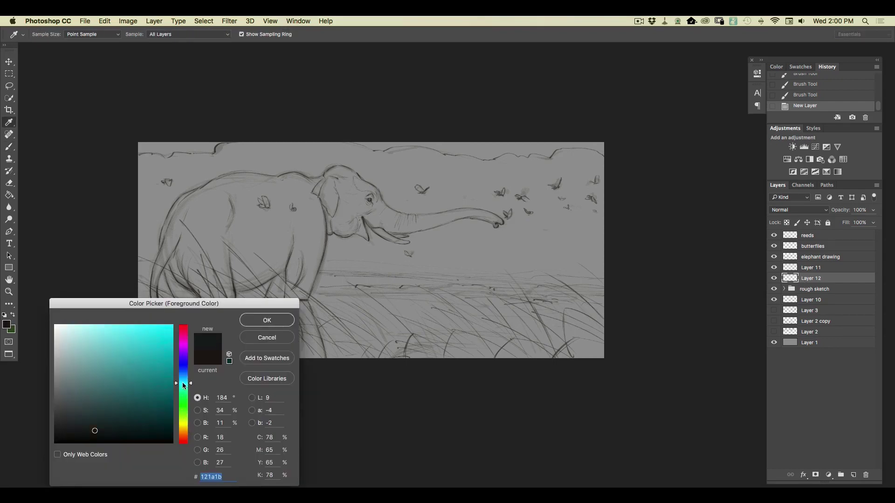
pyautogui.click(184, 379)
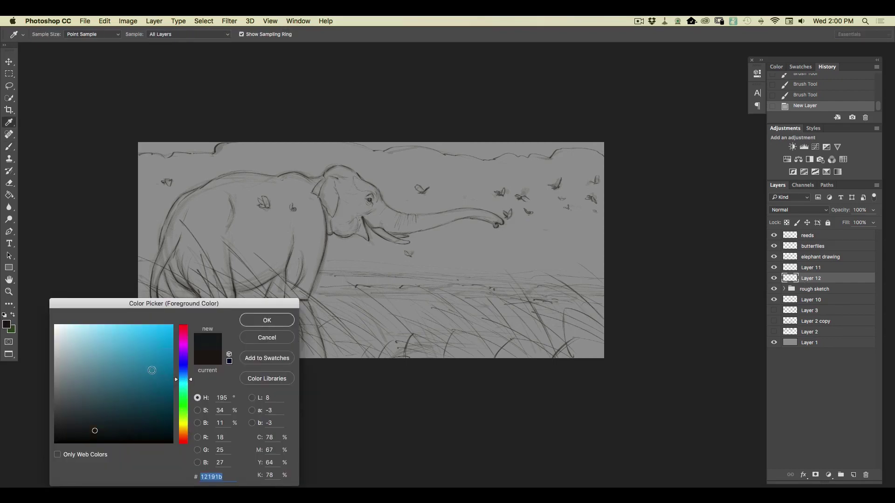
pyautogui.click(123, 344)
pyautogui.click(127, 345)
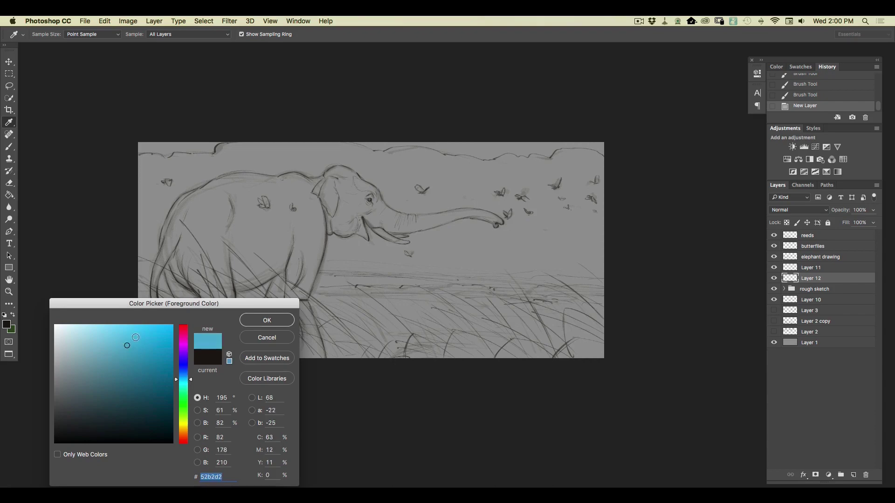
pyautogui.click(130, 341)
pyautogui.click(184, 380)
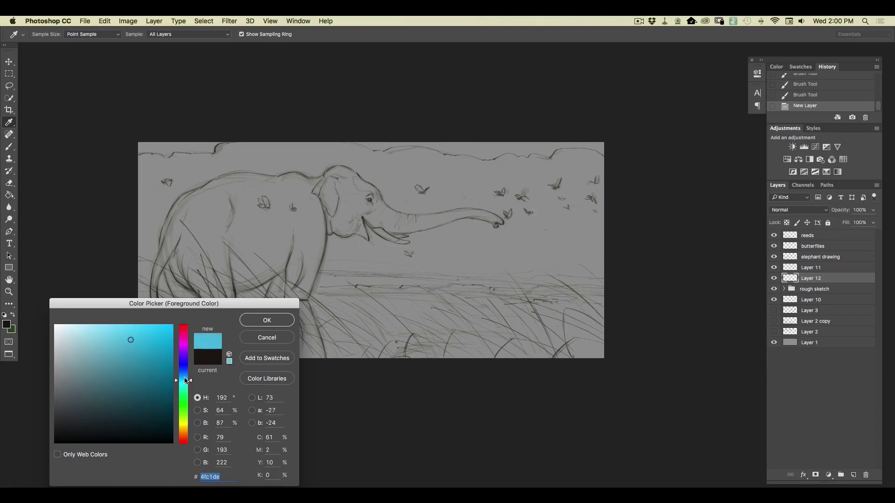
pyautogui.click(184, 383)
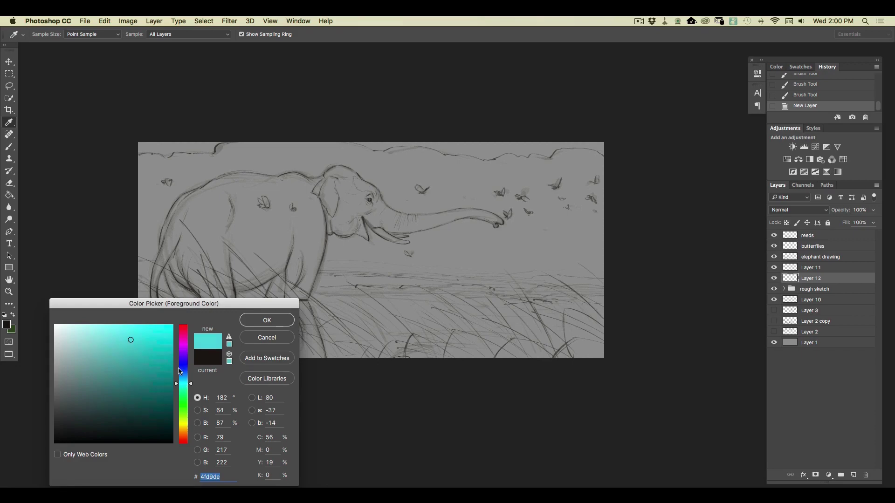
pyautogui.click(258, 320)
# Step: Switch the Brush tool to the 91 px brush preset and turn off pen pressure control of its size
pyautogui.press('b')
pyautogui.click(48, 35)
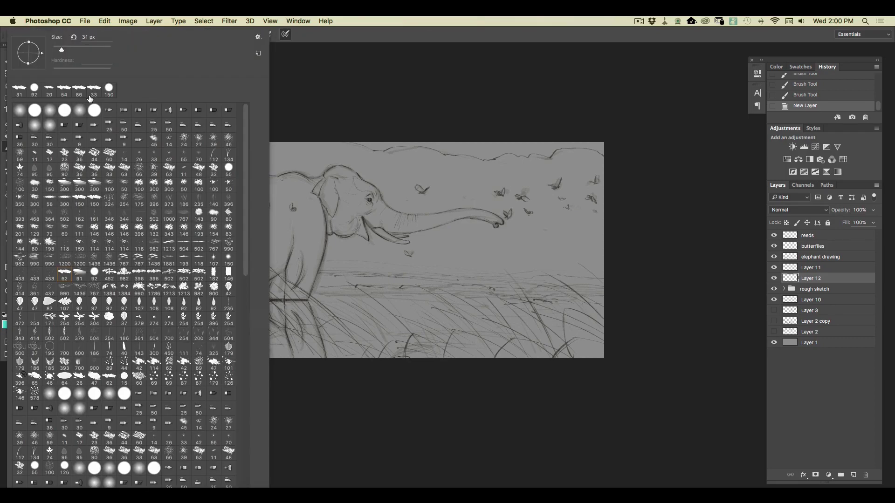
pyautogui.click(80, 274)
pyautogui.click(286, 37)
# Step: Paint turquoise strips along the canvas's upper edge on both sides of the elephant's head and enlarge the brush to 191 px
pyautogui.moveTo(219, 136)
pyautogui.mouseDown()
pyautogui.moveTo(182, 133)
pyautogui.moveTo(192, 154)
pyautogui.moveTo(170, 141)
pyautogui.moveTo(164, 156)
pyautogui.moveTo(137, 156)
pyautogui.mouseUp()
pyautogui.moveTo(363, 140)
pyautogui.mouseDown()
pyautogui.moveTo(398, 139)
pyautogui.moveTo(429, 159)
pyautogui.moveTo(453, 140)
pyautogui.moveTo(472, 158)
pyautogui.moveTo(493, 137)
pyautogui.moveTo(514, 158)
pyautogui.moveTo(518, 143)
pyautogui.moveTo(555, 169)
pyautogui.moveTo(559, 131)
pyautogui.moveTo(613, 168)
pyautogui.mouseUp()
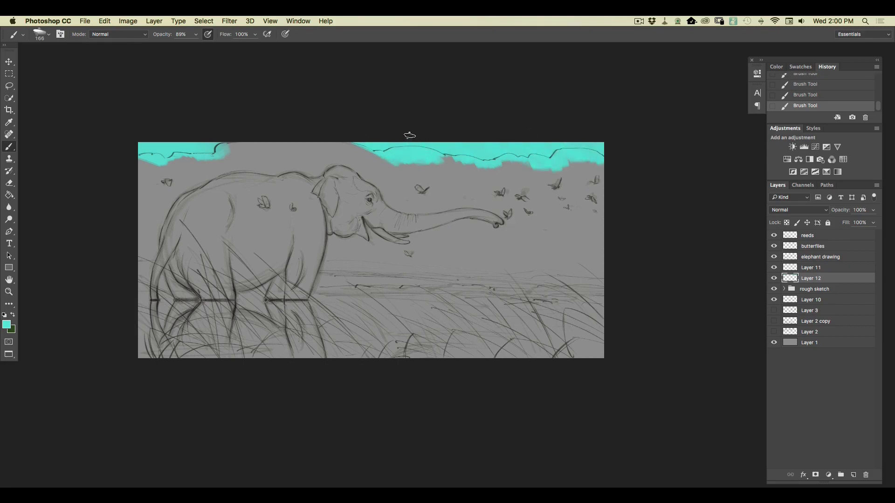
pyautogui.click(49, 38)
pyautogui.click(378, 147)
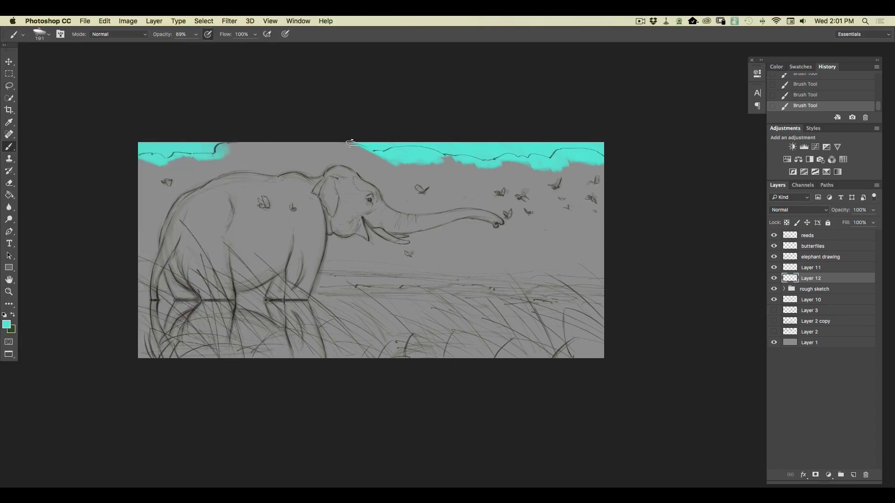
# Step: Set the foreground colour to a dark forest green, #243216
pyautogui.click(7, 324)
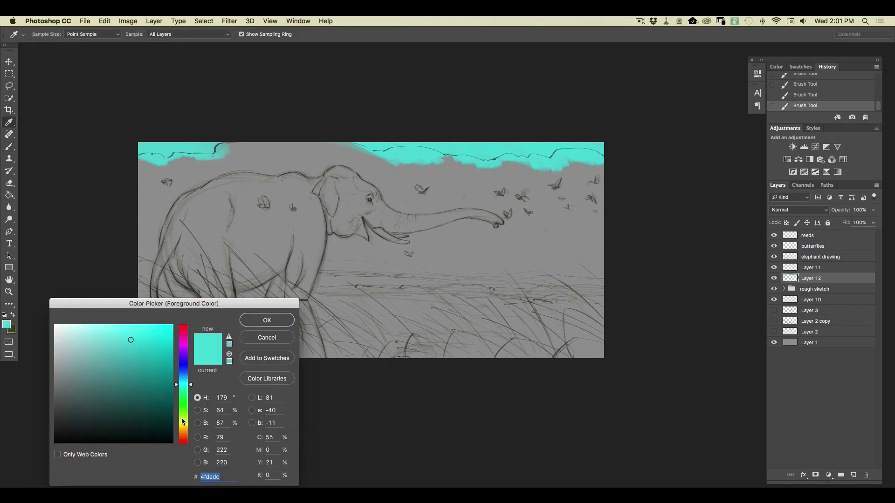
pyautogui.click(182, 413)
pyautogui.moveTo(112, 392); pyautogui.dragTo(114, 406)
pyautogui.click(121, 413)
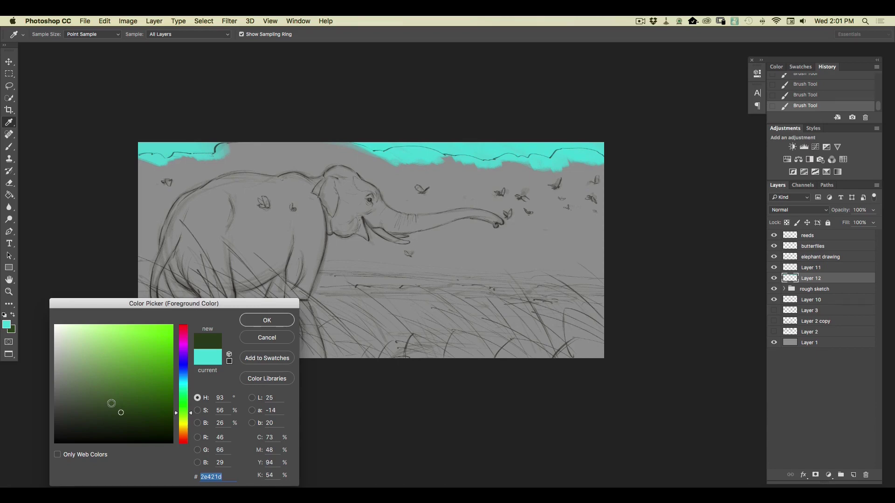
pyautogui.click(261, 321)
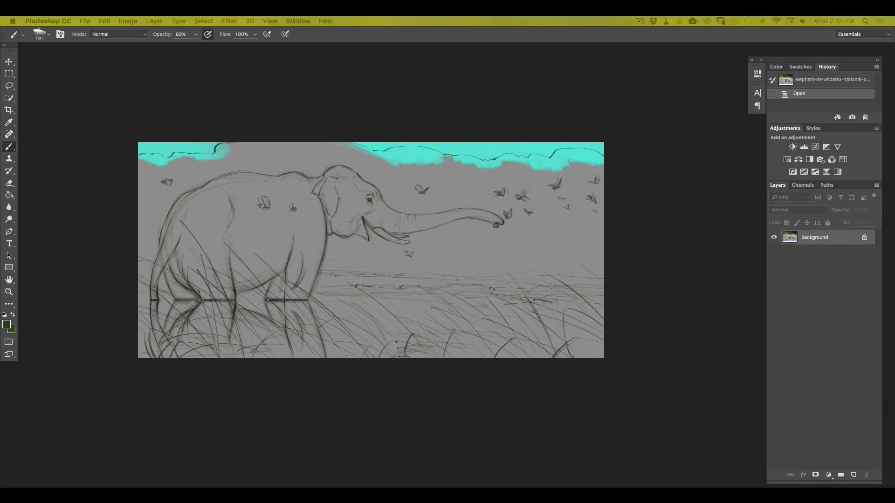
pyautogui.click(180, 256)
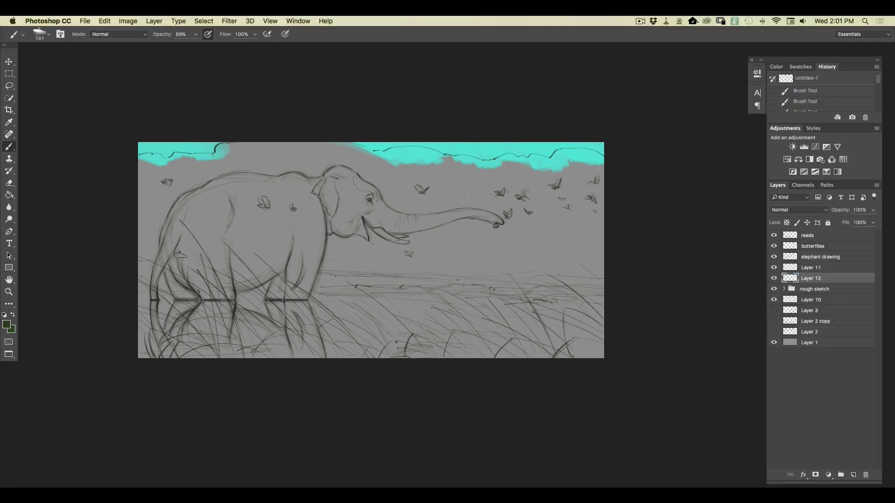
pyautogui.click(7, 325)
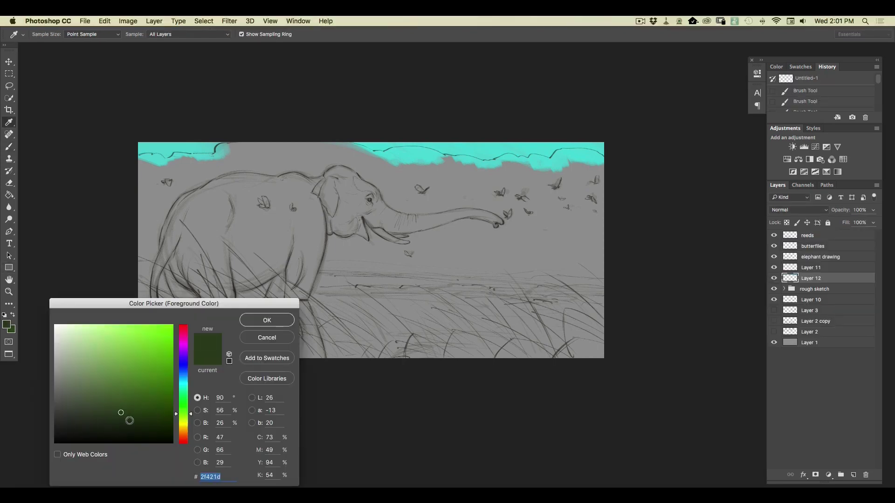
pyautogui.press('Return')
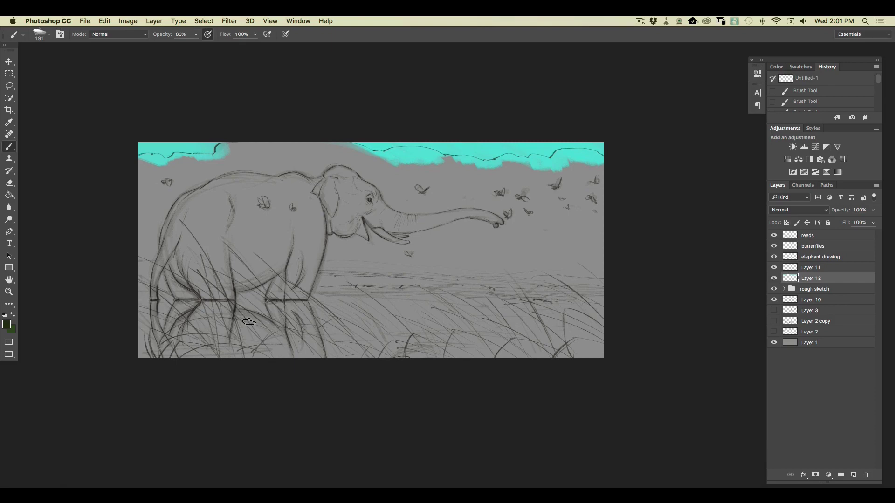
# Step: Add a layer above the turquoise layer, name the turquoise layer sky and the new one trees
pyautogui.click(852, 476)
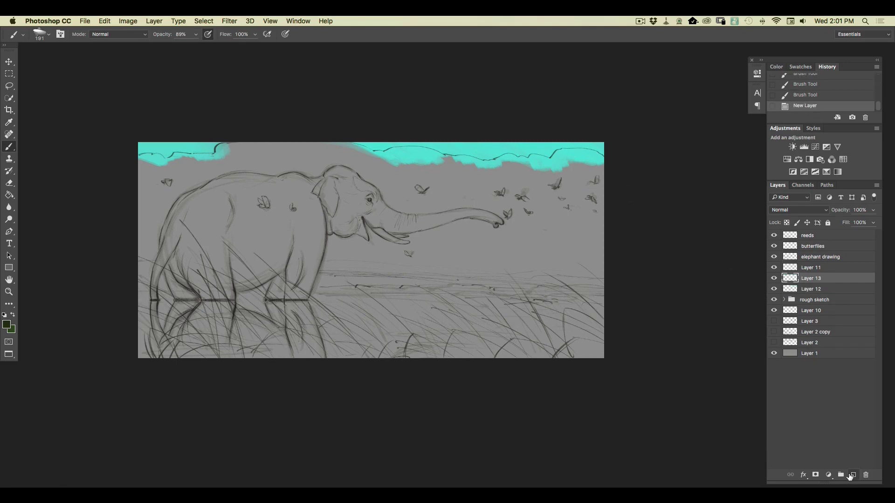
pyautogui.doubleClick(806, 290)
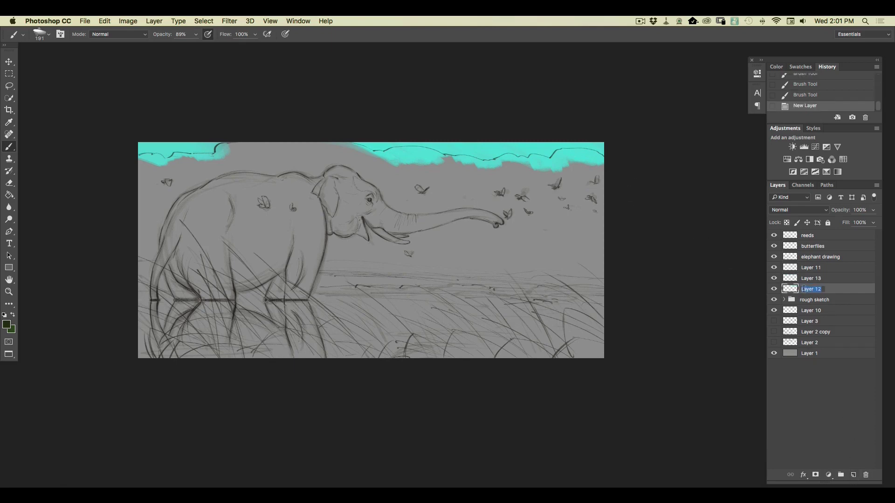
pyautogui.press('Return')
pyautogui.doubleClick(805, 278)
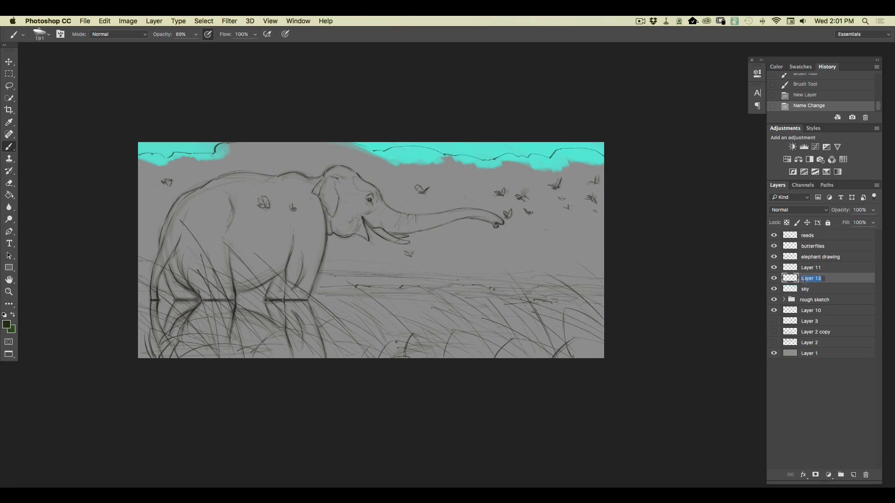
pyautogui.press('Return')
pyautogui.press('Return')
# Step: Enlarge the brush to 316 px and block in a dark green tree mass behind the elephant, from the left edge past its head
pyautogui.click(50, 37)
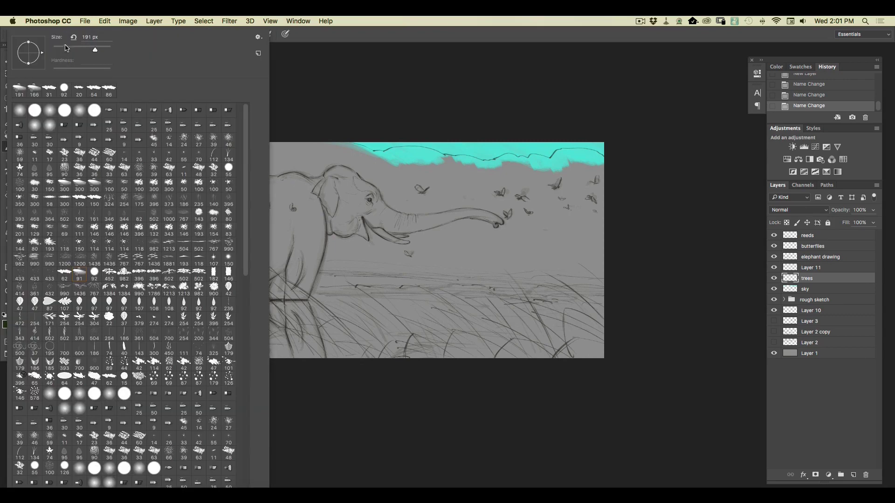
pyautogui.click(304, 201)
pyautogui.moveTo(255, 155)
pyautogui.mouseDown()
pyautogui.moveTo(250, 194)
pyautogui.moveTo(238, 191)
pyautogui.moveTo(222, 163)
pyautogui.moveTo(246, 149)
pyautogui.moveTo(227, 149)
pyautogui.moveTo(207, 184)
pyautogui.moveTo(193, 162)
pyautogui.moveTo(144, 164)
pyautogui.moveTo(166, 181)
pyautogui.moveTo(169, 232)
pyautogui.moveTo(146, 178)
pyautogui.moveTo(170, 208)
pyautogui.moveTo(195, 169)
pyautogui.moveTo(213, 207)
pyautogui.moveTo(241, 165)
pyautogui.moveTo(239, 185)
pyautogui.moveTo(230, 174)
pyautogui.moveTo(256, 198)
pyautogui.moveTo(273, 134)
pyautogui.moveTo(304, 177)
pyautogui.moveTo(307, 141)
pyautogui.moveTo(377, 160)
pyautogui.moveTo(355, 151)
pyautogui.moveTo(363, 153)
pyautogui.moveTo(345, 222)
pyautogui.moveTo(315, 187)
pyautogui.moveTo(302, 227)
pyautogui.moveTo(254, 178)
pyautogui.moveTo(262, 254)
pyautogui.moveTo(270, 154)
pyautogui.moveTo(280, 144)
pyautogui.moveTo(297, 143)
pyautogui.moveTo(349, 215)
pyautogui.moveTo(375, 212)
pyautogui.moveTo(273, 192)
pyautogui.moveTo(222, 198)
pyautogui.moveTo(252, 255)
pyautogui.moveTo(212, 224)
pyautogui.moveTo(218, 263)
pyautogui.moveTo(181, 235)
pyautogui.moveTo(148, 186)
pyautogui.moveTo(134, 214)
pyautogui.mouseUp()
pyautogui.moveTo(358, 259)
pyautogui.mouseDown()
pyautogui.moveTo(406, 224)
pyautogui.moveTo(348, 223)
pyautogui.moveTo(265, 253)
pyautogui.moveTo(275, 266)
pyautogui.moveTo(390, 220)
pyautogui.moveTo(387, 157)
pyautogui.moveTo(438, 159)
pyautogui.moveTo(394, 172)
pyautogui.moveTo(429, 166)
pyautogui.moveTo(401, 156)
pyautogui.moveTo(422, 212)
pyautogui.moveTo(448, 167)
pyautogui.mouseUp()
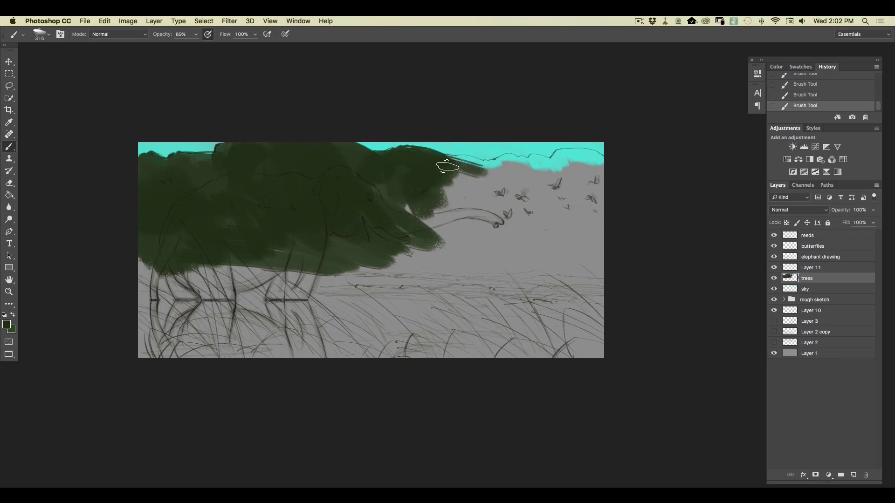
# Step: Reduce the brush to 178 px and extend the dark green treetops along the skyline above the trunk and butterflies
pyautogui.rightClick(60, 49)
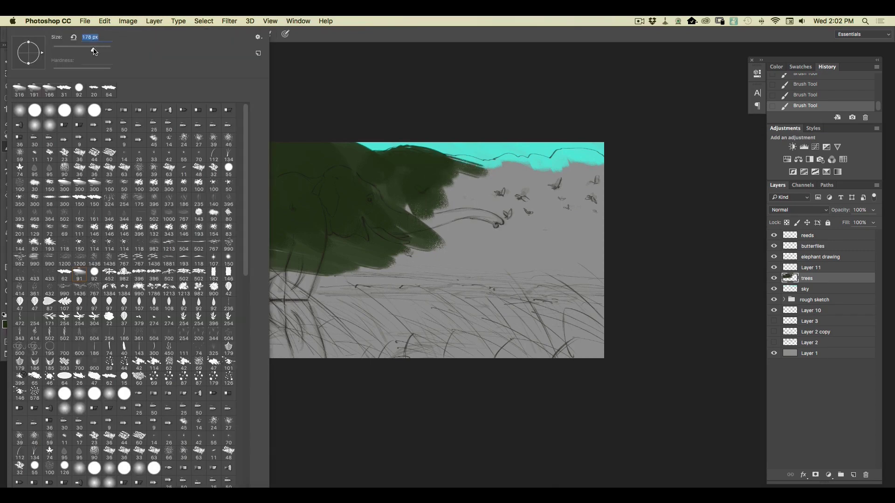
pyautogui.press('Return')
pyautogui.moveTo(463, 157); pyautogui.dragTo(473, 162)
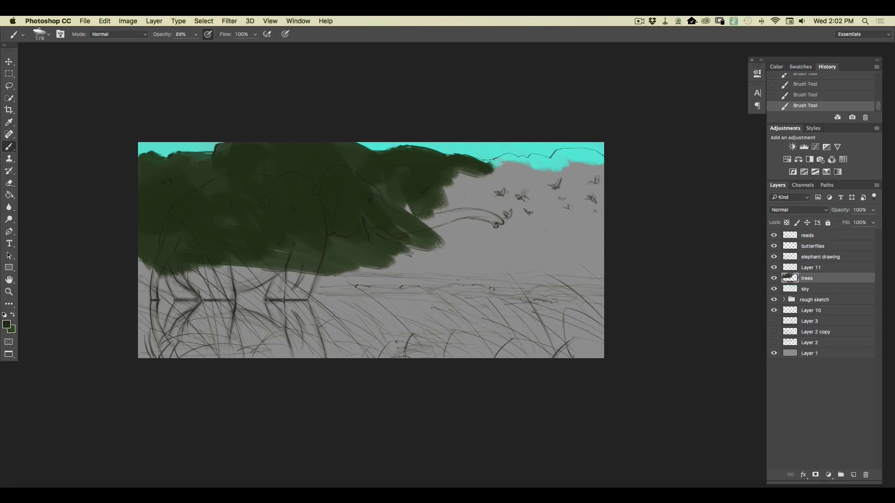
pyautogui.moveTo(506, 159)
pyautogui.mouseDown()
pyautogui.moveTo(524, 173)
pyautogui.moveTo(503, 185)
pyautogui.moveTo(499, 168)
pyautogui.mouseUp()
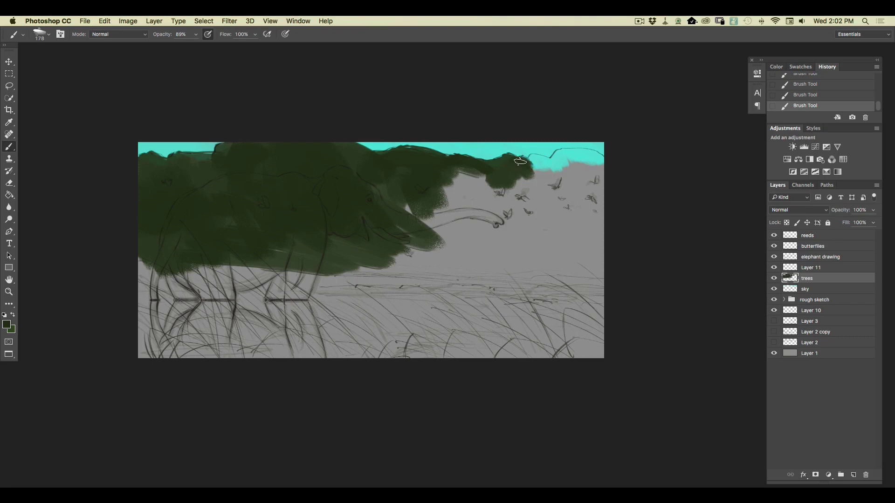
pyautogui.moveTo(533, 161)
pyautogui.mouseDown()
pyautogui.moveTo(552, 170)
pyautogui.moveTo(547, 186)
pyautogui.moveTo(561, 154)
pyautogui.moveTo(580, 150)
pyautogui.moveTo(597, 164)
pyautogui.moveTo(582, 182)
pyautogui.moveTo(562, 173)
pyautogui.moveTo(586, 155)
pyautogui.moveTo(561, 164)
pyautogui.mouseUp()
# Step: Raise the brush opacity to 97% and thicken the dark green trees below the skyline and down the canvas's right edge
pyautogui.click(196, 35)
pyautogui.moveTo(528, 171)
pyautogui.mouseDown()
pyautogui.moveTo(543, 169)
pyautogui.moveTo(505, 182)
pyautogui.moveTo(482, 168)
pyautogui.moveTo(427, 176)
pyautogui.moveTo(426, 157)
pyautogui.mouseUp()
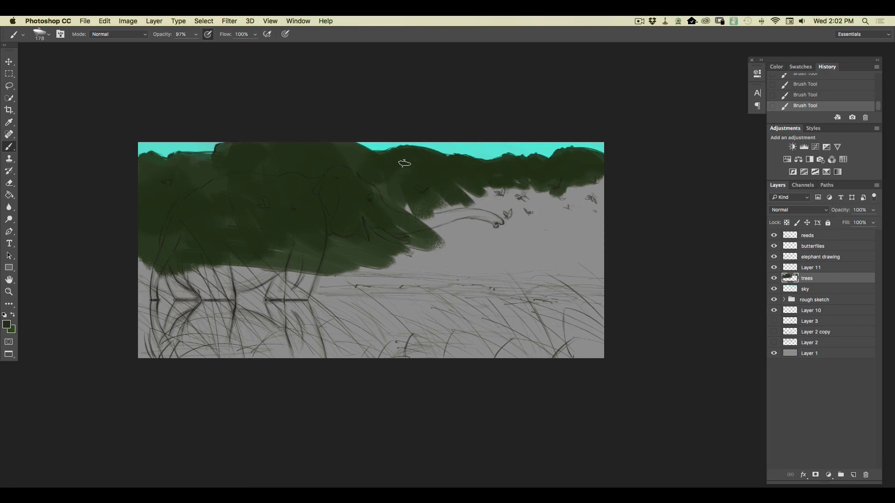
pyautogui.moveTo(579, 183)
pyautogui.mouseDown()
pyautogui.moveTo(594, 227)
pyautogui.moveTo(572, 201)
pyautogui.mouseUp()
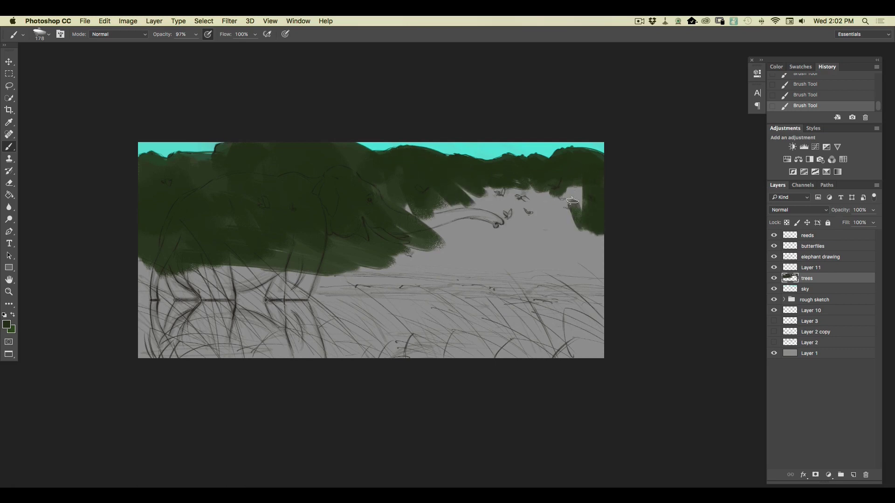
# Step: Enlarge the brush to 364 px, fill the remaining trees down to the shoreline and lock the trees layer's transparent pixels
pyautogui.click(49, 38)
pyautogui.click(575, 234)
pyautogui.moveTo(585, 242)
pyautogui.mouseDown()
pyautogui.moveTo(557, 201)
pyautogui.moveTo(538, 201)
pyautogui.moveTo(551, 244)
pyautogui.moveTo(493, 198)
pyautogui.moveTo(439, 190)
pyautogui.moveTo(480, 244)
pyautogui.moveTo(449, 215)
pyautogui.moveTo(432, 234)
pyautogui.moveTo(430, 264)
pyautogui.moveTo(409, 262)
pyautogui.mouseUp()
pyautogui.moveTo(486, 230)
pyautogui.mouseDown()
pyautogui.moveTo(636, 277)
pyautogui.moveTo(428, 248)
pyautogui.moveTo(565, 273)
pyautogui.moveTo(367, 263)
pyautogui.moveTo(599, 253)
pyautogui.moveTo(382, 225)
pyautogui.moveTo(388, 251)
pyautogui.moveTo(173, 257)
pyautogui.moveTo(500, 254)
pyautogui.moveTo(416, 234)
pyautogui.moveTo(623, 272)
pyautogui.moveTo(443, 247)
pyautogui.moveTo(462, 270)
pyautogui.moveTo(471, 265)
pyautogui.moveTo(338, 272)
pyautogui.moveTo(432, 272)
pyautogui.moveTo(86, 263)
pyautogui.mouseUp()
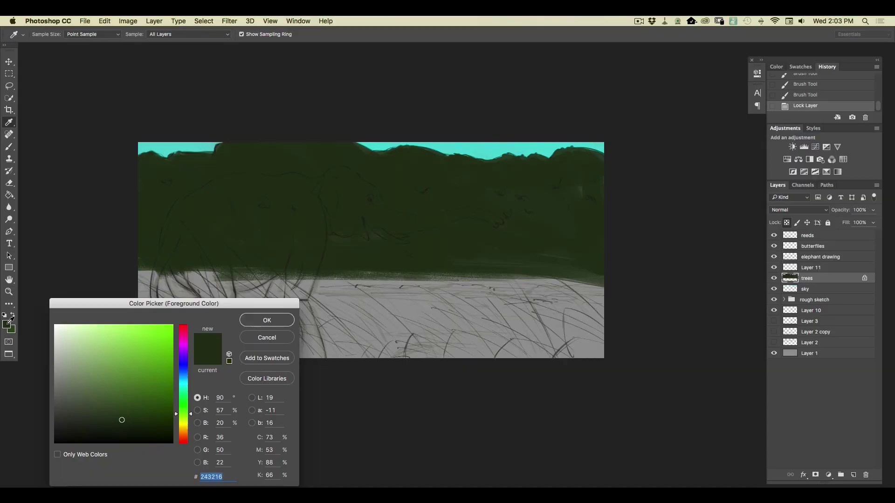
# Step: Set the foreground colour to a dark slate blue, #22323f
pyautogui.click(183, 377)
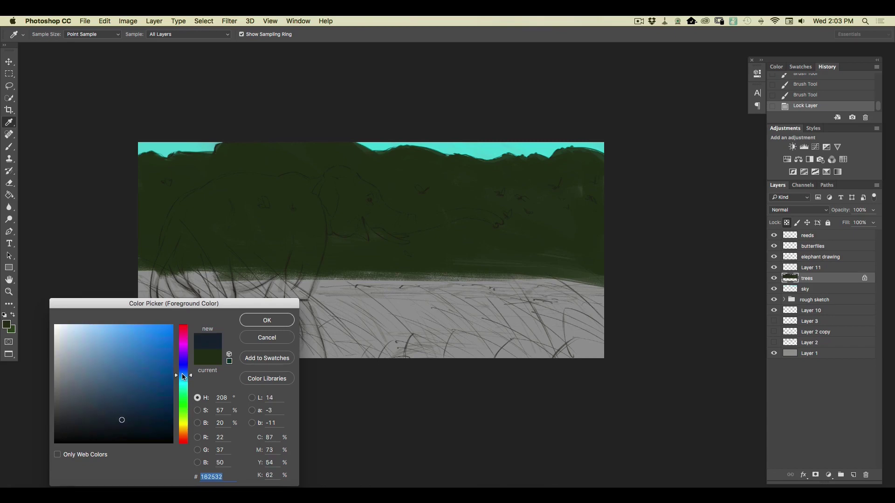
pyautogui.click(113, 410)
pyautogui.moveTo(115, 307); pyautogui.dragTo(104, 236)
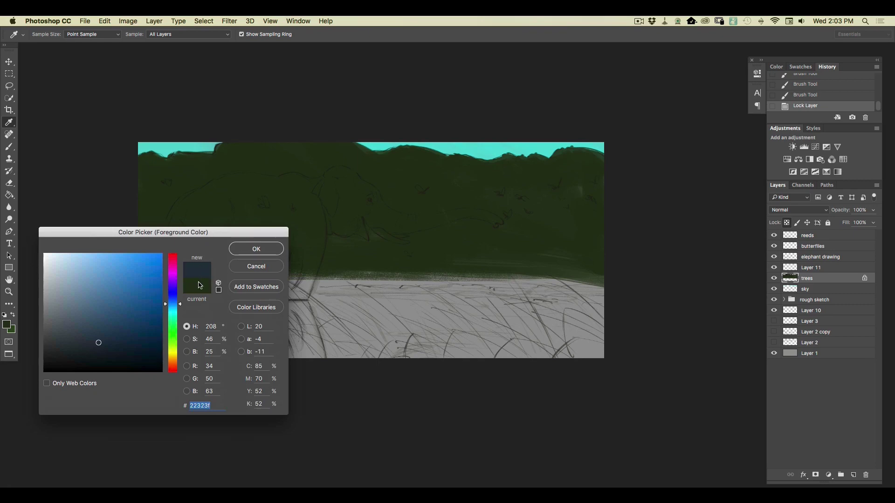
pyautogui.click(246, 251)
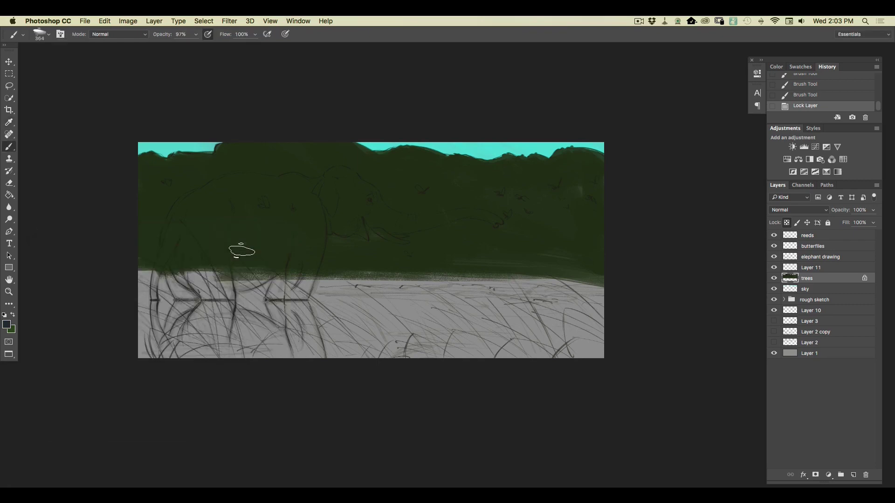
# Step: Set the brush to 58% opacity and 476 px, and glaze slate blue over the green trees
pyautogui.click(196, 35)
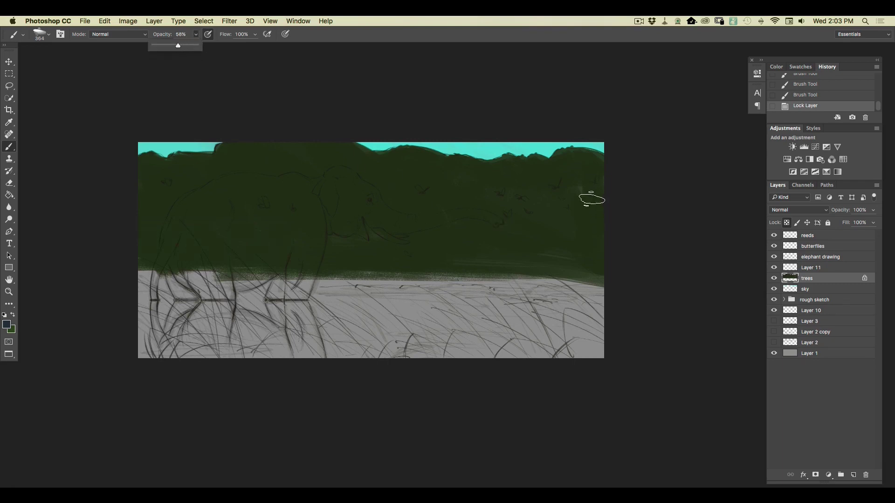
pyautogui.click(49, 35)
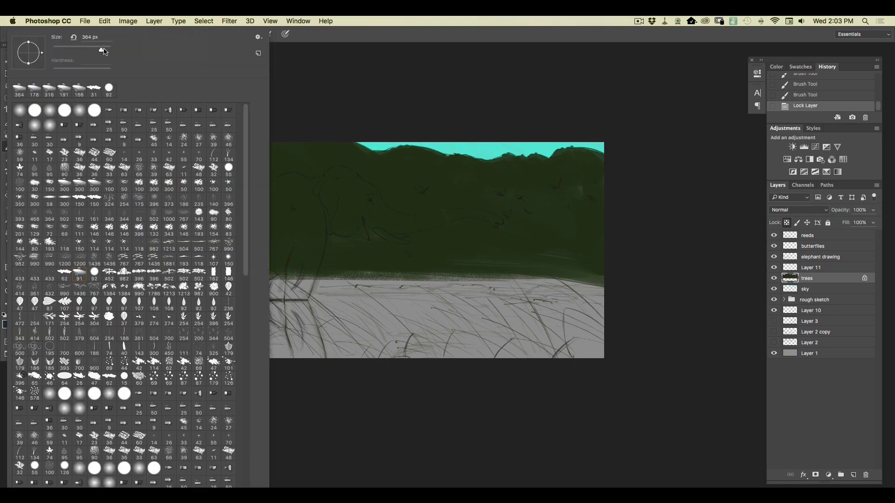
pyautogui.click(587, 194)
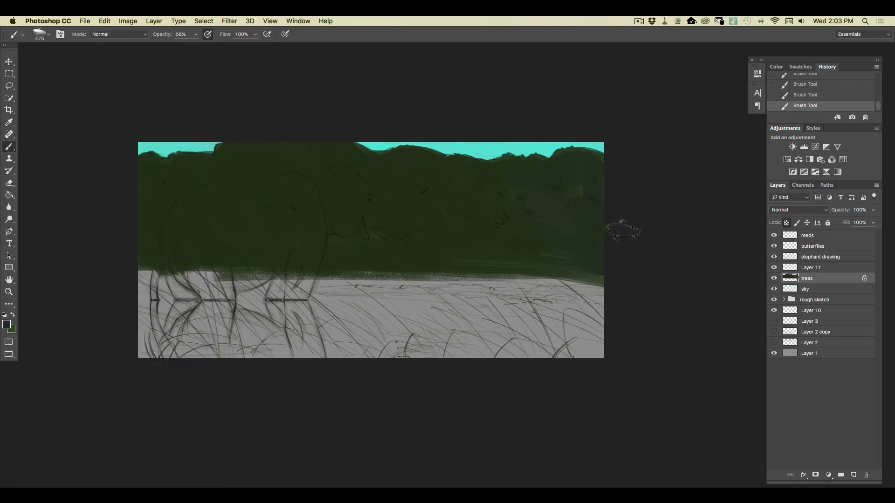
pyautogui.moveTo(517, 182)
pyautogui.mouseDown()
pyautogui.moveTo(547, 269)
pyautogui.moveTo(525, 158)
pyautogui.moveTo(469, 157)
pyautogui.mouseUp()
# Step: Set the foreground colour to a darker, more saturated navy blue
pyautogui.click(6, 325)
pyautogui.click(111, 352)
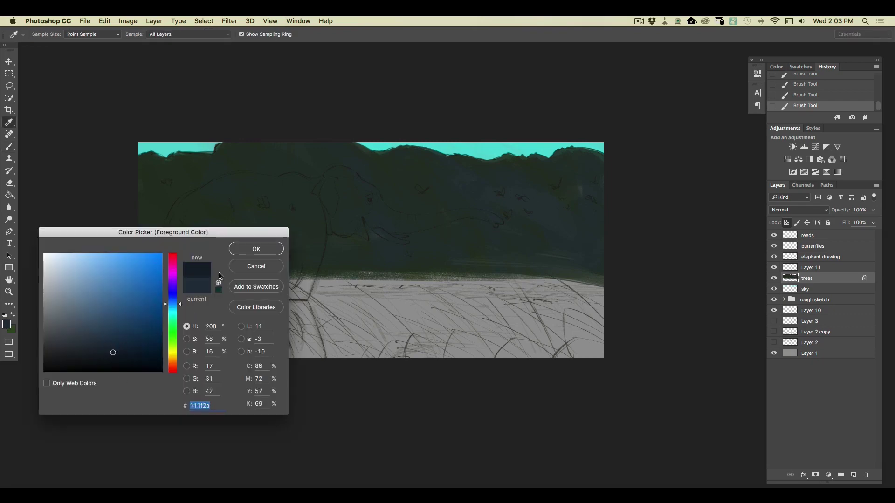
pyautogui.click(123, 353)
pyautogui.click(123, 357)
pyautogui.click(255, 250)
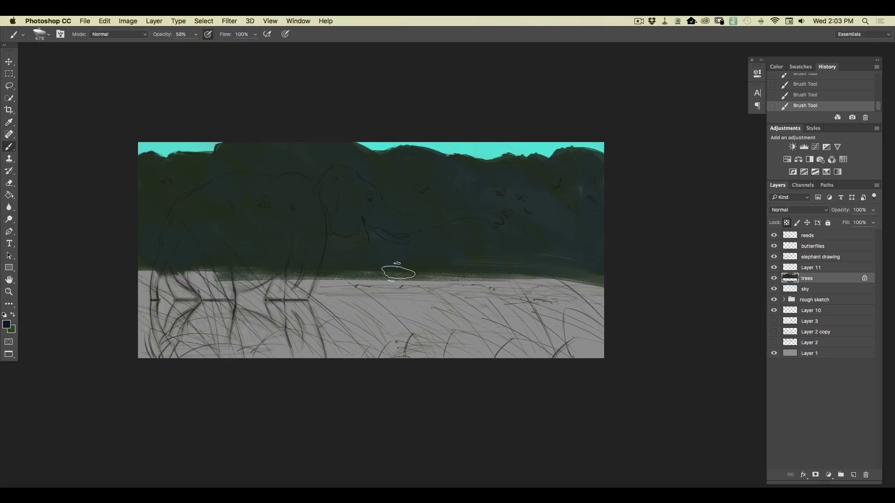
# Step: Paint navy shadows into the middle of the tree mass and along its base down to the shoreline
pyautogui.moveTo(586, 187)
pyautogui.mouseDown()
pyautogui.moveTo(538, 249)
pyautogui.moveTo(531, 220)
pyautogui.moveTo(501, 208)
pyautogui.moveTo(531, 229)
pyautogui.moveTo(484, 211)
pyautogui.moveTo(454, 235)
pyautogui.moveTo(480, 230)
pyautogui.mouseUp()
pyautogui.moveTo(450, 243)
pyautogui.mouseDown()
pyautogui.moveTo(418, 233)
pyautogui.moveTo(393, 267)
pyautogui.moveTo(422, 259)
pyautogui.moveTo(411, 220)
pyautogui.moveTo(445, 205)
pyautogui.moveTo(420, 179)
pyautogui.moveTo(322, 155)
pyautogui.moveTo(371, 202)
pyautogui.moveTo(365, 221)
pyautogui.moveTo(404, 206)
pyautogui.moveTo(389, 194)
pyautogui.moveTo(341, 267)
pyautogui.mouseUp()
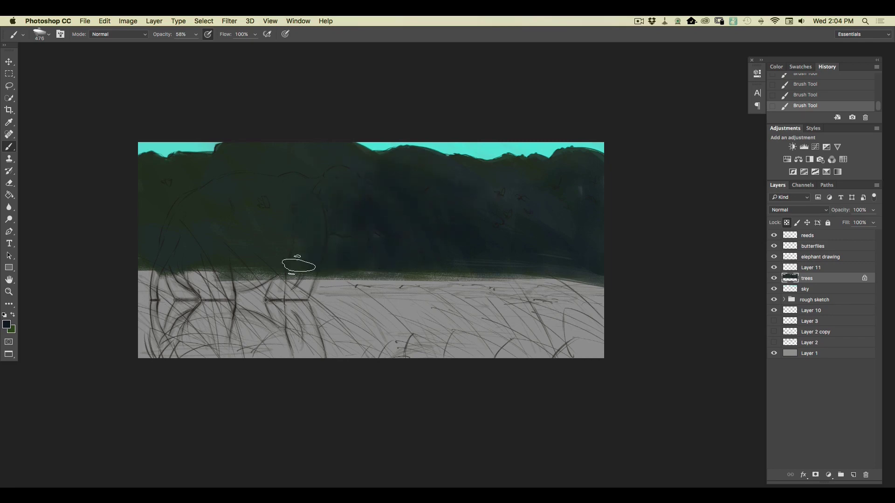
pyautogui.moveTo(145, 242)
pyautogui.mouseDown()
pyautogui.moveTo(145, 252)
pyautogui.moveTo(177, 232)
pyautogui.moveTo(168, 180)
pyautogui.moveTo(260, 181)
pyautogui.moveTo(136, 176)
pyautogui.moveTo(379, 255)
pyautogui.moveTo(323, 243)
pyautogui.moveTo(179, 253)
pyautogui.mouseUp()
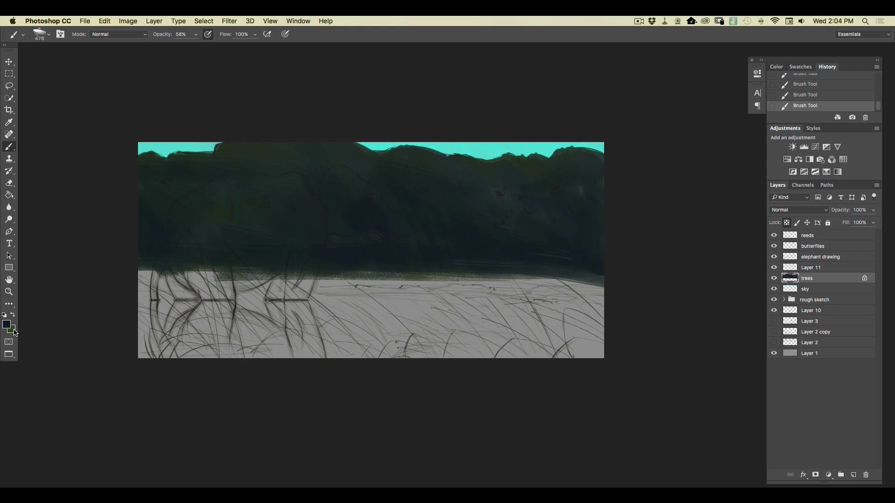
# Step: Add a layer above the trees layer and set the foreground colour to a yellow-green near #8daa3d
pyautogui.click(854, 475)
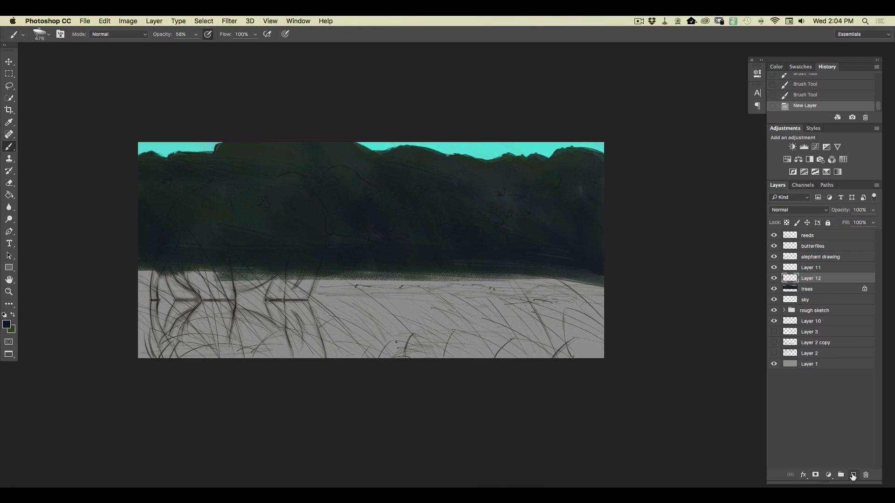
pyautogui.click(7, 324)
pyautogui.click(173, 356)
pyautogui.moveTo(173, 357); pyautogui.dragTo(174, 349)
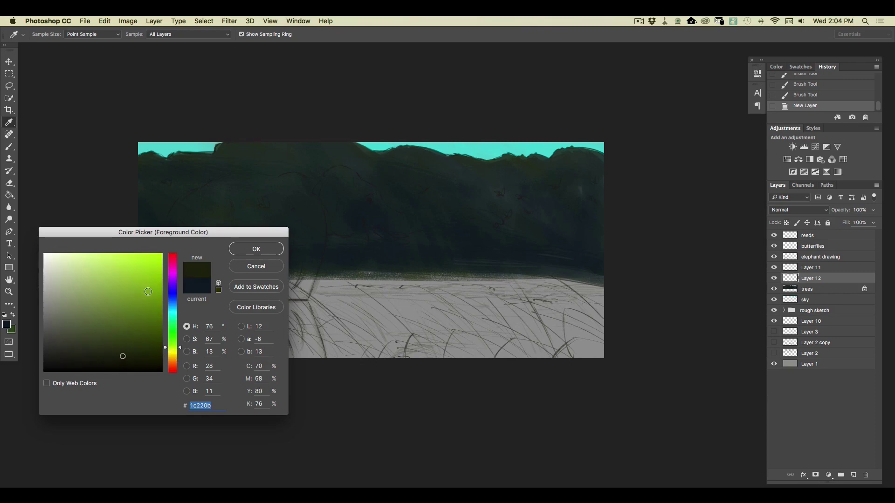
pyautogui.click(150, 292)
pyautogui.click(127, 291)
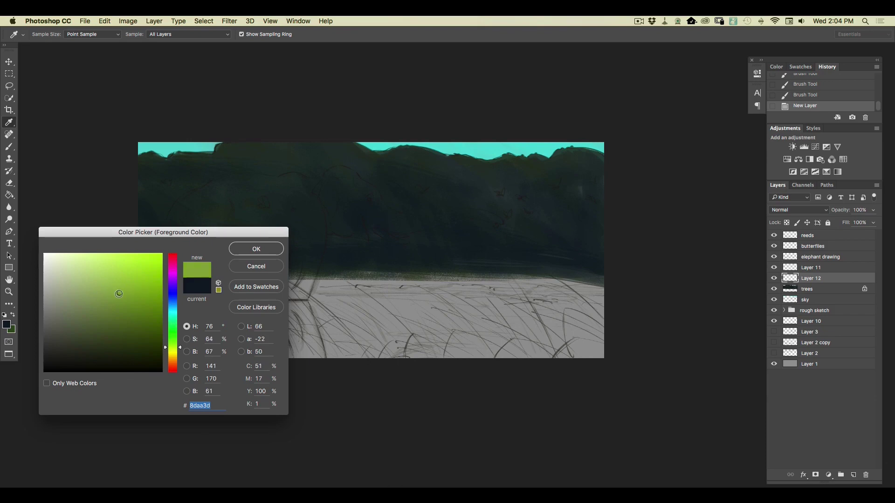
pyautogui.click(116, 294)
pyautogui.click(254, 249)
# Step: Switch to the 62 px brush preset, size it to 102 px and start a yellow-green highlight on the rightmost treetop
pyautogui.press('b')
pyautogui.rightClick(54, 56)
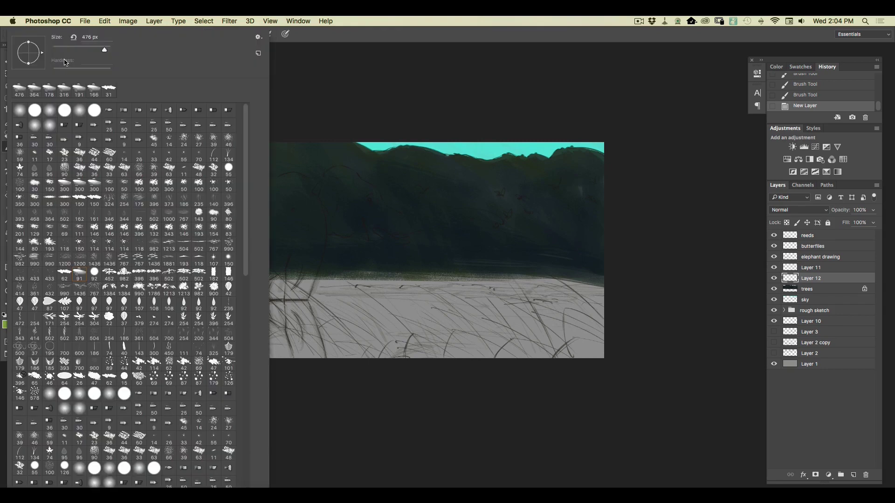
pyautogui.click(64, 273)
pyautogui.click(81, 50)
pyautogui.moveTo(84, 51); pyautogui.dragTo(84, 58)
pyautogui.click(588, 148)
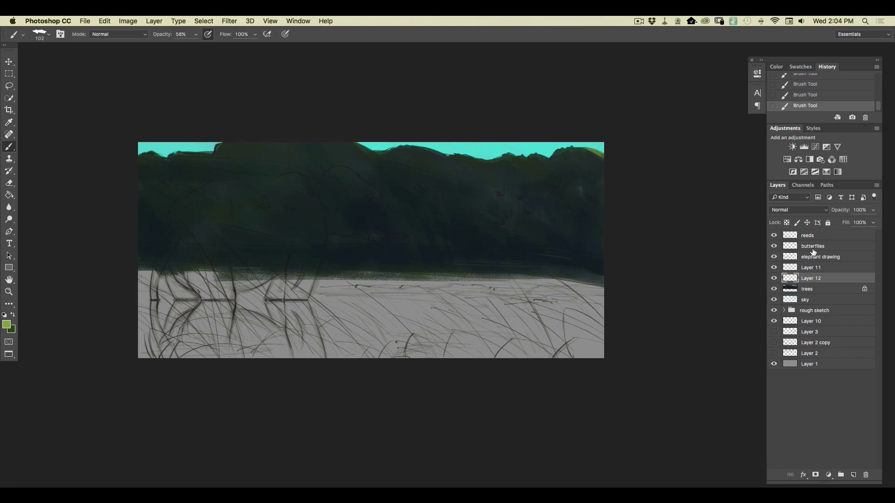
# Step: Move Layer 12 to the top of the stack and strengthen the rightmost treetop's yellow-green highlight, raising brush opacity to 84%
pyautogui.moveTo(808, 280); pyautogui.dragTo(804, 237)
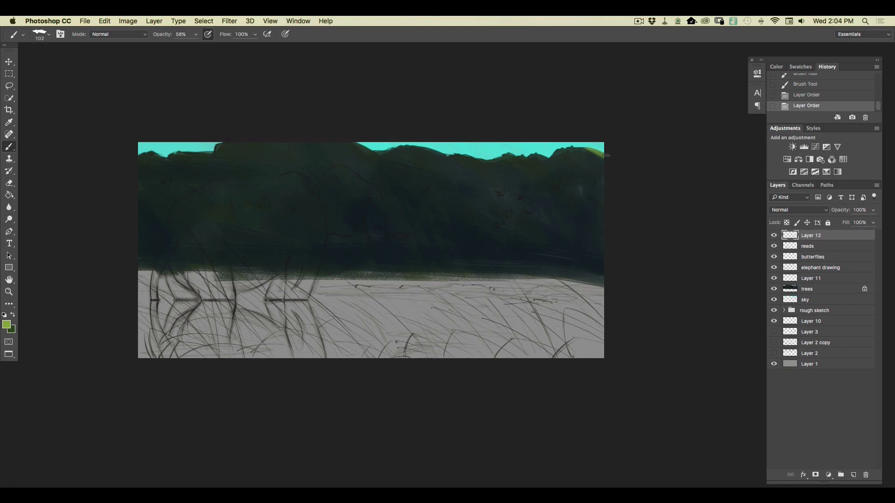
pyautogui.moveTo(588, 148); pyautogui.dragTo(561, 150)
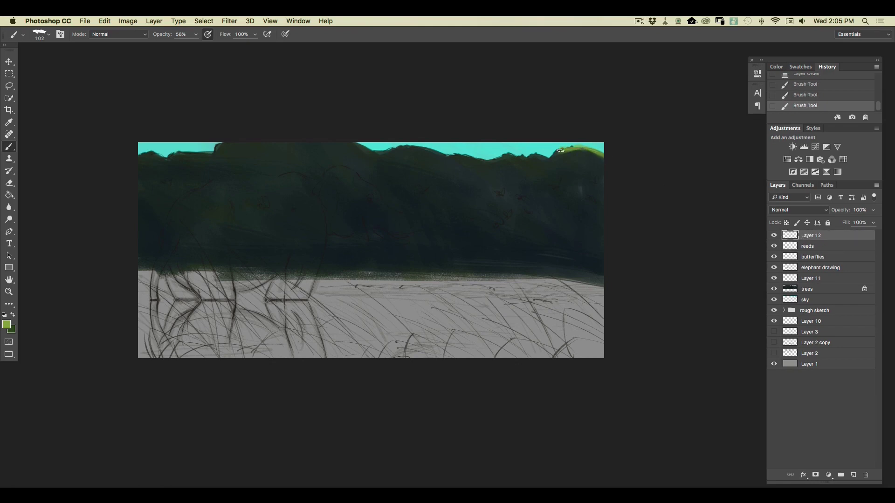
pyautogui.click(196, 35)
pyautogui.moveTo(578, 148); pyautogui.dragTo(557, 152)
# Step: Move Layer 12 back to just above the trees layer and toggle Layer 11's visibility off and on
pyautogui.moveTo(806, 236); pyautogui.dragTo(807, 284)
pyautogui.click(773, 269)
pyautogui.click(774, 268)
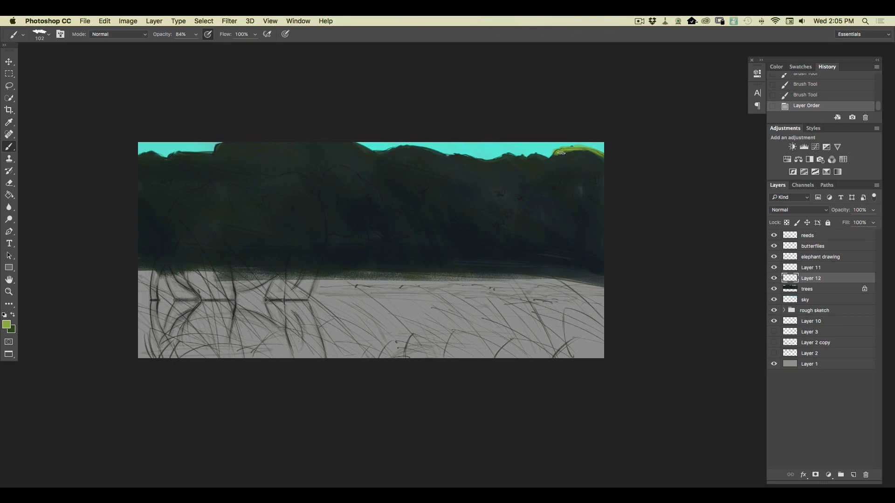
# Step: Extend the yellow-green treetop highlights leftward across the whole treeline on Layer 12, sizing the brush to 134 px
pyautogui.moveTo(558, 150)
pyautogui.mouseDown()
pyautogui.moveTo(604, 159)
pyautogui.moveTo(593, 158)
pyautogui.mouseUp()
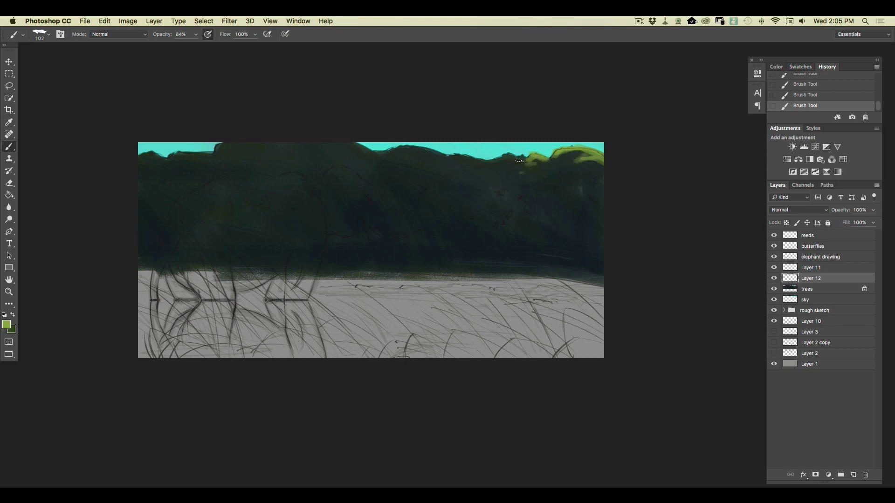
pyautogui.click(48, 41)
pyautogui.click(85, 48)
pyautogui.click(470, 157)
pyautogui.moveTo(478, 167)
pyautogui.mouseDown()
pyautogui.moveTo(461, 160)
pyautogui.moveTo(478, 176)
pyautogui.moveTo(453, 157)
pyautogui.moveTo(407, 145)
pyautogui.moveTo(439, 164)
pyautogui.moveTo(422, 145)
pyautogui.moveTo(428, 150)
pyautogui.moveTo(389, 141)
pyautogui.moveTo(388, 155)
pyautogui.moveTo(354, 141)
pyautogui.moveTo(379, 161)
pyautogui.moveTo(330, 155)
pyautogui.mouseUp()
pyautogui.moveTo(200, 151)
pyautogui.mouseDown()
pyautogui.moveTo(218, 145)
pyautogui.moveTo(149, 158)
pyautogui.moveTo(176, 152)
pyautogui.mouseUp()
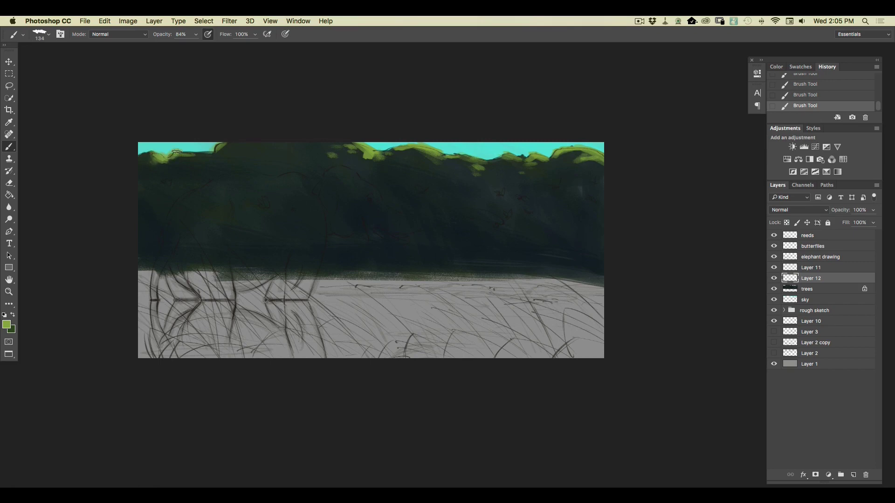
pyautogui.click(192, 147)
pyautogui.click(187, 163)
# Step: Add a layer above Layer 12 and set the foreground colour to olive green #5a7318
pyautogui.click(853, 475)
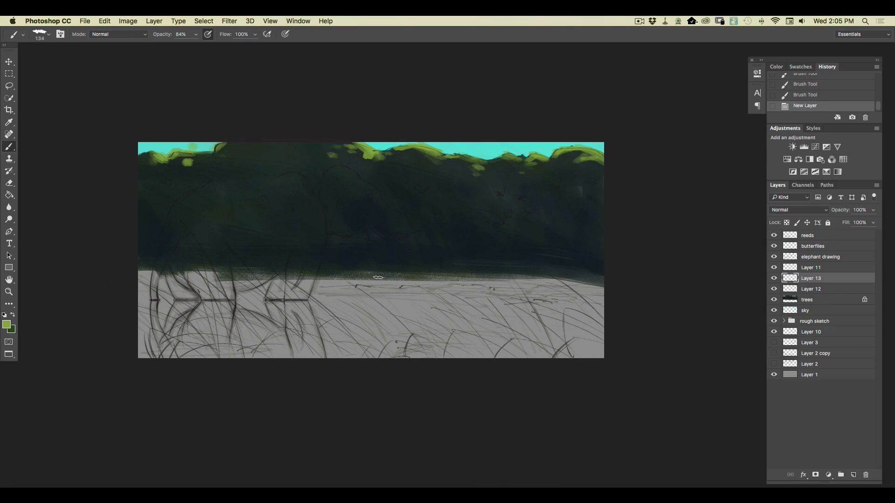
pyautogui.click(7, 327)
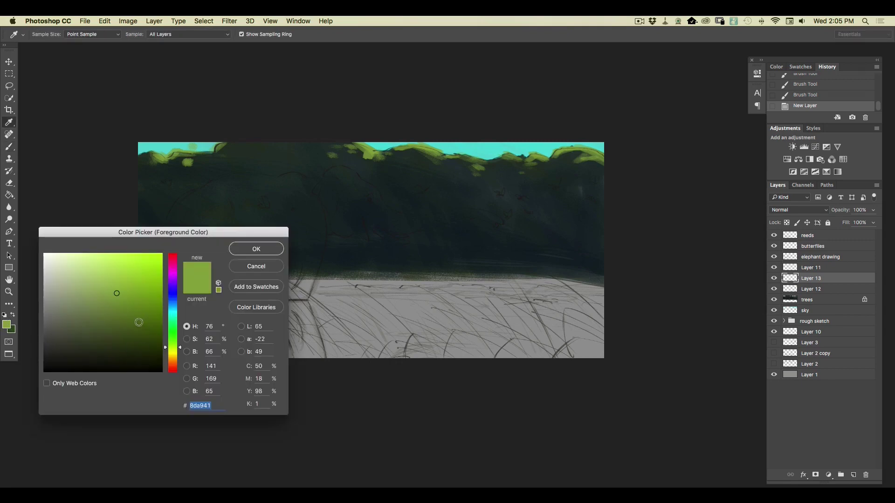
pyautogui.click(137, 321)
pyautogui.click(256, 249)
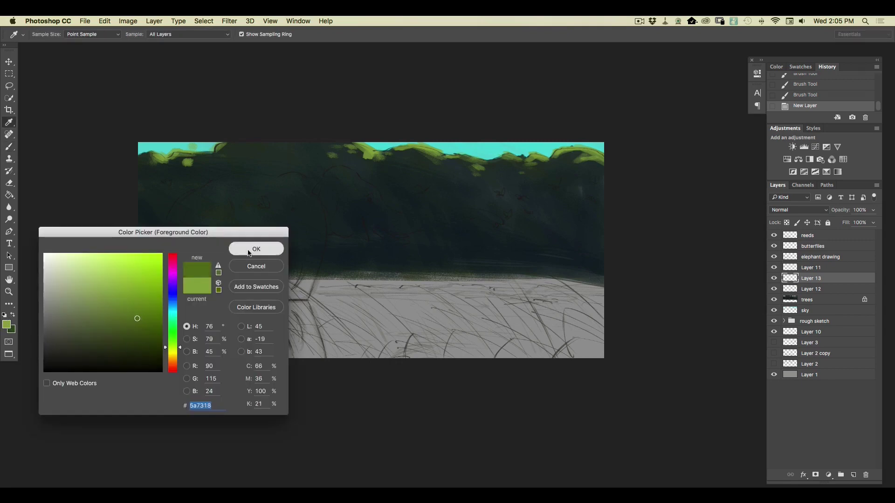
# Step: Size the brush to 182 px and paint a thin green ground strip under the right end of the trees
pyautogui.click(49, 37)
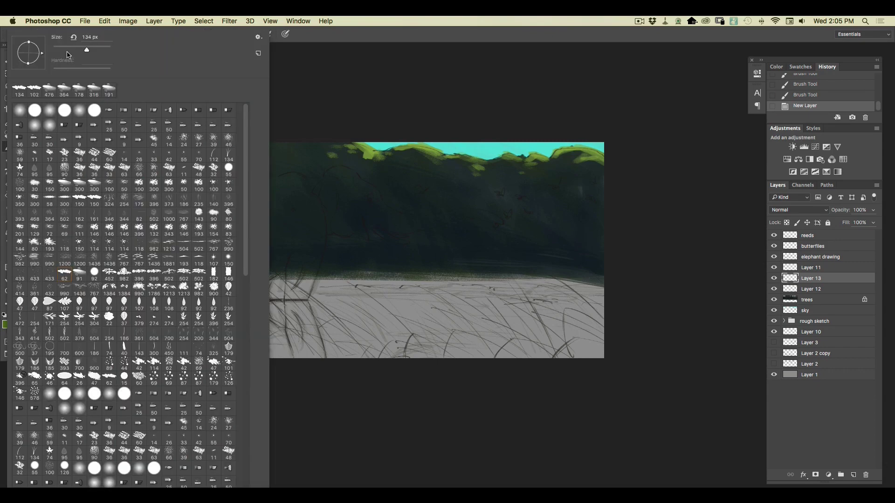
pyautogui.click(94, 48)
pyautogui.moveTo(564, 281)
pyautogui.mouseDown()
pyautogui.moveTo(624, 290)
pyautogui.moveTo(501, 287)
pyautogui.moveTo(586, 283)
pyautogui.mouseUp()
pyautogui.moveTo(578, 282); pyautogui.dragTo(490, 283)
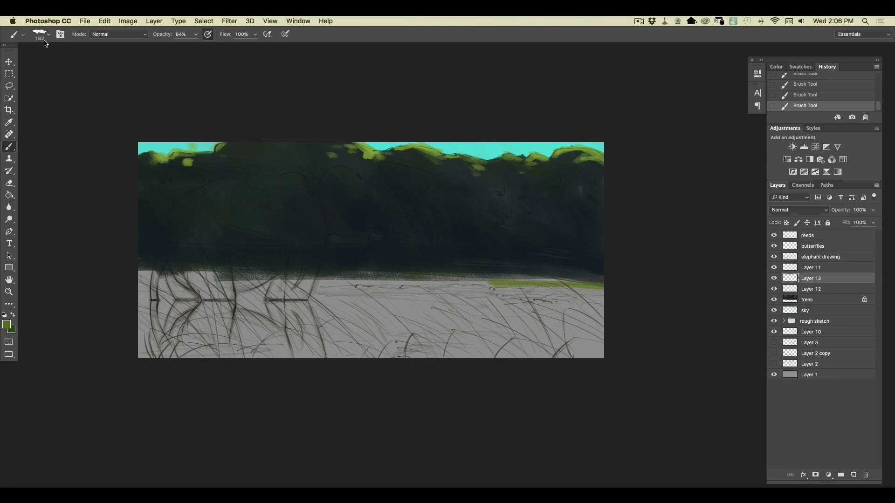
# Step: Switch to the 91 px brush preset, size it to 284 px and paint a green grass band below the right half of the trees
pyautogui.click(45, 41)
pyautogui.click(78, 274)
pyautogui.click(92, 49)
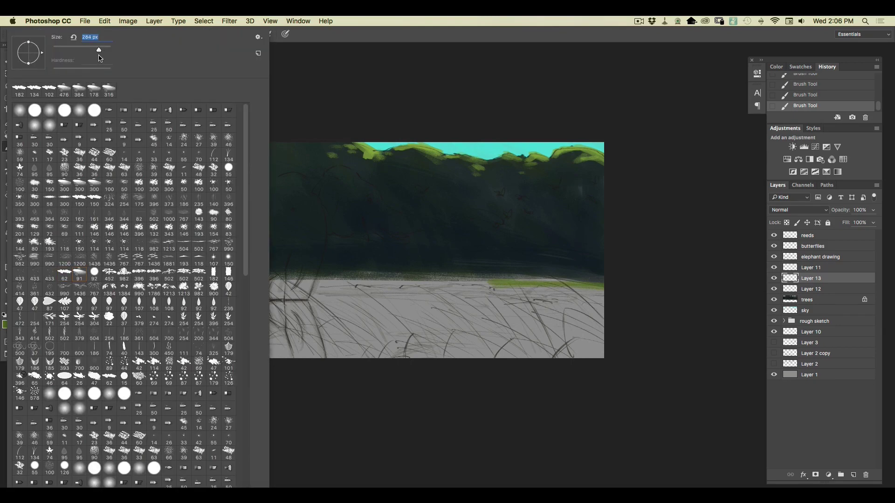
pyautogui.click(515, 283)
pyautogui.moveTo(555, 285); pyautogui.dragTo(396, 284)
pyautogui.moveTo(396, 284); pyautogui.dragTo(598, 287)
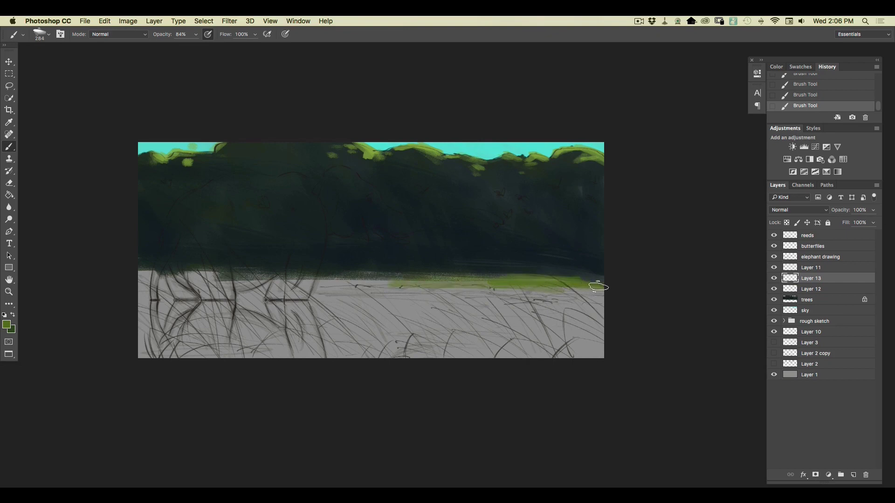
pyautogui.moveTo(589, 281)
pyautogui.mouseDown()
pyautogui.moveTo(448, 278)
pyautogui.moveTo(463, 281)
pyautogui.moveTo(426, 266)
pyautogui.moveTo(564, 275)
pyautogui.moveTo(323, 276)
pyautogui.moveTo(396, 283)
pyautogui.moveTo(333, 280)
pyautogui.mouseUp()
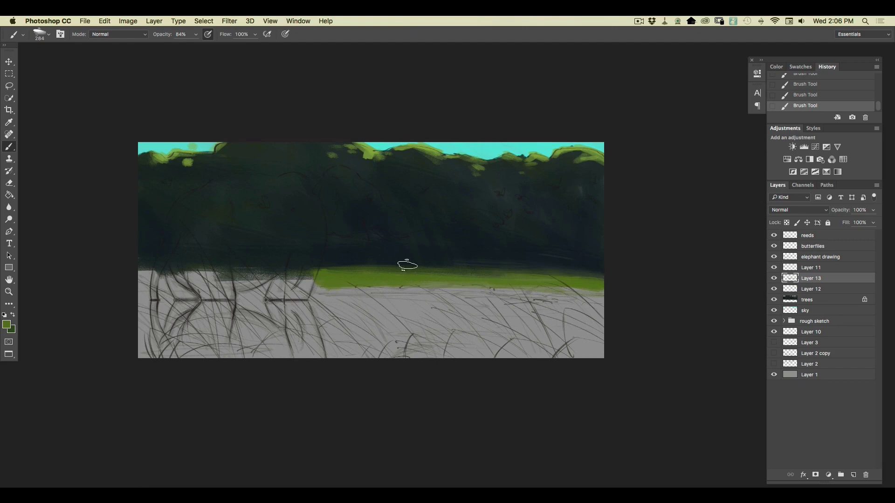
# Step: Extend the grass band to the canvas's left edge and fill its upper edge against the dark trees
pyautogui.moveTo(154, 279); pyautogui.dragTo(185, 275)
pyautogui.moveTo(256, 272)
pyautogui.mouseDown()
pyautogui.moveTo(305, 276)
pyautogui.moveTo(143, 276)
pyautogui.moveTo(273, 287)
pyautogui.moveTo(195, 279)
pyautogui.moveTo(300, 278)
pyautogui.mouseUp()
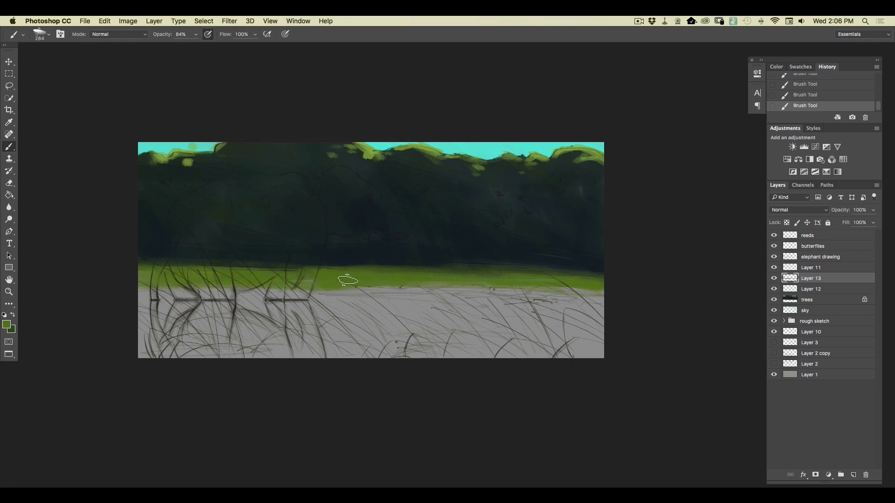
pyautogui.moveTo(547, 274); pyautogui.dragTo(619, 277)
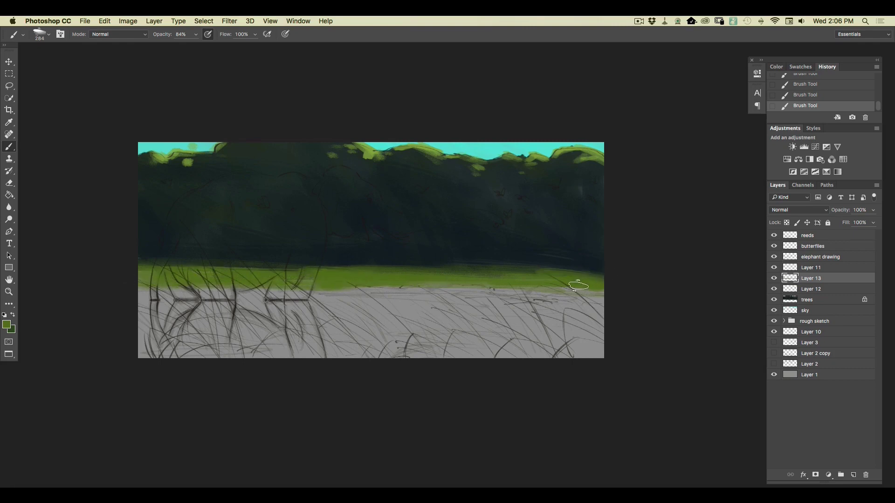
pyautogui.moveTo(540, 273); pyautogui.dragTo(371, 273)
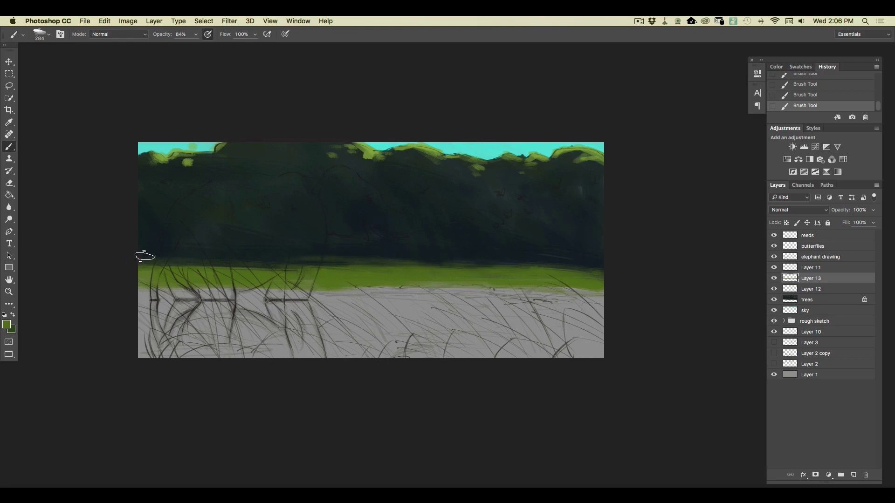
# Step: Size the brush to 172 px, turn on pen pressure for size and paint two small bushes rising from the grass near the right
pyautogui.click(49, 34)
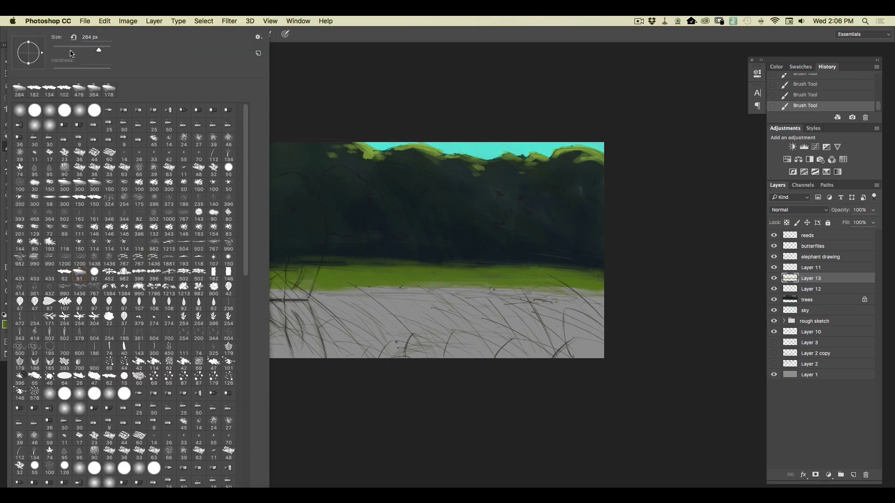
pyautogui.click(92, 48)
pyautogui.click(286, 32)
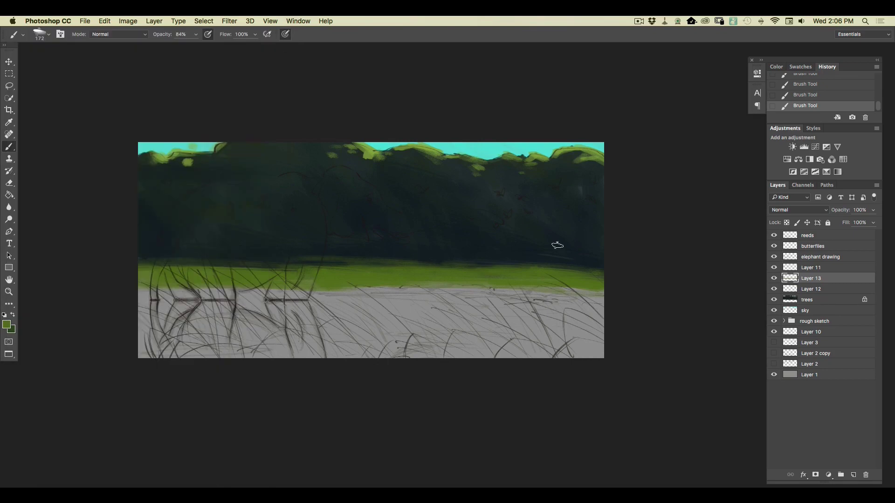
pyautogui.moveTo(540, 264)
pyautogui.mouseDown()
pyautogui.moveTo(537, 252)
pyautogui.moveTo(536, 260)
pyautogui.moveTo(495, 268)
pyautogui.moveTo(478, 257)
pyautogui.moveTo(487, 261)
pyautogui.mouseUp()
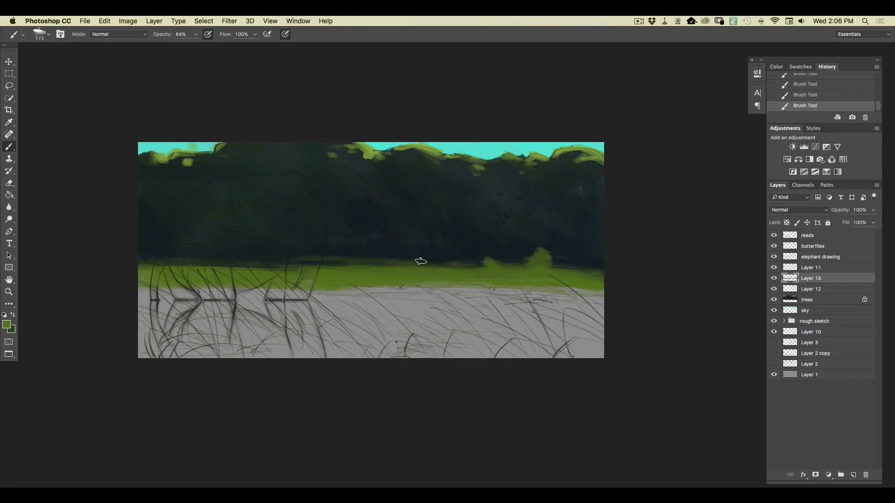
# Step: Set the foreground colour to a muted dark green with hue 103° and add a new layer between Layer 12 and Layer 13
pyautogui.click(6, 325)
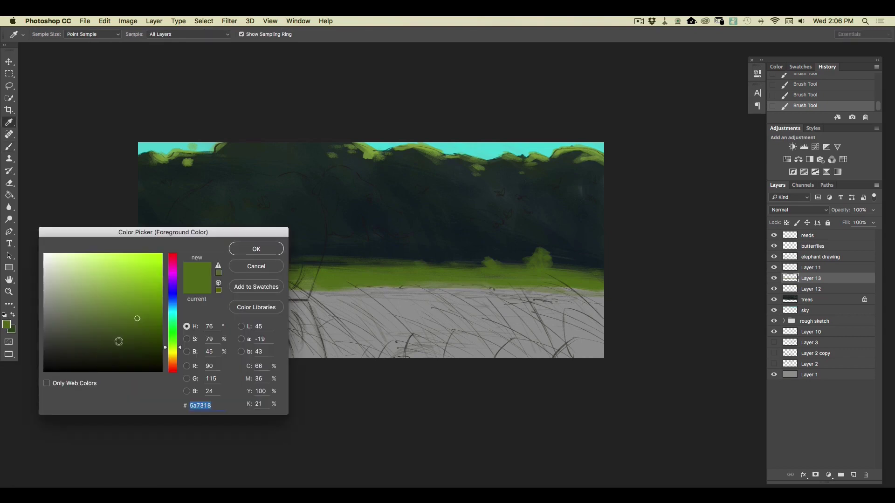
pyautogui.click(169, 340)
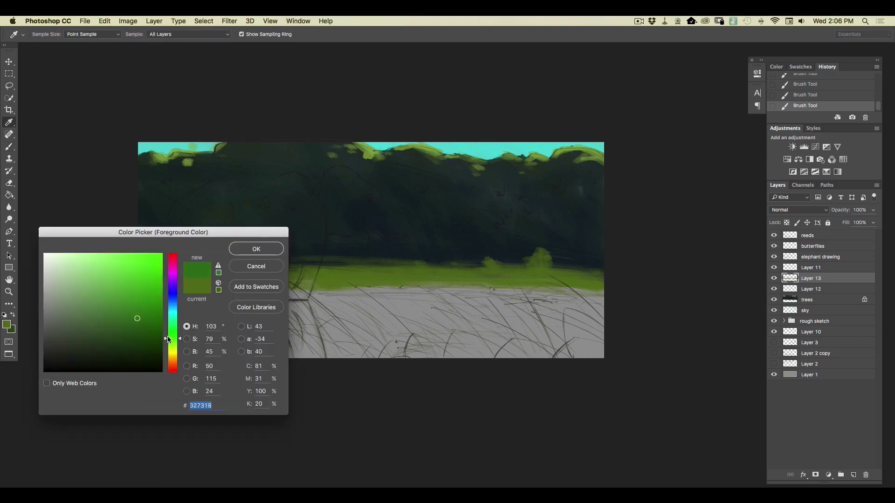
pyautogui.click(118, 318)
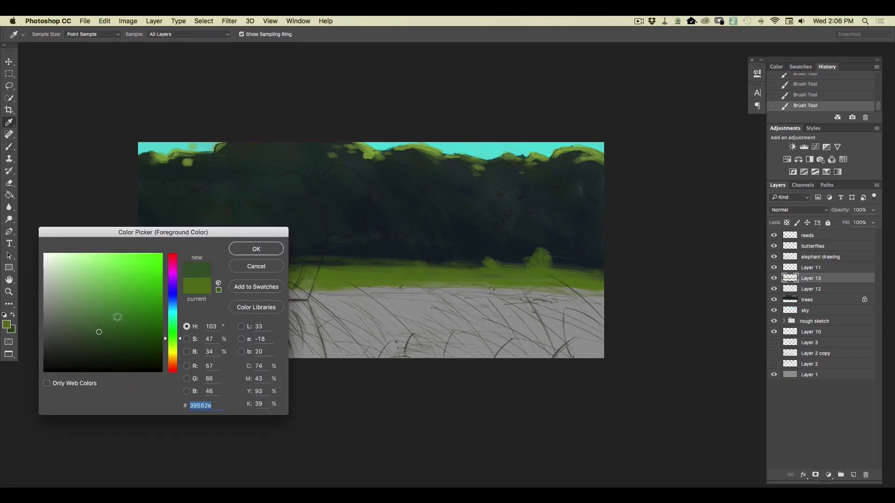
pyautogui.click(240, 250)
pyautogui.click(813, 289)
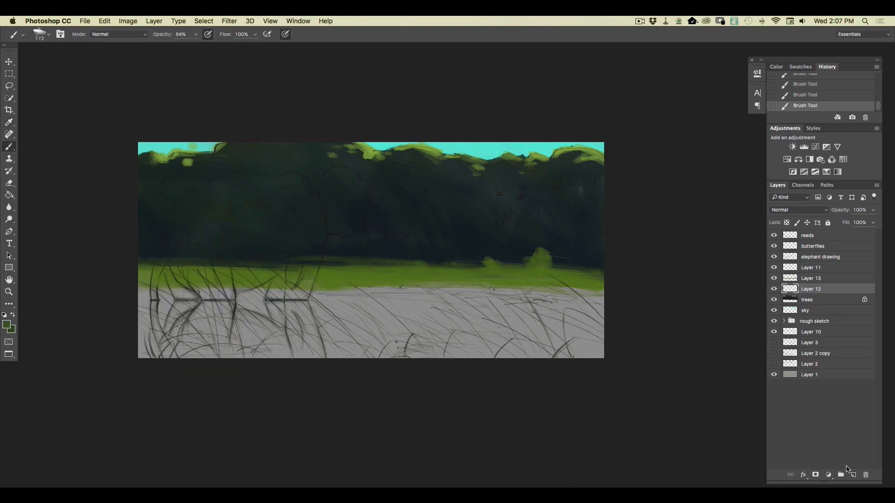
pyautogui.click(854, 475)
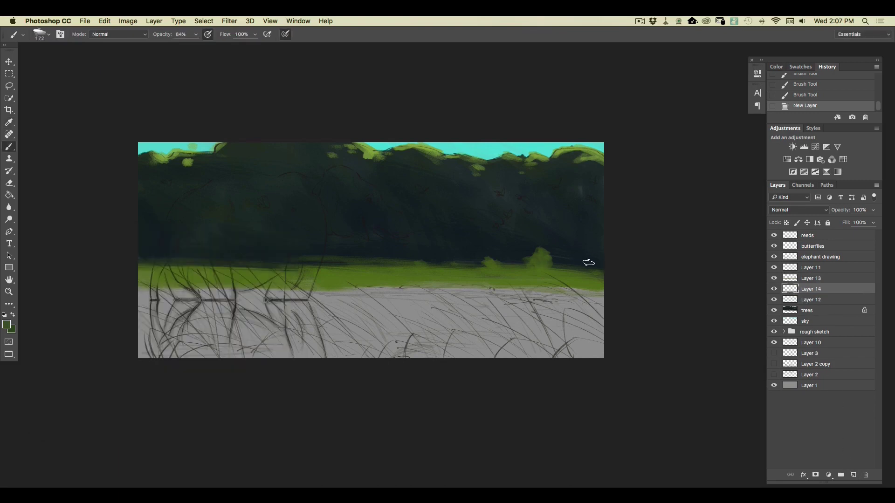
# Step: Paint muted green bushes on Layer 14 along the base of the dark trees, from the right edge to mid-canvas
pyautogui.moveTo(562, 254); pyautogui.dragTo(566, 257)
pyautogui.moveTo(565, 257)
pyautogui.mouseDown()
pyautogui.moveTo(609, 258)
pyautogui.moveTo(554, 255)
pyautogui.mouseUp()
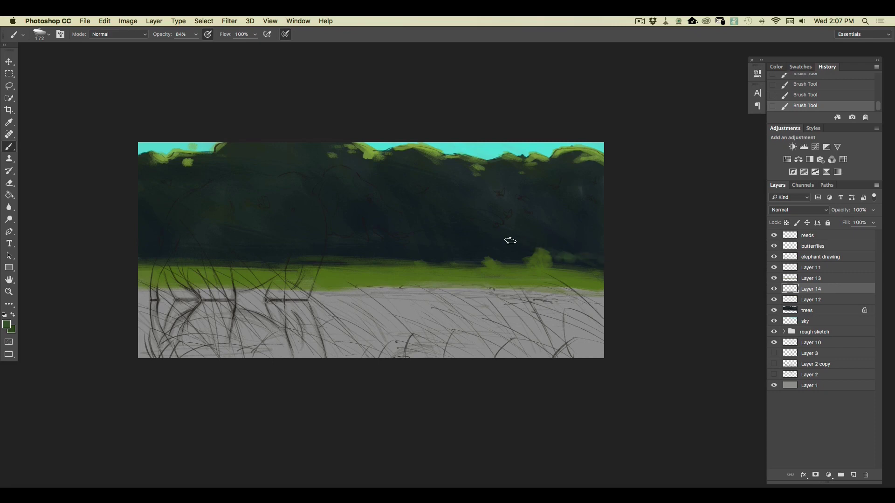
pyautogui.moveTo(506, 246)
pyautogui.mouseDown()
pyautogui.moveTo(525, 263)
pyautogui.moveTo(448, 233)
pyautogui.moveTo(479, 243)
pyautogui.moveTo(431, 239)
pyautogui.moveTo(466, 248)
pyautogui.moveTo(440, 235)
pyautogui.moveTo(460, 233)
pyautogui.moveTo(420, 244)
pyautogui.moveTo(458, 252)
pyautogui.moveTo(422, 248)
pyautogui.mouseUp()
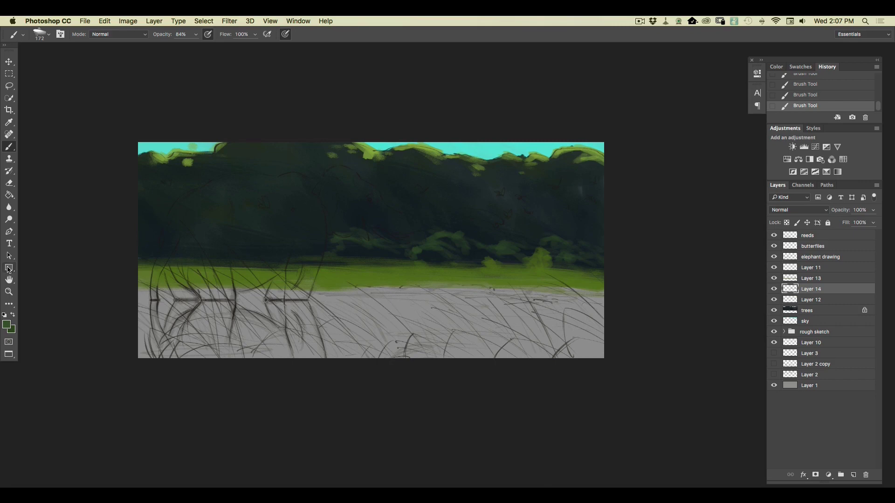
# Step: Sample the grass green #5b731c as the foreground colour and build up the tall right-hand bush on Layer 13
pyautogui.click(8, 325)
pyautogui.click(369, 274)
pyautogui.click(254, 249)
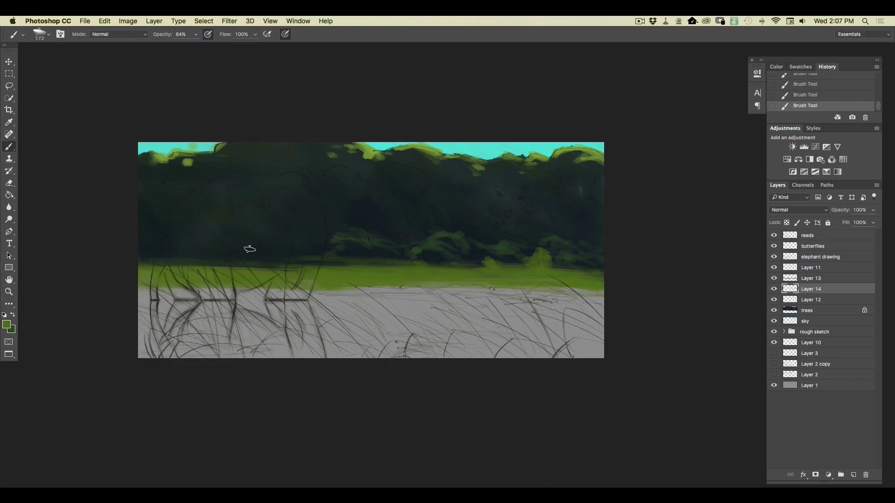
pyautogui.click(803, 280)
pyautogui.moveTo(544, 257); pyautogui.dragTo(555, 270)
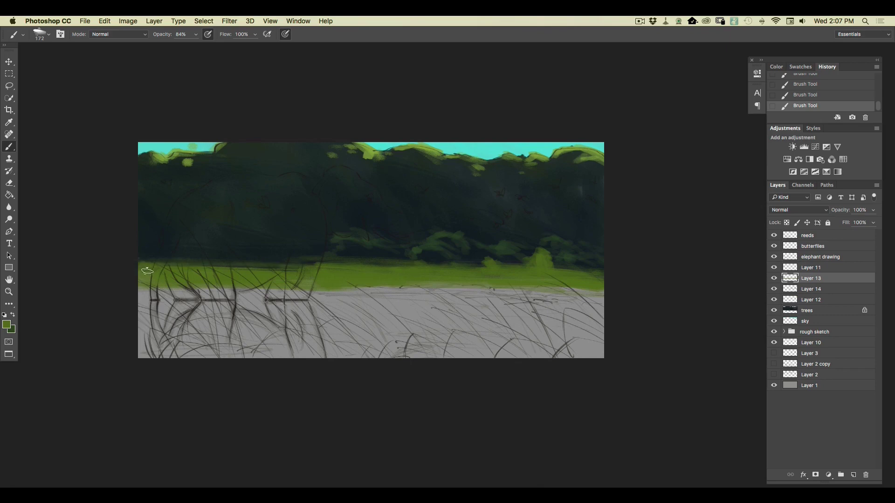
# Step: Set the foreground to brighter yellow-green #7d9722 and paint sunlit highlights over the bushes and grass band with a 134 px brush
pyautogui.click(7, 324)
pyautogui.click(173, 348)
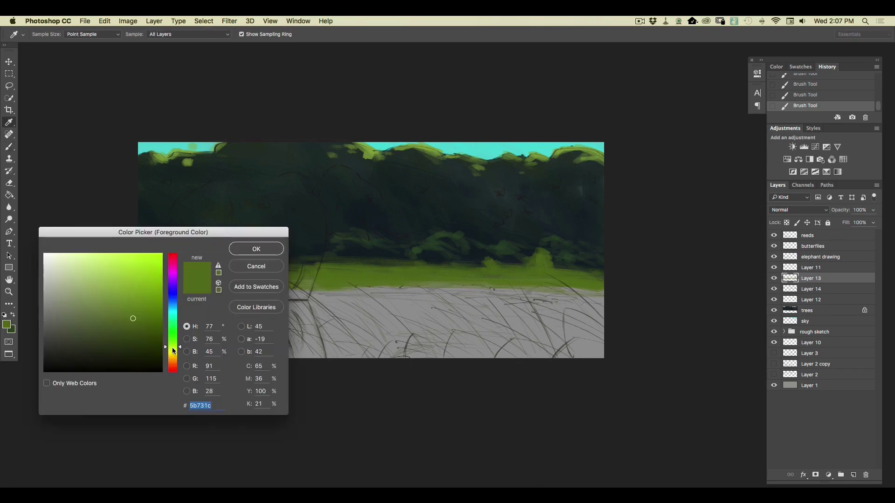
pyautogui.click(137, 300)
pyautogui.click(135, 302)
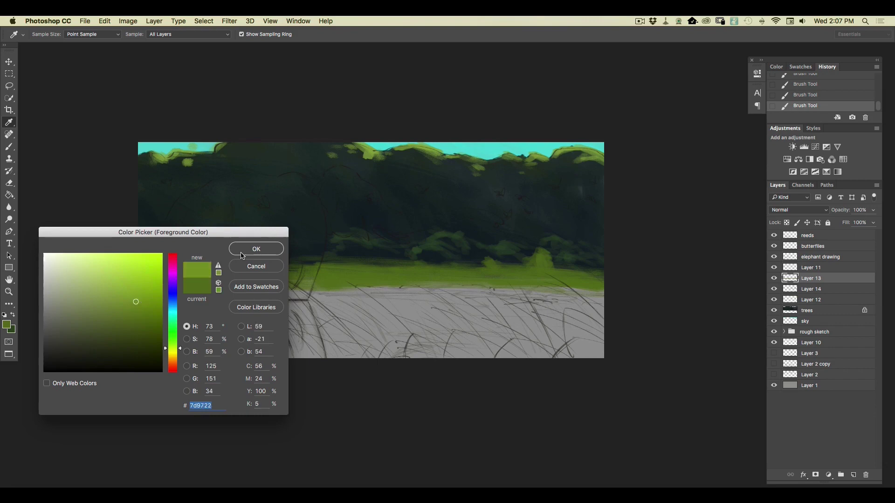
pyautogui.click(242, 254)
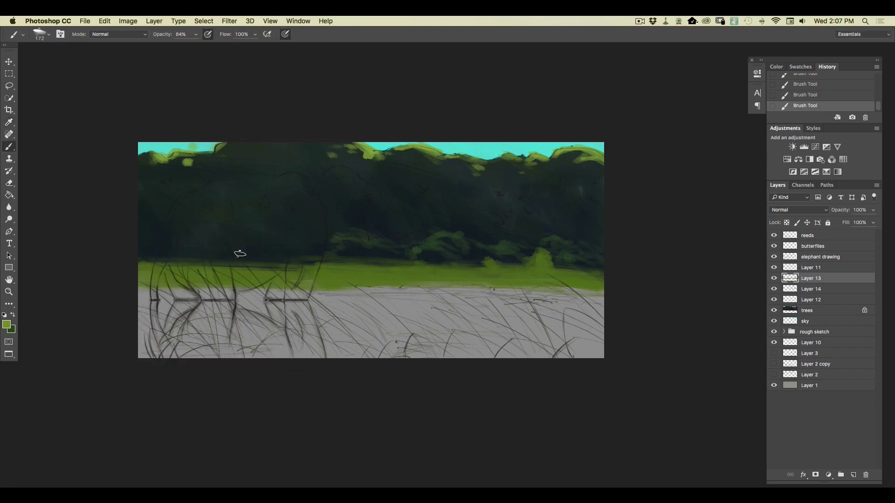
pyautogui.click(49, 35)
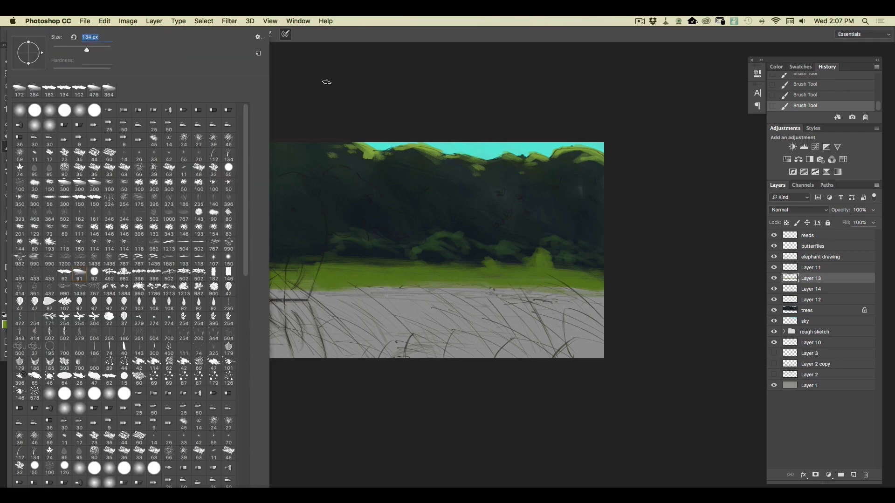
pyautogui.click(326, 83)
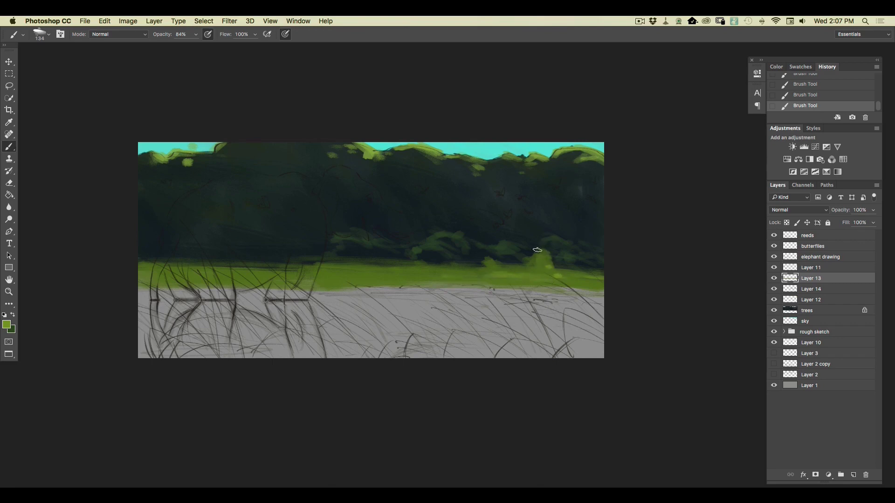
pyautogui.moveTo(544, 254); pyautogui.dragTo(532, 258)
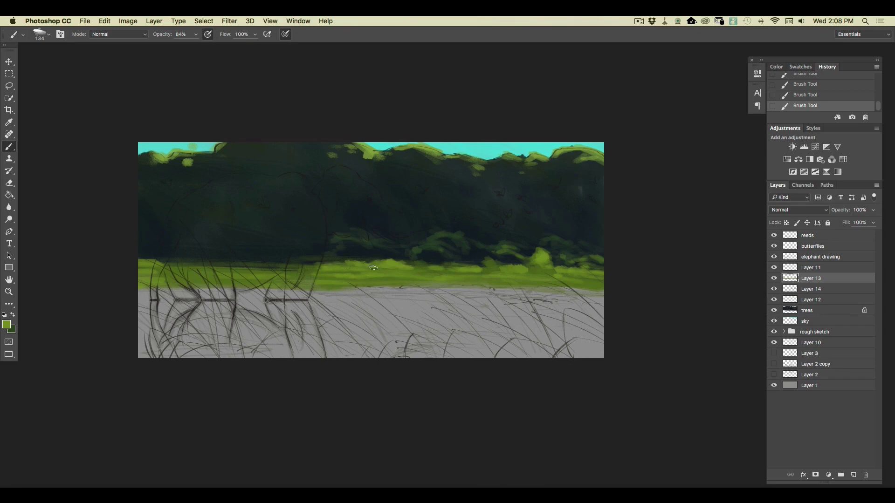
# Step: Set the foreground to a dark muted brown with hue 51° and paint earthy streaks along the lower grass band
pyautogui.click(7, 324)
pyautogui.click(172, 356)
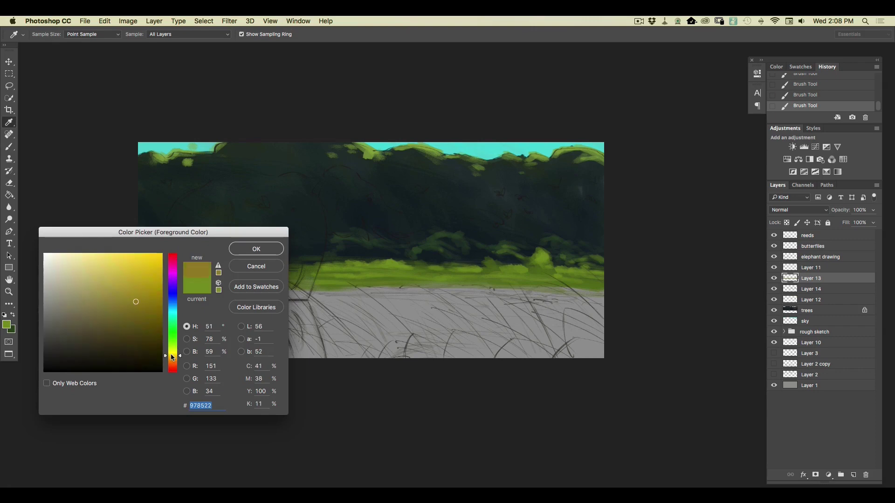
pyautogui.click(77, 340)
pyautogui.click(75, 334)
pyautogui.click(75, 339)
pyautogui.click(242, 254)
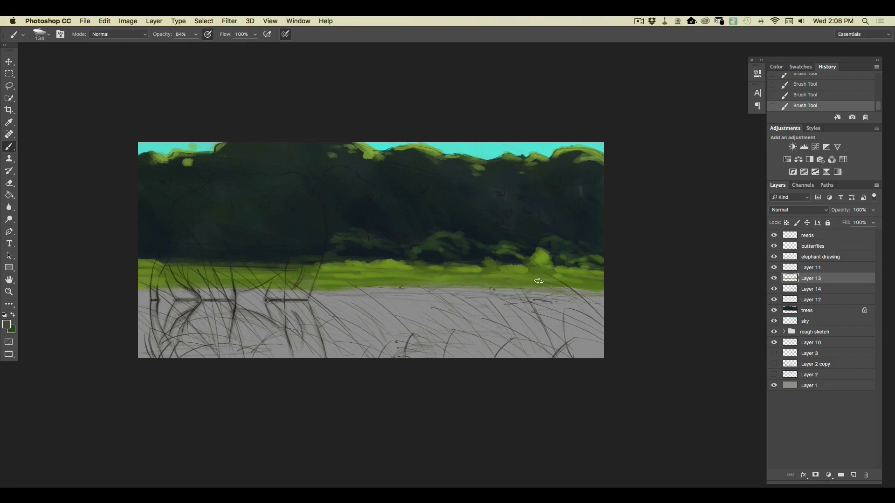
pyautogui.moveTo(422, 280)
pyautogui.mouseDown()
pyautogui.moveTo(316, 279)
pyautogui.moveTo(364, 280)
pyautogui.mouseUp()
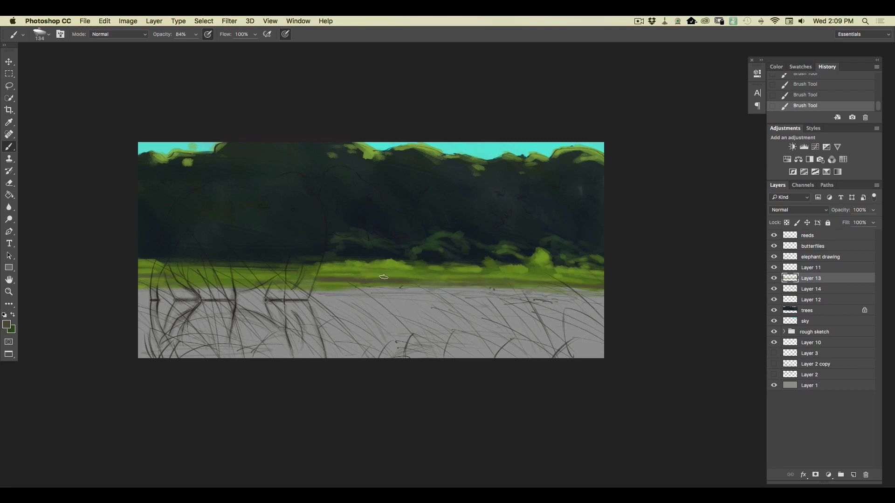
# Step: Set the foreground to dark brown #3e3c2f and paint dark streaks along the lower grass band with a ragged flat 63 px brush
pyautogui.click(7, 325)
pyautogui.click(72, 344)
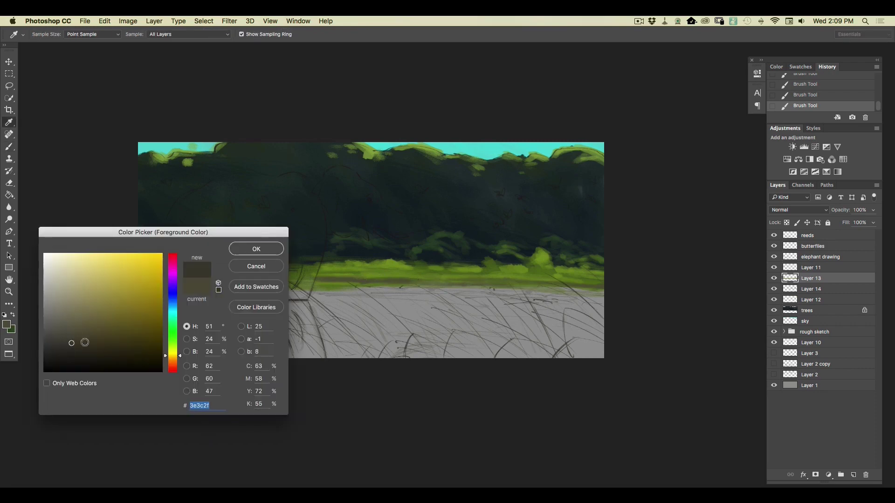
pyautogui.click(235, 254)
pyautogui.rightClick(56, 51)
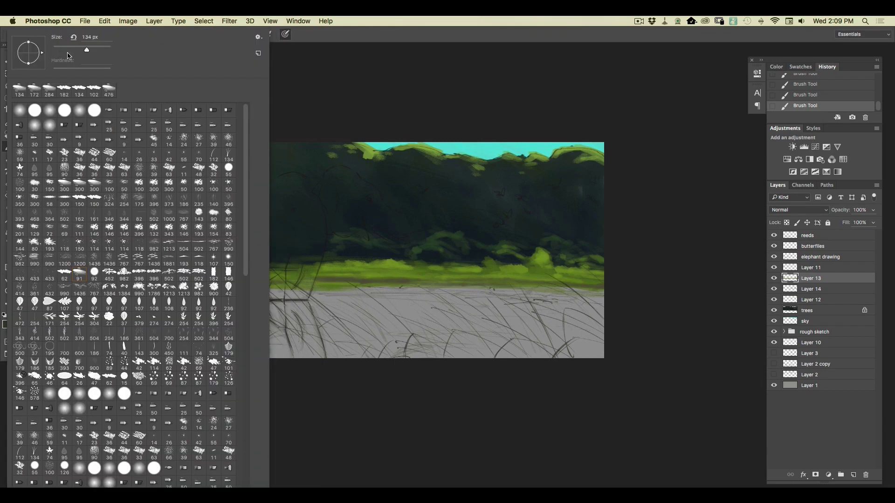
pyautogui.click(64, 274)
pyautogui.moveTo(71, 49); pyautogui.dragTo(67, 50)
pyautogui.click(321, 91)
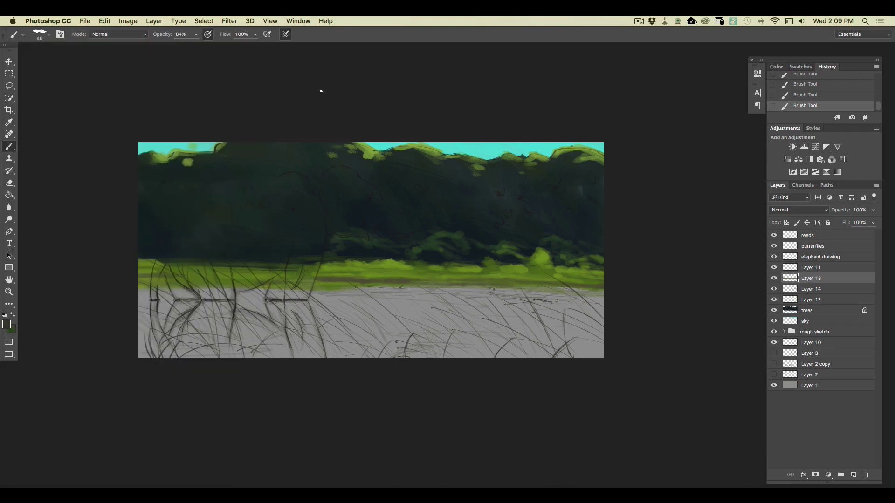
pyautogui.click(48, 37)
pyautogui.moveTo(68, 50); pyautogui.dragTo(70, 49)
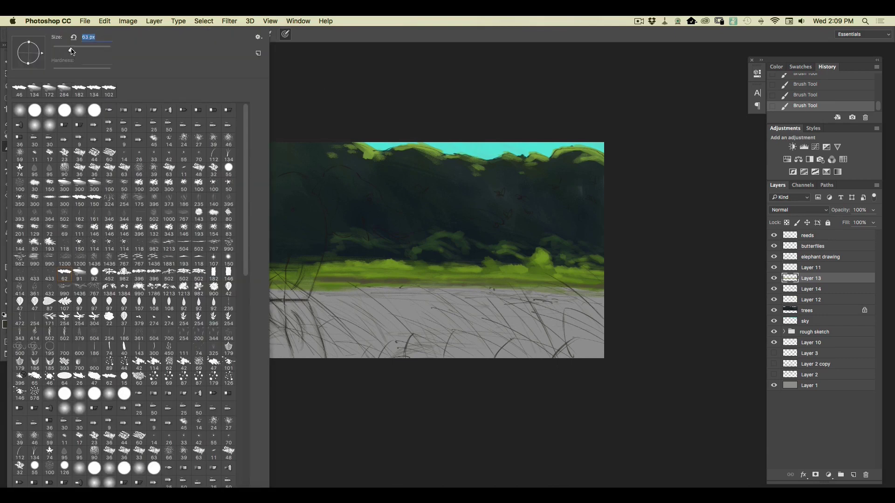
pyautogui.click(285, 83)
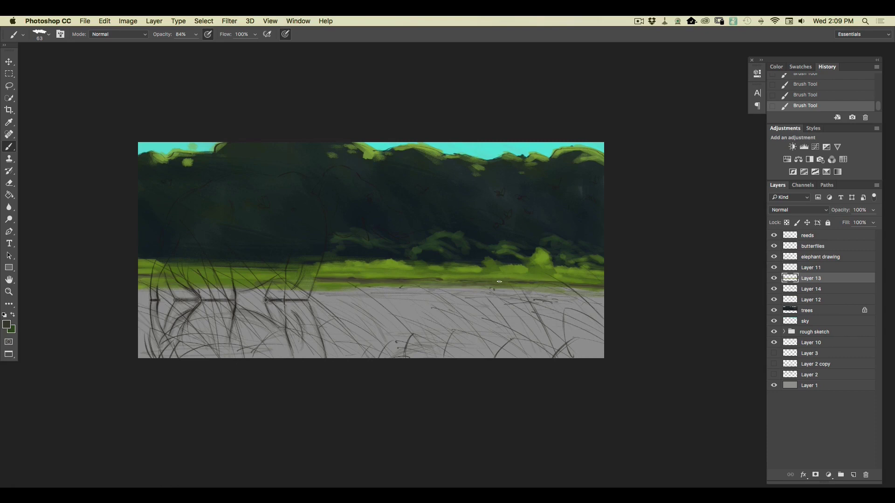
# Step: Set the foreground to dark green #405116, based on the bush colour, and paint shadow strokes through the grass band and bushes
pyautogui.click(9, 323)
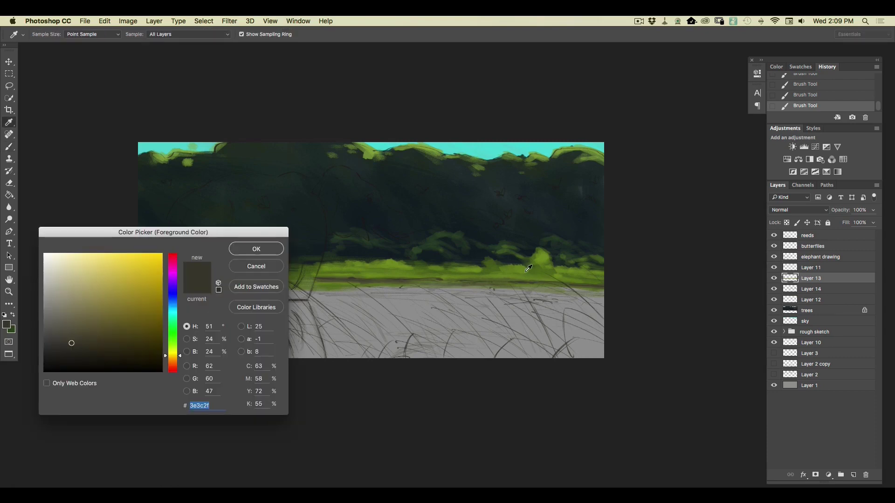
pyautogui.click(534, 268)
pyautogui.click(134, 334)
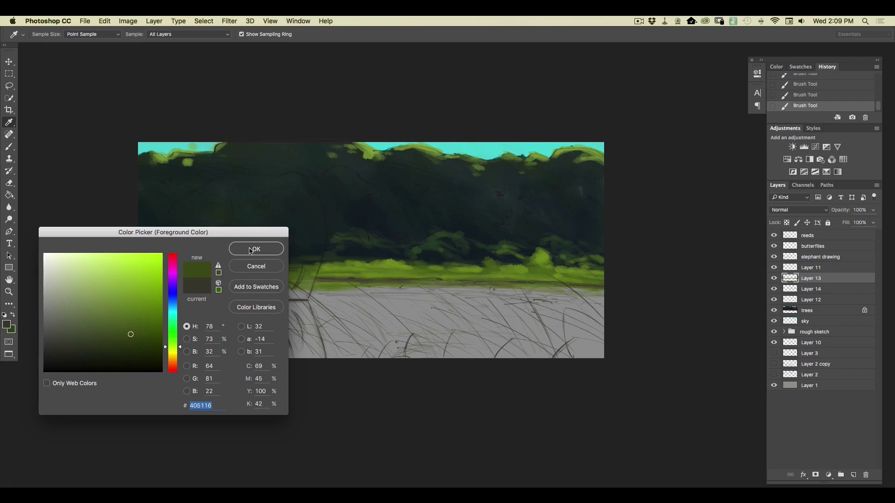
pyautogui.click(256, 249)
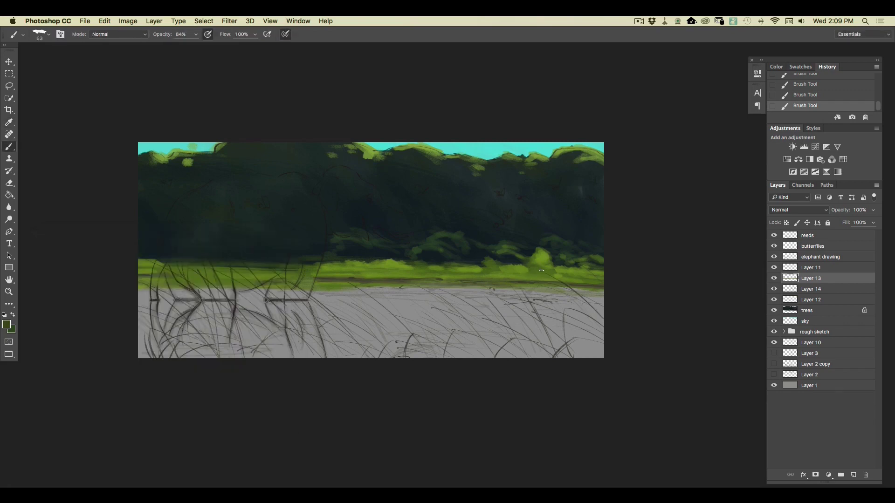
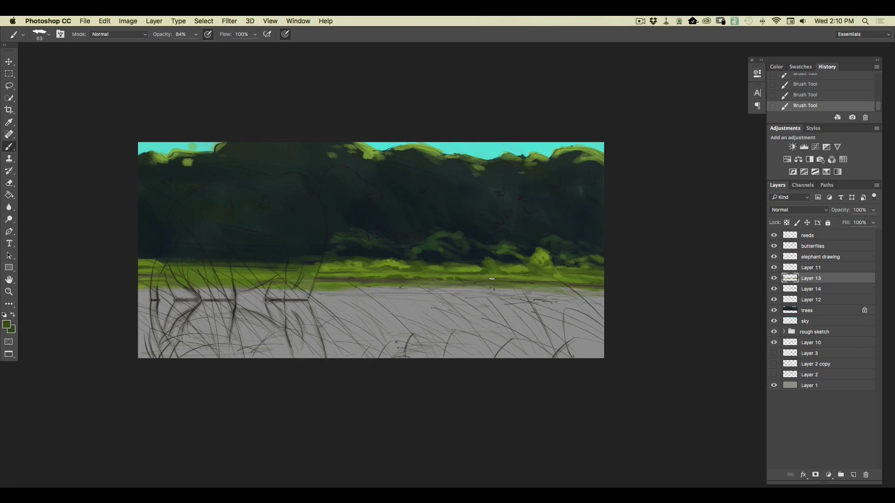
# Step: Set the foreground to bright yellow-green #a3ba21 and paint sunlit highlights on the right-hand bushes and along the grass band
pyautogui.click(7, 325)
pyautogui.click(479, 266)
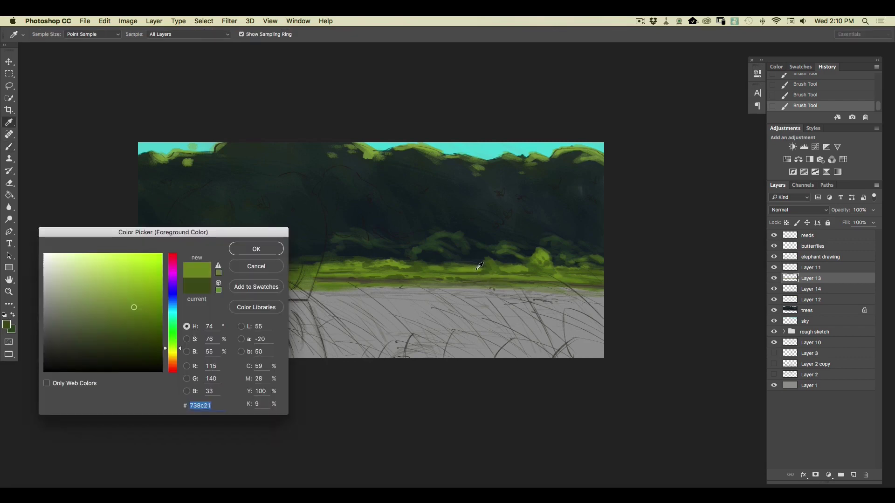
pyautogui.click(172, 350)
pyautogui.click(242, 249)
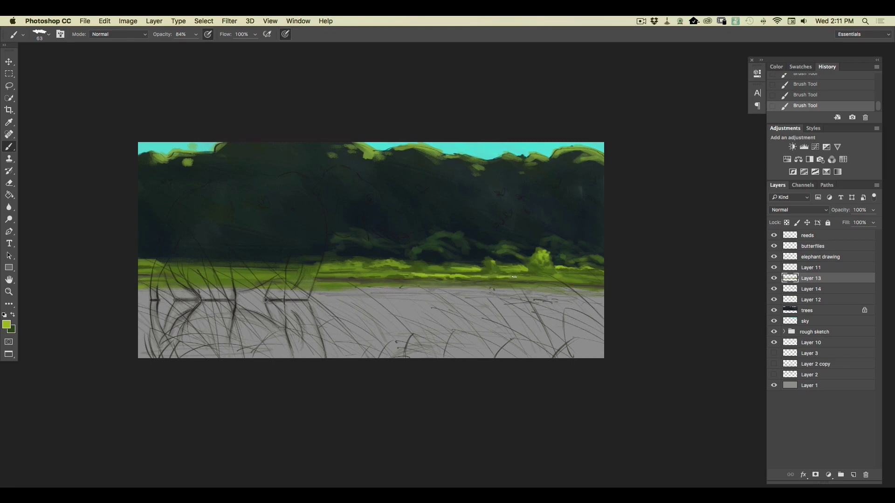
pyautogui.moveTo(574, 281); pyautogui.dragTo(595, 282)
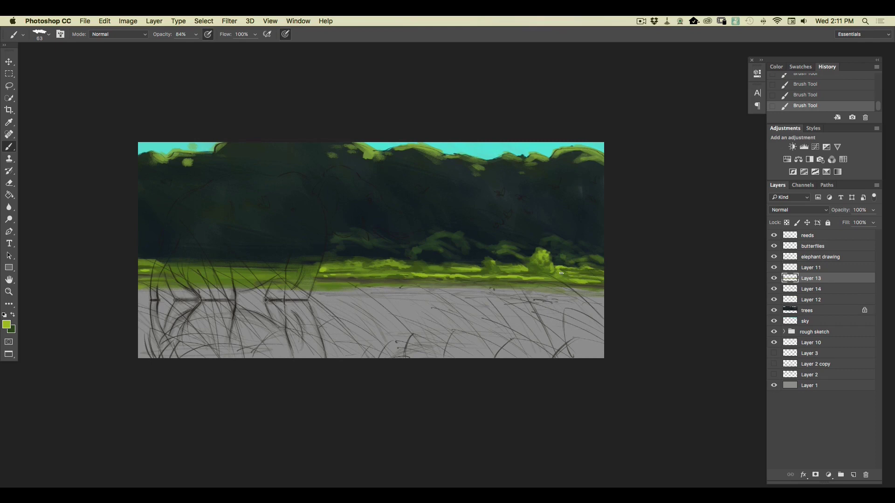
# Step: Switch to the Smudge tool and give it a speckled brush tip at 99 px
pyautogui.click(10, 208)
pyautogui.click(9, 207)
pyautogui.click(33, 221)
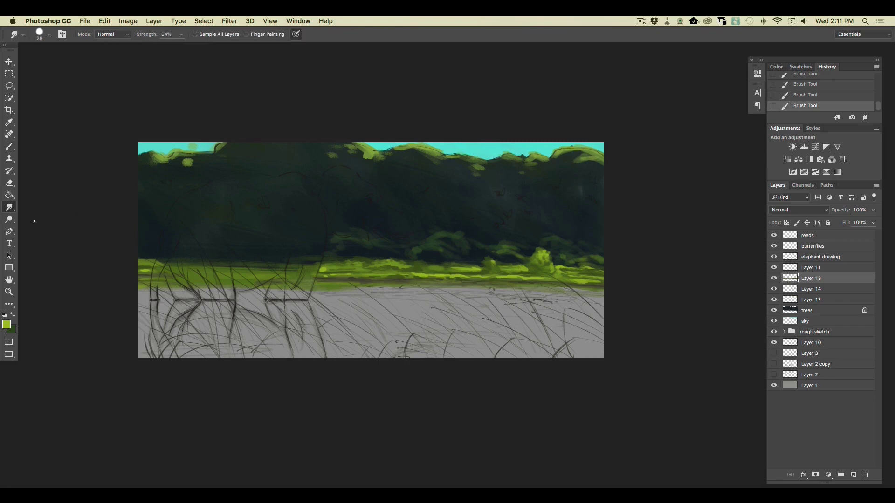
pyautogui.click(47, 39)
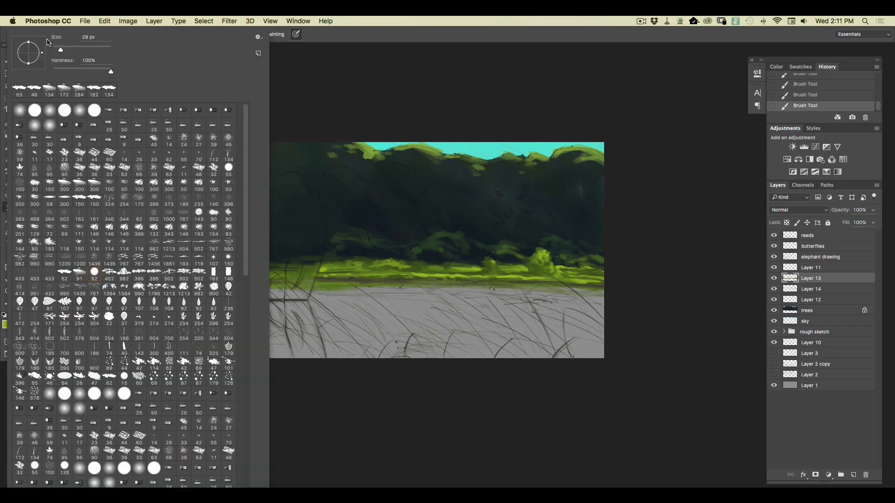
pyautogui.click(38, 395)
pyautogui.moveTo(96, 50); pyautogui.dragTo(82, 50)
pyautogui.click(435, 385)
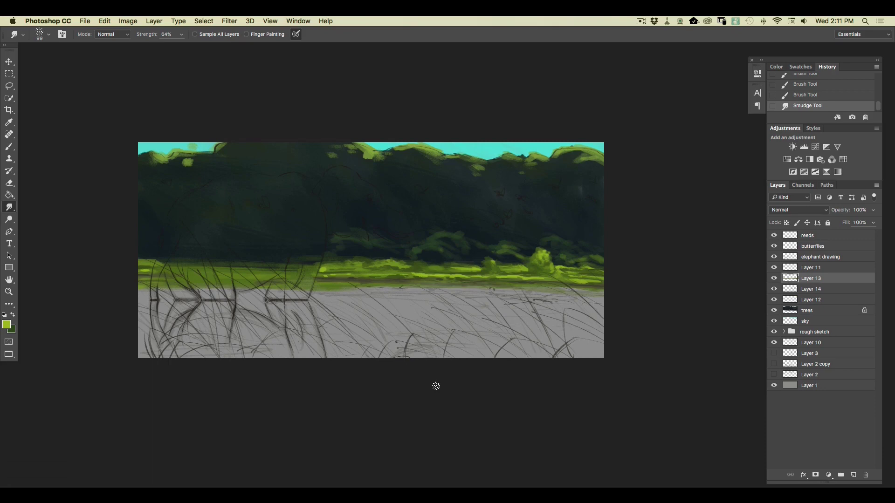
# Step: Duplicate Layer 13 and hide the original so the smudging is done on the copy
pyautogui.press('super+plus')
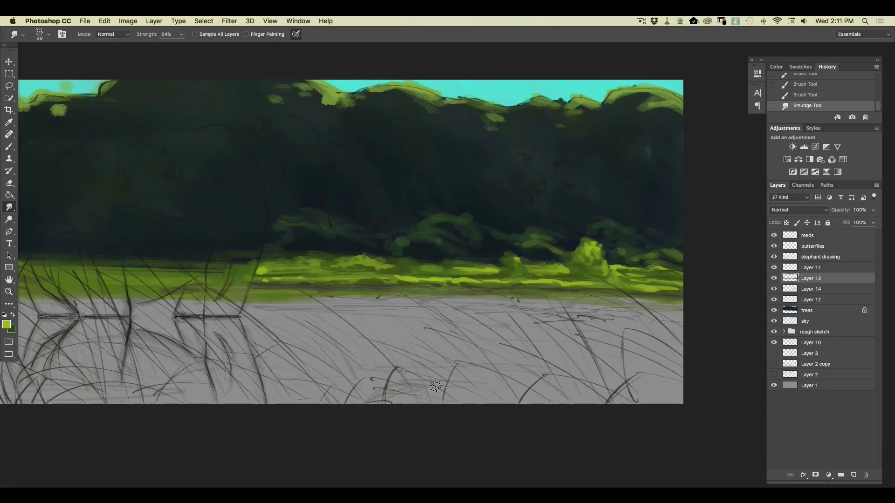
pyautogui.click(773, 278)
pyautogui.click(774, 279)
pyautogui.moveTo(830, 285); pyautogui.dragTo(853, 475)
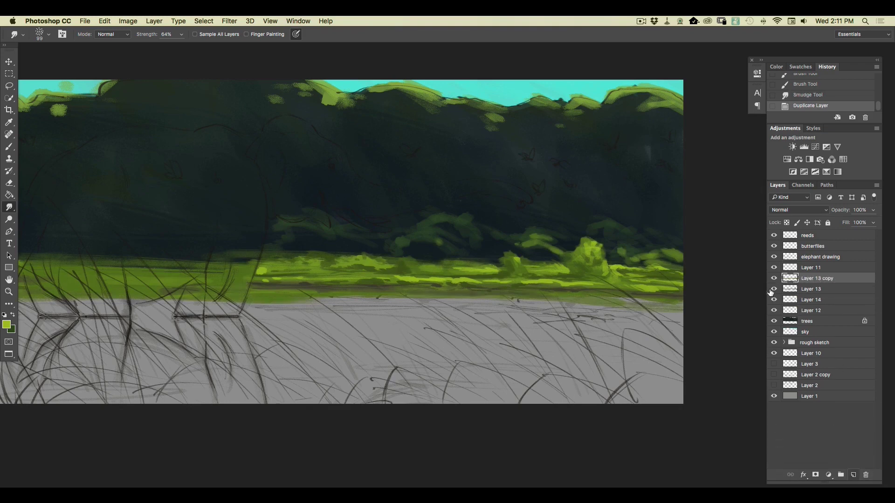
pyautogui.click(774, 289)
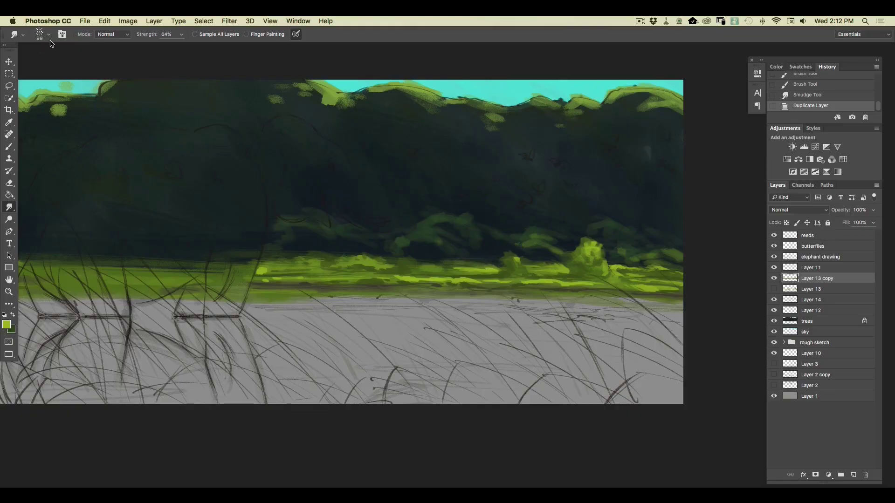
# Step: Set the Smudge tool to 81 px and 48% strength, and smudge the grass edge upward beside the small bush
pyautogui.click(49, 35)
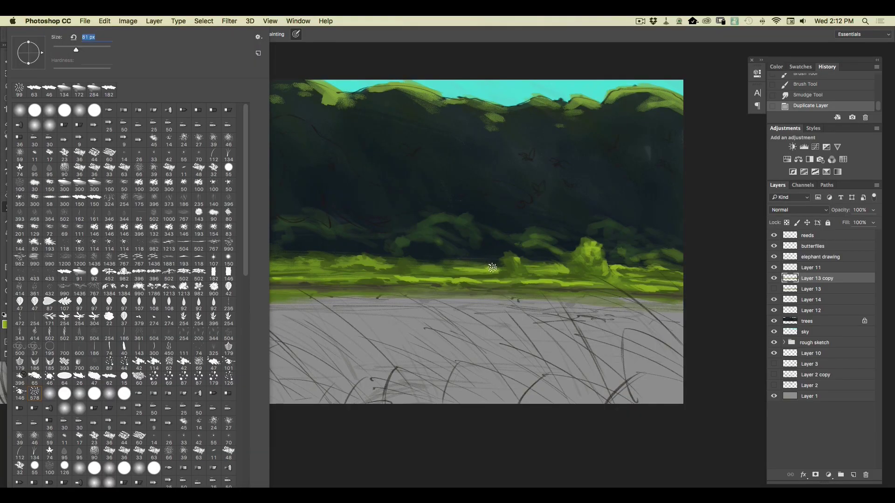
pyautogui.click(338, 53)
pyautogui.click(182, 35)
pyautogui.click(173, 45)
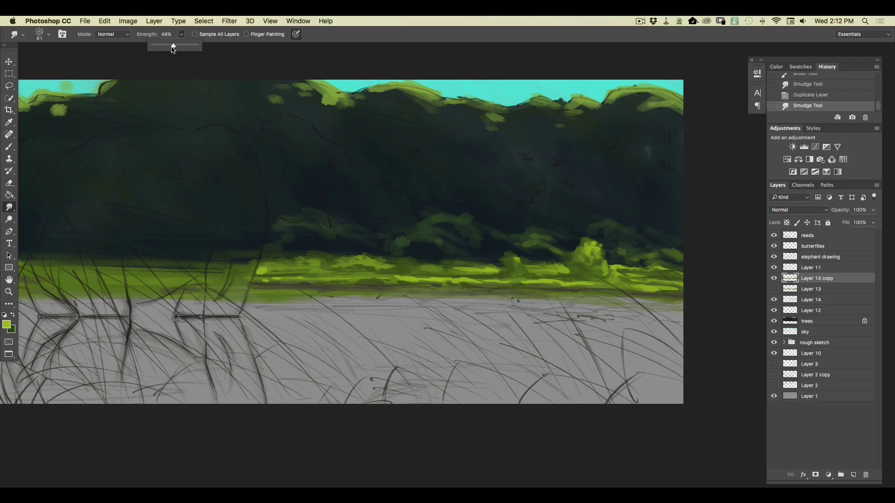
pyautogui.moveTo(493, 269); pyautogui.dragTo(484, 255)
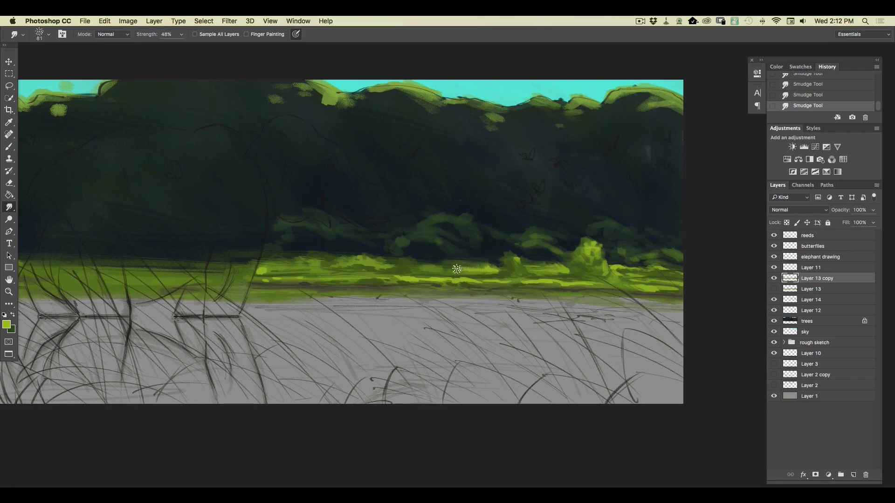
# Step: Set the smudge strength to 64% and smudge the grass band and bushes into soft grassy texture
pyautogui.click(181, 34)
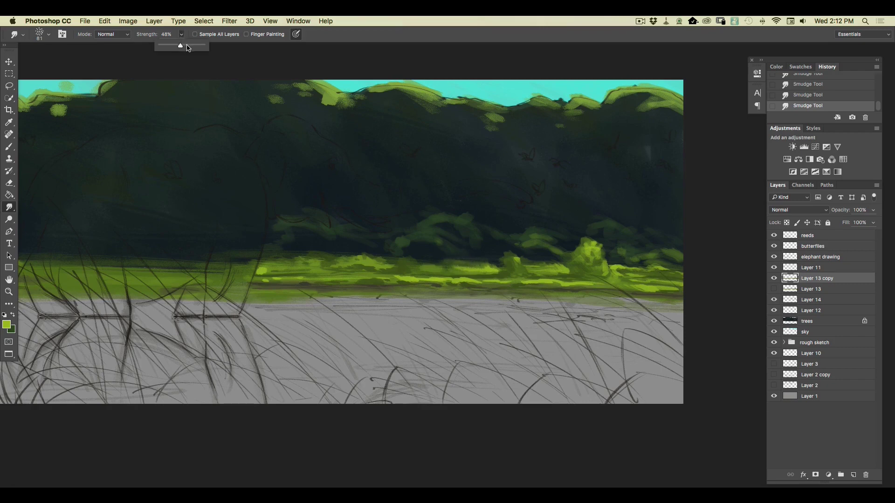
pyautogui.click(186, 45)
pyautogui.press('super+equal')
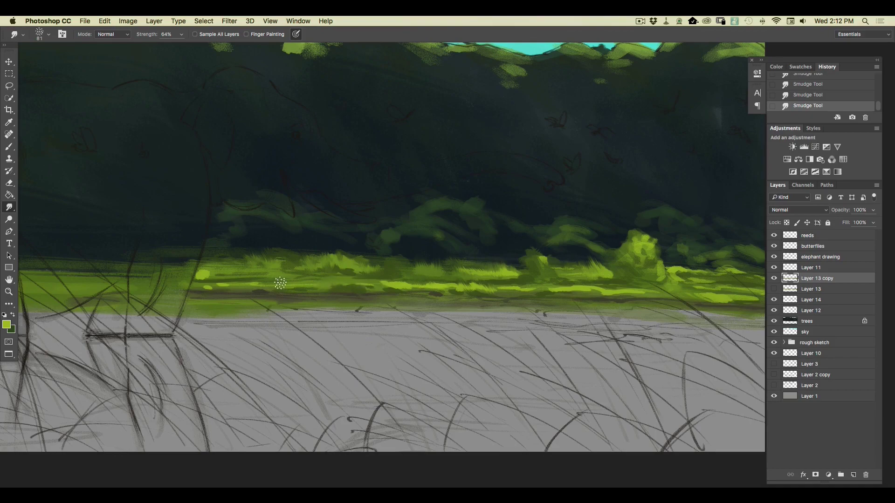
pyautogui.press('super+minus')
pyautogui.press('super+minus')
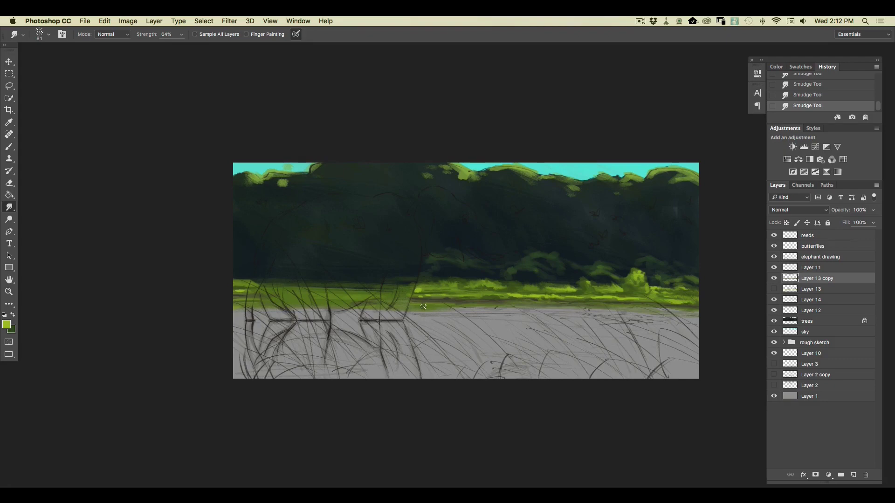
# Step: Check what the reeds layer and Layer 14 contain by toggling their visibility, and hide Layer 11
pyautogui.click(774, 235)
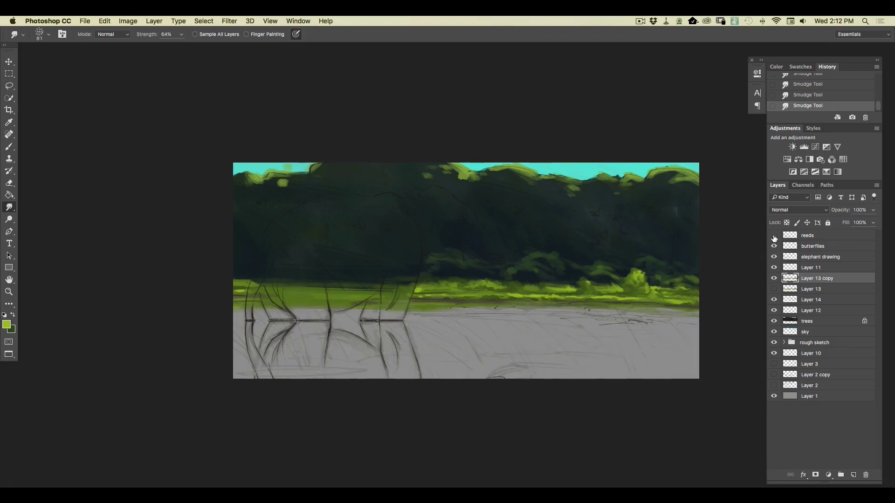
pyautogui.click(774, 236)
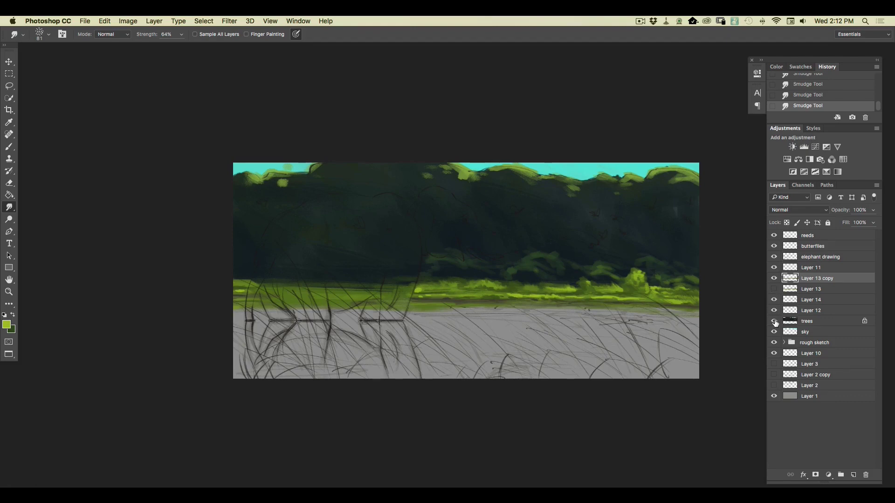
pyautogui.click(773, 300)
pyautogui.click(774, 300)
pyautogui.click(774, 268)
pyautogui.click(814, 269)
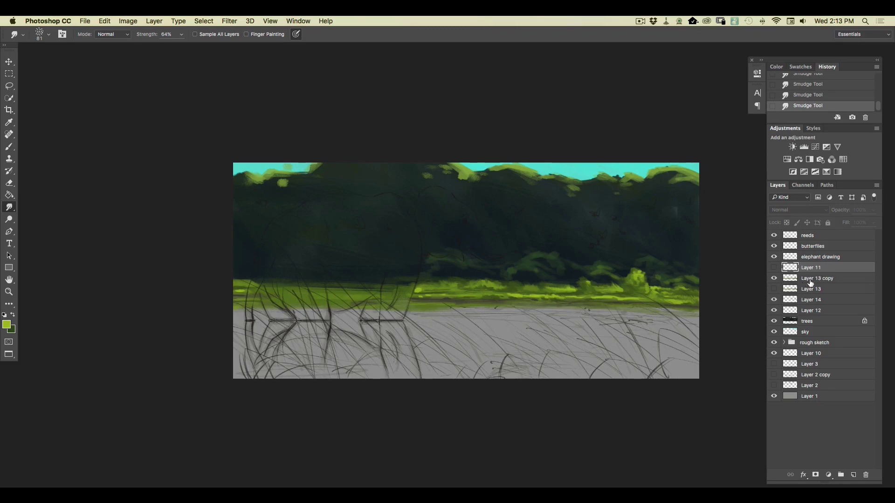
# Step: Add a new layer above Layer 13 copy and name it "elephant local color"
pyautogui.click(808, 321)
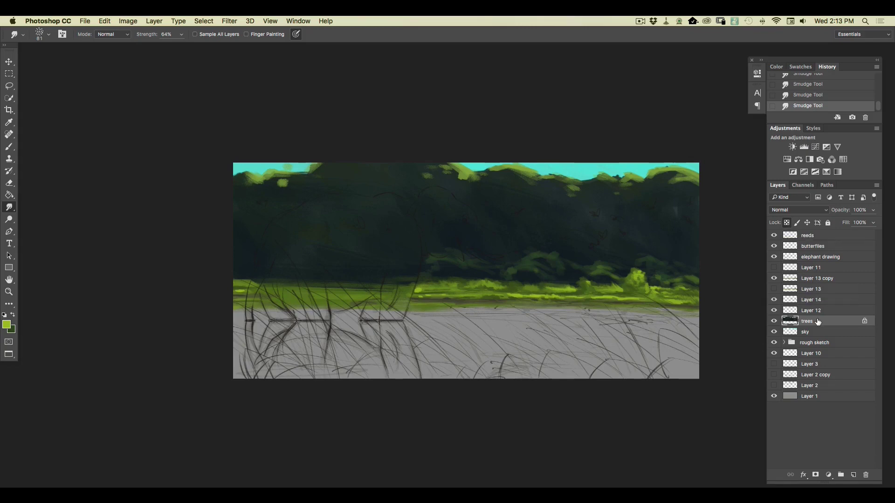
pyautogui.click(807, 280)
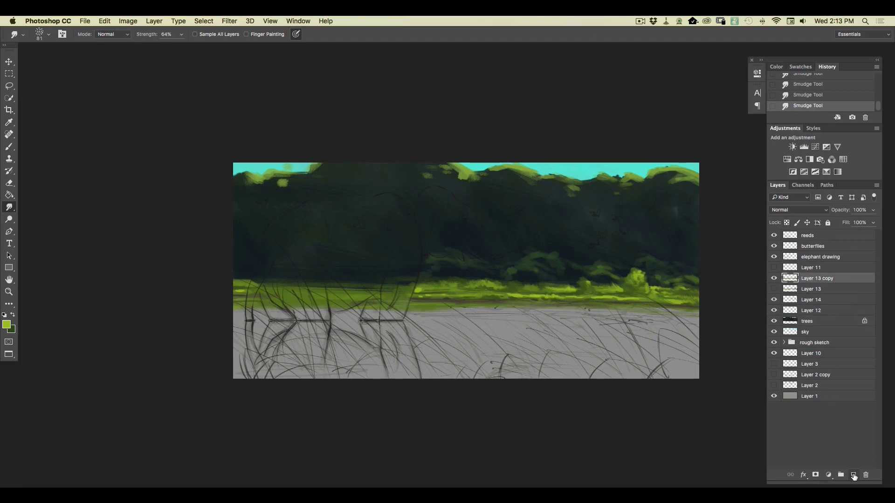
pyautogui.click(853, 476)
pyautogui.doubleClick(805, 278)
pyautogui.write('elephant')
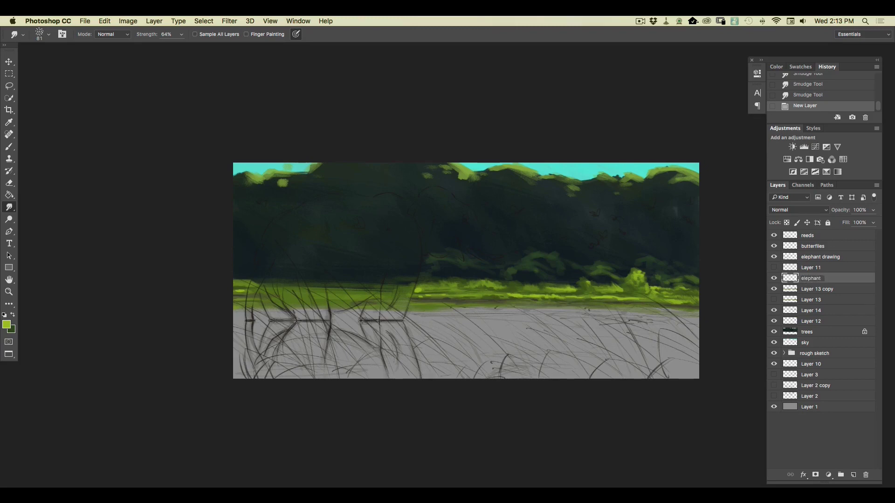
pyautogui.write(' local color')
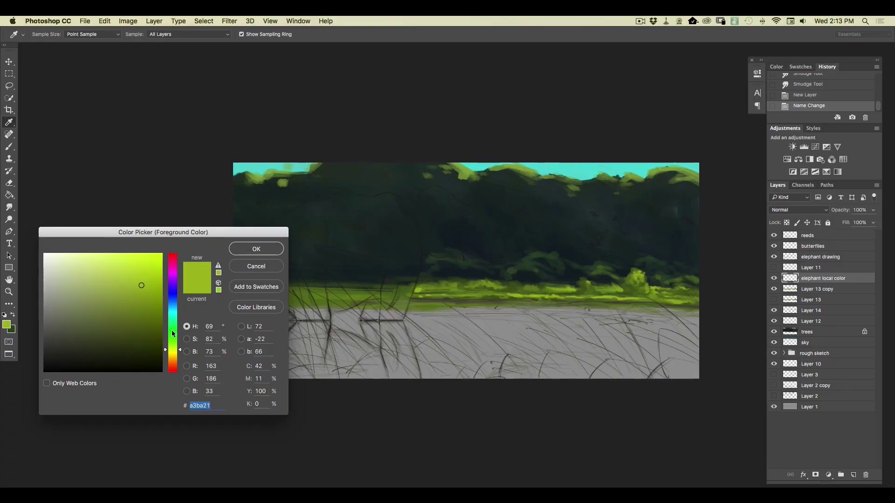
# Step: Set the foreground to warm grey #8e857a for the elephant and switch to the Brush tool
pyautogui.click(172, 358)
pyautogui.moveTo(172, 360); pyautogui.dragTo(171, 362)
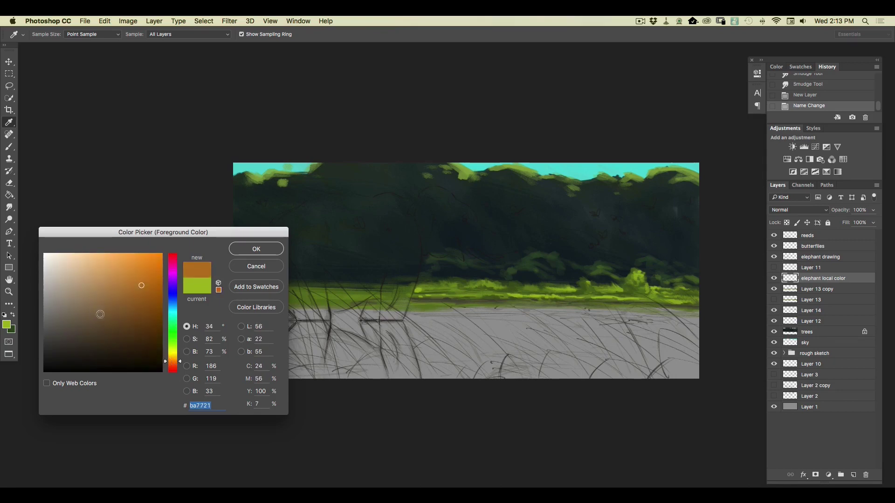
pyautogui.click(61, 308)
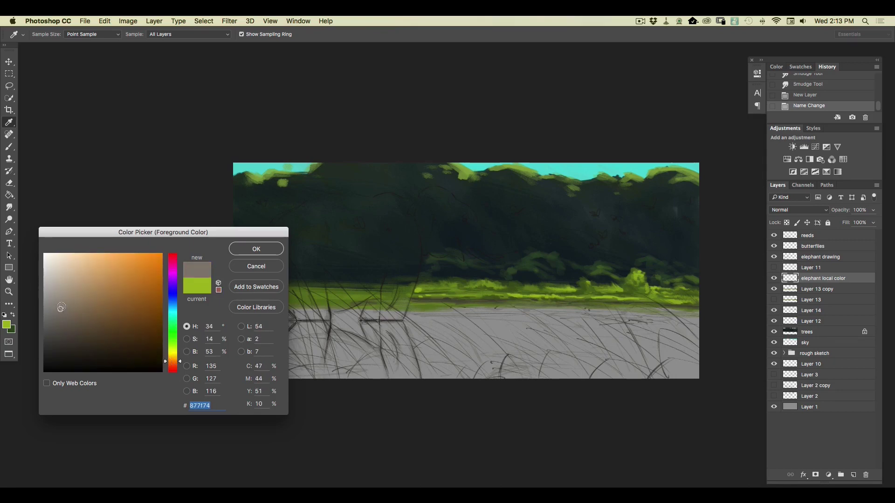
pyautogui.moveTo(62, 308); pyautogui.dragTo(60, 308)
pyautogui.moveTo(60, 308); pyautogui.dragTo(60, 306)
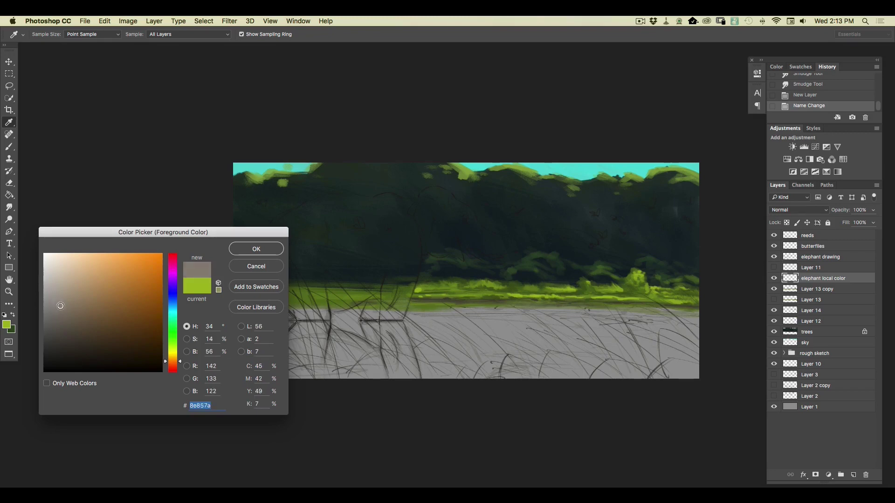
pyautogui.click(255, 249)
pyautogui.click(10, 147)
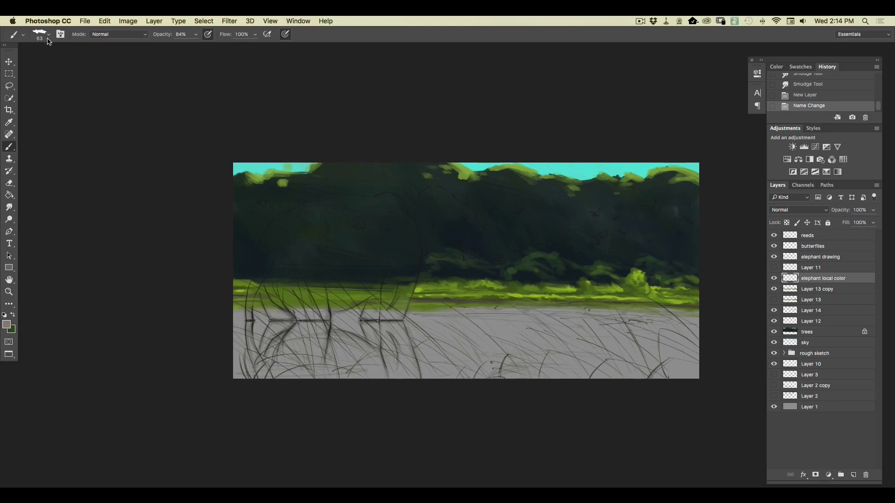
# Step: Choose the 91 px flat brush tip, enlarge it to 191 px without pressure-controlled size, and hide the trees layer
pyautogui.click(41, 34)
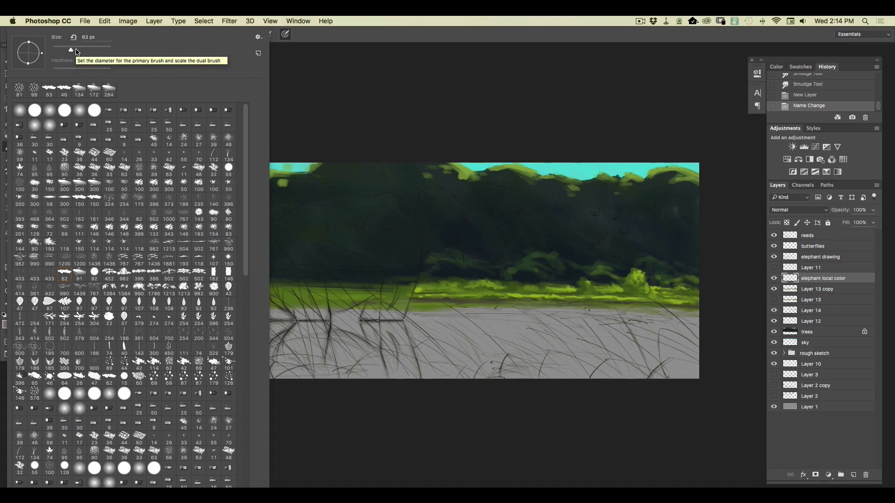
pyautogui.click(80, 275)
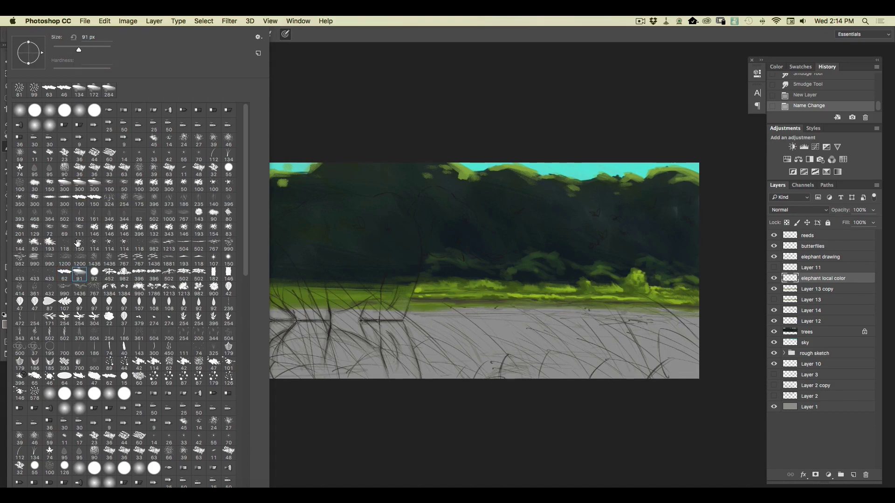
pyautogui.click(95, 49)
pyautogui.click(285, 35)
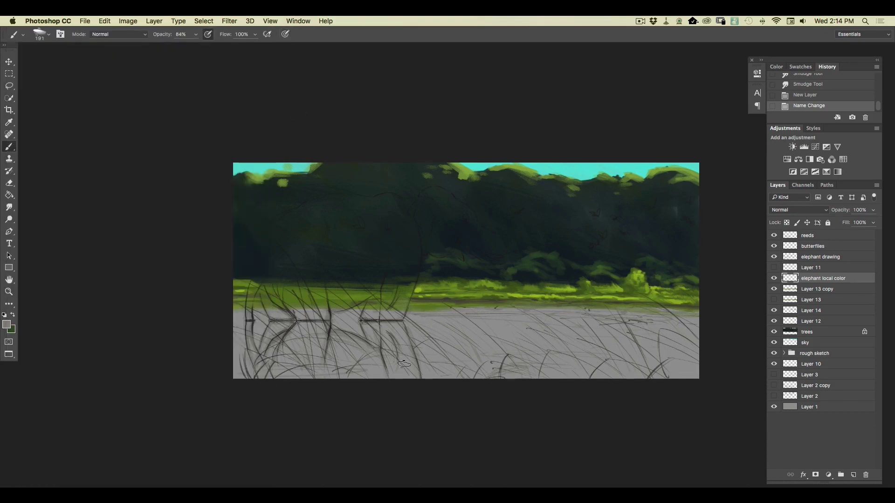
pyautogui.press('super+plus')
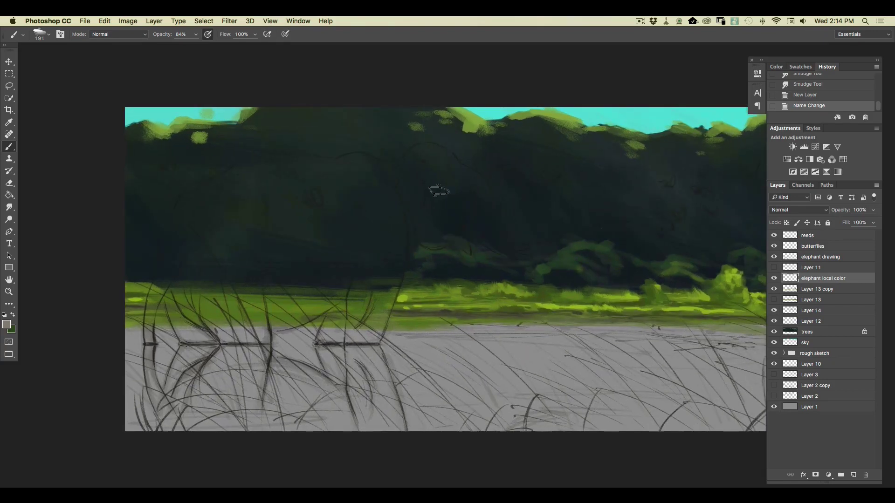
pyautogui.click(774, 332)
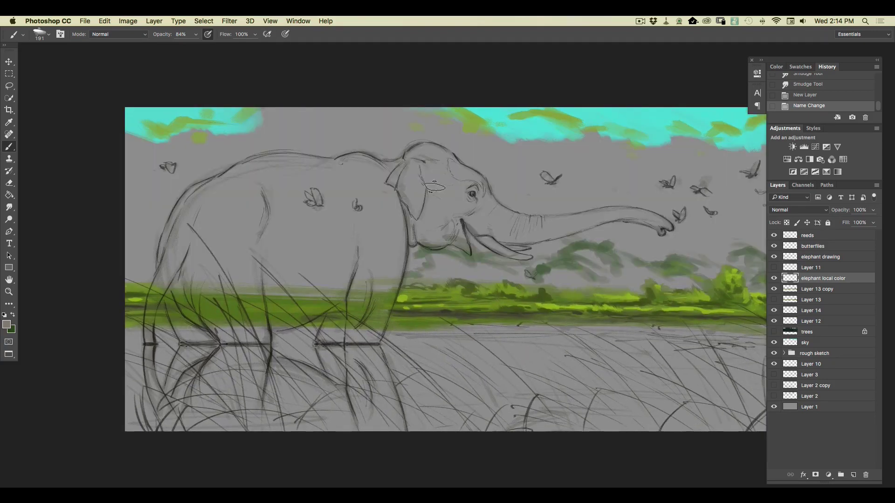
# Step: Raise the brush opacity to 100% and fill the elephant's head, body and legs with warm grey inside the line art
pyautogui.moveTo(428, 211)
pyautogui.mouseDown()
pyautogui.moveTo(426, 178)
pyautogui.moveTo(432, 206)
pyautogui.moveTo(438, 164)
pyautogui.moveTo(445, 198)
pyautogui.moveTo(438, 179)
pyautogui.mouseUp()
pyautogui.click(196, 35)
pyautogui.moveTo(195, 46); pyautogui.dragTo(204, 50)
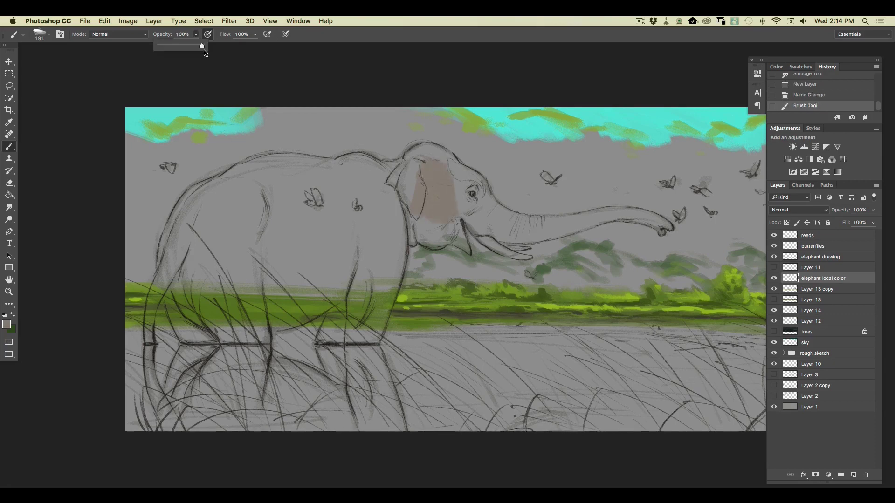
pyautogui.click(451, 177)
pyautogui.moveTo(452, 177)
pyautogui.mouseDown()
pyautogui.moveTo(477, 199)
pyautogui.moveTo(475, 178)
pyautogui.moveTo(485, 200)
pyautogui.moveTo(430, 149)
pyautogui.moveTo(413, 164)
pyautogui.moveTo(432, 186)
pyautogui.moveTo(408, 172)
pyautogui.moveTo(405, 211)
pyautogui.moveTo(387, 173)
pyautogui.moveTo(400, 167)
pyautogui.moveTo(355, 158)
pyautogui.moveTo(339, 167)
pyautogui.moveTo(363, 165)
pyautogui.moveTo(390, 200)
pyautogui.moveTo(353, 174)
pyautogui.moveTo(357, 217)
pyautogui.moveTo(329, 198)
pyautogui.moveTo(326, 222)
pyautogui.moveTo(296, 208)
pyautogui.moveTo(280, 190)
pyautogui.moveTo(337, 172)
pyautogui.moveTo(283, 159)
pyautogui.moveTo(263, 161)
pyautogui.moveTo(228, 187)
pyautogui.moveTo(282, 176)
pyautogui.moveTo(252, 173)
pyautogui.moveTo(263, 195)
pyautogui.moveTo(238, 191)
pyautogui.moveTo(237, 211)
pyautogui.moveTo(245, 194)
pyautogui.moveTo(227, 178)
pyautogui.moveTo(190, 203)
pyautogui.moveTo(197, 194)
pyautogui.moveTo(179, 222)
pyautogui.moveTo(185, 212)
pyautogui.moveTo(180, 224)
pyautogui.moveTo(211, 246)
pyautogui.moveTo(227, 226)
pyautogui.moveTo(255, 245)
pyautogui.moveTo(295, 205)
pyautogui.moveTo(389, 223)
pyautogui.moveTo(391, 274)
pyautogui.moveTo(373, 333)
pyautogui.moveTo(359, 307)
pyautogui.moveTo(354, 336)
pyautogui.moveTo(346, 303)
pyautogui.moveTo(335, 326)
pyautogui.moveTo(345, 303)
pyautogui.moveTo(354, 336)
pyautogui.mouseUp()
pyautogui.moveTo(345, 275)
pyautogui.mouseDown()
pyautogui.moveTo(272, 327)
pyautogui.moveTo(297, 338)
pyautogui.moveTo(322, 319)
pyautogui.mouseUp()
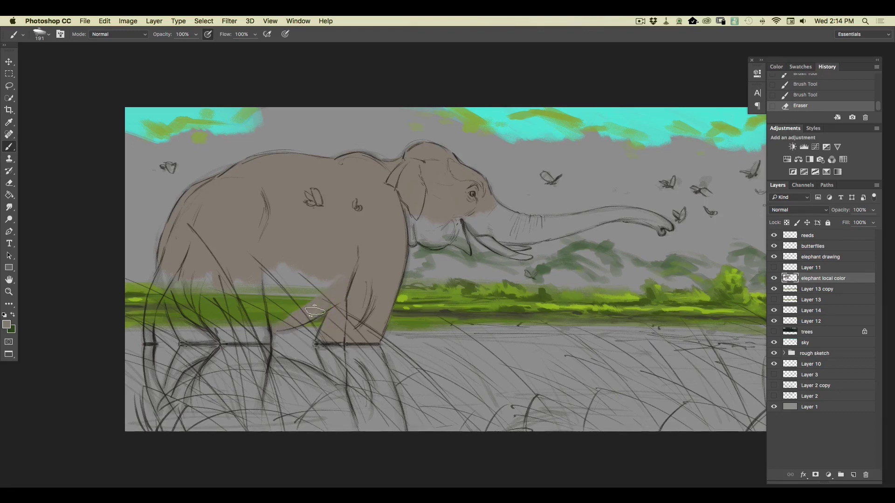
pyautogui.moveTo(320, 305)
pyautogui.mouseDown()
pyautogui.moveTo(277, 323)
pyautogui.moveTo(311, 297)
pyautogui.moveTo(298, 275)
pyautogui.moveTo(271, 308)
pyautogui.moveTo(249, 252)
pyautogui.moveTo(233, 316)
pyautogui.moveTo(211, 277)
pyautogui.moveTo(196, 316)
pyautogui.moveTo(179, 285)
pyautogui.moveTo(184, 318)
pyautogui.moveTo(168, 265)
pyautogui.moveTo(180, 284)
pyautogui.mouseUp()
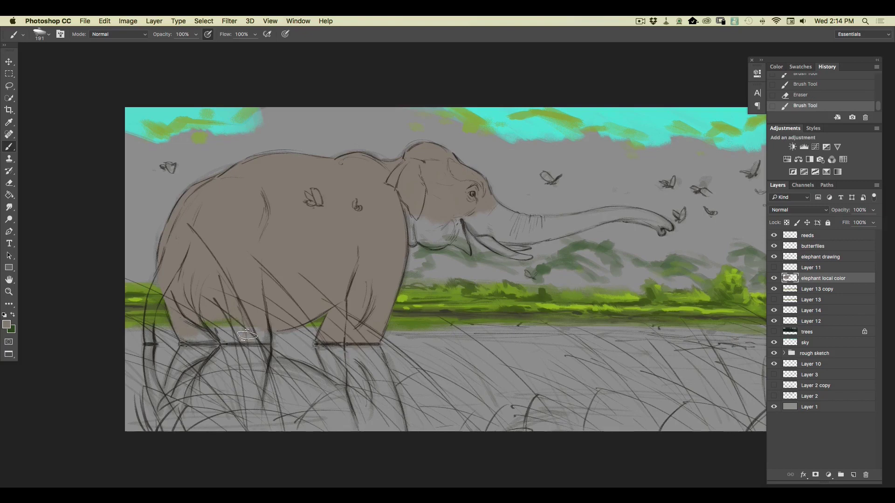
pyautogui.moveTo(252, 319)
pyautogui.mouseDown()
pyautogui.moveTo(255, 326)
pyautogui.moveTo(212, 322)
pyautogui.moveTo(197, 327)
pyautogui.moveTo(200, 335)
pyautogui.moveTo(185, 324)
pyautogui.mouseUp()
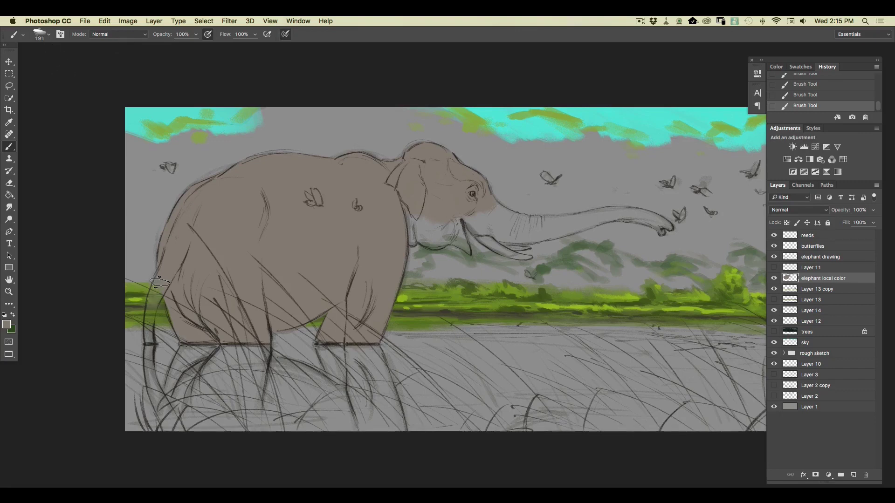
# Step: Reduce the brush to 87 px with pressure-controlled size and fill the elephant's tail and lower jaw
pyautogui.click(45, 39)
pyautogui.moveTo(76, 47); pyautogui.dragTo(78, 48)
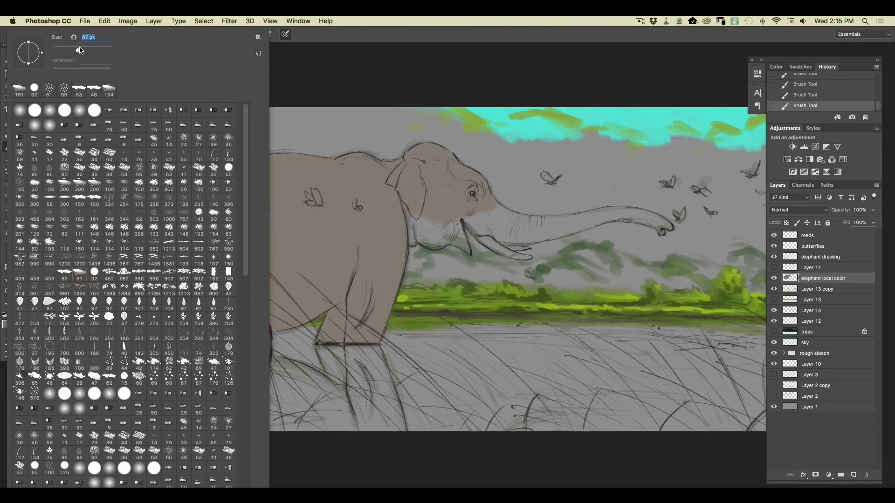
pyautogui.click(279, 74)
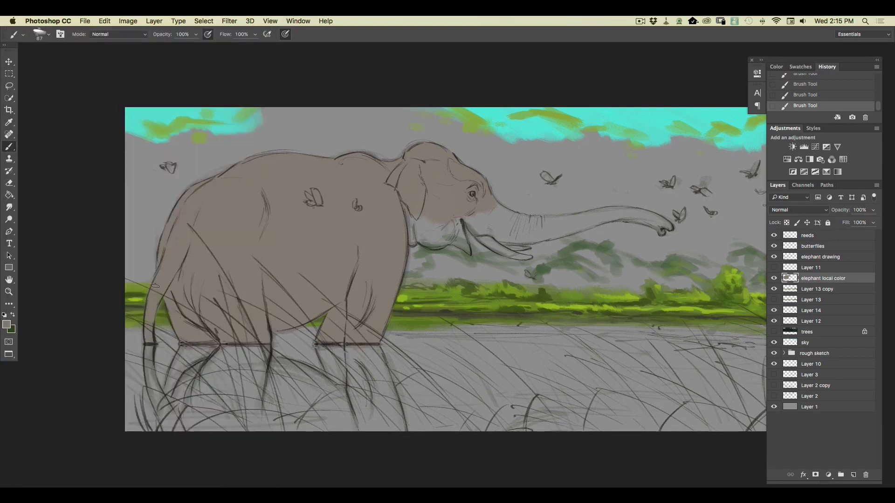
pyautogui.moveTo(468, 252)
pyautogui.mouseDown()
pyautogui.moveTo(450, 240)
pyautogui.moveTo(457, 244)
pyautogui.moveTo(439, 214)
pyautogui.moveTo(440, 239)
pyautogui.moveTo(428, 233)
pyautogui.moveTo(415, 206)
pyautogui.moveTo(420, 231)
pyautogui.moveTo(409, 227)
pyautogui.moveTo(442, 244)
pyautogui.moveTo(406, 236)
pyautogui.moveTo(412, 243)
pyautogui.moveTo(401, 227)
pyautogui.mouseUp()
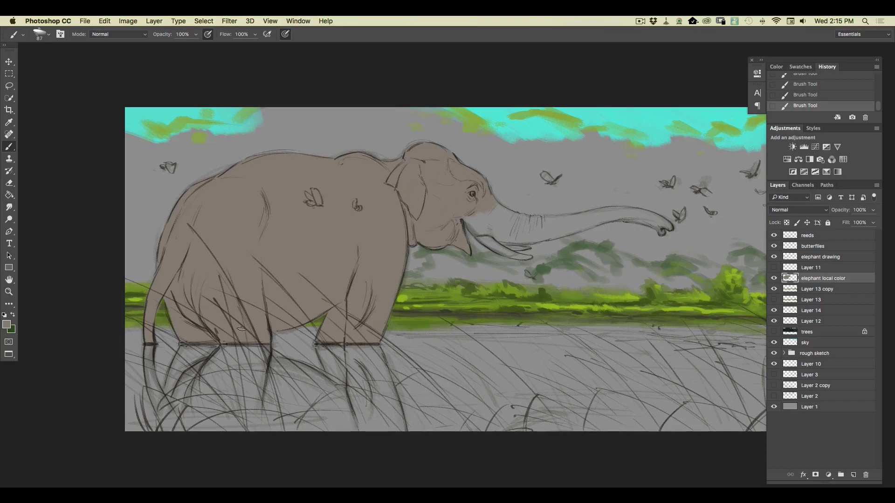
# Step: Fill the lower face, tusks and full length of the raised trunk with the same warm grey
pyautogui.moveTo(246, 327); pyautogui.dragTo(57, 319)
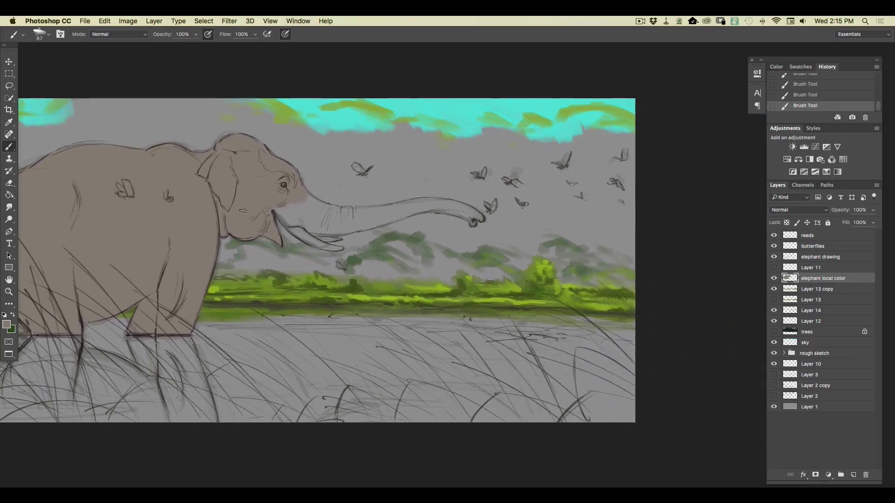
pyautogui.moveTo(302, 199)
pyautogui.mouseDown()
pyautogui.moveTo(334, 213)
pyautogui.moveTo(308, 196)
pyautogui.moveTo(291, 195)
pyautogui.moveTo(321, 220)
pyautogui.moveTo(285, 204)
pyautogui.moveTo(309, 221)
pyautogui.moveTo(276, 205)
pyautogui.mouseUp()
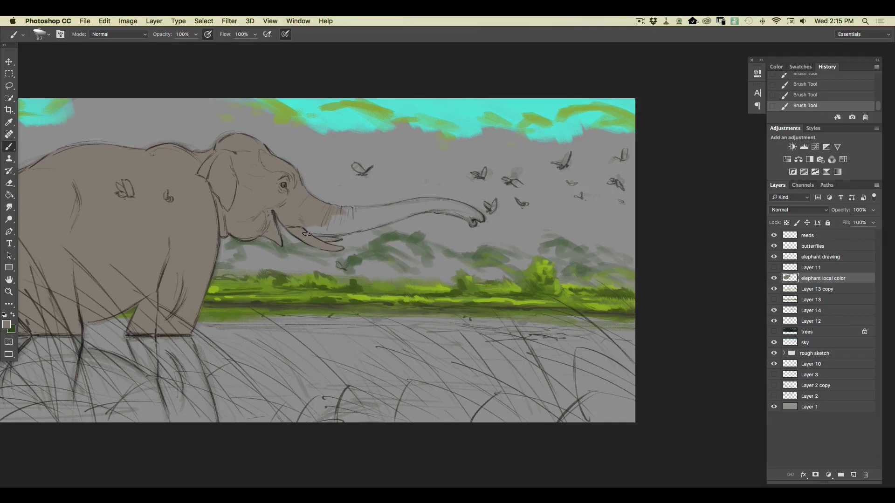
pyautogui.moveTo(320, 224)
pyautogui.mouseDown()
pyautogui.moveTo(353, 222)
pyautogui.moveTo(328, 208)
pyautogui.moveTo(363, 219)
pyautogui.moveTo(335, 226)
pyautogui.mouseUp()
pyautogui.moveTo(477, 212)
pyautogui.mouseDown()
pyautogui.moveTo(468, 220)
pyautogui.moveTo(422, 208)
pyautogui.moveTo(440, 201)
pyautogui.moveTo(406, 214)
pyautogui.moveTo(353, 214)
pyautogui.moveTo(383, 211)
pyautogui.mouseUp()
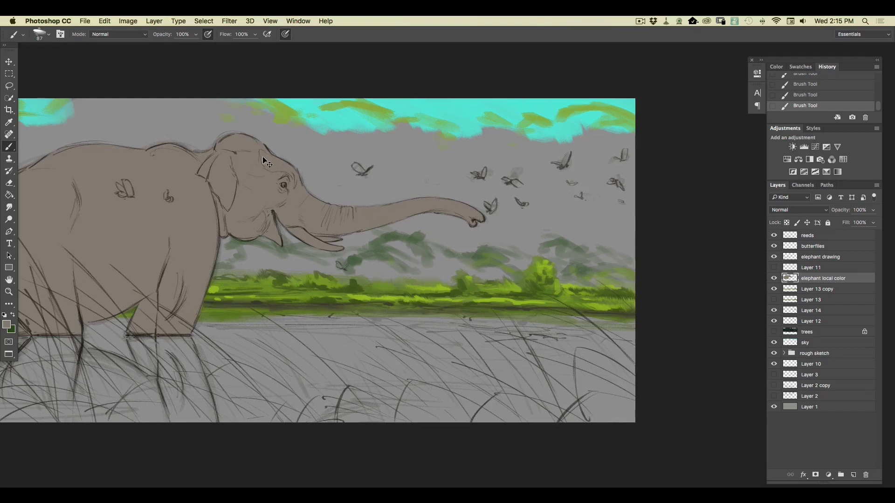
# Step: Show the trees layer again and erase stray grey paint around the trunk, tusk and head outline
pyautogui.press('super+minus')
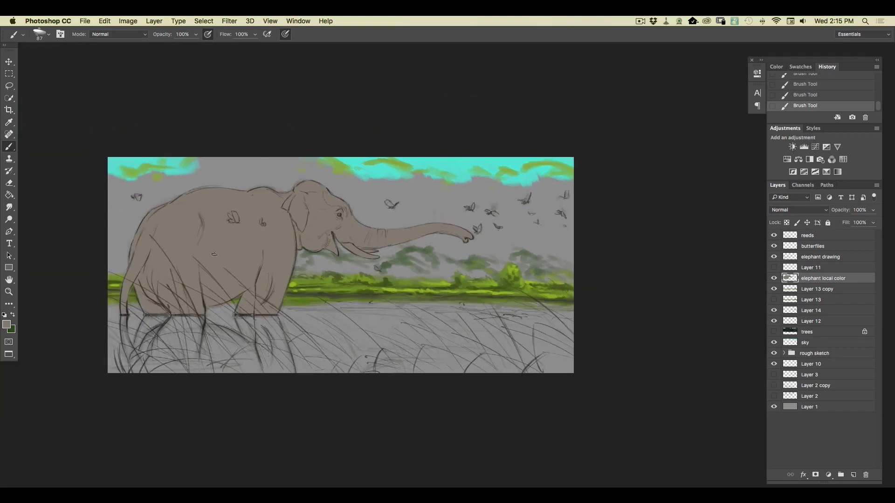
pyautogui.click(773, 332)
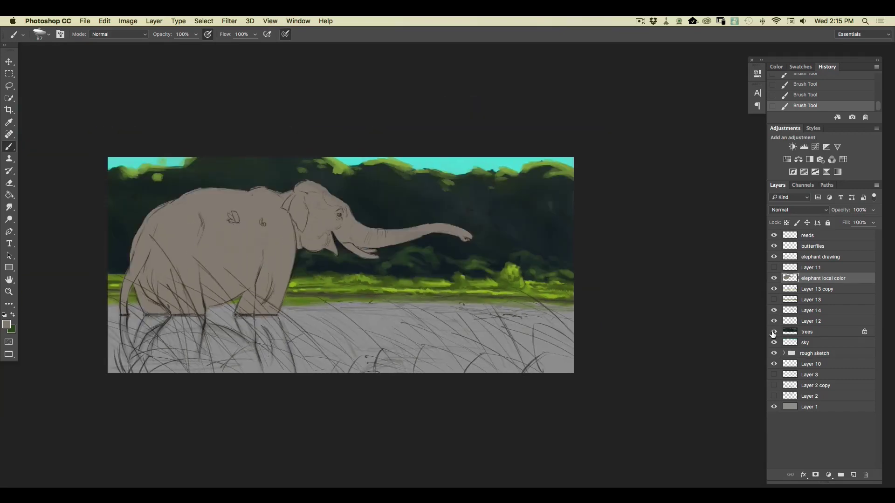
pyautogui.press('super+plus')
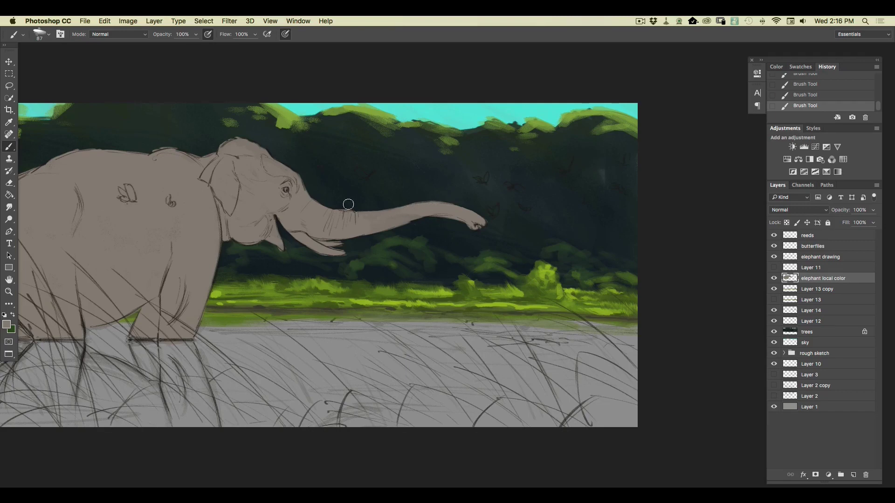
pyautogui.moveTo(344, 204); pyautogui.dragTo(348, 206)
pyautogui.moveTo(337, 256)
pyautogui.mouseDown()
pyautogui.moveTo(350, 255)
pyautogui.moveTo(339, 257)
pyautogui.mouseUp()
pyautogui.moveTo(236, 133); pyautogui.dragTo(253, 126)
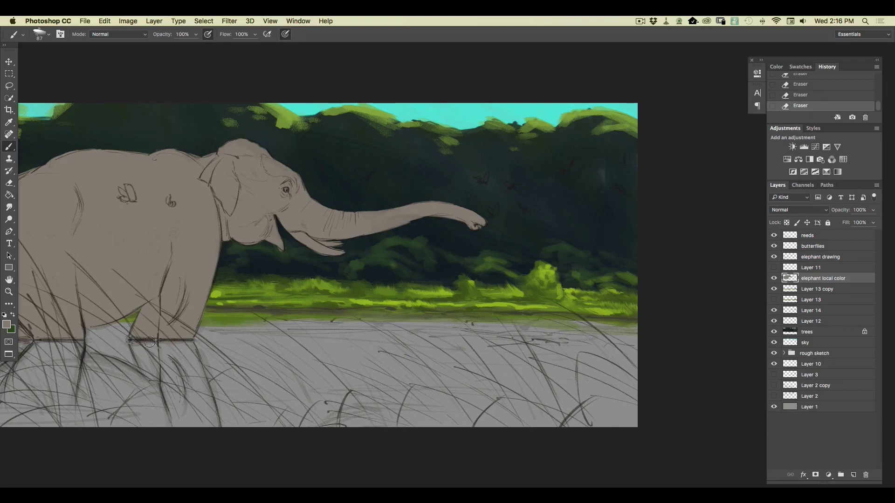
# Step: Touch up the warm grey fill along the elephant's tail and hindquarters
pyautogui.moveTo(218, 375); pyautogui.dragTo(382, 393)
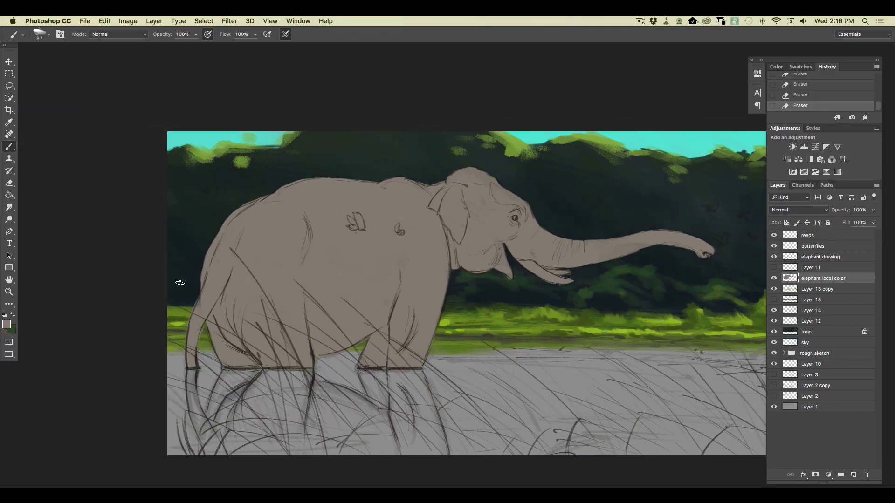
pyautogui.moveTo(196, 314); pyautogui.dragTo(198, 357)
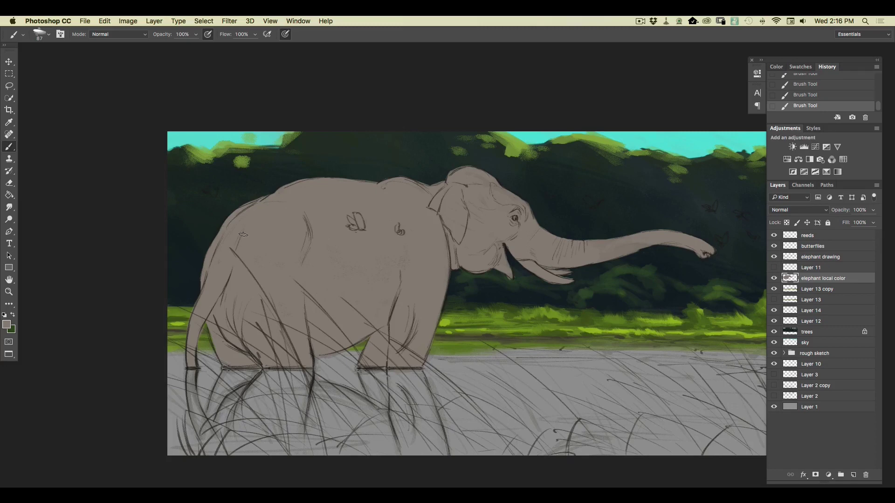
pyautogui.press('super+minus')
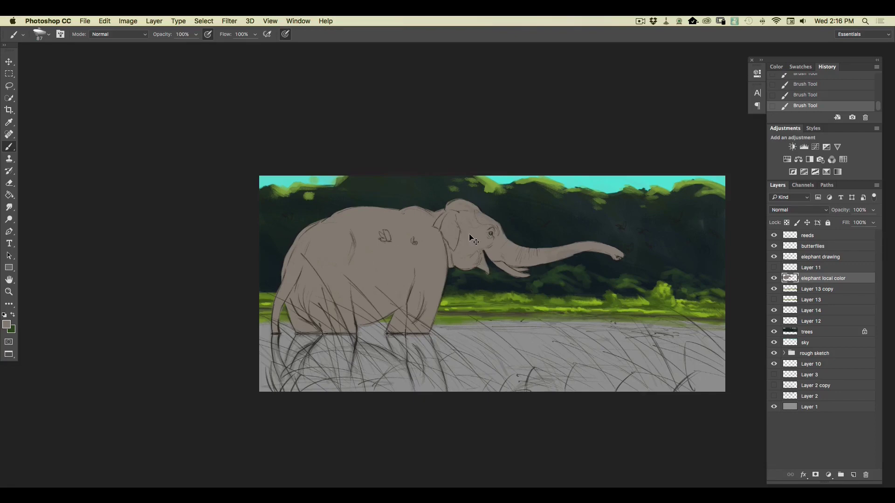
# Step: Set the foreground colour to dark brown-grey #60574c and lock the transparent pixels of the elephant local color layer
pyautogui.press('super+plus')
pyautogui.click(6, 325)
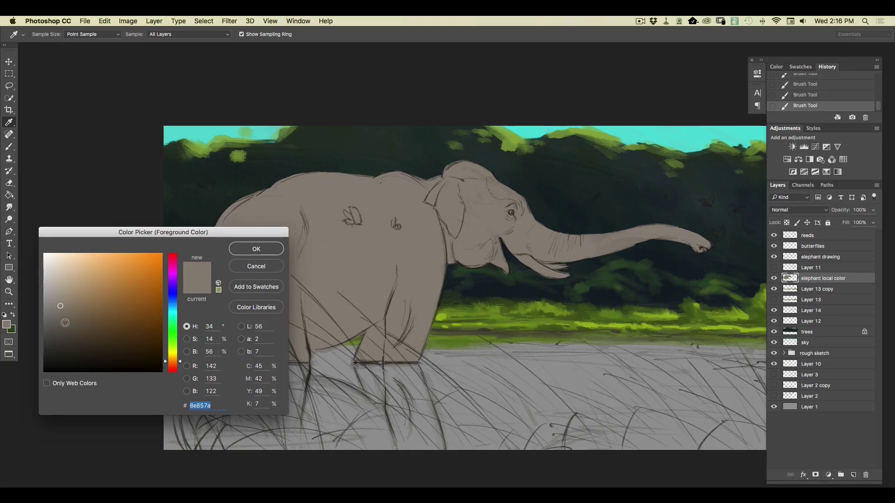
pyautogui.click(66, 327)
pyautogui.click(246, 250)
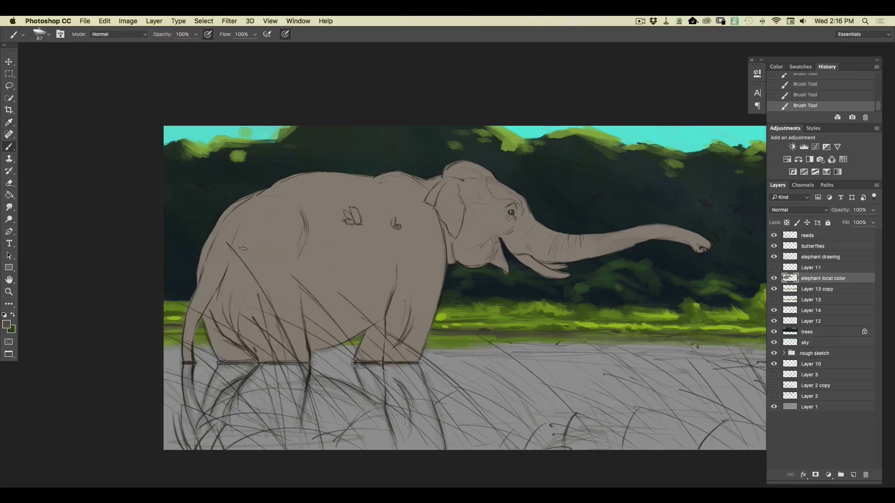
pyautogui.click(786, 224)
# Step: Set the brush to 162 px without pressure-controlled size and paint a dark wet band across the legs and lower belly
pyautogui.click(46, 35)
pyautogui.moveTo(86, 48); pyautogui.dragTo(90, 50)
pyautogui.moveTo(423, 323); pyautogui.dragTo(390, 328)
pyautogui.moveTo(417, 325)
pyautogui.mouseDown()
pyautogui.moveTo(441, 323)
pyautogui.moveTo(370, 330)
pyautogui.moveTo(429, 321)
pyautogui.moveTo(384, 302)
pyautogui.moveTo(424, 319)
pyautogui.moveTo(426, 329)
pyautogui.moveTo(412, 355)
pyautogui.moveTo(418, 333)
pyautogui.moveTo(404, 346)
pyautogui.moveTo(391, 335)
pyautogui.moveTo(372, 363)
pyautogui.moveTo(377, 328)
pyautogui.moveTo(358, 362)
pyautogui.moveTo(393, 324)
pyautogui.moveTo(434, 324)
pyautogui.mouseUp()
pyautogui.click(285, 35)
pyautogui.moveTo(368, 323)
pyautogui.mouseDown()
pyautogui.moveTo(304, 322)
pyautogui.moveTo(371, 324)
pyautogui.moveTo(340, 335)
pyautogui.moveTo(312, 331)
pyautogui.moveTo(305, 338)
pyautogui.moveTo(332, 342)
pyautogui.moveTo(305, 345)
pyautogui.moveTo(300, 326)
pyautogui.moveTo(308, 323)
pyautogui.moveTo(215, 325)
pyautogui.moveTo(282, 320)
pyautogui.moveTo(297, 363)
pyautogui.moveTo(250, 344)
pyautogui.moveTo(252, 367)
pyautogui.moveTo(221, 329)
pyautogui.moveTo(228, 370)
pyautogui.moveTo(209, 321)
pyautogui.moveTo(276, 317)
pyautogui.moveTo(292, 333)
pyautogui.moveTo(296, 308)
pyautogui.moveTo(299, 314)
pyautogui.moveTo(283, 320)
pyautogui.moveTo(279, 305)
pyautogui.moveTo(260, 325)
pyautogui.moveTo(300, 330)
pyautogui.moveTo(236, 327)
pyautogui.moveTo(291, 337)
pyautogui.moveTo(239, 317)
pyautogui.mouseUp()
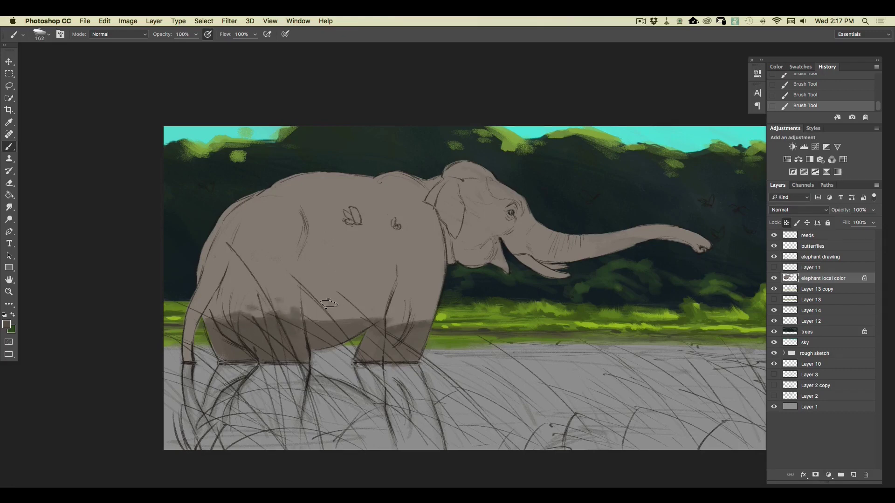
# Step: Lower the brush opacity to 54% and set the foreground colour to muted blue-grey #6d7a7d
pyautogui.moveTo(194, 35); pyautogui.dragTo(179, 46)
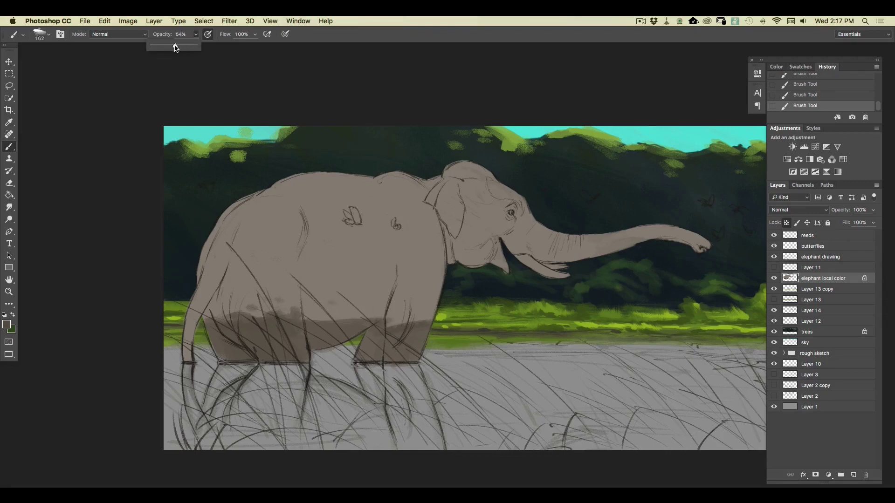
pyautogui.click(7, 324)
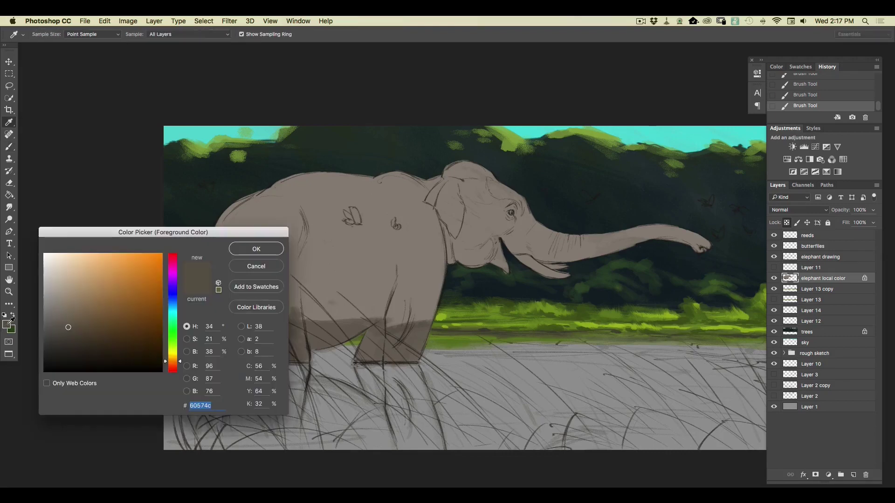
pyautogui.click(172, 309)
pyautogui.moveTo(61, 324); pyautogui.dragTo(58, 314)
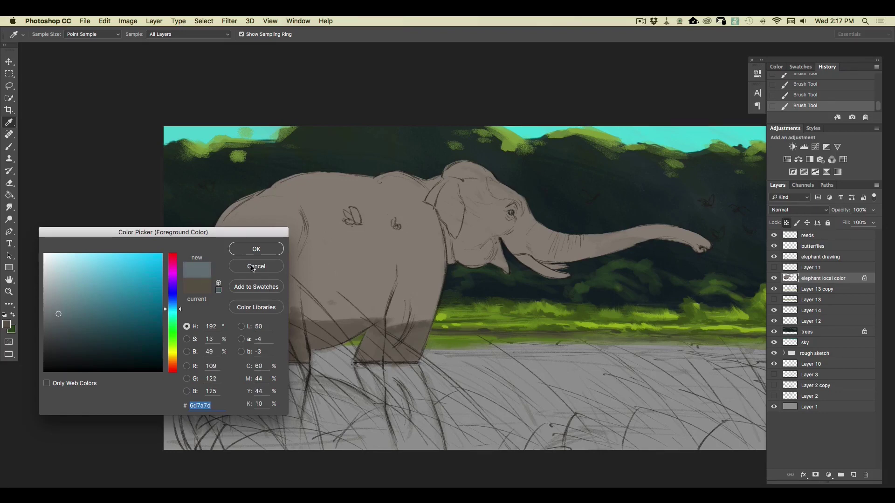
pyautogui.click(253, 249)
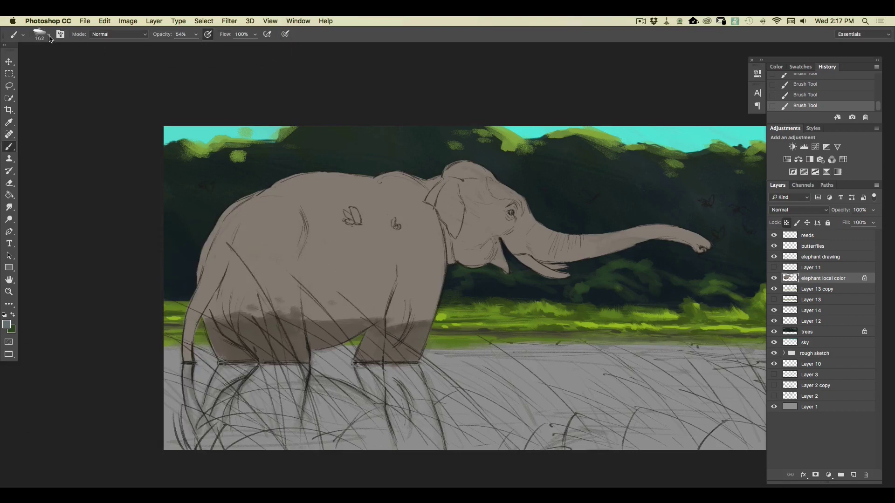
# Step: Brush faint blue-grey variation over the elephant's flank, enlarging the brush to 268 px and then 412 px
pyautogui.click(48, 36)
pyautogui.moveTo(86, 49); pyautogui.dragTo(97, 48)
pyautogui.click(400, 232)
pyautogui.click(49, 35)
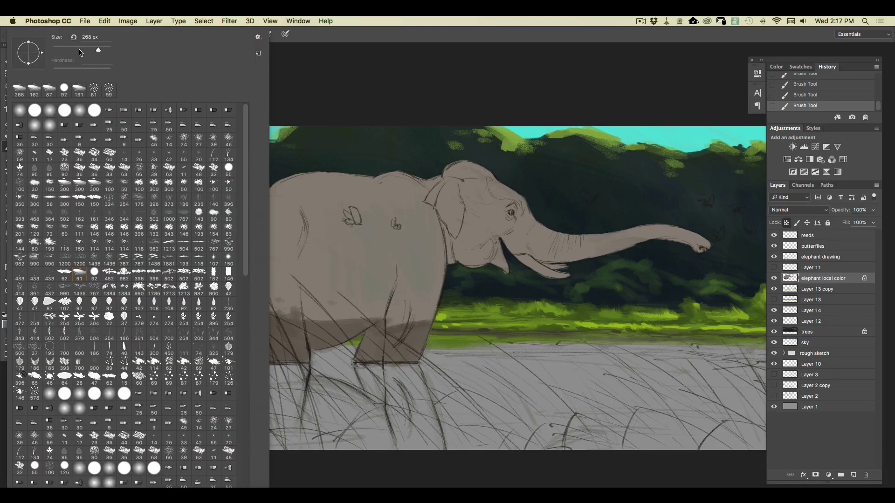
pyautogui.click(102, 49)
pyautogui.click(334, 60)
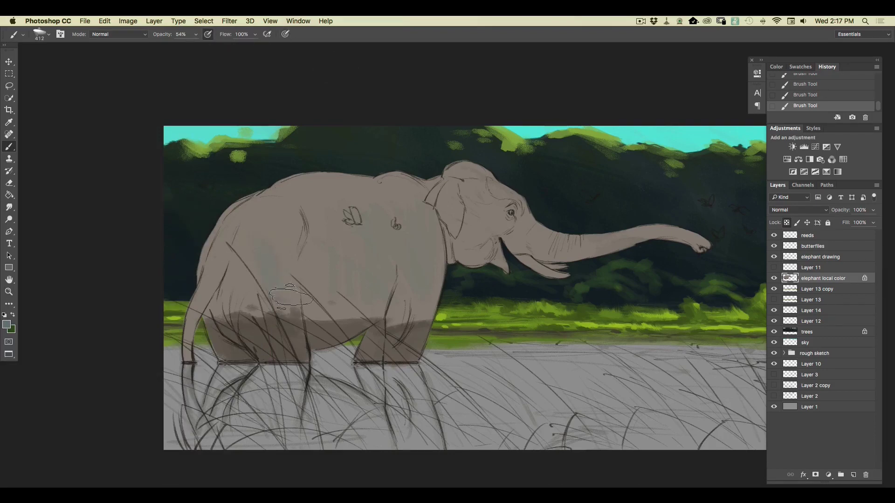
# Step: Change the foreground to a lighter, nearly neutral grey of hue 35° and brush it softly over the body and head
pyautogui.click(7, 325)
pyautogui.click(321, 291)
pyautogui.click(48, 306)
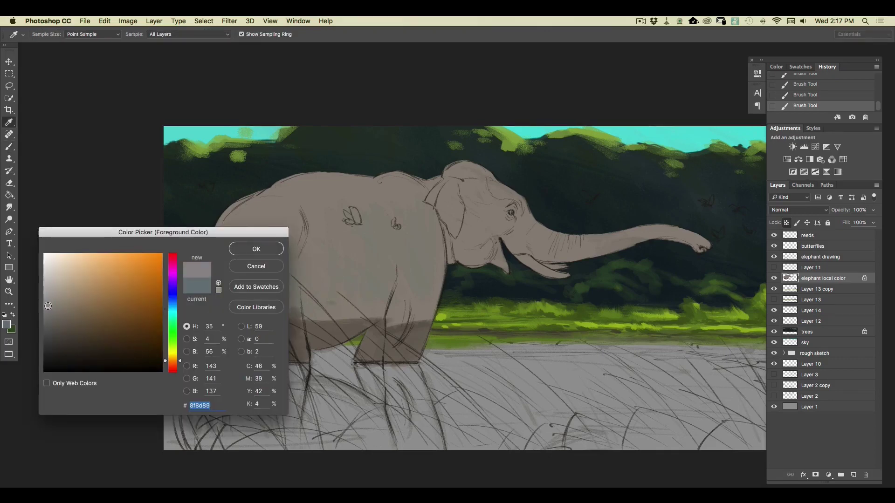
pyautogui.click(46, 306)
pyautogui.press('Return')
pyautogui.press('b')
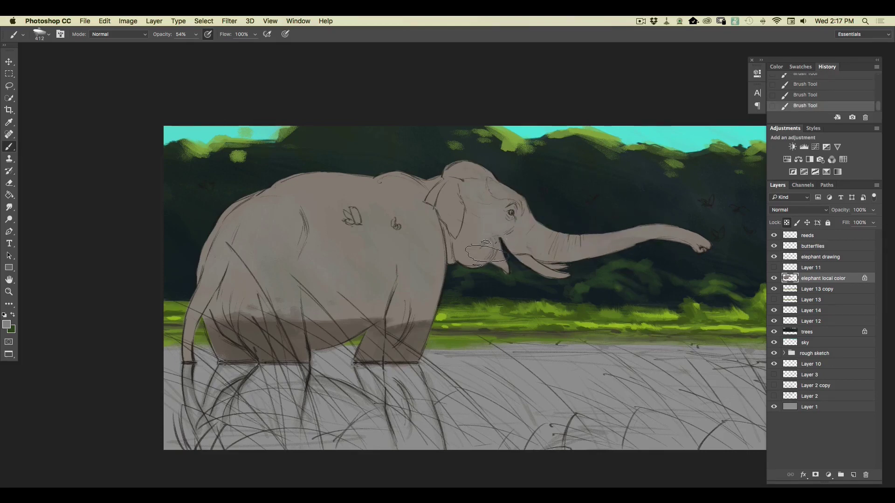
# Step: Set the foreground colour to a cool, nearly neutral blue-grey of hue 216°, #78797b
pyautogui.click(6, 325)
pyautogui.click(170, 310)
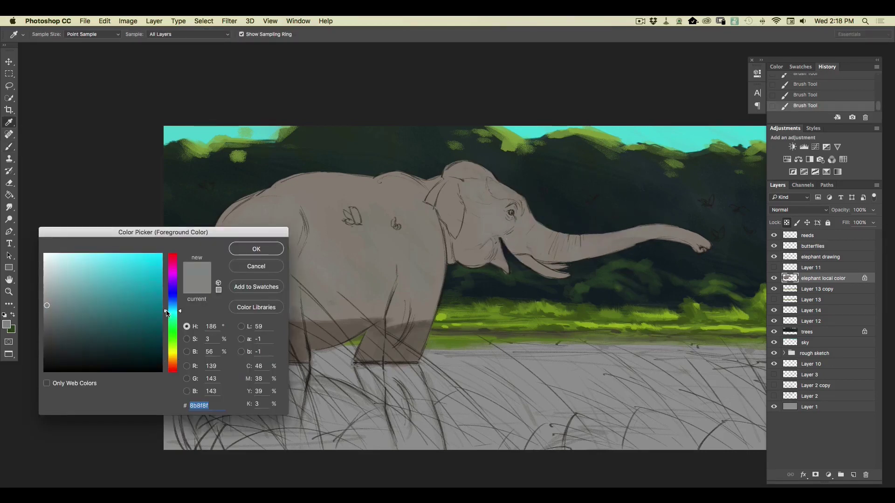
pyautogui.click(173, 302)
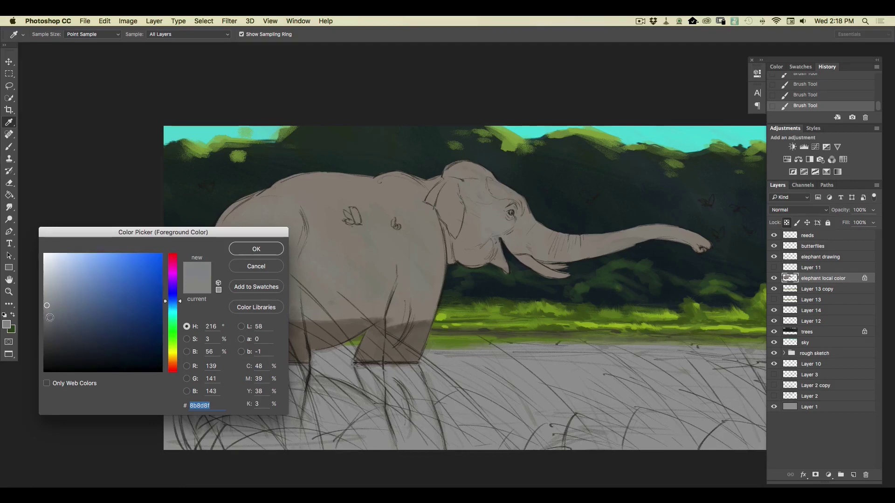
pyautogui.click(48, 314)
pyautogui.click(242, 248)
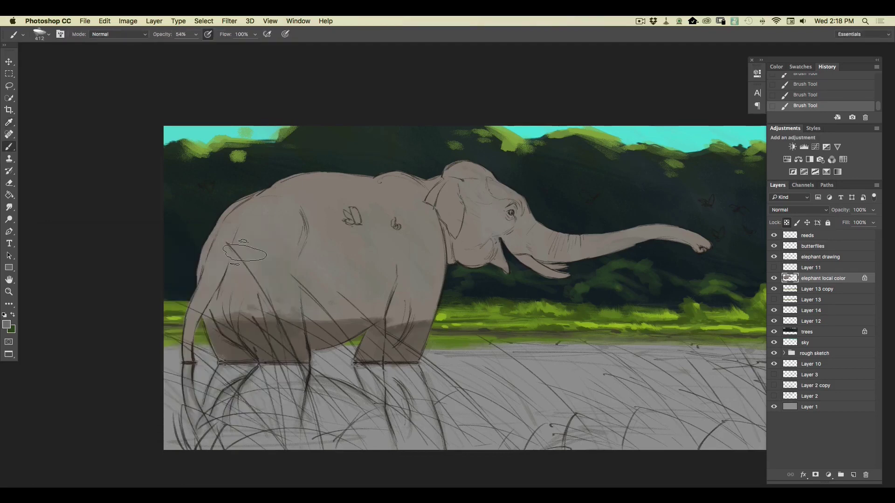
# Step: Reduce the brush to 146 px and brush the cool grey over the elephant's ear, face and upper trunk
pyautogui.click(48, 34)
pyautogui.click(89, 49)
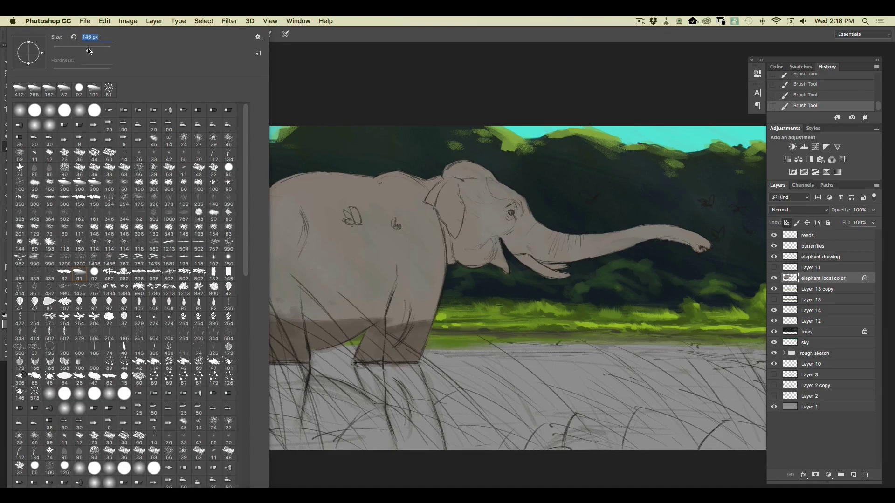
pyautogui.click(508, 226)
pyautogui.moveTo(511, 230)
pyautogui.mouseDown()
pyautogui.moveTo(500, 232)
pyautogui.moveTo(494, 210)
pyautogui.moveTo(483, 210)
pyautogui.mouseUp()
pyautogui.rightClick(466, 207)
pyautogui.press('Escape')
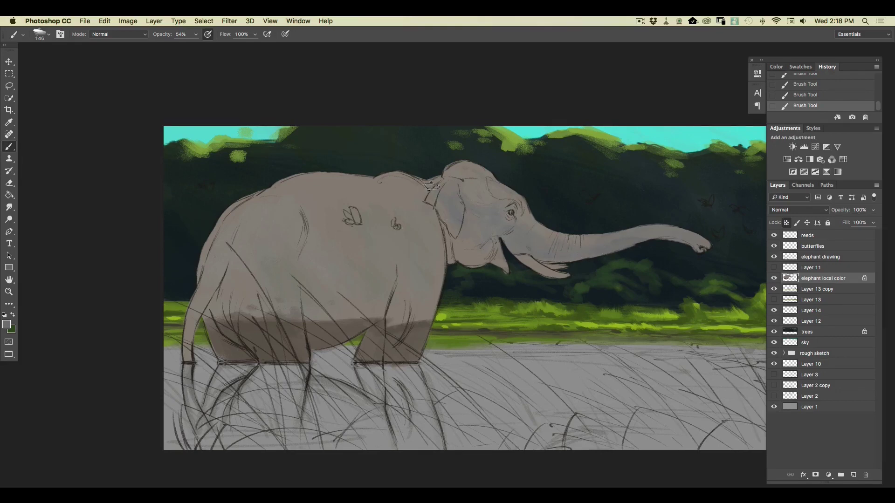
# Step: Darken the foreground to #67696c, set the brush to 194 px and brush cool grey over the neck, shoulder and back
pyautogui.click(6, 325)
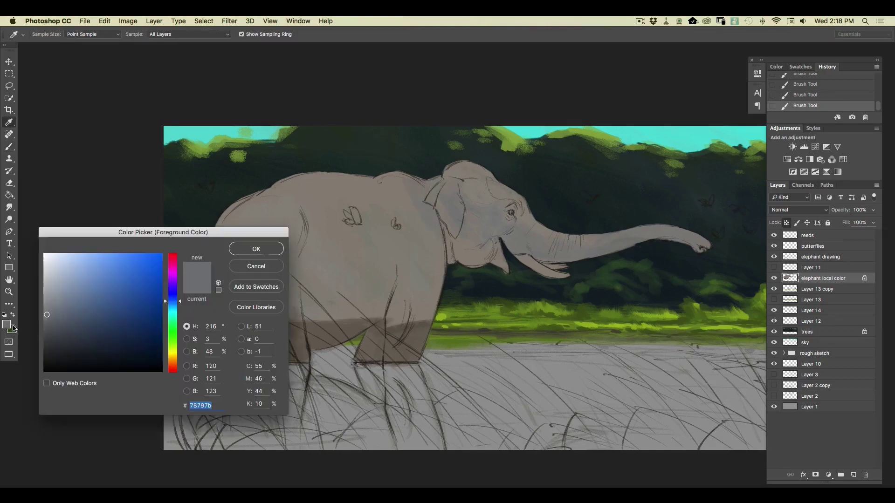
pyautogui.click(48, 321)
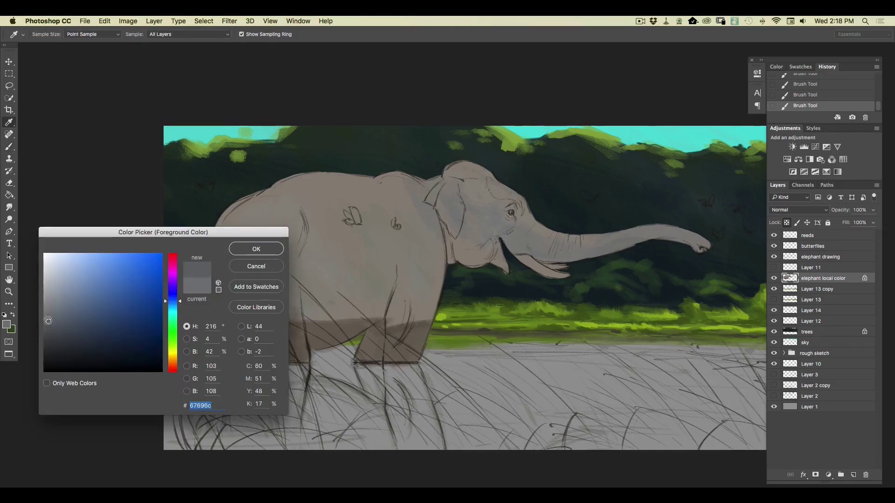
pyautogui.click(247, 254)
pyautogui.click(52, 37)
pyautogui.moveTo(88, 50); pyautogui.dragTo(97, 50)
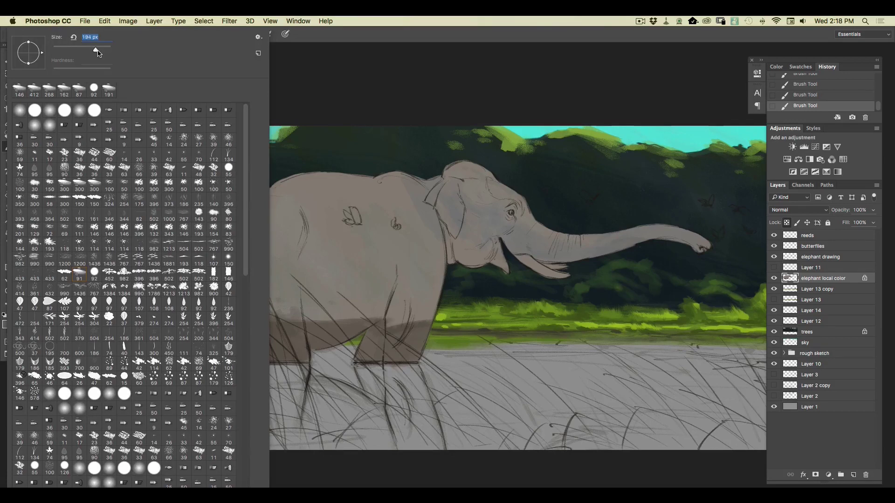
pyautogui.moveTo(432, 191)
pyautogui.mouseDown()
pyautogui.moveTo(419, 230)
pyautogui.moveTo(416, 199)
pyautogui.moveTo(367, 178)
pyautogui.moveTo(378, 189)
pyautogui.moveTo(383, 179)
pyautogui.moveTo(385, 199)
pyautogui.moveTo(392, 183)
pyautogui.moveTo(396, 211)
pyautogui.moveTo(409, 194)
pyautogui.moveTo(416, 229)
pyautogui.moveTo(411, 200)
pyautogui.moveTo(401, 204)
pyautogui.moveTo(428, 246)
pyautogui.moveTo(419, 256)
pyautogui.moveTo(423, 224)
pyautogui.moveTo(431, 264)
pyautogui.moveTo(440, 238)
pyautogui.moveTo(422, 272)
pyautogui.moveTo(384, 209)
pyautogui.moveTo(399, 179)
pyautogui.moveTo(410, 189)
pyautogui.moveTo(409, 218)
pyautogui.moveTo(365, 200)
pyautogui.moveTo(353, 180)
pyautogui.moveTo(370, 212)
pyautogui.moveTo(326, 180)
pyautogui.moveTo(352, 193)
pyautogui.moveTo(338, 195)
pyautogui.moveTo(385, 276)
pyautogui.moveTo(393, 259)
pyautogui.moveTo(346, 191)
pyautogui.moveTo(315, 193)
pyautogui.moveTo(329, 218)
pyautogui.moveTo(324, 186)
pyautogui.moveTo(287, 195)
pyautogui.moveTo(319, 184)
pyautogui.moveTo(274, 211)
pyautogui.moveTo(410, 274)
pyautogui.moveTo(391, 232)
pyautogui.moveTo(431, 276)
pyautogui.moveTo(433, 223)
pyautogui.moveTo(442, 253)
pyautogui.moveTo(402, 197)
pyautogui.moveTo(463, 236)
pyautogui.moveTo(465, 248)
pyautogui.moveTo(450, 245)
pyautogui.moveTo(430, 195)
pyautogui.mouseUp()
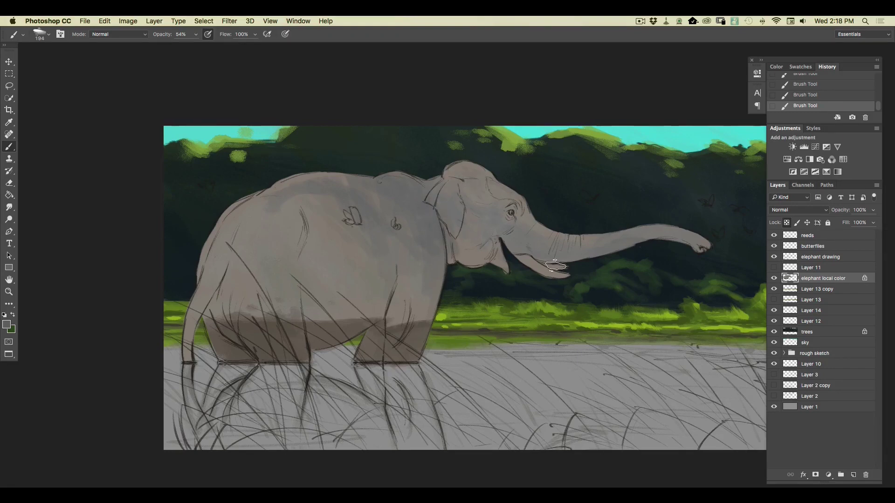
# Step: Set the foreground to pinkish tan #bea391 and, with an 89 px brush, tint the ear edge, face and trunk
pyautogui.click(7, 324)
pyautogui.click(170, 365)
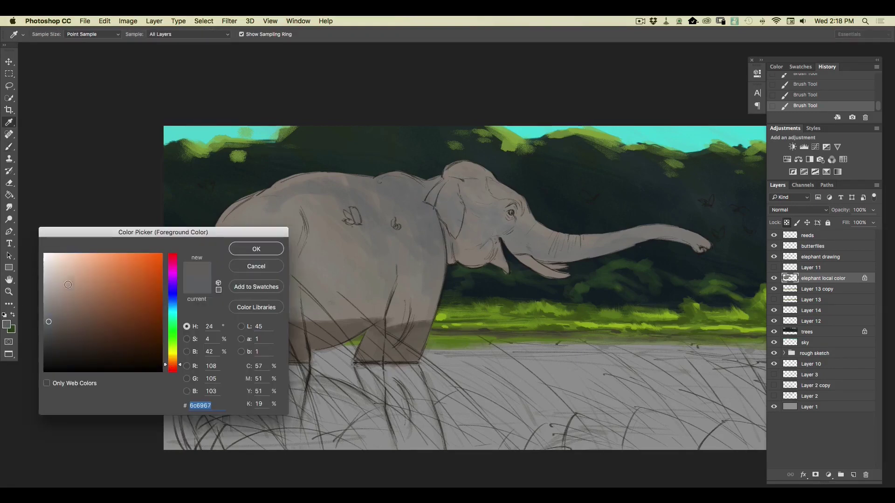
pyautogui.click(72, 284)
pyautogui.click(256, 249)
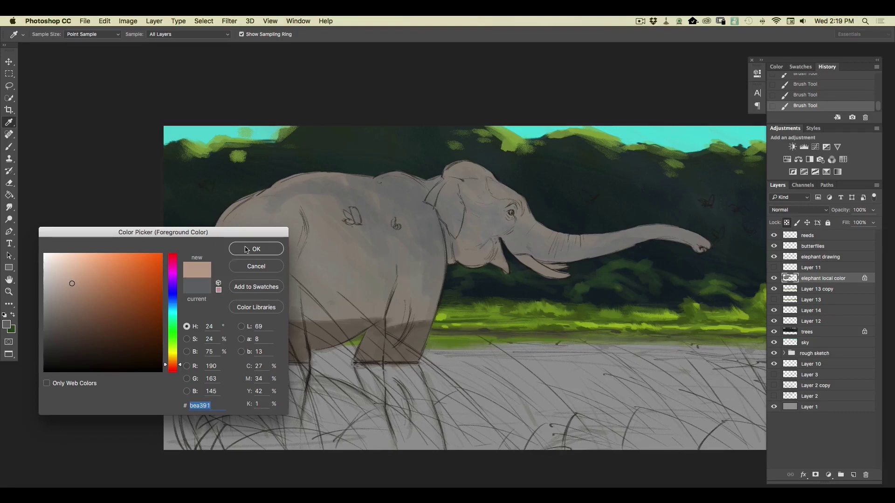
pyautogui.click(49, 35)
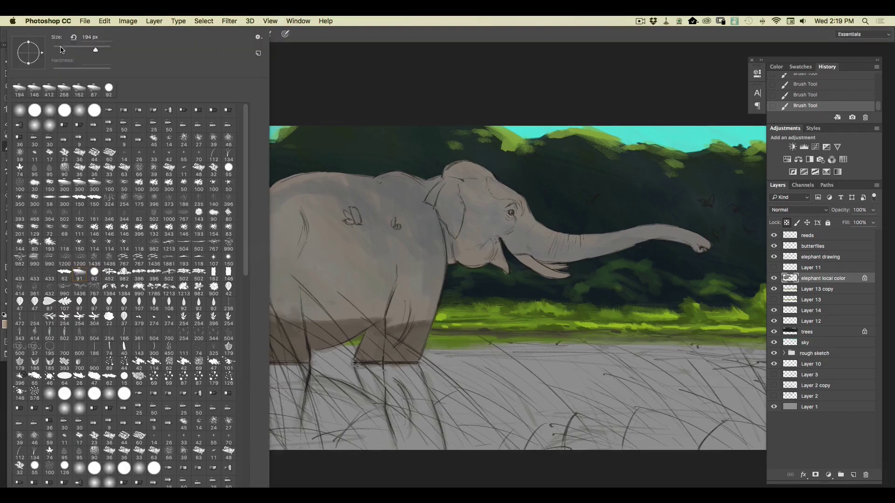
pyautogui.click(77, 48)
pyautogui.click(364, 76)
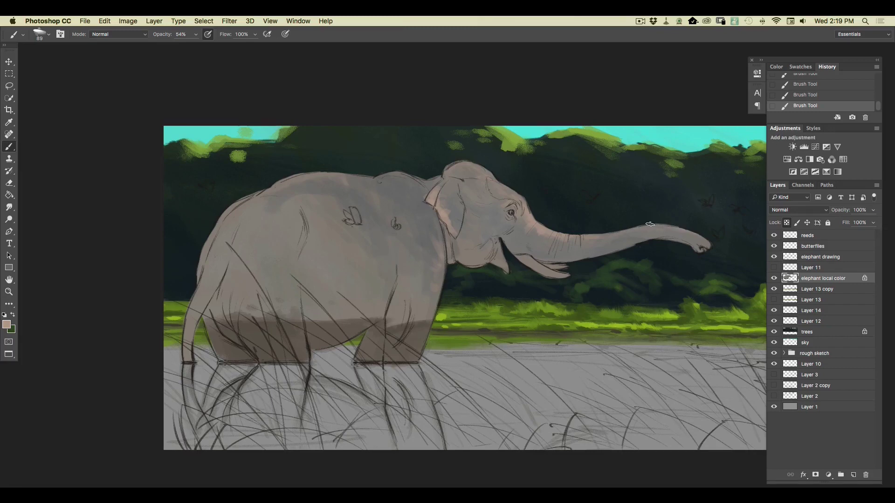
# Step: Enlarge the brush to 191 px and brush muted warm greys of hue 24°, including #7c6f66, over the flank and belly
pyautogui.press('super+minus')
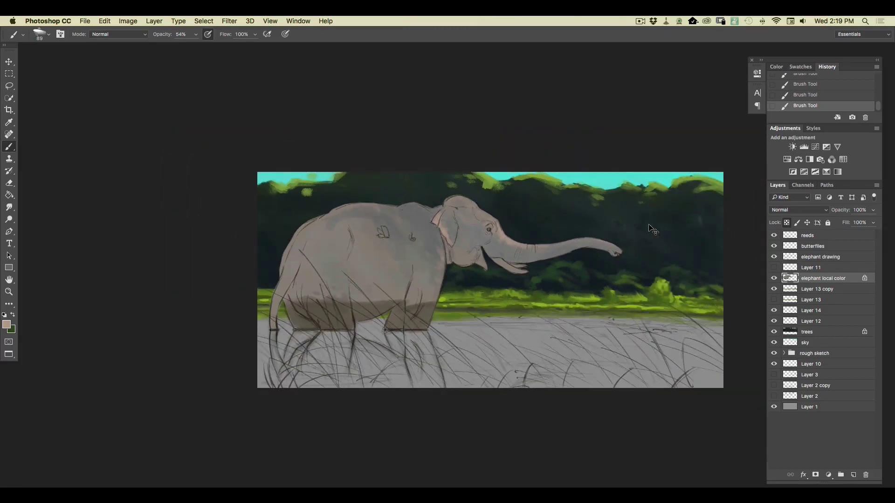
pyautogui.press('super+plus')
pyautogui.click(6, 325)
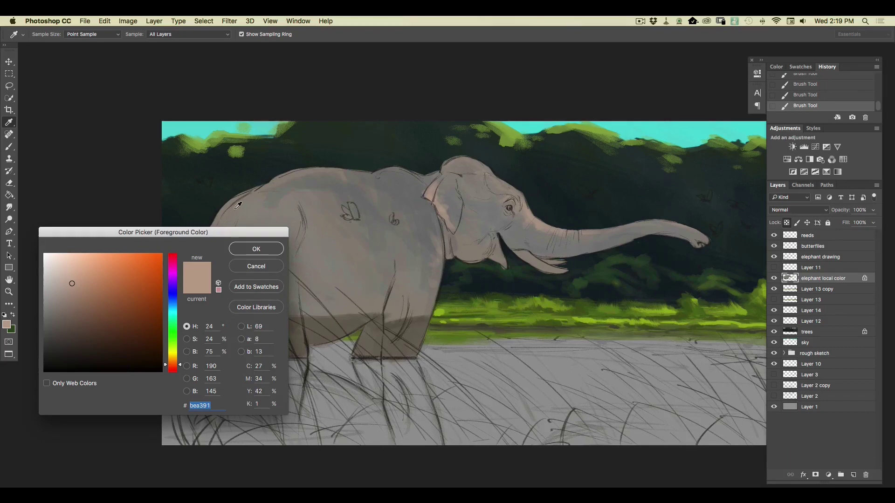
pyautogui.click(54, 310)
pyautogui.click(257, 246)
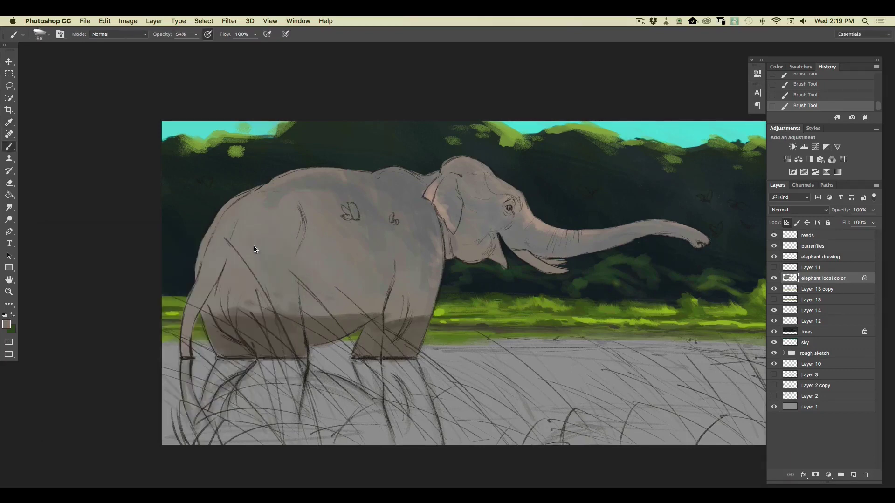
pyautogui.rightClick(68, 51)
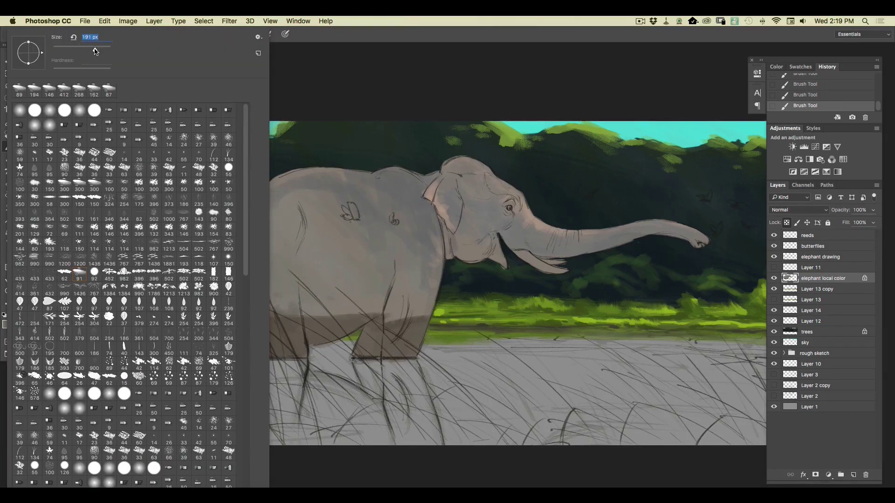
pyautogui.click(347, 237)
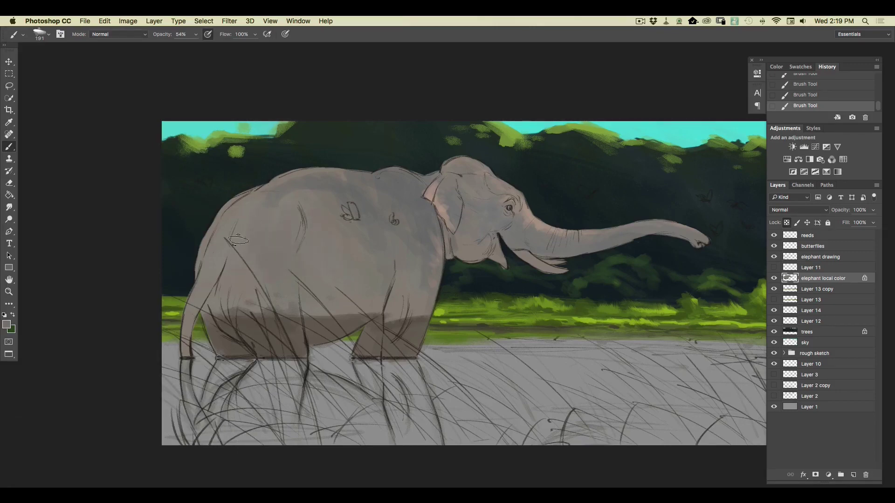
pyautogui.click(7, 324)
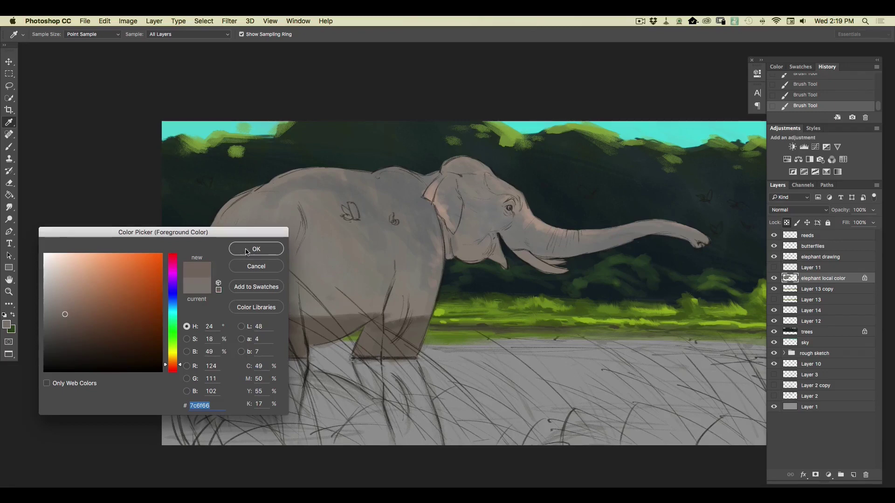
pyautogui.click(247, 250)
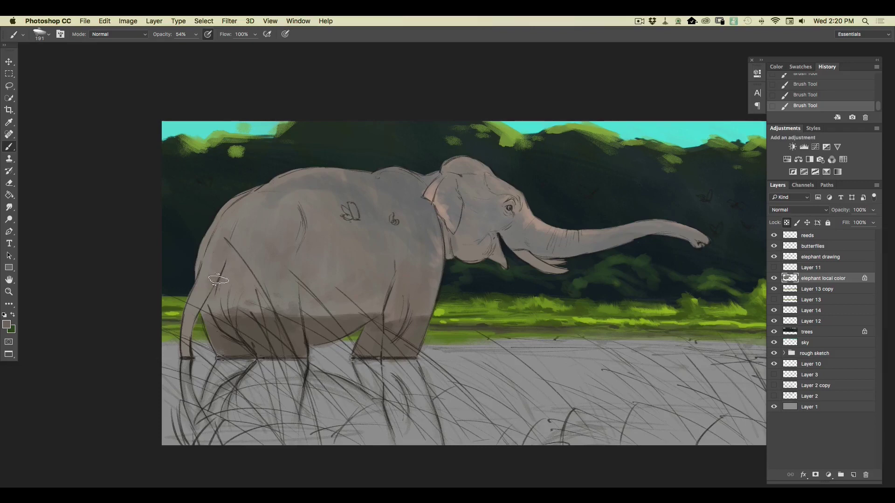
# Step: Set the foreground to cool dark grey #626366 and brush it over the elephant's rump and down the tail
pyautogui.click(7, 324)
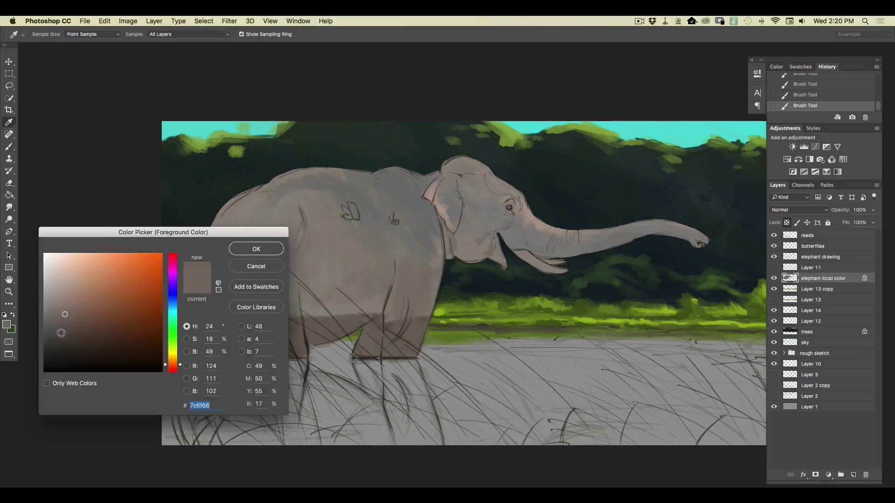
pyautogui.click(47, 322)
pyautogui.click(174, 301)
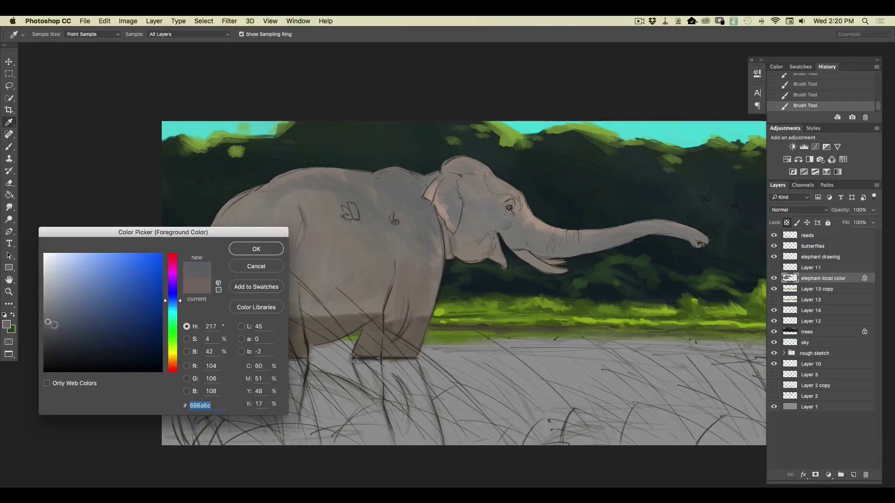
pyautogui.click(257, 249)
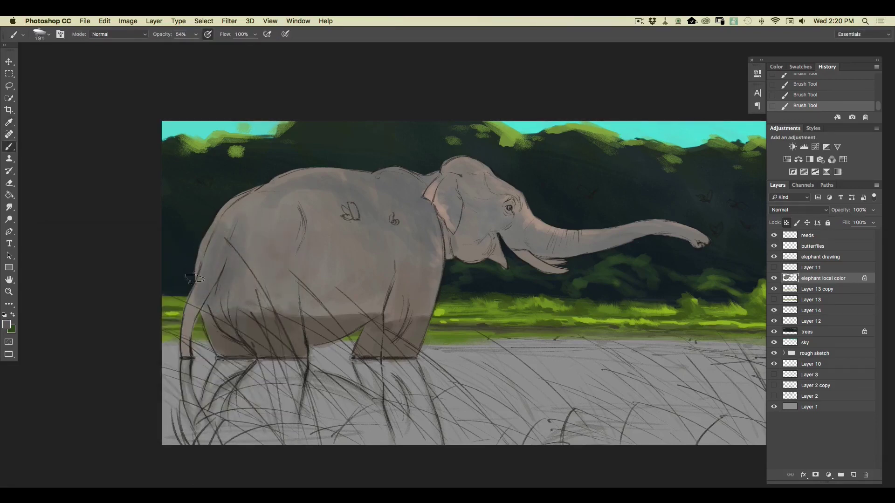
pyautogui.moveTo(188, 300); pyautogui.dragTo(184, 355)
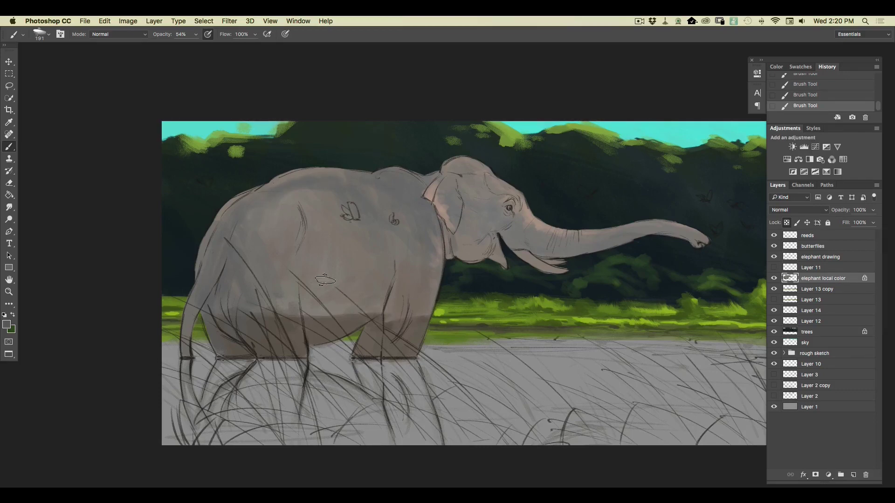
# Step: Change the foreground to a lighter, faintly yellowish grey and brush it softly over the flank and belly
pyautogui.click(8, 325)
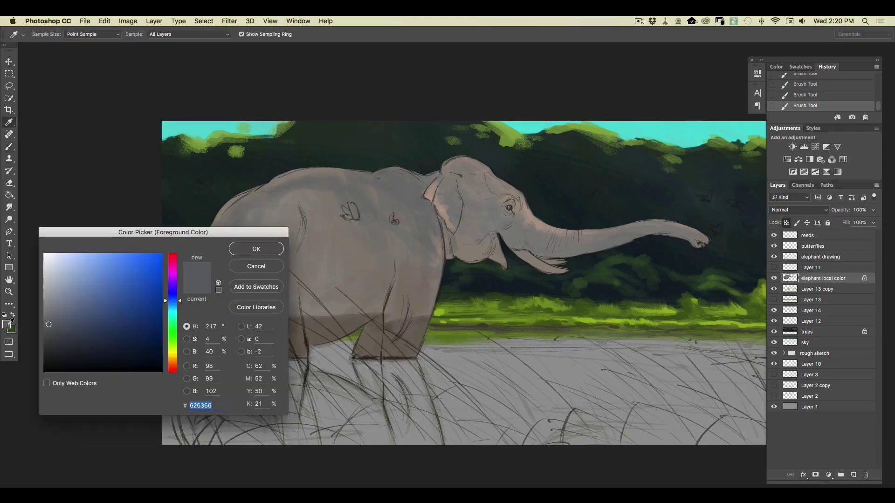
pyautogui.click(171, 358)
pyautogui.click(236, 267)
pyautogui.press('b')
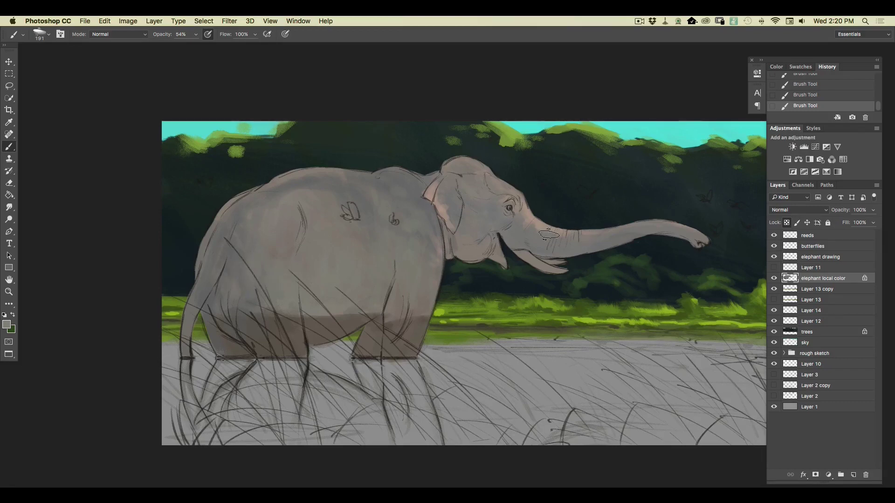
# Step: Set the foreground to warm reddish grey #8b7b72 and brush subtle warm variation over the elephant's body
pyautogui.click(7, 325)
pyautogui.moveTo(62, 299); pyautogui.dragTo(65, 307)
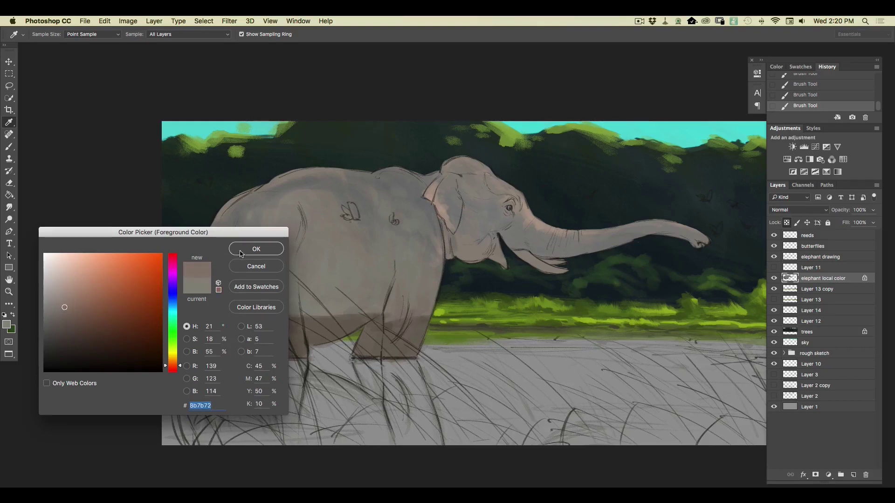
pyautogui.click(256, 249)
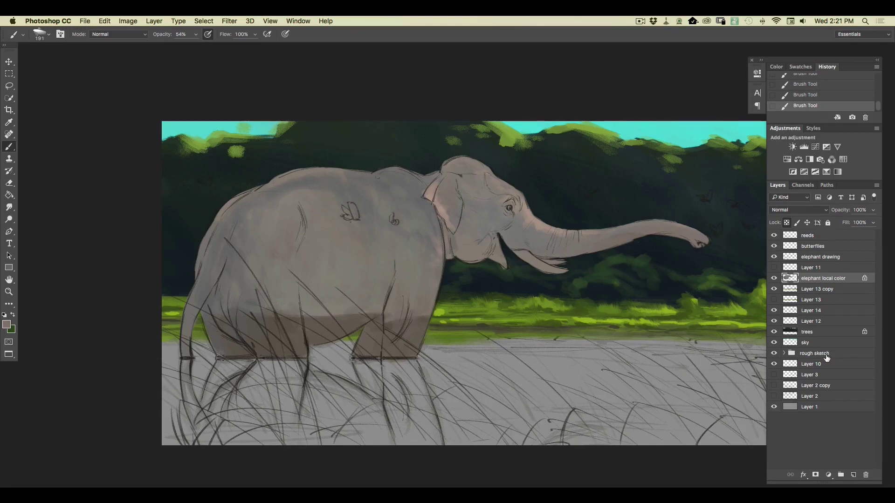
# Step: Create a new layer named water directly above Layer 13 copy
pyautogui.click(811, 292)
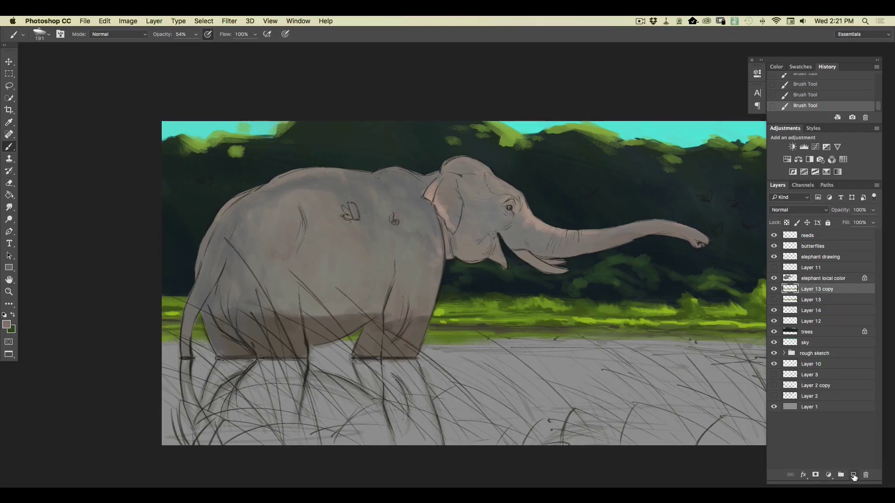
pyautogui.click(852, 476)
pyautogui.doubleClick(805, 290)
pyautogui.write('water')
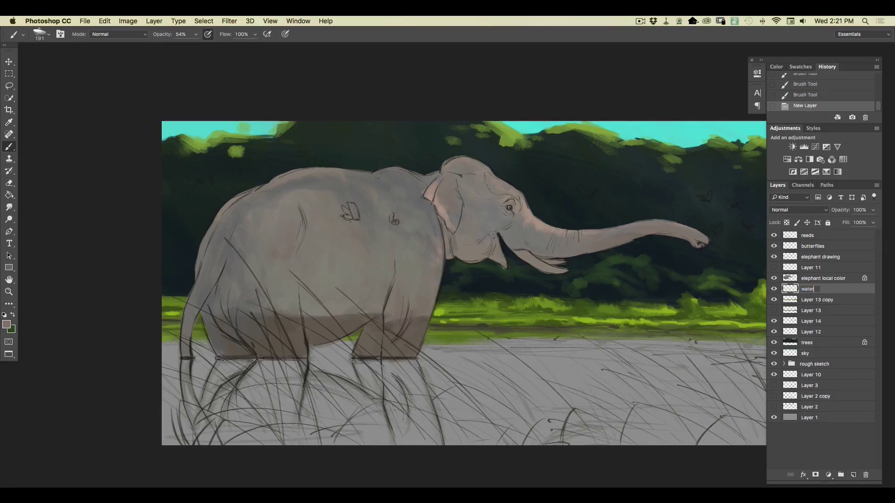
pyautogui.press('Return')
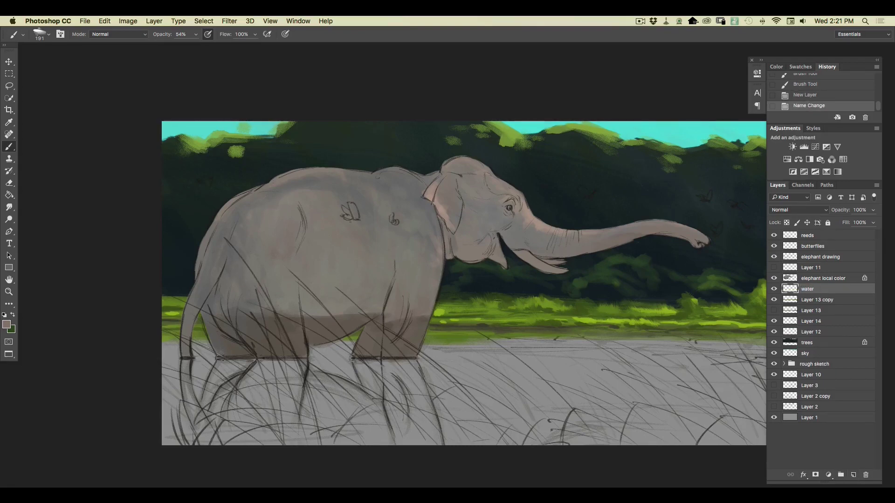
pyautogui.click(7, 324)
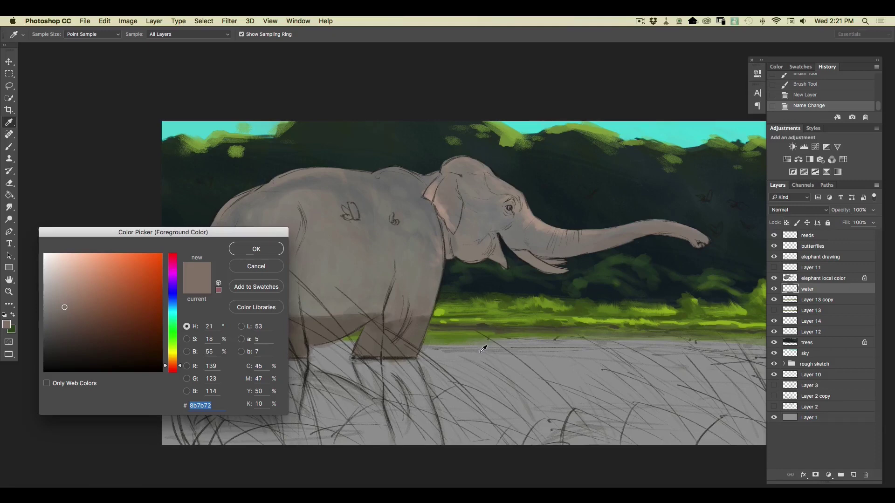
pyautogui.click(256, 266)
pyautogui.press('b')
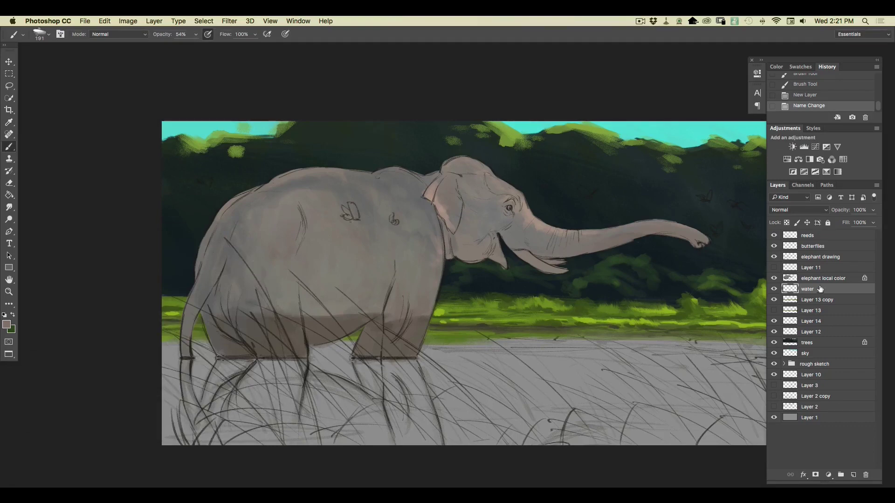
# Step: Delete the empty water layer
pyautogui.moveTo(822, 290); pyautogui.dragTo(865, 476)
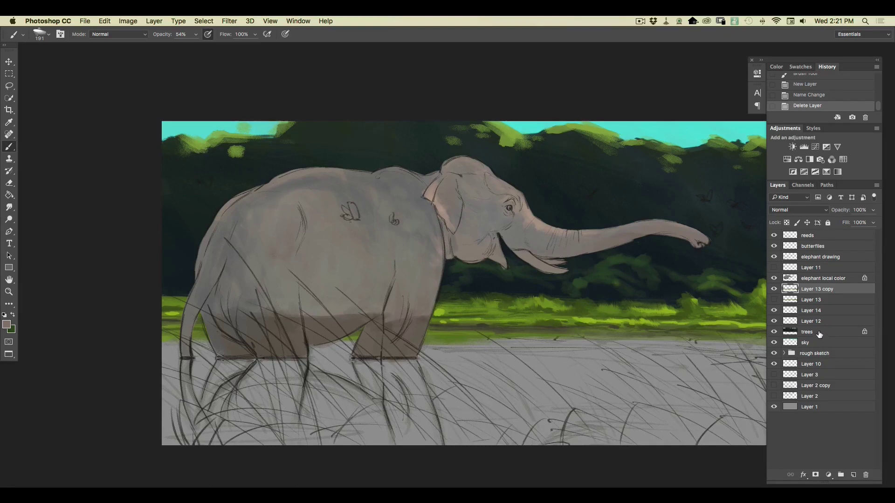
# Step: Duplicate the trees layer
pyautogui.moveTo(819, 334); pyautogui.dragTo(853, 476)
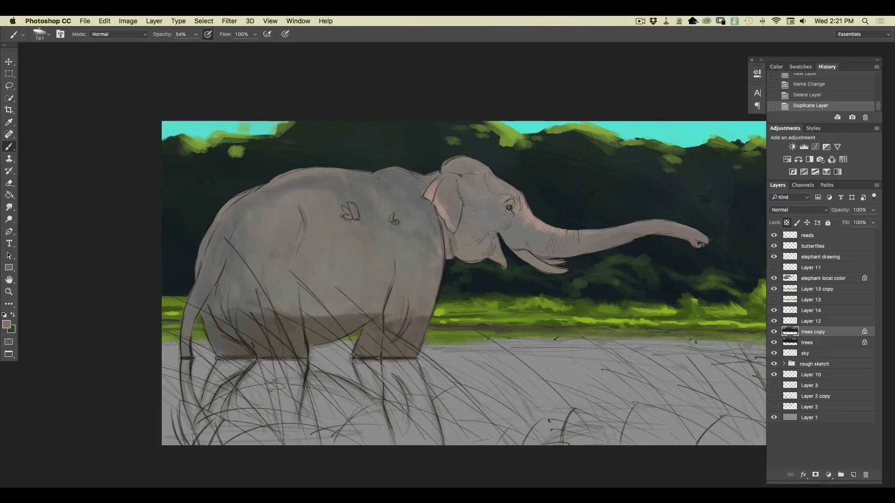
# Step: Flip the trees copy layer vertically and move it down below the bank to form the trees' reflection in the water
pyautogui.click(103, 21)
pyautogui.moveTo(131, 220)
pyautogui.click(233, 334)
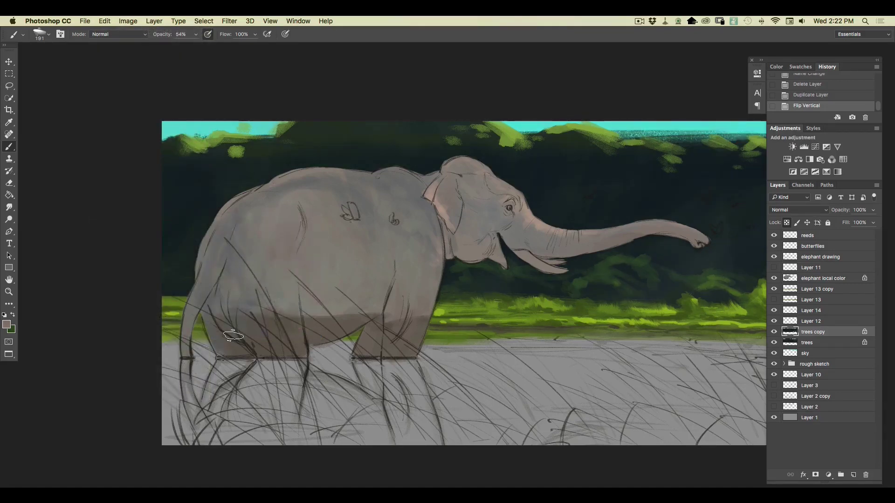
pyautogui.press('v')
pyautogui.moveTo(468, 269); pyautogui.dragTo(452, 459)
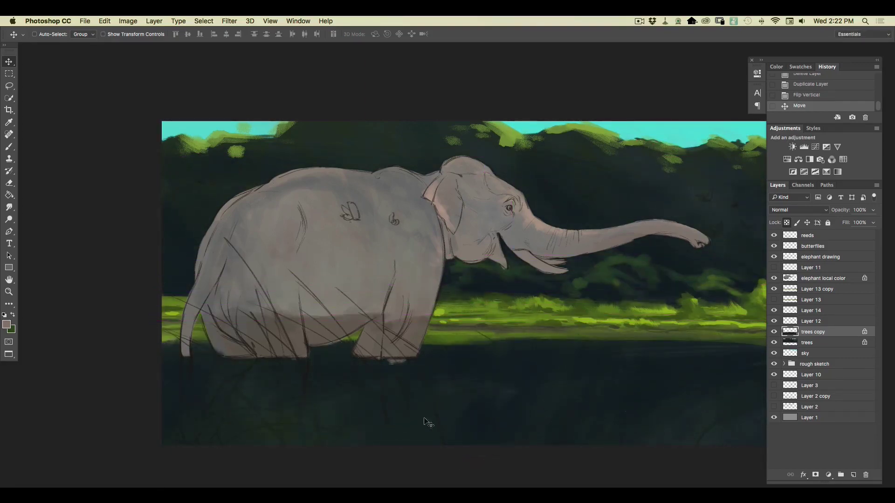
pyautogui.moveTo(415, 457); pyautogui.dragTo(416, 450)
pyautogui.press('super+minus')
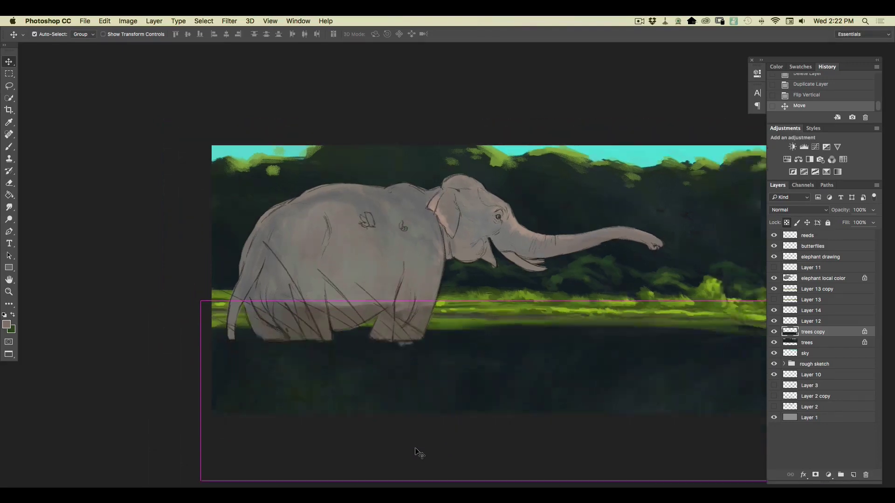
pyautogui.moveTo(415, 403); pyautogui.dragTo(427, 405)
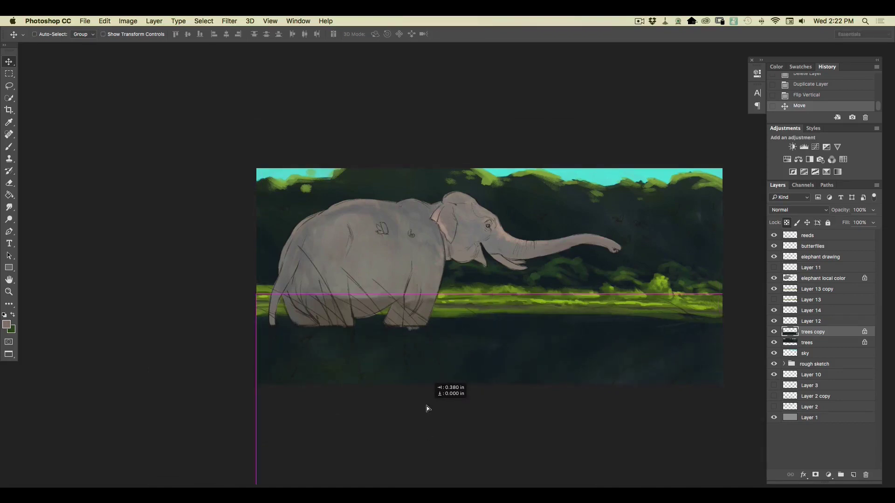
pyautogui.moveTo(426, 407); pyautogui.dragTo(426, 406)
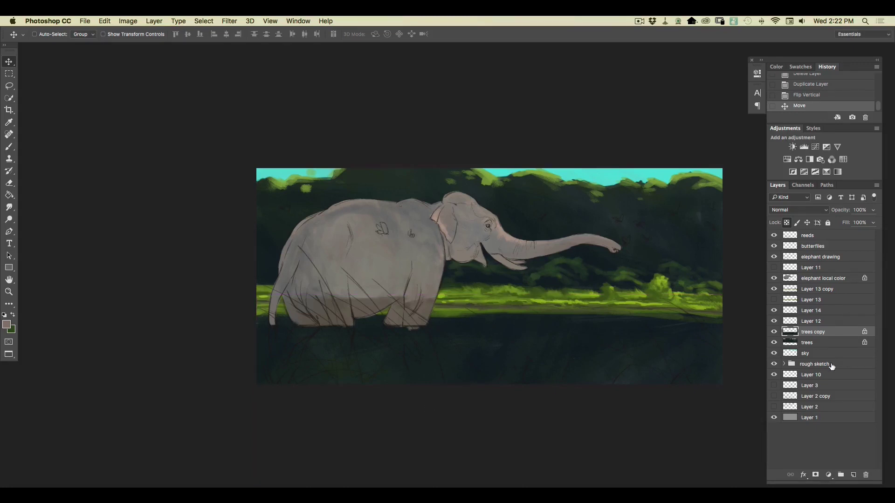
# Step: Toggle Layer 14's visibility to check its content and duplicate the layer
pyautogui.click(774, 311)
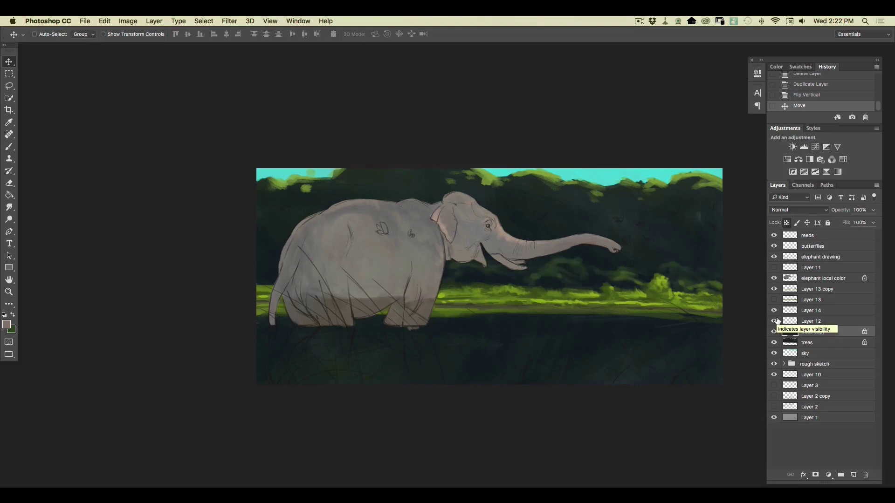
pyautogui.click(774, 312)
pyautogui.click(773, 312)
pyautogui.moveTo(824, 312); pyautogui.dragTo(854, 474)
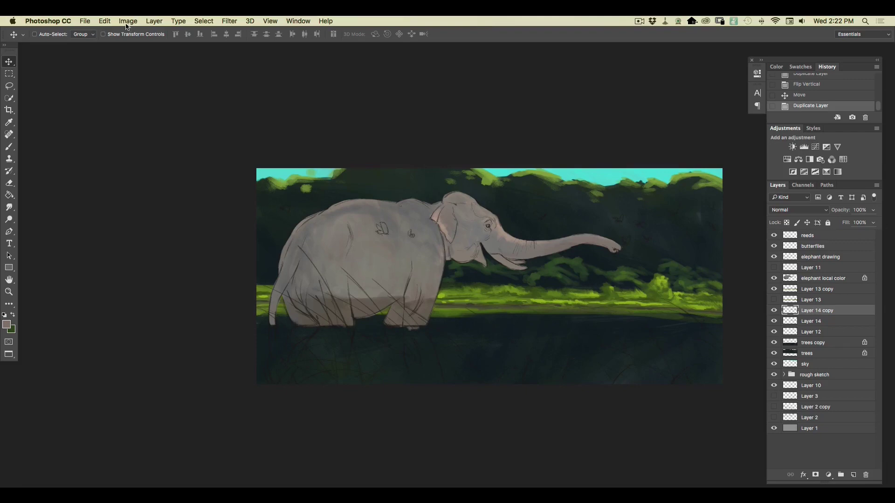
# Step: Flip Layer 14 copy vertically and move it straight down into the water as the bushes' reflection
pyautogui.click(103, 21)
pyautogui.moveTo(119, 221)
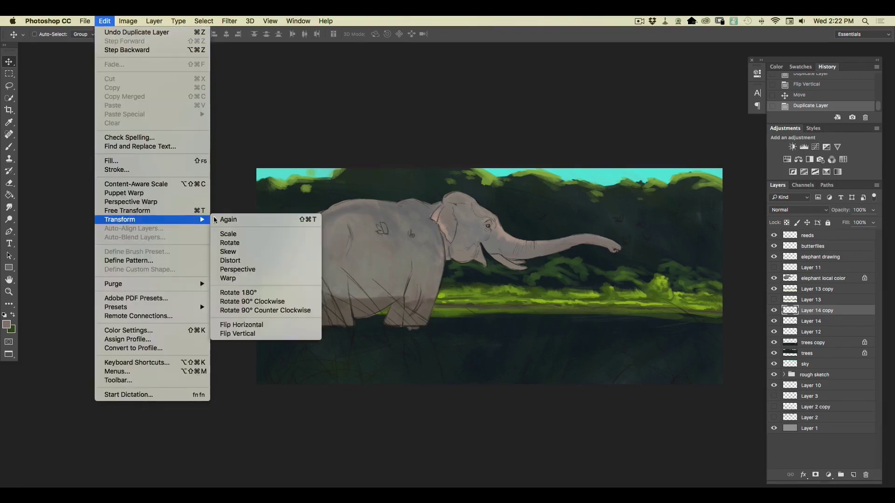
pyautogui.click(228, 334)
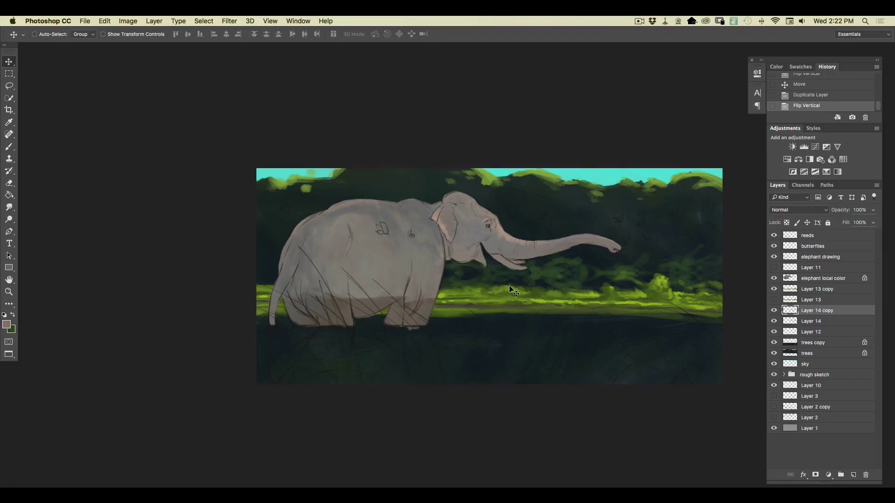
pyautogui.moveTo(507, 288); pyautogui.dragTo(507, 340)
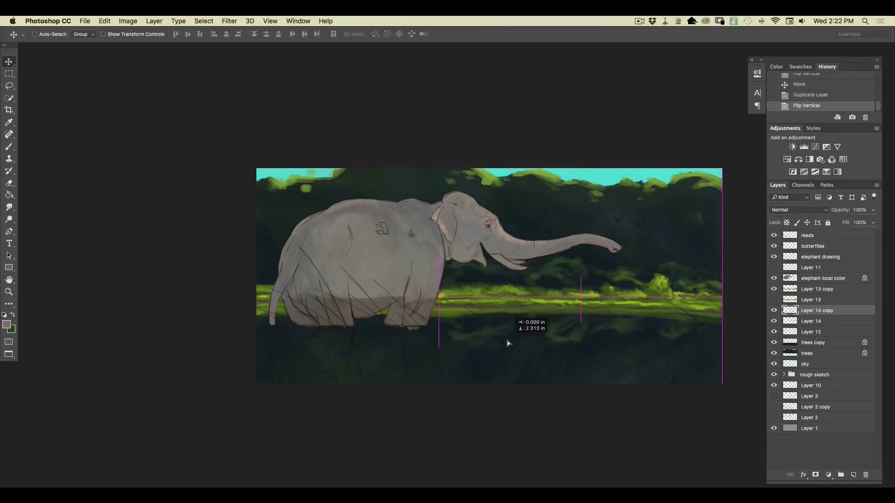
pyautogui.moveTo(508, 343); pyautogui.dragTo(508, 346)
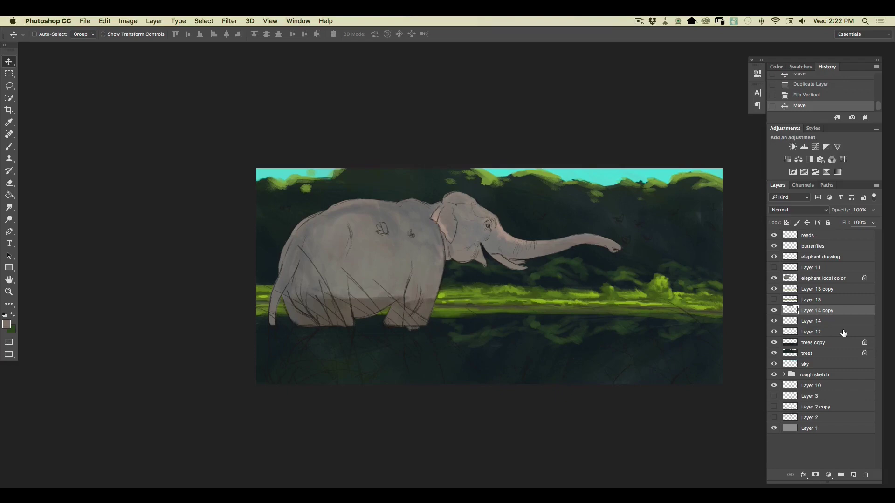
# Step: Duplicate the bright grass bank layer, Layer 13 copy, and flip the duplicate vertically
pyautogui.click(774, 290)
pyautogui.click(774, 289)
pyautogui.moveTo(825, 290); pyautogui.dragTo(853, 475)
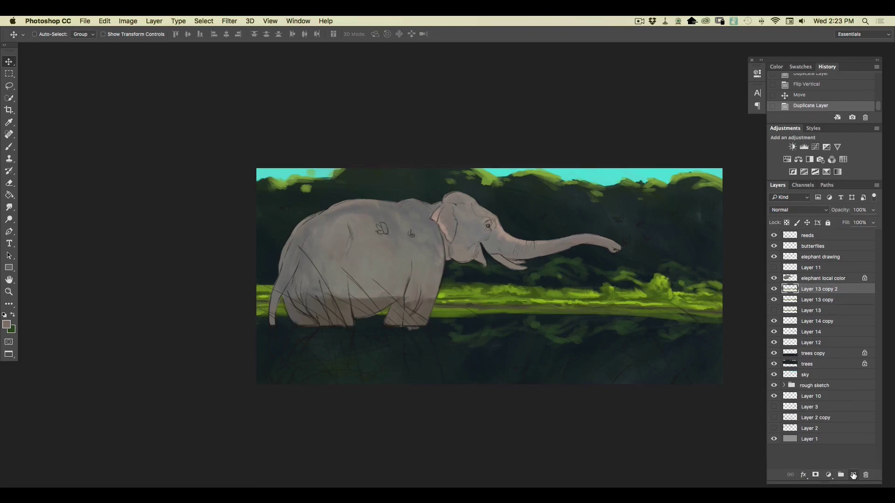
pyautogui.click(127, 21)
pyautogui.moveTo(105, 22)
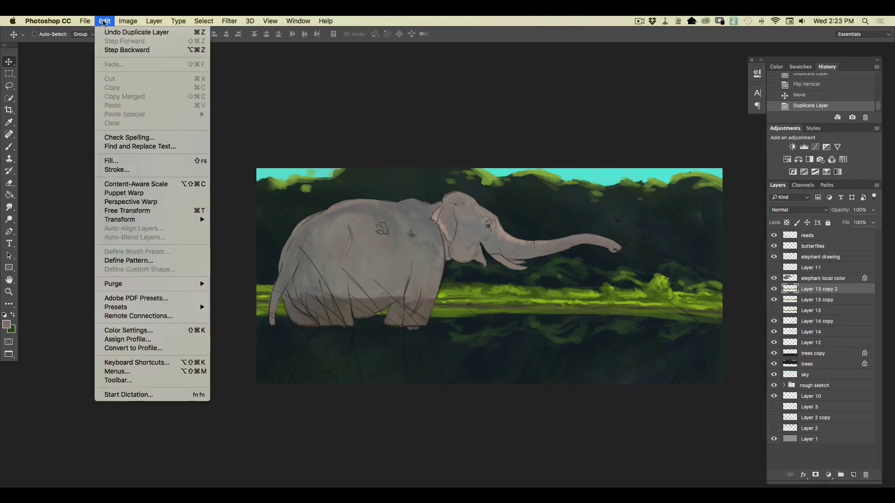
pyautogui.moveTo(124, 220)
pyautogui.click(229, 334)
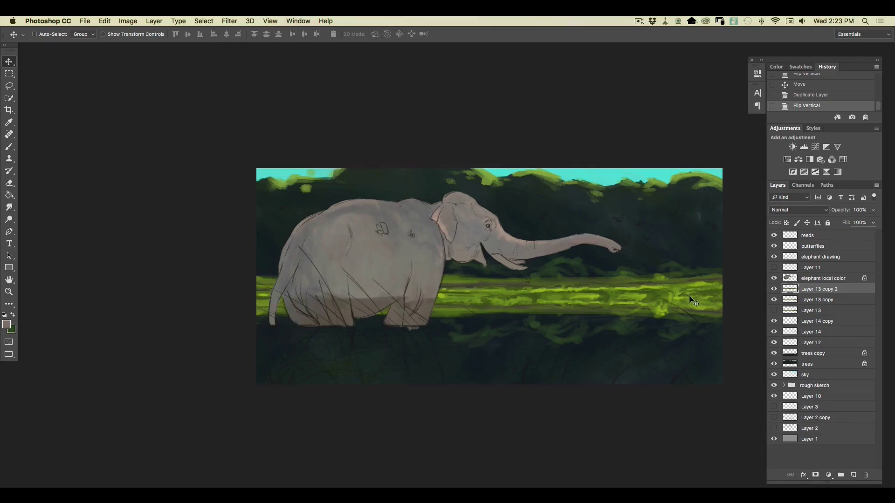
# Step: Place Layer 13 copy 2 beneath Layer 13 copy and move it down to mirror the grass bank in the water
pyautogui.moveTo(813, 291); pyautogui.dragTo(814, 308)
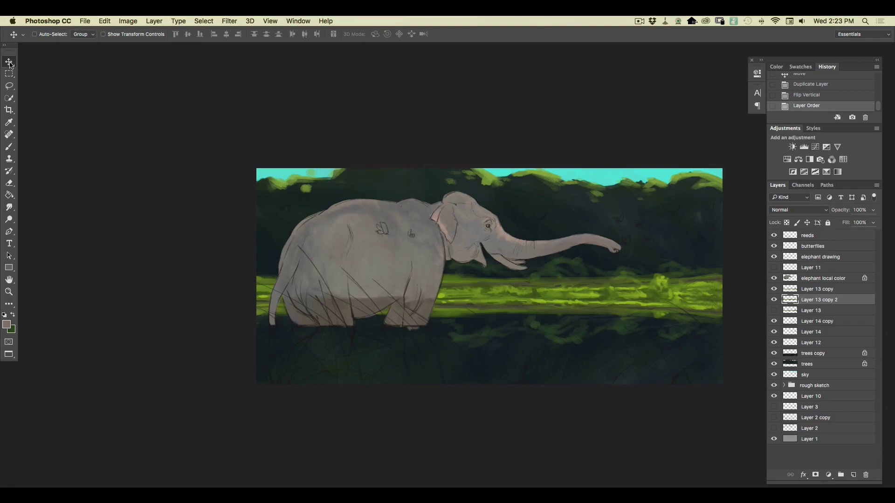
pyautogui.moveTo(541, 321); pyautogui.dragTo(538, 338)
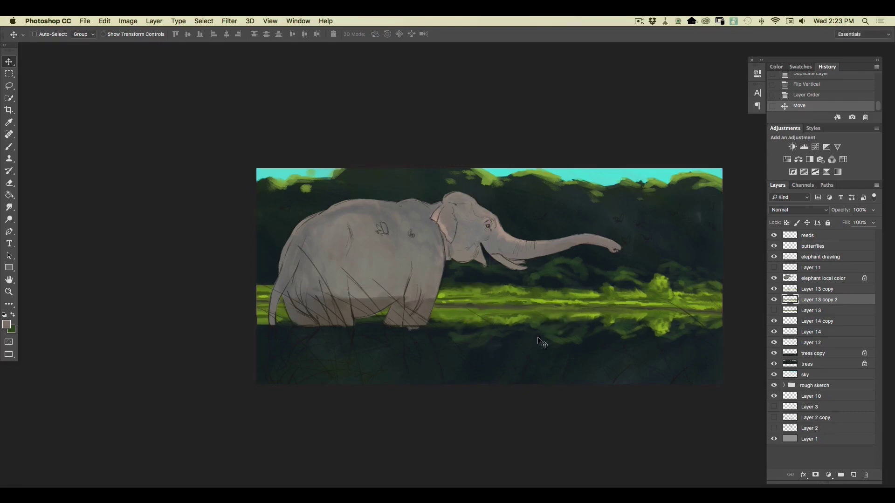
pyautogui.moveTo(516, 335); pyautogui.dragTo(509, 339)
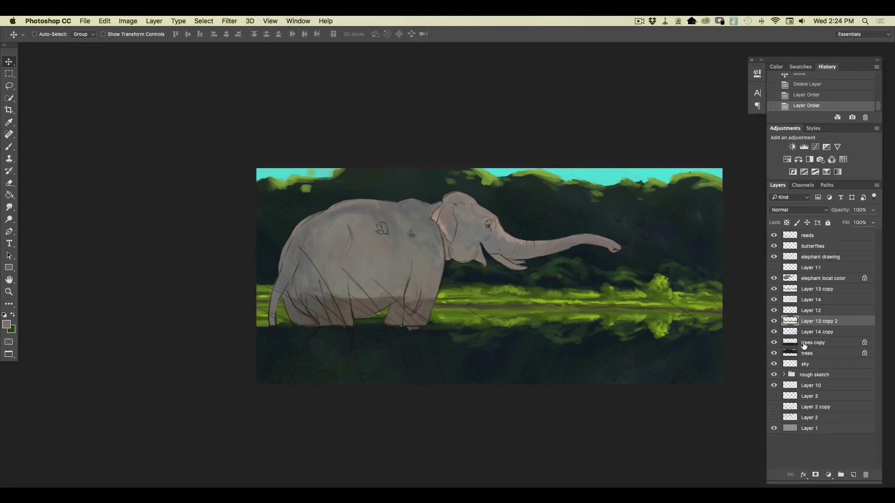
# Step: Merge Layer 13 copy 2, Layer 14 copy and trees copy into a single reflection layer
pyautogui.keyDown('shift'); pyautogui.click(804, 344); pyautogui.keyUp('shift')
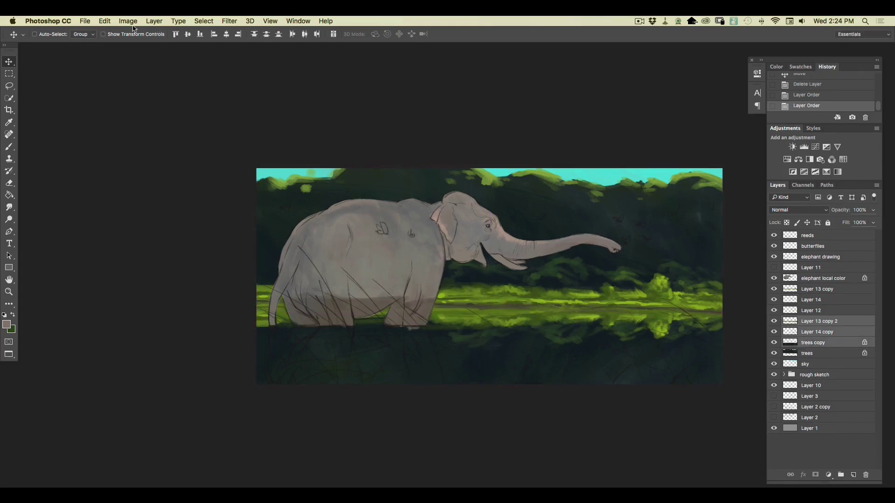
pyautogui.click(155, 21)
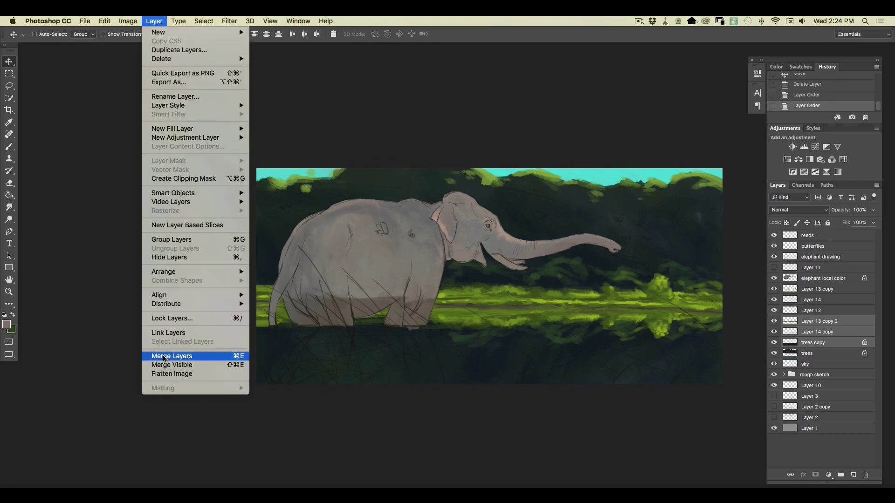
pyautogui.click(161, 355)
# Step: Compare the painting with the merged reflection layer hidden and shown
pyautogui.click(775, 323)
pyautogui.click(775, 323)
pyautogui.click(774, 324)
pyautogui.click(775, 325)
pyautogui.click(775, 326)
pyautogui.click(775, 326)
pyautogui.click(775, 322)
pyautogui.click(775, 325)
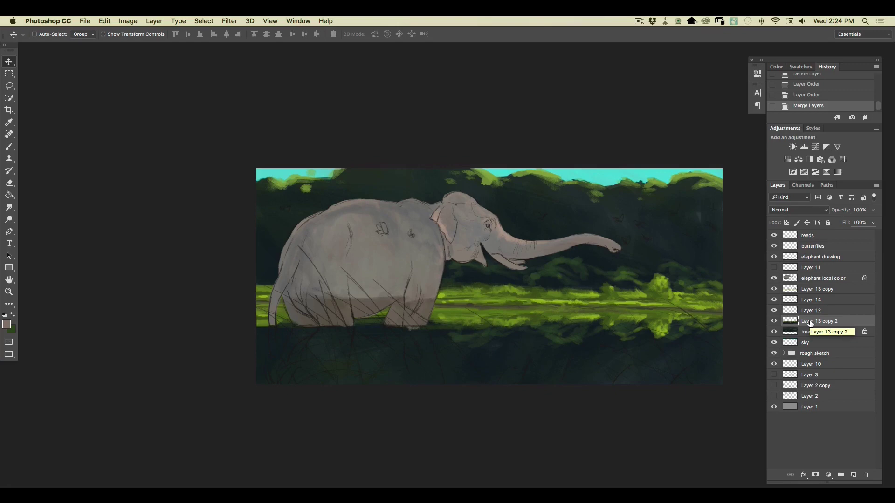
# Step: Darken the merged reflection layer with Hue/Saturation, setting Lightness to -26
pyautogui.click(128, 21)
pyautogui.moveTo(132, 48)
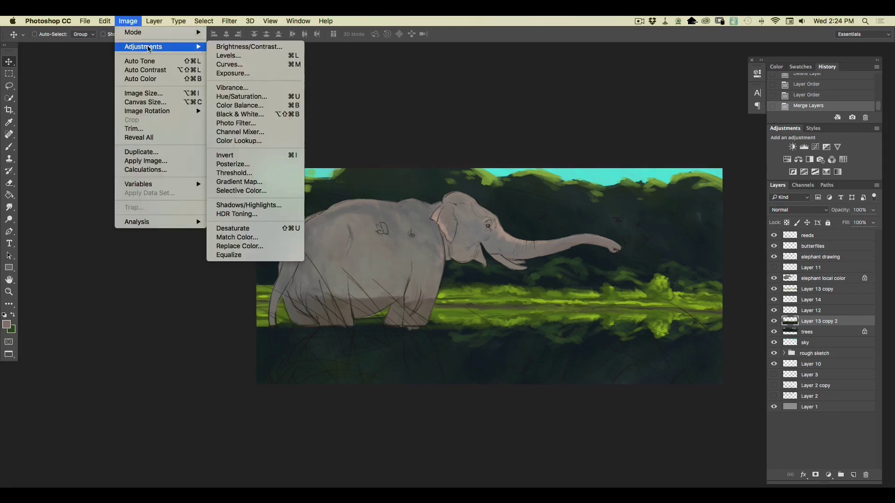
pyautogui.click(225, 99)
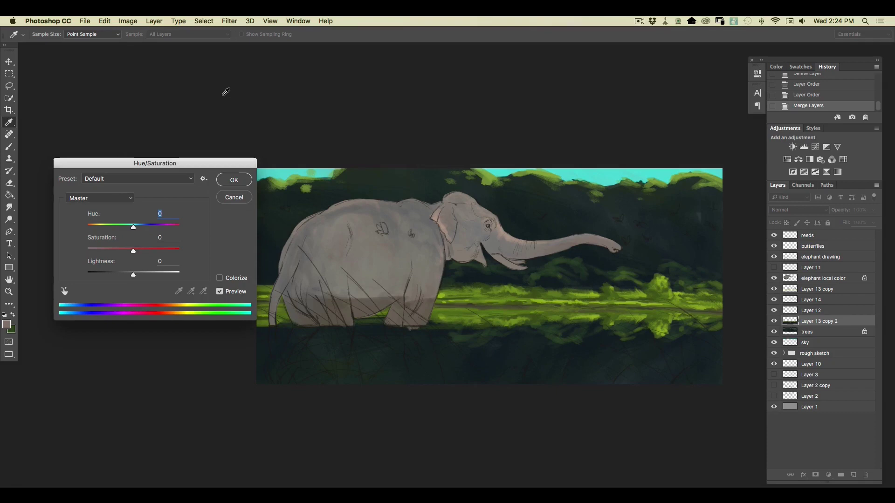
pyautogui.moveTo(133, 275); pyautogui.dragTo(122, 276)
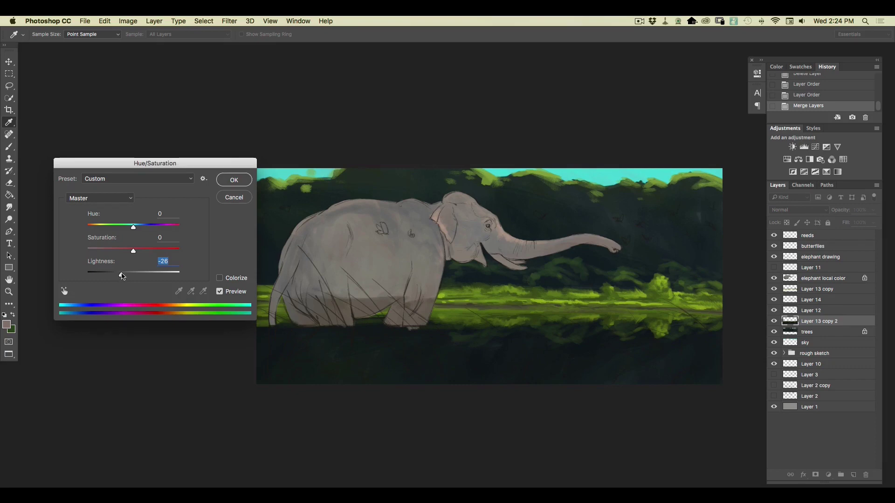
pyautogui.click(232, 182)
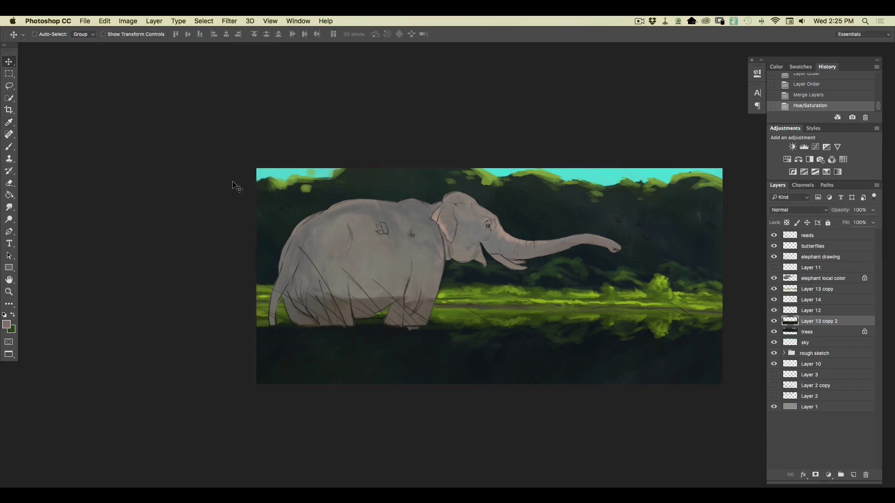
# Step: Apply a Motion Blur to the reflection layer with an angle of 90° and a distance of 86 pixels
pyautogui.click(229, 23)
pyautogui.moveTo(233, 133)
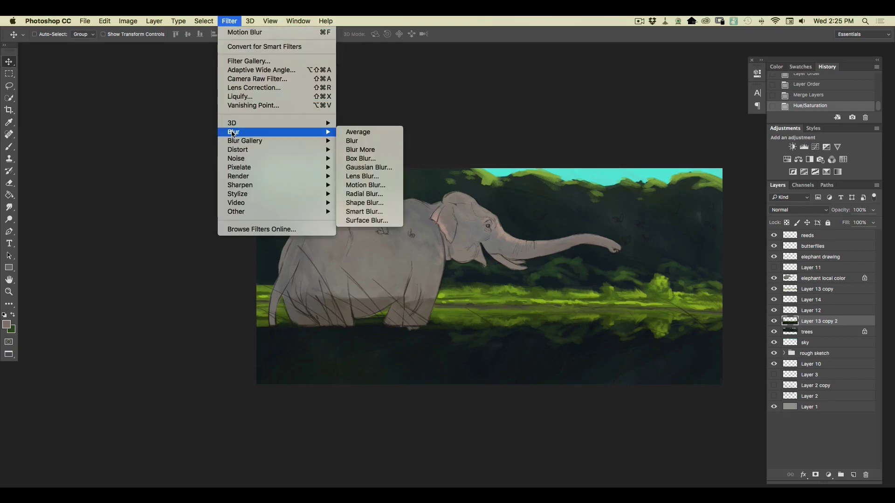
pyautogui.click(365, 185)
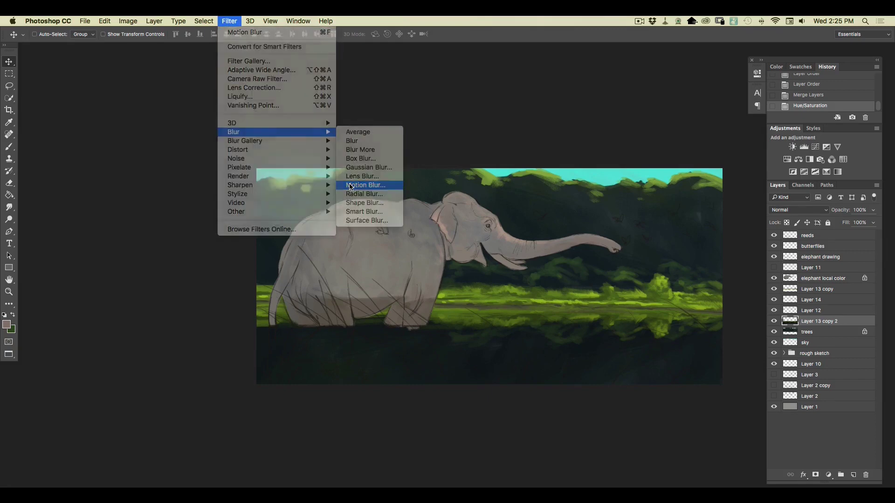
pyautogui.moveTo(405, 159); pyautogui.dragTo(114, 184)
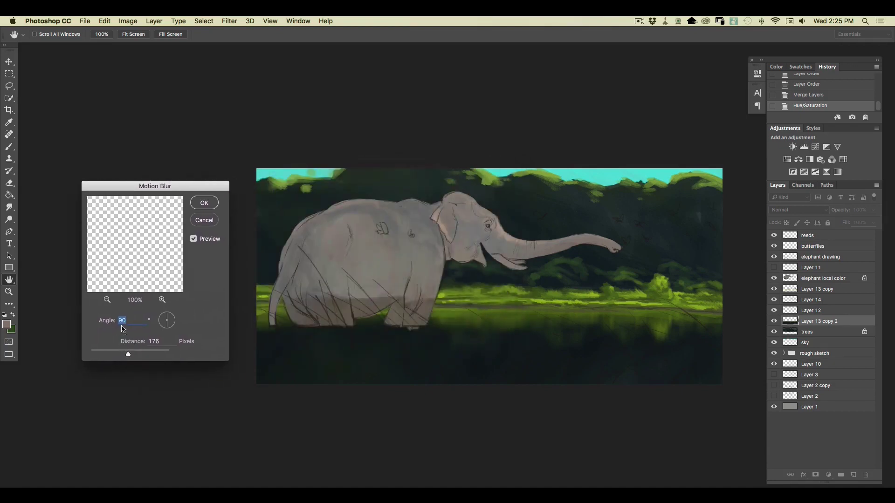
pyautogui.moveTo(129, 356); pyautogui.dragTo(122, 357)
pyautogui.moveTo(119, 355); pyautogui.dragTo(117, 355)
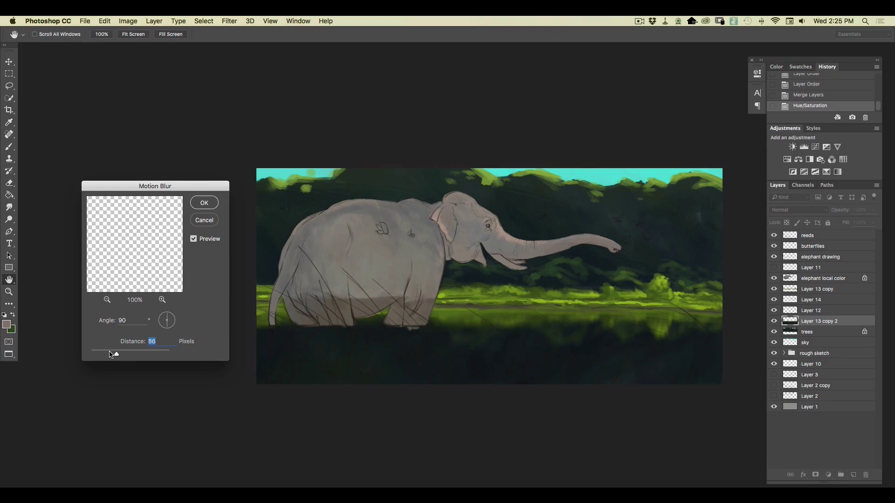
pyautogui.click(208, 203)
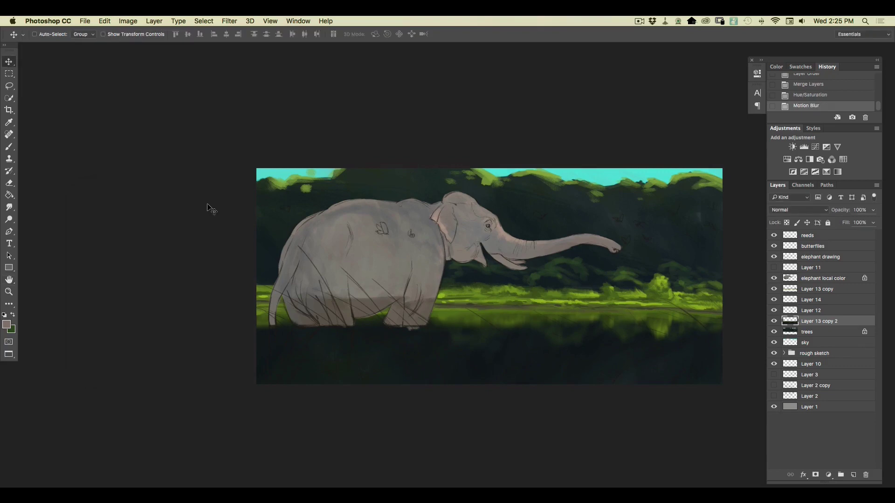
# Step: Duplicate the blurred reflection layer and hide the original, Layer 13 copy 2, as a backup
pyautogui.moveTo(830, 322); pyautogui.dragTo(853, 475)
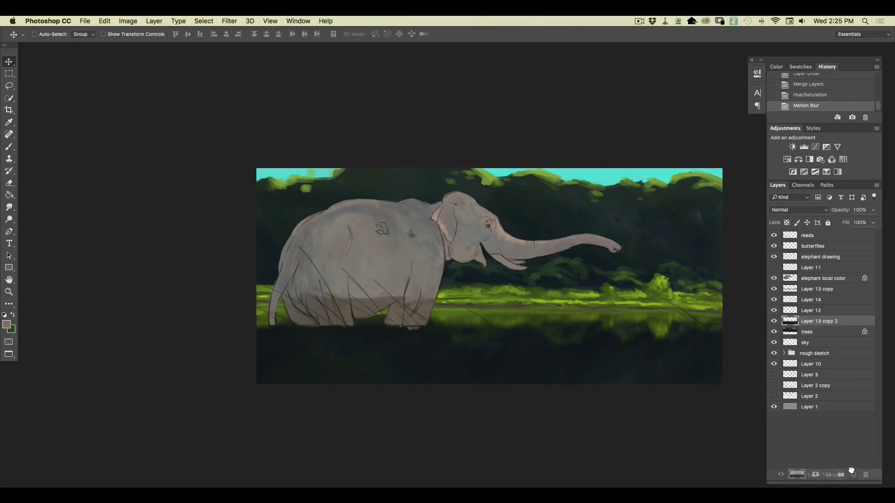
pyautogui.click(773, 332)
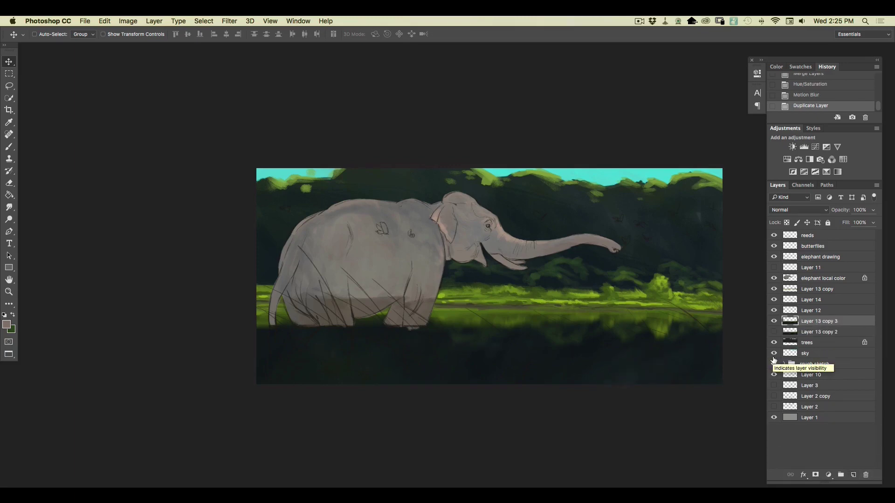
# Step: Set up the Smudge tool with a hard round brush at 47 px for working on the reflection
pyautogui.click(9, 208)
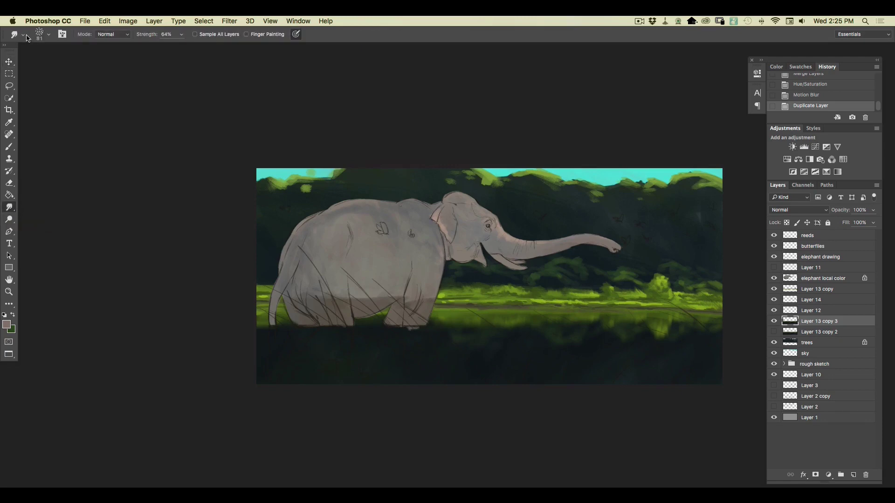
pyautogui.click(48, 36)
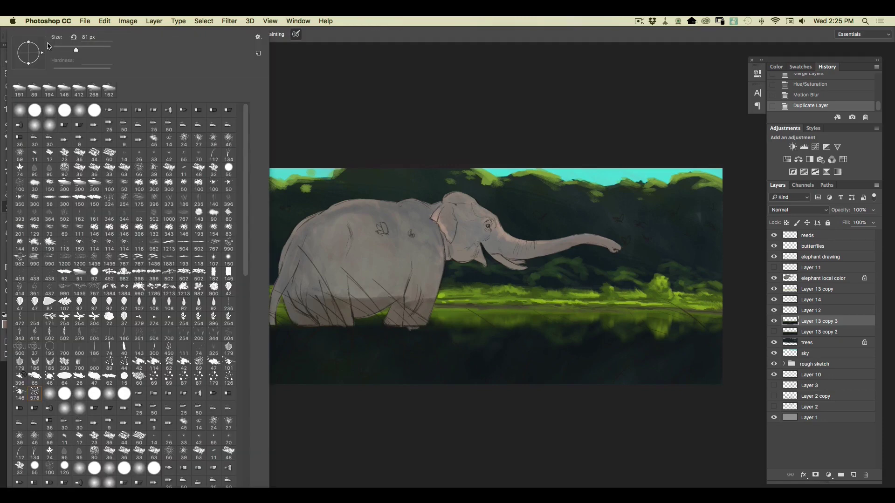
pyautogui.click(92, 275)
pyautogui.moveTo(79, 50); pyautogui.dragTo(62, 50)
pyautogui.click(307, 89)
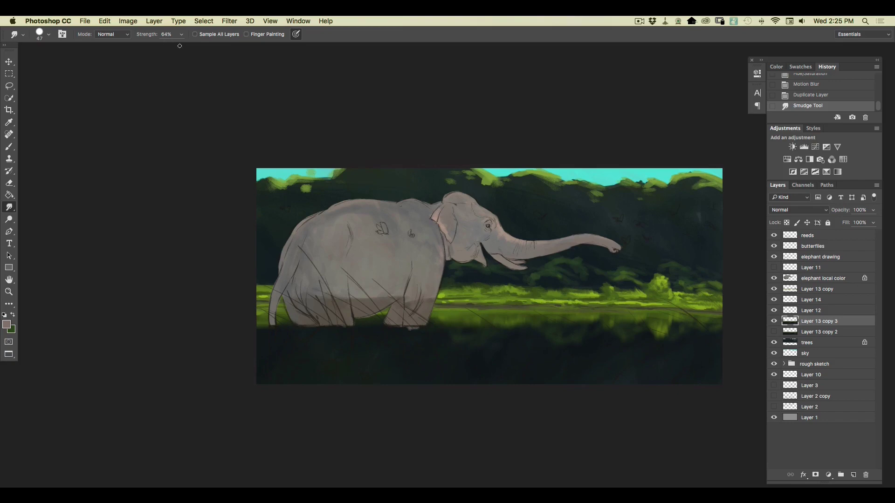
pyautogui.press('super+equal')
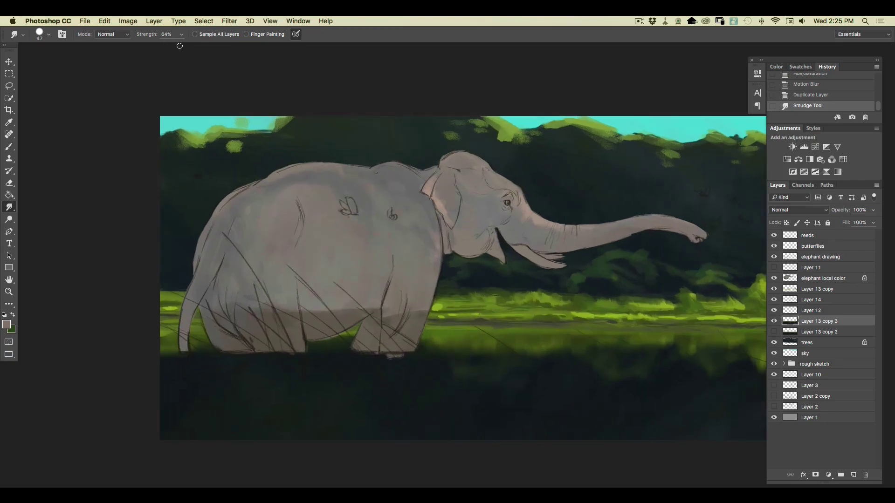
# Step: Smudge the bank's reflection along the water with a 38 px brush to break it into horizontal ripples
pyautogui.moveTo(257, 388); pyautogui.dragTo(126, 354)
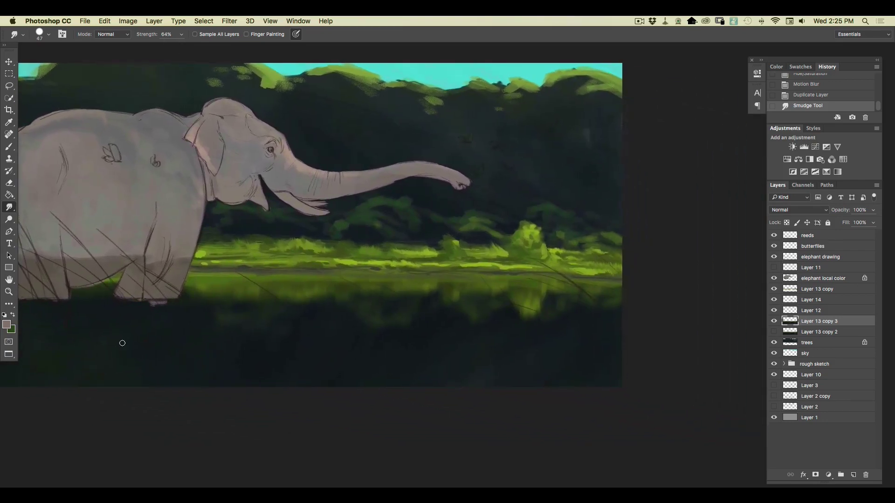
pyautogui.click(49, 37)
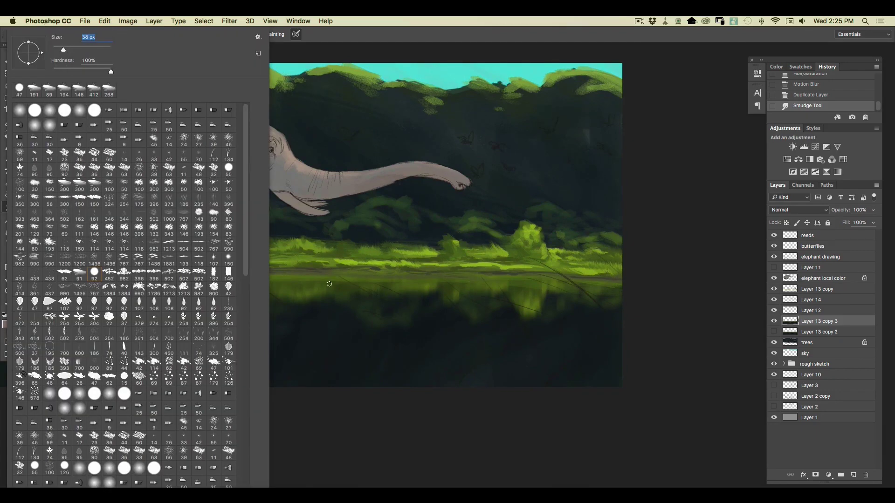
pyautogui.click(458, 422)
pyautogui.moveTo(237, 285)
pyautogui.mouseDown()
pyautogui.moveTo(280, 285)
pyautogui.moveTo(210, 290)
pyautogui.mouseUp()
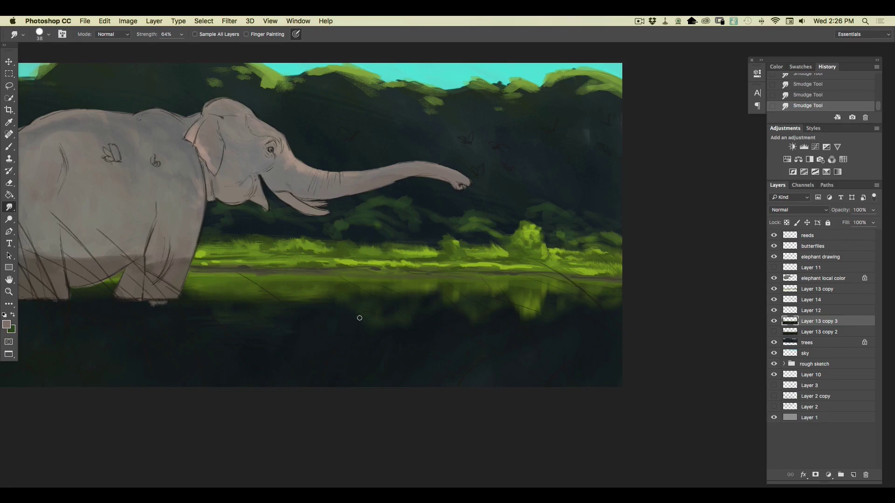
pyautogui.hscroll(5, 280, 386)
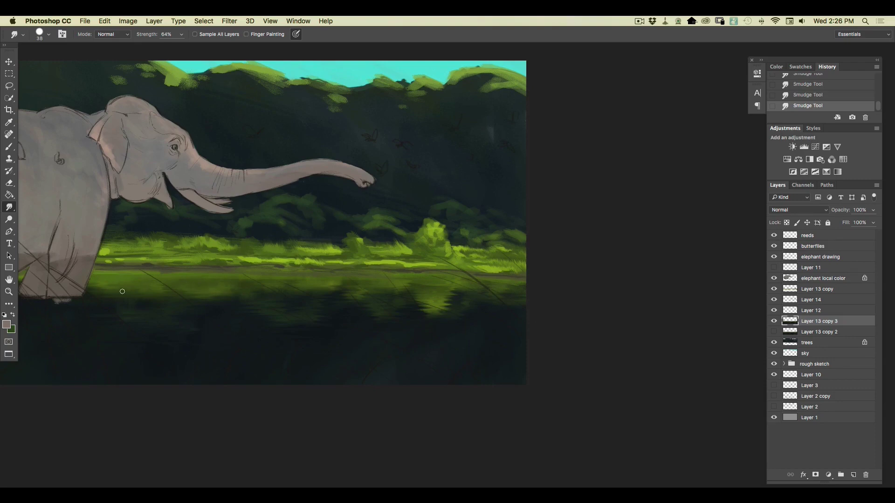
pyautogui.press('super+minus')
pyautogui.press('super+minus')
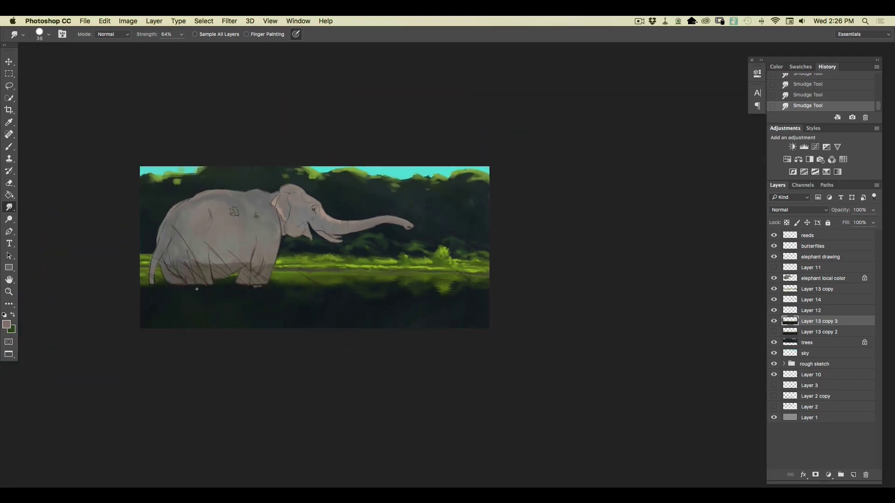
pyautogui.press('super+plus')
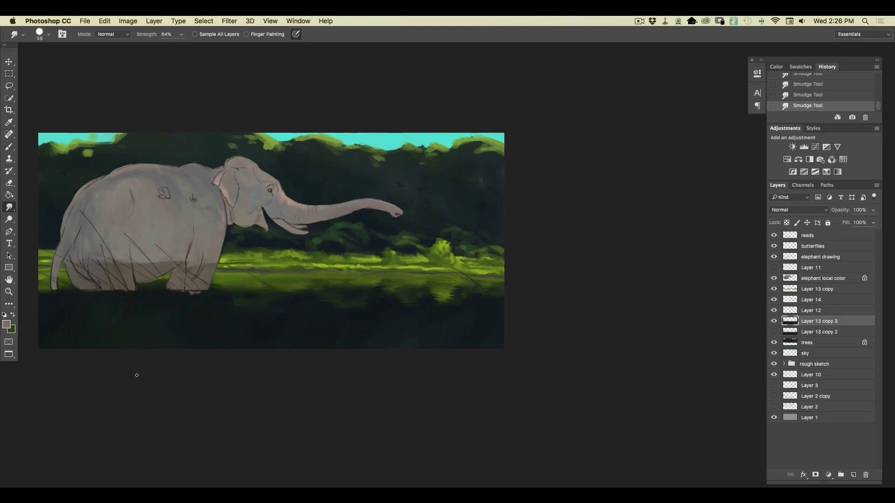
pyautogui.moveTo(152, 382); pyautogui.dragTo(287, 400)
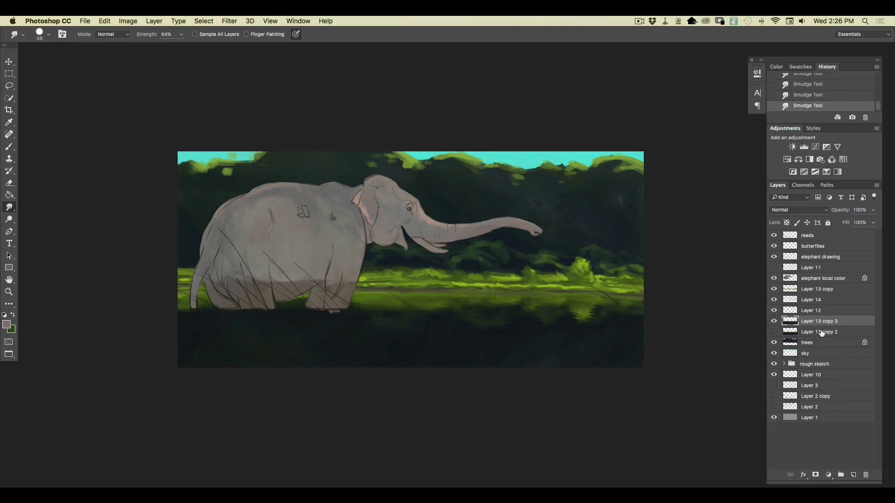
# Step: Add a new layer above the elephant local color layer and name it lily pads
pyautogui.click(810, 281)
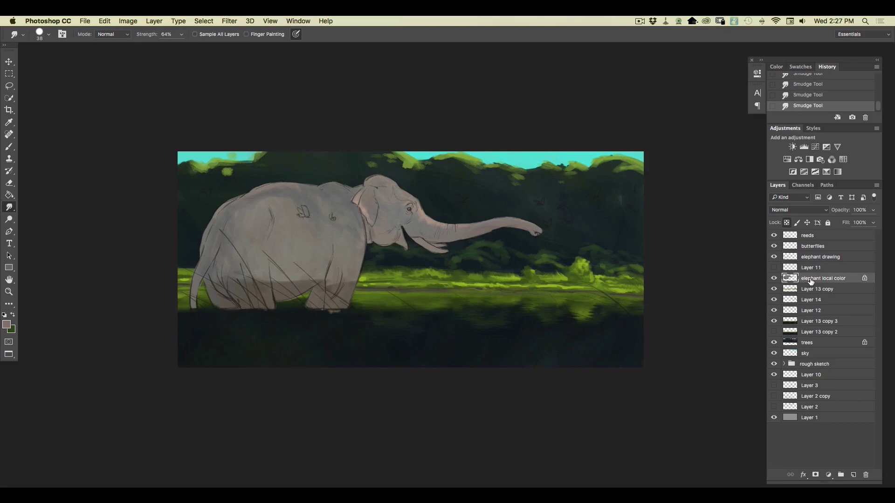
pyautogui.click(854, 475)
pyautogui.doubleClick(811, 278)
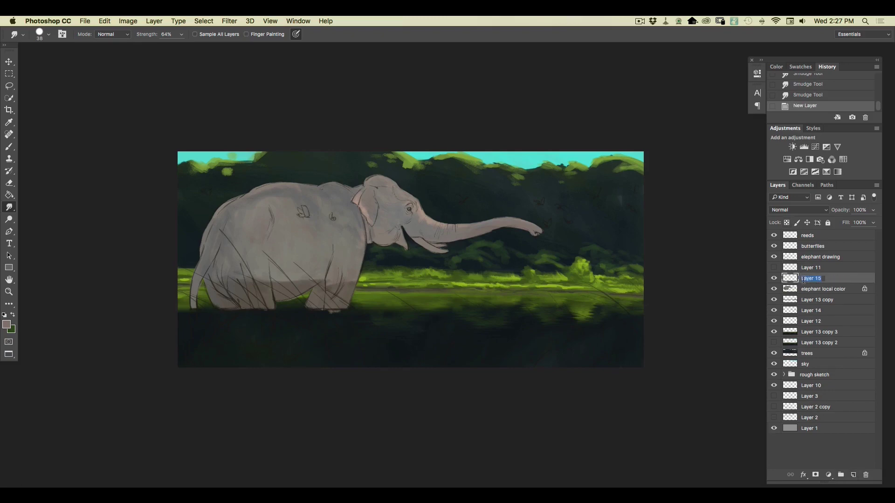
pyautogui.write('lily pads')
pyautogui.press('Return')
# Step: Set the foreground colour to the mid green #5b843a
pyautogui.click(7, 324)
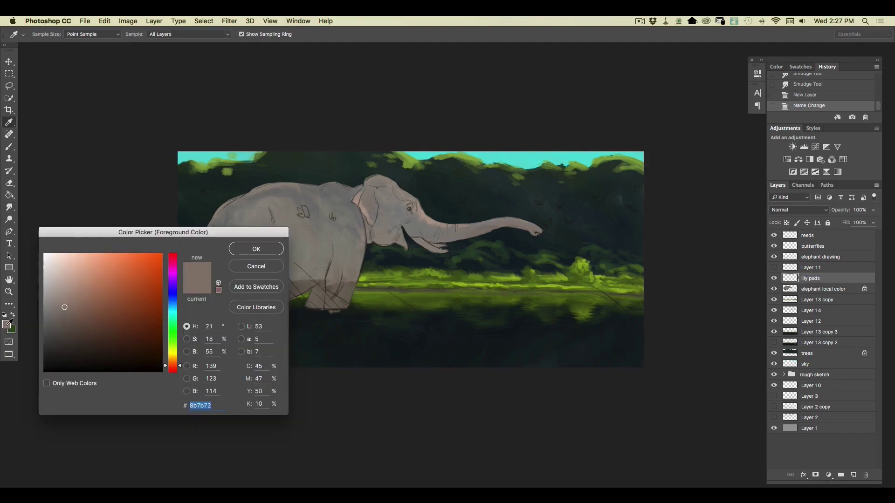
pyautogui.click(172, 349)
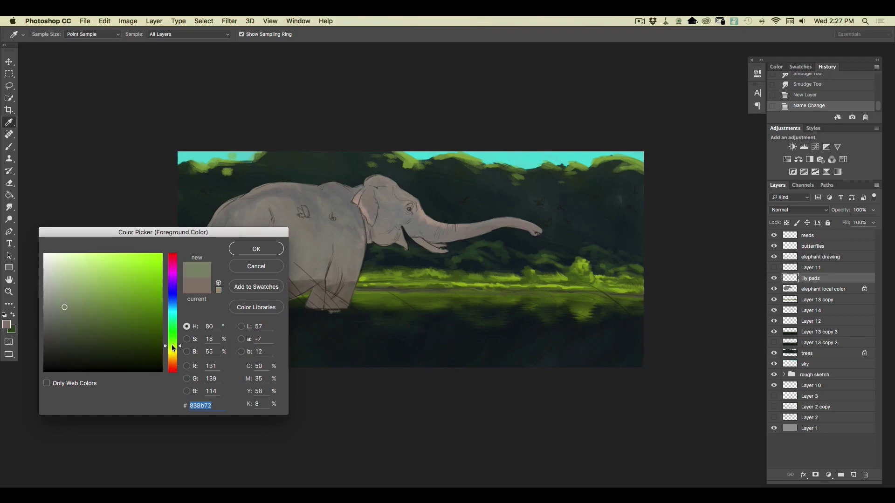
pyautogui.moveTo(171, 342); pyautogui.dragTo(172, 341)
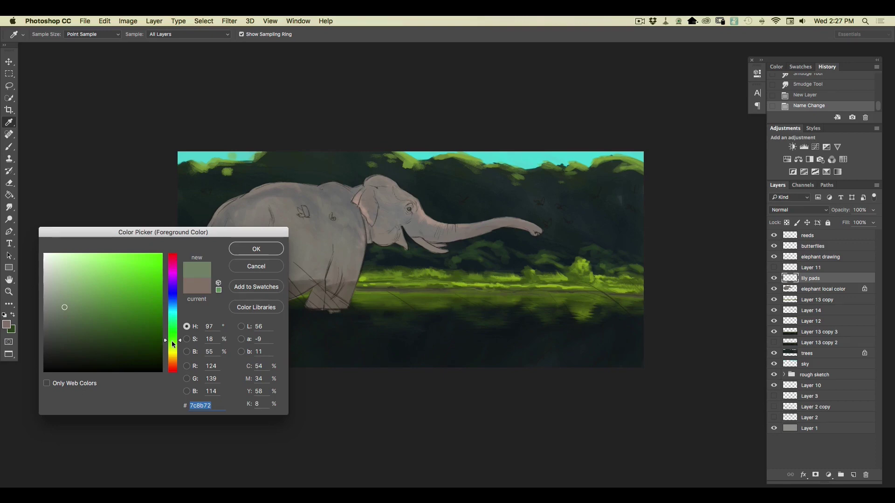
pyautogui.moveTo(90, 313); pyautogui.dragTo(110, 310)
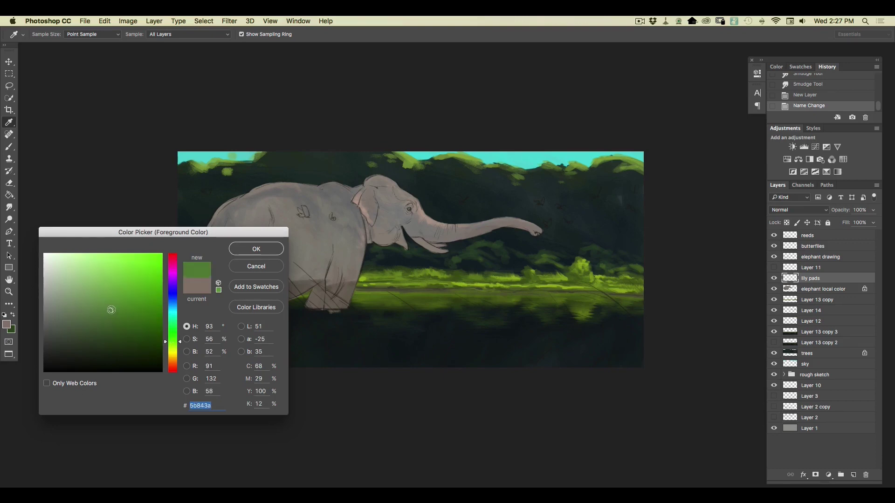
pyautogui.click(253, 249)
# Step: Rough in a lily pad on the water below the elephant with the 191 px brush, raising the brush opacity to 84%
pyautogui.click(9, 146)
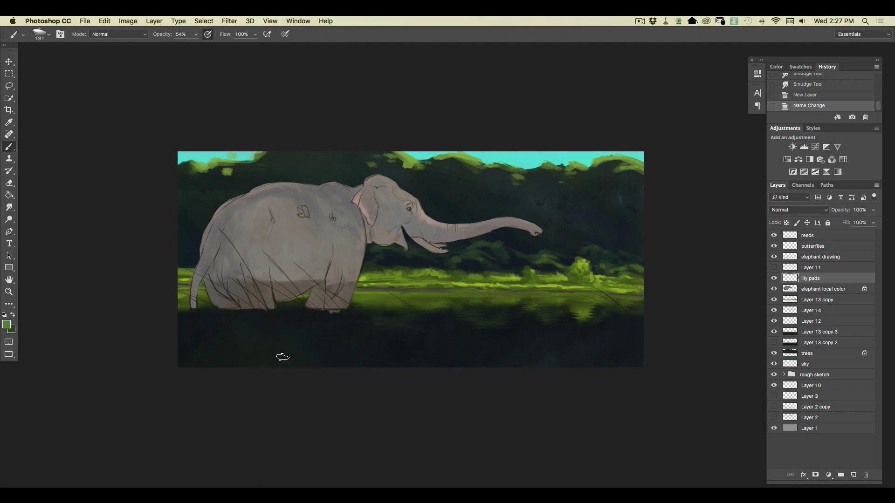
pyautogui.moveTo(249, 354); pyautogui.dragTo(299, 352)
pyautogui.moveTo(299, 352)
pyautogui.mouseDown()
pyautogui.moveTo(239, 355)
pyautogui.moveTo(307, 351)
pyautogui.moveTo(256, 354)
pyautogui.mouseUp()
pyautogui.click(196, 34)
pyautogui.moveTo(202, 45); pyautogui.dragTo(208, 45)
pyautogui.click(261, 353)
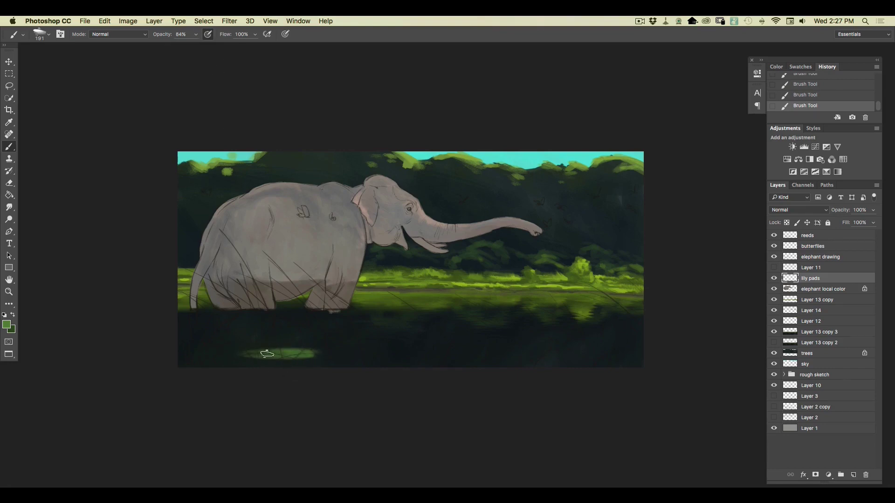
# Step: Switch to the textured 62 px brush preset enlarged to 81 px and fill out the first lily pad as a flat ellipse
pyautogui.click(48, 35)
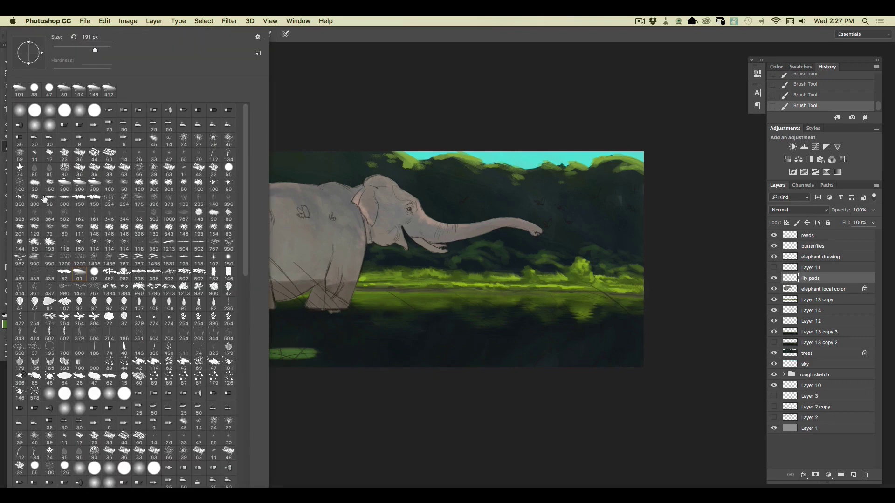
pyautogui.click(65, 274)
pyautogui.moveTo(77, 50); pyautogui.dragTo(83, 50)
pyautogui.click(314, 373)
pyautogui.moveTo(315, 350)
pyautogui.mouseDown()
pyautogui.moveTo(236, 352)
pyautogui.moveTo(315, 350)
pyautogui.moveTo(238, 352)
pyautogui.moveTo(294, 357)
pyautogui.mouseUp()
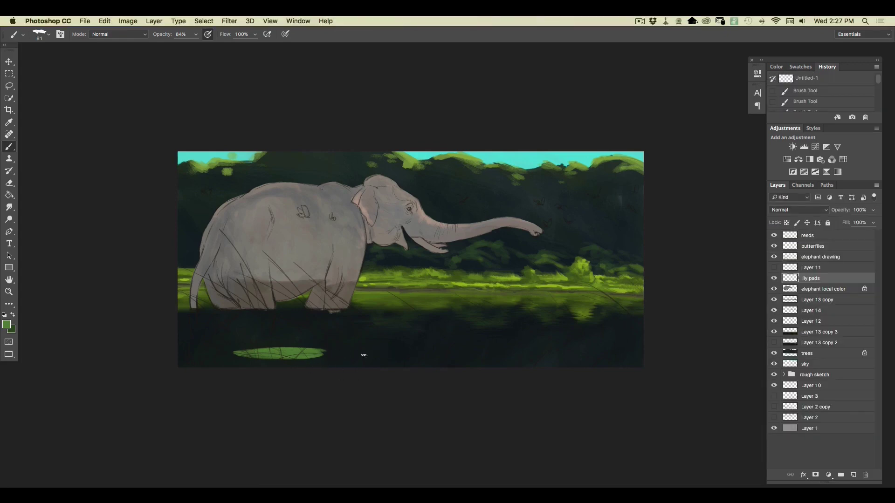
# Step: Paint a second lily pad to the right of the first and undo the last few strokes on it
pyautogui.moveTo(362, 351)
pyautogui.mouseDown()
pyautogui.moveTo(393, 351)
pyautogui.moveTo(419, 367)
pyautogui.mouseUp()
pyautogui.moveTo(342, 359); pyautogui.dragTo(336, 362)
pyautogui.moveTo(389, 352)
pyautogui.mouseDown()
pyautogui.moveTo(413, 357)
pyautogui.moveTo(401, 370)
pyautogui.moveTo(420, 362)
pyautogui.mouseUp()
pyautogui.moveTo(366, 351)
pyautogui.mouseDown()
pyautogui.moveTo(406, 356)
pyautogui.moveTo(368, 357)
pyautogui.moveTo(409, 367)
pyautogui.moveTo(363, 364)
pyautogui.moveTo(403, 356)
pyautogui.moveTo(406, 366)
pyautogui.moveTo(367, 354)
pyautogui.moveTo(372, 366)
pyautogui.moveTo(355, 356)
pyautogui.moveTo(360, 365)
pyautogui.moveTo(343, 353)
pyautogui.moveTo(367, 368)
pyautogui.moveTo(349, 360)
pyautogui.moveTo(413, 355)
pyautogui.mouseUp()
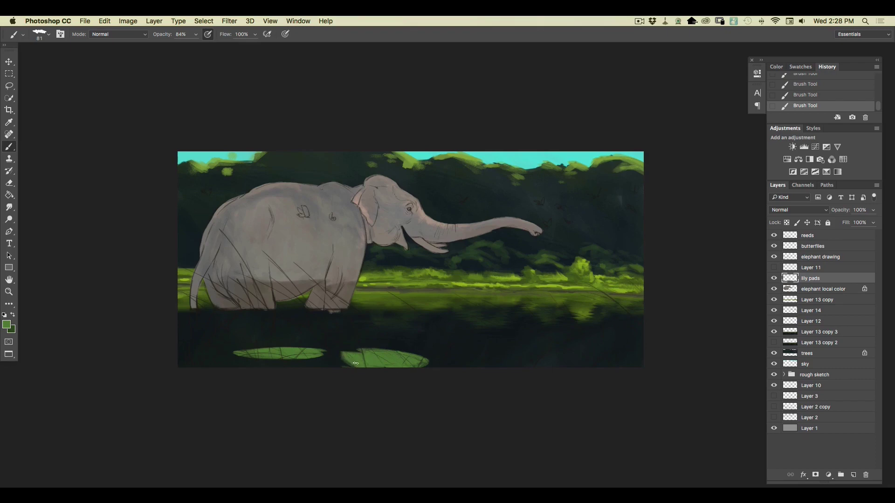
pyautogui.moveTo(427, 365)
pyautogui.mouseDown()
pyautogui.moveTo(336, 365)
pyautogui.moveTo(413, 366)
pyautogui.mouseUp()
pyautogui.press('super+alt+z')
pyautogui.press('super+alt+z')
pyautogui.press('super+alt+z')
pyautogui.press('super+alt+z')
# Step: Paint more flat lily pads around the first two, including ones cut off by the canvas's lower edge and lower-left corner
pyautogui.moveTo(354, 365)
pyautogui.mouseDown()
pyautogui.moveTo(278, 367)
pyautogui.moveTo(354, 367)
pyautogui.moveTo(290, 368)
pyautogui.moveTo(325, 365)
pyautogui.mouseUp()
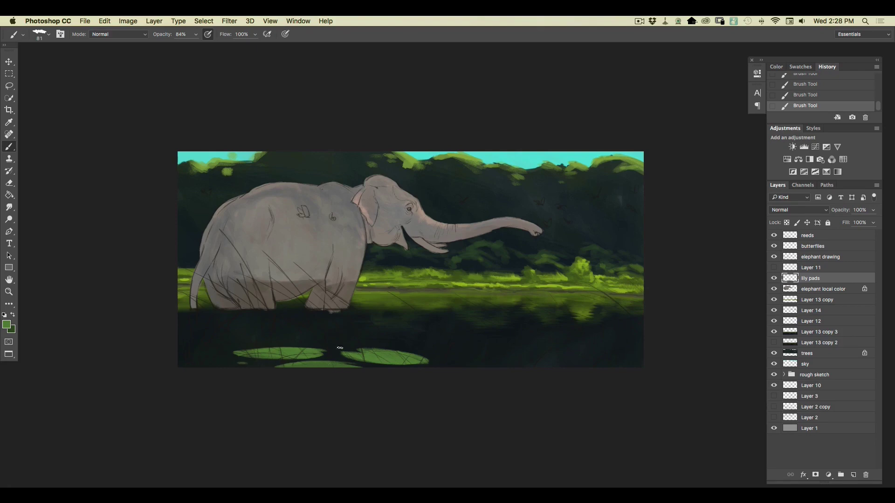
pyautogui.moveTo(345, 342)
pyautogui.mouseDown()
pyautogui.moveTo(251, 342)
pyautogui.moveTo(266, 342)
pyautogui.moveTo(242, 339)
pyautogui.moveTo(241, 329)
pyautogui.moveTo(284, 343)
pyautogui.moveTo(238, 340)
pyautogui.mouseUp()
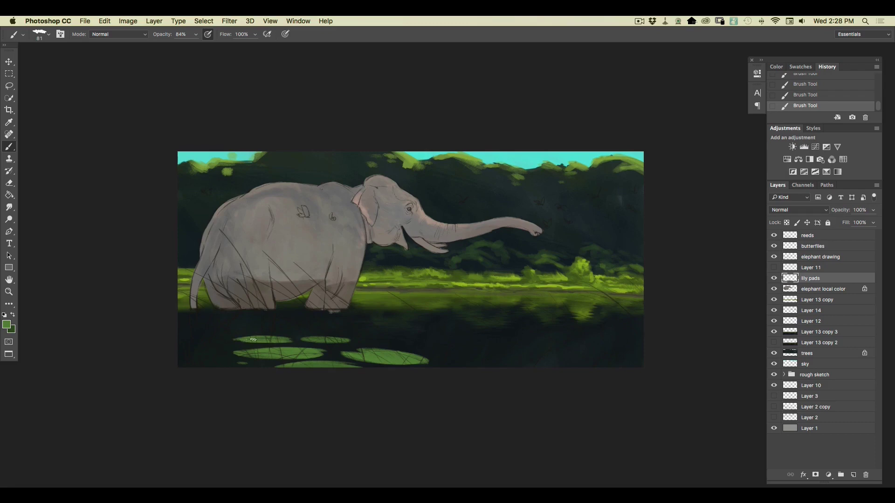
pyautogui.moveTo(297, 340)
pyautogui.mouseDown()
pyautogui.moveTo(265, 337)
pyautogui.moveTo(381, 332)
pyautogui.moveTo(350, 329)
pyautogui.mouseUp()
pyautogui.moveTo(180, 359)
pyautogui.mouseDown()
pyautogui.moveTo(212, 365)
pyautogui.moveTo(176, 361)
pyautogui.moveTo(209, 365)
pyautogui.moveTo(183, 367)
pyautogui.mouseUp()
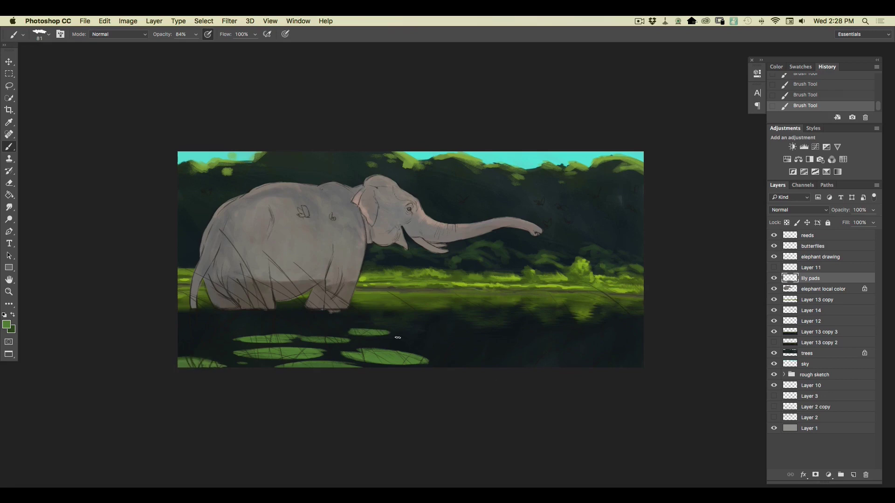
# Step: Paint groups of lily pads across the middle and right foreground of the water
pyautogui.moveTo(440, 335)
pyautogui.mouseDown()
pyautogui.moveTo(425, 337)
pyautogui.moveTo(464, 342)
pyautogui.moveTo(433, 340)
pyautogui.moveTo(492, 332)
pyautogui.moveTo(406, 345)
pyautogui.moveTo(527, 360)
pyautogui.moveTo(492, 352)
pyautogui.moveTo(539, 345)
pyautogui.moveTo(510, 343)
pyautogui.moveTo(539, 343)
pyautogui.moveTo(511, 343)
pyautogui.mouseUp()
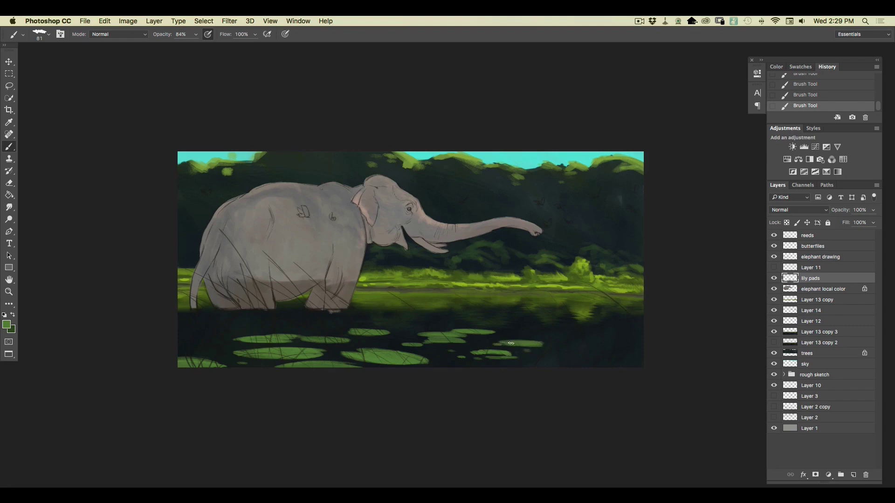
pyautogui.moveTo(497, 344); pyautogui.dragTo(475, 344)
pyautogui.moveTo(525, 326)
pyautogui.mouseDown()
pyautogui.moveTo(498, 330)
pyautogui.moveTo(592, 345)
pyautogui.moveTo(597, 356)
pyautogui.moveTo(583, 357)
pyautogui.moveTo(618, 367)
pyautogui.moveTo(555, 359)
pyautogui.moveTo(576, 357)
pyautogui.moveTo(552, 359)
pyautogui.moveTo(594, 366)
pyautogui.moveTo(563, 361)
pyautogui.mouseUp()
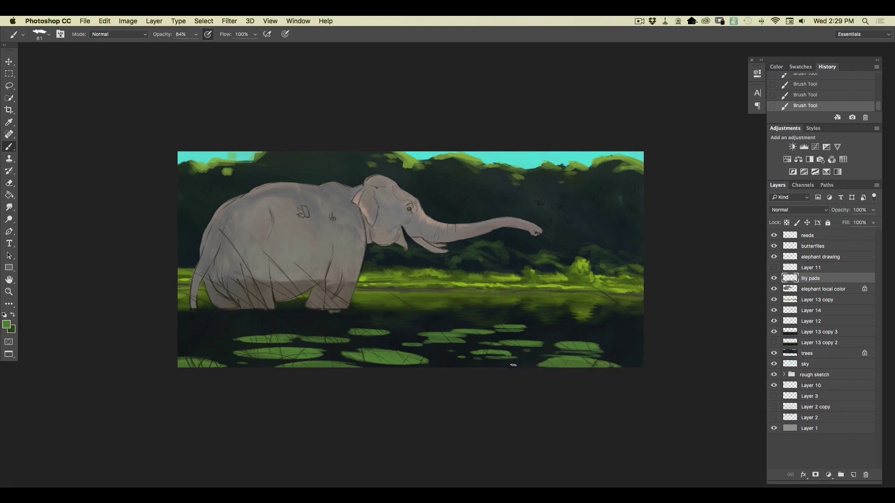
pyautogui.moveTo(525, 339)
pyautogui.mouseDown()
pyautogui.moveTo(504, 330)
pyautogui.moveTo(517, 322)
pyautogui.moveTo(482, 321)
pyautogui.mouseUp()
# Step: Reduce the brush to 70 px with pen pressure controlling size, and paint smaller lily pads farther back
pyautogui.click(49, 35)
pyautogui.click(72, 49)
pyautogui.click(323, 98)
pyautogui.click(285, 34)
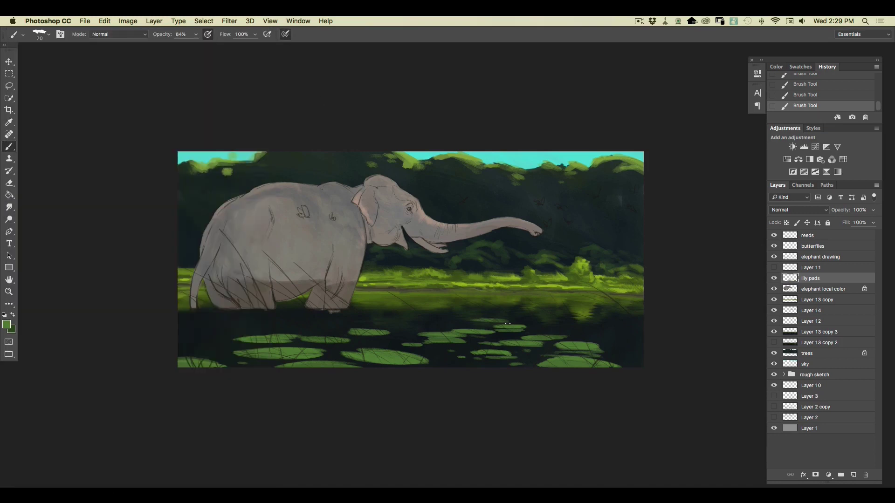
pyautogui.moveTo(495, 322); pyautogui.dragTo(506, 321)
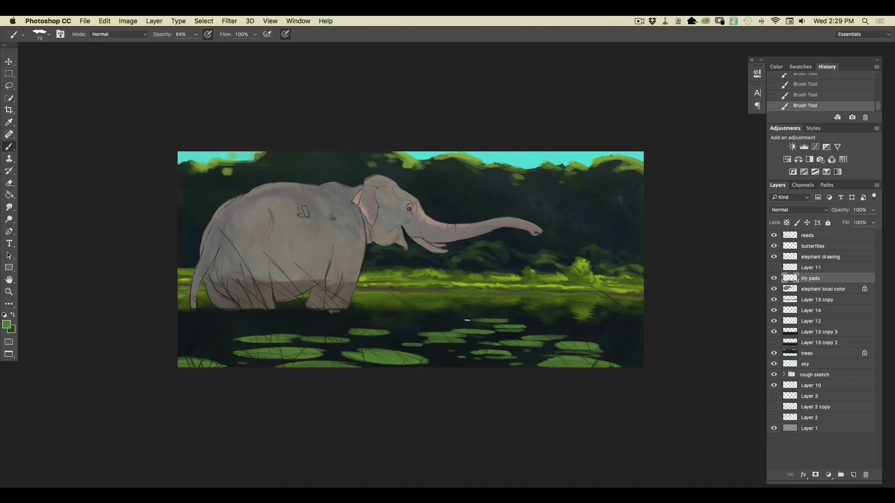
# Step: Raise the brush opacity to 93% and paint small lily pads on the water below the trunk, up to the bank's reflection
pyautogui.click(196, 35)
pyautogui.click(199, 45)
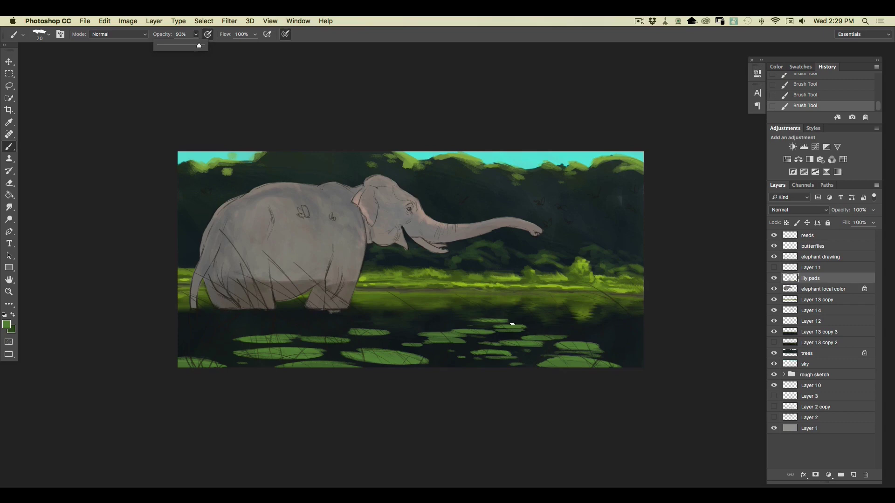
pyautogui.click(541, 324)
pyautogui.moveTo(534, 324)
pyautogui.mouseDown()
pyautogui.moveTo(552, 324)
pyautogui.moveTo(515, 323)
pyautogui.moveTo(546, 322)
pyautogui.mouseUp()
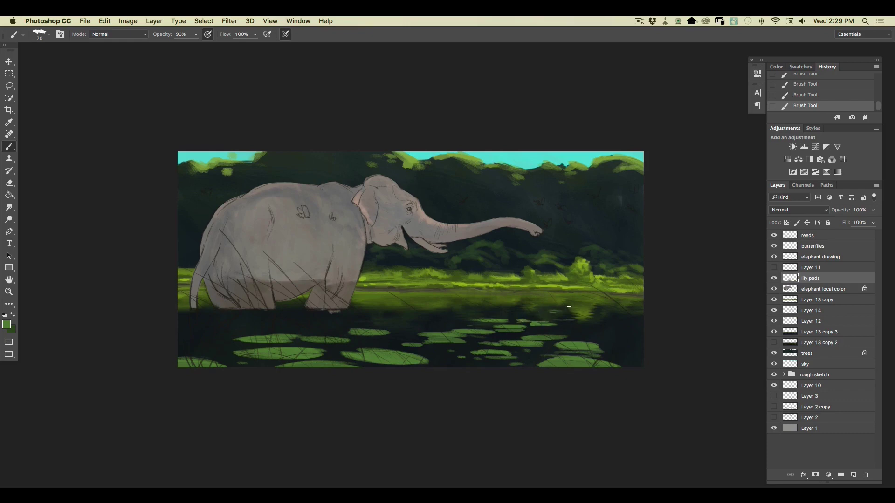
pyautogui.moveTo(556, 308); pyautogui.dragTo(548, 309)
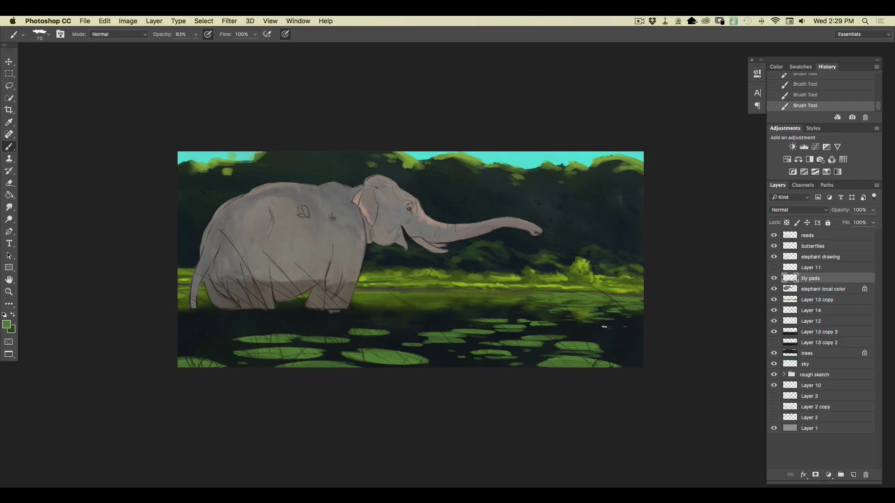
# Step: Add lily pads near the water's right edge and thin distant ones in the middle of the reflection
pyautogui.click(626, 327)
pyautogui.moveTo(590, 337); pyautogui.dragTo(612, 338)
pyautogui.moveTo(514, 308)
pyautogui.mouseDown()
pyautogui.moveTo(461, 296)
pyautogui.moveTo(472, 310)
pyautogui.moveTo(432, 313)
pyautogui.mouseUp()
pyautogui.moveTo(469, 308)
pyautogui.mouseDown()
pyautogui.moveTo(487, 309)
pyautogui.moveTo(473, 307)
pyautogui.mouseUp()
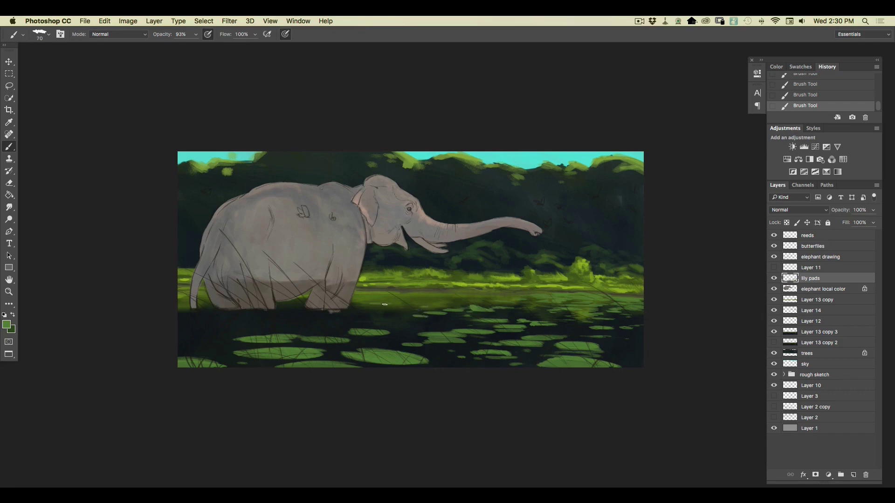
# Step: Paint further lily pads beside the elephant's front leg, at the canvas's left edge and in the right foreground
pyautogui.moveTo(369, 308); pyautogui.dragTo(408, 310)
pyautogui.moveTo(206, 319)
pyautogui.mouseDown()
pyautogui.moveTo(181, 320)
pyautogui.moveTo(210, 320)
pyautogui.moveTo(188, 331)
pyautogui.mouseUp()
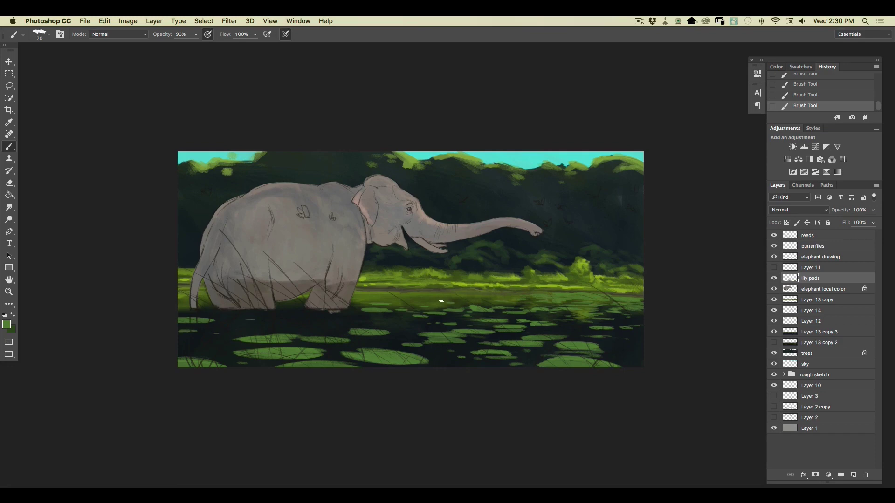
pyautogui.moveTo(633, 347)
pyautogui.mouseDown()
pyautogui.moveTo(643, 348)
pyautogui.moveTo(624, 348)
pyautogui.moveTo(641, 346)
pyautogui.mouseUp()
pyautogui.moveTo(602, 343); pyautogui.dragTo(624, 346)
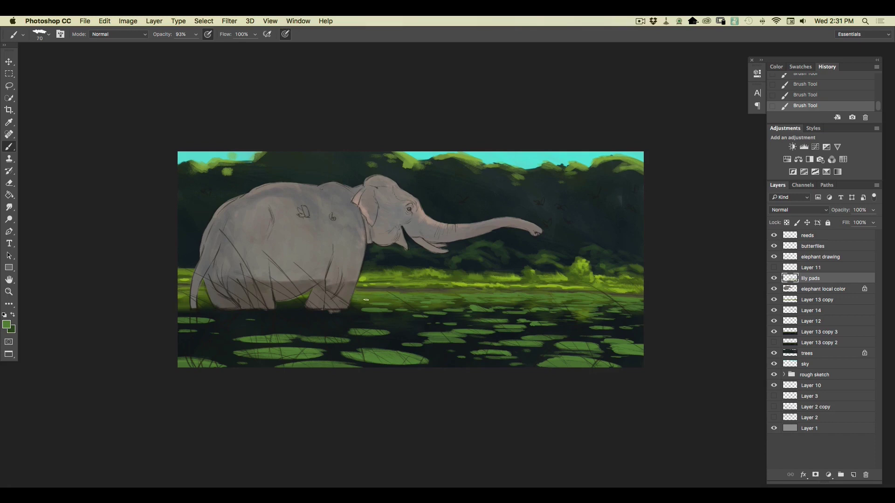
# Step: Add a new layer above Layer 13 copy and paint distant lily pads on the water behind the elephant's legs
pyautogui.moveTo(353, 283)
pyautogui.mouseDown()
pyautogui.moveTo(347, 297)
pyautogui.moveTo(353, 283)
pyautogui.mouseUp()
pyautogui.doubleClick(813, 300)
pyautogui.moveTo(844, 304); pyautogui.dragTo(850, 305)
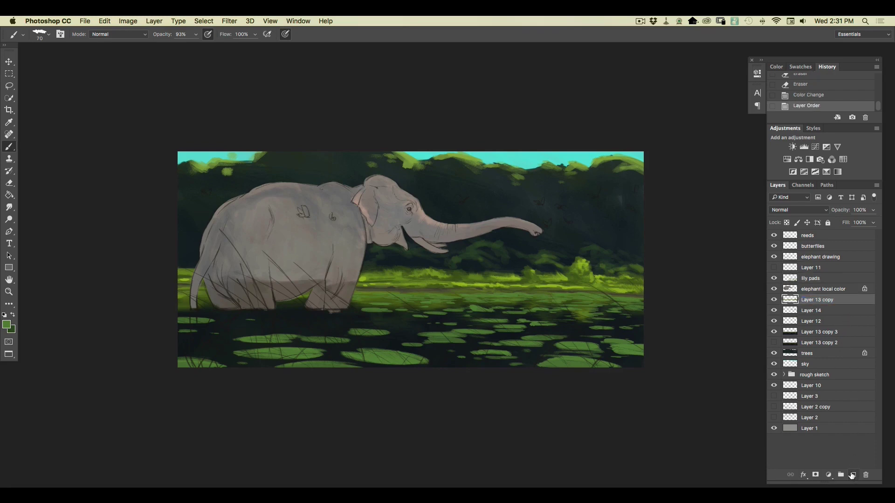
pyautogui.click(853, 475)
pyautogui.moveTo(361, 290); pyautogui.dragTo(365, 293)
pyautogui.moveTo(359, 295); pyautogui.dragTo(378, 297)
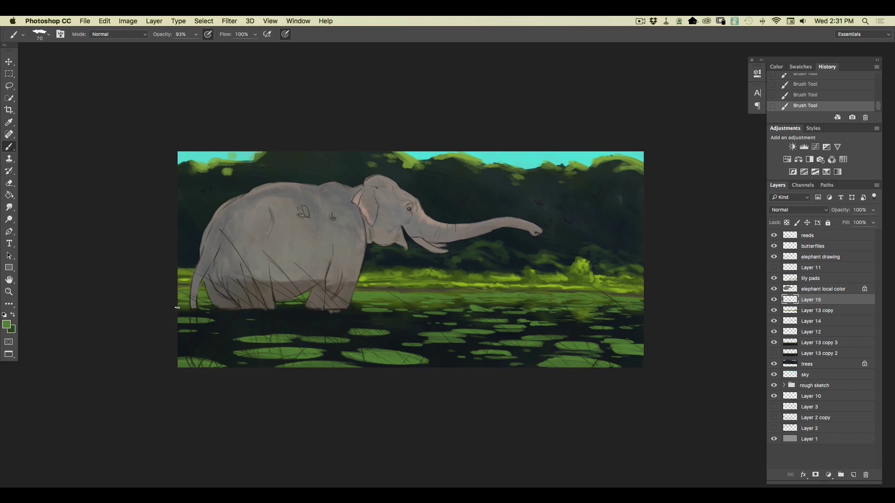
pyautogui.moveTo(345, 318)
pyautogui.mouseDown()
pyautogui.moveTo(362, 318)
pyautogui.moveTo(342, 318)
pyautogui.moveTo(352, 318)
pyautogui.mouseUp()
# Step: Change the foreground colour to a muted olive yellow
pyautogui.click(6, 325)
pyautogui.click(172, 357)
pyautogui.moveTo(117, 317); pyautogui.dragTo(119, 304)
pyautogui.click(245, 249)
# Step: Set the textured brush's size to 41 px
pyautogui.press('b')
pyautogui.rightClick(51, 48)
pyautogui.moveTo(73, 52); pyautogui.dragTo(64, 52)
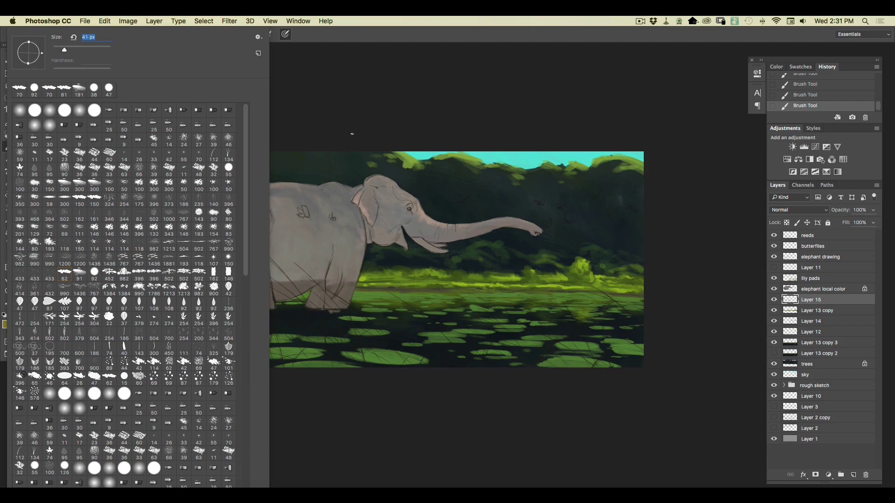
pyautogui.click(352, 133)
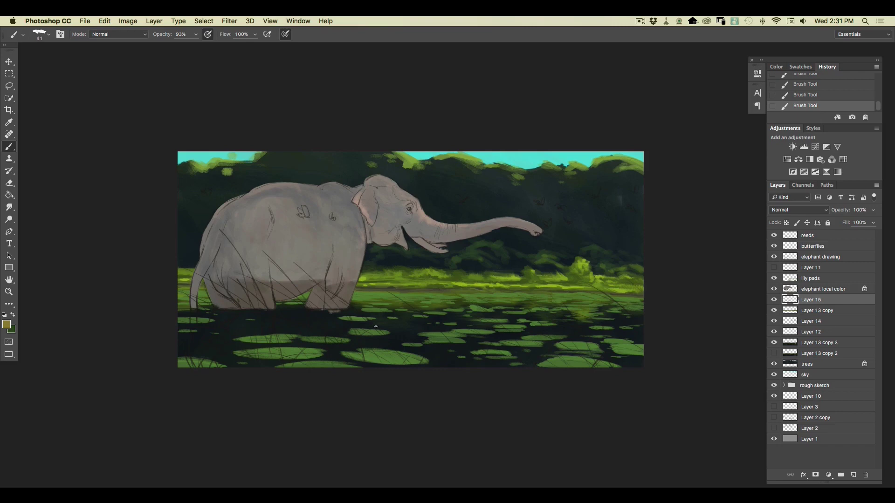
# Step: Switch to the lily pads layer and paint thin, curling olive stems on the water between the foreground pads
pyautogui.moveTo(423, 340); pyautogui.dragTo(442, 349)
pyautogui.click(810, 280)
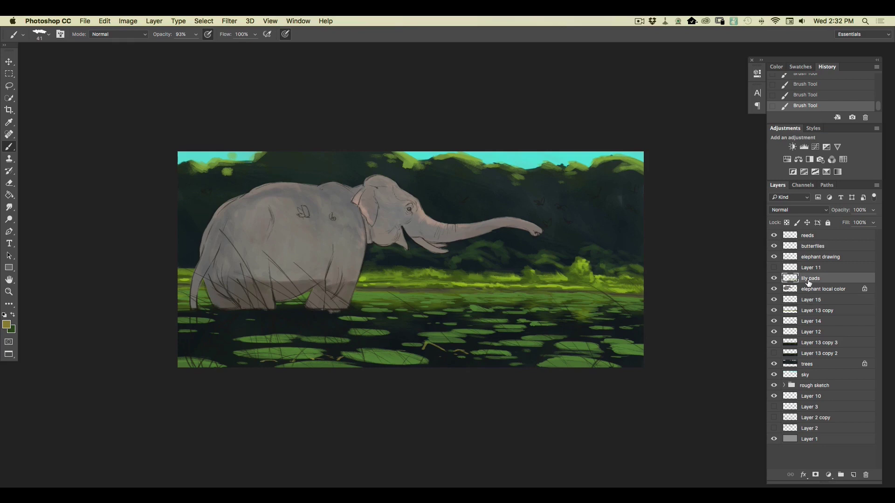
pyautogui.moveTo(423, 346)
pyautogui.mouseDown()
pyautogui.moveTo(443, 351)
pyautogui.moveTo(403, 341)
pyautogui.mouseUp()
pyautogui.moveTo(525, 346); pyautogui.dragTo(550, 350)
pyautogui.moveTo(566, 325); pyautogui.dragTo(576, 326)
pyautogui.moveTo(368, 368)
pyautogui.mouseDown()
pyautogui.moveTo(374, 361)
pyautogui.moveTo(474, 368)
pyautogui.mouseUp()
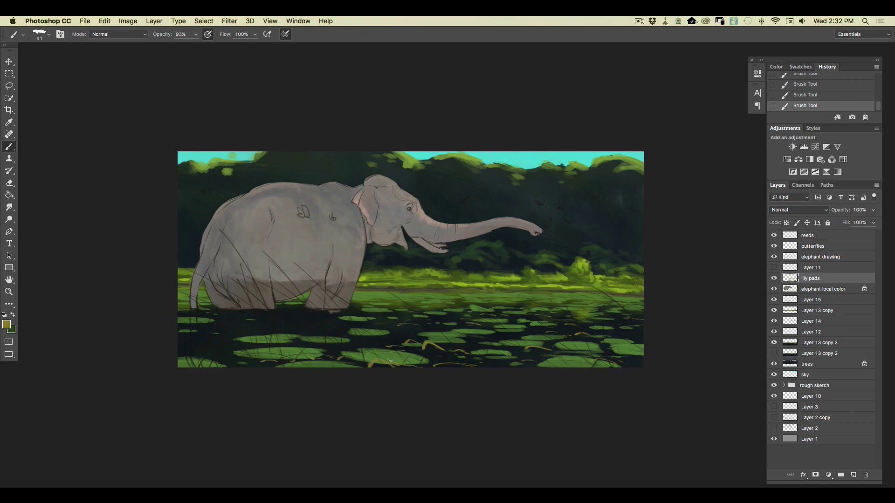
# Step: Darken the foreground colour to olive brown 675d28 and compare the painting with the lily pads layer hidden and shown
pyautogui.click(7, 324)
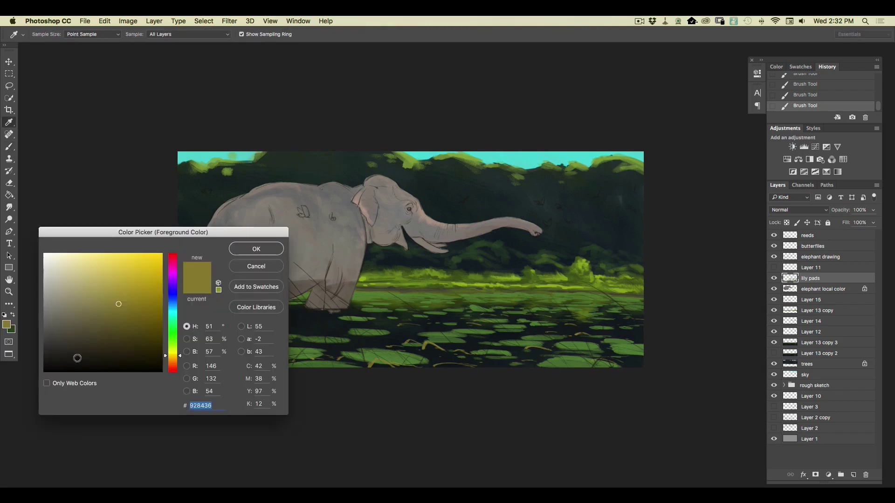
pyautogui.click(121, 318)
pyautogui.click(247, 255)
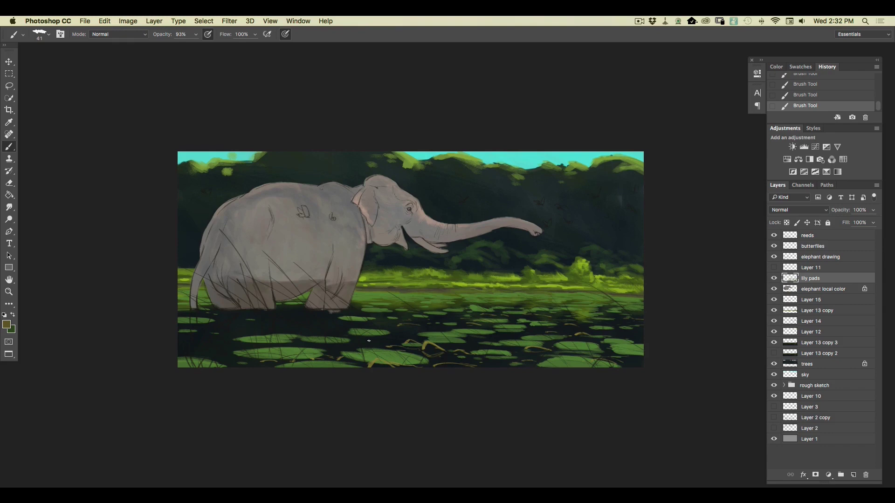
pyautogui.click(7, 325)
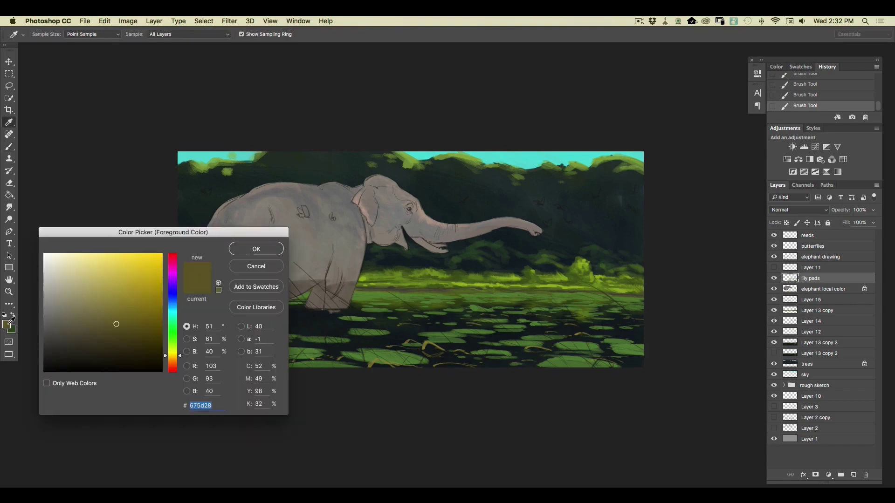
pyautogui.click(256, 267)
pyautogui.click(773, 280)
pyautogui.click(774, 279)
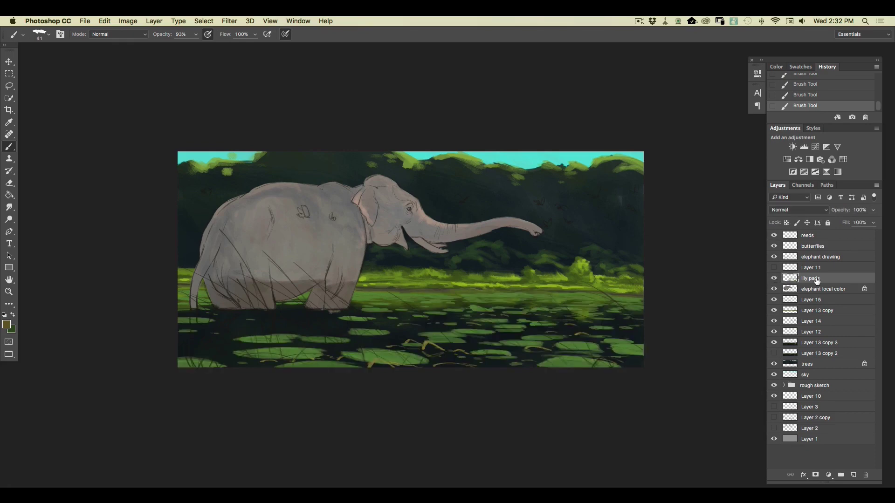
# Step: Lock the lily pads layer's transparent pixels and set the foreground colour to a brighter version of the pad green, 7baa49
pyautogui.click(786, 223)
pyautogui.click(7, 325)
pyautogui.click(582, 347)
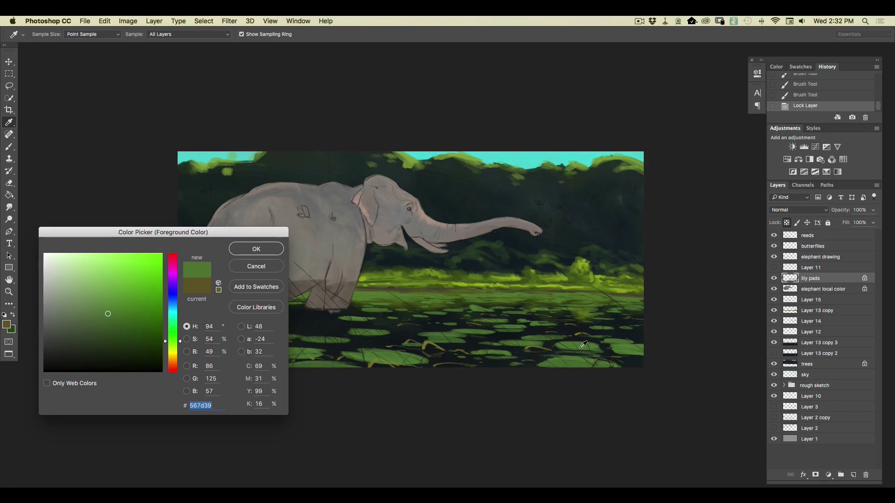
pyautogui.click(171, 343)
pyautogui.click(111, 293)
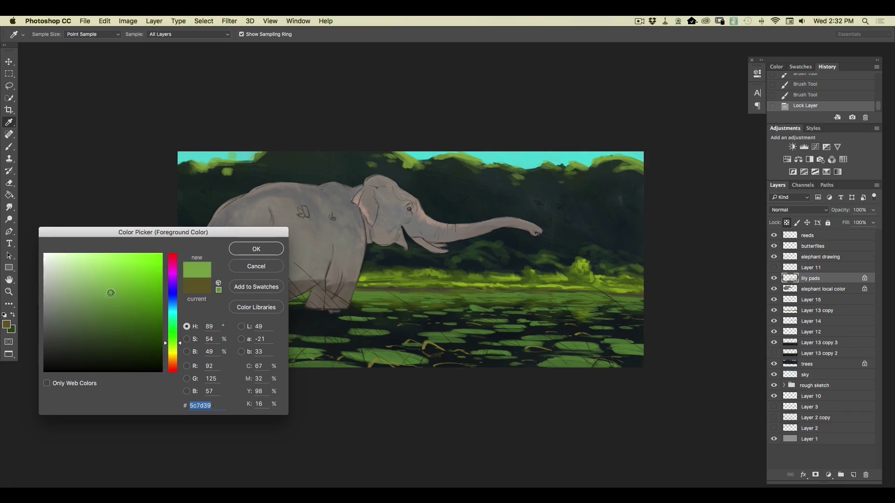
pyautogui.click(251, 250)
# Step: Choose the 91 px textured brush preset, enlarge it to 198 px and brush light green over the pads toward the canvas's right side
pyautogui.press('b')
pyautogui.click(46, 36)
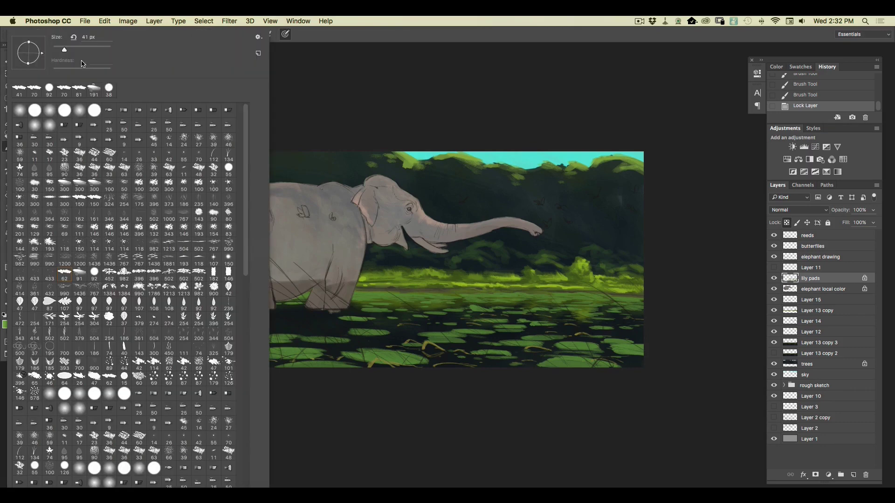
pyautogui.click(82, 276)
pyautogui.click(96, 49)
pyautogui.moveTo(639, 305); pyautogui.dragTo(652, 309)
pyautogui.moveTo(578, 292); pyautogui.dragTo(536, 290)
pyautogui.moveTo(642, 304); pyautogui.dragTo(459, 298)
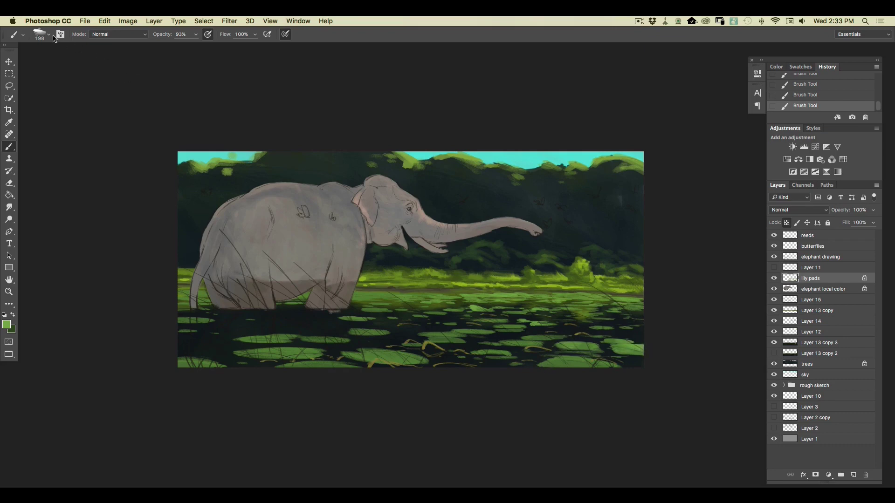
# Step: Switch to the 62 px textured brush preset at 52 px, turn off pressure-controlled size and compare the lily pads layer hidden and shown
pyautogui.rightClick(64, 78)
pyautogui.click(64, 274)
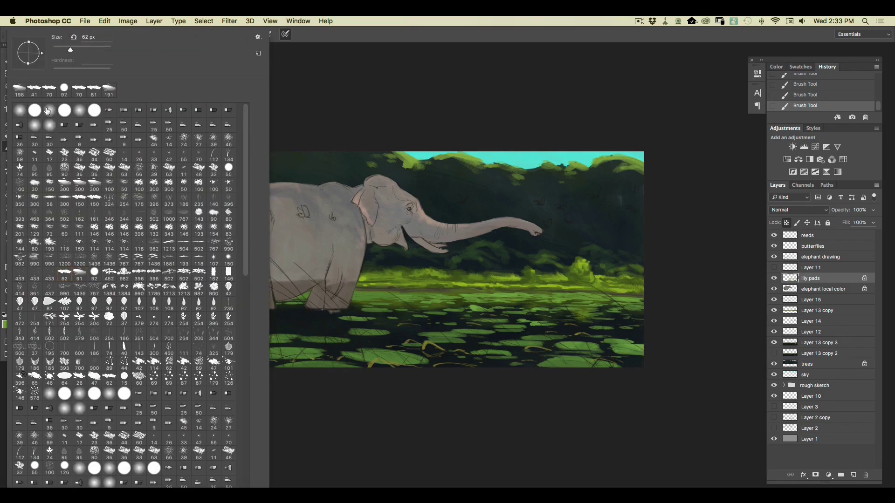
pyautogui.moveTo(68, 48); pyautogui.dragTo(65, 49)
pyautogui.click(330, 93)
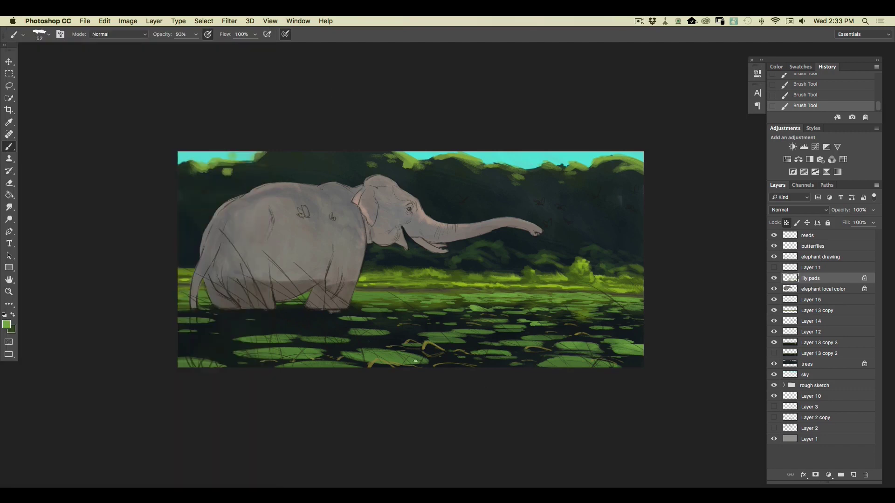
pyautogui.click(285, 34)
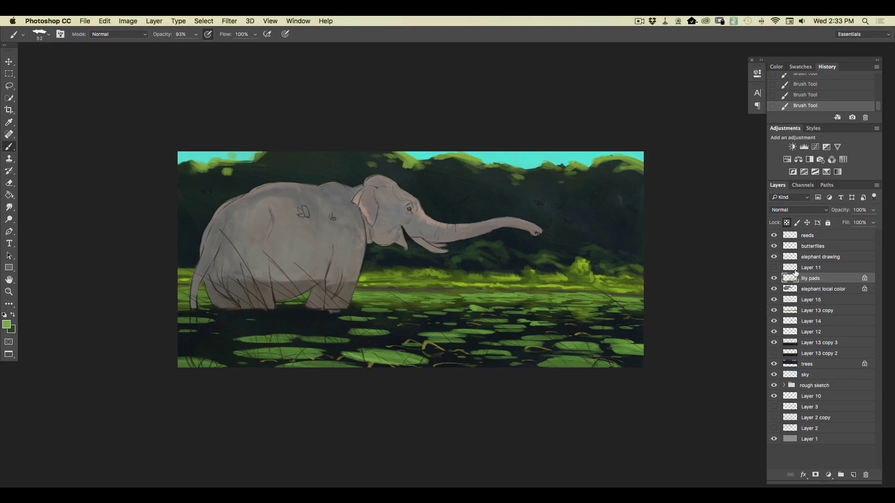
pyautogui.click(774, 279)
pyautogui.click(774, 279)
# Step: Lock Layer 15's transparent pixels and paint light green over the distant pads in front of and behind the elephant
pyautogui.click(811, 301)
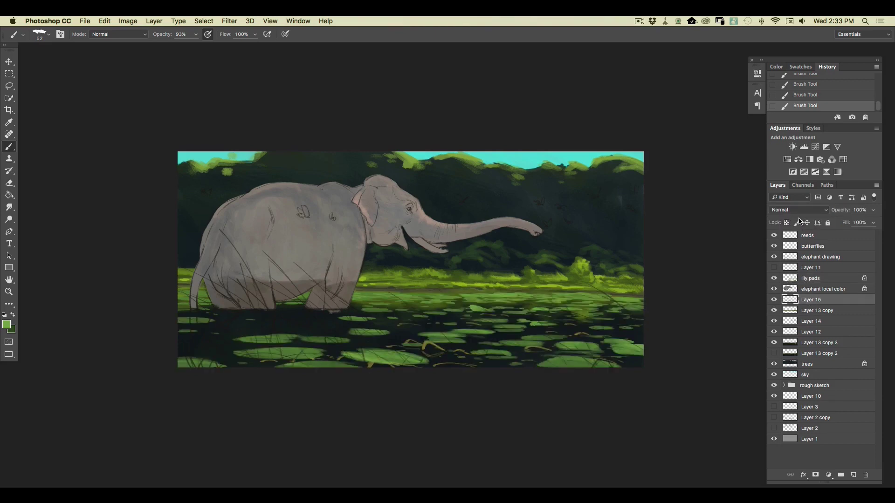
pyautogui.click(787, 223)
pyautogui.moveTo(434, 303); pyautogui.dragTo(419, 303)
pyautogui.moveTo(419, 304); pyautogui.dragTo(434, 304)
pyautogui.moveTo(193, 292)
pyautogui.mouseDown()
pyautogui.moveTo(168, 296)
pyautogui.moveTo(215, 320)
pyautogui.mouseUp()
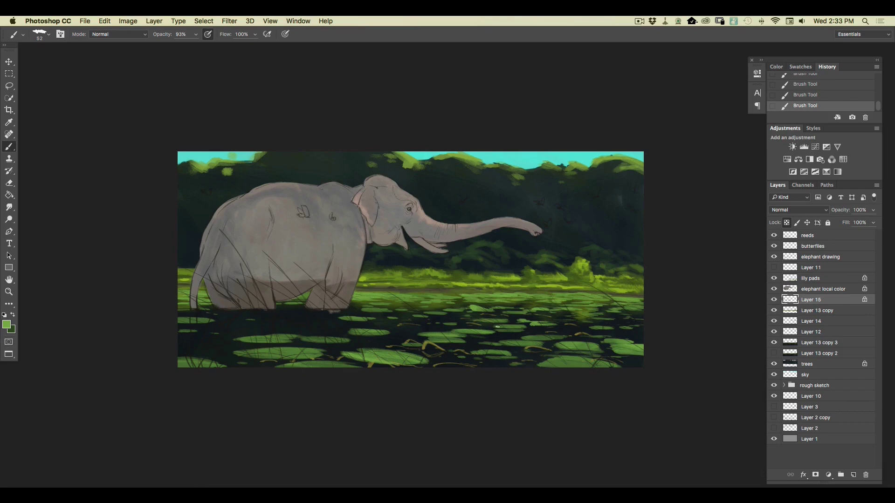
# Step: Return to the lily pads layer, choose a brighter yellow-green and paint highlights on the large central foreground pad
pyautogui.click(810, 279)
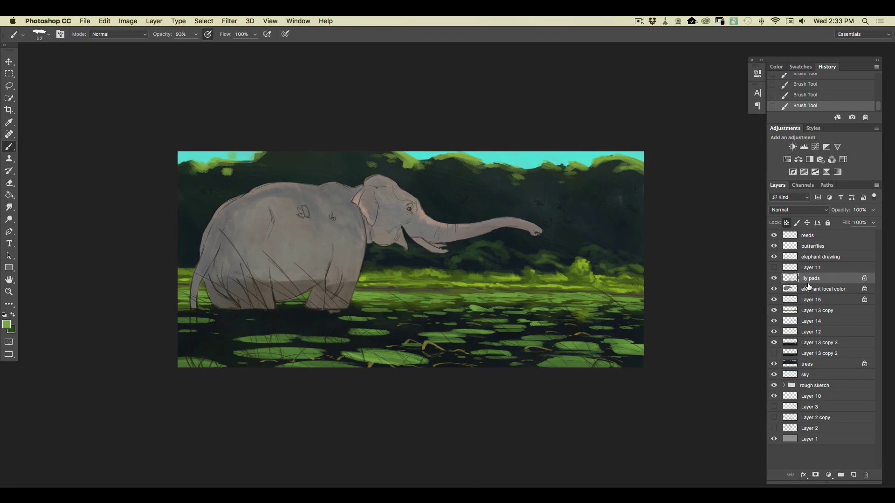
pyautogui.click(7, 325)
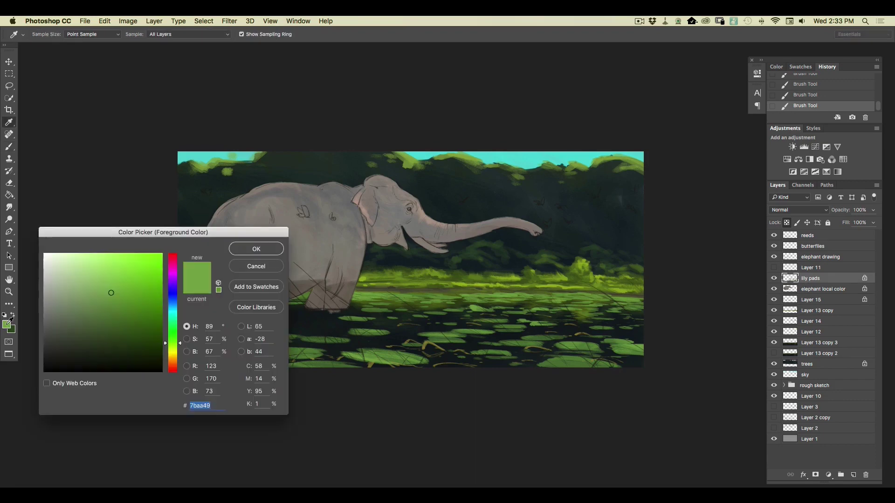
pyautogui.click(172, 346)
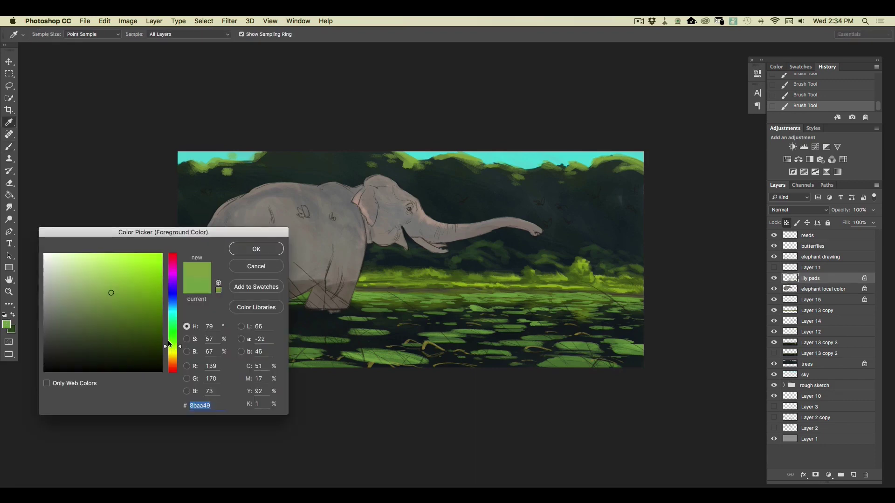
pyautogui.click(118, 277)
pyautogui.click(246, 252)
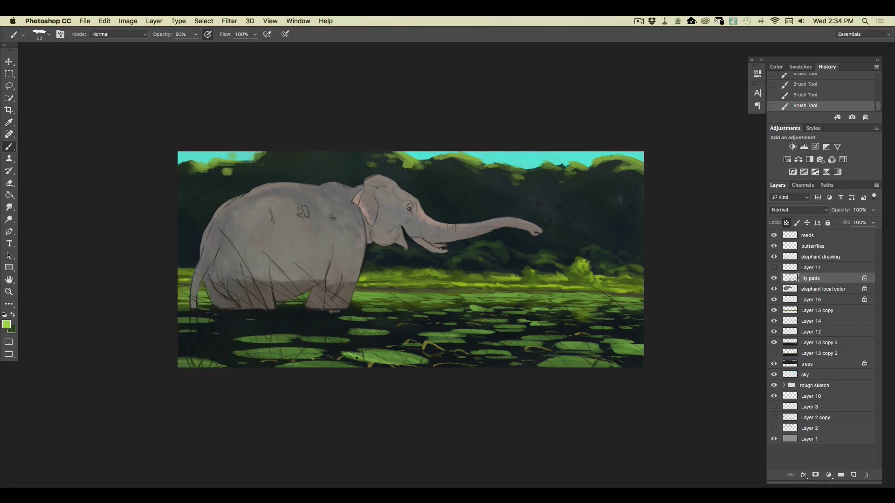
pyautogui.moveTo(348, 356); pyautogui.dragTo(414, 364)
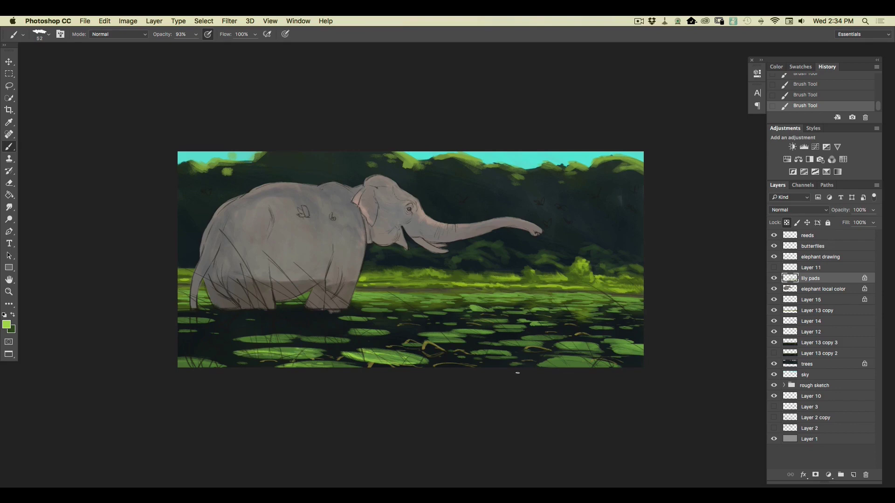
# Step: Sample the large central foreground pad's mid green, 60893d, as the foreground colour
pyautogui.click(7, 325)
pyautogui.click(369, 356)
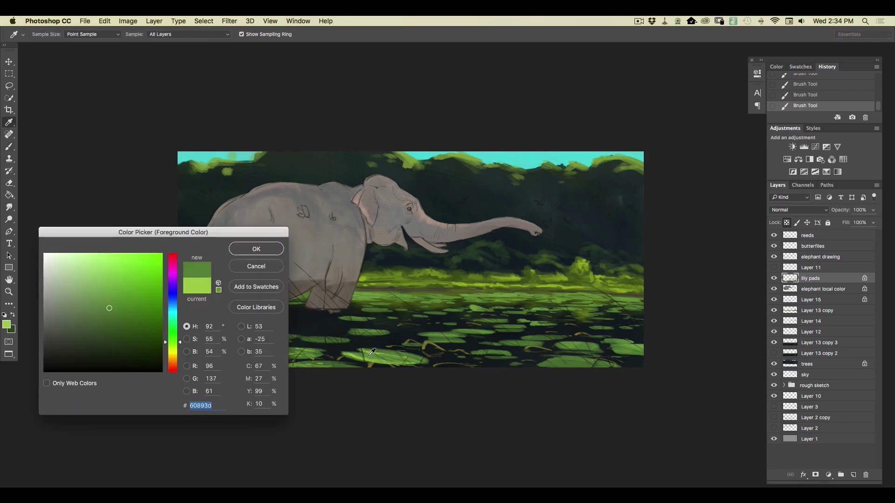
pyautogui.press('Return')
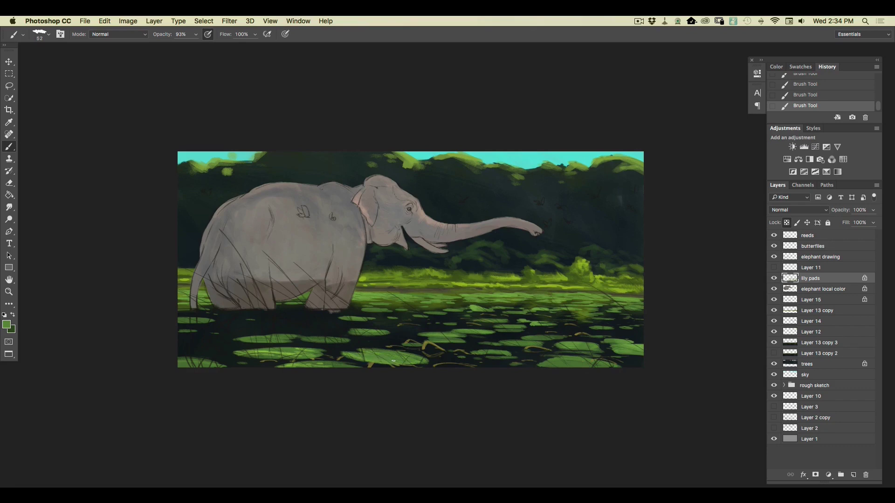
# Step: Change the foreground colour to a lighter, yellower green
pyautogui.click(7, 324)
pyautogui.click(171, 345)
pyautogui.click(118, 292)
pyautogui.click(248, 251)
# Step: Sample the dark water, darken the foreground colour to near-black and unlock the lily pads layer's transparent pixels
pyautogui.click(6, 325)
pyautogui.click(402, 337)
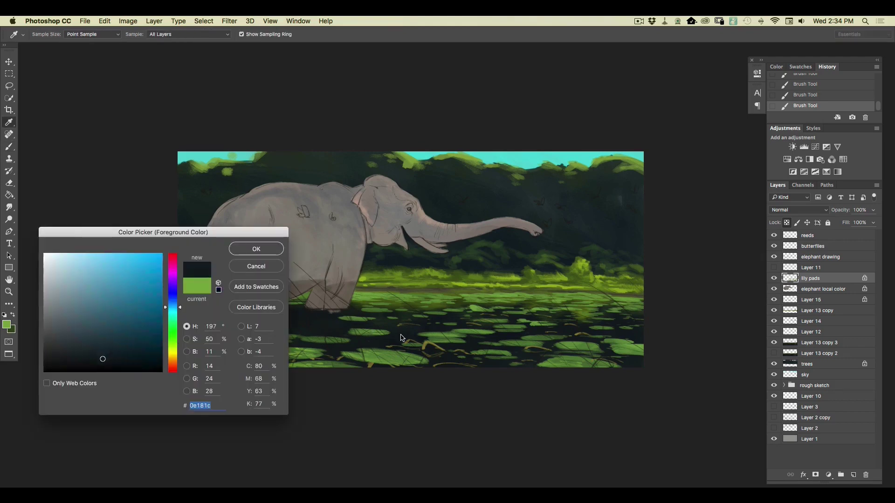
pyautogui.moveTo(126, 360); pyautogui.dragTo(127, 368)
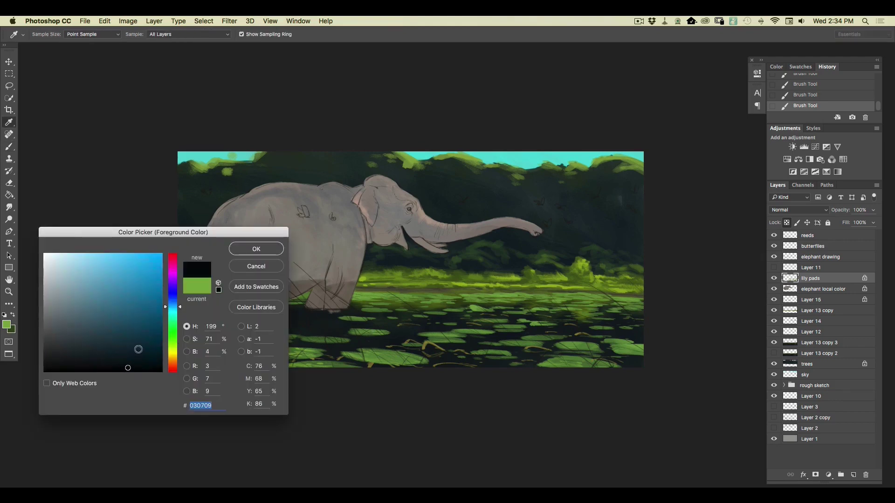
pyautogui.click(131, 370)
pyautogui.click(240, 254)
pyautogui.click(785, 224)
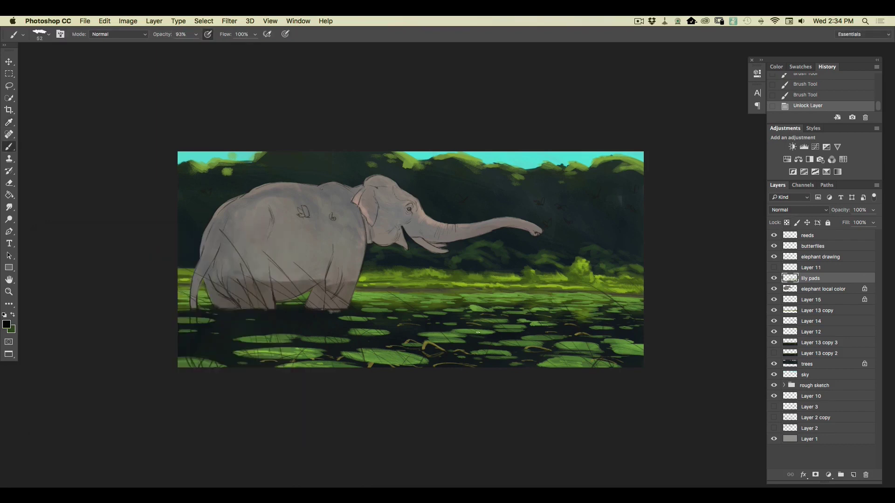
# Step: Paint near-black shadows around the distant and left foreground pads, reducing the brush to 36 px
pyautogui.moveTo(476, 311); pyautogui.dragTo(438, 315)
pyautogui.click(49, 36)
pyautogui.moveTo(66, 48); pyautogui.dragTo(63, 48)
pyautogui.click(540, 311)
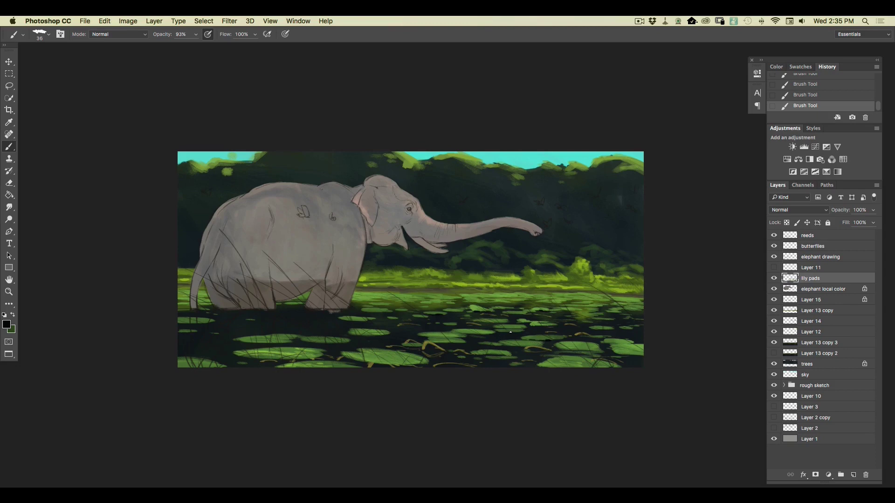
pyautogui.press('super+equal')
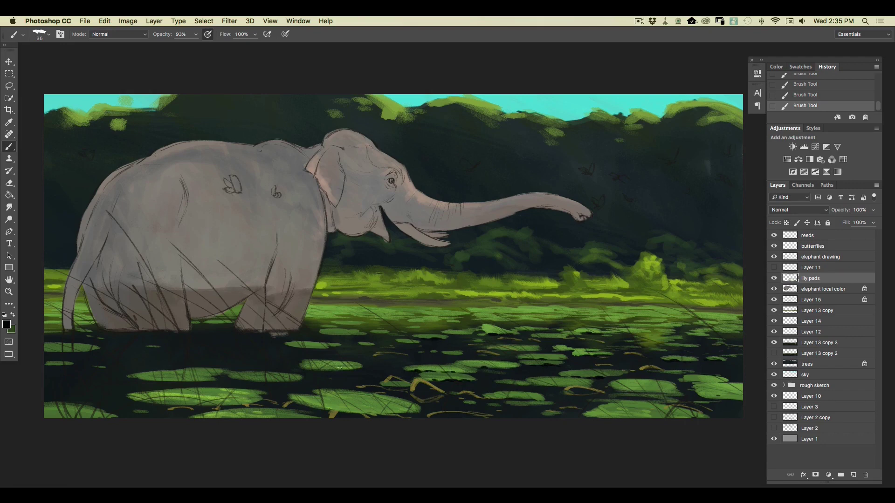
pyautogui.moveTo(332, 370); pyautogui.dragTo(326, 370)
pyautogui.moveTo(231, 375); pyautogui.dragTo(171, 373)
# Step: Reduce the brush to 27 px and set the foreground colour to the dark blue 101f26
pyautogui.click(49, 35)
pyautogui.moveTo(59, 48); pyautogui.dragTo(59, 47)
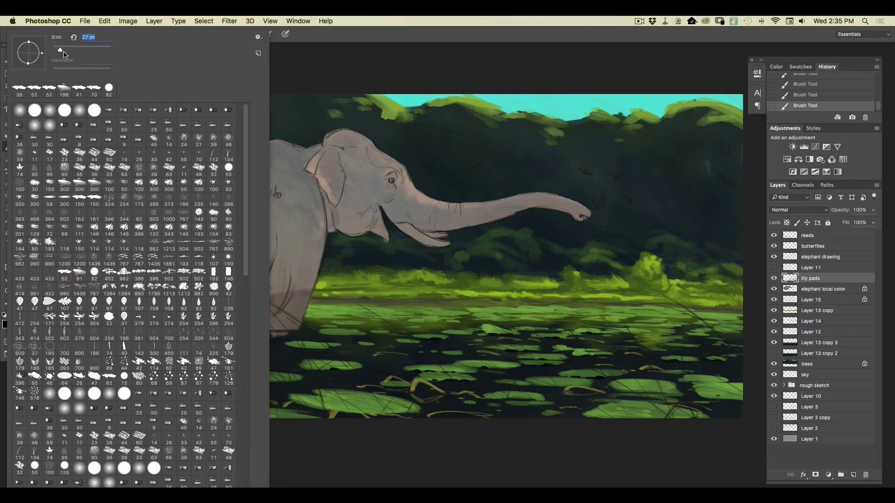
pyautogui.click(320, 59)
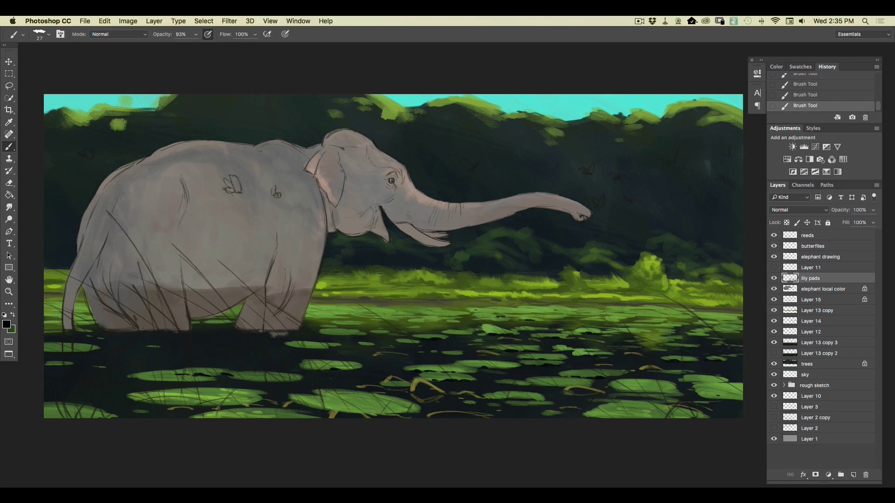
pyautogui.click(6, 325)
pyautogui.click(125, 361)
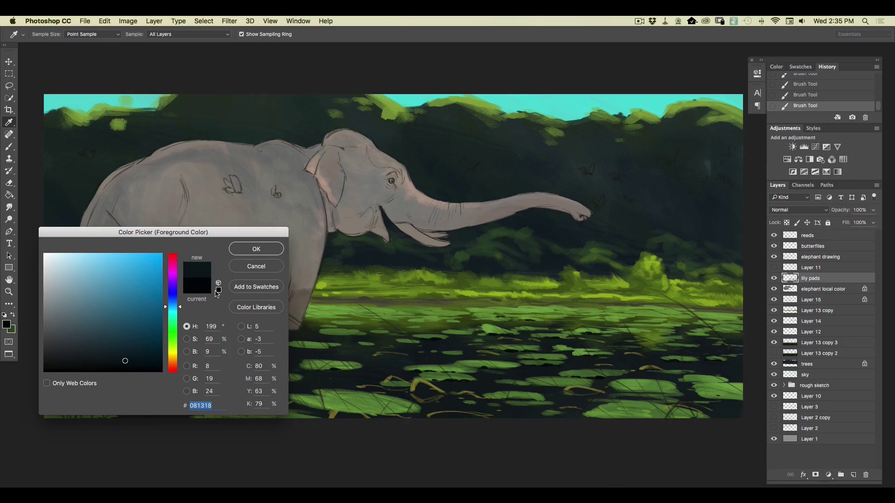
pyautogui.click(114, 354)
pyautogui.click(240, 251)
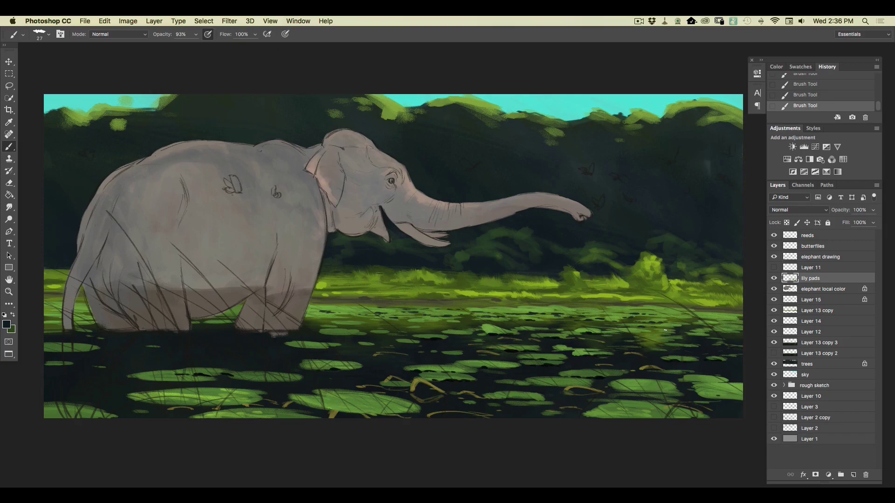
# Step: Darken the foreground colour to the near-black blue 040a0d
pyautogui.click(6, 324)
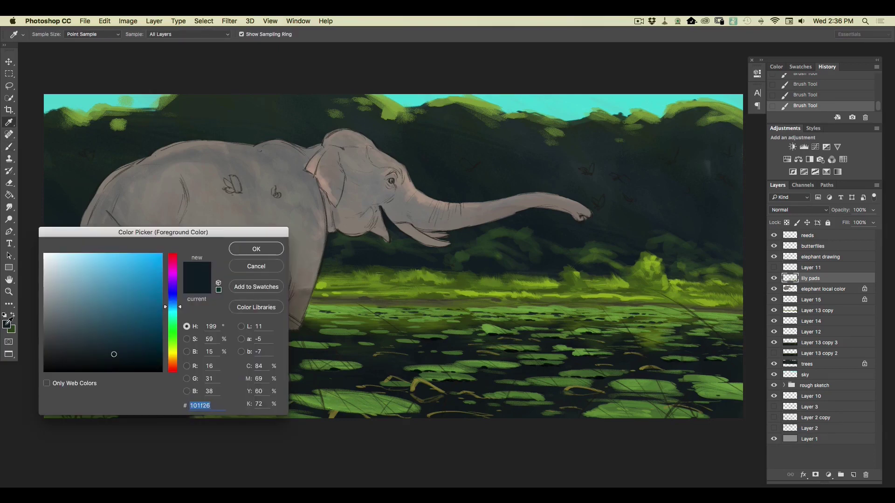
pyautogui.click(122, 366)
pyautogui.click(248, 254)
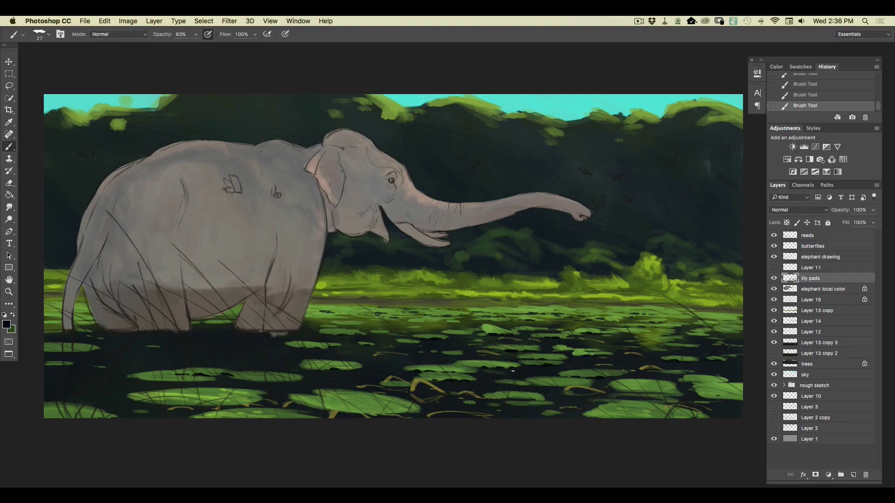
# Step: Lock the lily pads layer's transparent pixels and set the foreground colour to the muted olive 7e733f
pyautogui.click(786, 222)
pyautogui.click(6, 325)
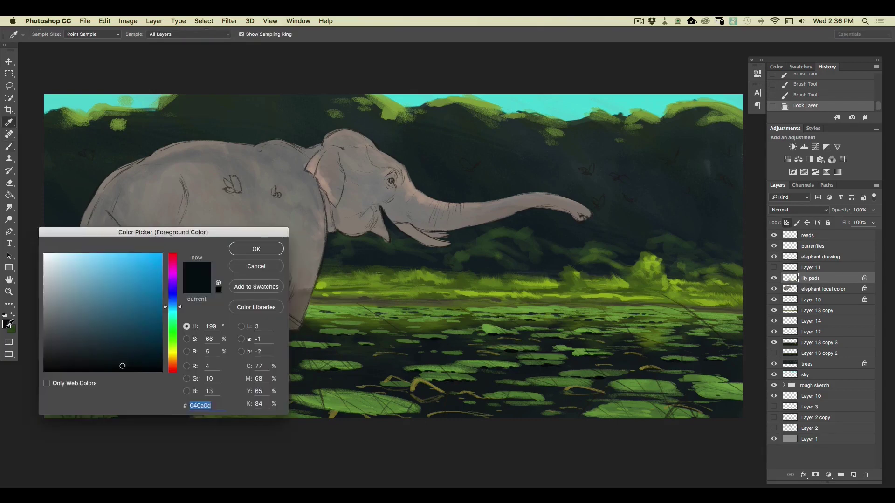
pyautogui.click(175, 361)
pyautogui.moveTo(176, 364); pyautogui.dragTo(167, 364)
pyautogui.click(355, 397)
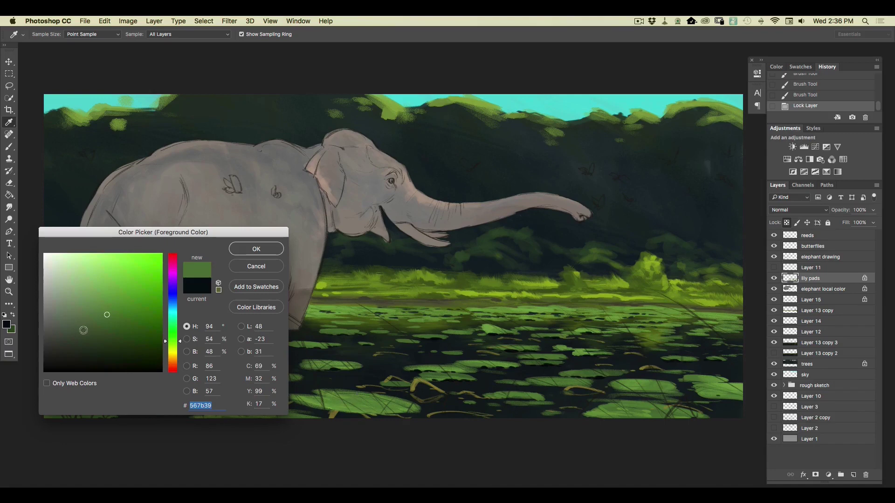
pyautogui.click(173, 354)
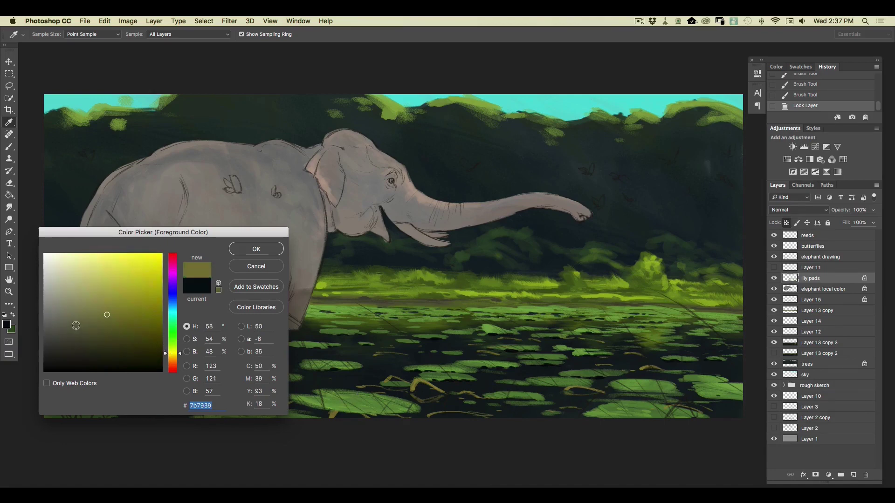
pyautogui.click(87, 321)
pyautogui.click(102, 313)
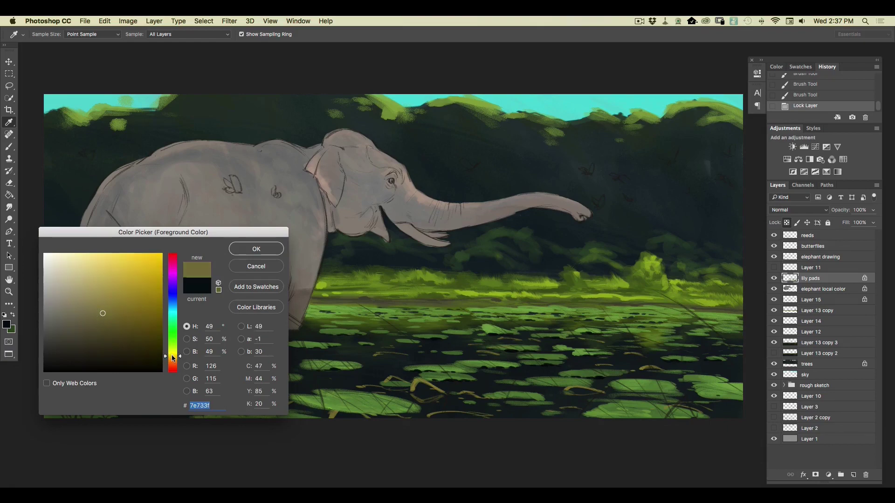
pyautogui.click(250, 252)
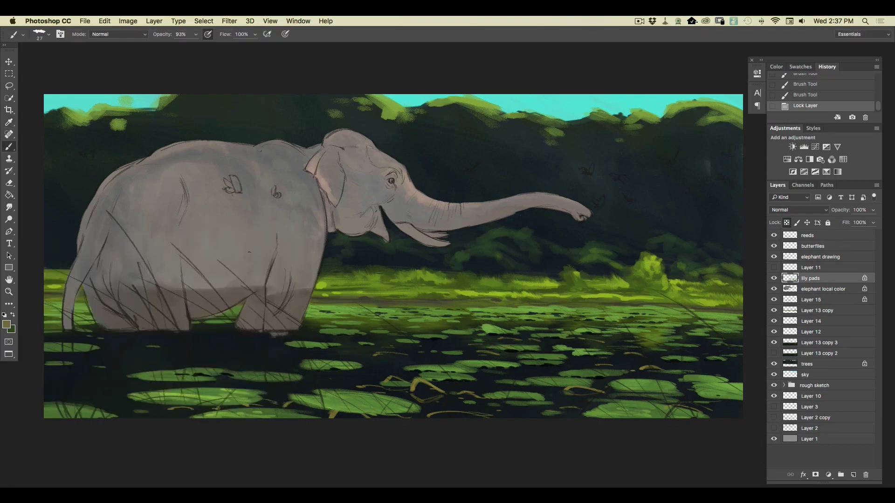
# Step: Enlarge the brush to 137 px with pen pressure controlling size, and paint olive over the large foreground lily pad's edge
pyautogui.click(49, 35)
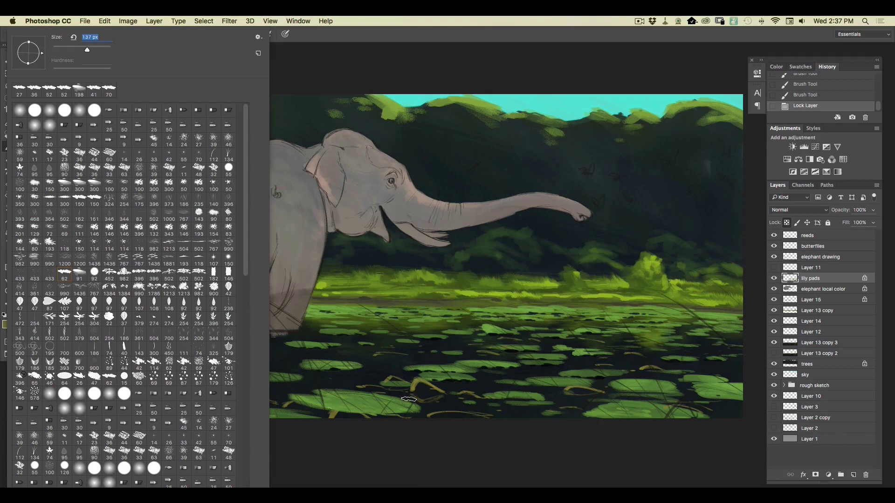
pyautogui.click(285, 40)
pyautogui.moveTo(399, 396); pyautogui.dragTo(408, 409)
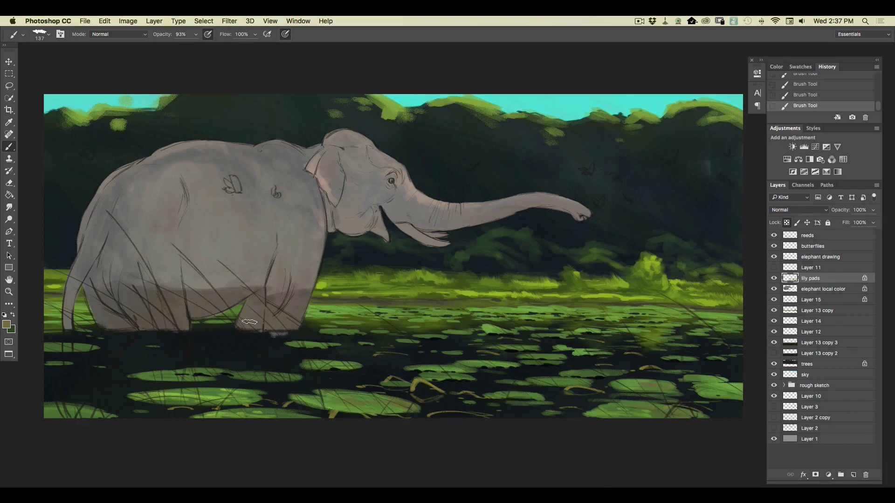
# Step: Shift the foreground colour's hue to 44° for the browner olive 7e6d3f
pyautogui.click(6, 324)
pyautogui.click(171, 358)
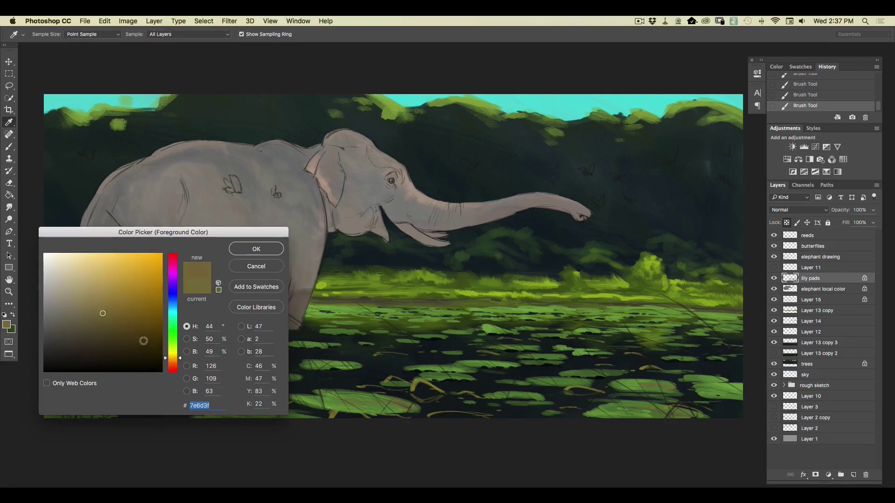
# Step: Set the foreground colour to ochre brown #836a28
pyautogui.click(126, 311)
pyautogui.click(241, 251)
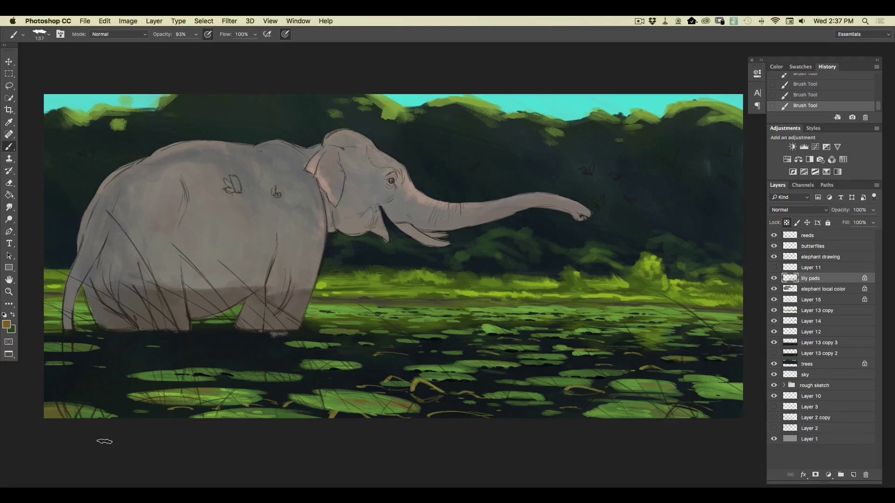
# Step: Sample the foreground lily pad's green (#78a949) as the foreground colour and reduce the brush size to 71
pyautogui.click(7, 324)
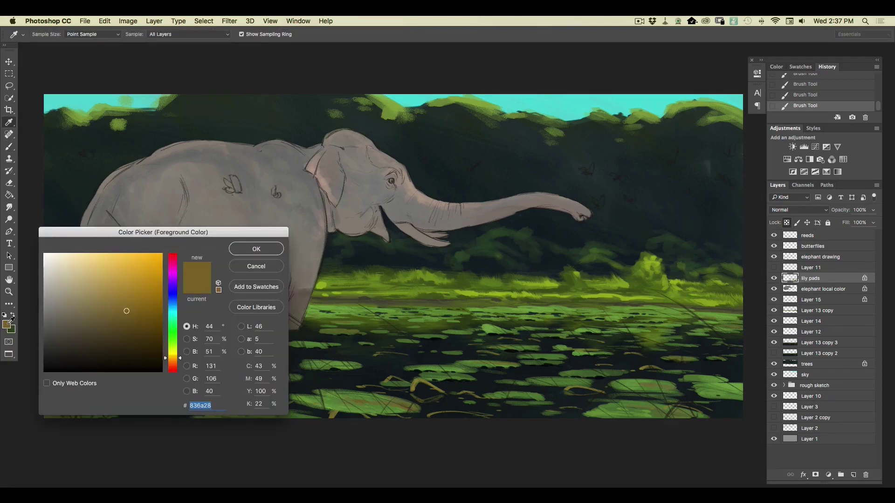
pyautogui.click(332, 404)
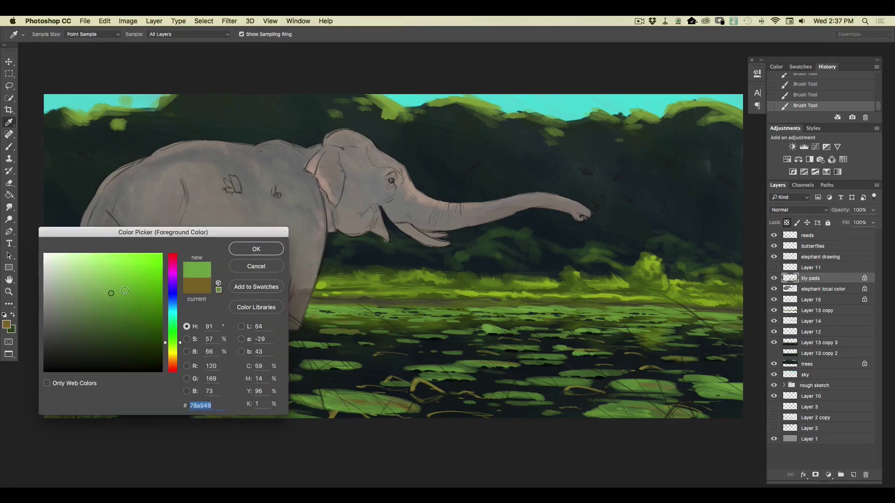
pyautogui.click(258, 252)
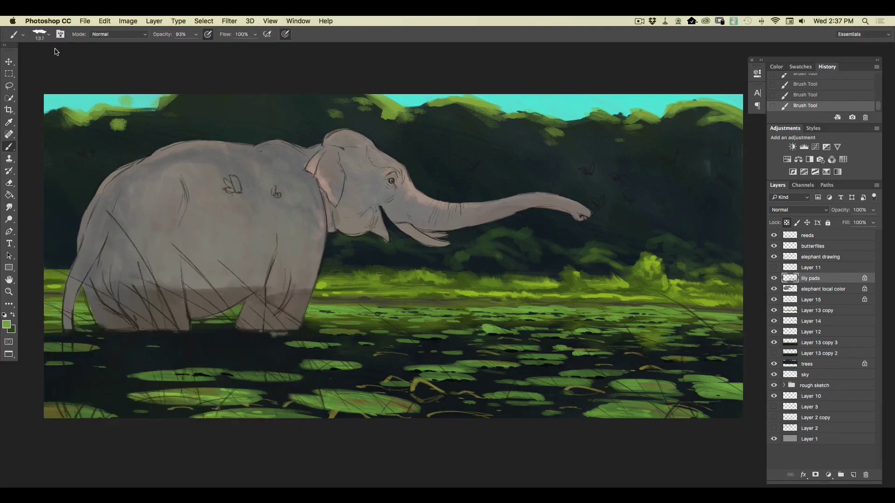
pyautogui.click(48, 34)
pyautogui.press('Return')
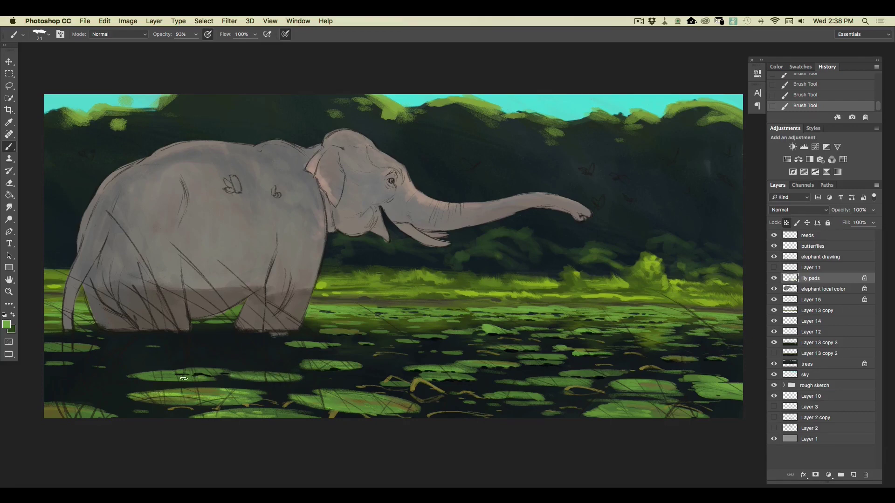
# Step: Brighten the foreground colour and shift its hue to a pale yellow-green, #e0f27e
pyautogui.click(8, 323)
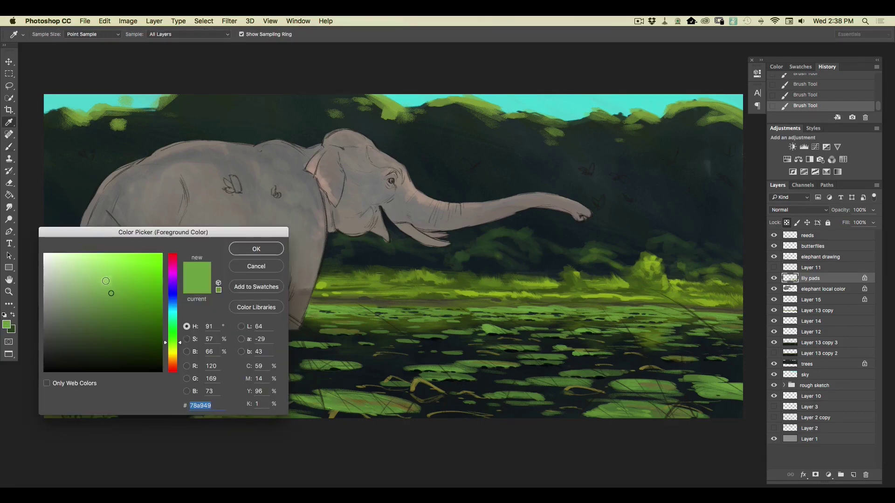
pyautogui.click(100, 272)
pyautogui.click(242, 249)
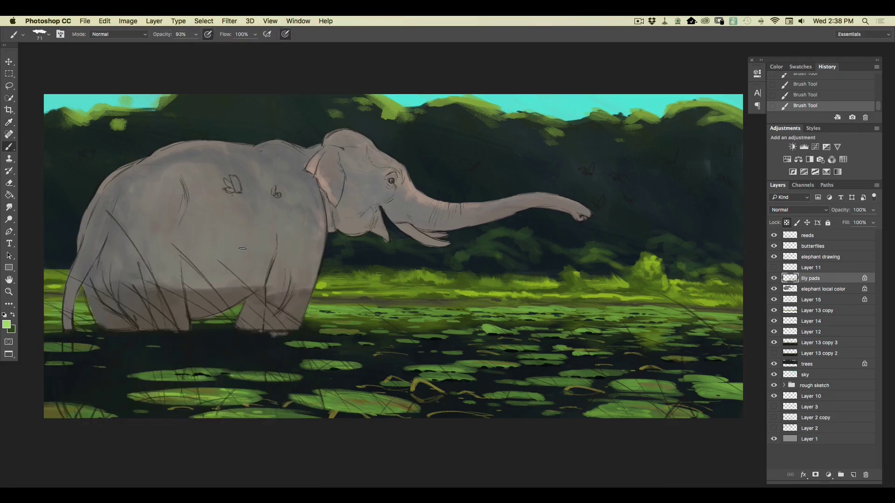
pyautogui.click(7, 325)
pyautogui.moveTo(105, 264); pyautogui.dragTo(101, 259)
pyautogui.click(172, 353)
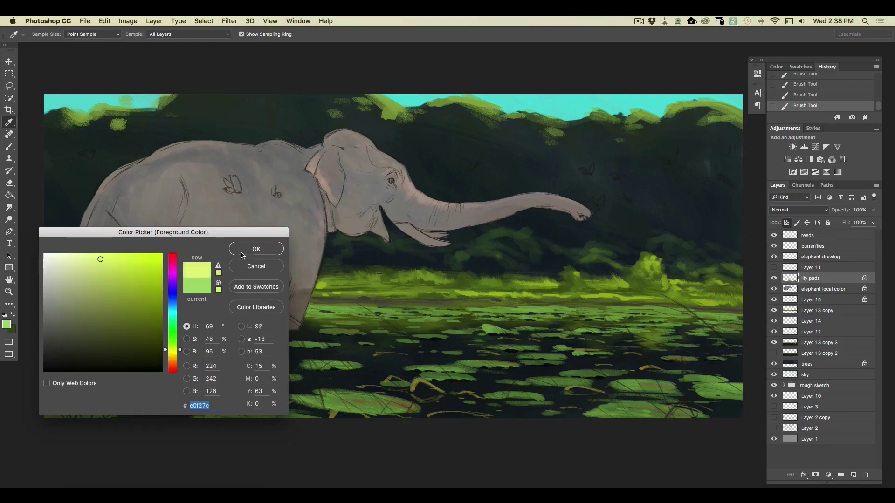
pyautogui.click(240, 249)
# Step: Reduce the brush size to 27, unlock the lily pads layer's transparent pixels and paint bright highlights along a mid-distance pad's edges
pyautogui.rightClick(54, 60)
pyautogui.click(60, 48)
pyautogui.click(319, 65)
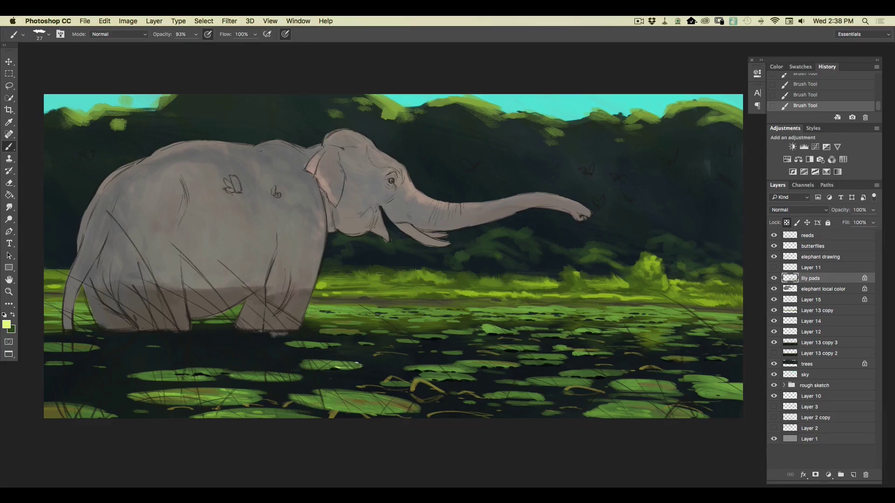
pyautogui.press('/')
pyautogui.moveTo(362, 366); pyautogui.dragTo(359, 368)
pyautogui.moveTo(310, 368); pyautogui.dragTo(299, 367)
# Step: Lighten the foreground colour to #e8f892 and paint sunlit edge highlights on the foreground and middle lily pads
pyautogui.click(6, 325)
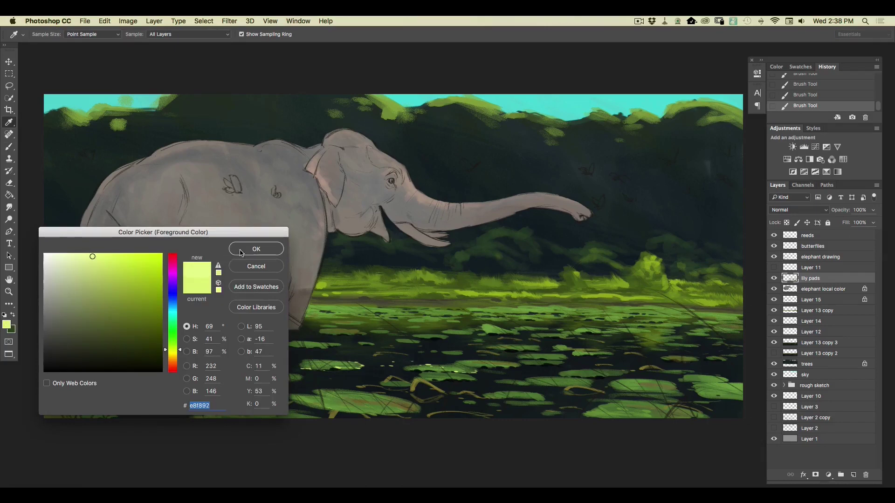
pyautogui.click(239, 252)
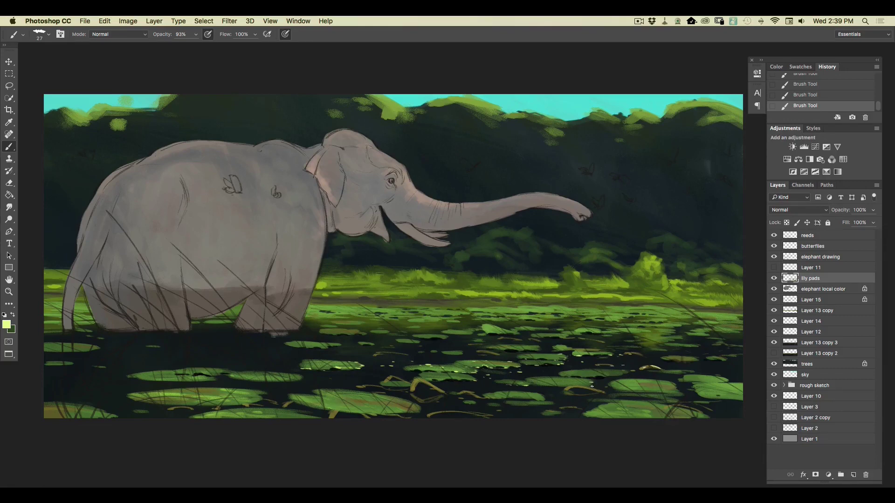
pyautogui.moveTo(598, 391); pyautogui.dragTo(574, 387)
pyautogui.moveTo(501, 397); pyautogui.dragTo(468, 393)
pyautogui.moveTo(297, 396)
pyautogui.mouseDown()
pyautogui.moveTo(320, 406)
pyautogui.moveTo(297, 398)
pyautogui.mouseUp()
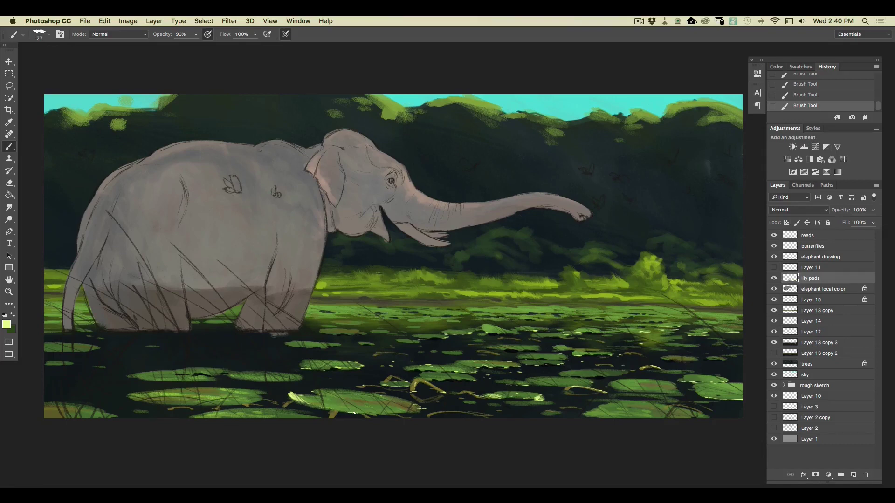
pyautogui.moveTo(192, 405); pyautogui.dragTo(136, 401)
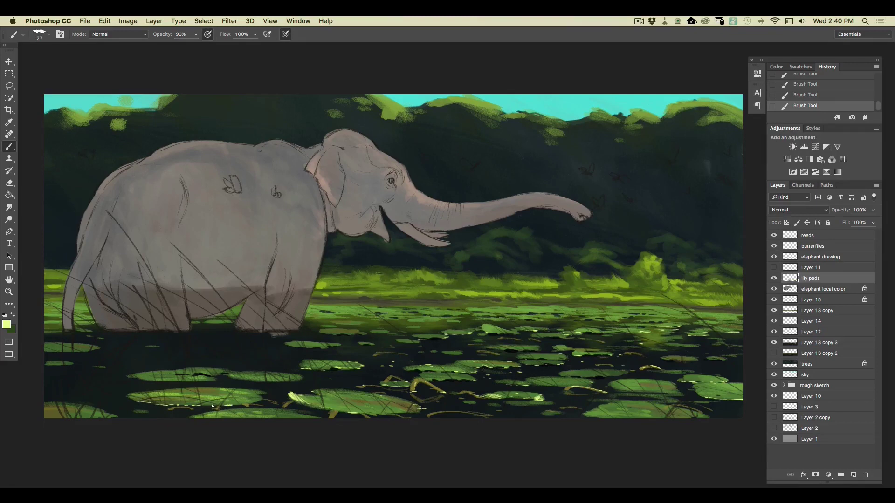
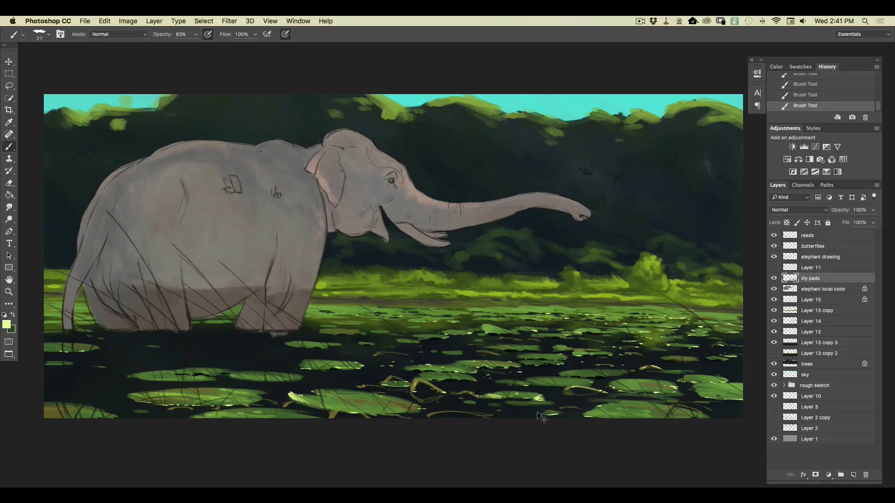
pyautogui.press('super+minus')
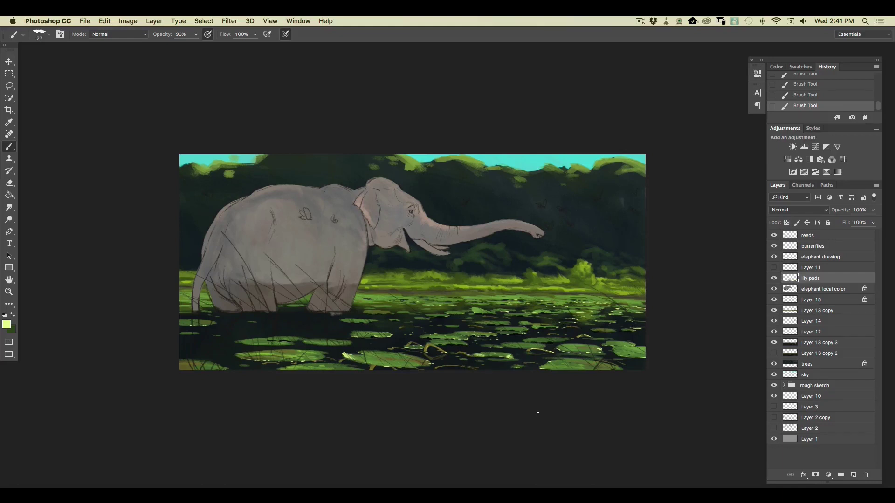
pyautogui.press('super+plus')
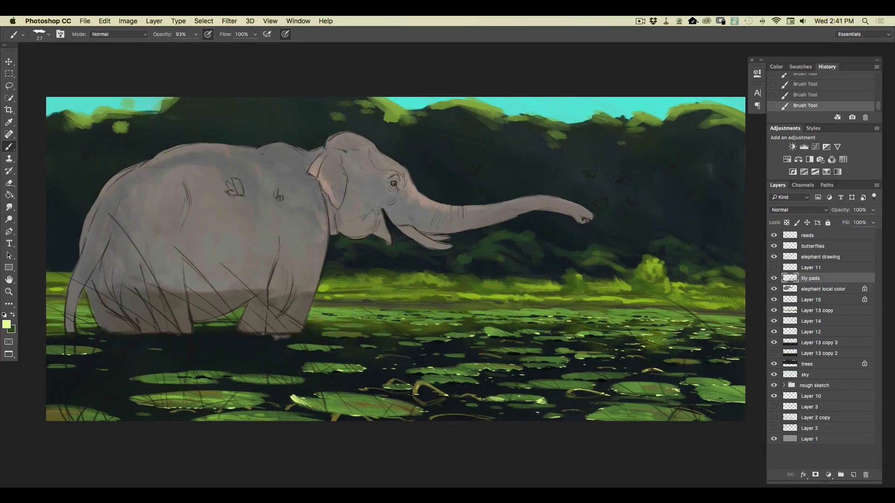
# Step: Add a new layer, move it above the reeds layer and set its blend mode to Multiply
pyautogui.click(853, 474)
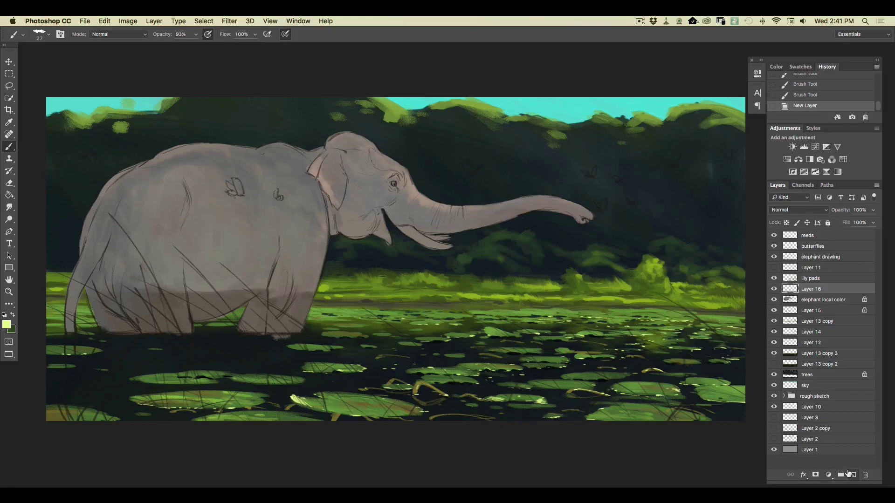
pyautogui.moveTo(806, 290); pyautogui.dragTo(802, 236)
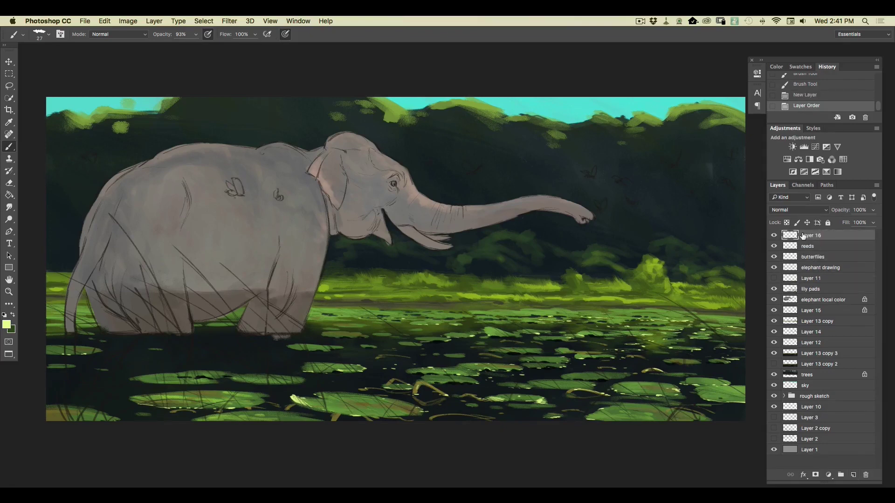
pyautogui.click(794, 209)
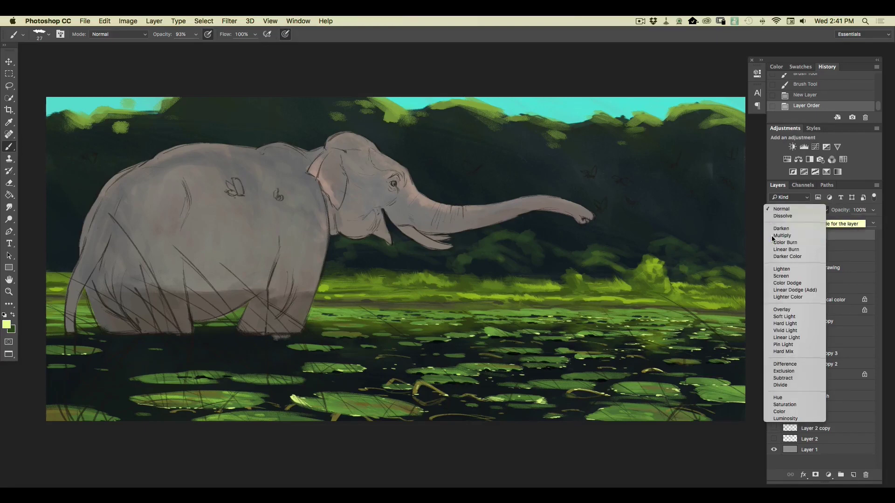
pyautogui.click(782, 236)
# Step: Set the foreground colour to blue-grey #707880 for painting shadows with the Brush tool
pyautogui.click(6, 325)
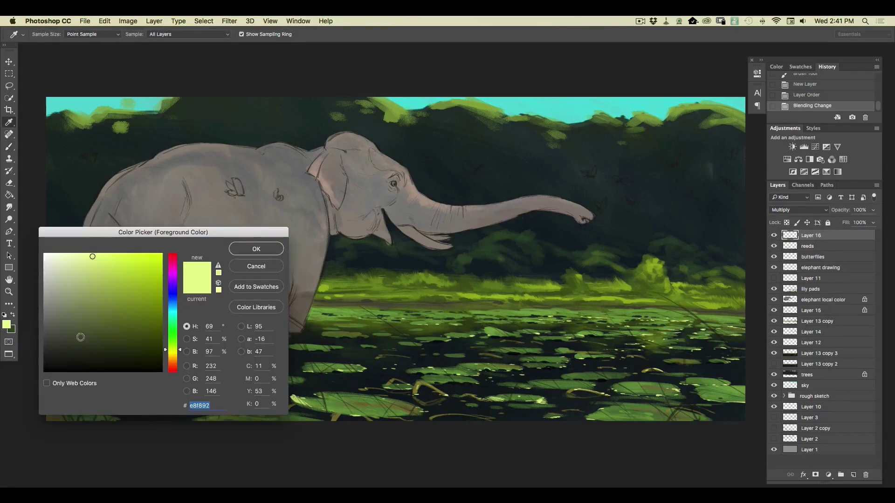
pyautogui.click(173, 312)
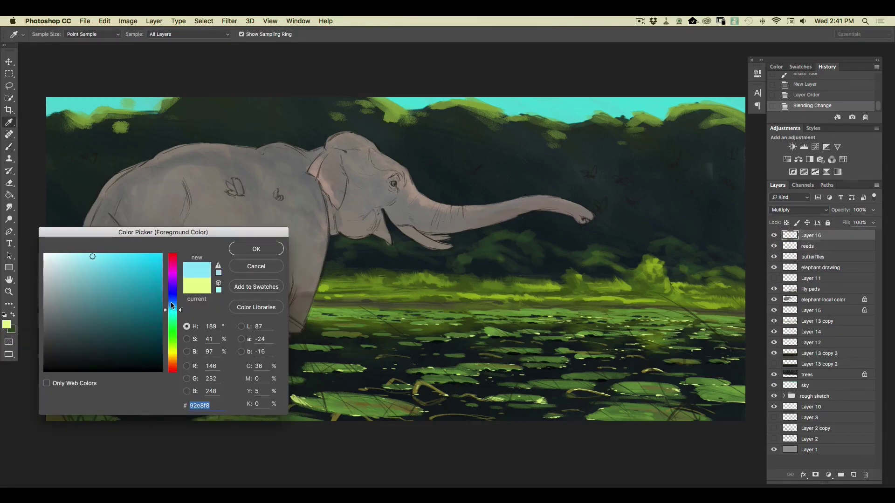
pyautogui.click(171, 303)
pyautogui.click(59, 314)
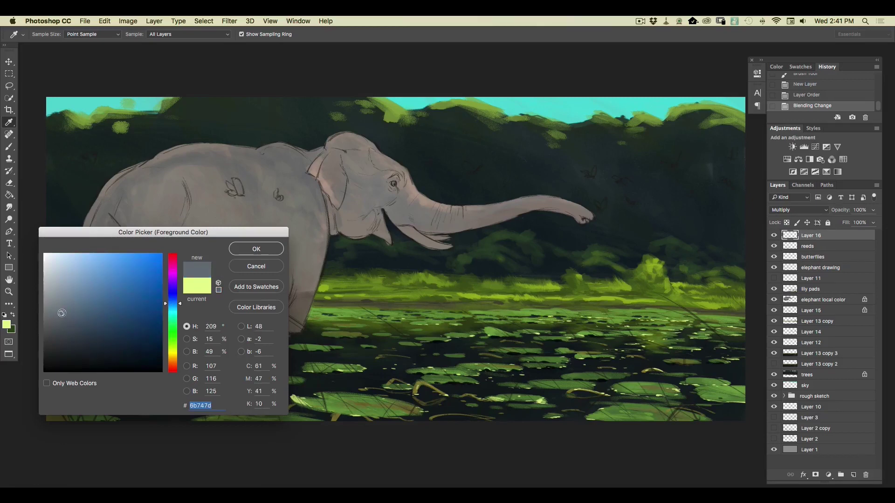
pyautogui.click(58, 312)
pyautogui.click(247, 251)
pyautogui.press('b')
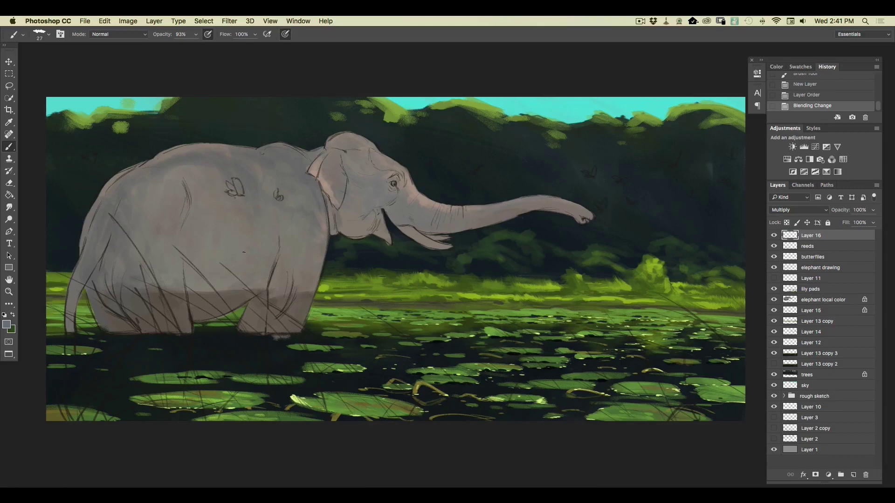
# Step: Enlarge the brush to 100 and paint the first shadow strokes around the elephant's eye
pyautogui.click(48, 37)
pyautogui.moveTo(84, 50); pyautogui.dragTo(83, 51)
pyautogui.moveTo(378, 181); pyautogui.dragTo(394, 176)
pyautogui.moveTo(391, 177); pyautogui.dragTo(402, 179)
# Step: Lower the brush opacity to 68%, enlarge the brush to 175 and block in the shadow around and behind the eye
pyautogui.click(196, 35)
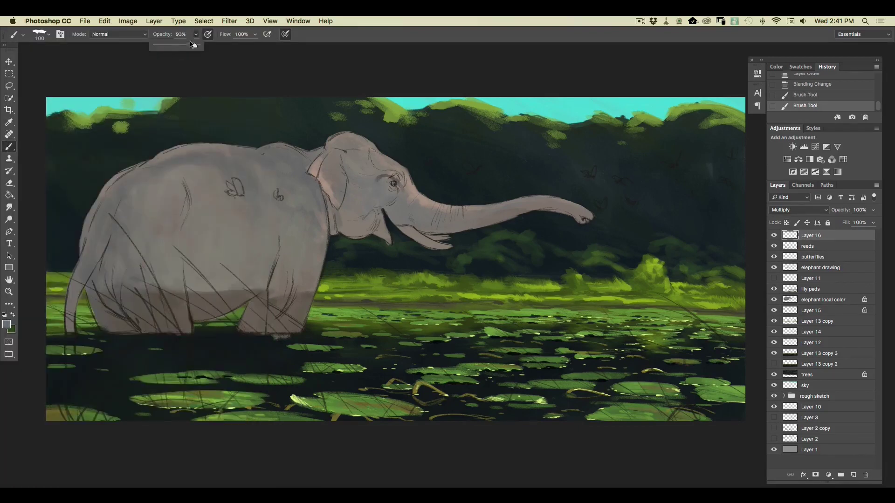
pyautogui.click(49, 35)
pyautogui.click(90, 50)
pyautogui.moveTo(394, 188)
pyautogui.mouseDown()
pyautogui.moveTo(402, 199)
pyautogui.moveTo(378, 193)
pyautogui.moveTo(376, 180)
pyautogui.moveTo(396, 180)
pyautogui.mouseUp()
pyautogui.moveTo(402, 188)
pyautogui.mouseDown()
pyautogui.moveTo(394, 207)
pyautogui.moveTo(375, 180)
pyautogui.moveTo(356, 198)
pyautogui.mouseUp()
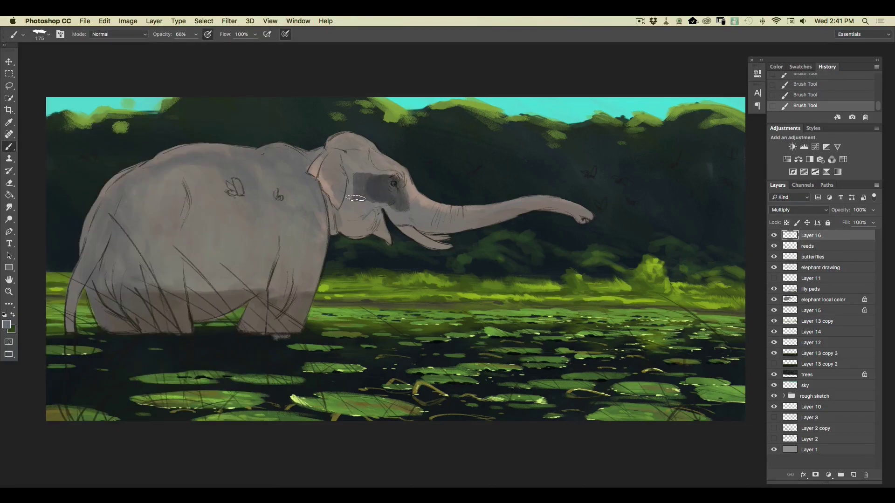
# Step: Choose a slightly lighter blue-grey and extend the head shadow back towards the ear
pyautogui.click(6, 325)
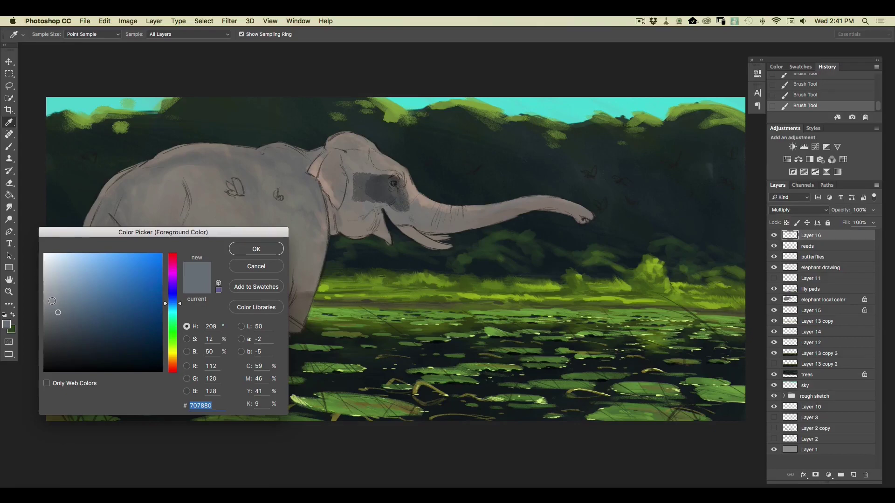
pyautogui.click(51, 299)
pyautogui.click(243, 252)
pyautogui.moveTo(360, 181)
pyautogui.mouseDown()
pyautogui.moveTo(368, 207)
pyautogui.moveTo(349, 186)
pyautogui.mouseUp()
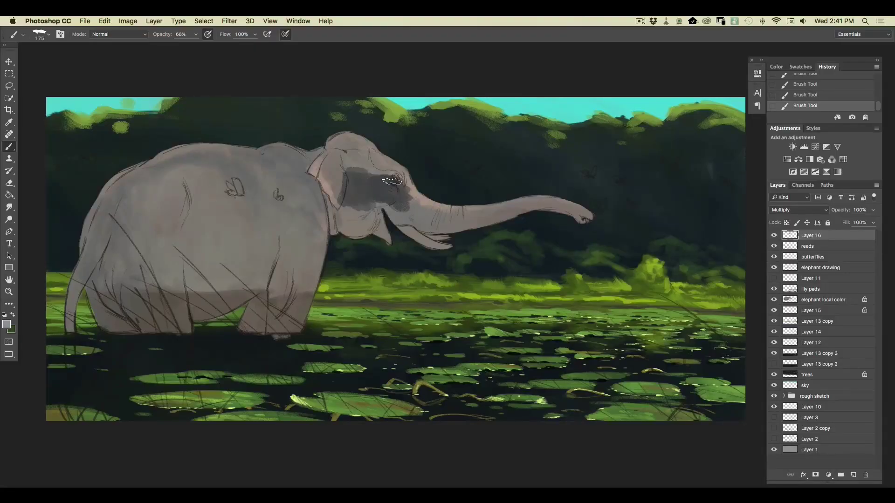
# Step: Erase excess shadow in front of the eye and extend the shading across the cheek and down the trunk's base
pyautogui.press('e')
pyautogui.moveTo(414, 195); pyautogui.dragTo(407, 184)
pyautogui.moveTo(410, 190); pyautogui.dragTo(414, 198)
pyautogui.press('b')
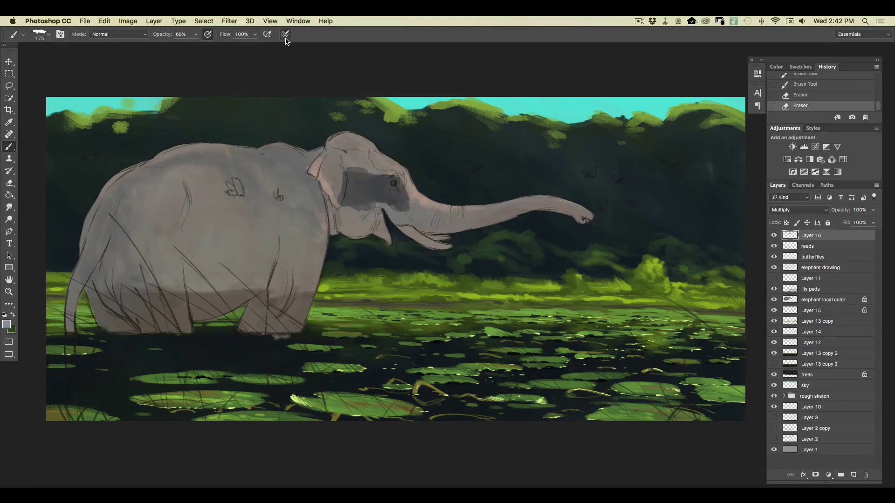
pyautogui.moveTo(396, 196)
pyautogui.mouseDown()
pyautogui.moveTo(465, 221)
pyautogui.moveTo(417, 218)
pyautogui.moveTo(388, 204)
pyautogui.moveTo(413, 229)
pyautogui.moveTo(386, 199)
pyautogui.moveTo(415, 230)
pyautogui.moveTo(430, 221)
pyautogui.moveTo(448, 226)
pyautogui.mouseUp()
pyautogui.moveTo(371, 195)
pyautogui.mouseDown()
pyautogui.moveTo(371, 216)
pyautogui.moveTo(371, 191)
pyautogui.mouseUp()
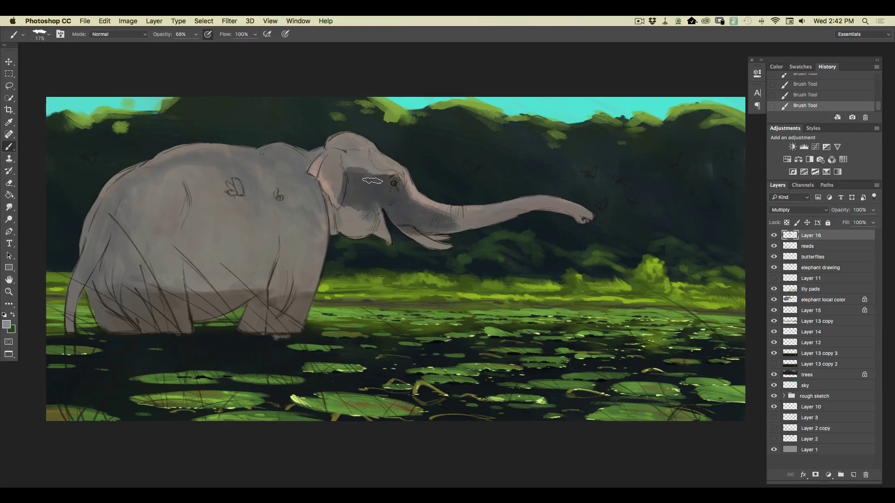
# Step: Reduce the brush to 91, enable pen-pressure size control and paint shadows on the elephant's forehead, ear and jaw
pyautogui.click(48, 37)
pyautogui.click(79, 49)
pyautogui.click(316, 77)
pyautogui.click(285, 36)
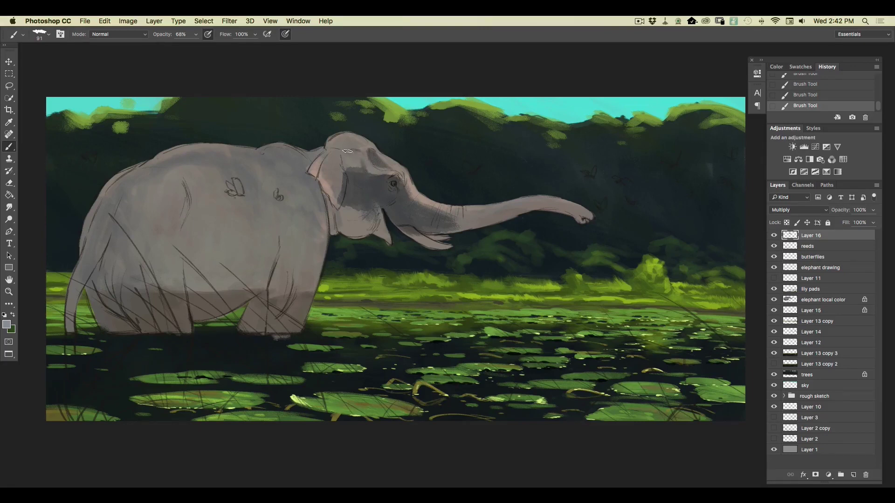
pyautogui.moveTo(356, 160)
pyautogui.mouseDown()
pyautogui.moveTo(348, 174)
pyautogui.moveTo(358, 173)
pyautogui.moveTo(339, 181)
pyautogui.moveTo(347, 192)
pyautogui.mouseUp()
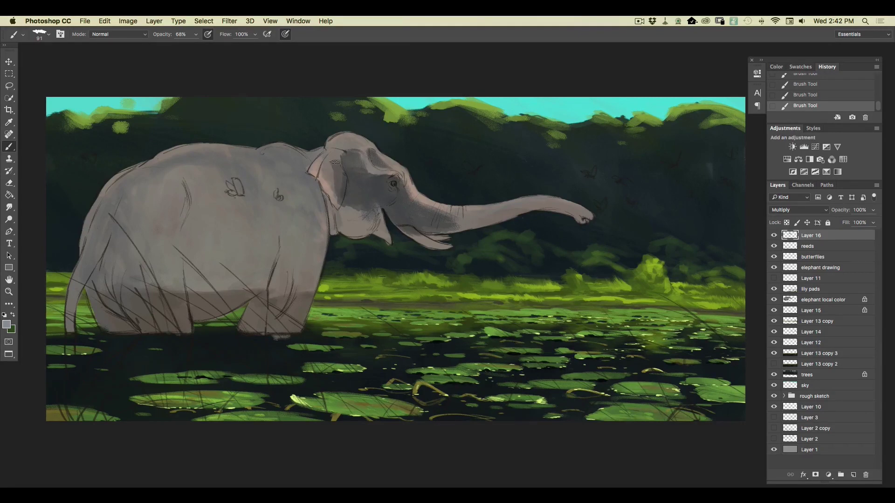
pyautogui.moveTo(333, 154)
pyautogui.mouseDown()
pyautogui.moveTo(329, 179)
pyautogui.moveTo(335, 153)
pyautogui.mouseUp()
pyautogui.moveTo(337, 196)
pyautogui.mouseDown()
pyautogui.moveTo(330, 176)
pyautogui.moveTo(332, 221)
pyautogui.moveTo(334, 178)
pyautogui.moveTo(360, 220)
pyautogui.moveTo(372, 210)
pyautogui.moveTo(380, 229)
pyautogui.moveTo(376, 201)
pyautogui.moveTo(385, 234)
pyautogui.moveTo(365, 229)
pyautogui.mouseUp()
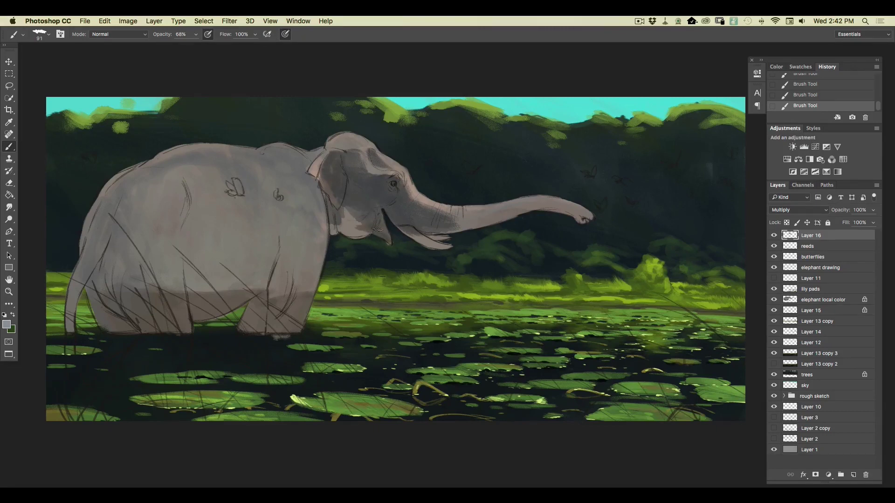
# Step: Raise the brush opacity to 87% and paint shadows over the elephant's cheek, jaw, tusk and the underside of the trunk
pyautogui.click(196, 34)
pyautogui.moveTo(195, 45); pyautogui.dragTo(204, 47)
pyautogui.moveTo(360, 222)
pyautogui.mouseDown()
pyautogui.moveTo(345, 219)
pyautogui.moveTo(354, 215)
pyautogui.moveTo(341, 228)
pyautogui.moveTo(349, 232)
pyautogui.moveTo(327, 208)
pyautogui.mouseUp()
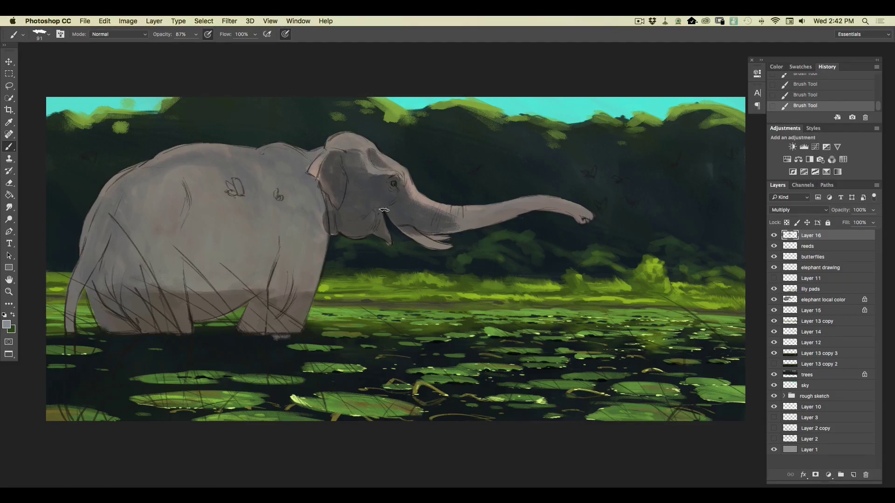
pyautogui.moveTo(410, 230)
pyautogui.mouseDown()
pyautogui.moveTo(445, 246)
pyautogui.moveTo(434, 243)
pyautogui.moveTo(441, 240)
pyautogui.mouseUp()
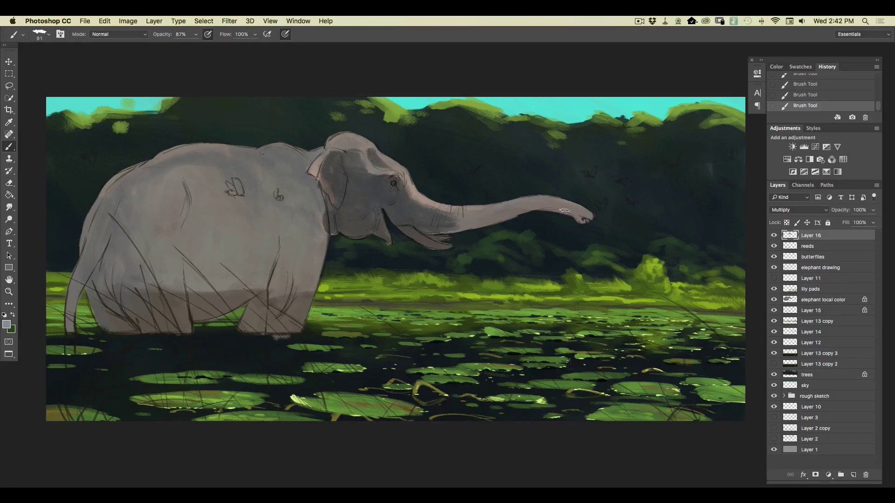
pyautogui.moveTo(579, 213)
pyautogui.mouseDown()
pyautogui.moveTo(547, 207)
pyautogui.moveTo(555, 209)
pyautogui.moveTo(553, 194)
pyautogui.moveTo(544, 206)
pyautogui.moveTo(512, 208)
pyautogui.mouseUp()
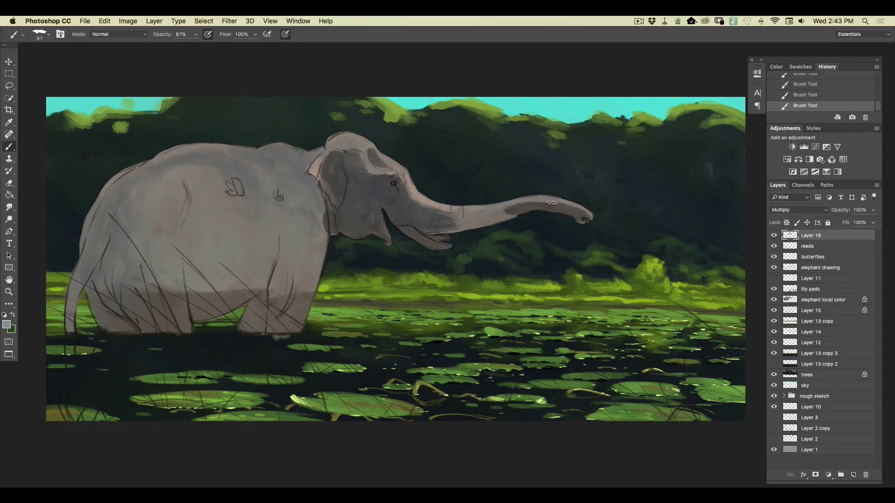
pyautogui.moveTo(477, 218)
pyautogui.mouseDown()
pyautogui.moveTo(539, 203)
pyautogui.moveTo(434, 214)
pyautogui.moveTo(479, 225)
pyautogui.mouseUp()
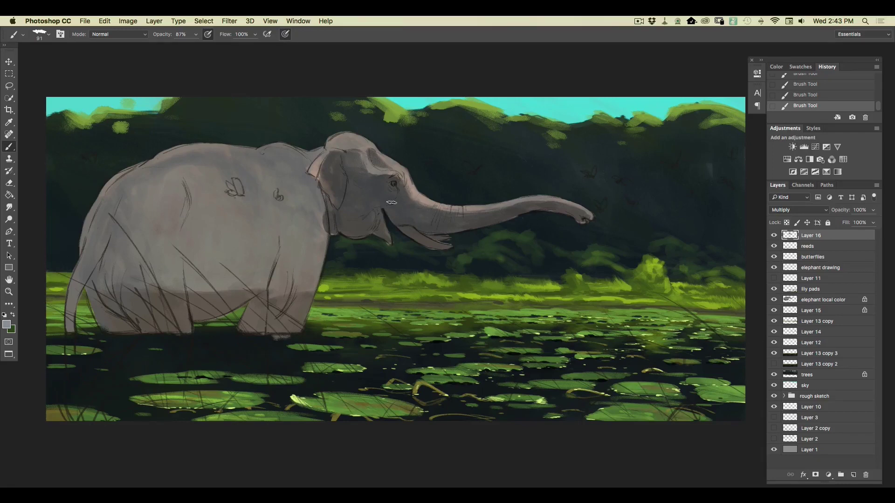
# Step: Enlarge the brush to 150, turn off pen-pressure size control and paint the shadow on the neck behind the ear
pyautogui.rightClick(52, 45)
pyautogui.moveTo(309, 180)
pyautogui.mouseDown()
pyautogui.moveTo(309, 249)
pyautogui.moveTo(322, 222)
pyautogui.mouseUp()
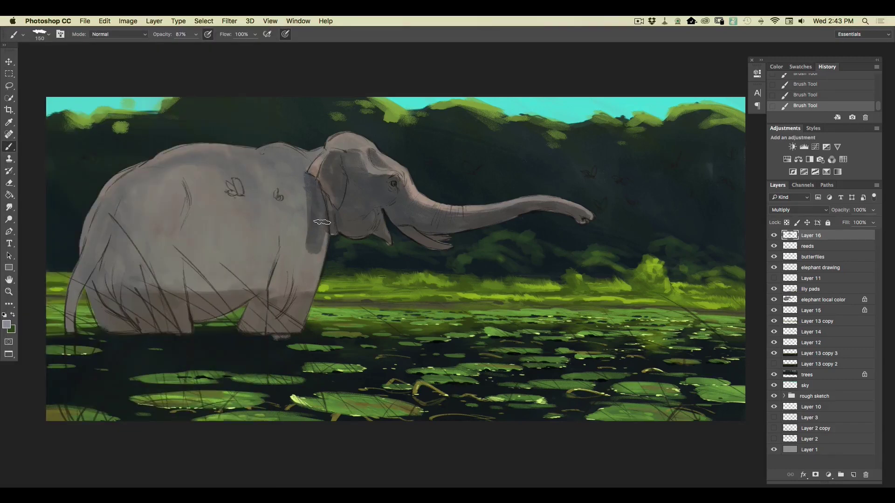
pyautogui.moveTo(314, 163)
pyautogui.mouseDown()
pyautogui.moveTo(320, 194)
pyautogui.moveTo(304, 160)
pyautogui.mouseUp()
pyautogui.click(281, 38)
pyautogui.moveTo(336, 145); pyautogui.dragTo(332, 144)
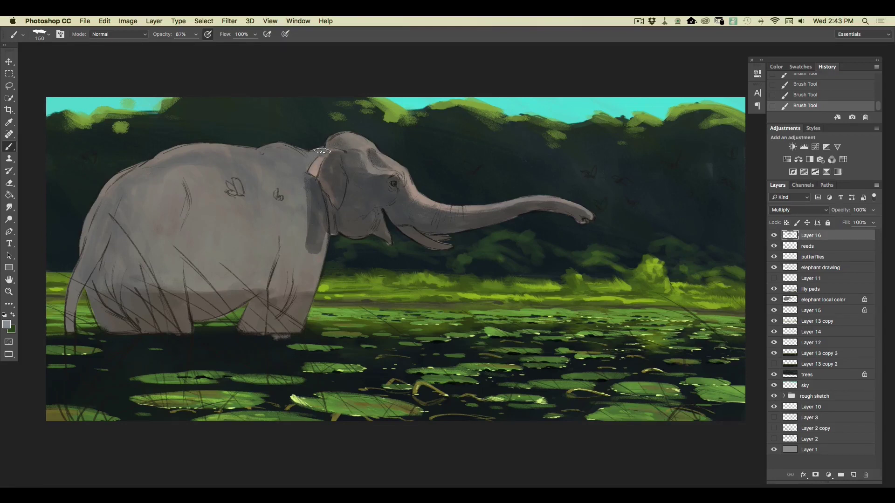
pyautogui.moveTo(324, 155); pyautogui.dragTo(327, 151)
# Step: Reduce the brush to 86 and paint a shadow band just below the outline of the neck hump and back
pyautogui.click(49, 35)
pyautogui.moveTo(319, 151)
pyautogui.mouseDown()
pyautogui.moveTo(311, 159)
pyautogui.moveTo(324, 150)
pyautogui.mouseUp()
pyautogui.moveTo(321, 150)
pyautogui.mouseDown()
pyautogui.moveTo(327, 147)
pyautogui.moveTo(319, 150)
pyautogui.mouseUp()
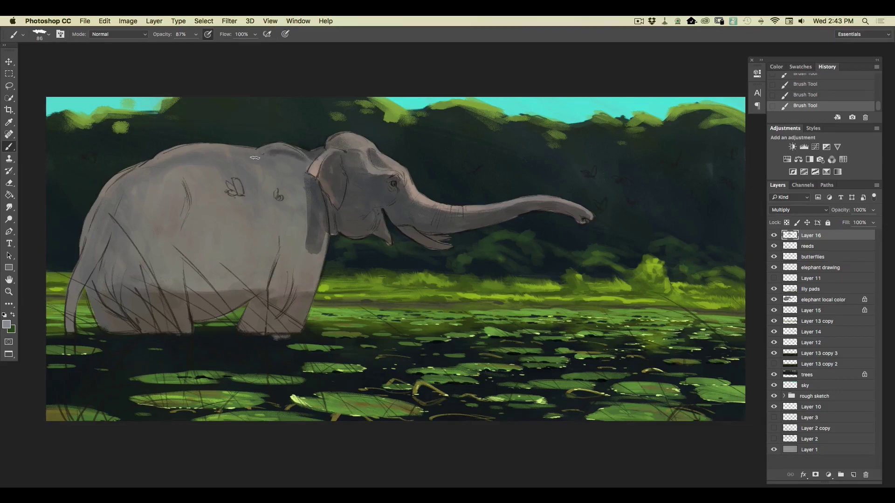
pyautogui.moveTo(249, 154); pyautogui.dragTo(183, 156)
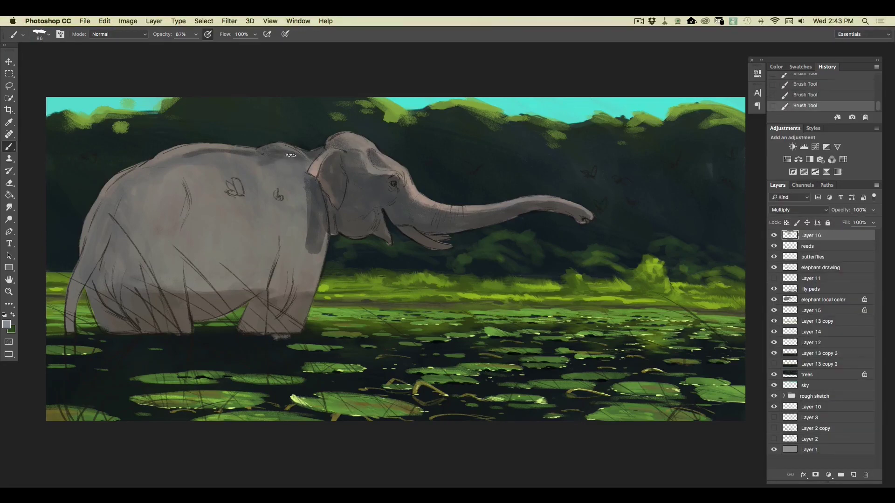
# Step: Fill the shoulder and front leg with shadow, erasing the spill along the chest edge
pyautogui.moveTo(287, 182)
pyautogui.mouseDown()
pyautogui.moveTo(308, 193)
pyautogui.moveTo(298, 198)
pyautogui.moveTo(274, 172)
pyautogui.moveTo(296, 245)
pyautogui.moveTo(314, 208)
pyautogui.moveTo(303, 261)
pyautogui.moveTo(320, 227)
pyautogui.moveTo(314, 257)
pyautogui.moveTo(321, 229)
pyautogui.mouseUp()
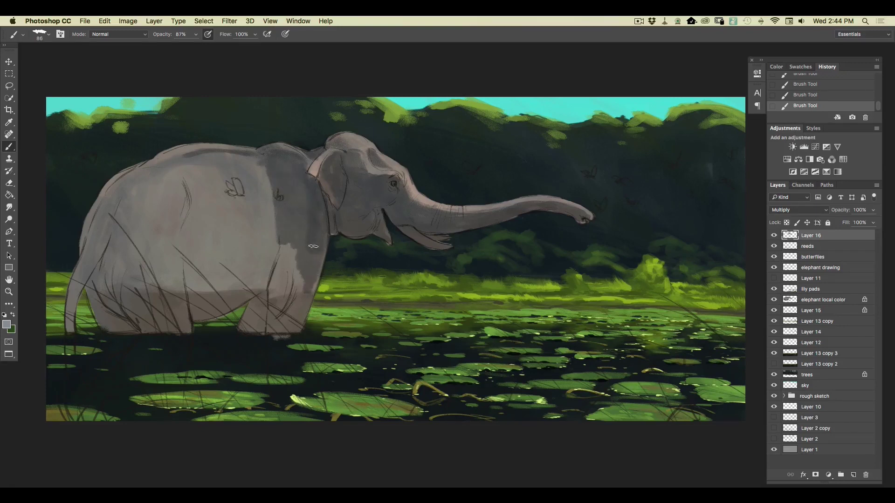
pyautogui.press('e')
pyautogui.moveTo(324, 239)
pyautogui.mouseDown()
pyautogui.moveTo(305, 302)
pyautogui.moveTo(308, 254)
pyautogui.moveTo(303, 268)
pyautogui.moveTo(322, 233)
pyautogui.moveTo(293, 312)
pyautogui.moveTo(302, 252)
pyautogui.mouseUp()
pyautogui.press('b')
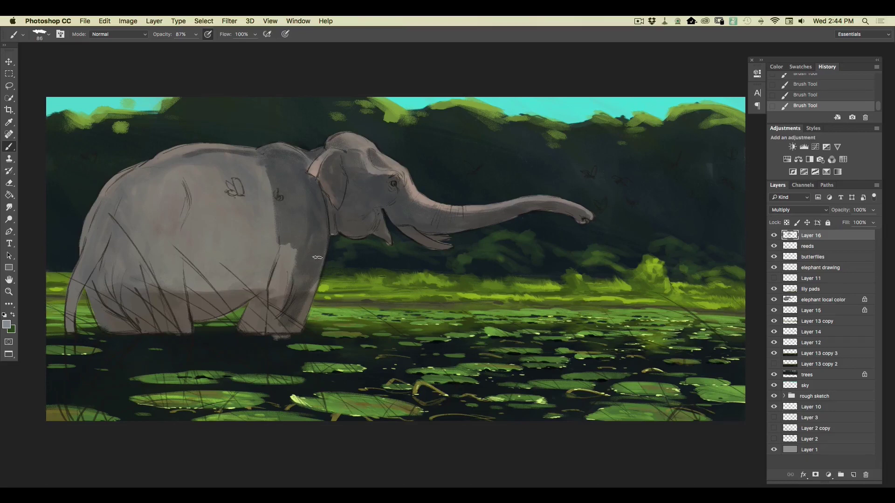
pyautogui.moveTo(320, 225)
pyautogui.mouseDown()
pyautogui.moveTo(298, 280)
pyautogui.moveTo(282, 246)
pyautogui.moveTo(275, 280)
pyautogui.moveTo(294, 306)
pyautogui.moveTo(286, 329)
pyautogui.moveTo(284, 313)
pyautogui.moveTo(275, 325)
pyautogui.moveTo(268, 298)
pyautogui.moveTo(274, 256)
pyautogui.moveTo(246, 323)
pyautogui.moveTo(267, 326)
pyautogui.moveTo(252, 328)
pyautogui.mouseUp()
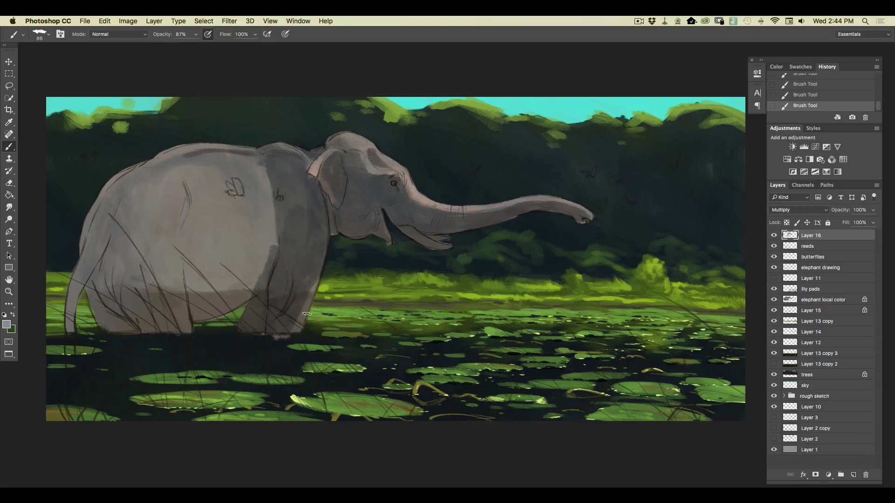
pyautogui.moveTo(274, 255)
pyautogui.mouseDown()
pyautogui.moveTo(267, 237)
pyautogui.moveTo(250, 291)
pyautogui.moveTo(257, 219)
pyautogui.mouseUp()
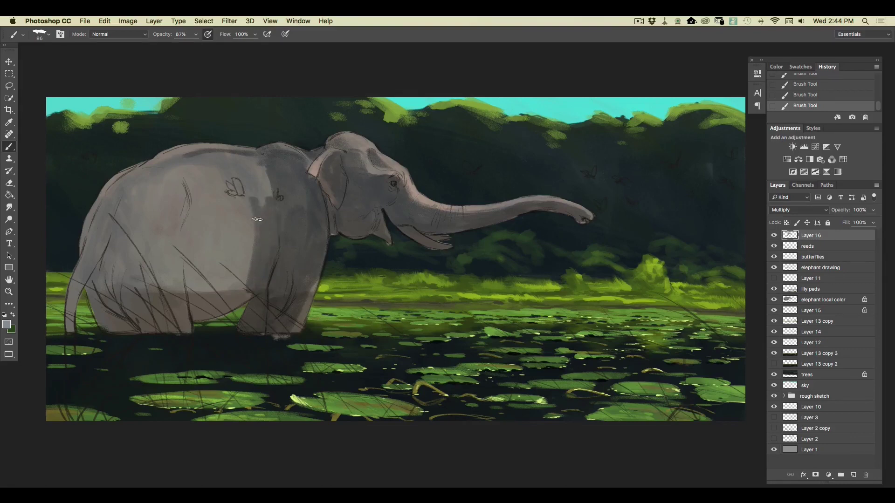
# Step: Enlarge the brush to 188 and block in the shadow across the elephant's flank and belly
pyautogui.click(51, 38)
pyautogui.click(91, 37)
pyautogui.click(272, 245)
pyautogui.moveTo(272, 245)
pyautogui.mouseDown()
pyautogui.moveTo(254, 209)
pyautogui.moveTo(235, 214)
pyautogui.moveTo(254, 230)
pyautogui.moveTo(209, 205)
pyautogui.moveTo(261, 180)
pyautogui.moveTo(200, 168)
pyautogui.moveTo(257, 157)
pyautogui.moveTo(226, 184)
pyautogui.moveTo(208, 178)
pyautogui.moveTo(207, 233)
pyautogui.moveTo(240, 248)
pyautogui.moveTo(250, 282)
pyautogui.moveTo(205, 313)
pyautogui.moveTo(156, 224)
pyautogui.moveTo(218, 276)
pyautogui.moveTo(191, 209)
pyautogui.moveTo(217, 211)
pyautogui.mouseUp()
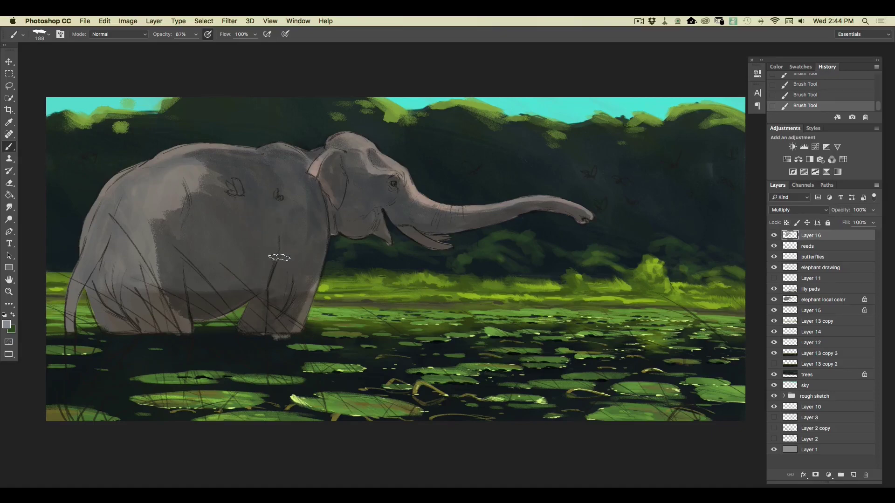
pyautogui.moveTo(210, 181)
pyautogui.mouseDown()
pyautogui.moveTo(184, 204)
pyautogui.moveTo(174, 173)
pyautogui.moveTo(148, 215)
pyautogui.mouseUp()
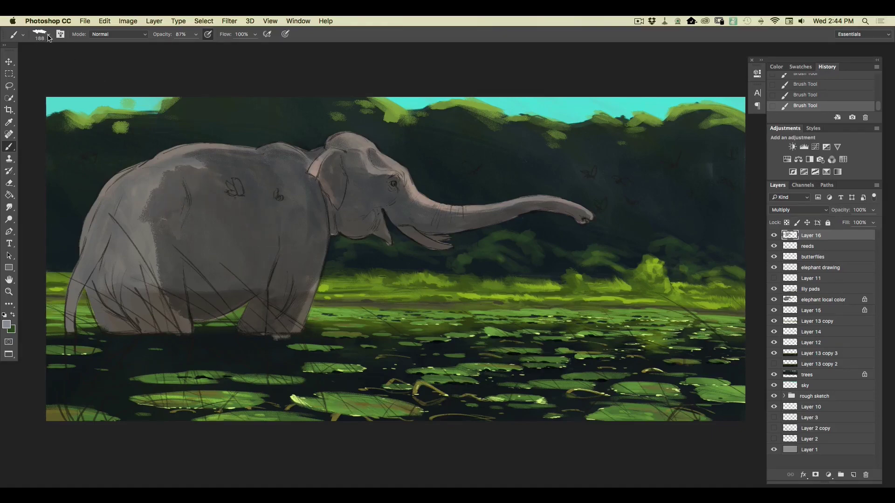
# Step: Reduce the brush to 156 and shape the flank shadow around the rounded, lighter hip
pyautogui.click(49, 35)
pyautogui.moveTo(94, 49); pyautogui.dragTo(92, 49)
pyautogui.click(282, 182)
pyautogui.moveTo(168, 171); pyautogui.dragTo(135, 209)
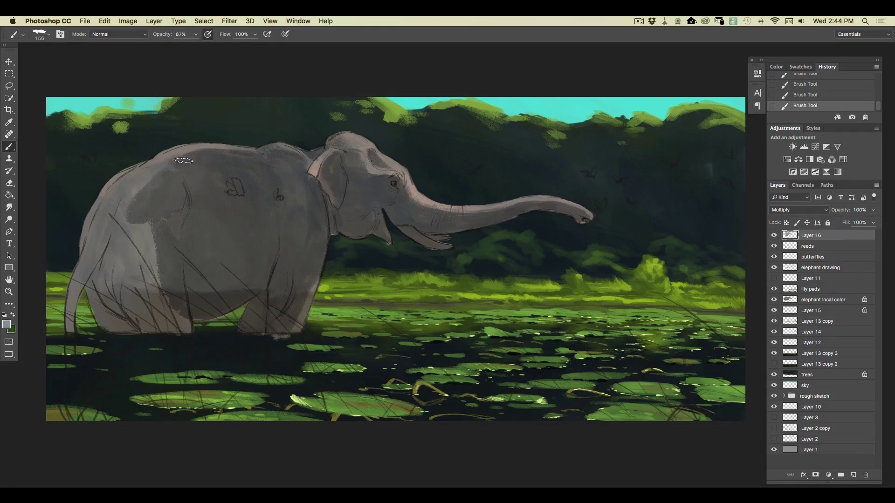
pyautogui.moveTo(159, 168)
pyautogui.mouseDown()
pyautogui.moveTo(175, 185)
pyautogui.moveTo(150, 181)
pyautogui.moveTo(179, 204)
pyautogui.moveTo(134, 199)
pyautogui.moveTo(155, 221)
pyautogui.moveTo(124, 217)
pyautogui.moveTo(156, 255)
pyautogui.mouseUp()
pyautogui.moveTo(174, 171); pyautogui.dragTo(176, 167)
pyautogui.moveTo(175, 166); pyautogui.dragTo(176, 172)
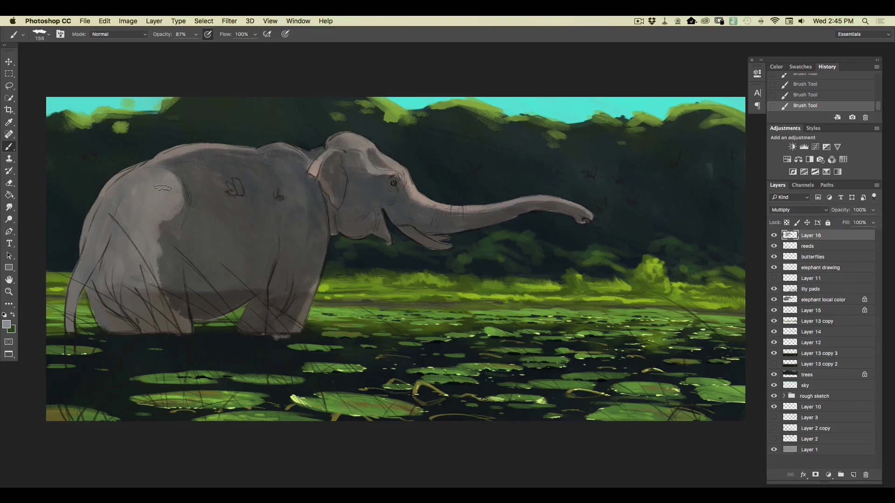
# Step: Shade the rump, hind legs and tail, reducing the brush to 95 for the hip and enabling pen-pressure size control
pyautogui.moveTo(174, 188)
pyautogui.mouseDown()
pyautogui.moveTo(144, 180)
pyautogui.moveTo(167, 185)
pyautogui.moveTo(137, 195)
pyautogui.moveTo(171, 200)
pyautogui.moveTo(173, 214)
pyautogui.moveTo(169, 188)
pyautogui.moveTo(172, 225)
pyautogui.moveTo(182, 206)
pyautogui.moveTo(185, 228)
pyautogui.moveTo(151, 180)
pyautogui.moveTo(181, 206)
pyautogui.moveTo(146, 177)
pyautogui.moveTo(159, 177)
pyautogui.moveTo(142, 181)
pyautogui.moveTo(166, 215)
pyautogui.moveTo(139, 189)
pyautogui.moveTo(136, 197)
pyautogui.moveTo(138, 179)
pyautogui.moveTo(111, 230)
pyautogui.moveTo(118, 206)
pyautogui.moveTo(135, 194)
pyautogui.moveTo(109, 213)
pyautogui.moveTo(90, 258)
pyautogui.moveTo(103, 204)
pyautogui.moveTo(89, 256)
pyautogui.moveTo(92, 224)
pyautogui.moveTo(88, 248)
pyautogui.moveTo(110, 327)
pyautogui.moveTo(104, 254)
pyautogui.moveTo(119, 263)
pyautogui.moveTo(131, 252)
pyautogui.moveTo(153, 280)
pyautogui.moveTo(151, 238)
pyautogui.moveTo(132, 250)
pyautogui.moveTo(136, 281)
pyautogui.moveTo(156, 305)
pyautogui.moveTo(107, 299)
pyautogui.moveTo(147, 317)
pyautogui.moveTo(123, 317)
pyautogui.moveTo(137, 327)
pyautogui.moveTo(110, 323)
pyautogui.moveTo(184, 329)
pyautogui.moveTo(177, 317)
pyautogui.moveTo(162, 318)
pyautogui.moveTo(184, 331)
pyautogui.mouseUp()
pyautogui.rightClick(111, 321)
pyautogui.click(105, 321)
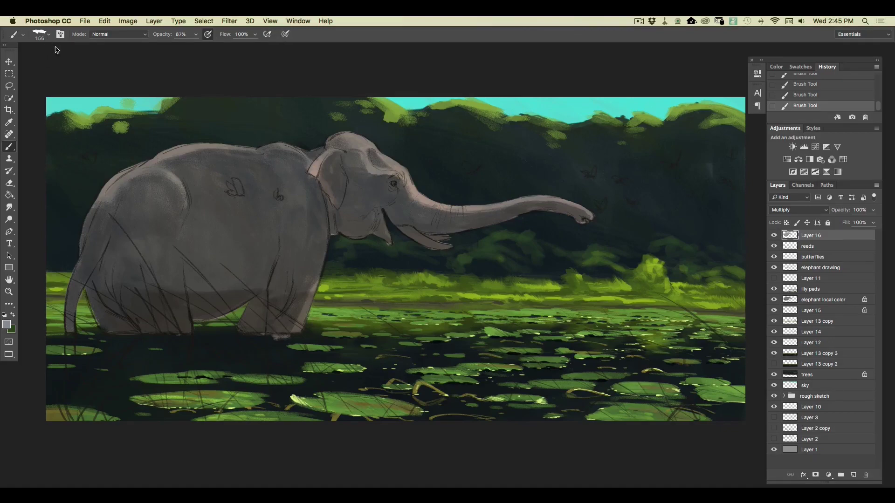
pyautogui.click(46, 35)
pyautogui.press('Return')
pyautogui.moveTo(126, 181); pyautogui.dragTo(101, 222)
pyautogui.click(285, 35)
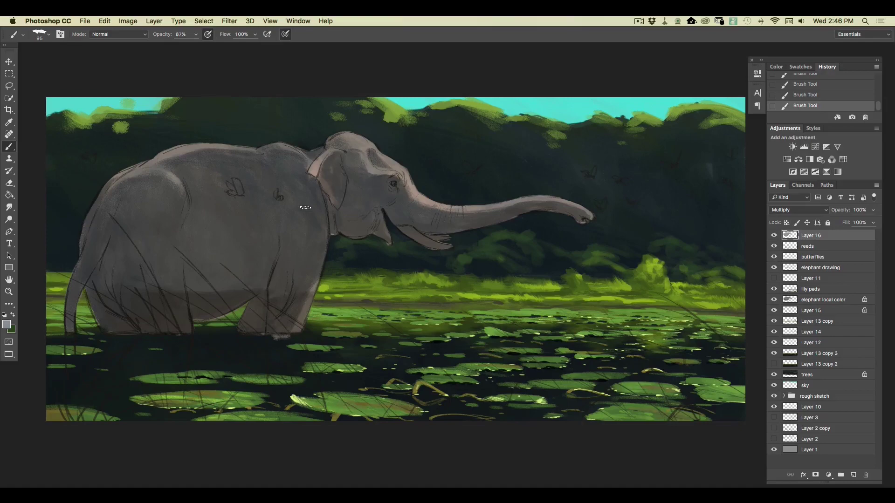
# Step: Erase the excess shadow along the ear's upper back edge with a size 54 eraser
pyautogui.press('e')
pyautogui.rightClick(48, 48)
pyautogui.moveTo(80, 55); pyautogui.dragTo(69, 54)
pyautogui.click(318, 162)
pyautogui.moveTo(318, 161); pyautogui.dragTo(321, 162)
pyautogui.moveTo(319, 162); pyautogui.dragTo(327, 153)
pyautogui.moveTo(327, 152); pyautogui.dragTo(325, 154)
# Step: Paint shadow strokes back over the upper part of the ear with the brush and check the whole painting
pyautogui.press('b')
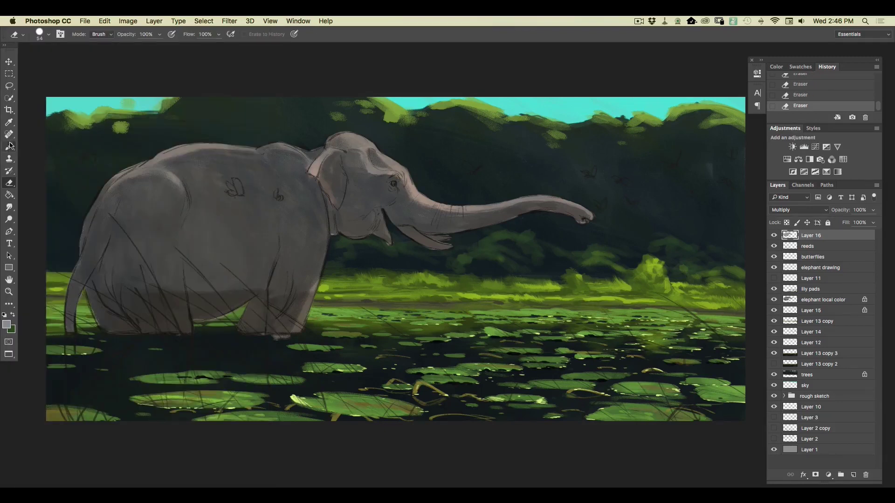
pyautogui.moveTo(328, 157); pyautogui.dragTo(340, 152)
pyautogui.moveTo(326, 160)
pyautogui.mouseDown()
pyautogui.moveTo(338, 153)
pyautogui.moveTo(325, 167)
pyautogui.moveTo(333, 167)
pyautogui.mouseUp()
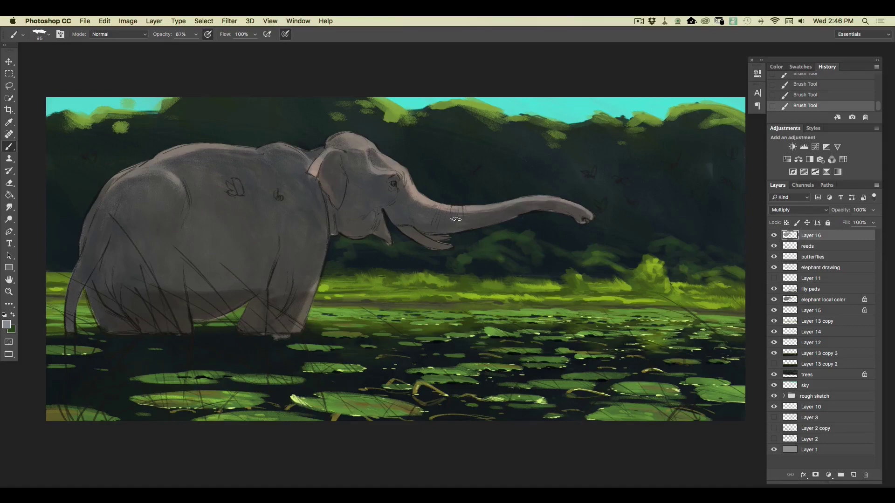
pyautogui.press('super+minus')
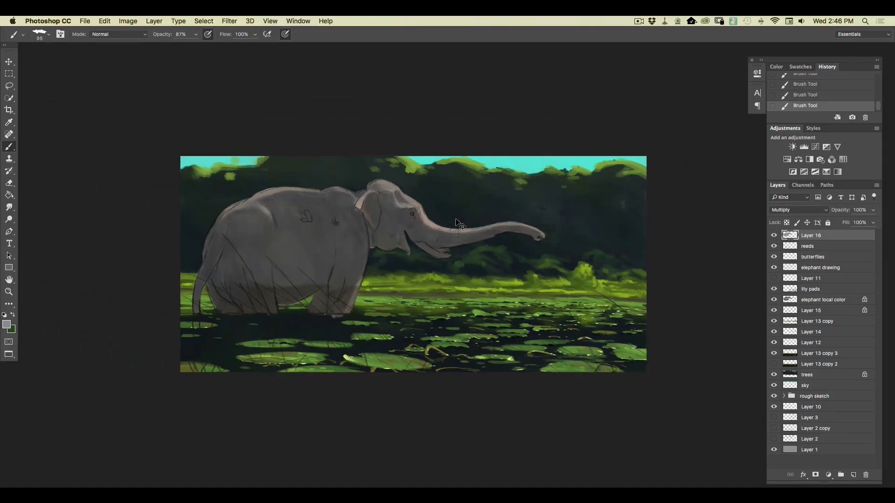
pyautogui.press('super+plus')
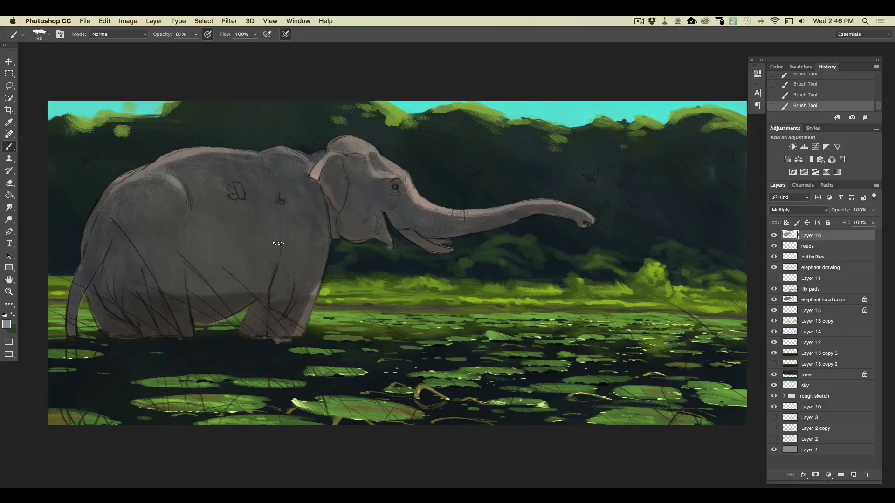
# Step: Add a new layer above the shadow layer and set its blend mode to Overlay
pyautogui.click(854, 475)
pyautogui.click(773, 215)
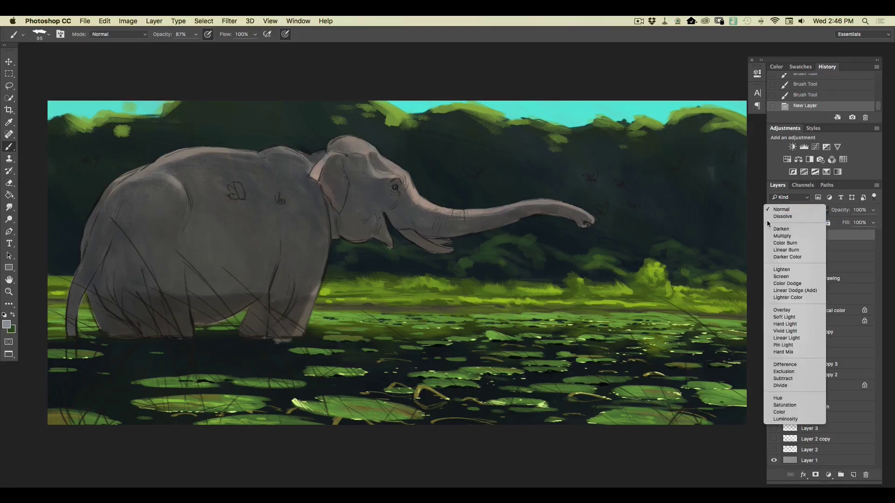
pyautogui.click(771, 312)
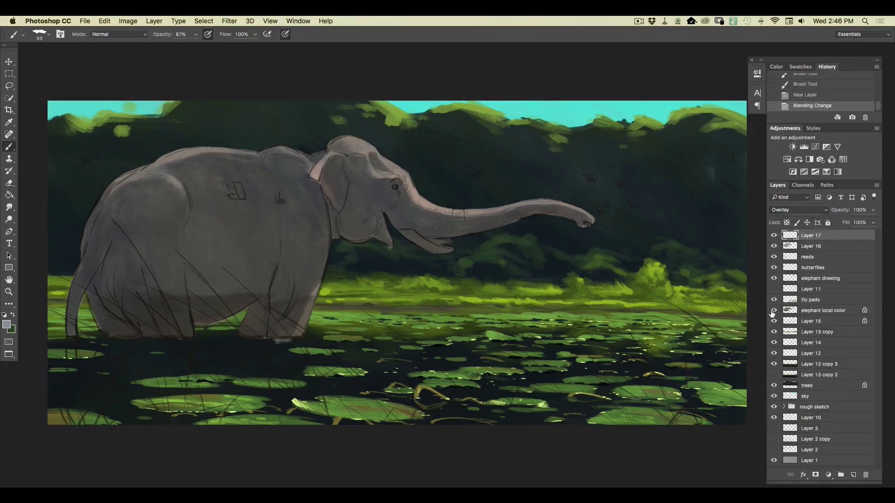
# Step: Change the foreground colour to a light warm grey with a hue of 45°
pyautogui.click(7, 324)
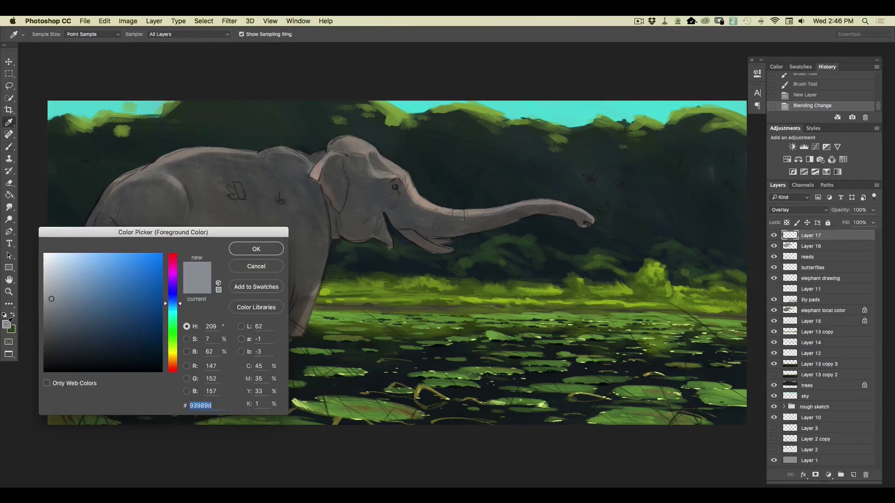
pyautogui.click(167, 355)
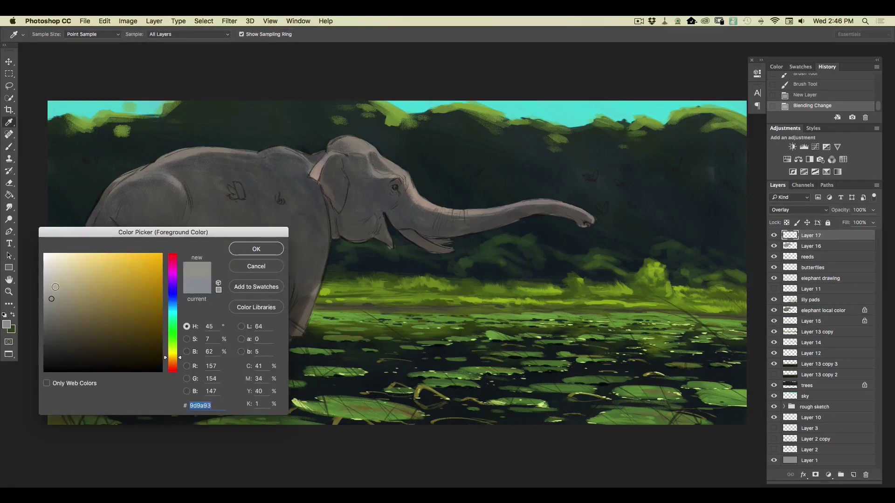
pyautogui.click(52, 288)
pyautogui.click(256, 250)
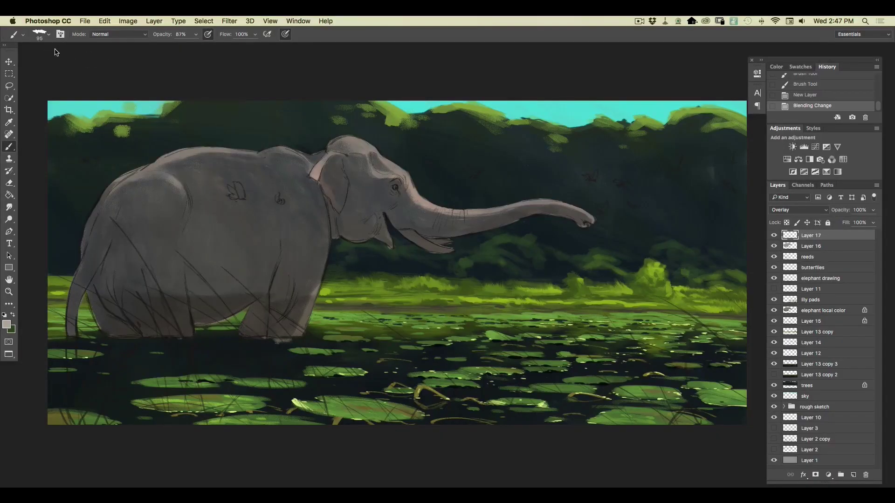
# Step: Set the brush to 57 px and 59% opacity, and paint soft highlights on the forehead and brow
pyautogui.rightClick(54, 51)
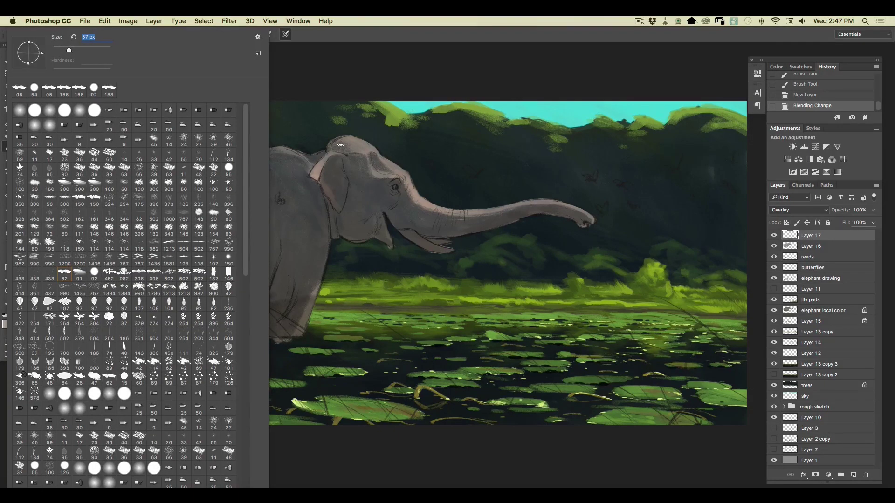
pyautogui.click(358, 190)
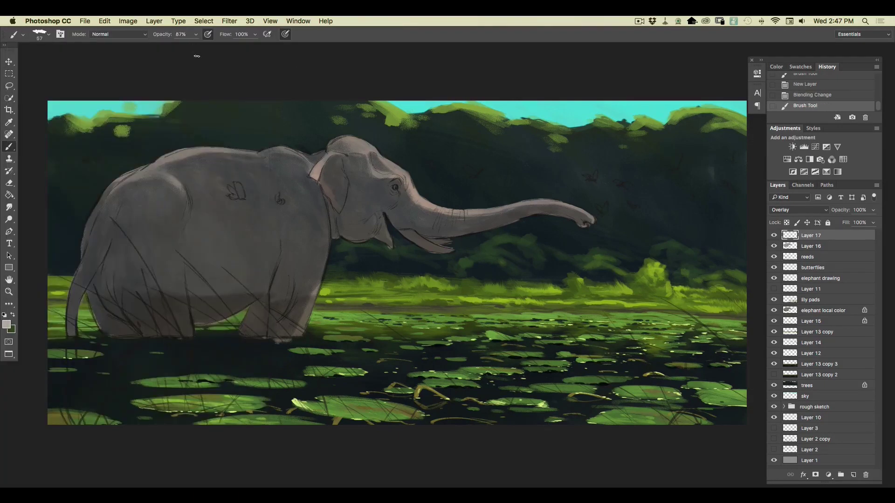
pyautogui.click(196, 34)
pyautogui.moveTo(196, 45); pyautogui.dragTo(185, 52)
pyautogui.moveTo(389, 165); pyautogui.dragTo(397, 171)
pyautogui.moveTo(388, 164); pyautogui.dragTo(402, 178)
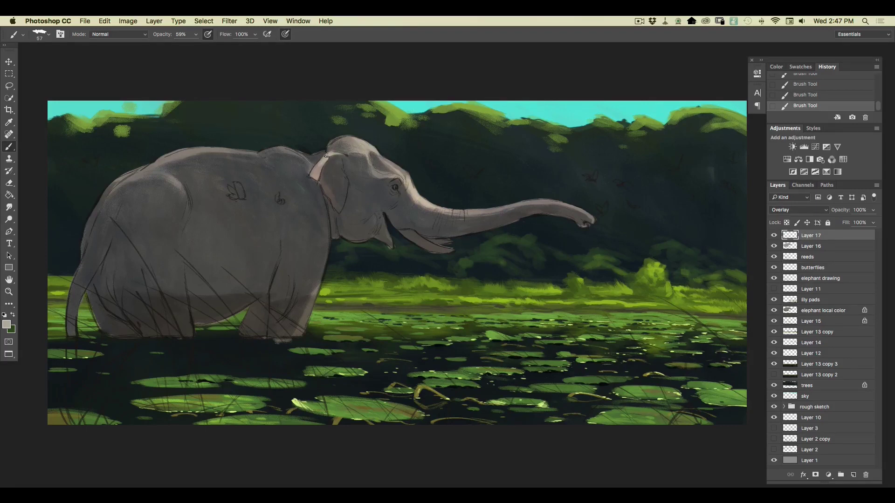
# Step: Paint highlights along the elephant's back, rump and the top of the trunk, enlarging the brush to 76
pyautogui.moveTo(283, 149); pyautogui.dragTo(301, 156)
pyautogui.moveTo(232, 151); pyautogui.dragTo(258, 153)
pyautogui.click(48, 35)
pyautogui.moveTo(68, 48); pyautogui.dragTo(74, 50)
pyautogui.click(280, 148)
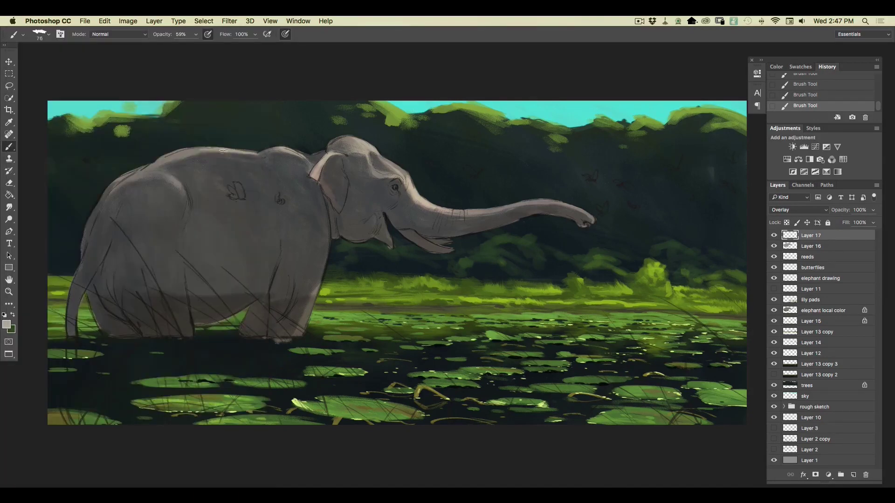
pyautogui.moveTo(207, 151); pyautogui.dragTo(155, 174)
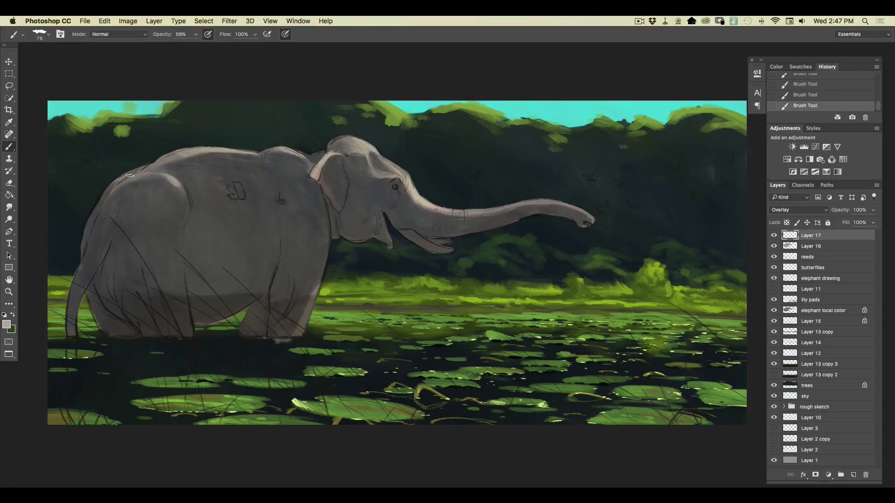
pyautogui.moveTo(122, 182); pyautogui.dragTo(105, 194)
pyautogui.moveTo(578, 210); pyautogui.dragTo(535, 204)
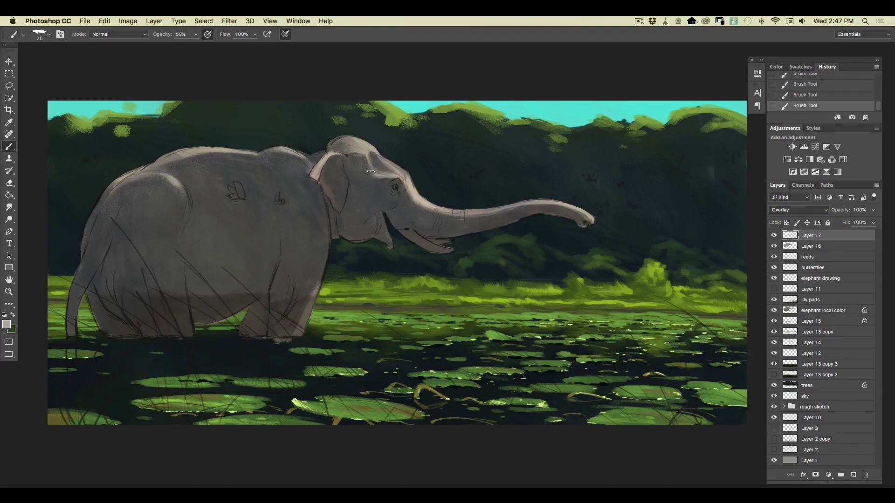
# Step: On a new layer, set the foreground colour to brownish grey #6b6158 and paint subtle reflected light beneath the elephant's ear and jaw
pyautogui.click(852, 475)
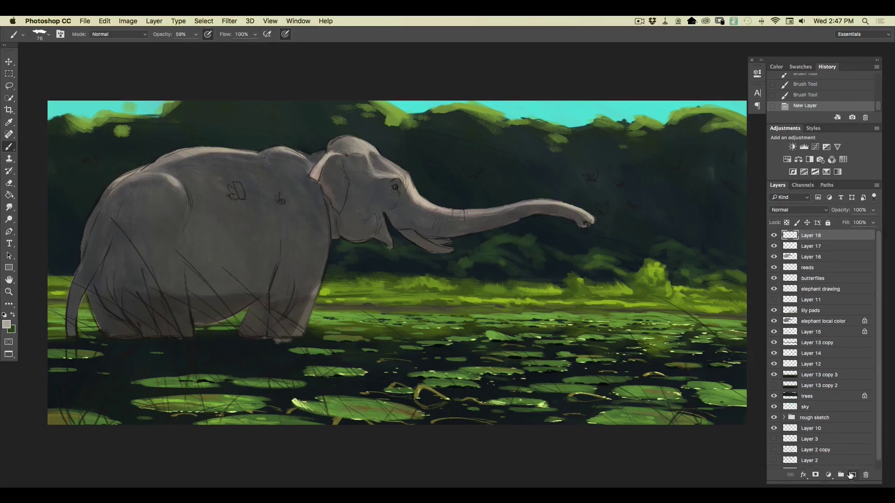
pyautogui.click(7, 325)
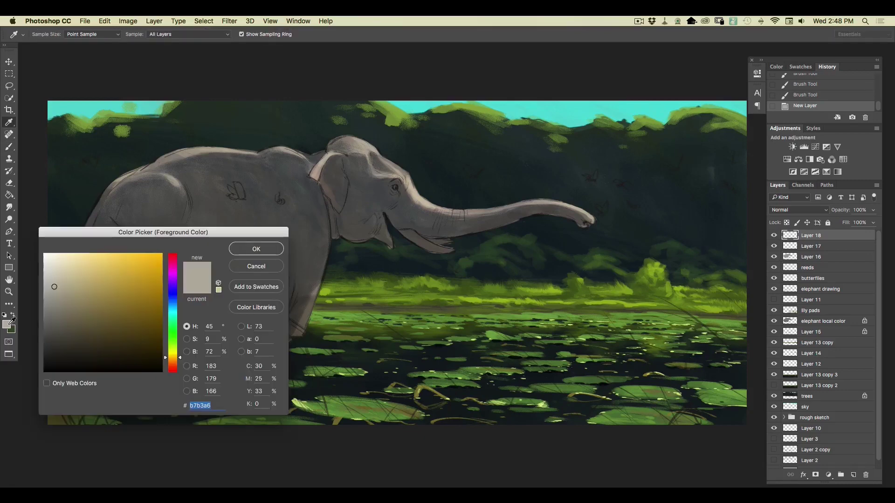
pyautogui.click(359, 229)
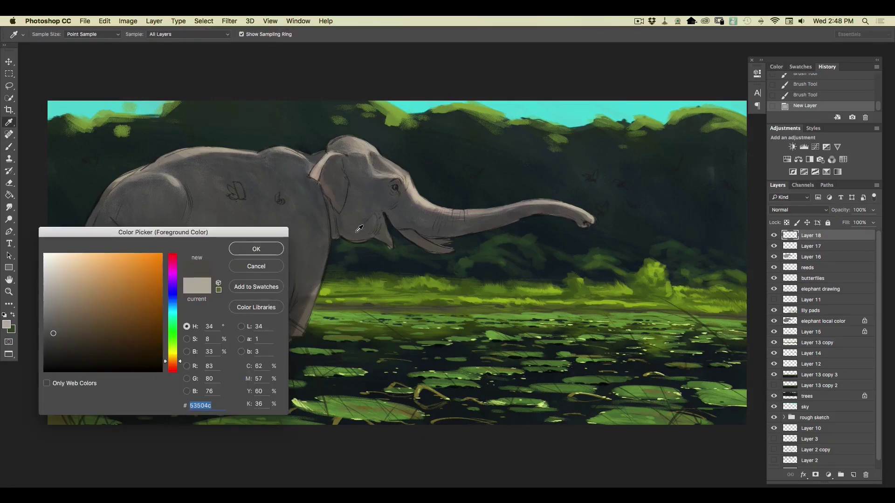
pyautogui.click(360, 229)
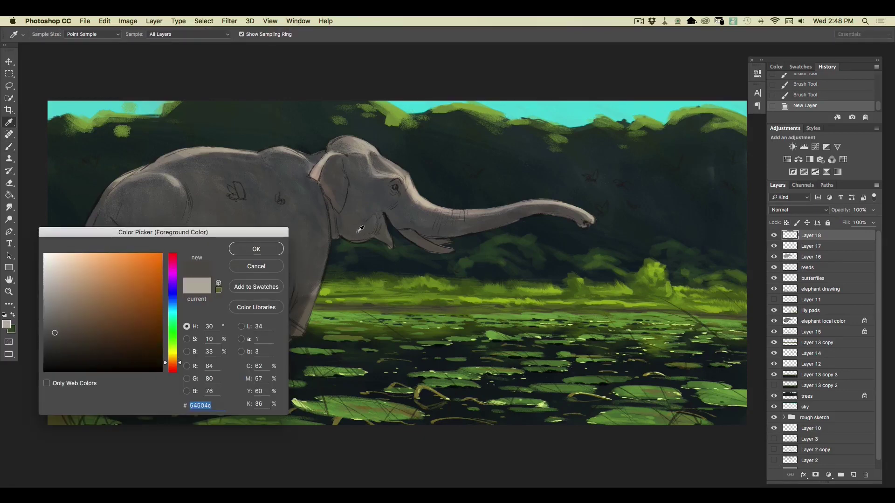
pyautogui.click(65, 323)
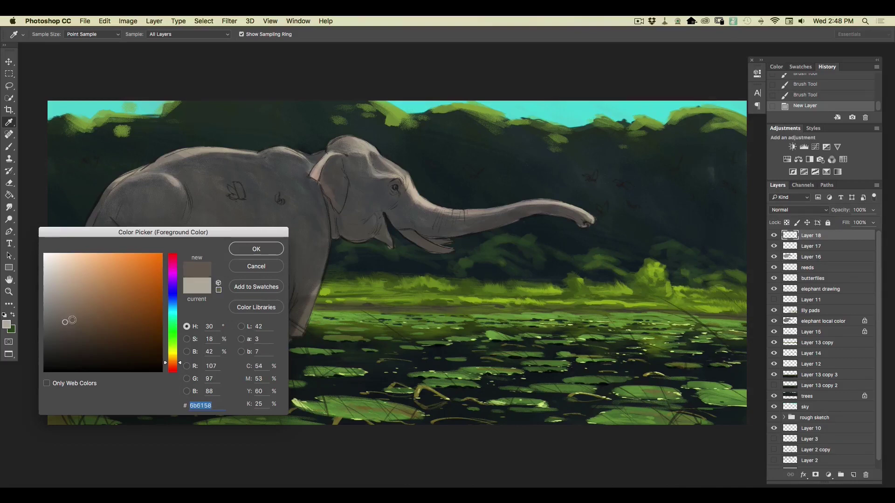
pyautogui.click(256, 250)
pyautogui.press('b')
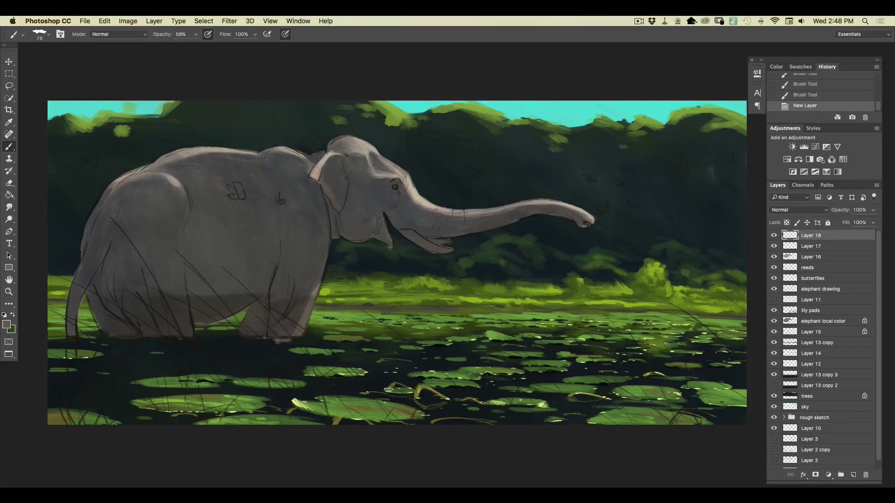
pyautogui.moveTo(358, 240); pyautogui.dragTo(357, 242)
pyautogui.moveTo(357, 241); pyautogui.dragTo(363, 241)
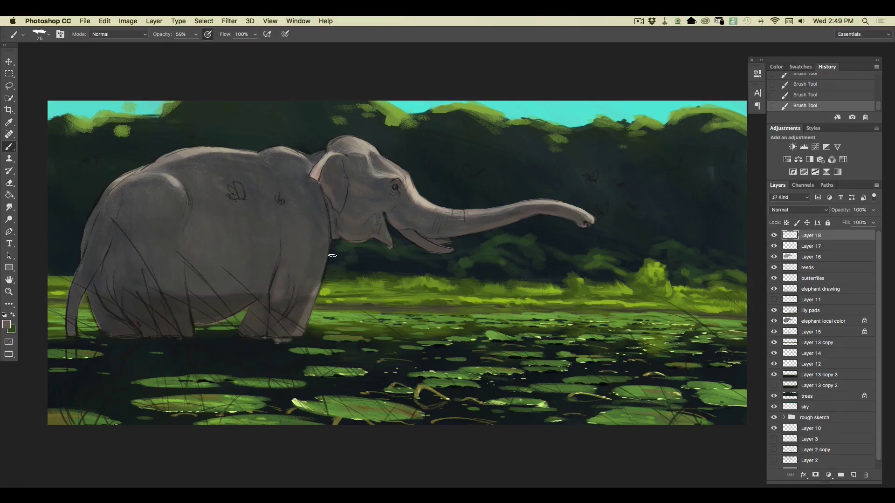
# Step: Add another layer in Multiply blend mode and set the foreground colour to neutral grey #7f7e7d
pyautogui.click(854, 475)
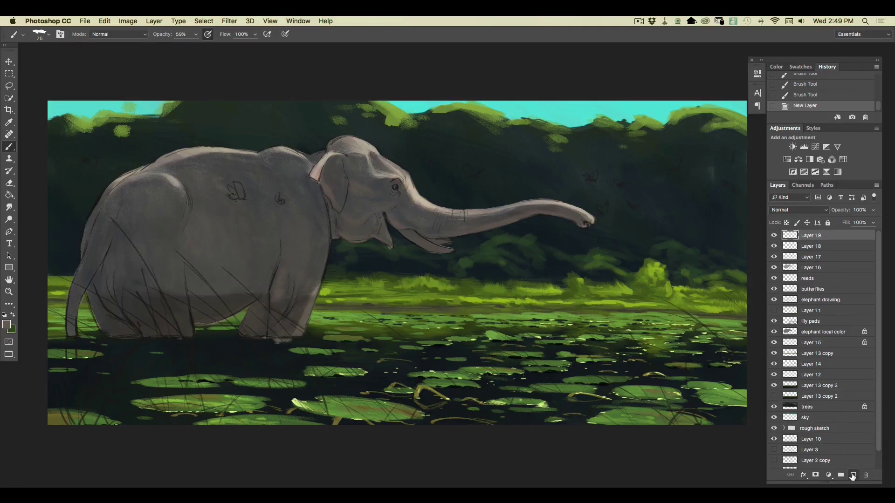
pyautogui.click(777, 210)
pyautogui.click(775, 236)
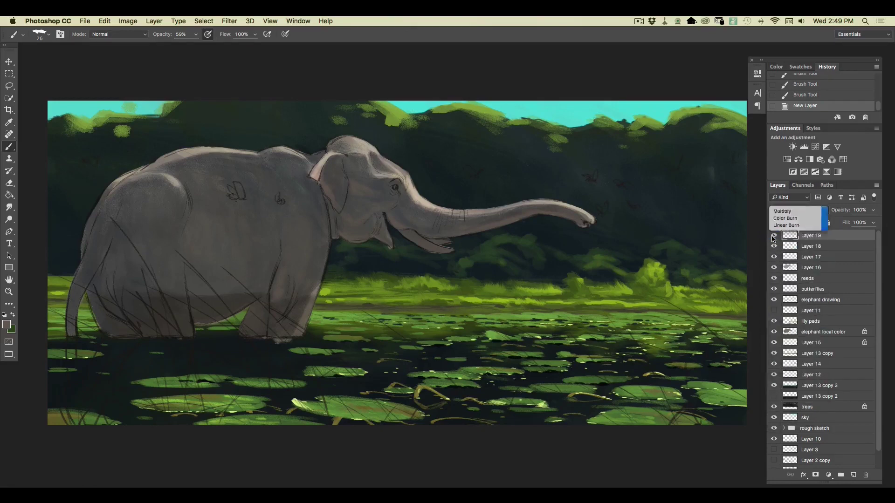
pyautogui.click(7, 325)
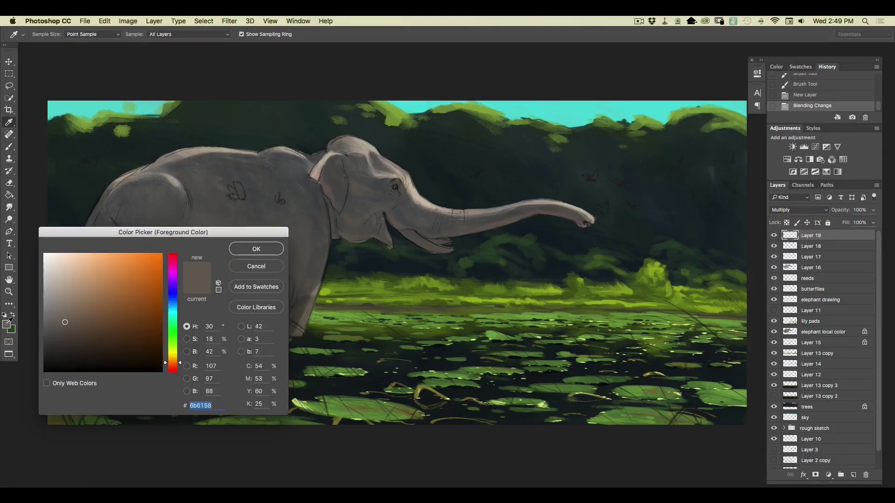
pyautogui.click(312, 226)
pyautogui.click(47, 313)
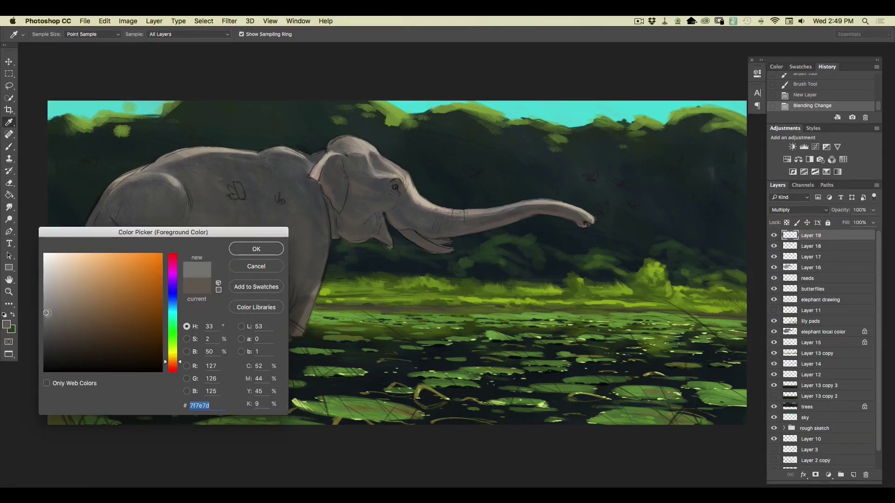
pyautogui.press('Return')
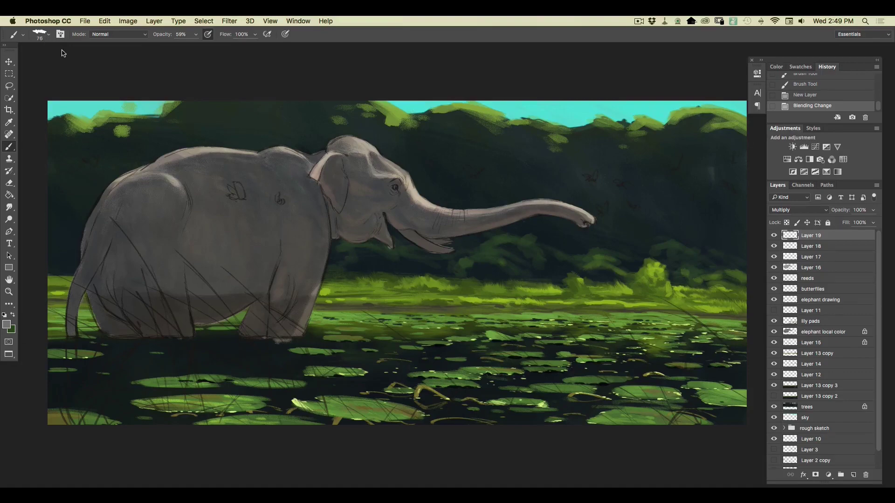
# Step: Set the brush to 57 px, paint a shadow behind the ear, and turn on pen pressure for brush size
pyautogui.click(48, 34)
pyautogui.moveTo(74, 51); pyautogui.dragTo(69, 51)
pyautogui.click(330, 66)
pyautogui.moveTo(338, 234); pyautogui.dragTo(332, 212)
pyautogui.click(285, 34)
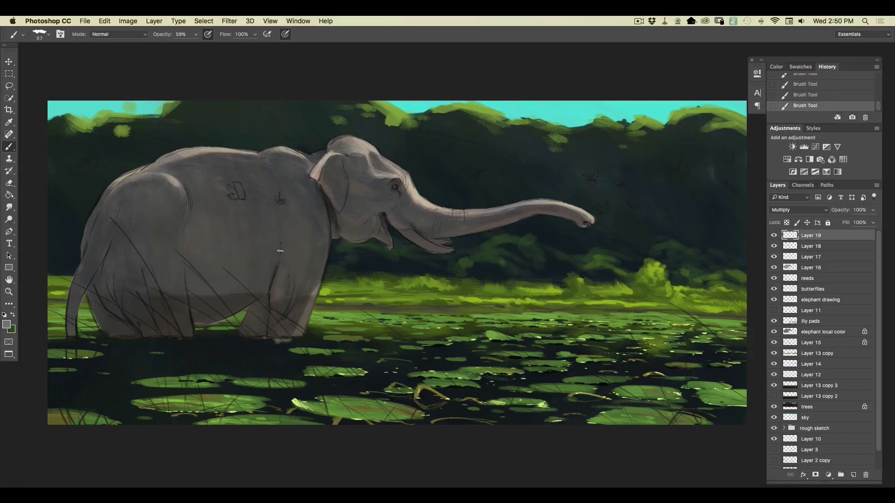
# Step: Shade the crease of the near front leg and darken the far foreleg under the belly, reducing the brush to 36 px
pyautogui.moveTo(280, 251); pyautogui.dragTo(278, 256)
pyautogui.moveTo(265, 298)
pyautogui.mouseDown()
pyautogui.moveTo(259, 323)
pyautogui.moveTo(255, 306)
pyautogui.mouseUp()
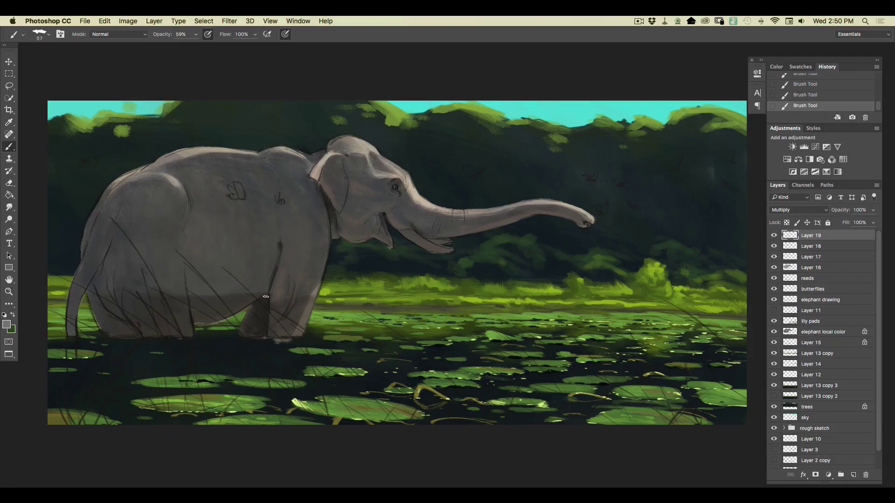
pyautogui.moveTo(264, 296); pyautogui.dragTo(271, 278)
pyautogui.click(49, 35)
pyautogui.click(62, 49)
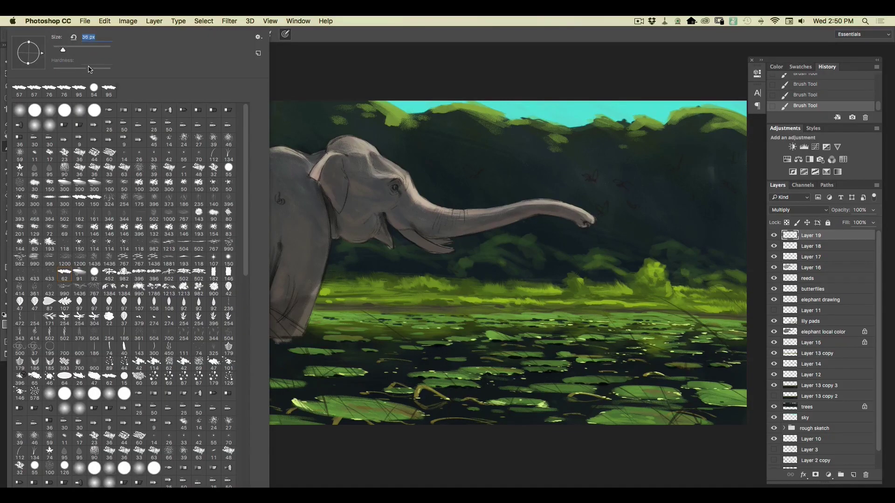
pyautogui.click(286, 71)
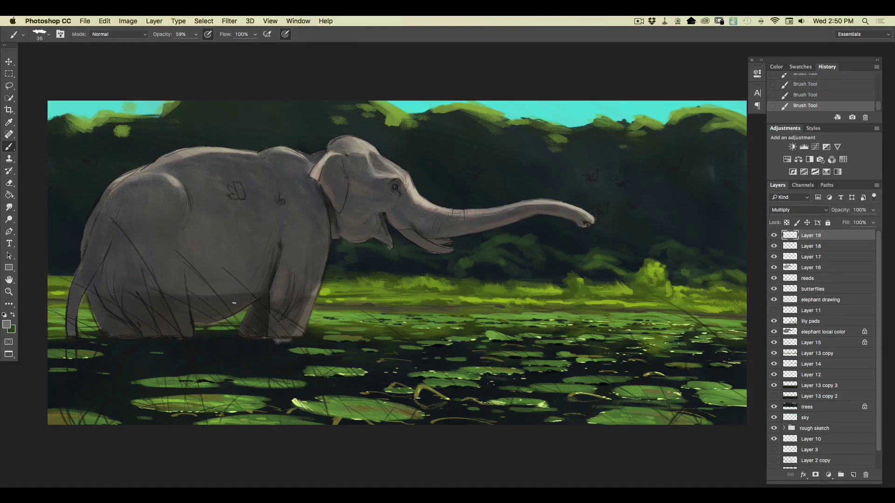
# Step: Shade the elephant's hind legs with an 89 px brush, and deepen the belly and leg folds at 62 px
pyautogui.click(48, 36)
pyautogui.moveTo(64, 50); pyautogui.dragTo(78, 50)
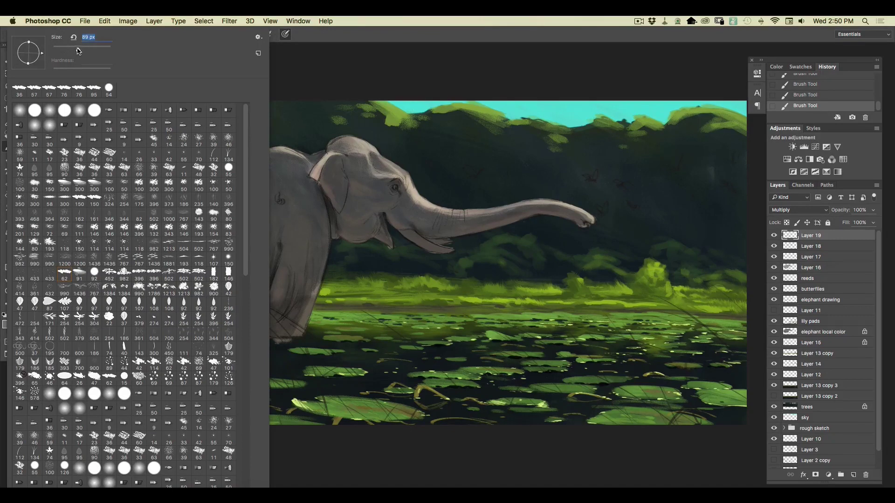
pyautogui.click(289, 37)
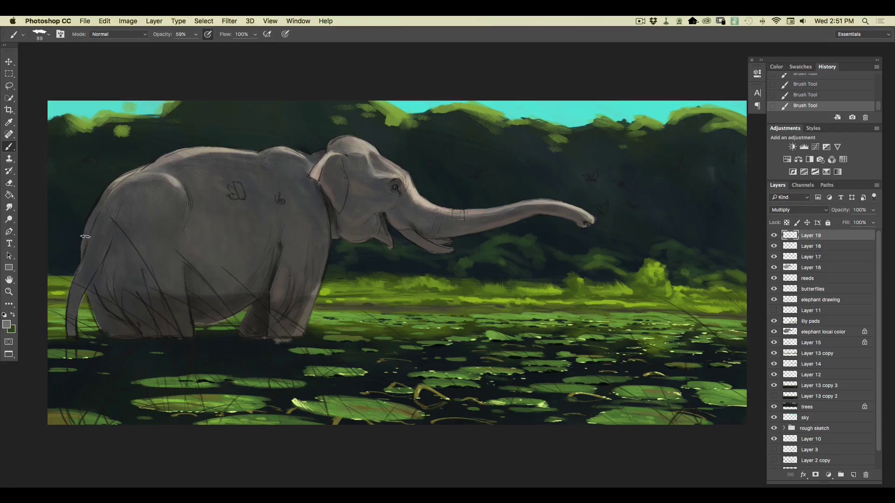
pyautogui.moveTo(122, 296)
pyautogui.mouseDown()
pyautogui.moveTo(132, 322)
pyautogui.moveTo(121, 313)
pyautogui.moveTo(135, 337)
pyautogui.moveTo(121, 325)
pyautogui.moveTo(118, 333)
pyautogui.moveTo(105, 311)
pyautogui.moveTo(112, 328)
pyautogui.moveTo(99, 306)
pyautogui.mouseUp()
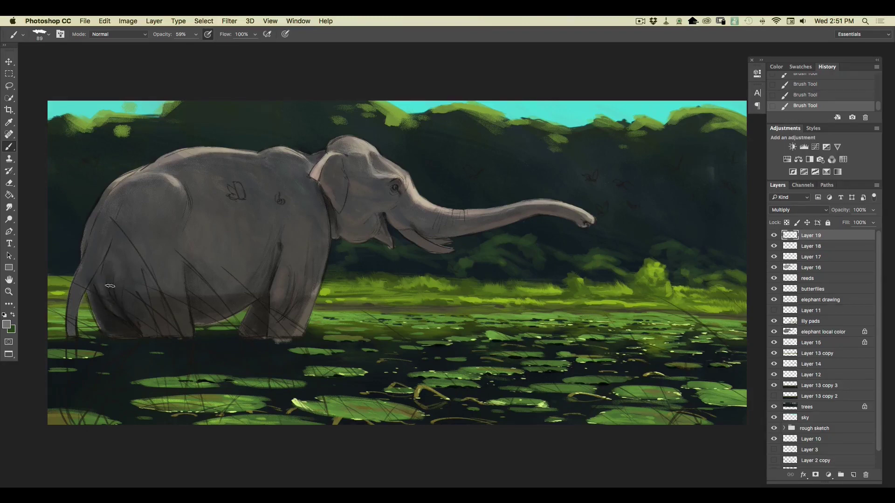
pyautogui.rightClick(52, 51)
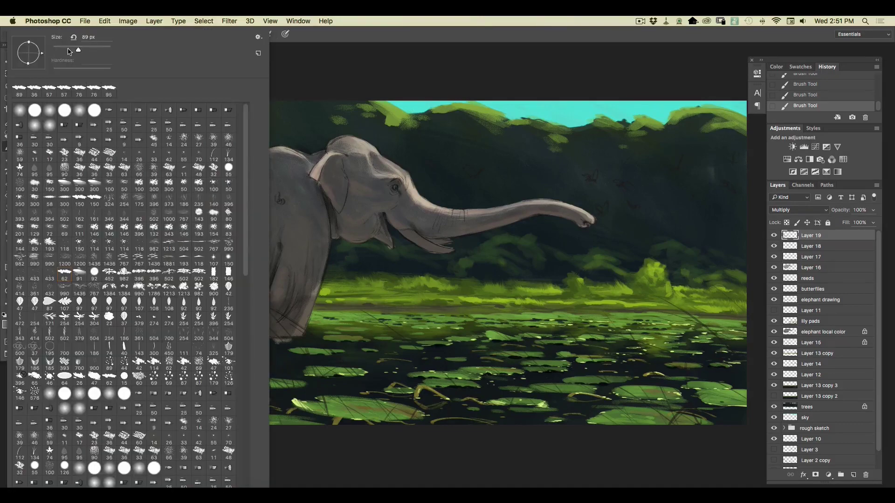
pyautogui.click(282, 35)
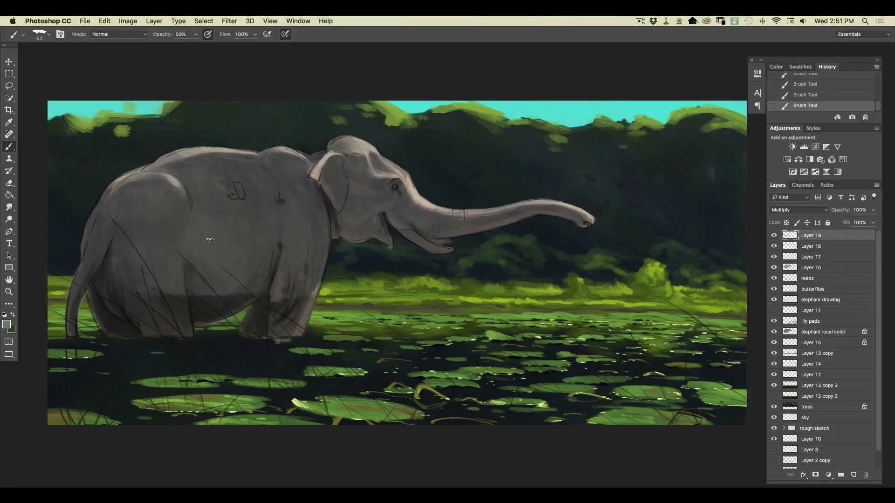
pyautogui.click(285, 35)
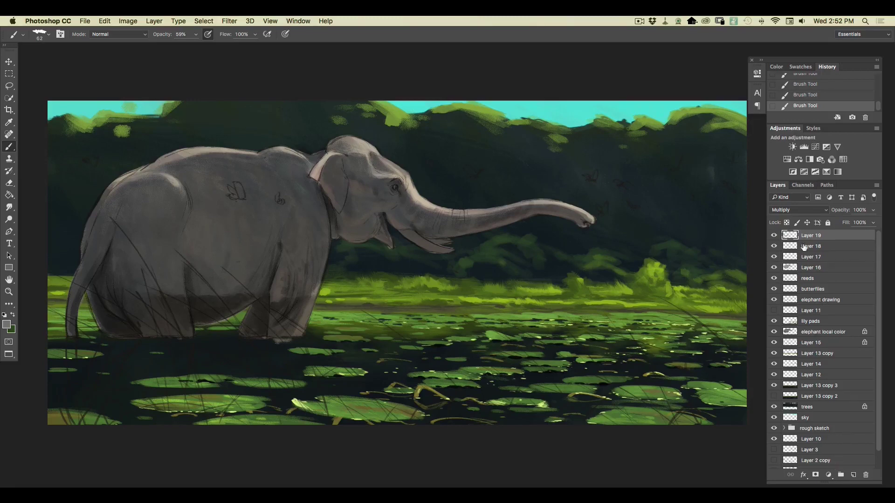
# Step: Add a new Normal layer for highlights and set the foreground colour to pale cream #e3d8c1
pyautogui.click(853, 475)
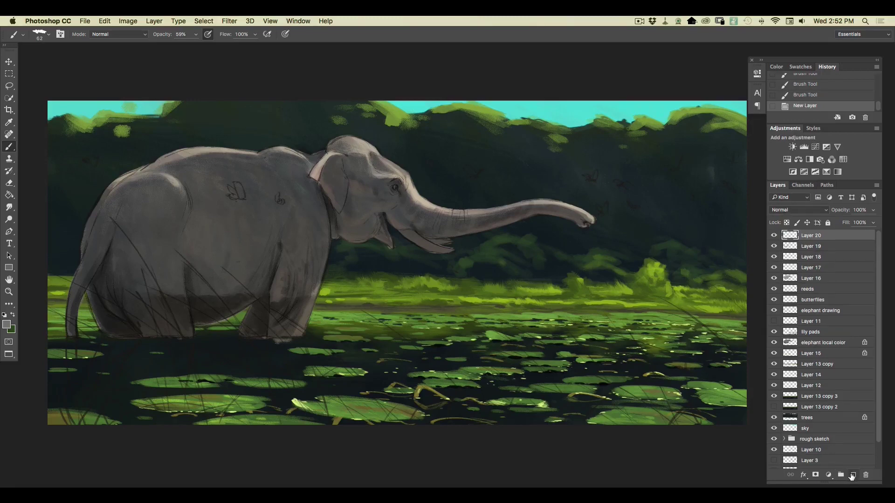
pyautogui.click(7, 324)
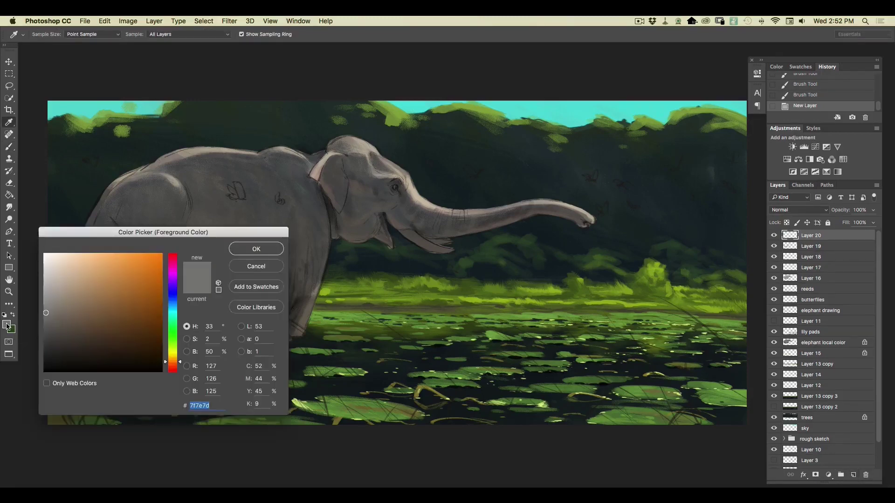
pyautogui.click(418, 193)
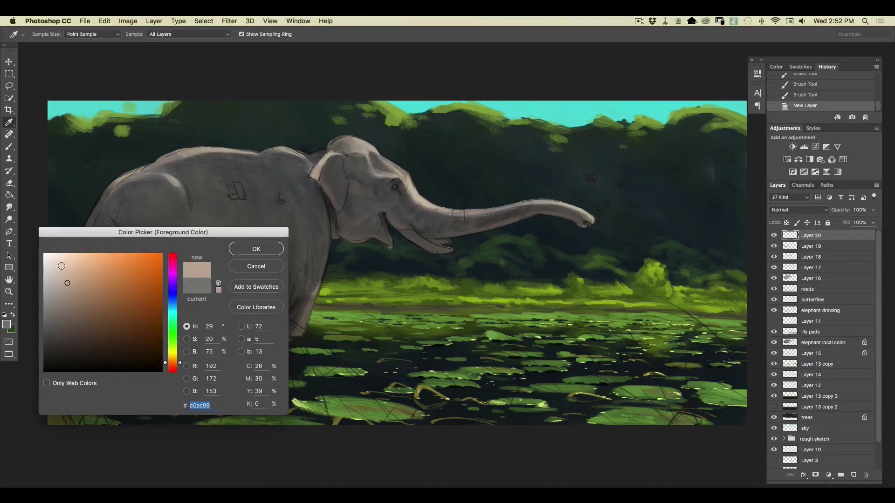
pyautogui.click(173, 359)
pyautogui.click(62, 268)
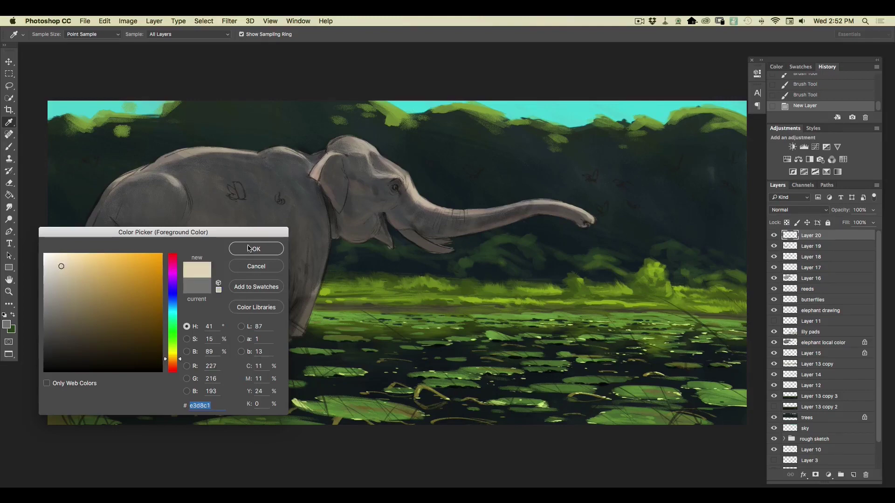
pyautogui.click(256, 249)
pyautogui.press('b')
# Step: Set the brush to 47 px and dab a light highlight on the brow above the eye
pyautogui.click(45, 36)
pyautogui.click(60, 49)
pyautogui.press(']')
pyautogui.press(']')
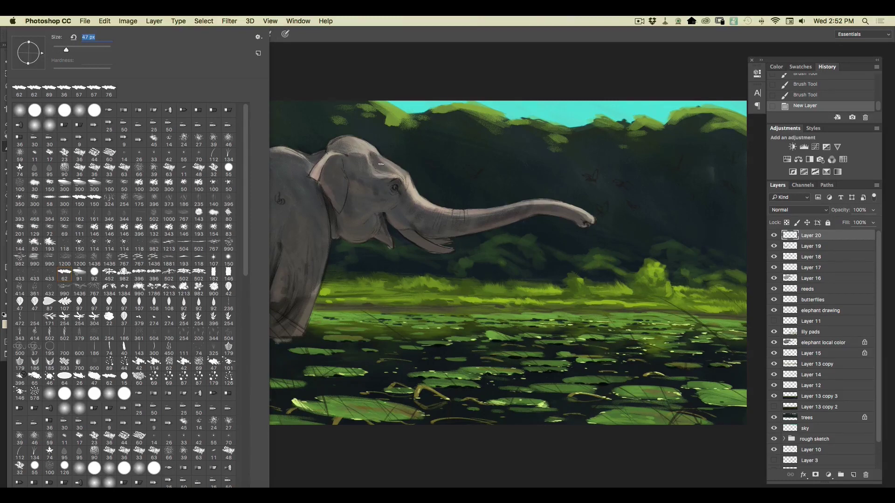
pyautogui.click(403, 179)
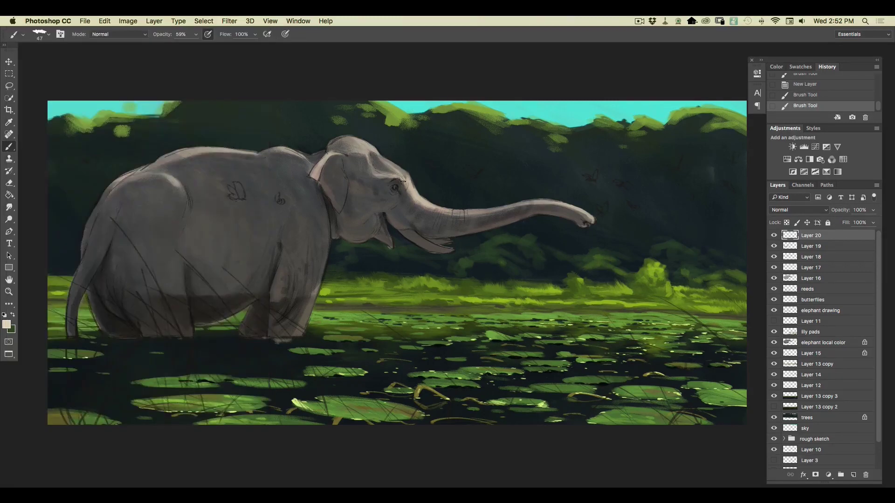
# Step: Set the brush to 33 px and 77% opacity with size pressure on, and paint bright highlights on the brow, forehead and crown
pyautogui.click(48, 36)
pyautogui.click(61, 49)
pyautogui.click(298, 70)
pyautogui.click(285, 35)
pyautogui.click(195, 35)
pyautogui.moveTo(194, 46); pyautogui.dragTo(203, 47)
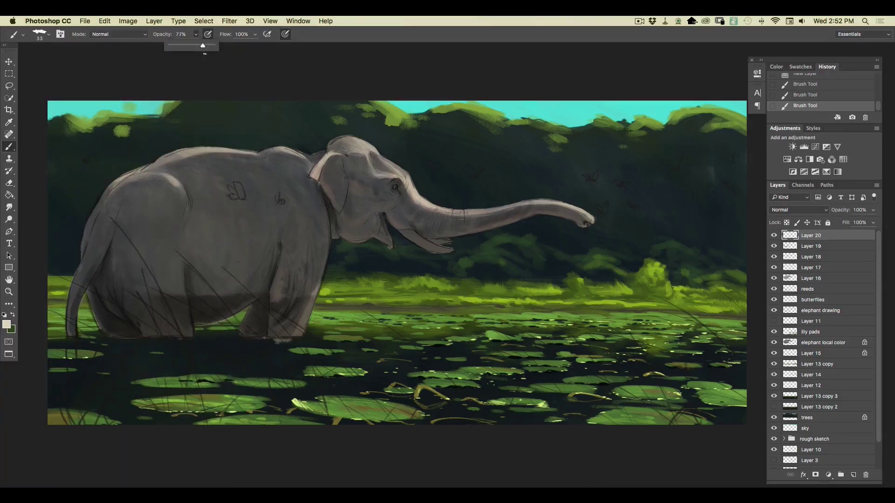
pyautogui.click(402, 178)
pyautogui.click(401, 178)
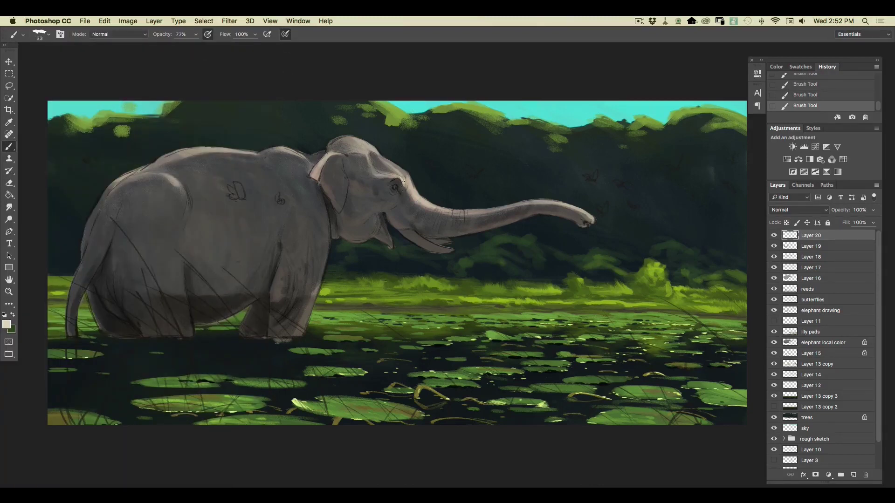
pyautogui.moveTo(412, 185); pyautogui.dragTo(395, 167)
pyautogui.moveTo(377, 150); pyautogui.dragTo(354, 138)
pyautogui.moveTo(406, 172); pyautogui.dragTo(380, 155)
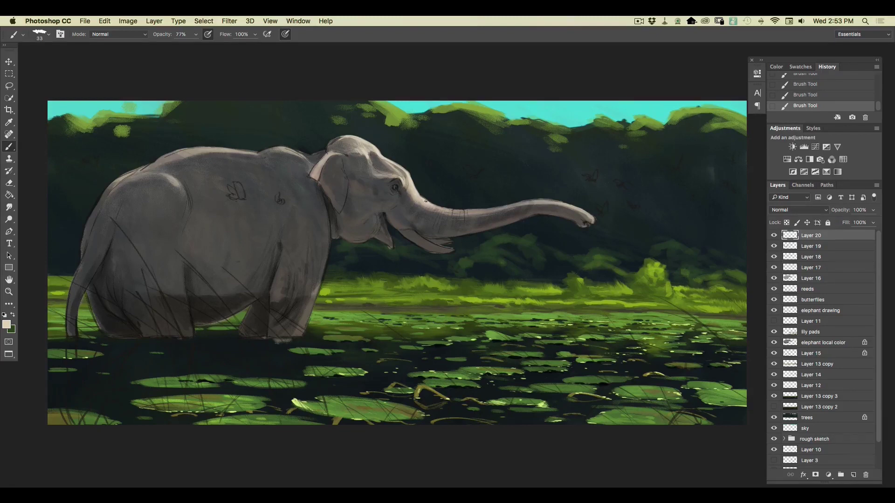
# Step: Set the brush to 20 px and paint fine highlights on the skin folds at the trunk's base and on the trunk's tip
pyautogui.rightClick(52, 48)
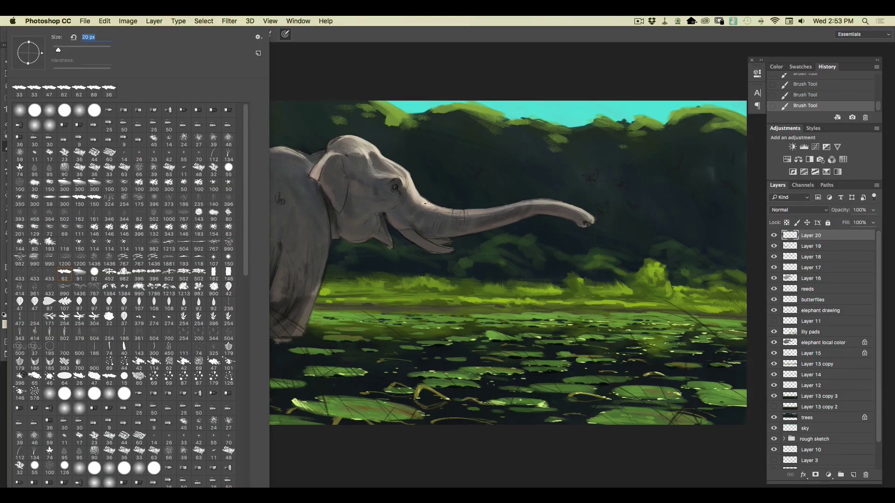
pyautogui.click(429, 206)
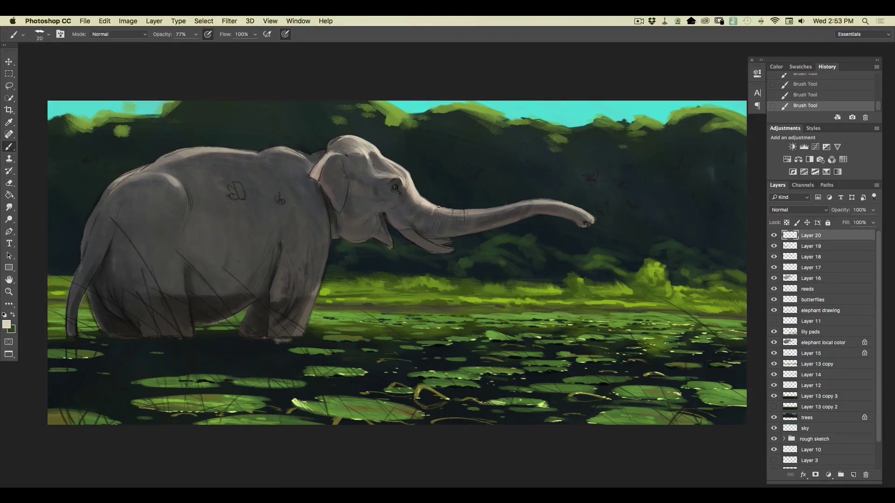
pyautogui.moveTo(430, 217); pyautogui.dragTo(441, 211)
pyautogui.press('super+plus')
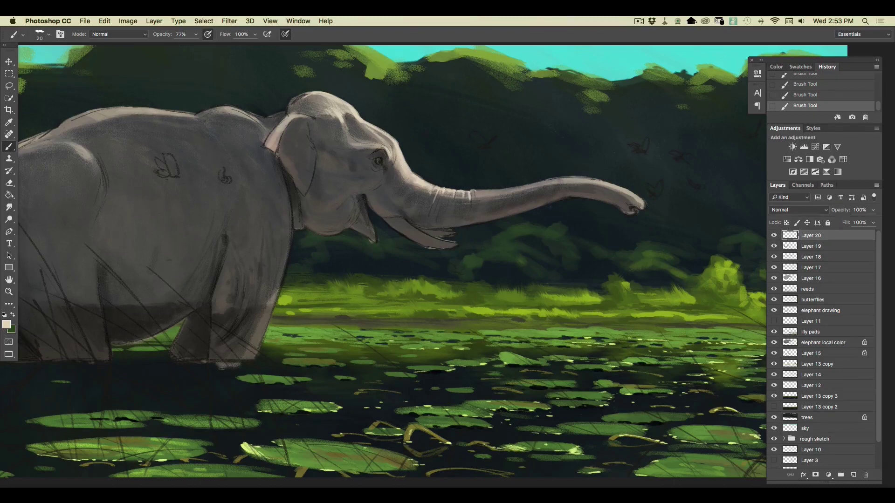
pyautogui.moveTo(448, 193); pyautogui.dragTo(447, 205)
pyautogui.moveTo(641, 200); pyautogui.dragTo(642, 204)
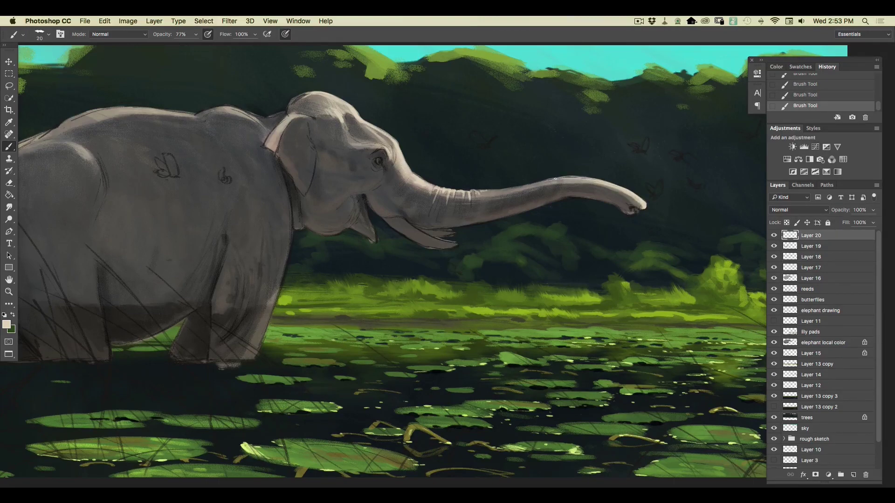
# Step: Add fine highlights to the trunk's upper edge and the hump above the shoulder, and enlarge the brush to 35 px for the ear
pyautogui.moveTo(495, 190); pyautogui.dragTo(512, 188)
pyautogui.moveTo(236, 110)
pyautogui.mouseDown()
pyautogui.moveTo(255, 120)
pyautogui.moveTo(235, 110)
pyautogui.mouseUp()
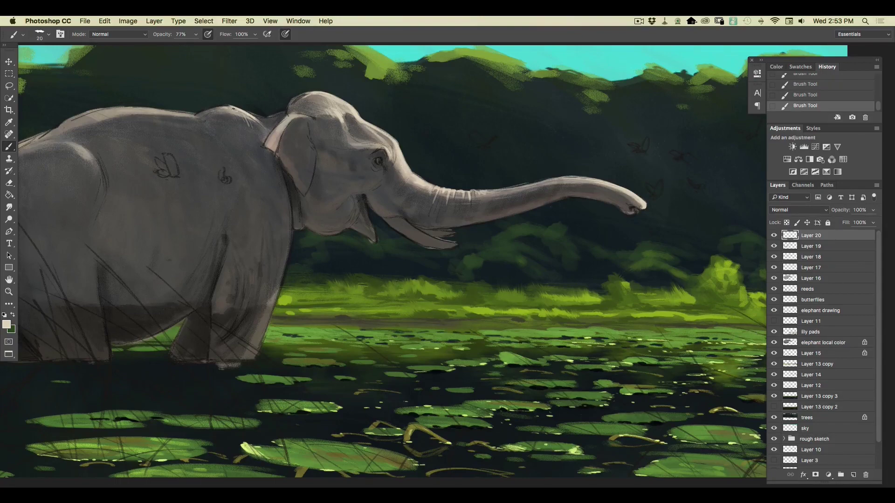
pyautogui.click(46, 36)
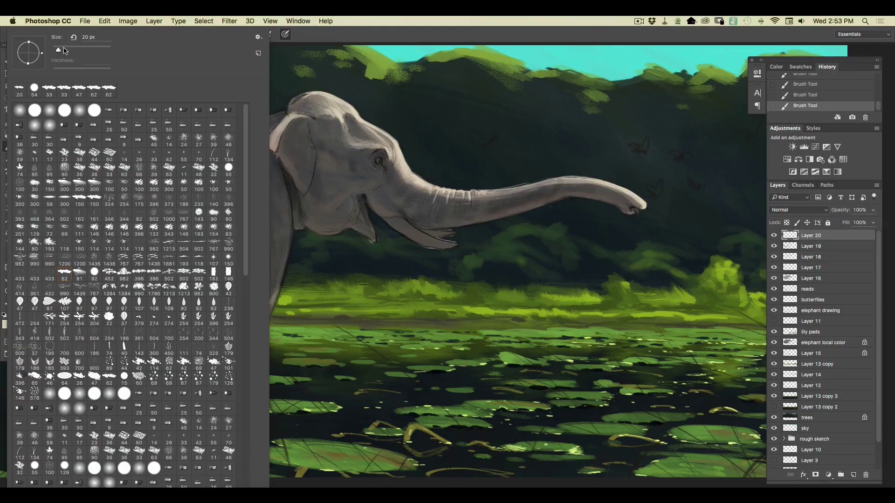
pyautogui.moveTo(61, 50); pyautogui.dragTo(64, 50)
pyautogui.click(299, 118)
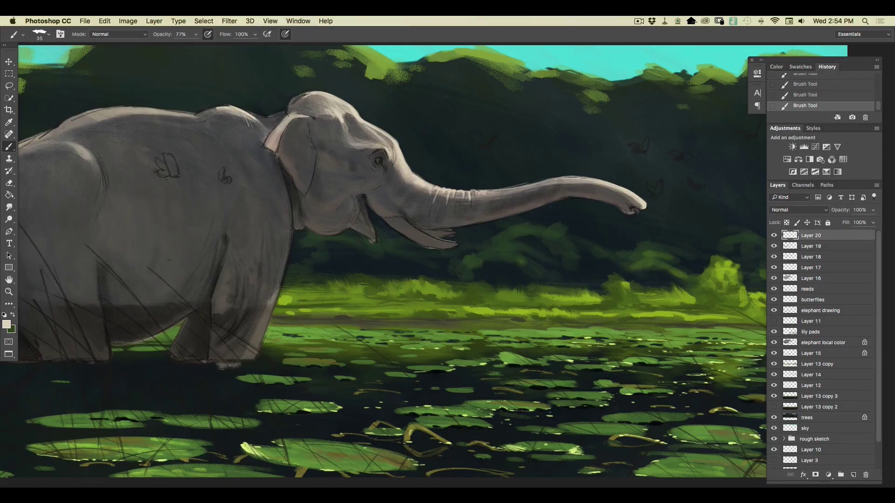
# Step: Set the brush to 22 px and paint a light highlight along the ear's rear edge
pyautogui.click(41, 37)
pyautogui.moveTo(64, 50); pyautogui.dragTo(58, 50)
pyautogui.click(311, 118)
pyautogui.moveTo(281, 134)
pyautogui.mouseDown()
pyautogui.moveTo(277, 149)
pyautogui.moveTo(280, 136)
pyautogui.mouseUp()
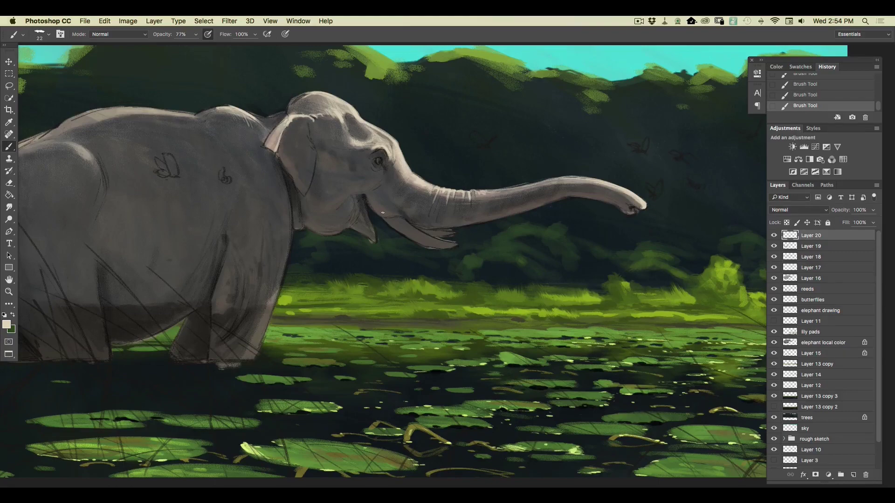
# Step: Set the foreground colour to warm grey #88847f, starting from a shade sampled on the tusk
pyautogui.click(6, 324)
pyautogui.click(409, 232)
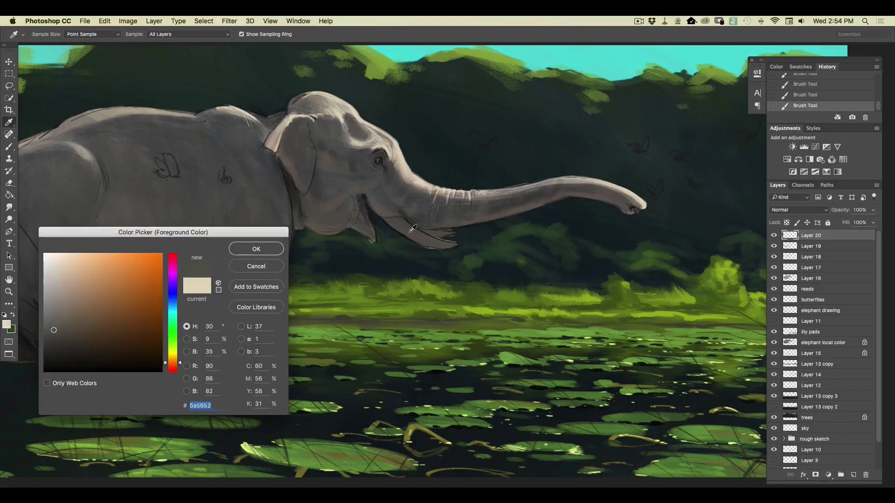
pyautogui.click(51, 308)
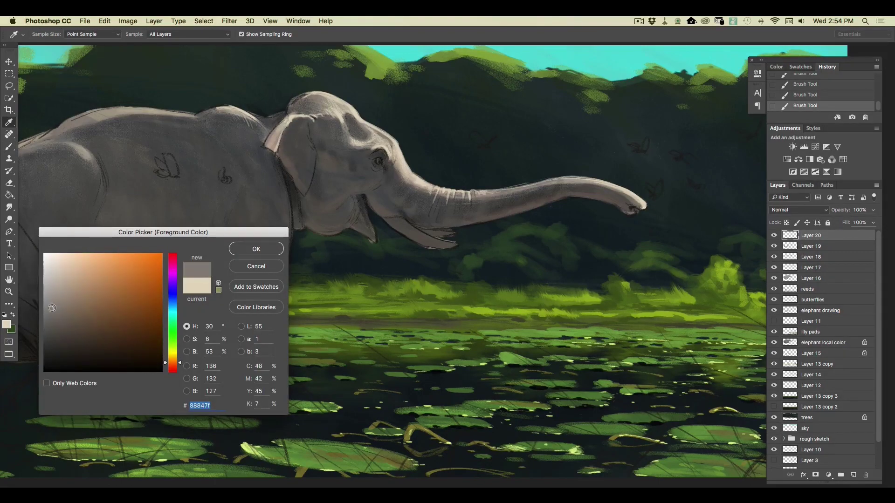
pyautogui.click(251, 253)
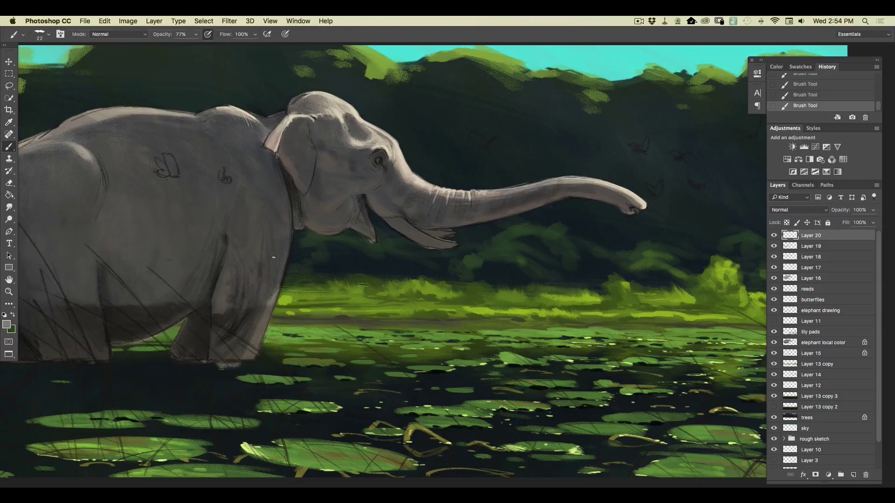
# Step: Add a new layer directly above the reeds layer and dab the warm grey onto the tusk's base
pyautogui.click(774, 279)
pyautogui.click(774, 278)
pyautogui.click(804, 289)
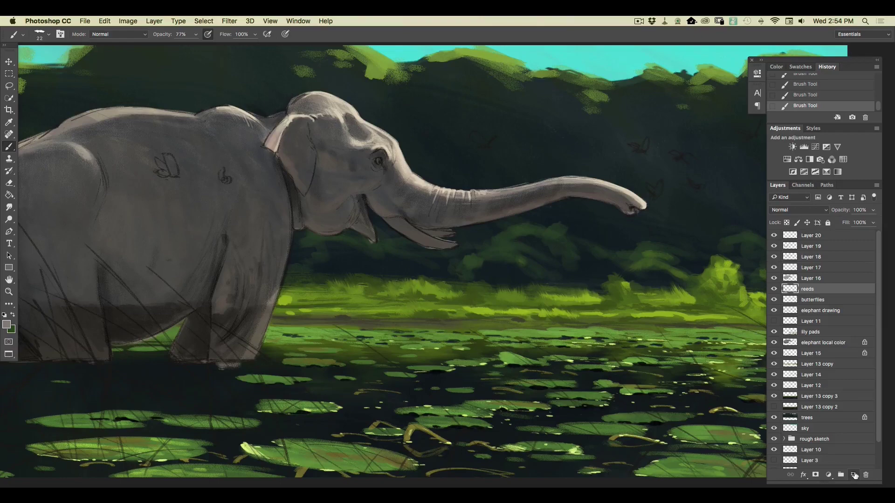
pyautogui.click(854, 476)
pyautogui.click(400, 225)
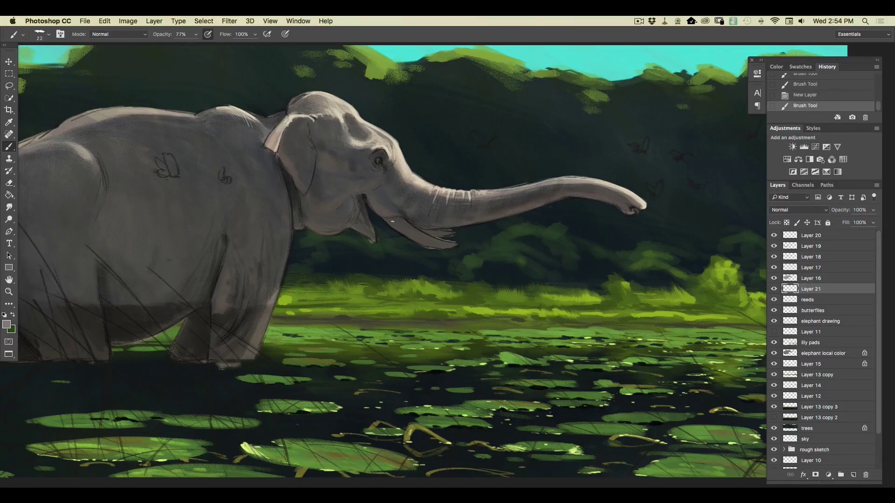
# Step: Set the foreground colour to a very light grey and fill in the near tusk and the tip of the far tusk
pyautogui.click(7, 324)
pyautogui.click(47, 263)
pyautogui.click(257, 249)
pyautogui.moveTo(400, 219); pyautogui.dragTo(393, 218)
pyautogui.moveTo(404, 232)
pyautogui.mouseDown()
pyautogui.moveTo(436, 241)
pyautogui.moveTo(401, 228)
pyautogui.moveTo(424, 244)
pyautogui.moveTo(403, 219)
pyautogui.mouseUp()
pyautogui.moveTo(425, 236); pyautogui.dragTo(445, 243)
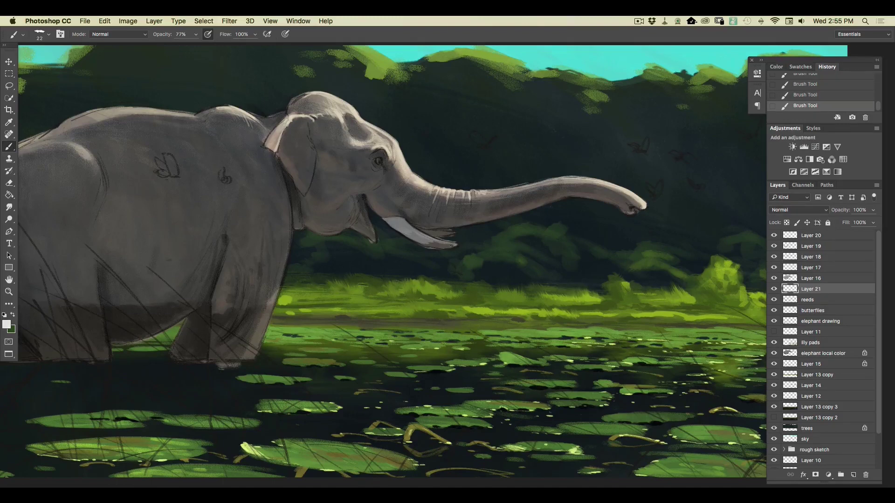
pyautogui.moveTo(431, 247); pyautogui.dragTo(436, 245)
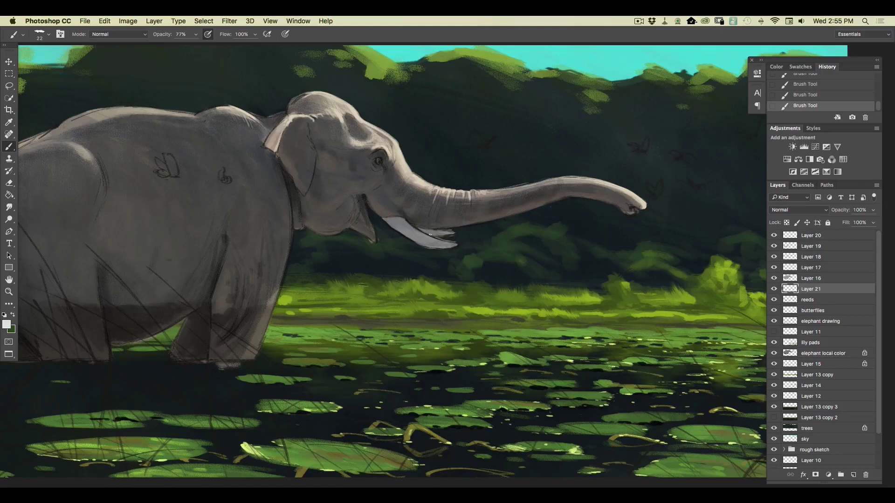
pyautogui.moveTo(443, 235); pyautogui.dragTo(453, 235)
pyautogui.moveTo(412, 238); pyautogui.dragTo(396, 230)
# Step: Check Layer 19 by toggling its visibility, select that Multiply layer and set the foreground colour to mid grey #909192
pyautogui.click(774, 247)
pyautogui.click(773, 247)
pyautogui.click(808, 246)
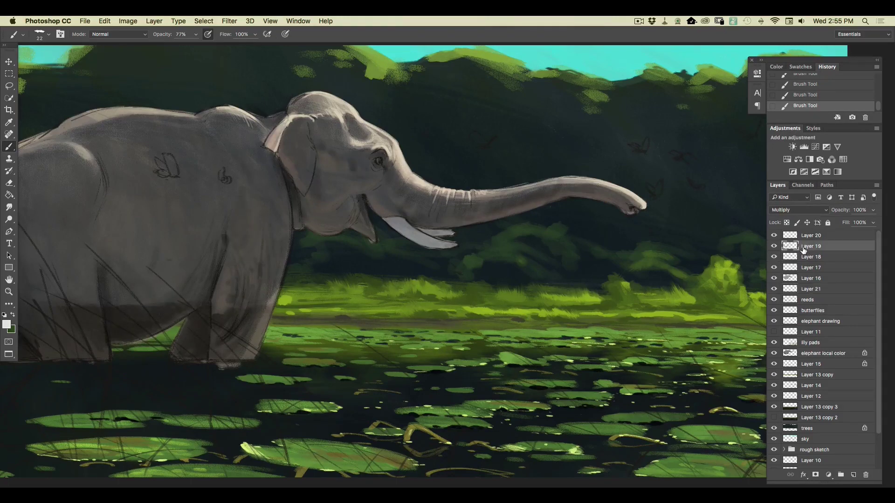
pyautogui.click(10, 325)
pyautogui.click(49, 306)
pyautogui.click(251, 247)
# Step: Set the foreground colour to light grey #bbbcbd and shade the near tusk on Layer 20, using a 51 px brush with size pressure on
pyautogui.click(7, 325)
pyautogui.click(425, 237)
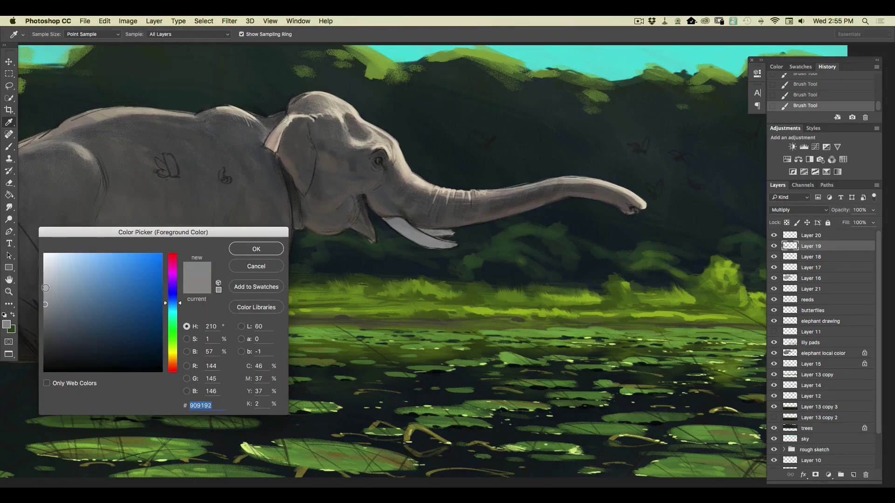
pyautogui.click(46, 285)
pyautogui.click(249, 250)
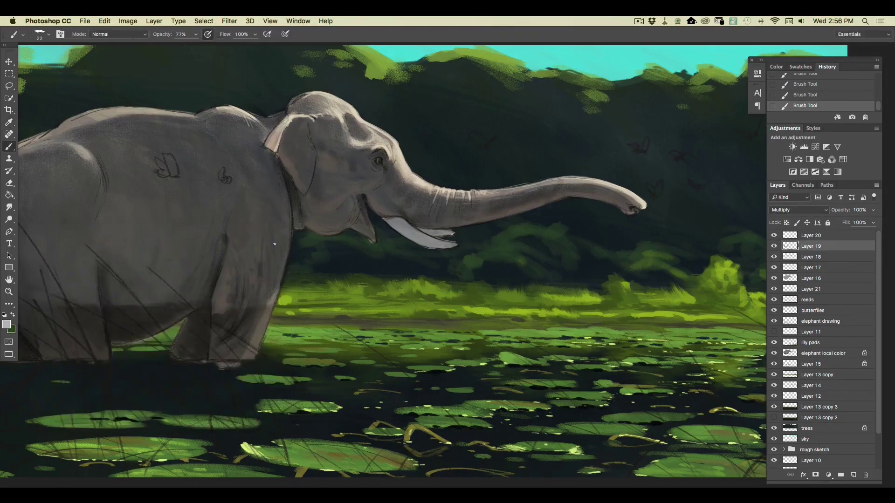
pyautogui.click(811, 235)
pyautogui.moveTo(427, 235); pyautogui.dragTo(447, 244)
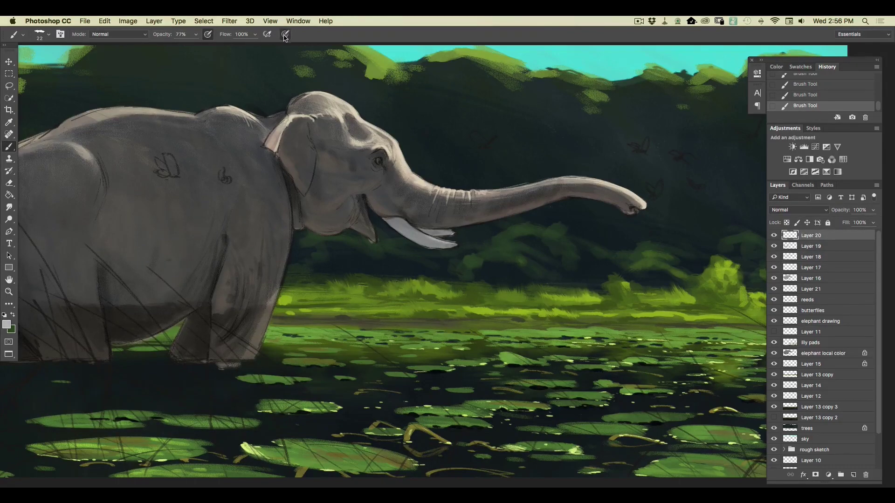
pyautogui.click(46, 36)
pyautogui.click(67, 49)
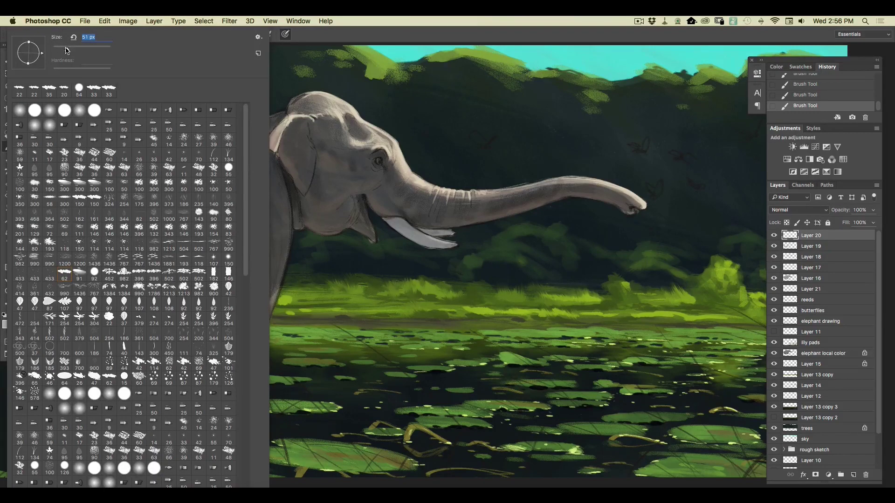
pyautogui.click(443, 242)
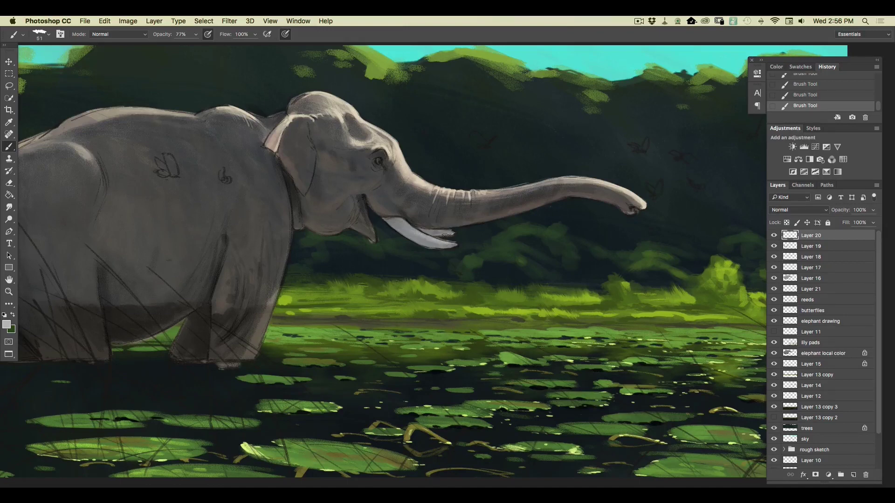
# Step: Set the foreground colour to pale yellow #fcf9db and the brush to 25 px, and paint bright highlights on both tusks
pyautogui.click(7, 325)
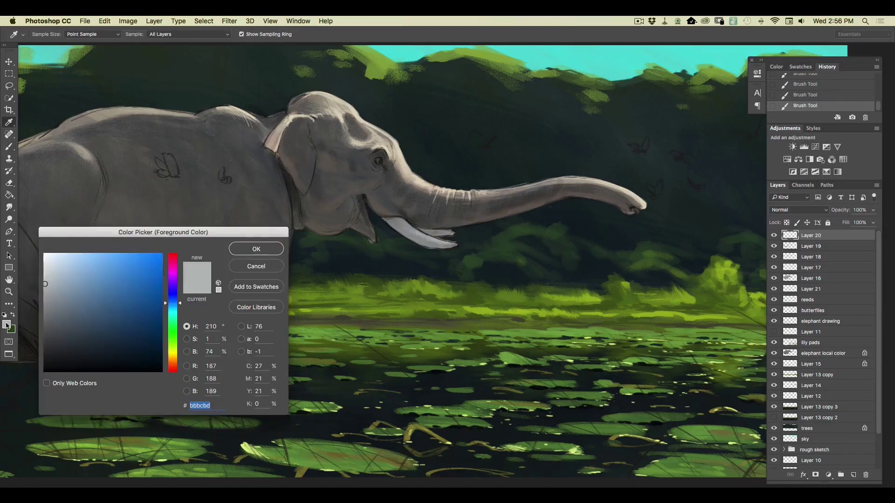
pyautogui.click(172, 355)
pyautogui.moveTo(66, 259); pyautogui.dragTo(60, 255)
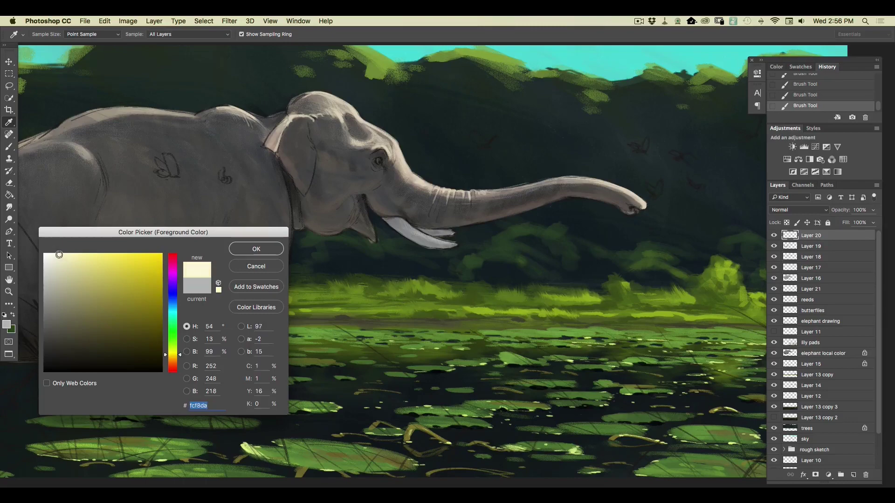
pyautogui.click(256, 249)
pyautogui.rightClick(51, 48)
pyautogui.moveTo(60, 52); pyautogui.dragTo(59, 50)
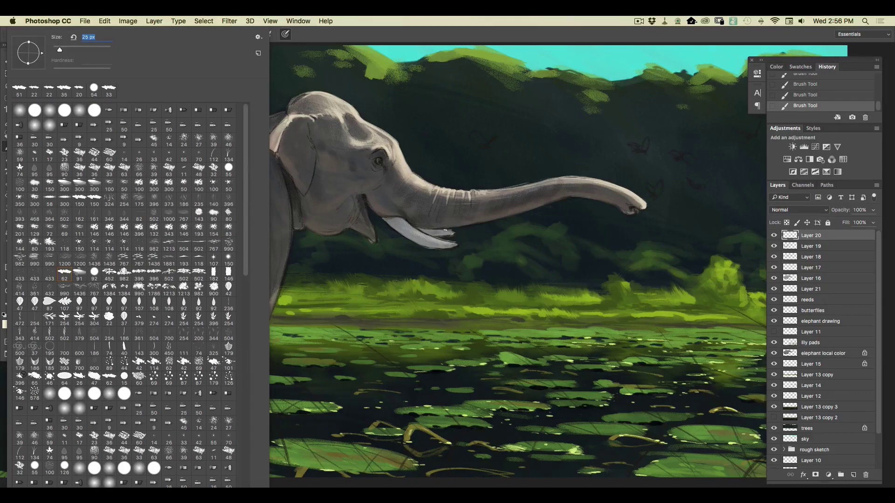
pyautogui.click(445, 230)
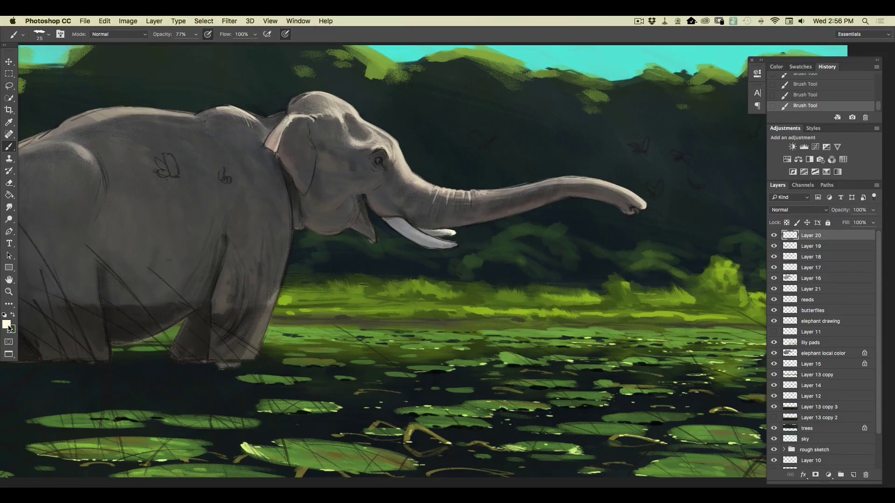
# Step: Set the foreground colour to cream #e6dbc6, based on a shade sampled from the highlight below the elephant's brow
pyautogui.press('super+minus')
pyautogui.press('super+minus')
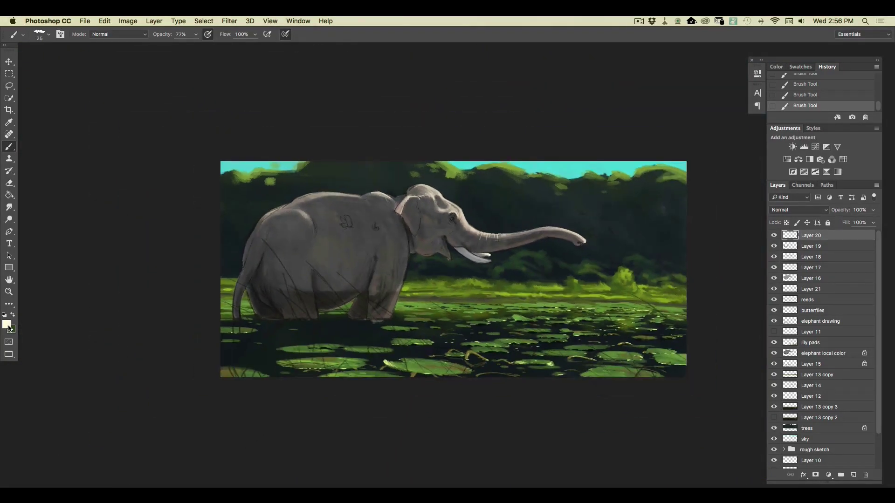
pyautogui.press('super+plus')
pyautogui.click(8, 325)
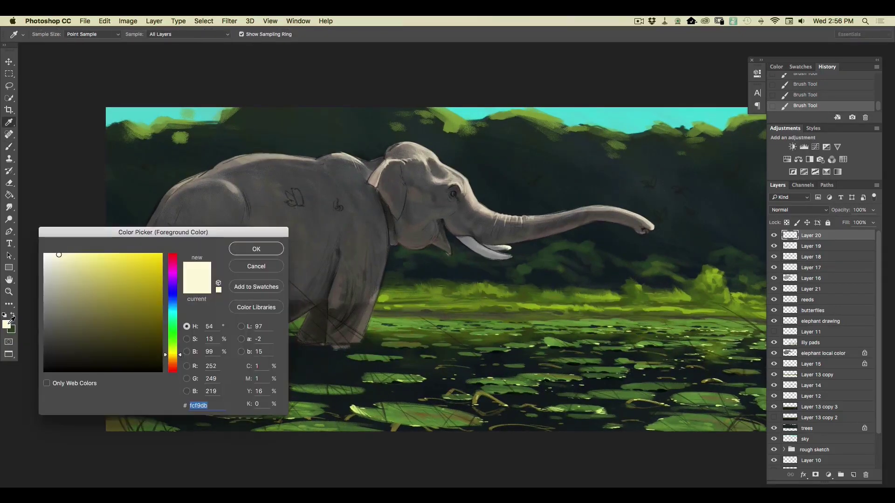
pyautogui.click(470, 190)
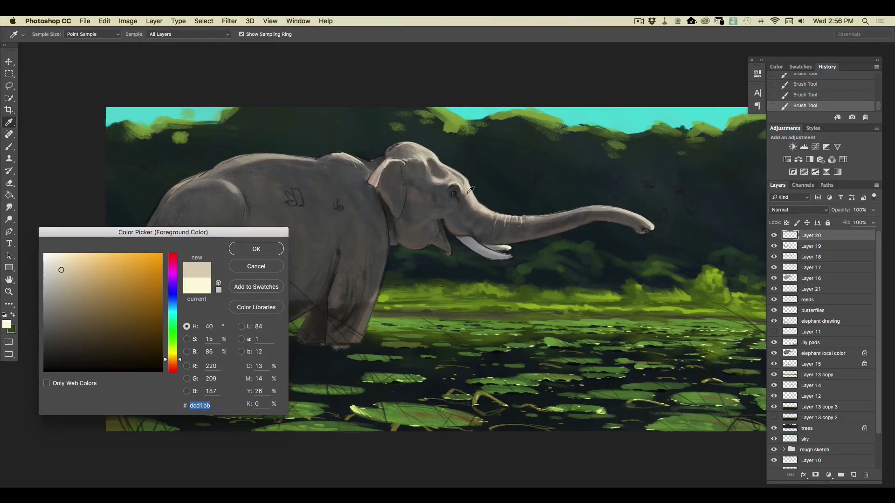
pyautogui.click(59, 265)
pyautogui.click(254, 250)
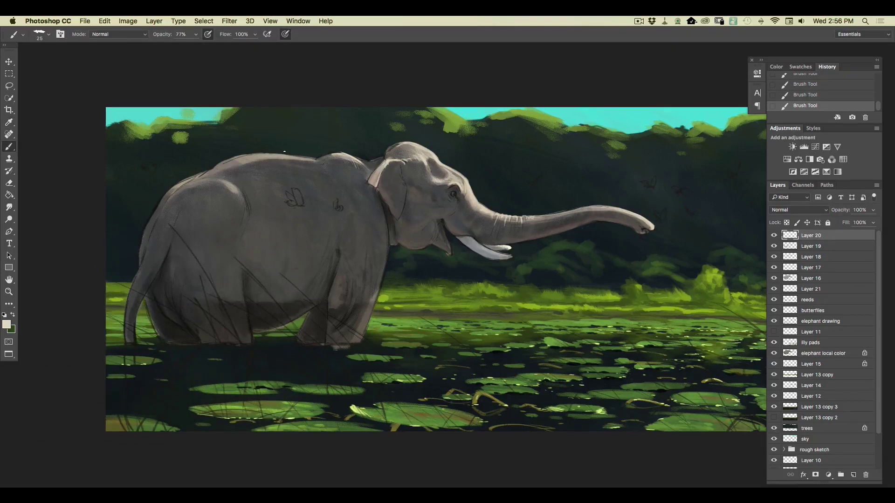
# Step: Set the brush to 49 px and paint cream highlights along the elephant's back and down to the rump
pyautogui.click(49, 34)
pyautogui.moveTo(62, 49); pyautogui.dragTo(67, 50)
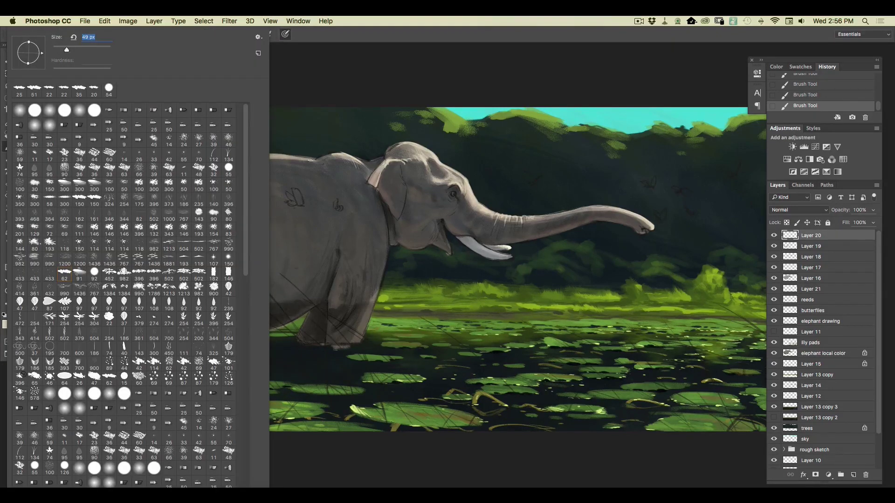
pyautogui.click(310, 161)
pyautogui.moveTo(304, 159)
pyautogui.mouseDown()
pyautogui.moveTo(241, 157)
pyautogui.moveTo(167, 194)
pyautogui.mouseUp()
pyautogui.moveTo(225, 162)
pyautogui.mouseDown()
pyautogui.moveTo(173, 184)
pyautogui.moveTo(144, 227)
pyautogui.moveTo(171, 186)
pyautogui.mouseUp()
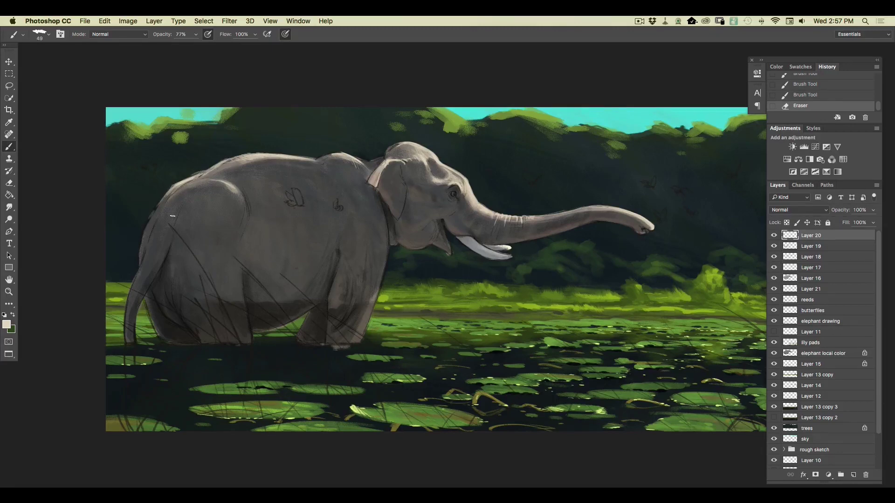
# Step: Set the foreground colour to neutral grey #686867 and paint over the edge of the hind hip fold
pyautogui.click(7, 325)
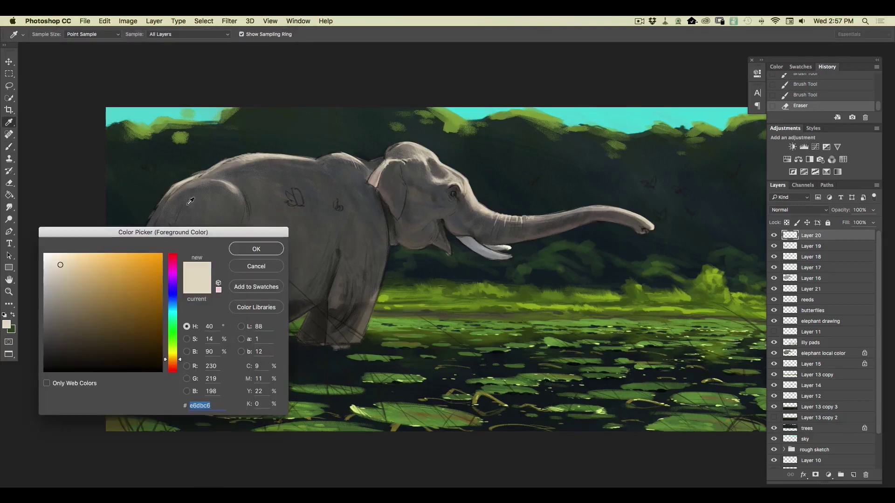
pyautogui.click(208, 205)
pyautogui.click(47, 322)
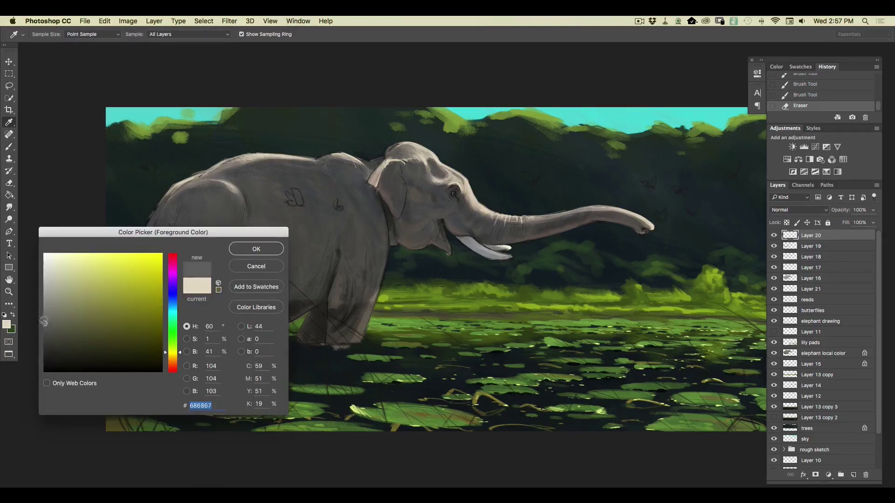
pyautogui.click(240, 253)
pyautogui.moveTo(245, 215); pyautogui.dragTo(243, 204)
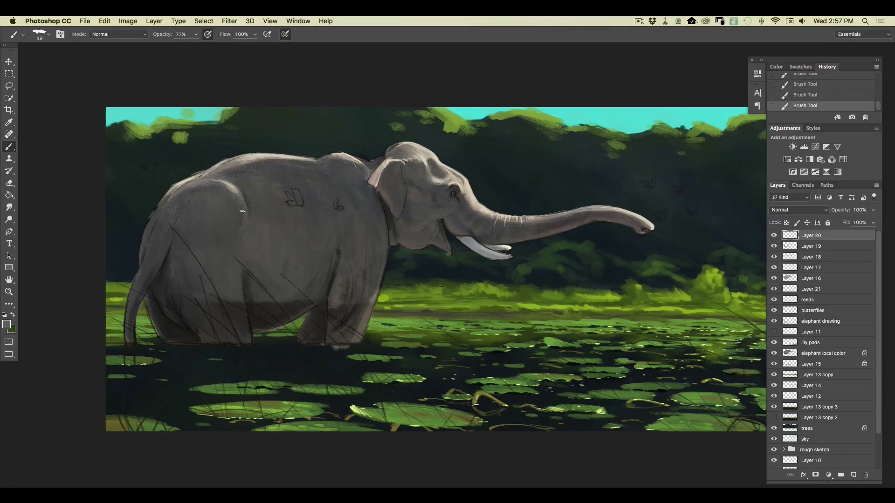
# Step: Blend grey over the elephant's flank with a 97 px brush and over the upper body with a 62 px brush
pyautogui.click(48, 35)
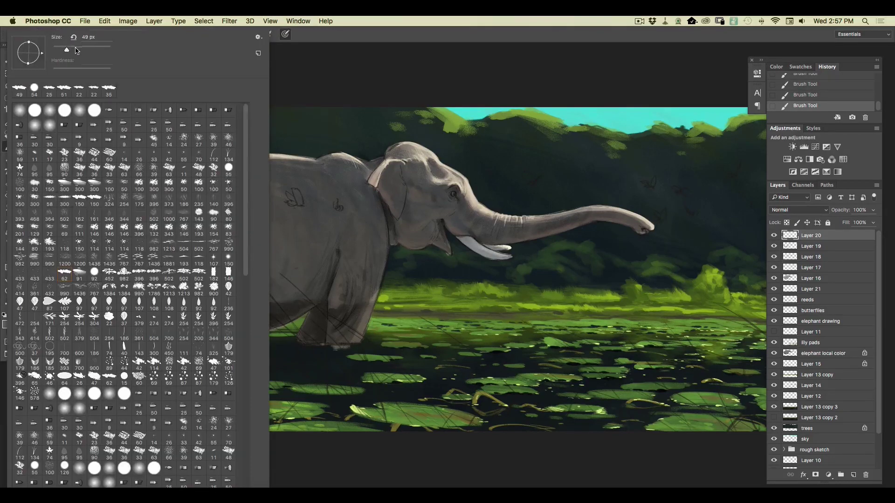
pyautogui.click(297, 229)
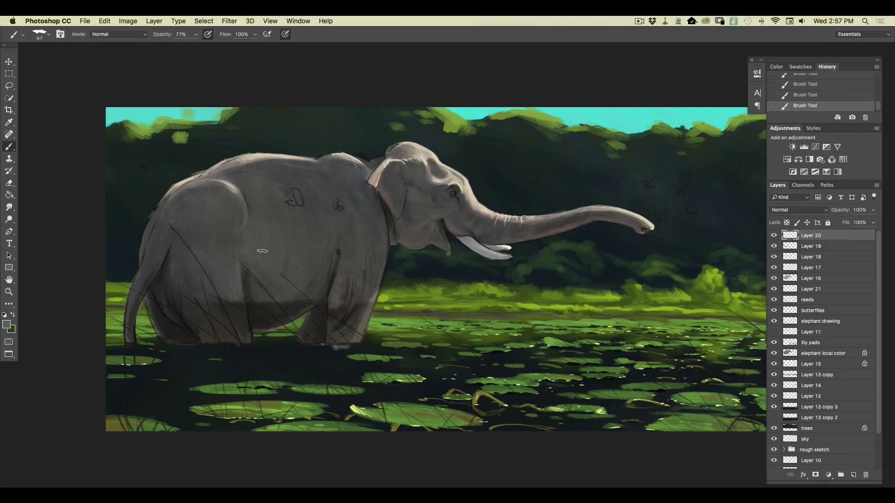
pyautogui.click(49, 35)
pyautogui.moveTo(75, 49); pyautogui.dragTo(70, 50)
pyautogui.click(275, 177)
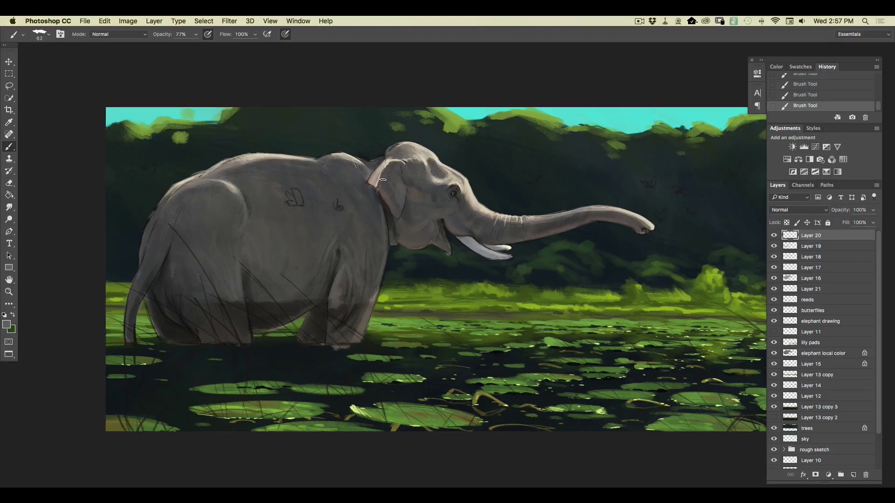
# Step: Set the foreground colour to a dark grey, based on a shade sampled beside the ear, and reduce the brush to 25 px
pyautogui.click(7, 325)
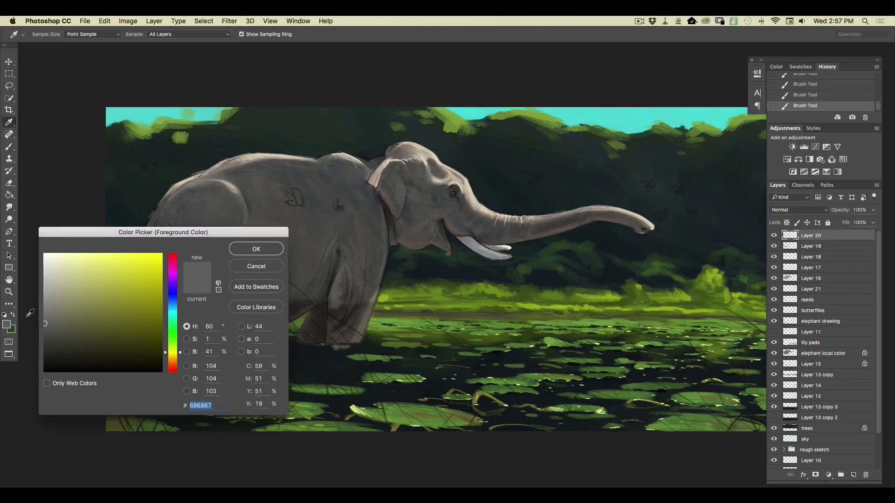
pyautogui.click(397, 207)
pyautogui.click(43, 344)
pyautogui.press('Return')
pyautogui.click(47, 39)
pyautogui.moveTo(61, 49); pyautogui.dragTo(59, 49)
pyautogui.click(318, 58)
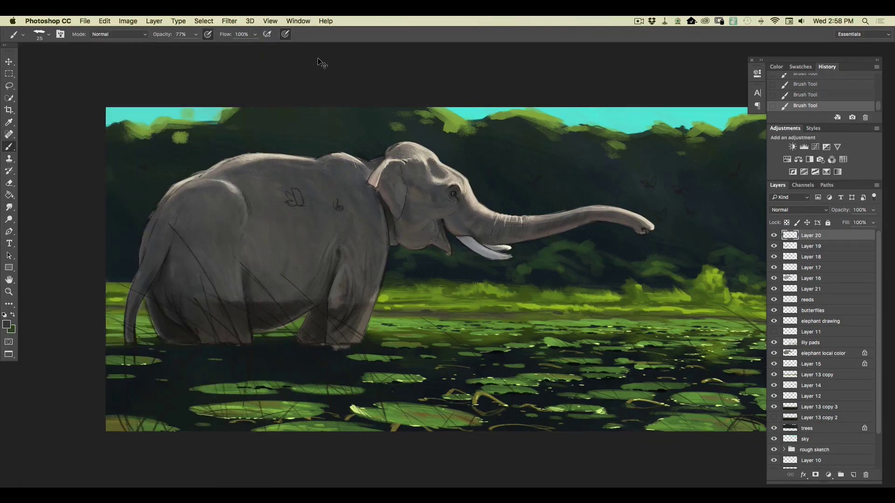
# Step: Speckle the ear's pink edge and the trunk base with dark grey-brown sampled from the ear, and mottle the ear flap with brown #6f645b
pyautogui.press('super+plus')
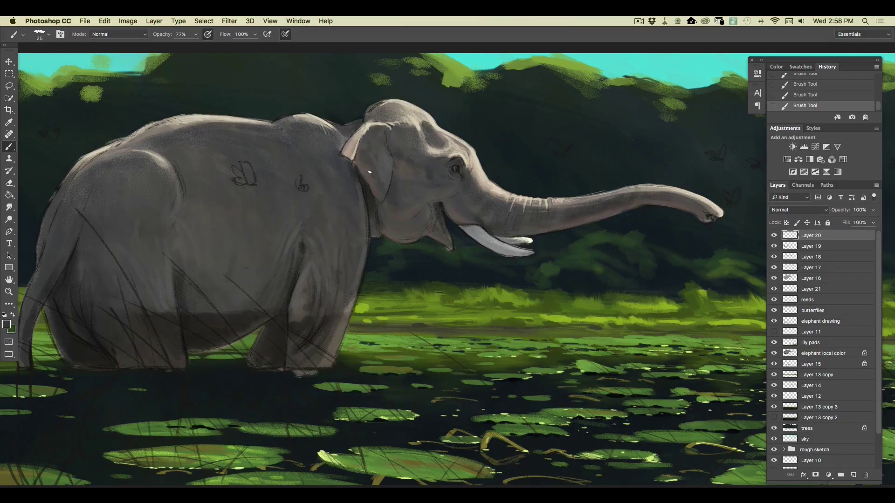
pyautogui.click(7, 325)
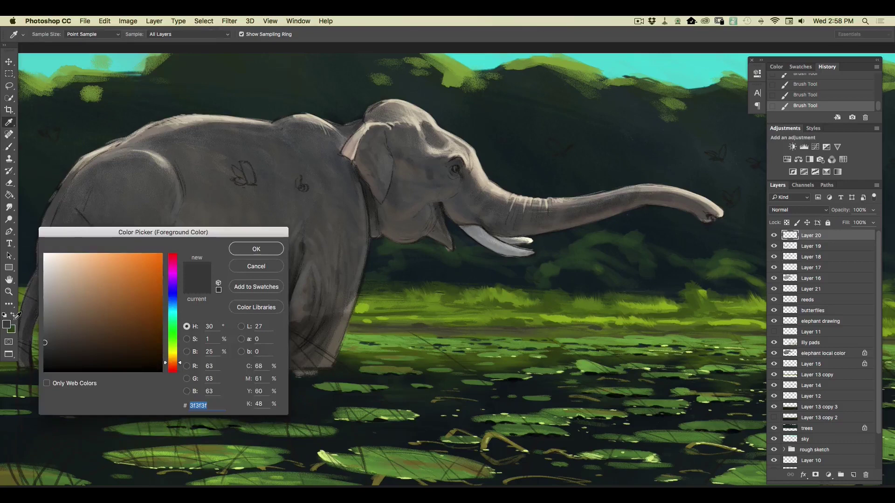
pyautogui.click(368, 161)
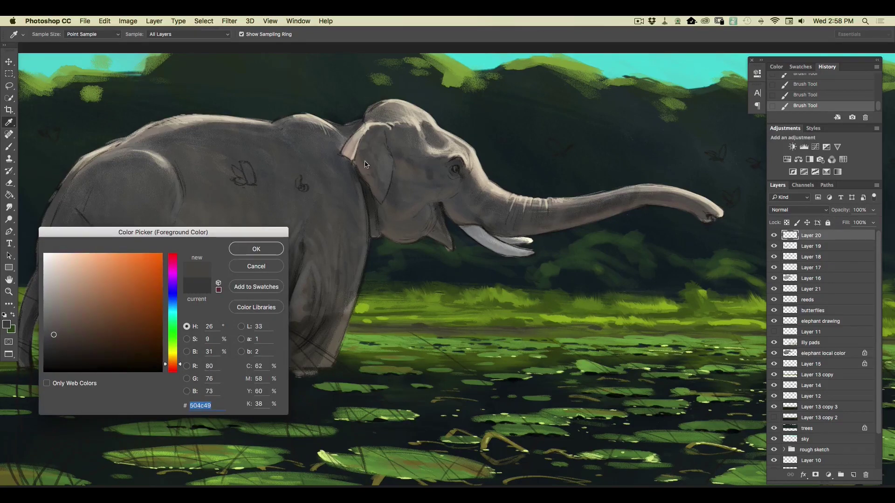
pyautogui.click(243, 248)
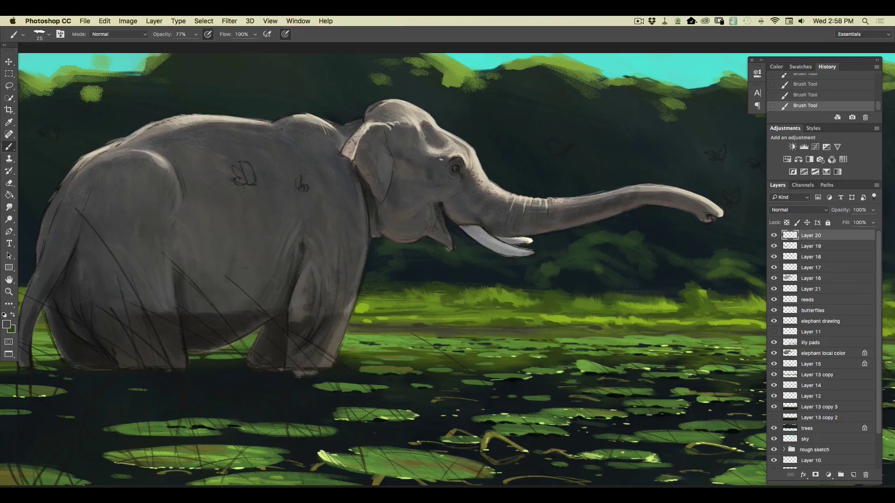
pyautogui.click(6, 325)
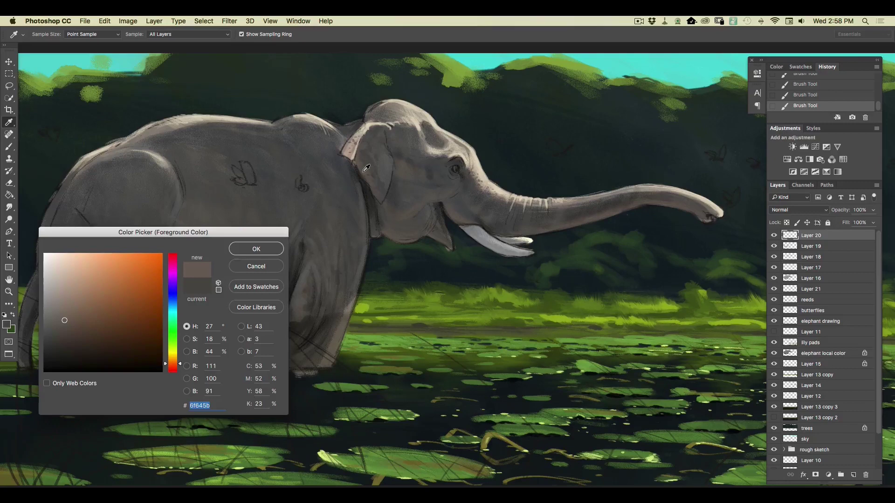
pyautogui.press('Return')
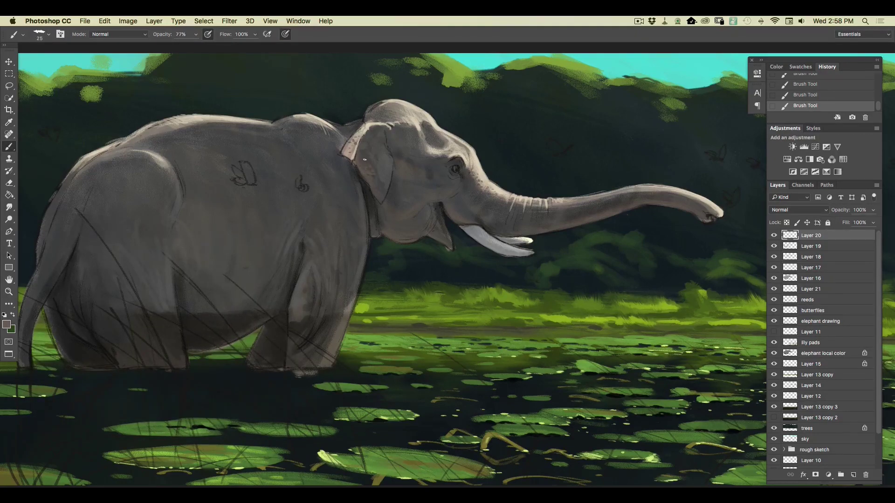
pyautogui.click(9, 268)
pyautogui.click(493, 192)
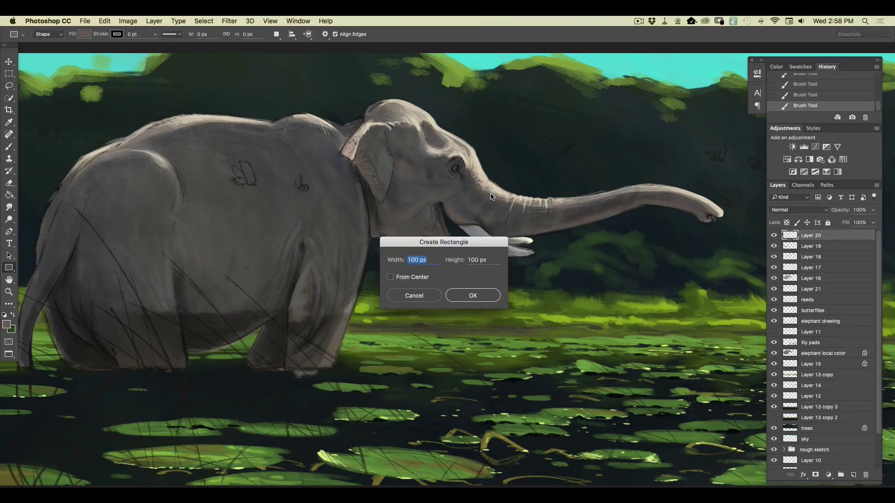
pyautogui.click(422, 296)
# Step: Set the foreground colour to warm grey #7d7269 sampled from the upper trunk and paint over the spots there
pyautogui.click(8, 324)
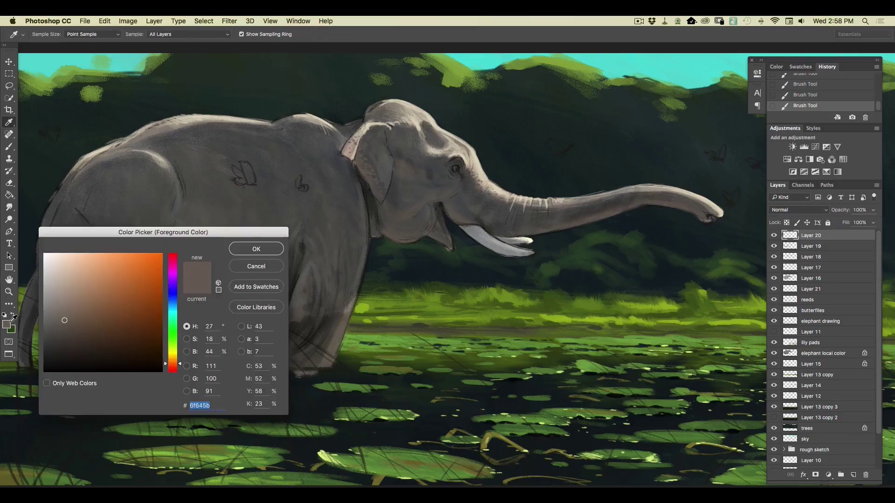
pyautogui.click(493, 192)
pyautogui.press('Return')
pyautogui.press('b')
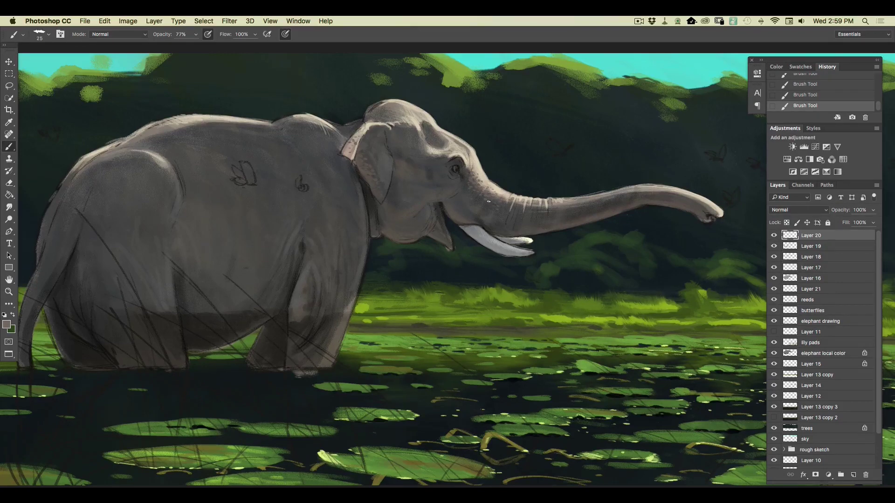
# Step: Set the foreground colour to a lighter warm tan and reduce the brush size to 20 px
pyautogui.click(6, 325)
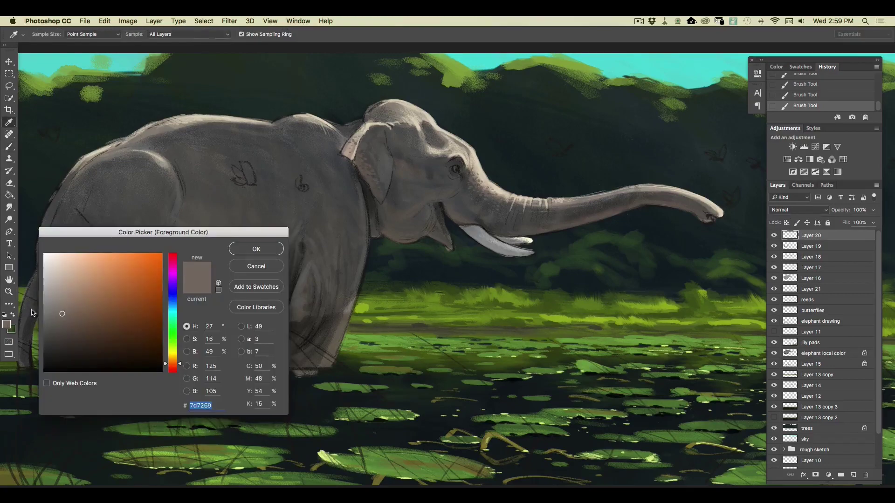
pyautogui.click(59, 302)
pyautogui.click(74, 298)
pyautogui.click(246, 251)
pyautogui.rightClick(55, 49)
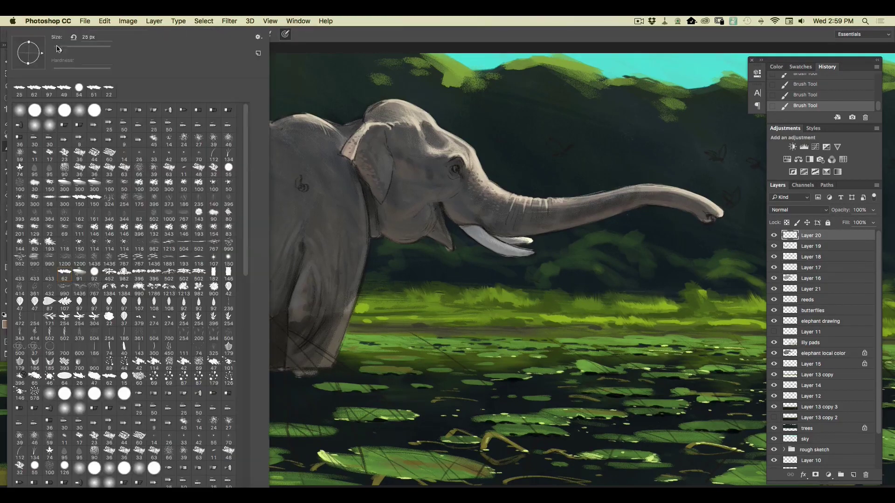
pyautogui.moveTo(62, 50); pyautogui.dragTo(61, 54)
pyautogui.press('Return')
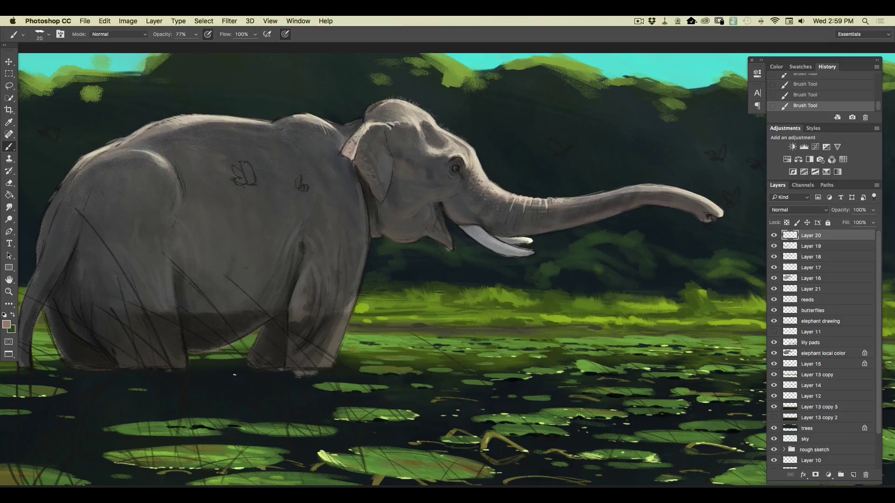
# Step: Set the foreground colour to near-black #120f0c for the dark details of the elephant's eye
pyautogui.click(7, 325)
pyautogui.click(81, 363)
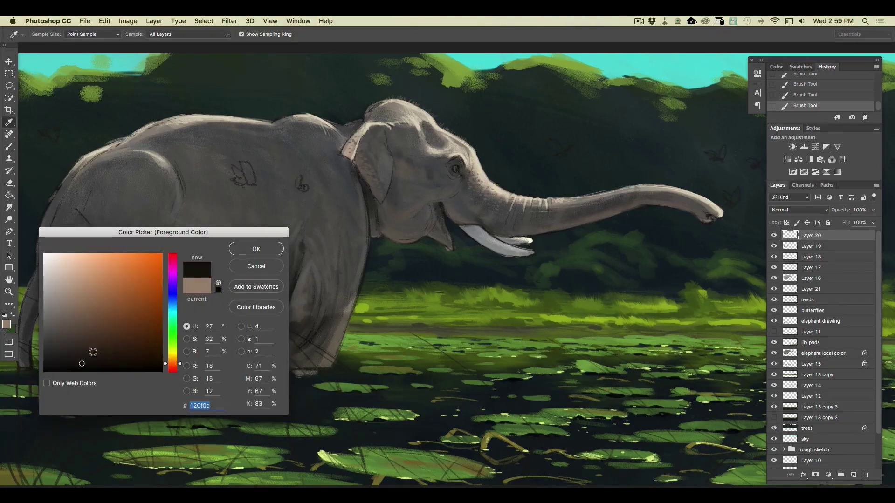
pyautogui.click(243, 252)
pyautogui.press('b')
pyautogui.press('super+equal')
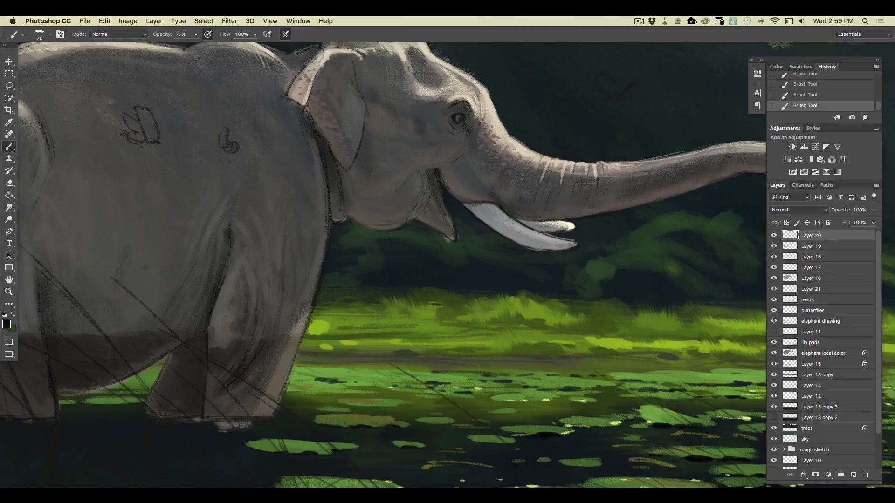
# Step: Set the foreground colour to dark brown #653209, reduce the brush to 15 px and paint the elephant's iris
pyautogui.click(7, 325)
pyautogui.moveTo(155, 345); pyautogui.dragTo(152, 325)
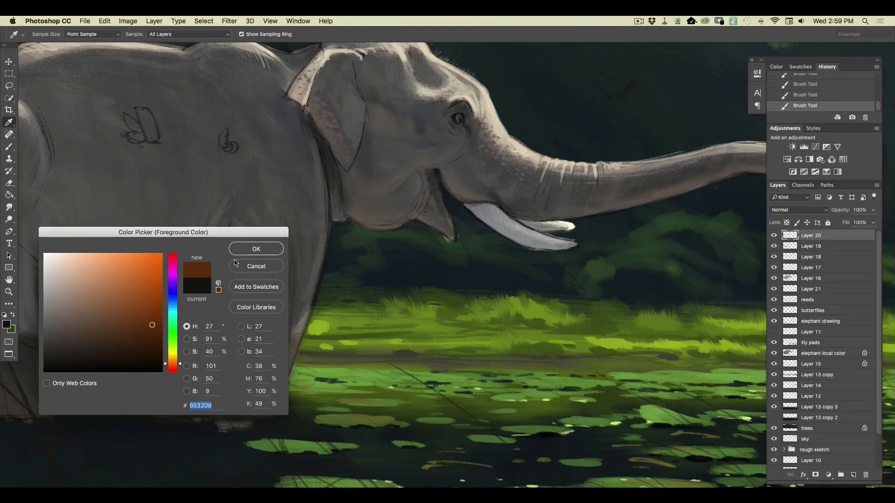
pyautogui.click(240, 250)
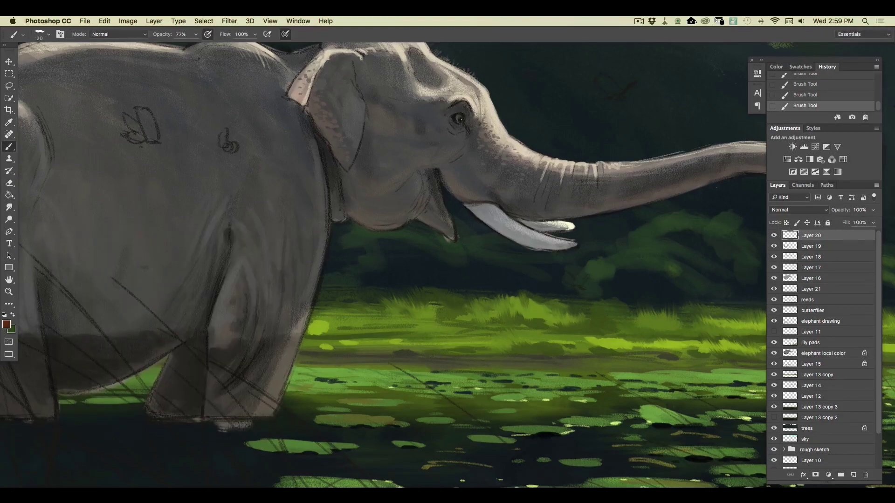
pyautogui.click(49, 38)
pyautogui.moveTo(60, 51); pyautogui.dragTo(58, 52)
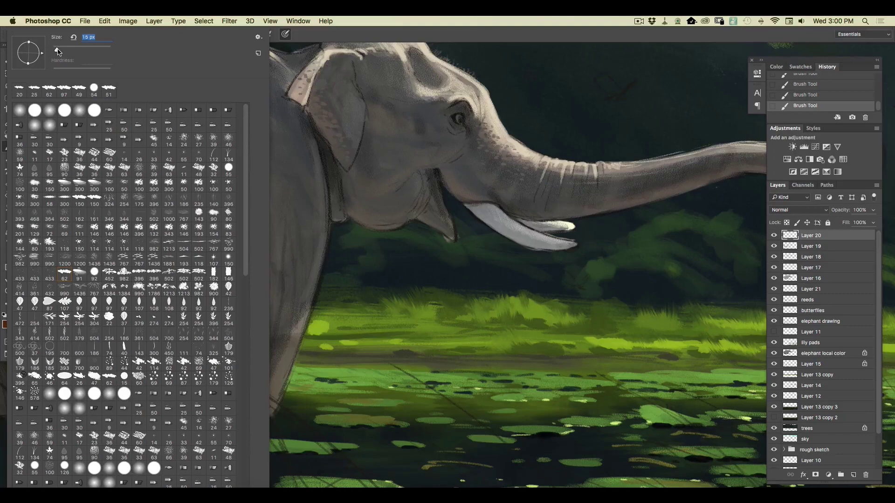
pyautogui.click(461, 119)
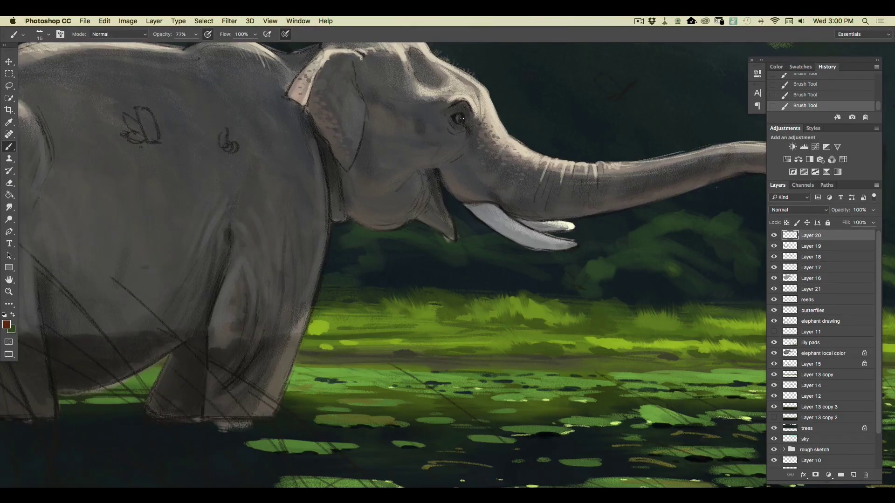
pyautogui.moveTo(460, 120); pyautogui.dragTo(459, 117)
# Step: Add light grey #918c88 to the elephant's eye, and set the foreground colour to near-black for its pupil
pyautogui.click(6, 324)
pyautogui.moveTo(59, 319); pyautogui.dragTo(53, 305)
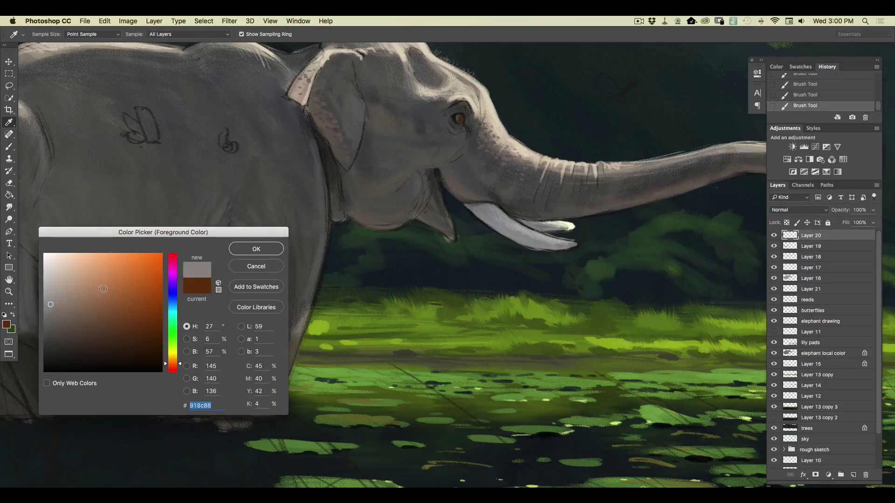
pyautogui.click(252, 249)
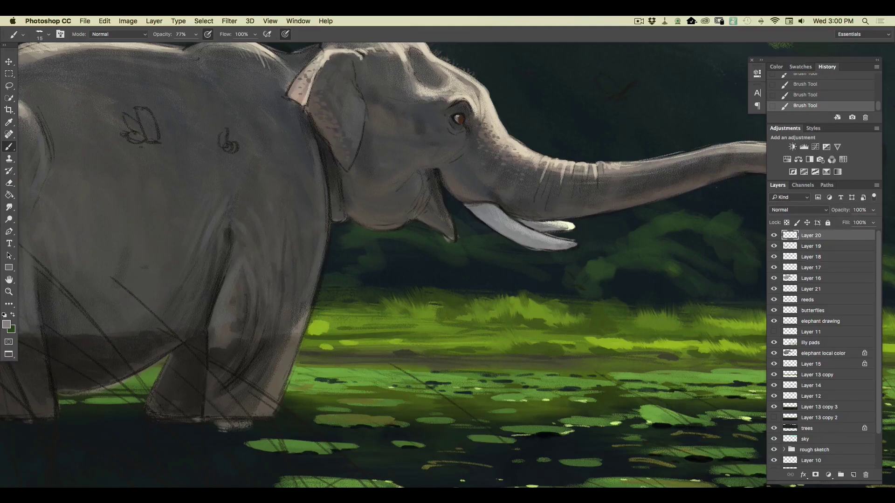
pyautogui.click(7, 324)
pyautogui.moveTo(83, 358); pyautogui.dragTo(90, 360)
pyautogui.click(253, 248)
# Step: Create a new layer and paint a highlight on the eye in muted blue #709baf
pyautogui.click(853, 475)
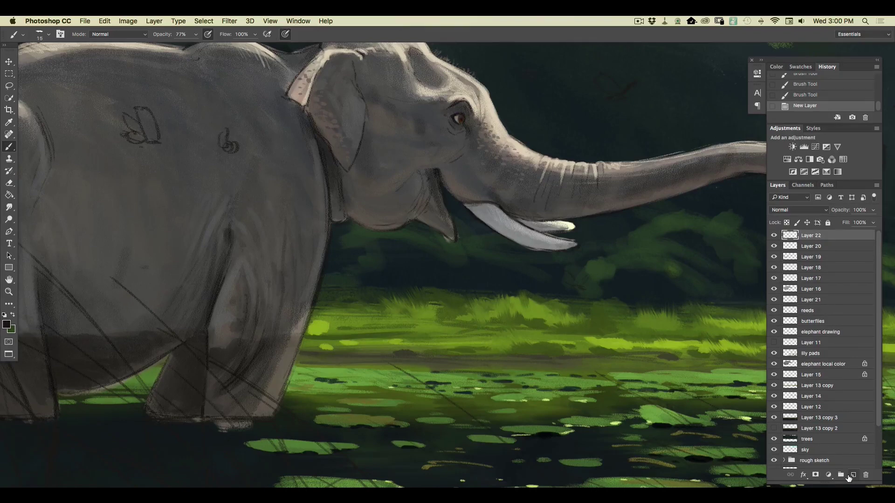
pyautogui.click(8, 325)
pyautogui.click(172, 306)
pyautogui.moveTo(87, 300); pyautogui.dragTo(86, 290)
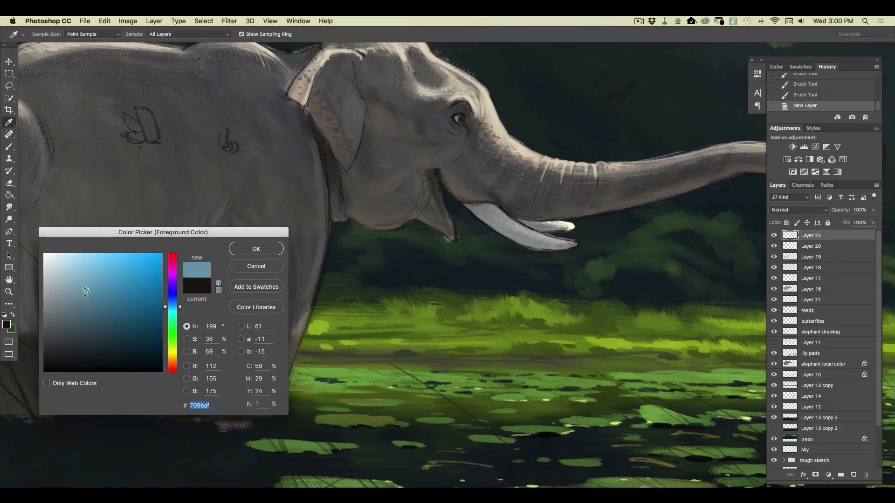
pyautogui.click(256, 250)
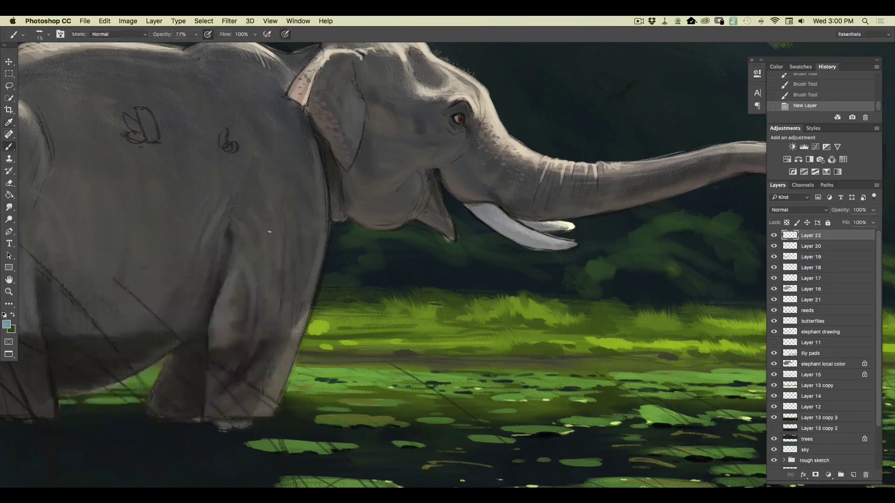
pyautogui.click(460, 118)
# Step: Set the foreground colour to a pale yellowish grey with a hue of 48° for the eye's light accents
pyautogui.press('super+equal')
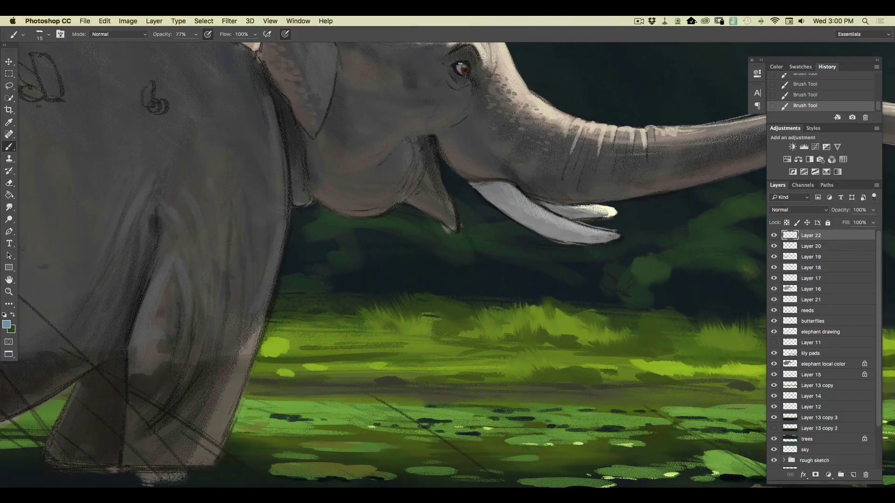
pyautogui.scroll(5, 261, 326)
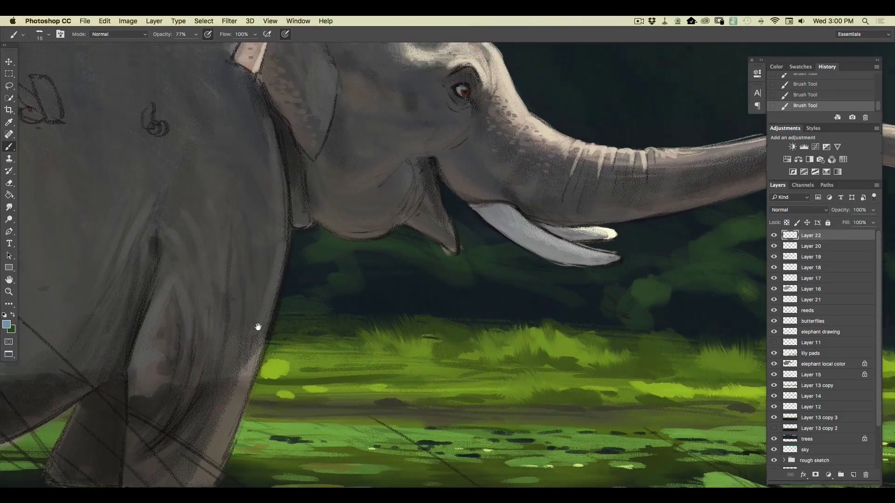
pyautogui.click(6, 325)
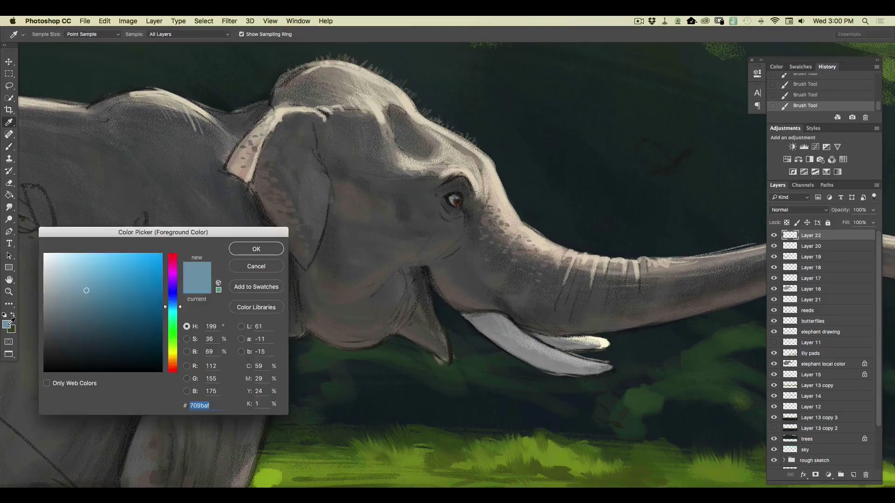
pyautogui.click(173, 356)
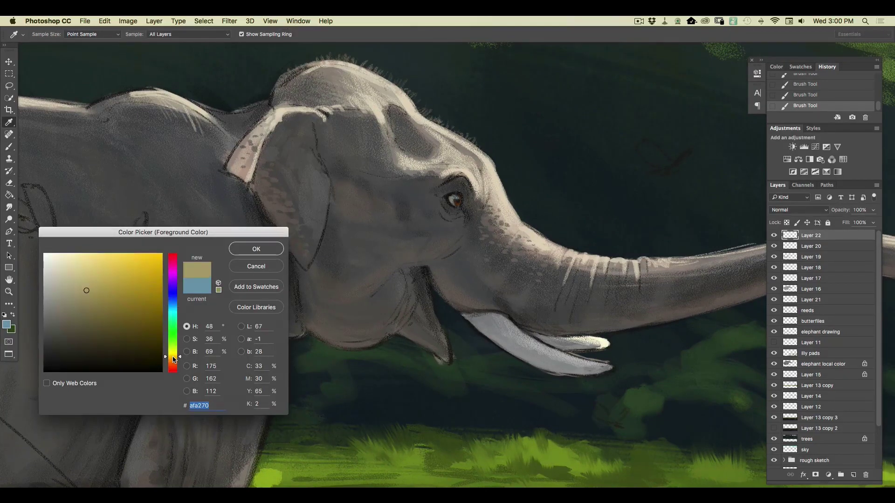
pyautogui.click(55, 286)
pyautogui.click(250, 252)
pyautogui.press('b')
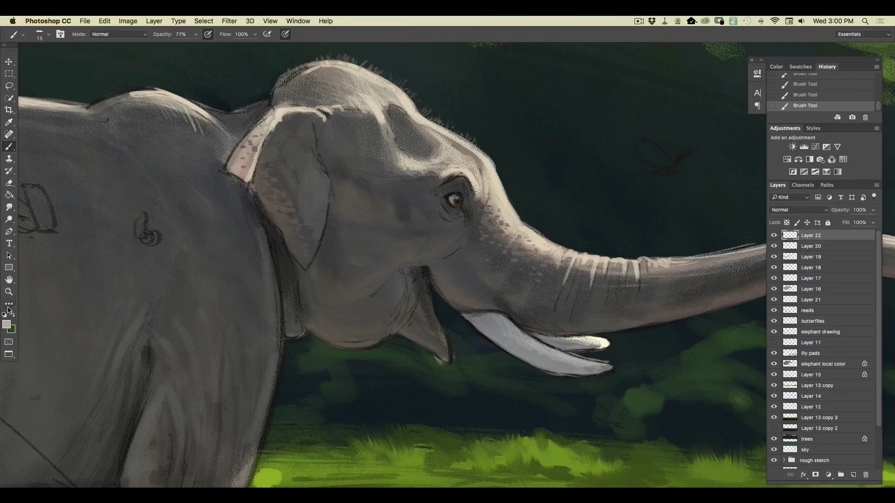
# Step: Sample the skin below the eye, lighten the colour to mid grey and paint the upper eyelid fold
pyautogui.click(6, 325)
pyautogui.click(459, 224)
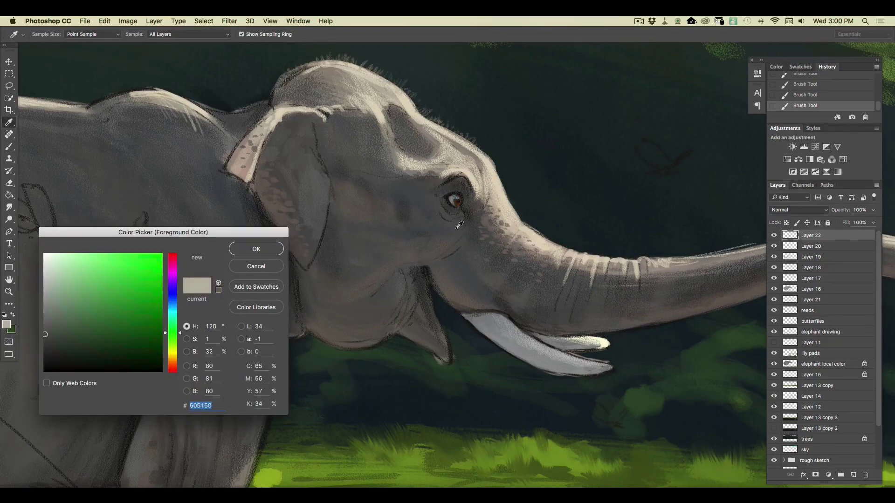
pyautogui.click(46, 307)
pyautogui.click(243, 252)
pyautogui.press('b')
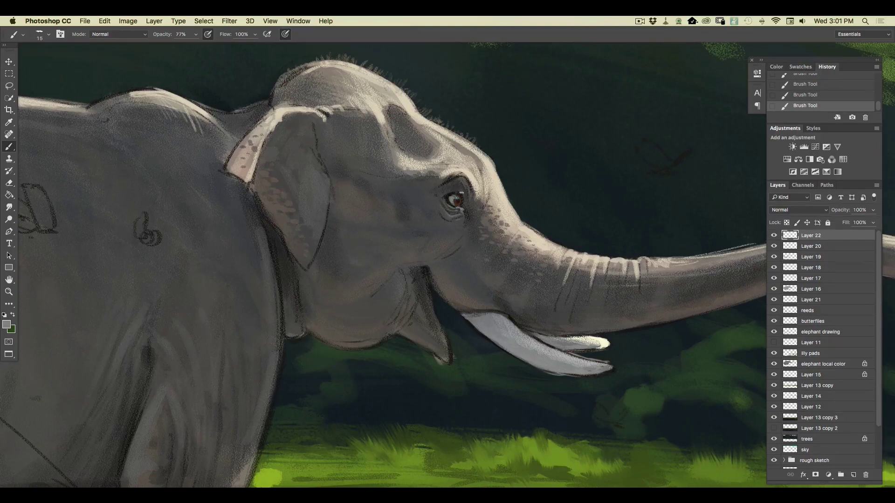
pyautogui.moveTo(447, 193); pyautogui.dragTo(459, 190)
# Step: Pick a warmer grey based on the skin beside the eye and paint the wrinkle under the lower eyelid
pyautogui.click(6, 325)
pyautogui.click(433, 200)
pyautogui.click(75, 313)
pyautogui.click(254, 249)
pyautogui.moveTo(453, 218); pyautogui.dragTo(449, 216)
# Step: Paint soft strokes on the lower lip and cheek with grey #5e5b58, based on a tone sampled from the lip, and a lighter grey
pyautogui.click(6, 324)
pyautogui.click(445, 335)
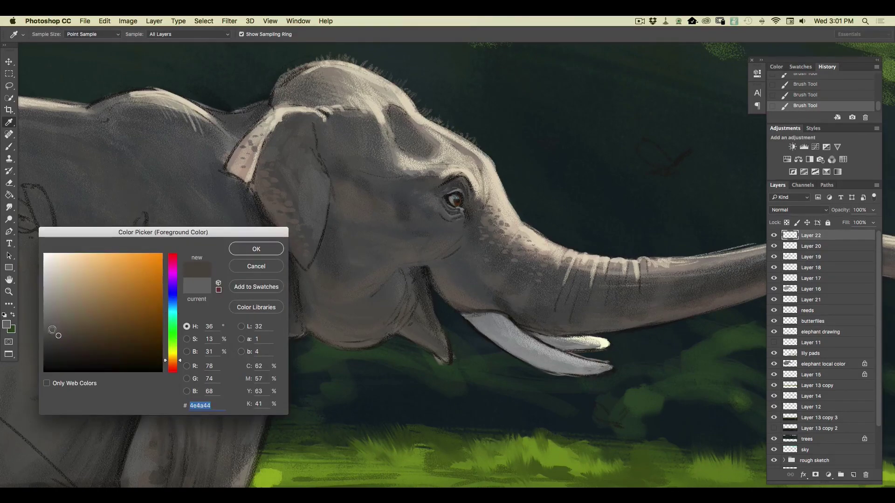
pyautogui.click(242, 252)
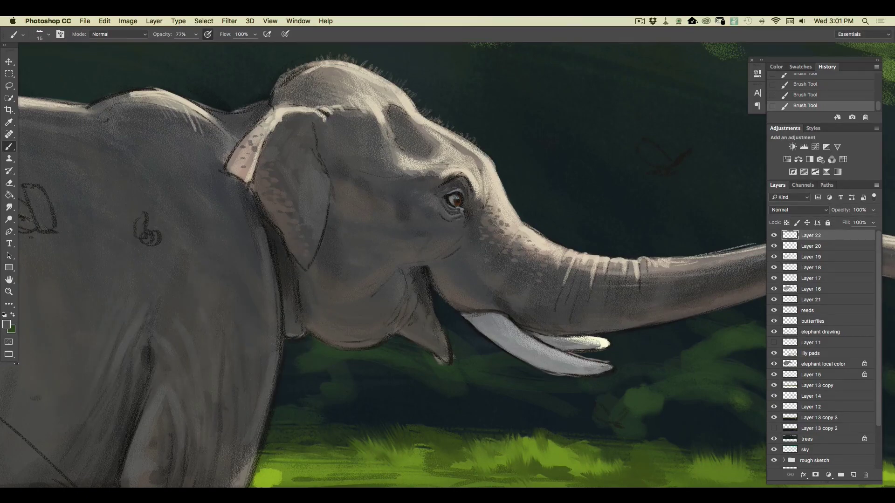
pyautogui.click(6, 325)
pyautogui.click(49, 312)
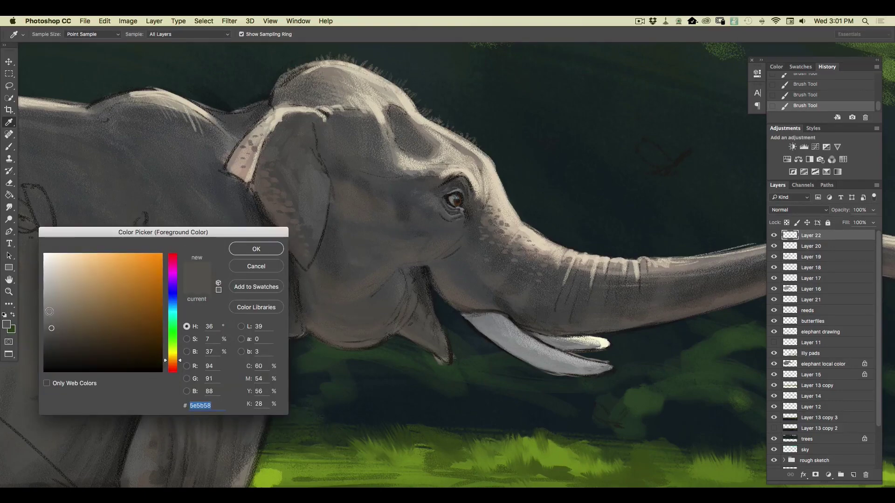
pyautogui.click(241, 253)
pyautogui.press('b')
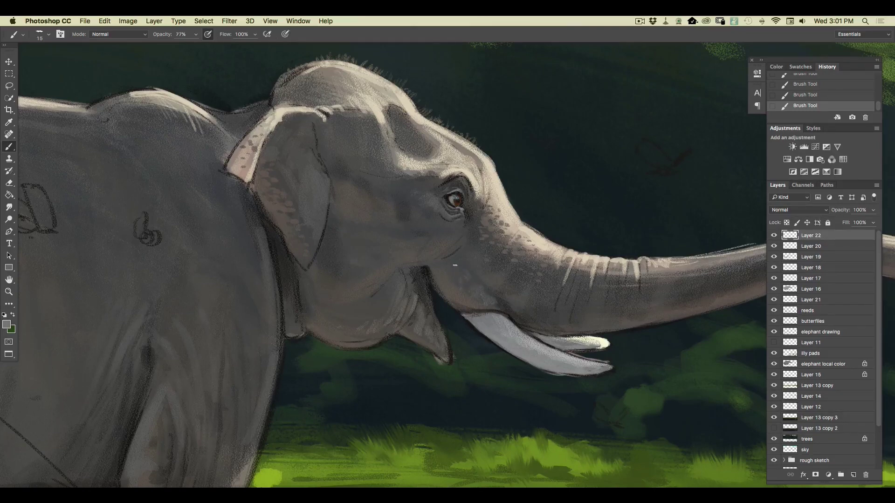
pyautogui.scroll(-3, 455, 265)
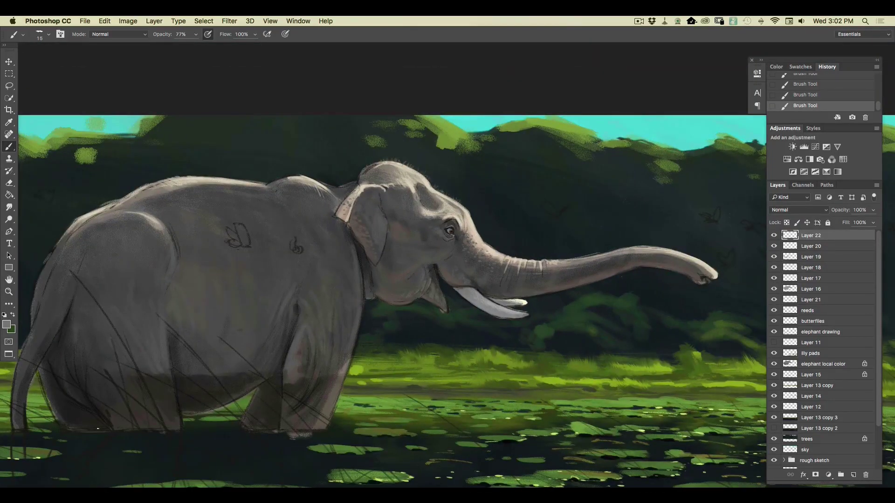
# Step: Set the foreground colour to a pale beige and paint a light accent along the shoulder ridge behind the ear
pyautogui.scroll(-1, 98, 429)
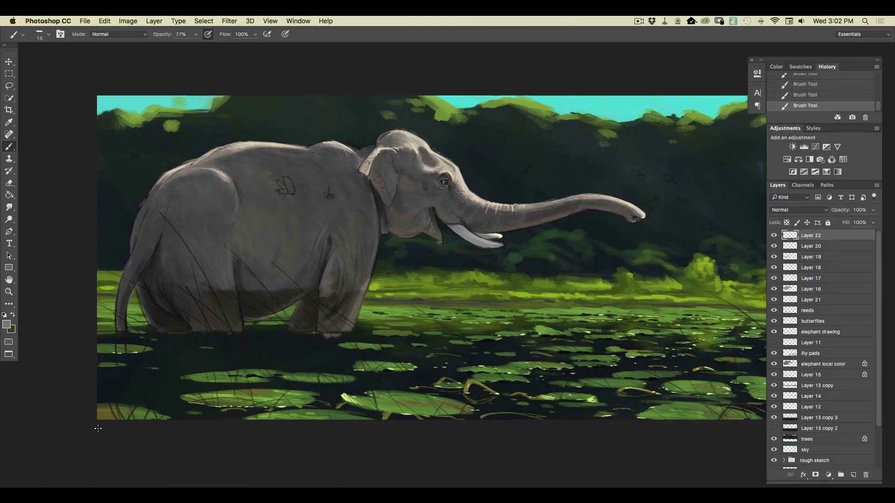
pyautogui.scroll(1, 98, 429)
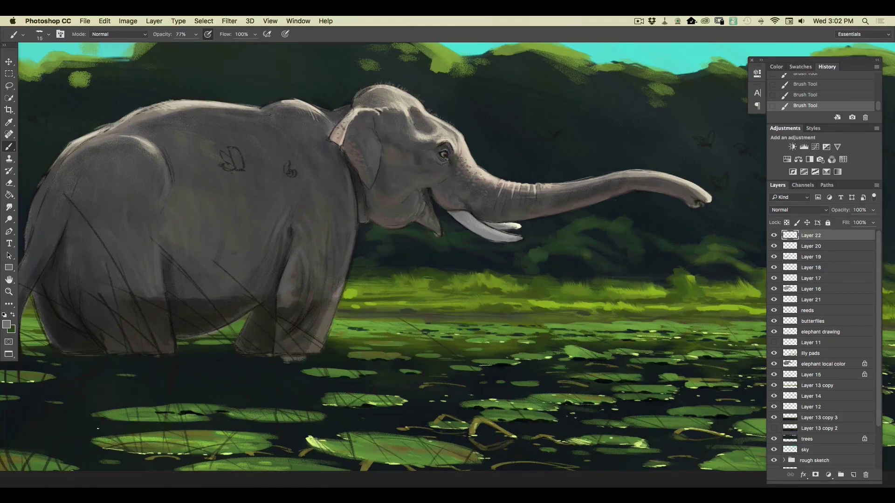
pyautogui.click(6, 325)
pyautogui.click(60, 269)
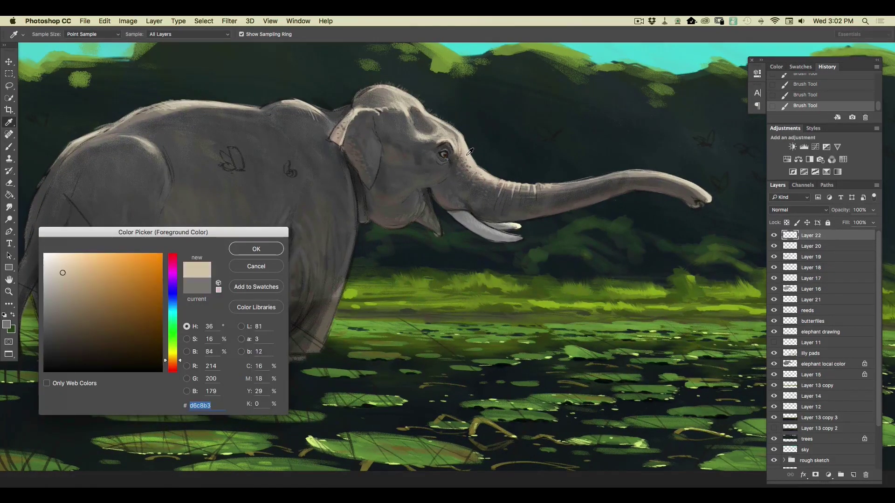
pyautogui.click(249, 249)
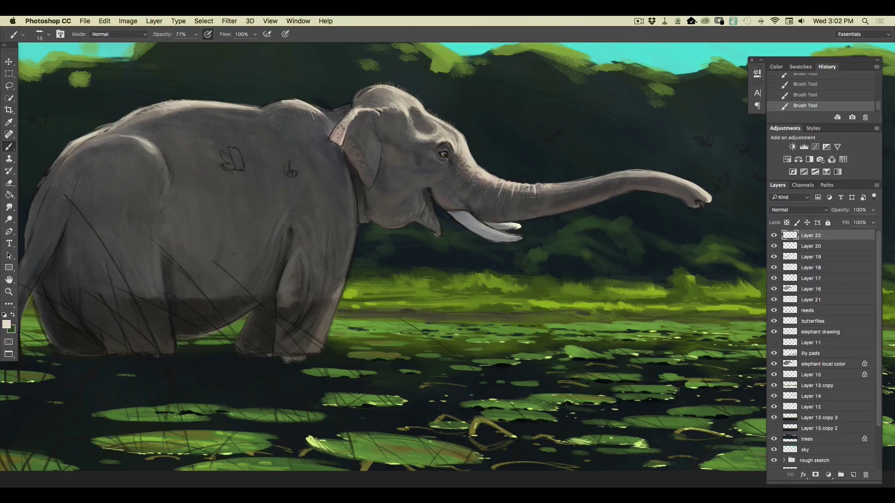
pyautogui.press('super+minus')
pyautogui.press('super+minus')
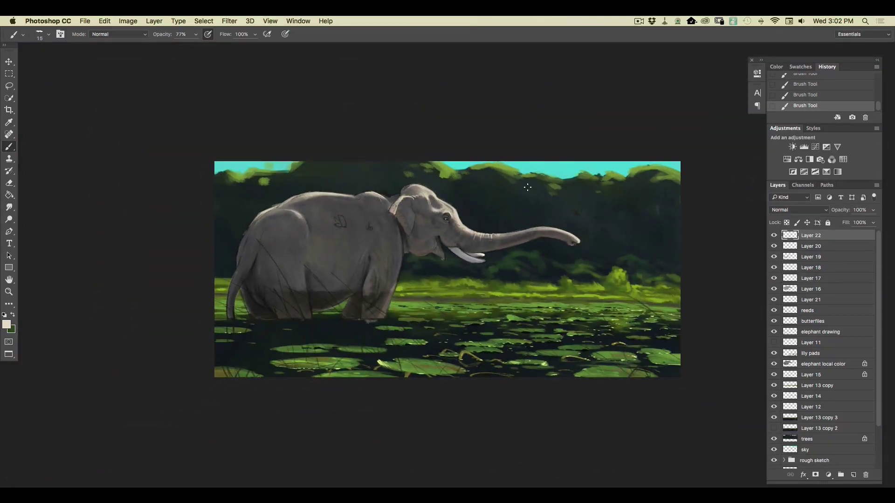
pyautogui.press('super+plus')
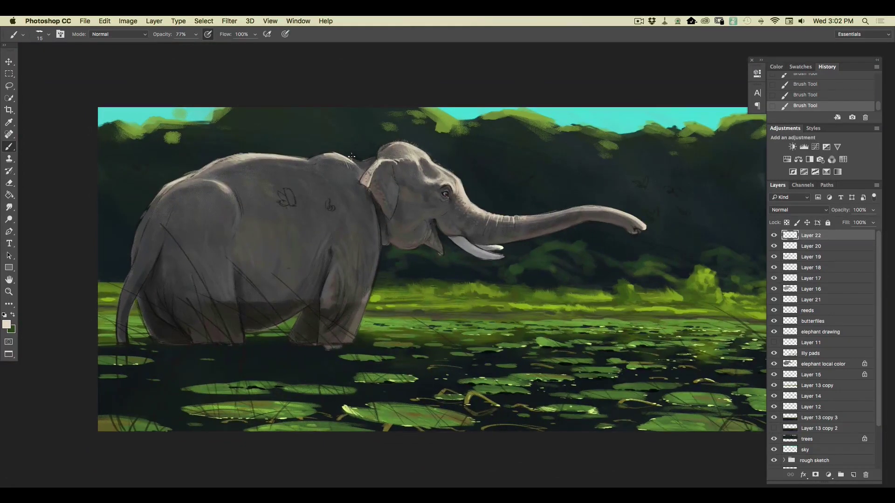
pyautogui.moveTo(358, 161); pyautogui.dragTo(348, 156)
# Step: Compare the elephant with and without Layer 22, and erase stray marks around the top and back of the head
pyautogui.click(774, 235)
pyautogui.click(774, 236)
pyautogui.moveTo(390, 134); pyautogui.dragTo(396, 139)
pyautogui.moveTo(391, 139); pyautogui.dragTo(369, 147)
# Step: Pick a grey based on a tone sampled from the rump and paint the rump edge and hind leg with a 38 px brush
pyautogui.click(7, 325)
pyautogui.click(155, 217)
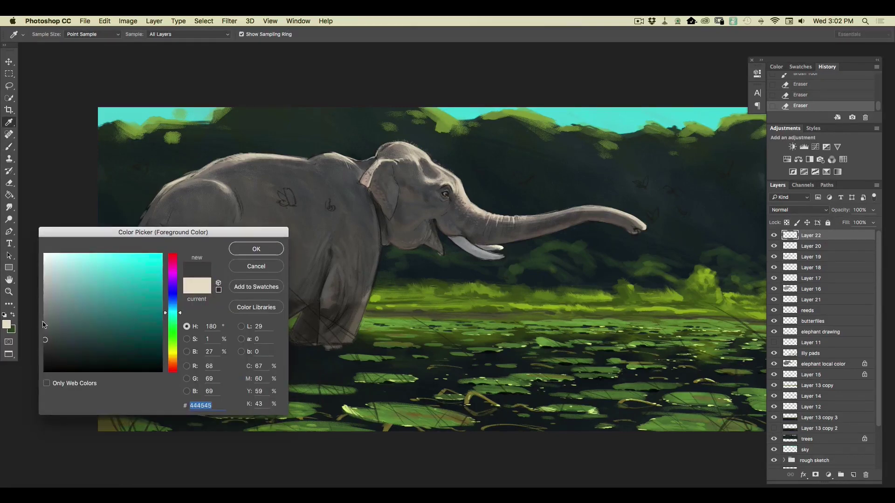
pyautogui.click(237, 248)
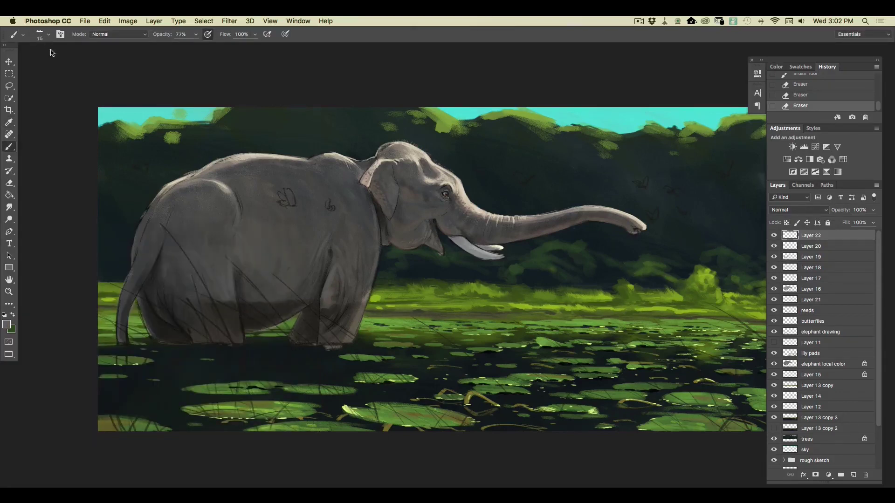
pyautogui.click(49, 34)
pyautogui.moveTo(148, 215); pyautogui.dragTo(140, 241)
pyautogui.moveTo(142, 233); pyautogui.dragTo(141, 243)
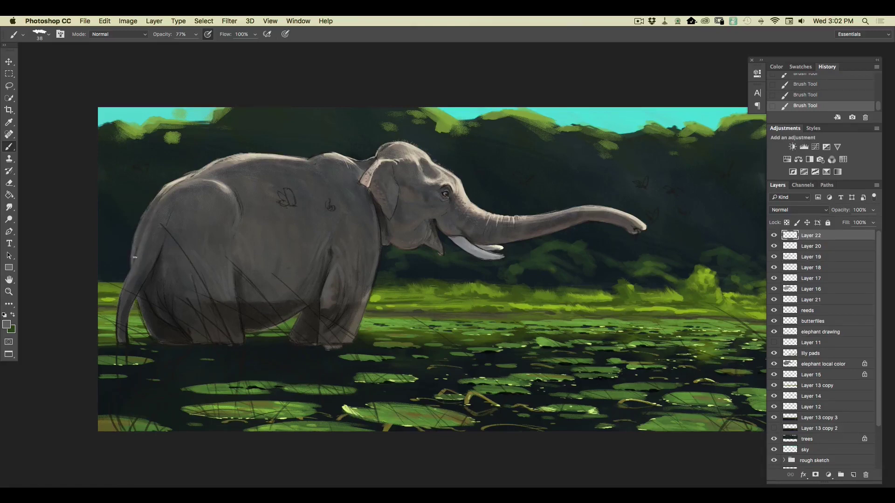
pyautogui.moveTo(146, 288); pyautogui.dragTo(171, 324)
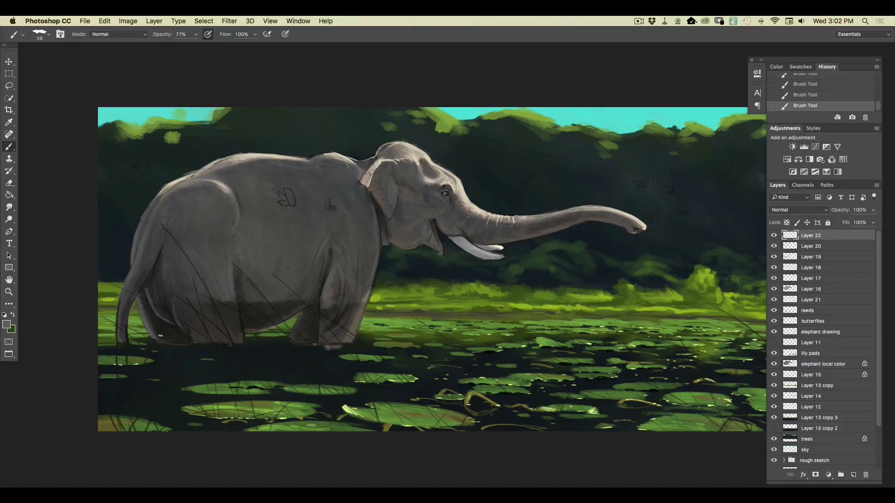
# Step: Clean up the bottoms of the legs along the waterline on the elephant local color layer
pyautogui.click(807, 365)
pyautogui.moveTo(327, 349); pyautogui.dragTo(179, 345)
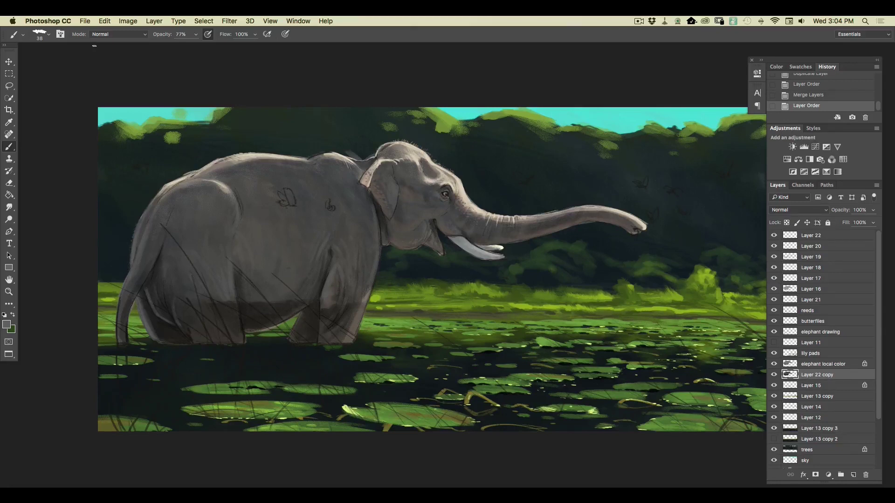
# Step: Flip Layer 22 copy vertically and move it below the elephant as a water reflection meeting the legs at the waterline
pyautogui.click(103, 24)
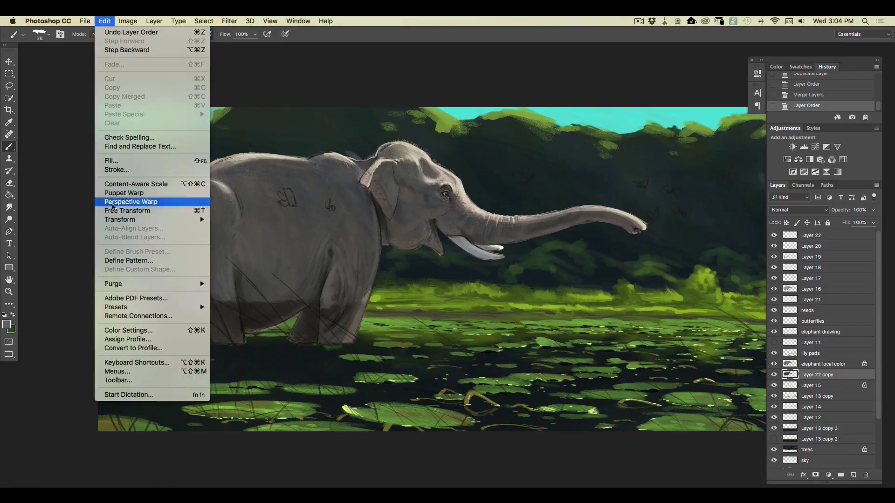
pyautogui.moveTo(131, 221)
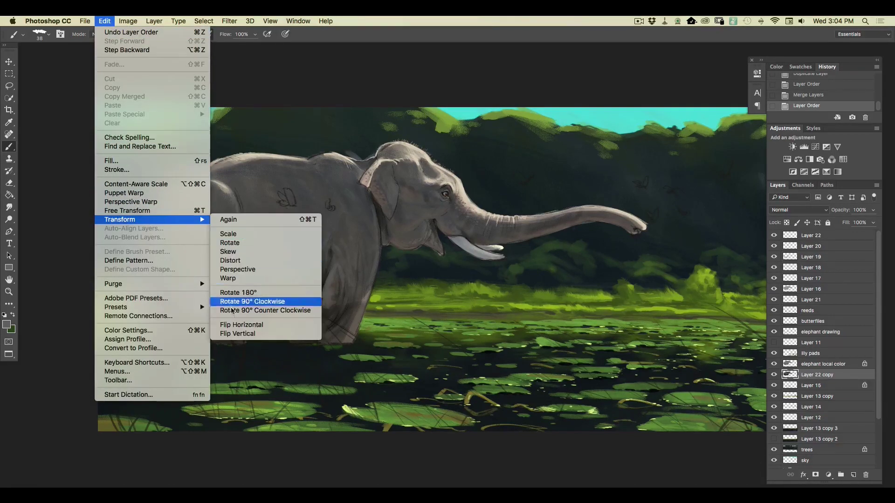
pyautogui.click(229, 334)
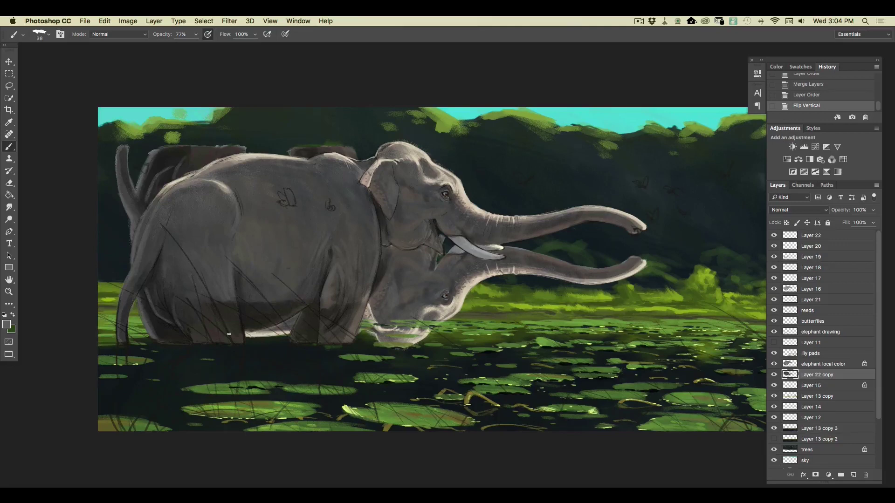
pyautogui.press('v')
pyautogui.moveTo(241, 308); pyautogui.dragTo(219, 447)
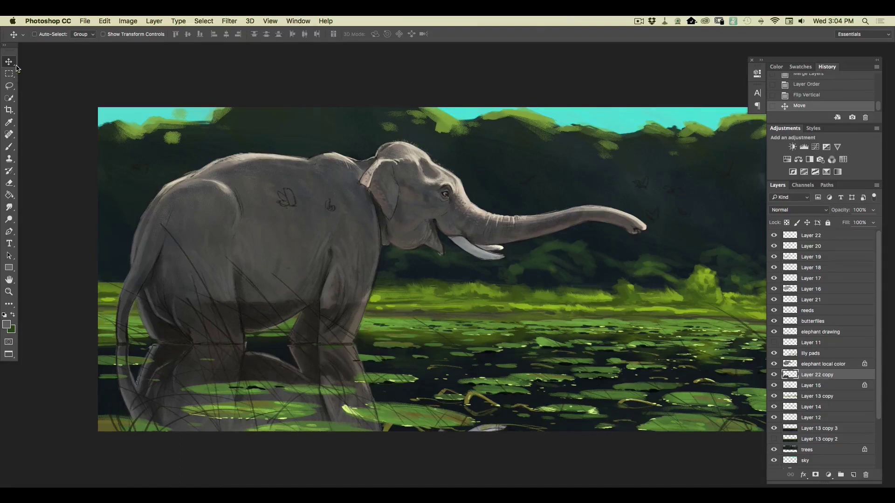
# Step: Darken the elephant's reflection with Hue/Saturation, using a Lightness of -21
pyautogui.click(126, 22)
pyautogui.moveTo(145, 47)
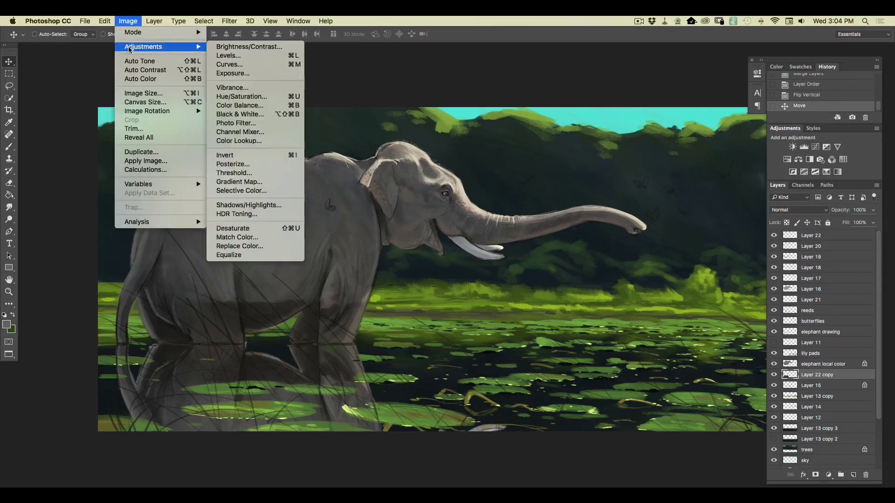
pyautogui.click(222, 98)
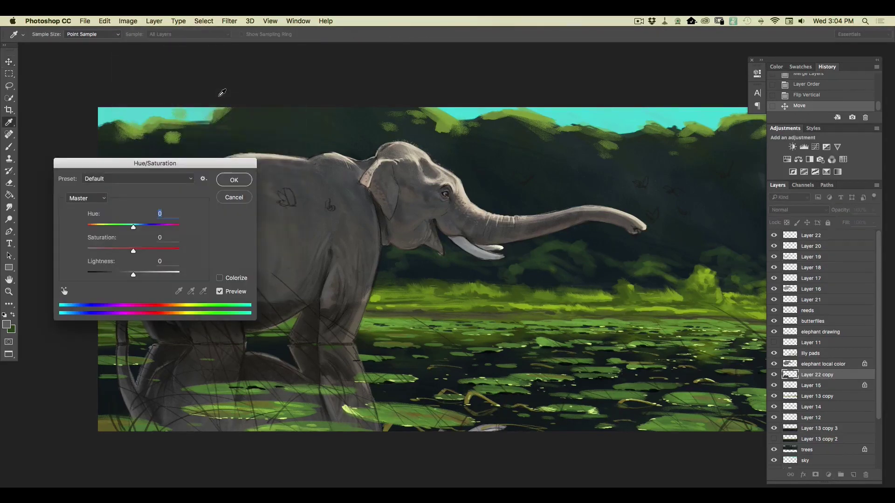
pyautogui.moveTo(128, 278); pyautogui.dragTo(123, 277)
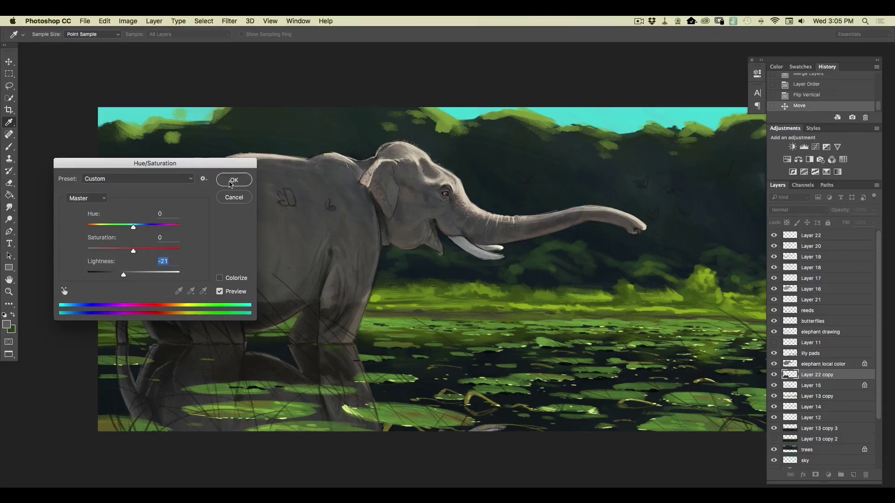
pyautogui.click(232, 180)
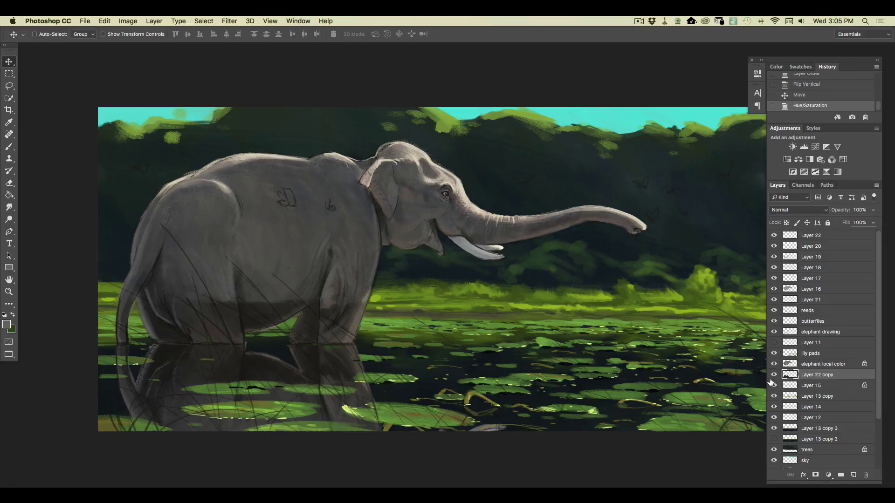
# Step: Erase the leftover sketch lines in the water below the elephant's legs on the elephant drawing layer
pyautogui.click(807, 335)
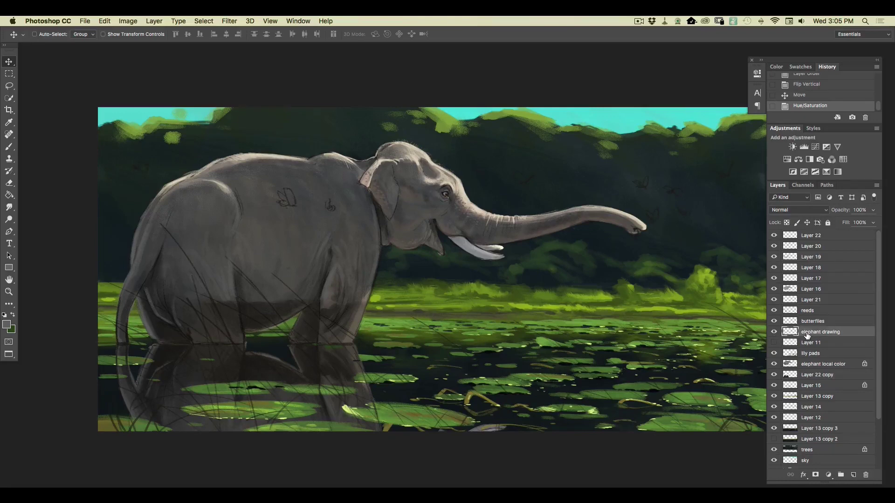
pyautogui.press('e')
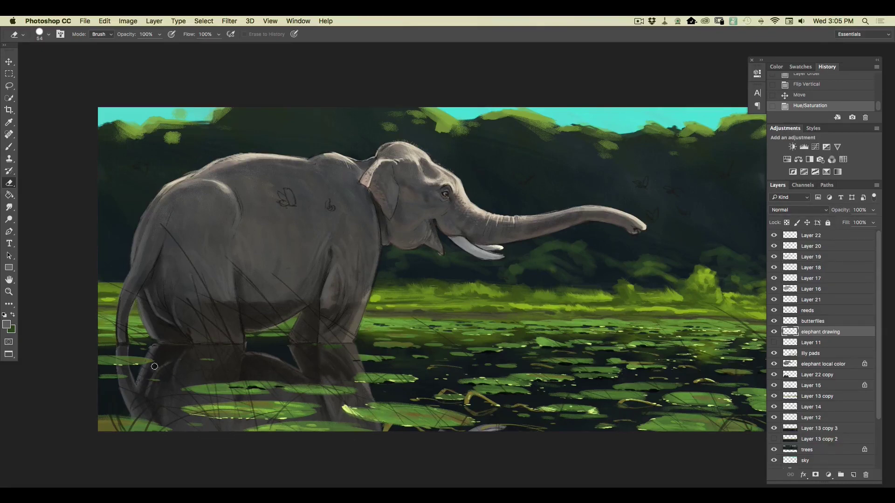
pyautogui.click(139, 398)
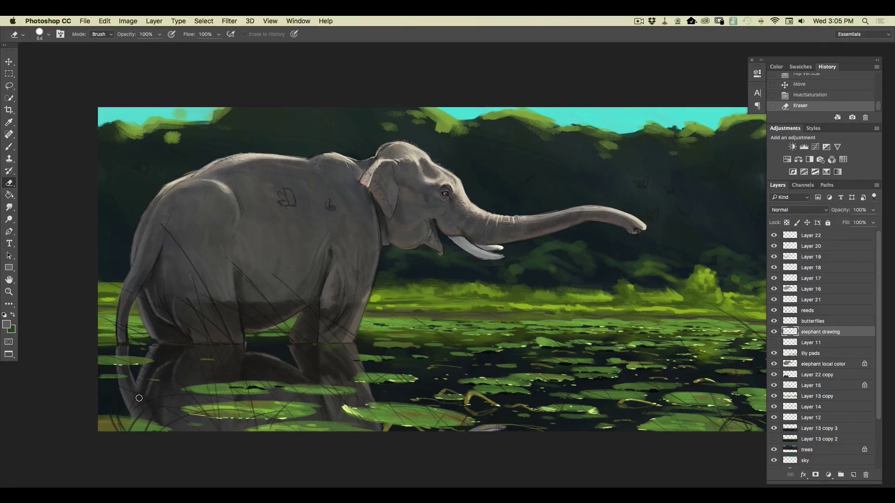
pyautogui.moveTo(366, 359); pyautogui.dragTo(354, 358)
# Step: Erase parts of the front legs' reflection just below the waterline on Layer 22 copy
pyautogui.click(813, 375)
pyautogui.click(356, 357)
pyautogui.moveTo(357, 357); pyautogui.dragTo(322, 354)
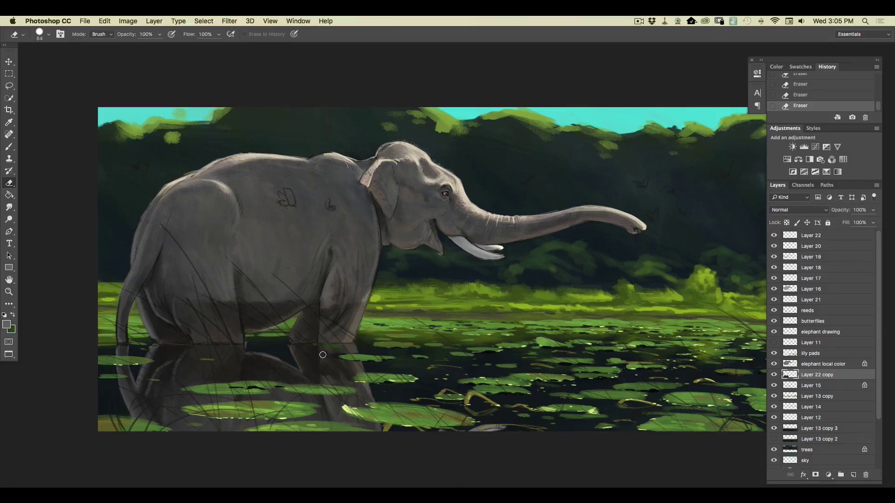
# Step: Smudge the edges of the leg, belly and tail reflections at 64% strength to suggest rippling water
pyautogui.press('r')
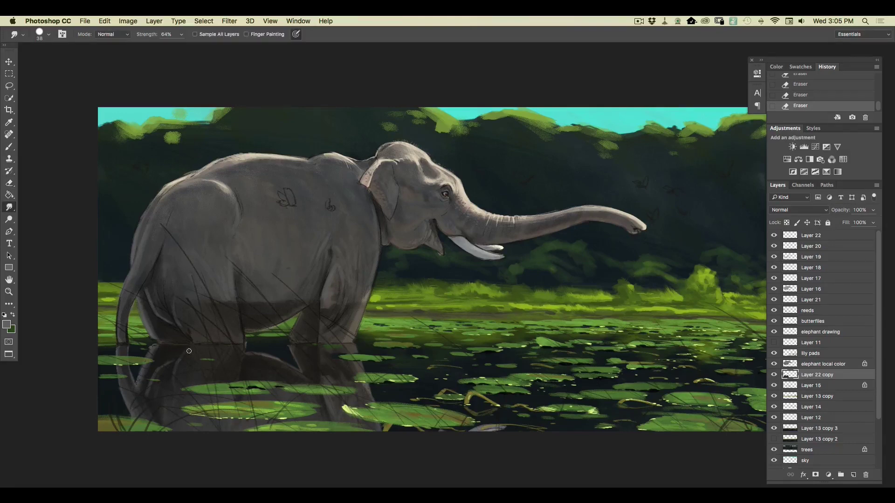
pyautogui.moveTo(276, 346)
pyautogui.mouseDown()
pyautogui.moveTo(297, 346)
pyautogui.moveTo(283, 350)
pyautogui.mouseUp()
pyautogui.moveTo(284, 351)
pyautogui.mouseDown()
pyautogui.moveTo(281, 357)
pyautogui.moveTo(306, 360)
pyautogui.moveTo(268, 356)
pyautogui.mouseUp()
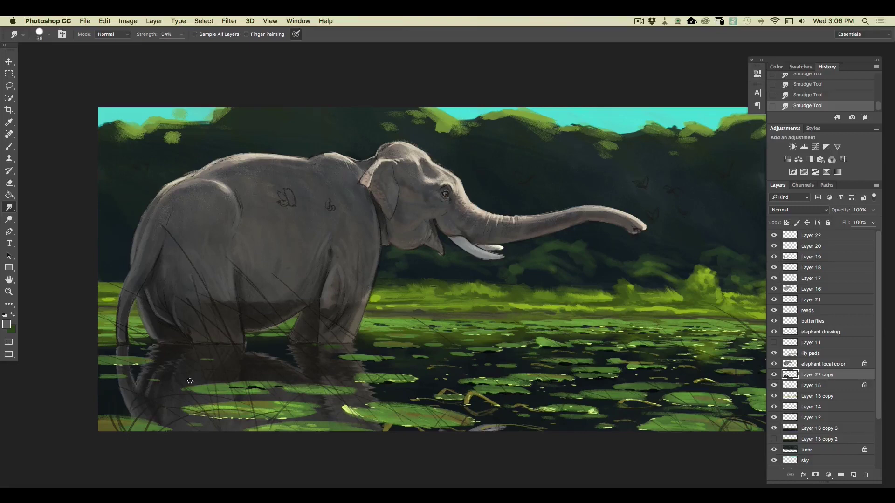
pyautogui.moveTo(127, 348)
pyautogui.mouseDown()
pyautogui.moveTo(93, 367)
pyautogui.moveTo(113, 385)
pyautogui.moveTo(140, 391)
pyautogui.mouseUp()
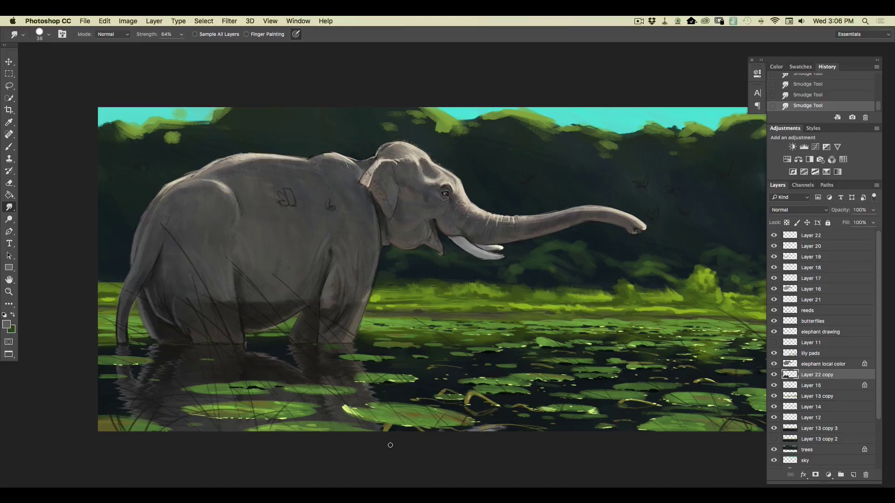
# Step: Add a new layer at the top of the layer stack and name it butterflies
pyautogui.press('super+alt+shift+n')
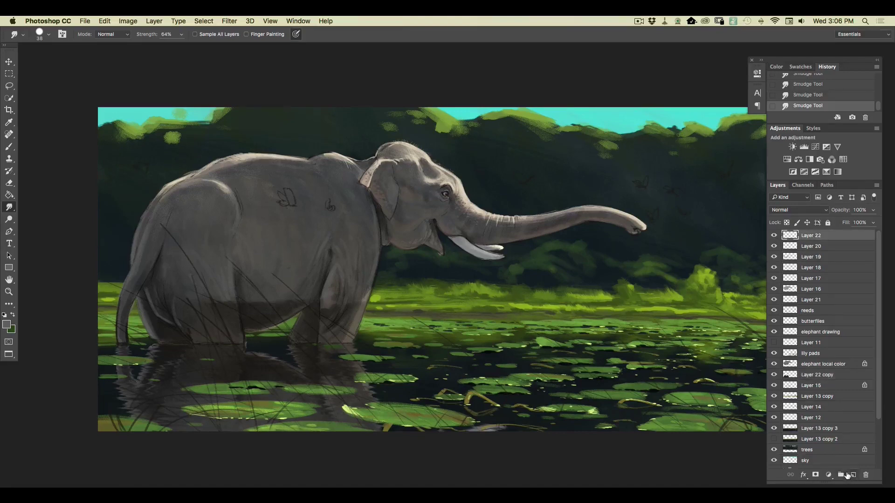
pyautogui.doubleClick(806, 236)
pyautogui.write('butterflies')
pyautogui.press('Return')
# Step: Set the foreground colour to orange #d56317 for the butterflies
pyautogui.press('super+minus')
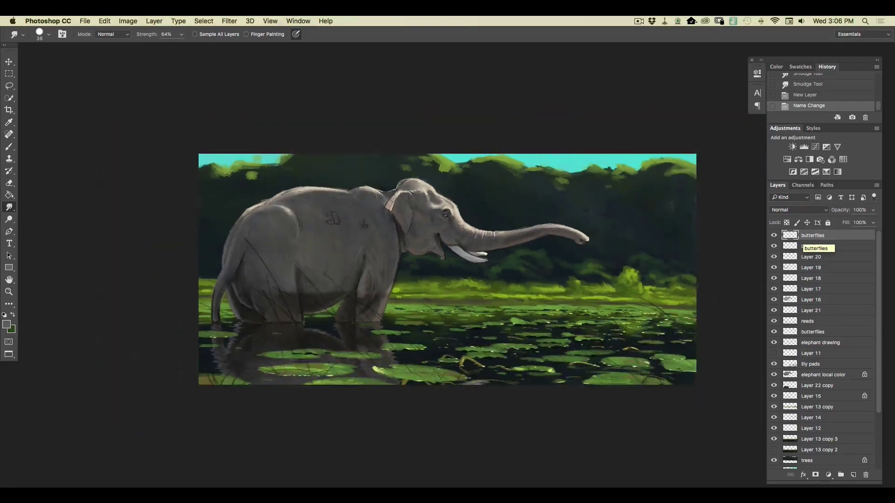
pyautogui.press('super+plus')
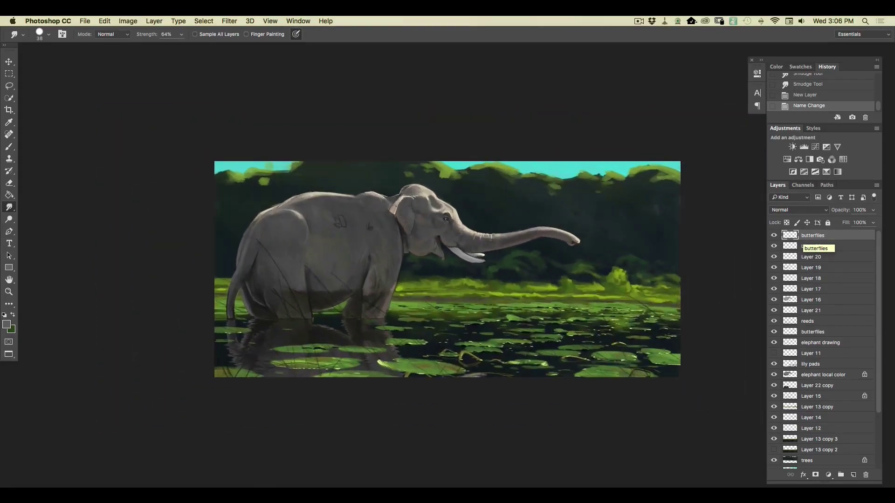
pyautogui.click(7, 324)
pyautogui.moveTo(173, 365); pyautogui.dragTo(171, 366)
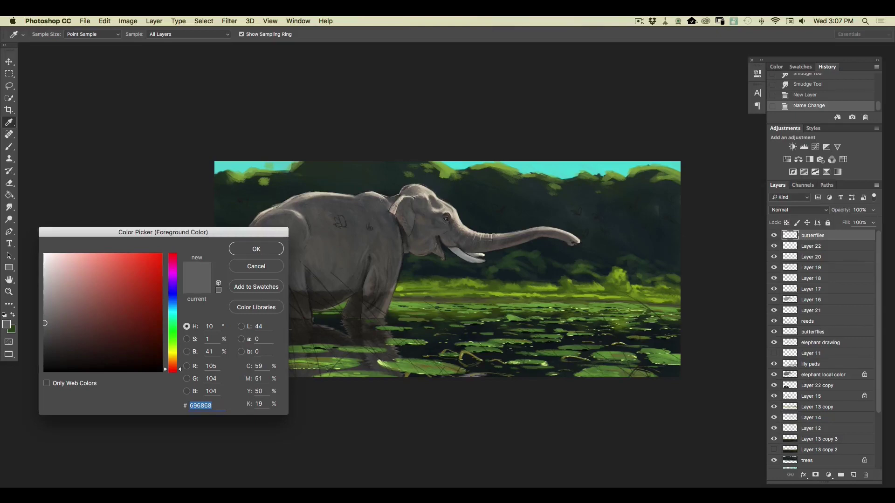
pyautogui.press('super+plus')
pyautogui.click(172, 365)
pyautogui.click(150, 290)
pyautogui.moveTo(148, 290); pyautogui.dragTo(149, 273)
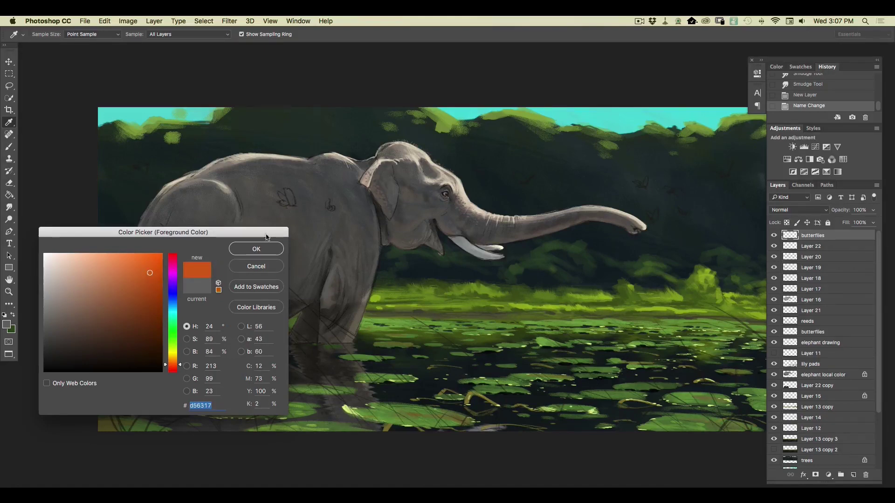
pyautogui.click(255, 252)
# Step: Switch to the Brush tool and set its size to 51 px
pyautogui.click(9, 147)
pyautogui.click(49, 34)
pyautogui.moveTo(64, 51); pyautogui.dragTo(66, 52)
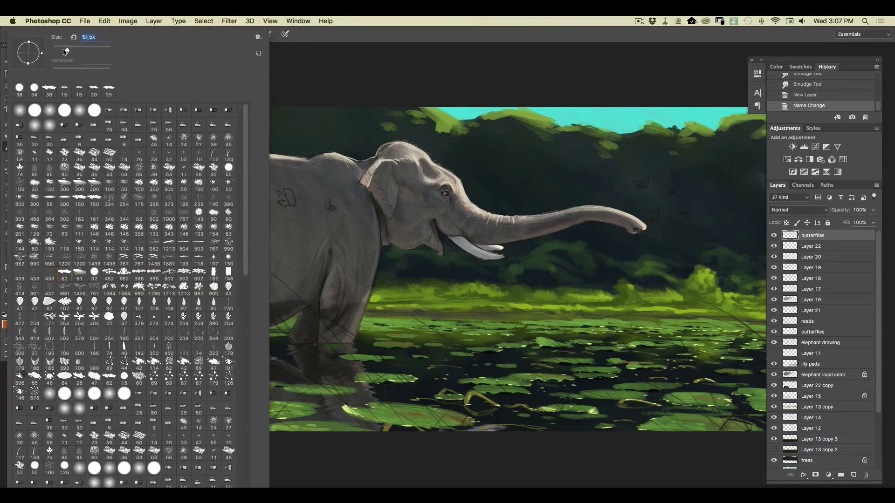
pyautogui.moveTo(646, 177); pyautogui.dragTo(645, 185)
pyautogui.moveTo(647, 178); pyautogui.dragTo(645, 186)
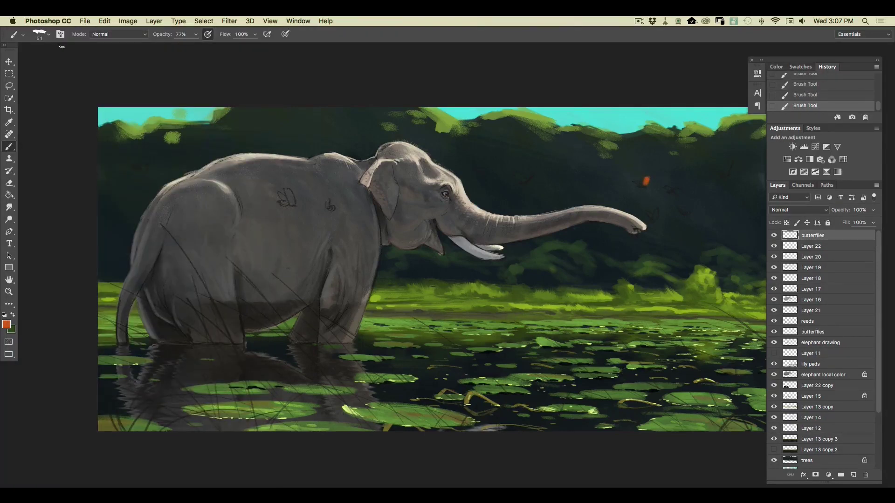
pyautogui.moveTo(646, 178); pyautogui.dragTo(647, 184)
# Step: Add a new layer above the elephant drawing layer and paint a small orange butterfly wing above the trunk tip
pyautogui.click(817, 344)
pyautogui.click(852, 474)
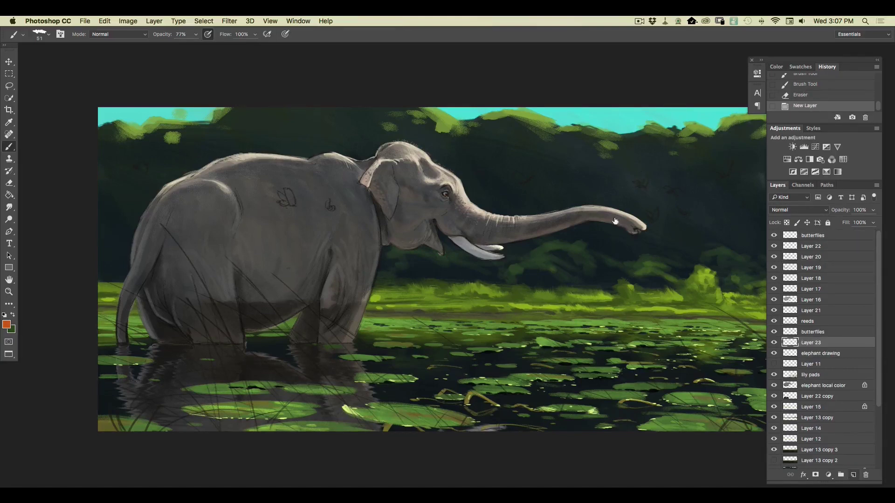
pyautogui.moveTo(646, 178); pyautogui.dragTo(645, 186)
pyautogui.moveTo(646, 179); pyautogui.dragTo(646, 186)
# Step: Reduce the brush size to 38 px and turn on pen pressure control for brush size
pyautogui.click(48, 36)
pyautogui.moveTo(63, 48); pyautogui.dragTo(61, 48)
pyautogui.click(283, 37)
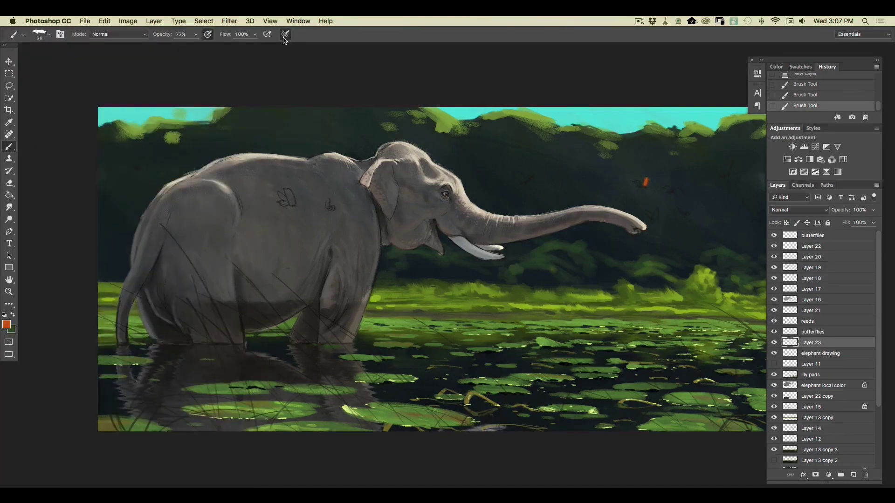
# Step: Paint a cluster of small orange butterflies around the trunk tip and in the dark trees beyond it
pyautogui.moveTo(643, 187)
pyautogui.mouseDown()
pyautogui.moveTo(680, 193)
pyautogui.moveTo(669, 190)
pyautogui.moveTo(688, 213)
pyautogui.moveTo(672, 200)
pyautogui.moveTo(656, 213)
pyautogui.mouseUp()
pyautogui.moveTo(729, 171); pyautogui.dragTo(722, 175)
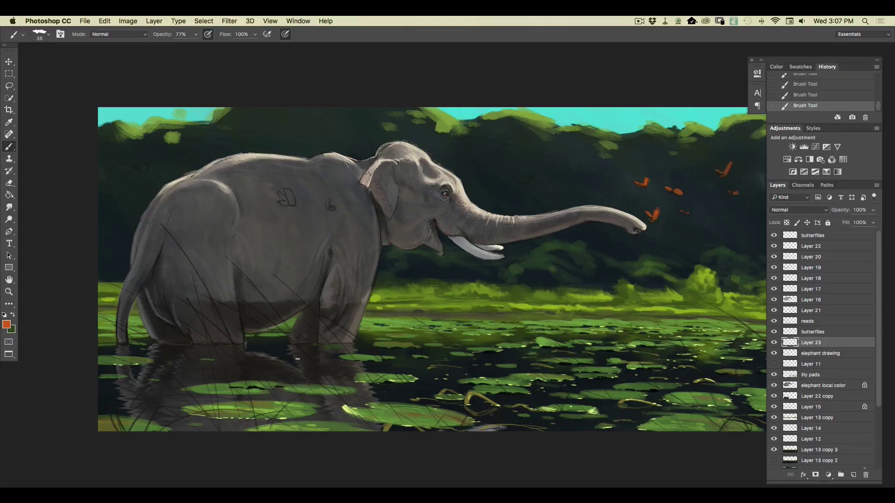
pyautogui.moveTo(297, 359); pyautogui.dragTo(195, 380)
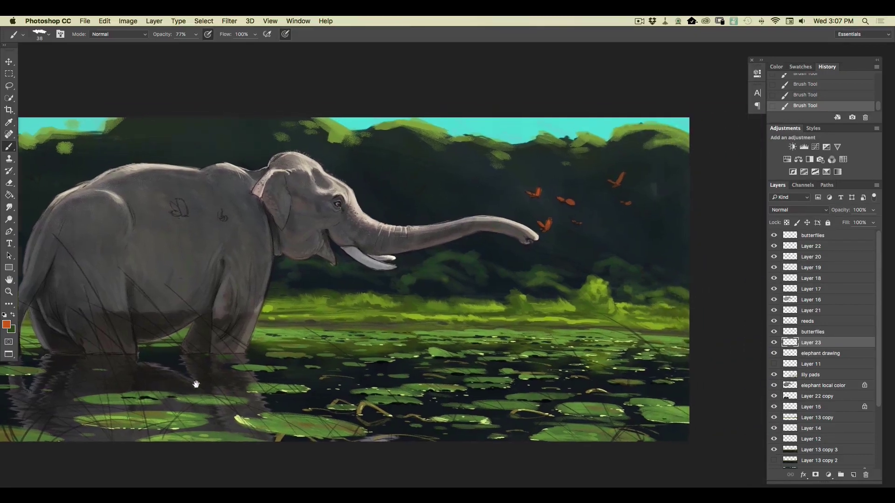
pyautogui.moveTo(672, 202); pyautogui.dragTo(669, 205)
pyautogui.moveTo(680, 169); pyautogui.dragTo(677, 177)
pyautogui.moveTo(598, 201); pyautogui.dragTo(596, 202)
# Step: Paint one orange butterfly above the base of the trunk and two over the sketched ones on the elephant's side
pyautogui.moveTo(407, 185); pyautogui.dragTo(421, 189)
pyautogui.moveTo(183, 201); pyautogui.dragTo(171, 214)
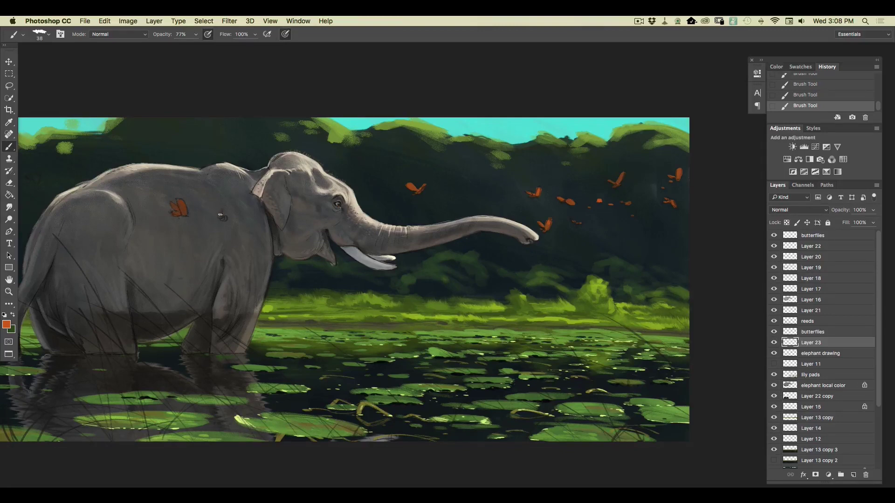
pyautogui.moveTo(221, 217); pyautogui.dragTo(222, 218)
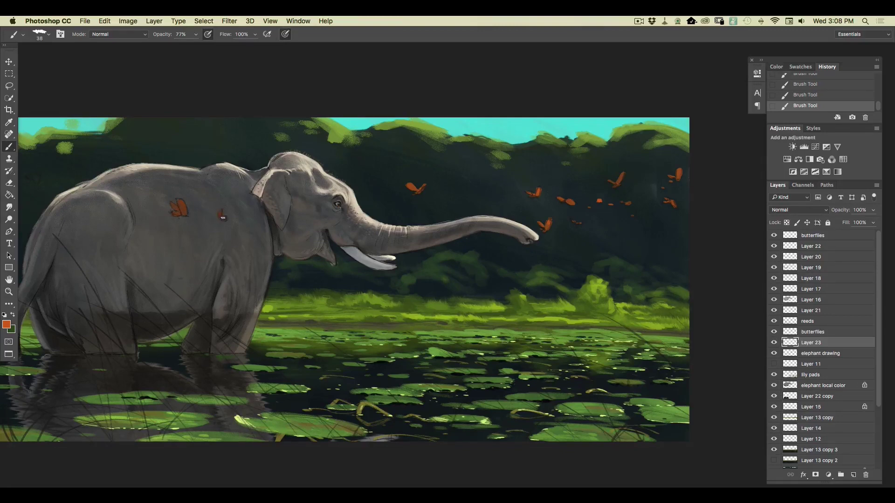
# Step: Move the lower butterflies layer and Layer 23 to the top of the stack, and delete the other butterflies layer
pyautogui.keyDown('shift'); pyautogui.click(805, 333); pyautogui.keyUp('shift')
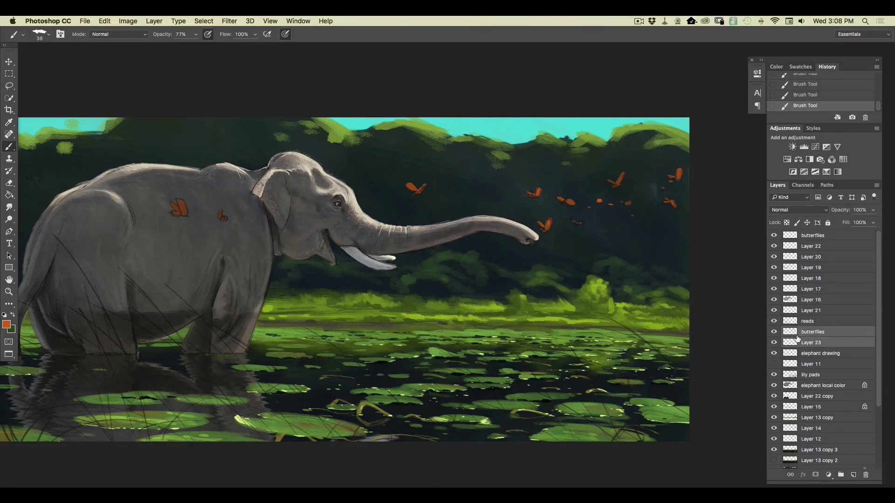
pyautogui.moveTo(805, 333); pyautogui.dragTo(804, 236)
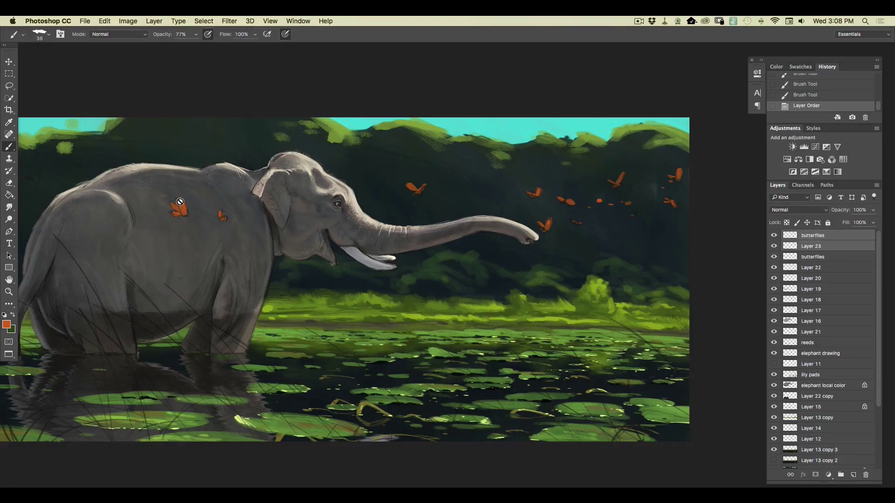
pyautogui.click(814, 257)
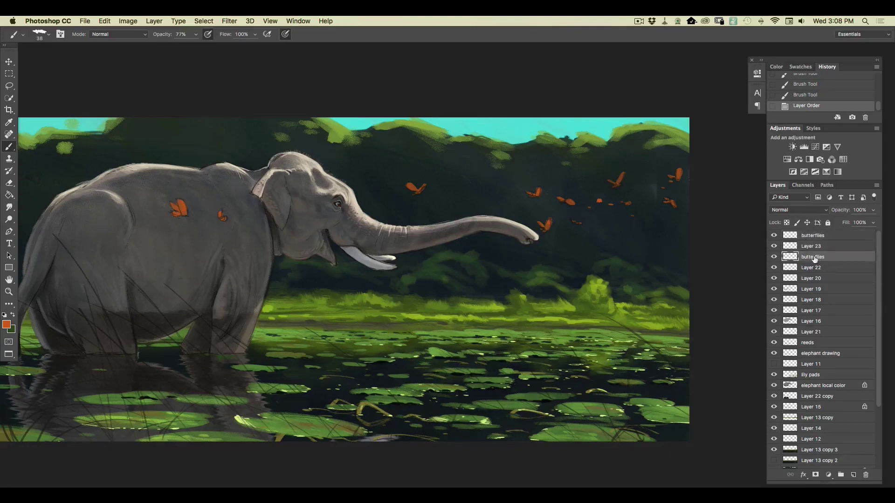
pyautogui.moveTo(838, 259); pyautogui.dragTo(866, 473)
# Step: On the butterflies layer, build up the orange wings of the larger butterfly on the elephant's side
pyautogui.click(804, 236)
pyautogui.click(181, 205)
pyautogui.click(176, 204)
pyautogui.click(171, 205)
pyautogui.click(171, 205)
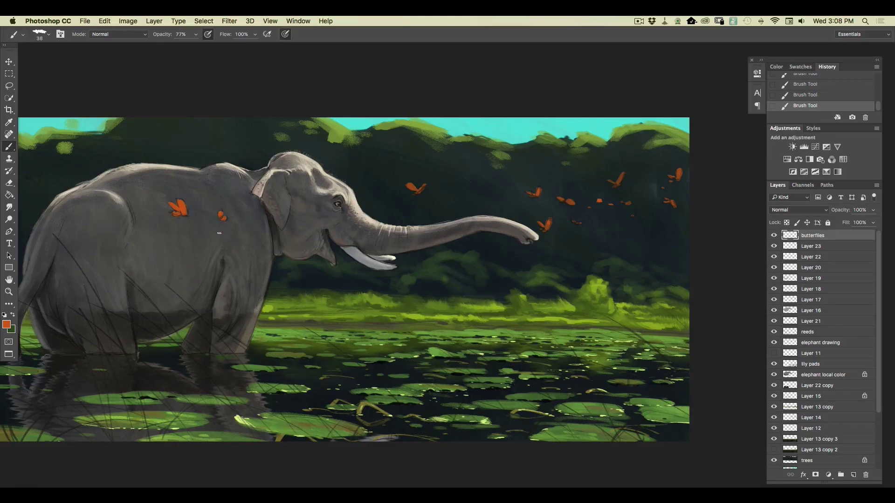
# Step: Paint an orange butterfly above the elephant's rump and touch up the wings of the butterflies above the trunk
pyautogui.hscroll(-10, 294, 401)
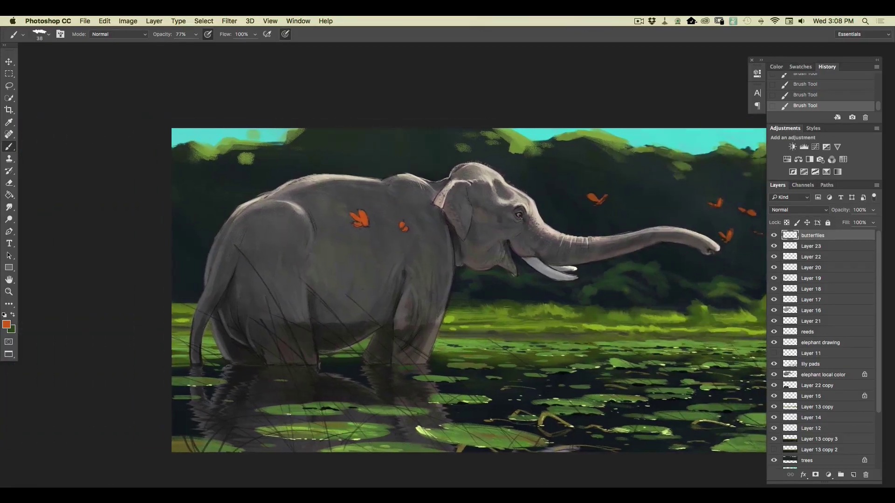
pyautogui.moveTo(218, 185); pyautogui.dragTo(209, 189)
pyautogui.moveTo(602, 199); pyautogui.dragTo(605, 197)
pyautogui.moveTo(182, 360); pyautogui.dragTo(94, 369)
pyautogui.moveTo(570, 220); pyautogui.dragTo(572, 218)
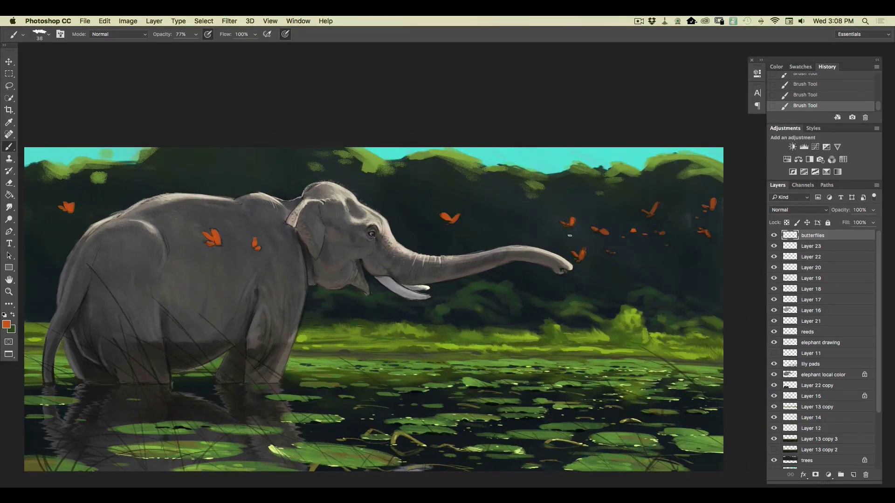
# Step: On Layer 23, add orange touches and tiny specks among the butterflies beyond the trunk tip
pyautogui.hotkey('alt', '[')
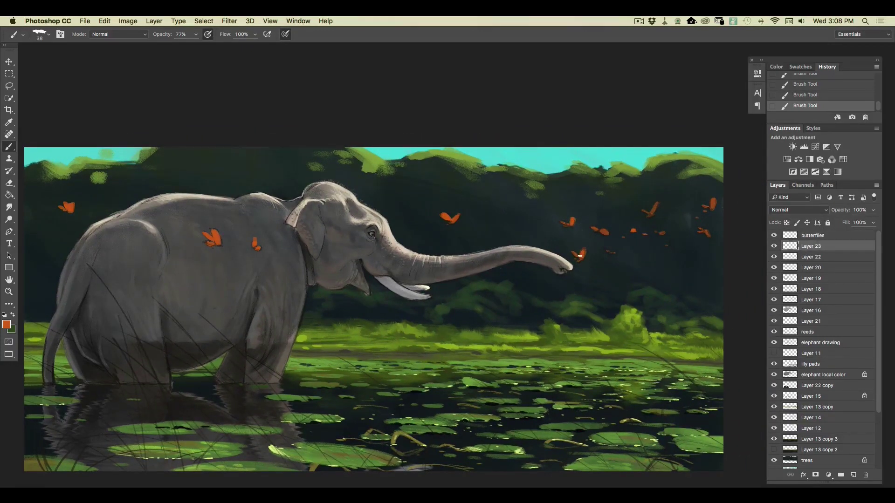
pyautogui.moveTo(599, 231); pyautogui.dragTo(595, 228)
pyautogui.moveTo(654, 202)
pyautogui.mouseDown()
pyautogui.moveTo(651, 211)
pyautogui.moveTo(660, 207)
pyautogui.mouseUp()
# Step: Set the foreground colour to yellow #efbd24 for the wing highlights
pyautogui.click(7, 324)
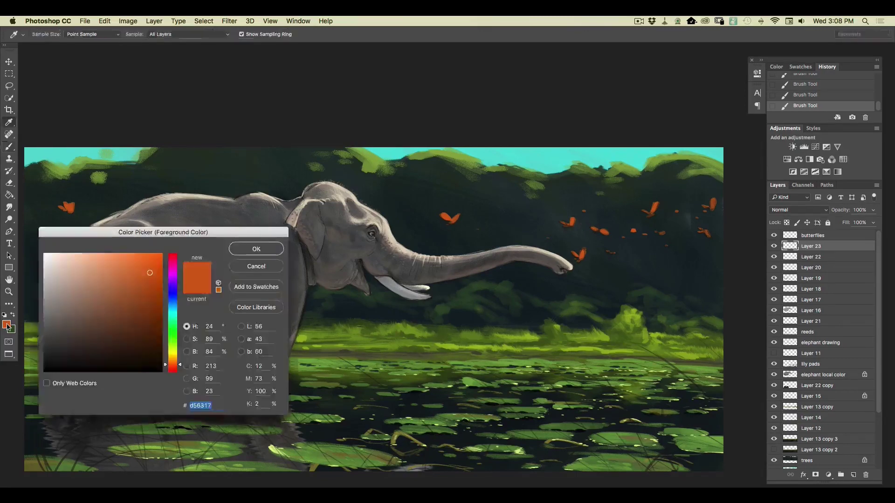
pyautogui.moveTo(173, 366); pyautogui.dragTo(173, 357)
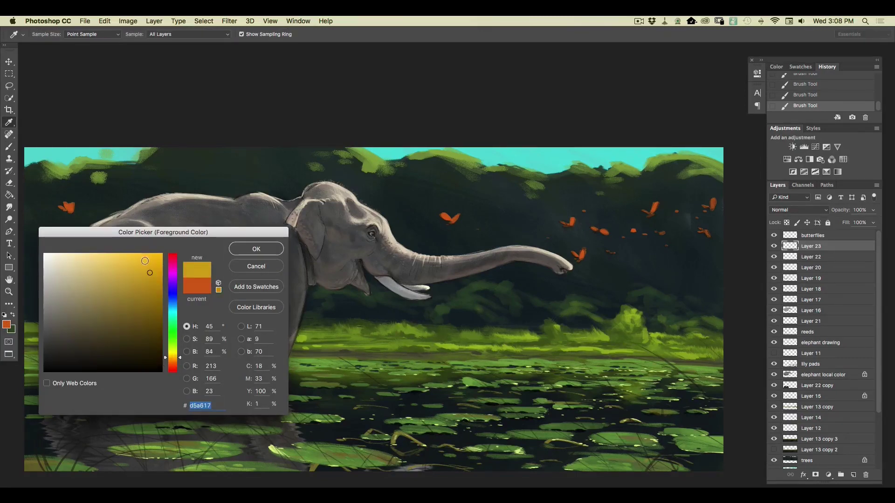
pyautogui.click(144, 260)
pyautogui.click(239, 250)
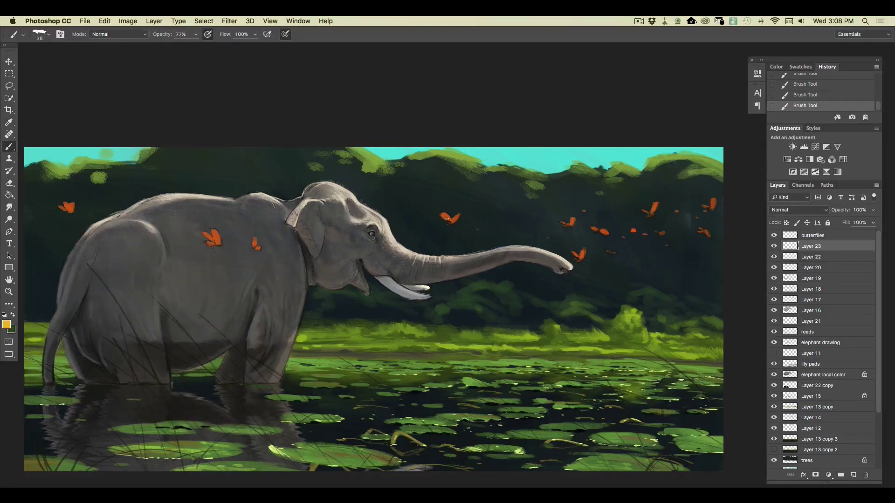
# Step: On the butterflies layer, paint yellow highlights on the wings of all the butterflies across the scene
pyautogui.click(809, 236)
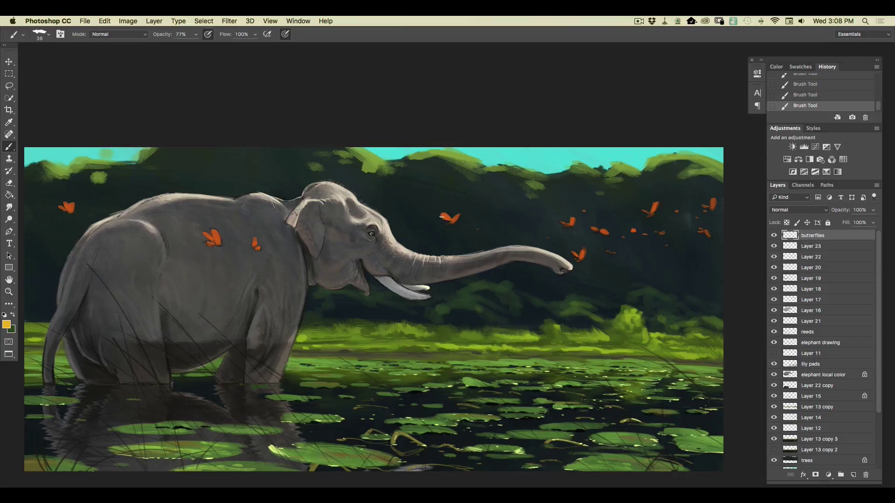
pyautogui.moveTo(446, 217); pyautogui.dragTo(446, 225)
pyautogui.moveTo(601, 233); pyautogui.dragTo(569, 225)
pyautogui.moveTo(711, 206); pyautogui.dragTo(706, 231)
pyautogui.moveTo(582, 257)
pyautogui.mouseDown()
pyautogui.moveTo(574, 253)
pyautogui.moveTo(613, 253)
pyautogui.mouseUp()
pyautogui.moveTo(216, 237)
pyautogui.mouseDown()
pyautogui.moveTo(209, 243)
pyautogui.moveTo(257, 246)
pyautogui.mouseUp()
pyautogui.moveTo(71, 206); pyautogui.dragTo(56, 206)
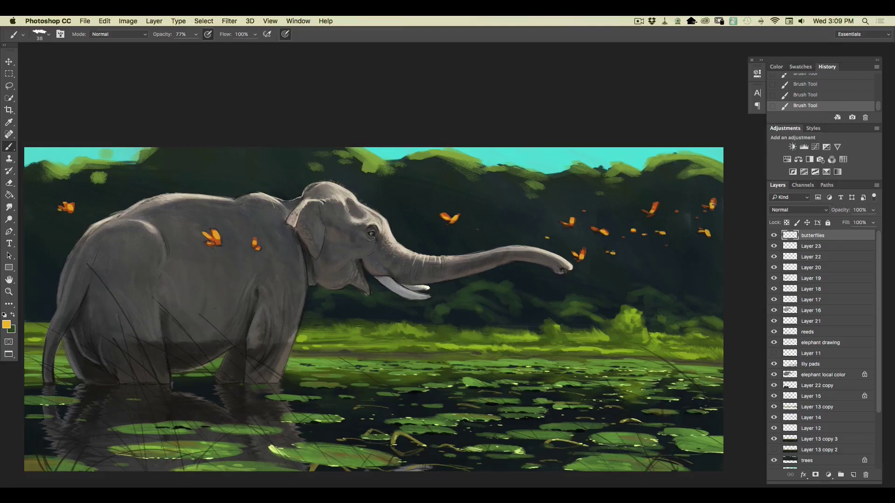
pyautogui.moveTo(581, 256); pyautogui.dragTo(583, 252)
# Step: Set the foreground colour to near-black #060705, reduce the brush to 27 px and paint dark wing markings near the trunk
pyautogui.click(7, 325)
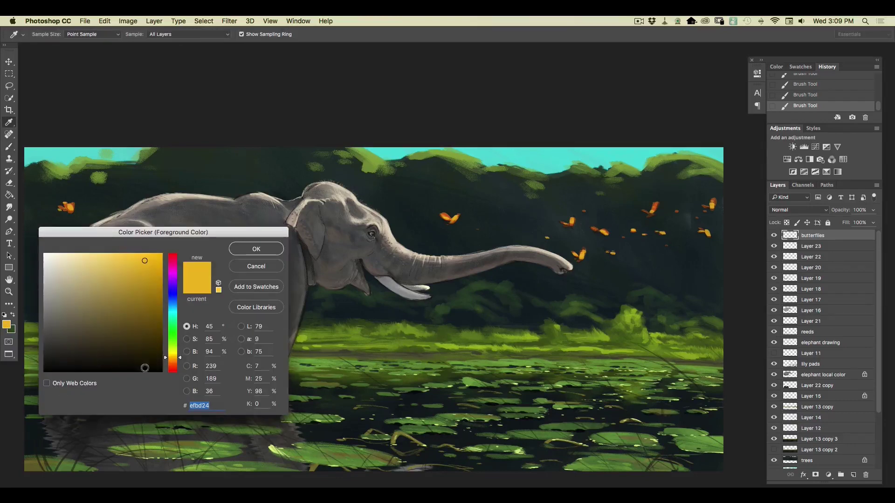
pyautogui.click(89, 362)
pyautogui.click(256, 249)
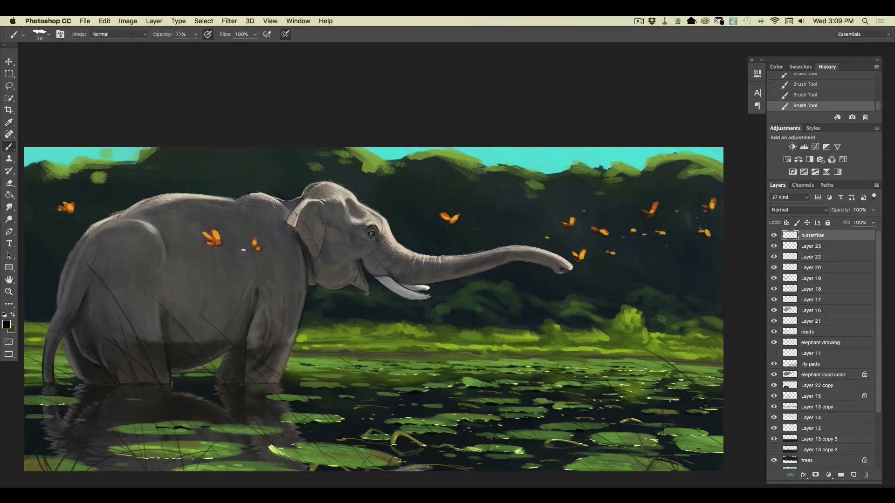
pyautogui.click(48, 36)
pyautogui.moveTo(62, 51); pyautogui.dragTo(60, 51)
pyautogui.click(345, 72)
pyautogui.moveTo(572, 223); pyautogui.dragTo(570, 221)
# Step: Reduce the brush size to 17 px and add fine dark markings to the butterfly wings
pyautogui.click(48, 36)
pyautogui.moveTo(61, 50); pyautogui.dragTo(58, 50)
pyautogui.click(400, 66)
pyautogui.press('super+equal')
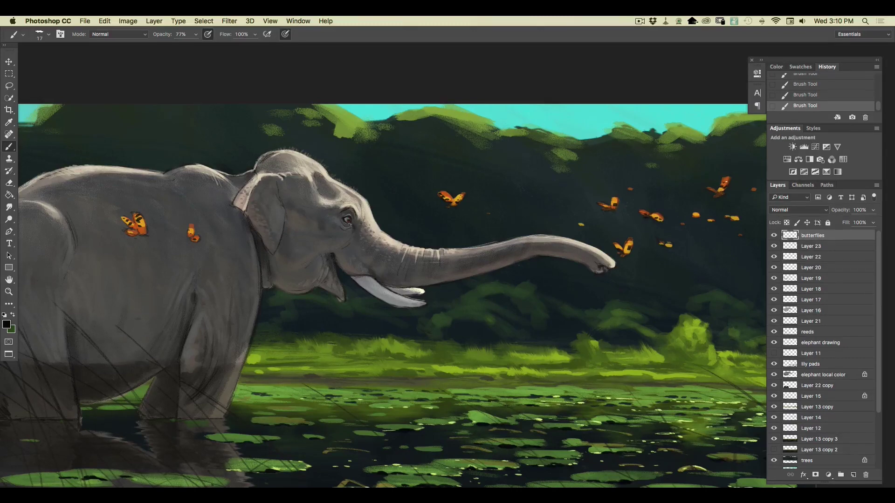
pyautogui.moveTo(728, 177); pyautogui.dragTo(726, 180)
pyautogui.press('super+minus')
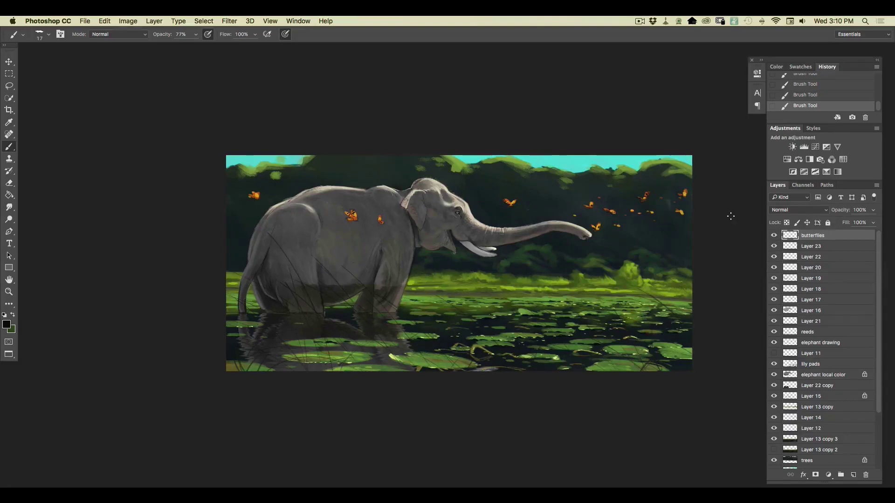
# Step: Add a new layer above the butterflies layer and set the foreground colour to green #6ca924
pyautogui.click(853, 475)
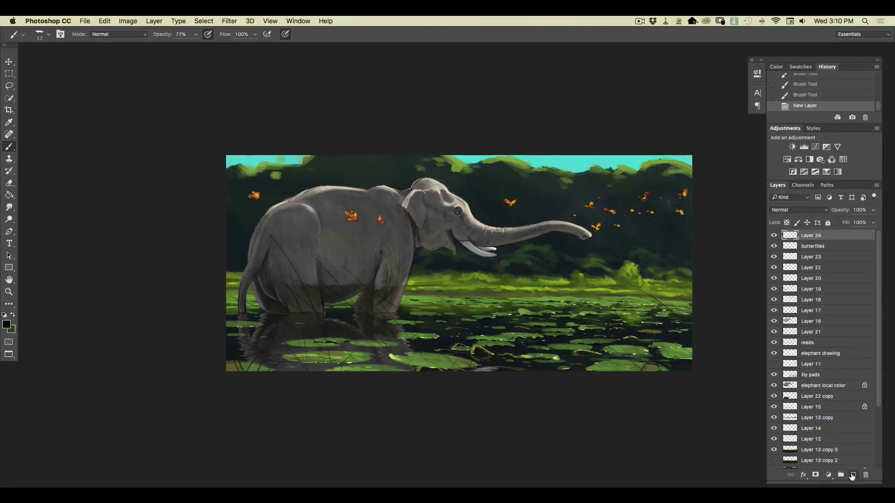
pyautogui.click(8, 326)
pyautogui.click(173, 344)
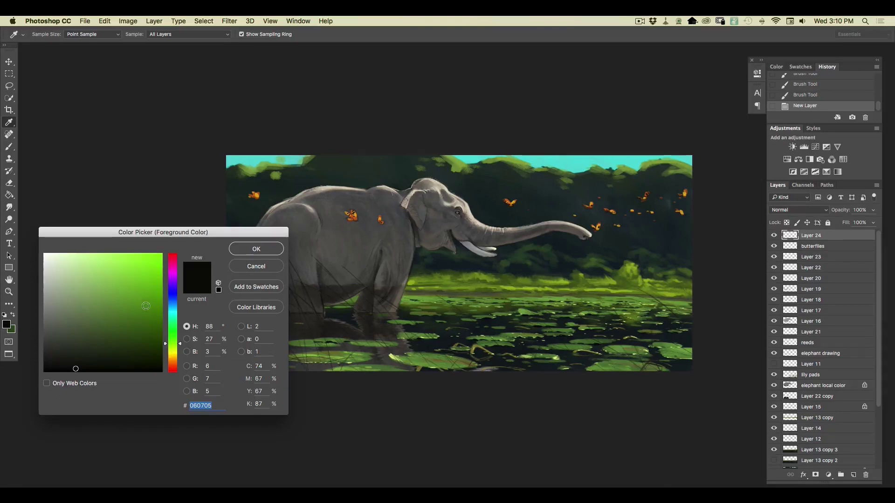
pyautogui.click(150, 300)
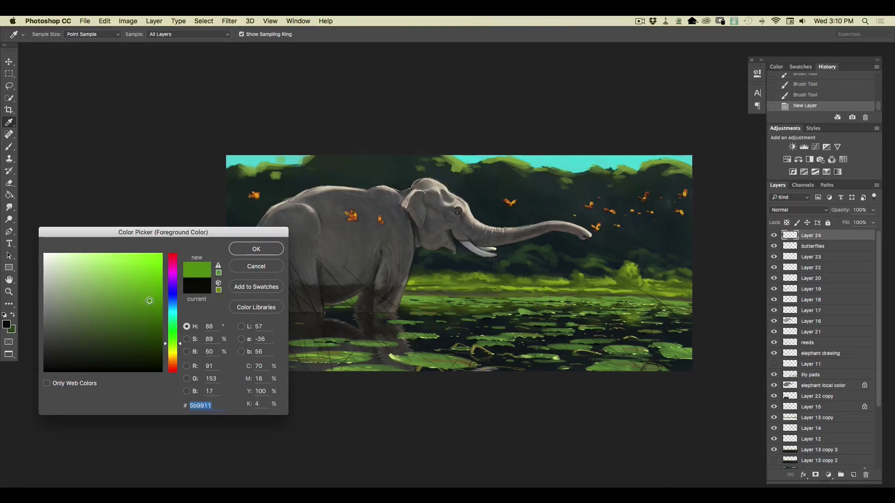
pyautogui.click(141, 299)
pyautogui.click(136, 293)
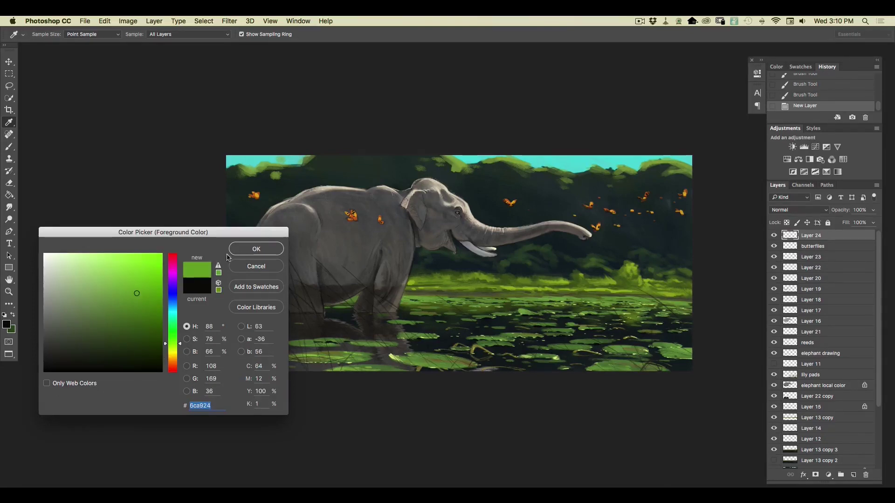
pyautogui.click(247, 250)
# Step: Switch to the larger textured brush at 67 px and paint a green reed at the right edge of the pond
pyautogui.press('b')
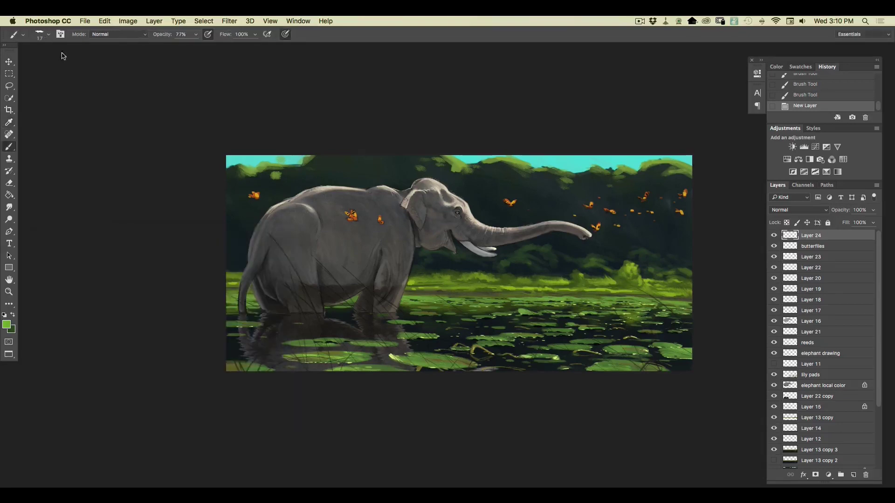
pyautogui.rightClick(62, 56)
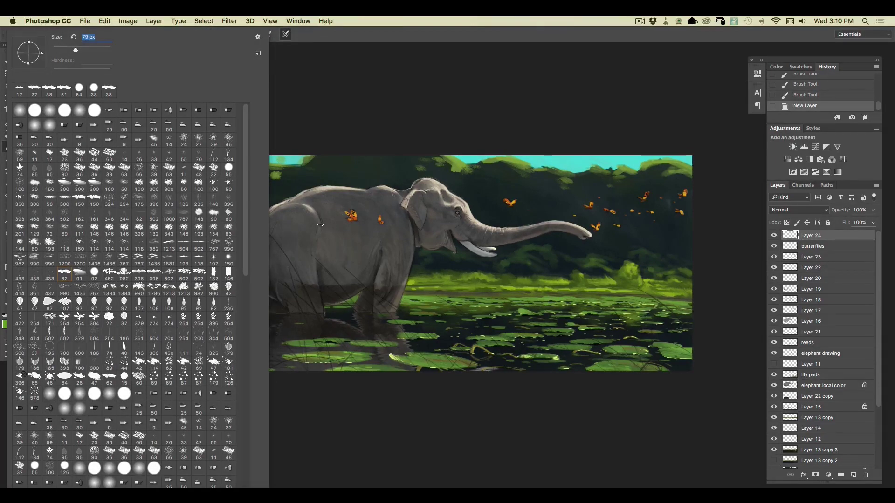
pyautogui.moveTo(75, 49); pyautogui.dragTo(73, 49)
pyautogui.click(697, 342)
pyautogui.moveTo(692, 336); pyautogui.dragTo(665, 306)
# Step: Raise the brush opacity to 92%, reduce the size to 54 px and paint a long green reed at the pond's right edge
pyautogui.click(196, 35)
pyautogui.moveTo(194, 45); pyautogui.dragTo(202, 46)
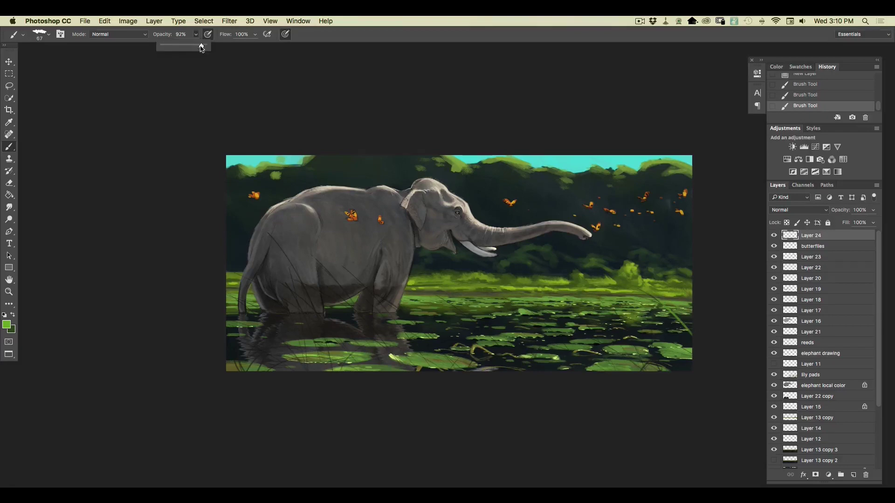
pyautogui.click(49, 35)
pyautogui.rightClick(61, 54)
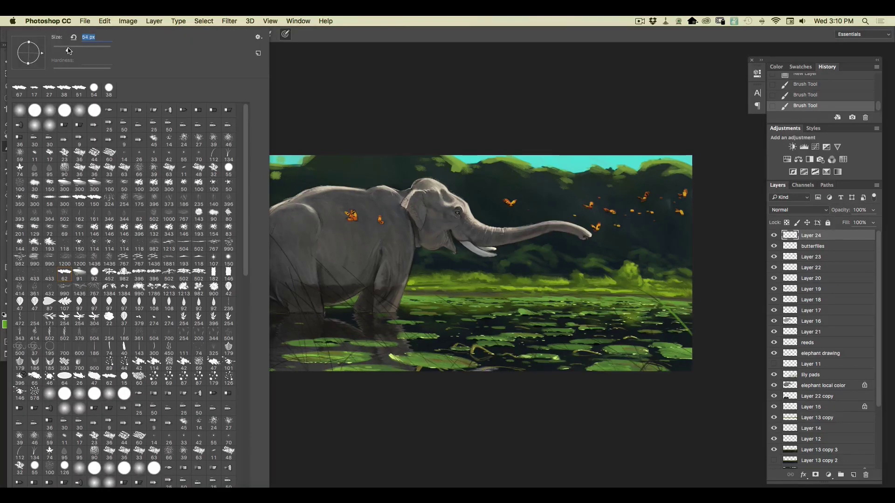
pyautogui.moveTo(691, 335); pyautogui.dragTo(643, 290)
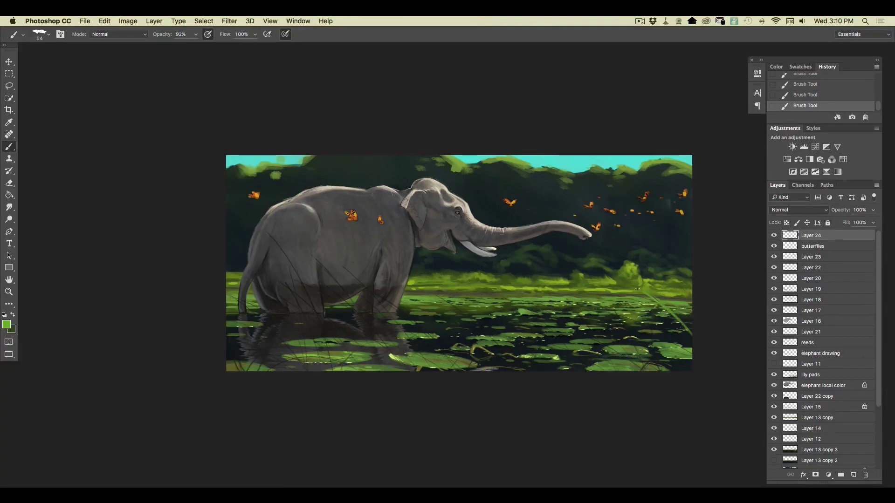
# Step: Paint several more slanting green reeds over the lily pads in the lower-right corner of the painting
pyautogui.moveTo(697, 309); pyautogui.dragTo(665, 279)
pyautogui.moveTo(695, 356); pyautogui.dragTo(601, 314)
pyautogui.moveTo(672, 347); pyautogui.dragTo(616, 302)
pyautogui.moveTo(646, 371); pyautogui.dragTo(614, 310)
pyautogui.moveTo(651, 361); pyautogui.dragTo(583, 332)
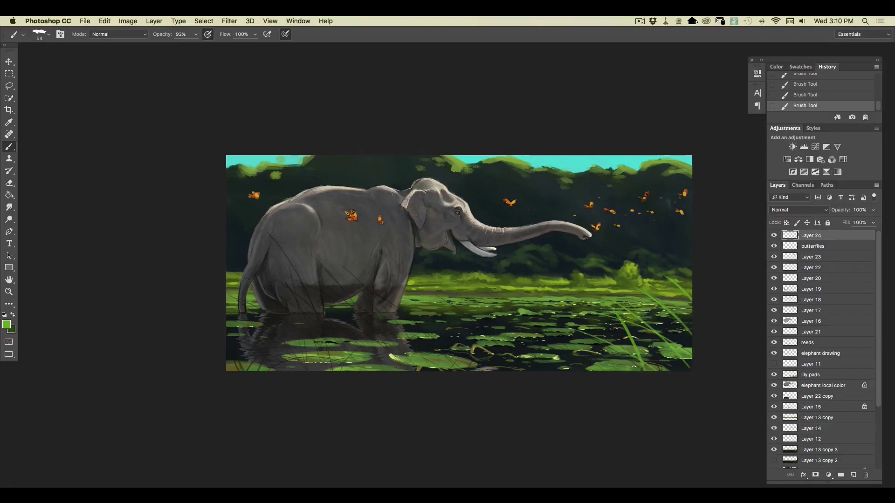
# Step: Extend the green reeds toward the middle of the pond with long blades rising from the painting's lower edge
pyautogui.moveTo(639, 371)
pyautogui.mouseDown()
pyautogui.moveTo(568, 326)
pyautogui.moveTo(558, 308)
pyautogui.mouseUp()
pyautogui.moveTo(669, 371)
pyautogui.mouseDown()
pyautogui.moveTo(642, 353)
pyautogui.moveTo(581, 350)
pyautogui.moveTo(570, 369)
pyautogui.moveTo(521, 305)
pyautogui.mouseUp()
pyautogui.moveTo(593, 371); pyautogui.dragTo(547, 306)
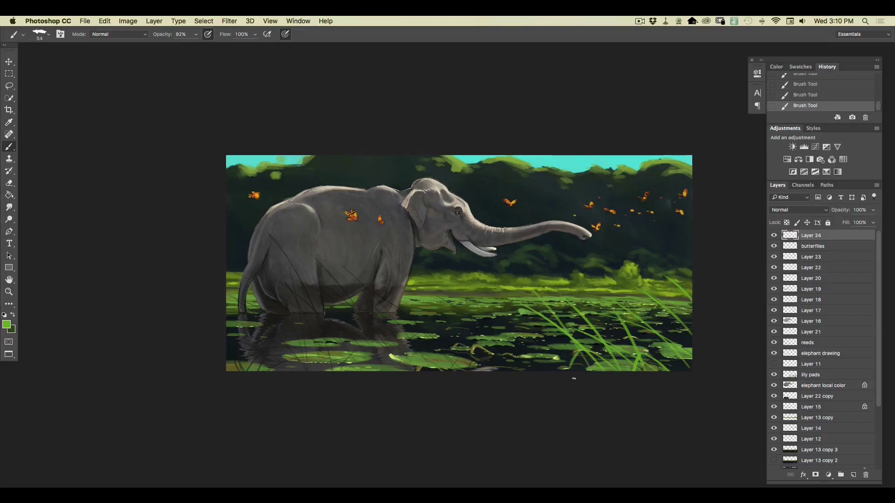
# Step: Reduce the brush size to 43 px and paint straight and bending green reeds across the lower middle of the pond
pyautogui.press('super+equal')
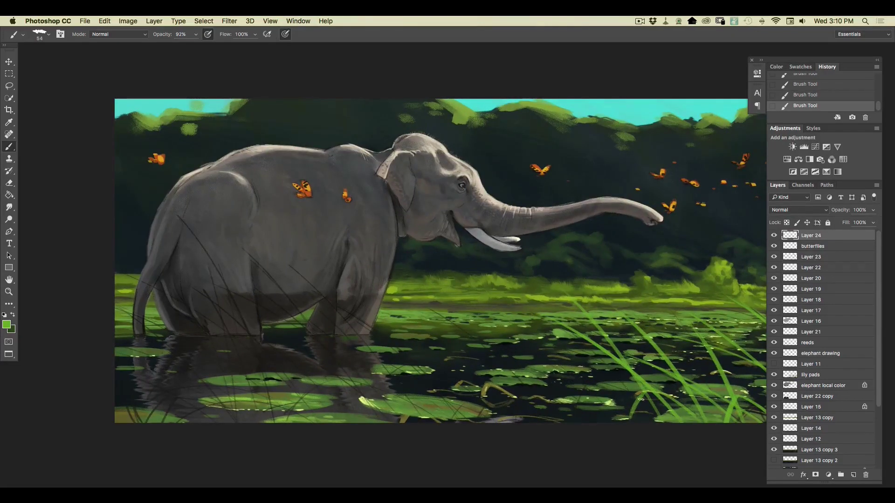
pyautogui.click(46, 37)
pyautogui.moveTo(66, 48); pyautogui.dragTo(65, 50)
pyautogui.press('Return')
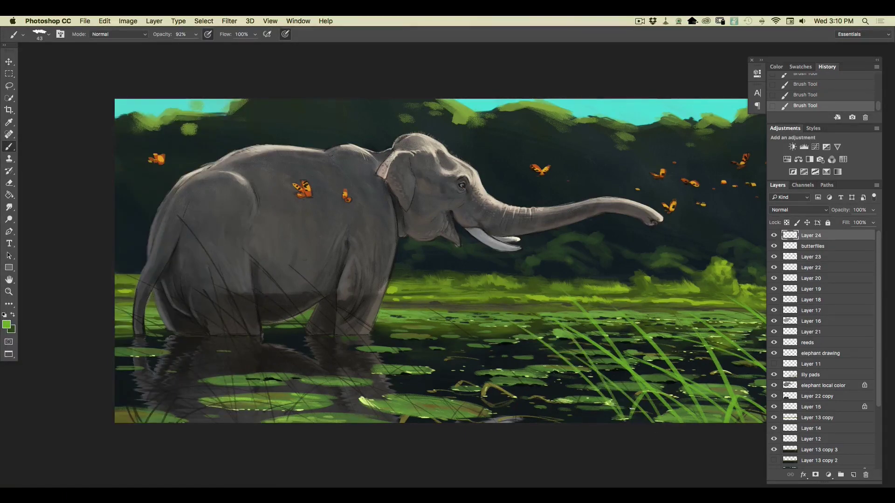
pyautogui.moveTo(590, 422); pyautogui.dragTo(489, 334)
pyautogui.moveTo(560, 421)
pyautogui.mouseDown()
pyautogui.moveTo(452, 326)
pyautogui.moveTo(481, 385)
pyautogui.mouseUp()
pyautogui.moveTo(476, 423); pyautogui.dragTo(485, 381)
pyautogui.moveTo(526, 423); pyautogui.dragTo(391, 412)
pyautogui.moveTo(470, 423)
pyautogui.mouseDown()
pyautogui.moveTo(397, 422)
pyautogui.moveTo(378, 356)
pyautogui.mouseUp()
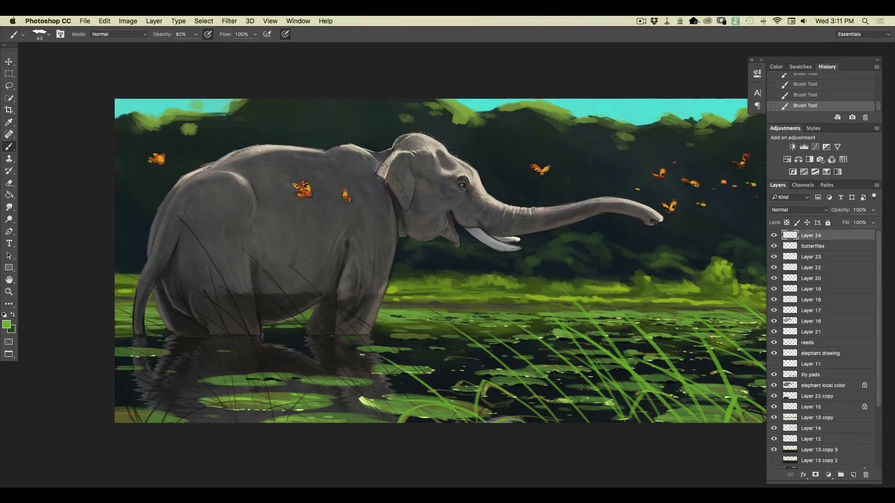
# Step: Paint long green reeds crossing in front of the elephant's legs and belly, with short bent blades at their base
pyautogui.moveTo(466, 417)
pyautogui.mouseDown()
pyautogui.moveTo(392, 338)
pyautogui.moveTo(325, 304)
pyautogui.mouseUp()
pyautogui.moveTo(437, 422)
pyautogui.mouseDown()
pyautogui.moveTo(282, 272)
pyautogui.moveTo(328, 298)
pyautogui.mouseUp()
pyautogui.moveTo(401, 407); pyautogui.dragTo(313, 308)
pyautogui.moveTo(376, 402)
pyautogui.mouseDown()
pyautogui.moveTo(346, 356)
pyautogui.moveTo(261, 264)
pyautogui.mouseUp()
pyautogui.moveTo(358, 391); pyautogui.dragTo(240, 257)
pyautogui.moveTo(337, 369); pyautogui.dragTo(230, 284)
pyautogui.moveTo(398, 423)
pyautogui.mouseDown()
pyautogui.moveTo(325, 375)
pyautogui.moveTo(288, 361)
pyautogui.mouseUp()
pyautogui.moveTo(360, 400)
pyautogui.mouseDown()
pyautogui.moveTo(343, 394)
pyautogui.moveTo(287, 422)
pyautogui.moveTo(329, 416)
pyautogui.mouseUp()
pyautogui.rightClick(326, 424)
pyautogui.click(386, 468)
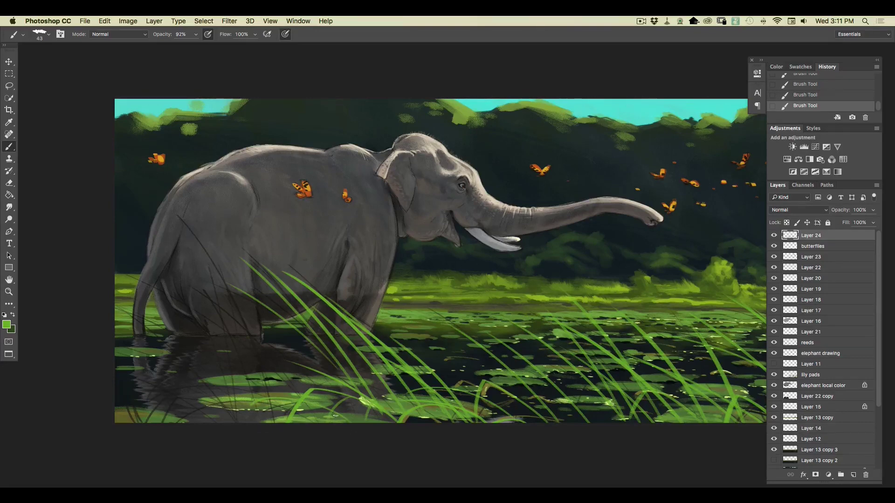
# Step: Paint long arching green reeds across the painting's lower-left area, including tall blades in front of the elephant's hind leg and tail
pyautogui.moveTo(338, 431)
pyautogui.mouseDown()
pyautogui.moveTo(182, 386)
pyautogui.moveTo(160, 395)
pyautogui.moveTo(147, 430)
pyautogui.mouseUp()
pyautogui.moveTo(329, 434); pyautogui.dragTo(111, 400)
pyautogui.moveTo(224, 395); pyautogui.dragTo(111, 374)
pyautogui.moveTo(177, 226); pyautogui.dragTo(275, 410)
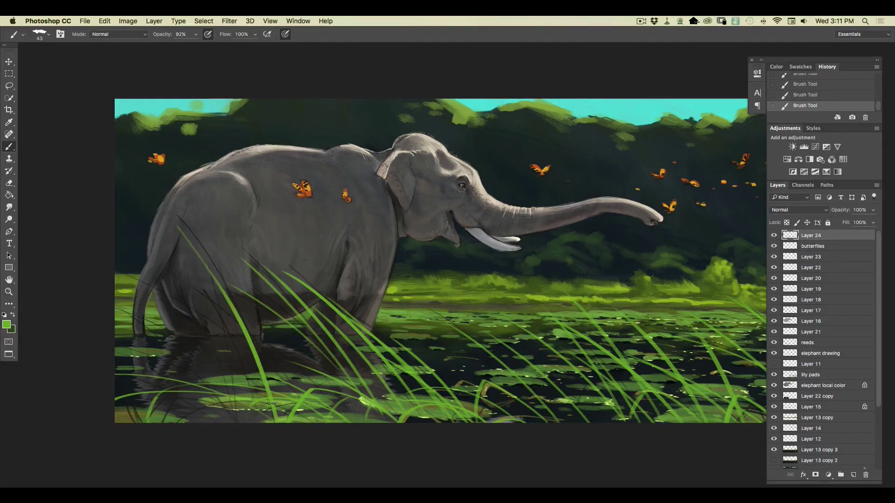
pyautogui.moveTo(184, 213); pyautogui.dragTo(248, 368)
pyautogui.moveTo(194, 282); pyautogui.dragTo(260, 396)
pyautogui.moveTo(181, 313)
pyautogui.mouseDown()
pyautogui.moveTo(271, 406)
pyautogui.moveTo(114, 274)
pyautogui.mouseUp()
# Step: Build up a dense clump of crossing green reeds in front of the elephant's submerged legs and dark reflection
pyautogui.moveTo(311, 390)
pyautogui.mouseDown()
pyautogui.moveTo(218, 311)
pyautogui.moveTo(194, 277)
pyautogui.mouseUp()
pyautogui.moveTo(271, 417); pyautogui.dragTo(181, 336)
pyautogui.moveTo(245, 422)
pyautogui.mouseDown()
pyautogui.moveTo(117, 308)
pyautogui.moveTo(186, 403)
pyautogui.moveTo(116, 386)
pyautogui.moveTo(91, 350)
pyautogui.mouseUp()
pyautogui.moveTo(375, 417)
pyautogui.mouseDown()
pyautogui.moveTo(279, 359)
pyautogui.moveTo(280, 418)
pyautogui.mouseUp()
pyautogui.moveTo(298, 368); pyautogui.dragTo(291, 417)
pyautogui.moveTo(343, 387)
pyautogui.mouseDown()
pyautogui.moveTo(336, 422)
pyautogui.moveTo(283, 350)
pyautogui.moveTo(262, 343)
pyautogui.mouseUp()
pyautogui.moveTo(408, 412)
pyautogui.mouseDown()
pyautogui.moveTo(318, 352)
pyautogui.moveTo(291, 415)
pyautogui.mouseUp()
pyautogui.moveTo(379, 418); pyautogui.dragTo(249, 321)
pyautogui.moveTo(318, 420); pyautogui.dragTo(191, 349)
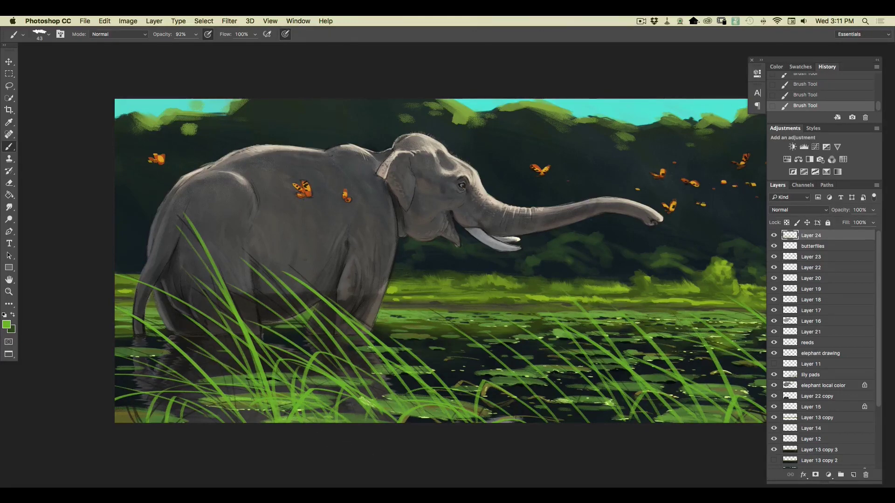
# Step: Add slanting and bending green reeds from the elephant's front leg across the lower middle of the pond
pyautogui.moveTo(412, 419); pyautogui.dragTo(319, 281)
pyautogui.moveTo(478, 428); pyautogui.dragTo(362, 290)
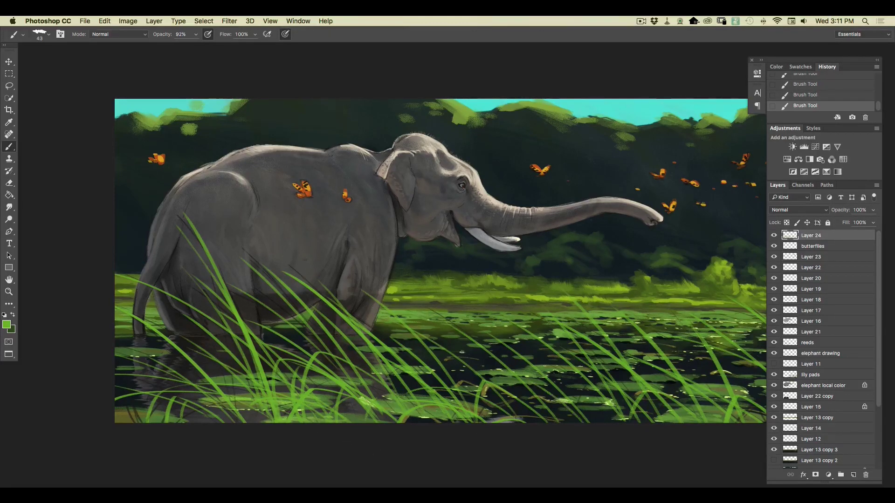
pyautogui.moveTo(504, 419); pyautogui.dragTo(527, 362)
pyautogui.moveTo(582, 424); pyautogui.dragTo(522, 383)
pyautogui.moveTo(552, 424); pyautogui.dragTo(432, 333)
pyautogui.moveTo(586, 421)
pyautogui.mouseDown()
pyautogui.moveTo(480, 351)
pyautogui.moveTo(468, 395)
pyautogui.mouseUp()
pyautogui.moveTo(526, 418); pyautogui.dragTo(423, 347)
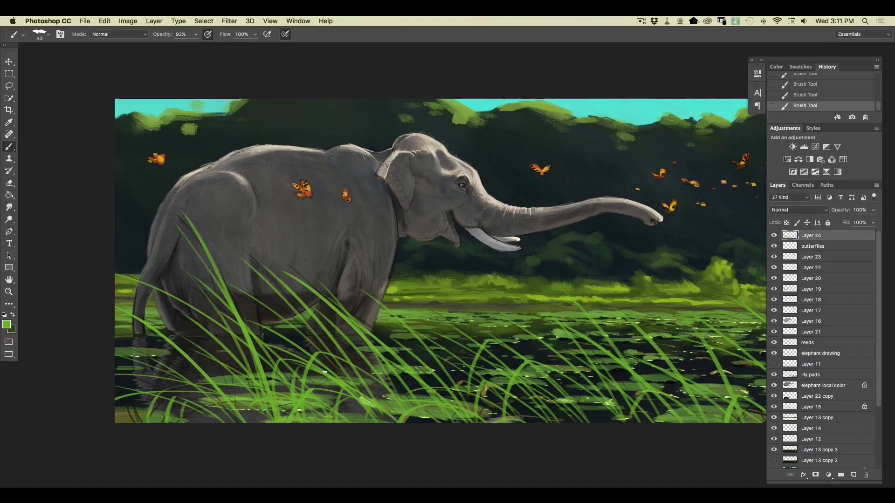
# Step: Fill the painting's lower-left corner with short green reeds and add two more blades in the right half of the pond
pyautogui.moveTo(210, 422); pyautogui.dragTo(116, 363)
pyautogui.moveTo(181, 423)
pyautogui.mouseDown()
pyautogui.moveTo(115, 375)
pyautogui.moveTo(115, 335)
pyautogui.mouseUp()
pyautogui.moveTo(220, 448); pyautogui.dragTo(112, 384)
pyautogui.moveTo(182, 429); pyautogui.dragTo(111, 387)
pyautogui.moveTo(143, 425); pyautogui.dragTo(112, 399)
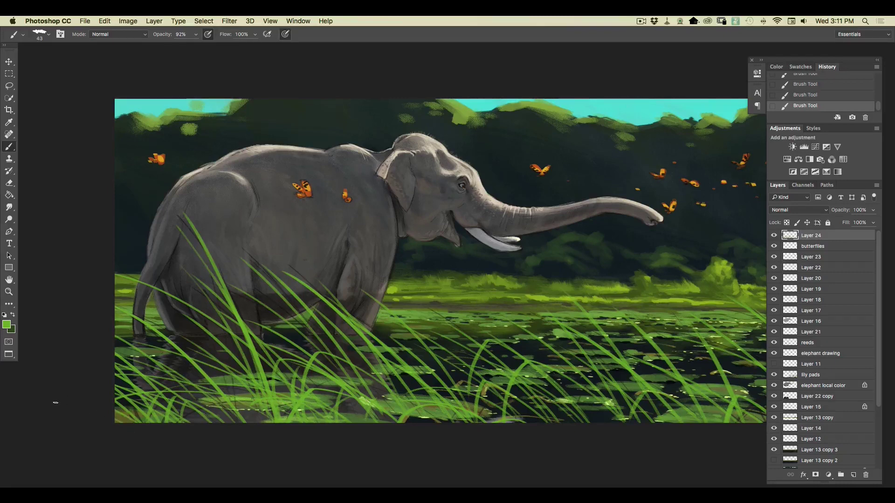
pyautogui.moveTo(653, 421); pyautogui.dragTo(560, 355)
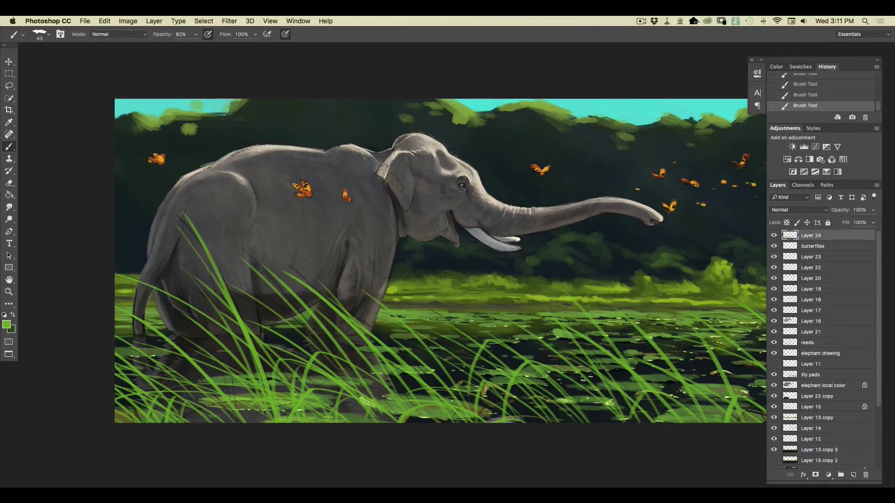
pyautogui.moveTo(613, 419); pyautogui.dragTo(562, 373)
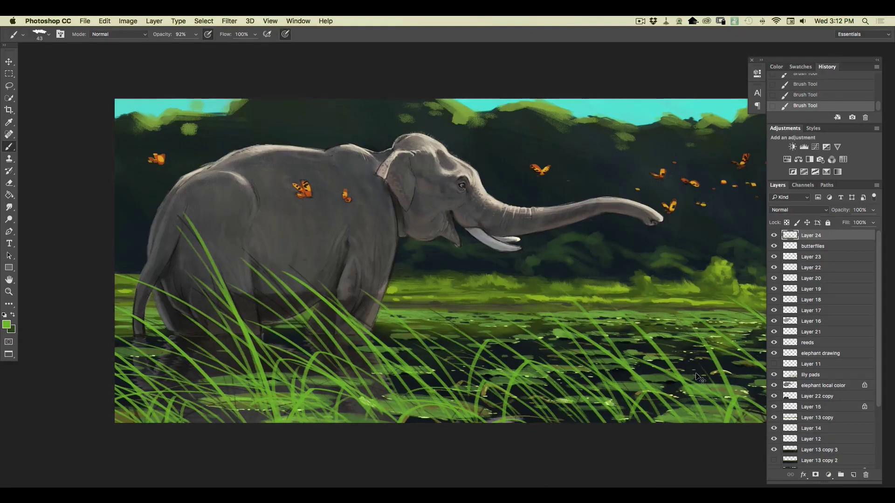
# Step: Add a new layer directly above Layer 15 and set the foreground colour to a pale olive yellow, #c0bb6f
pyautogui.press('super+minus')
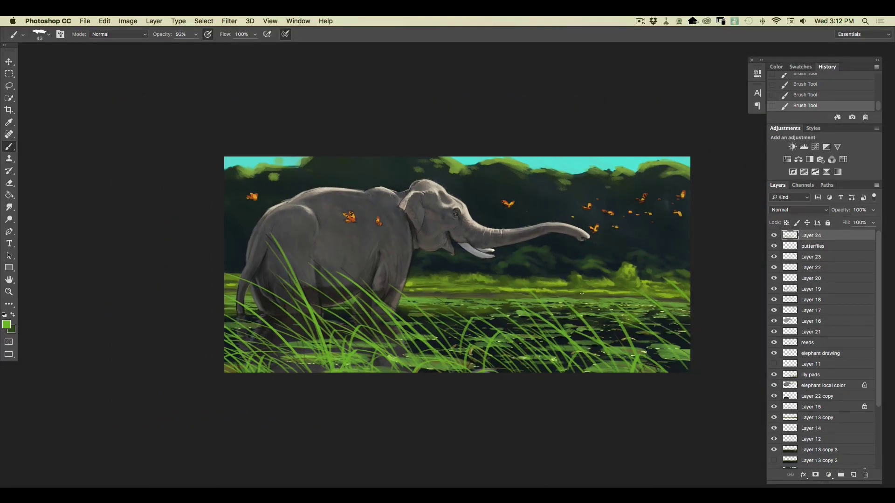
pyautogui.press('super+plus')
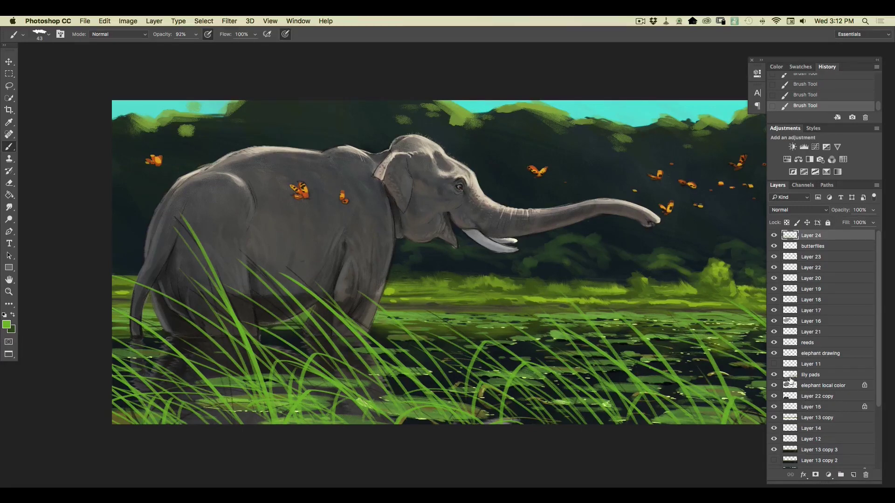
pyautogui.click(806, 400)
pyautogui.click(809, 408)
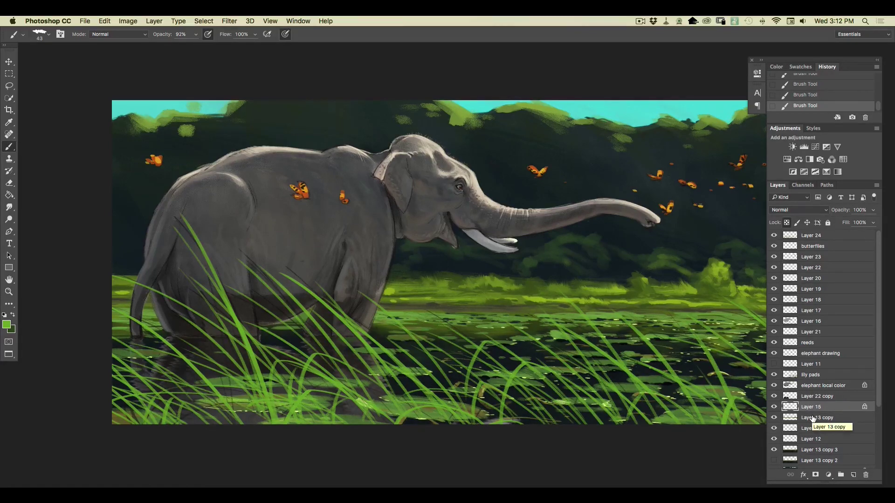
pyautogui.click(853, 474)
pyautogui.click(6, 324)
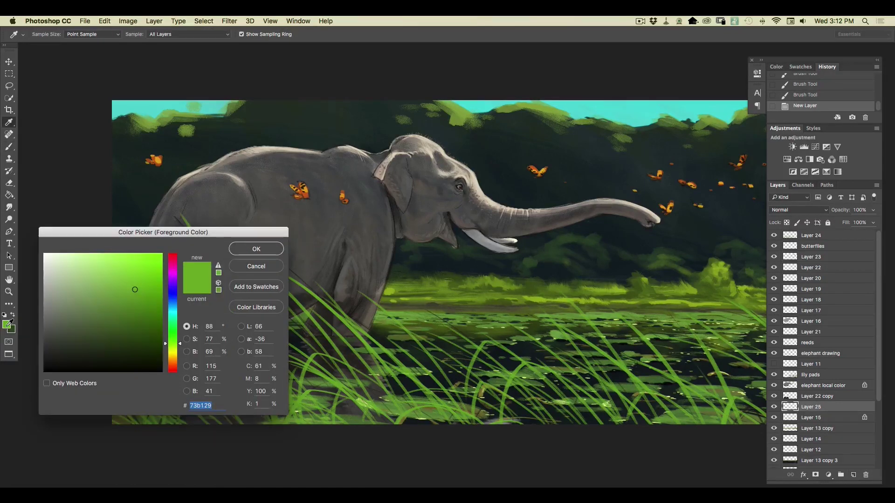
pyautogui.click(169, 354)
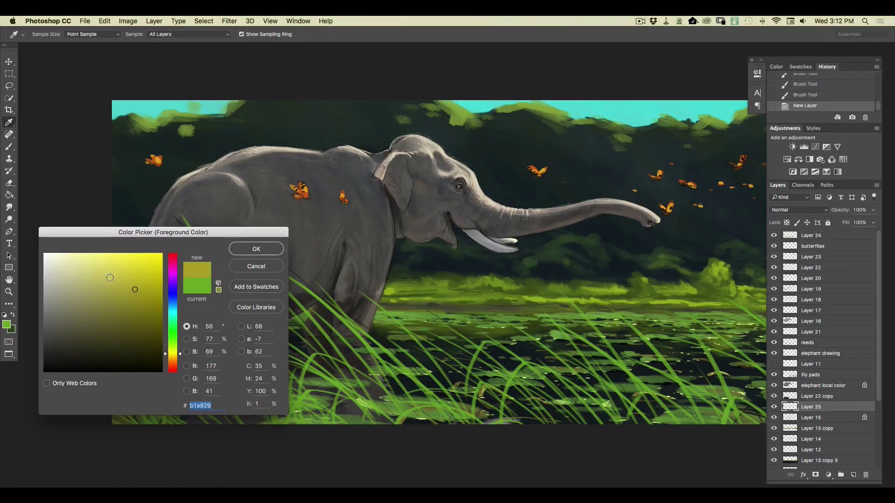
pyautogui.click(97, 277)
pyautogui.click(93, 282)
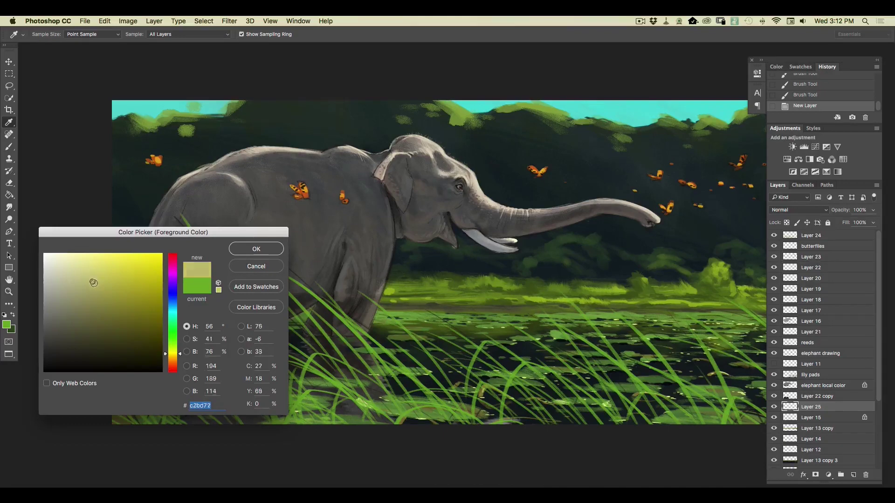
pyautogui.click(243, 249)
# Step: Apply two reflected gradients at 37% opacity as haze over the far bank, and move the lily pads layer beneath Layer 25
pyautogui.moveTo(9, 195)
pyautogui.mouseDown()
pyautogui.moveTo(34, 202)
pyautogui.moveTo(35, 194)
pyautogui.mouseUp()
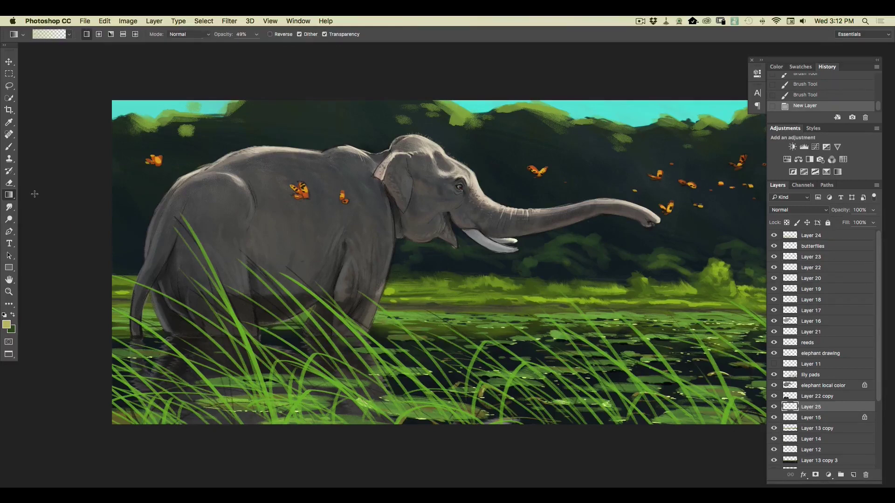
pyautogui.click(123, 35)
pyautogui.moveTo(257, 35)
pyautogui.mouseDown()
pyautogui.moveTo(243, 45)
pyautogui.moveTo(251, 51)
pyautogui.mouseUp()
pyautogui.moveTo(559, 292); pyautogui.dragTo(558, 197)
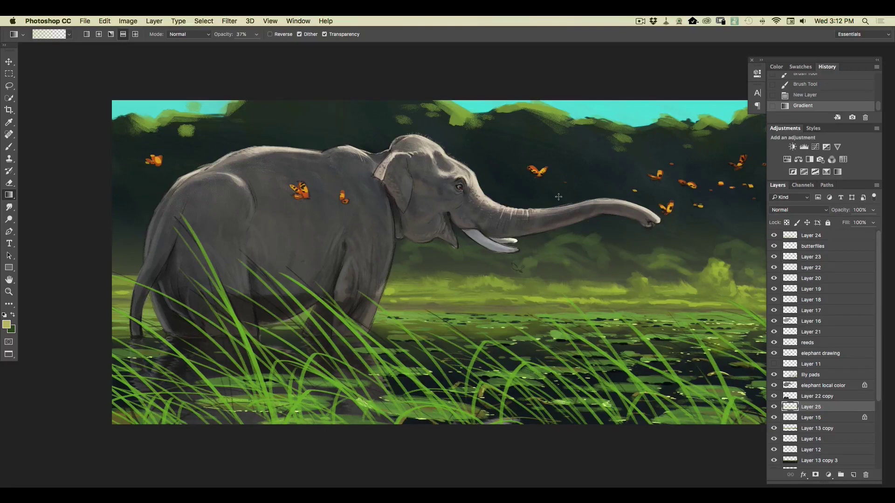
pyautogui.press('super+minus')
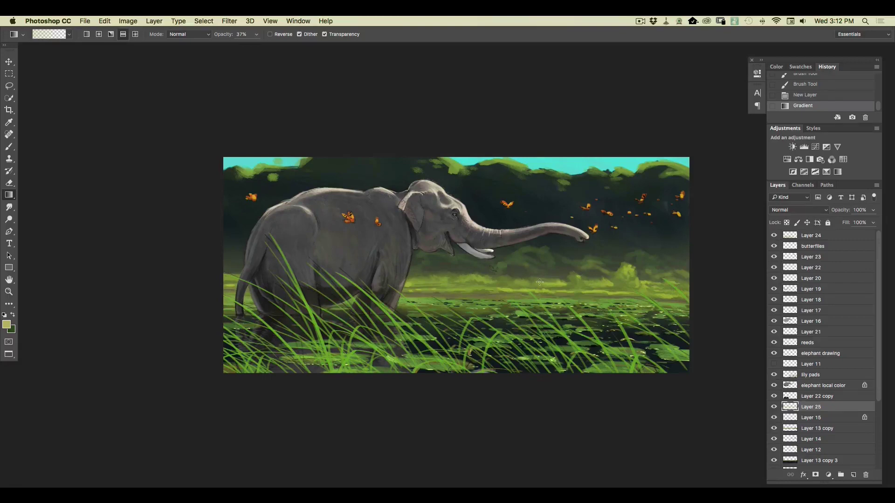
pyautogui.moveTo(531, 321); pyautogui.dragTo(531, 321)
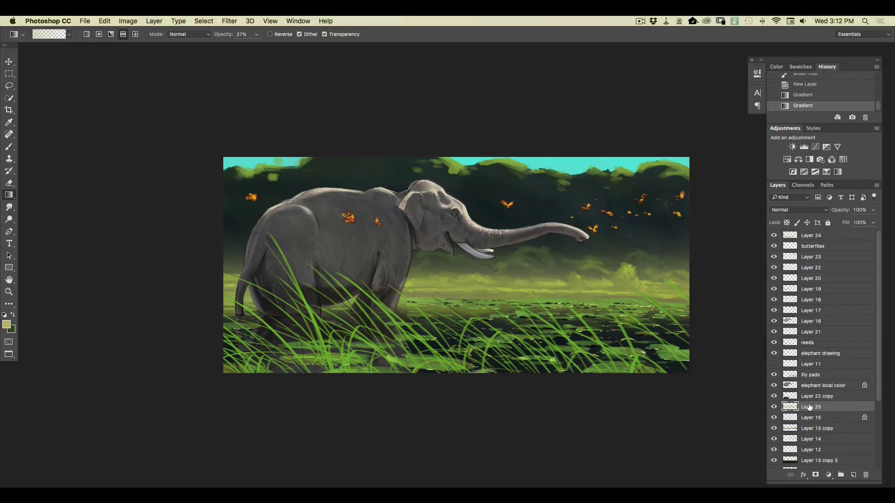
pyautogui.moveTo(808, 377); pyautogui.dragTo(805, 413)
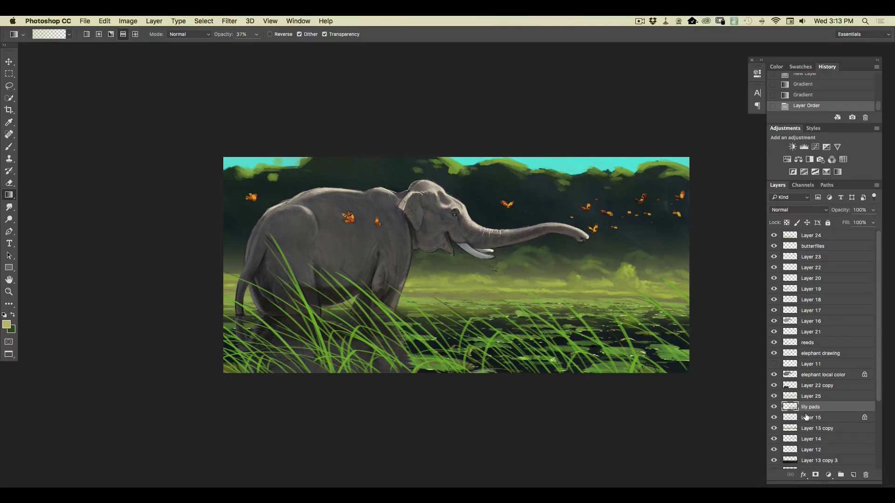
# Step: Try darkening the elephant with a duplicate of the Multiply layer Layer 16, and delete the copy
pyautogui.moveTo(816, 321); pyautogui.dragTo(855, 475)
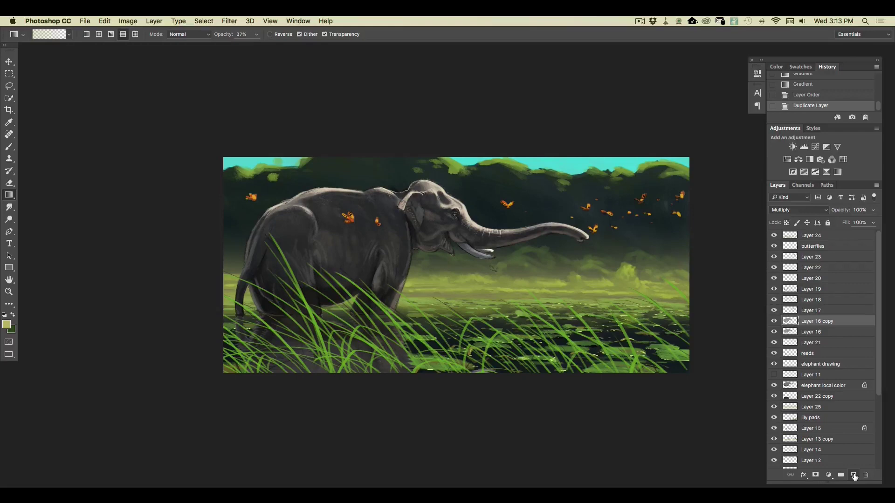
pyautogui.moveTo(816, 321); pyautogui.dragTo(865, 474)
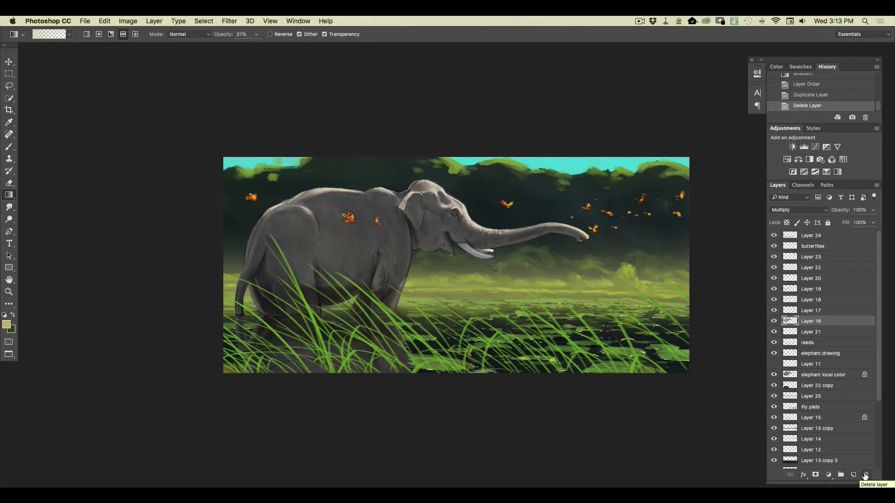
# Step: Identify the foreground reeds on Layer 24 by toggling its visibility, select that layer and lock its transparent pixels
pyautogui.press('super+plus')
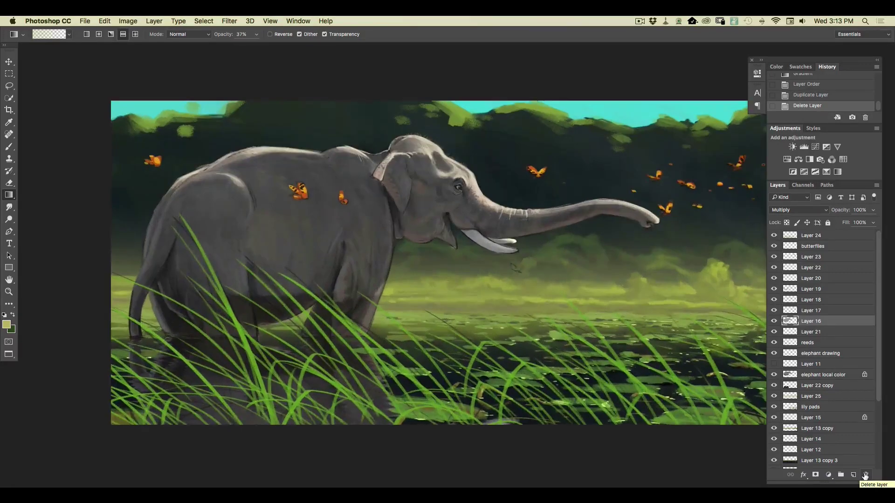
pyautogui.click(774, 236)
pyautogui.click(775, 236)
pyautogui.click(814, 240)
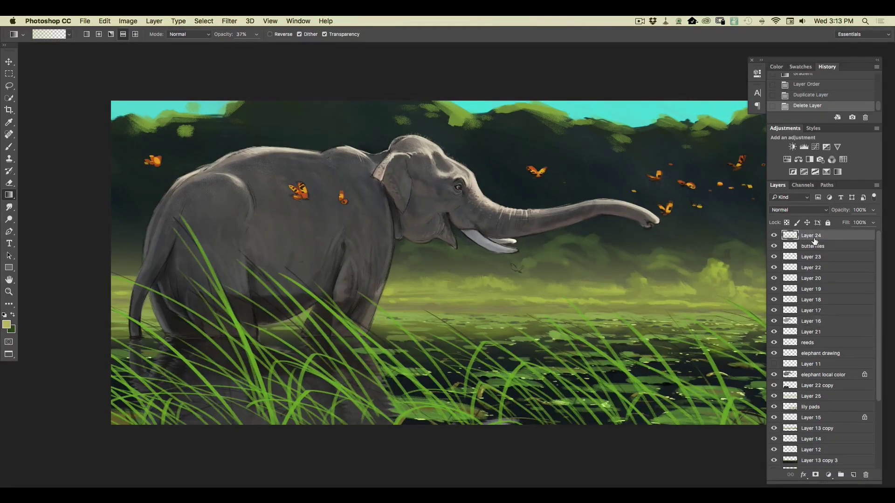
pyautogui.click(787, 224)
# Step: Set the foreground colour to a dark brown with a hue of 34°
pyautogui.click(7, 324)
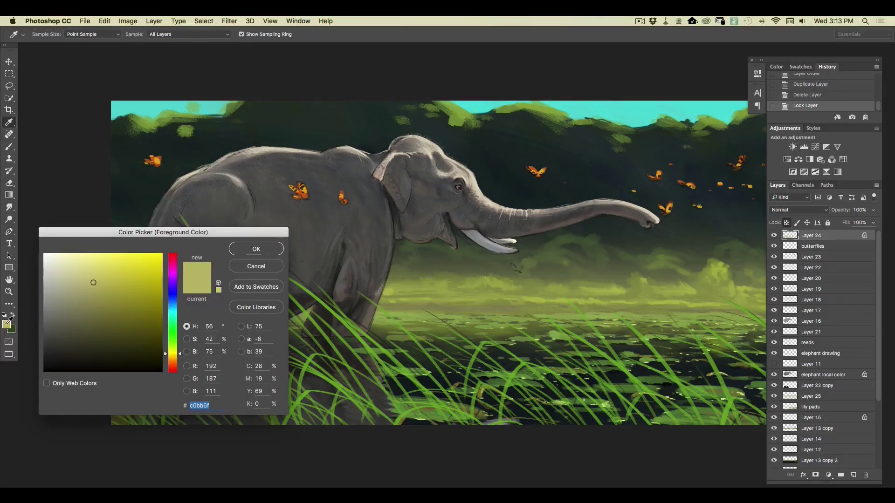
pyautogui.click(172, 362)
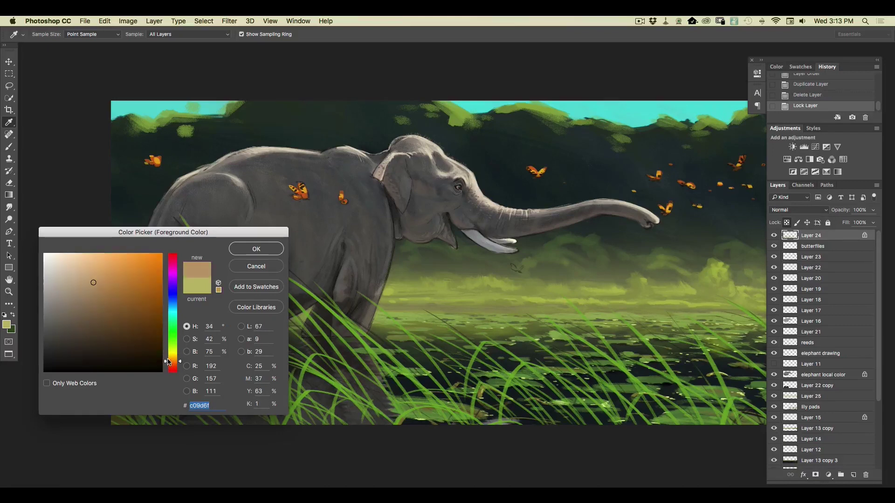
pyautogui.click(106, 310)
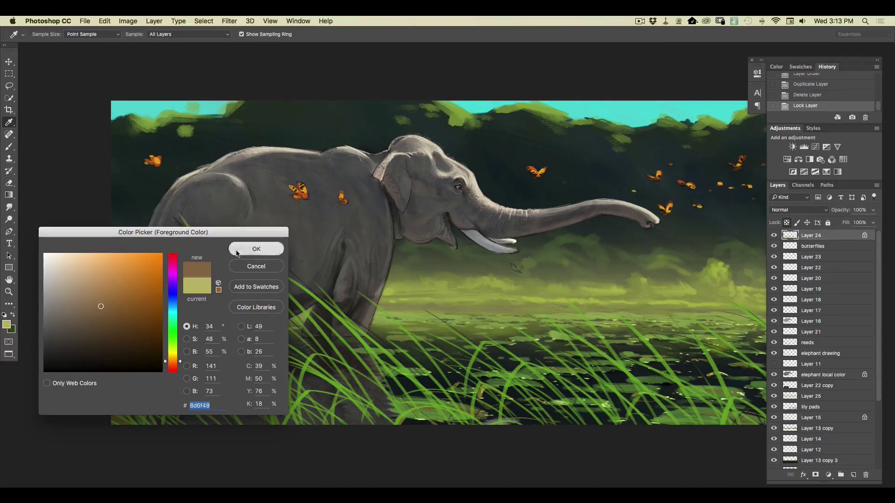
pyautogui.click(256, 249)
pyautogui.press('g')
pyautogui.click(7, 325)
pyautogui.click(117, 321)
pyautogui.click(118, 326)
pyautogui.click(256, 249)
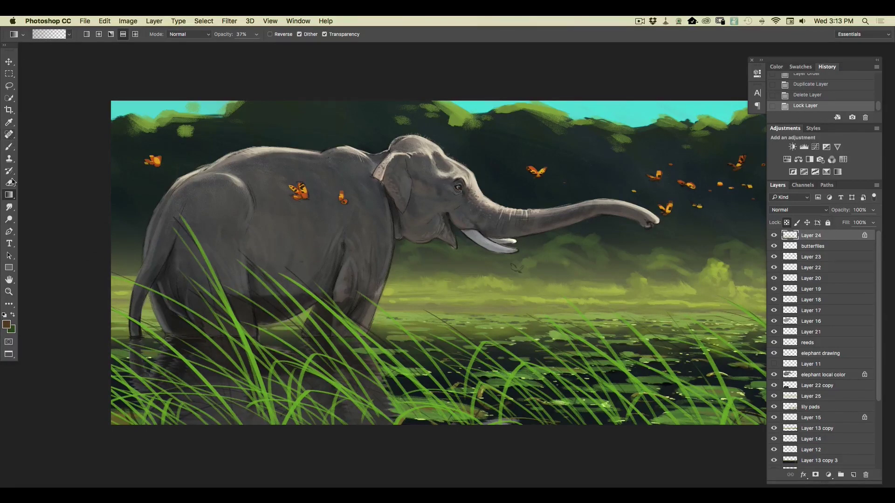
# Step: Set the brush size to 86 px and paint dark brown over several reed stems in front of the elephant's legs
pyautogui.click(9, 147)
pyautogui.click(50, 36)
pyautogui.click(76, 50)
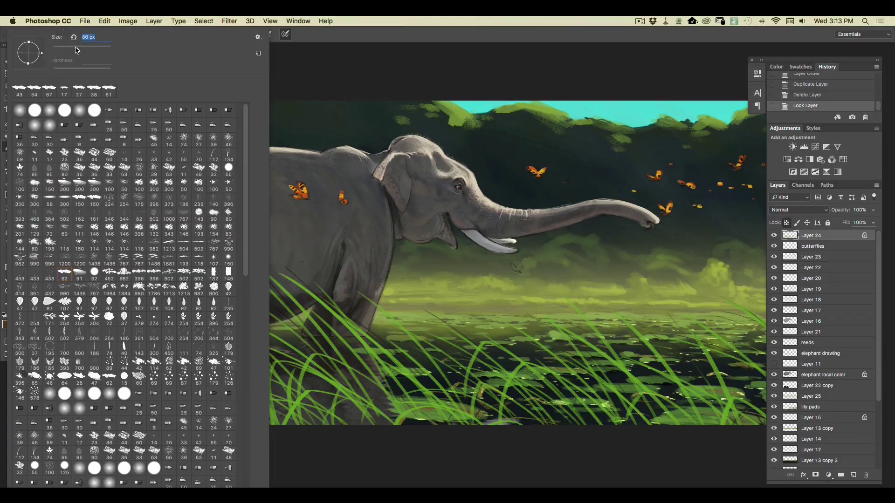
pyautogui.click(408, 419)
pyautogui.moveTo(360, 340); pyautogui.dragTo(383, 375)
pyautogui.moveTo(376, 376)
pyautogui.mouseDown()
pyautogui.moveTo(401, 420)
pyautogui.moveTo(397, 409)
pyautogui.mouseUp()
pyautogui.moveTo(298, 306)
pyautogui.mouseDown()
pyautogui.moveTo(371, 372)
pyautogui.moveTo(368, 423)
pyautogui.mouseUp()
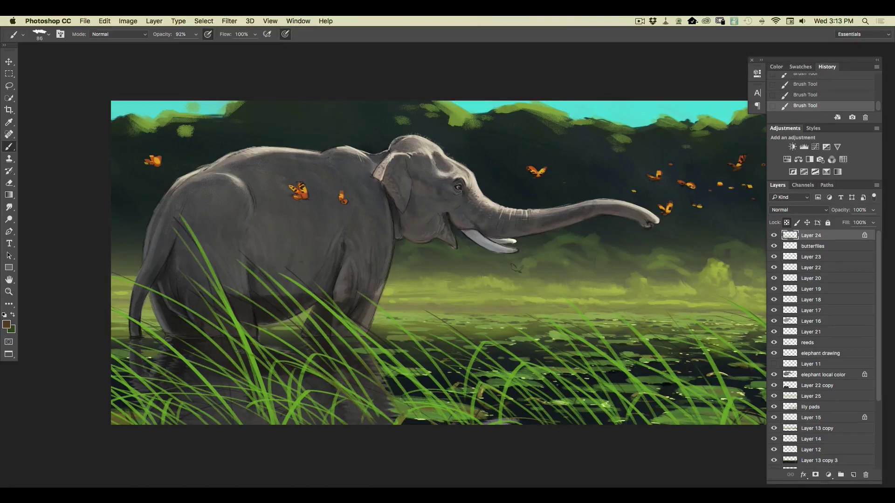
pyautogui.moveTo(230, 310); pyautogui.dragTo(282, 426)
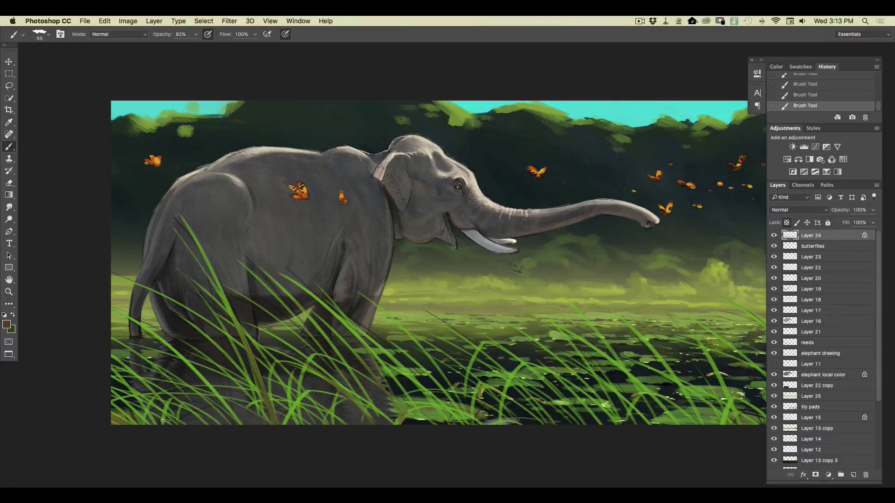
# Step: Change the foreground colour to the warmer brown #855d28 and tint reed stems in the painting's lower-left area
pyautogui.click(7, 325)
pyautogui.click(129, 310)
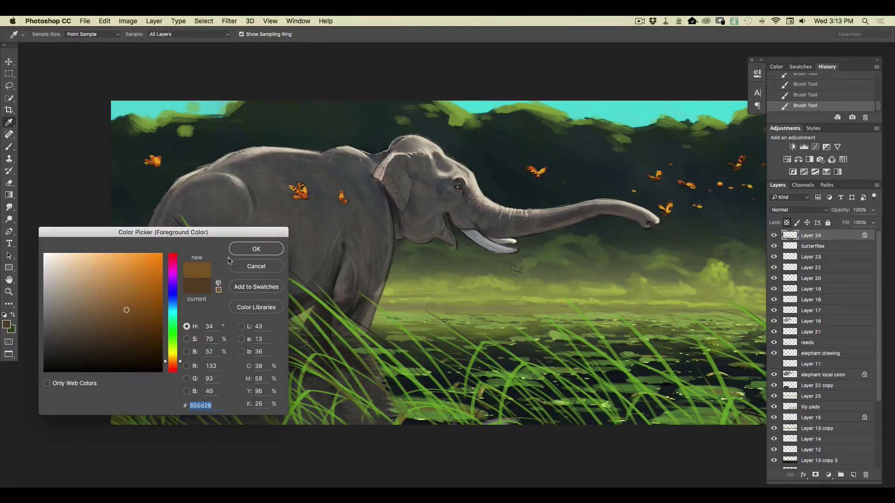
pyautogui.click(257, 249)
pyautogui.moveTo(205, 382); pyautogui.dragTo(239, 425)
pyautogui.moveTo(141, 357); pyautogui.dragTo(156, 367)
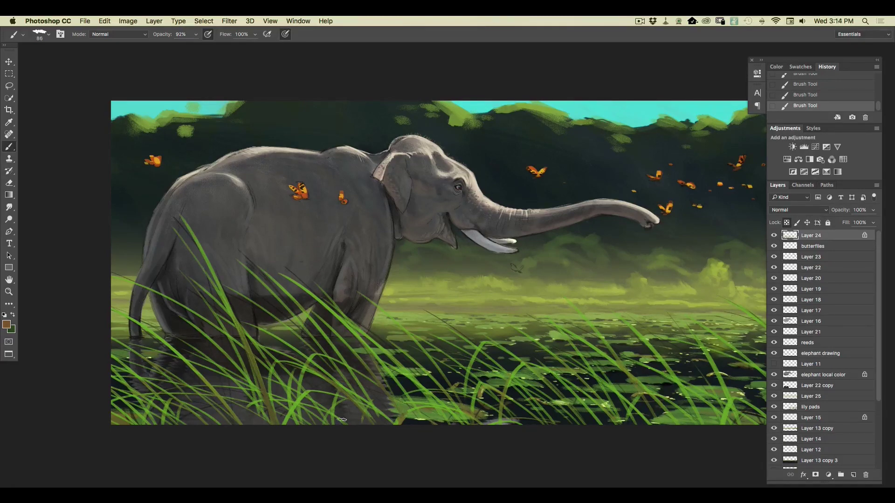
# Step: Set the foreground colour to bright green #94d144, based on a sampled reed, and reduce the brush size to 54 px
pyautogui.click(6, 325)
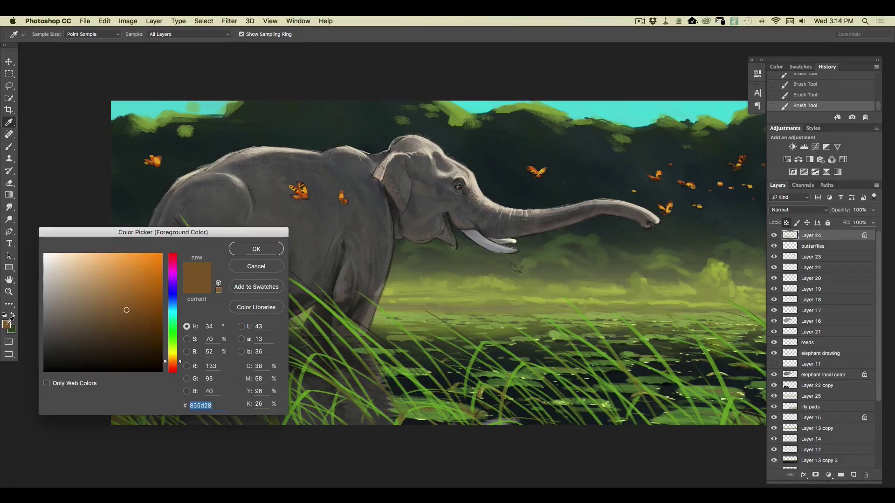
pyautogui.click(446, 405)
pyautogui.click(125, 275)
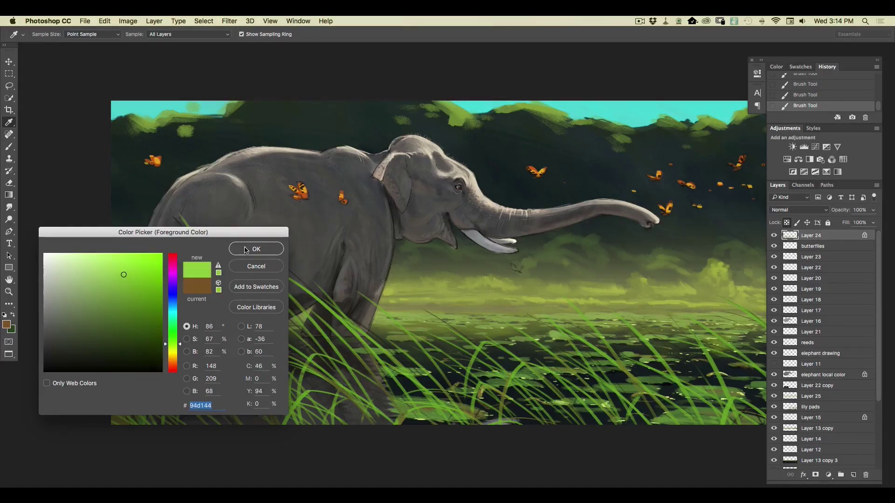
pyautogui.click(241, 247)
pyautogui.click(48, 34)
pyautogui.click(68, 47)
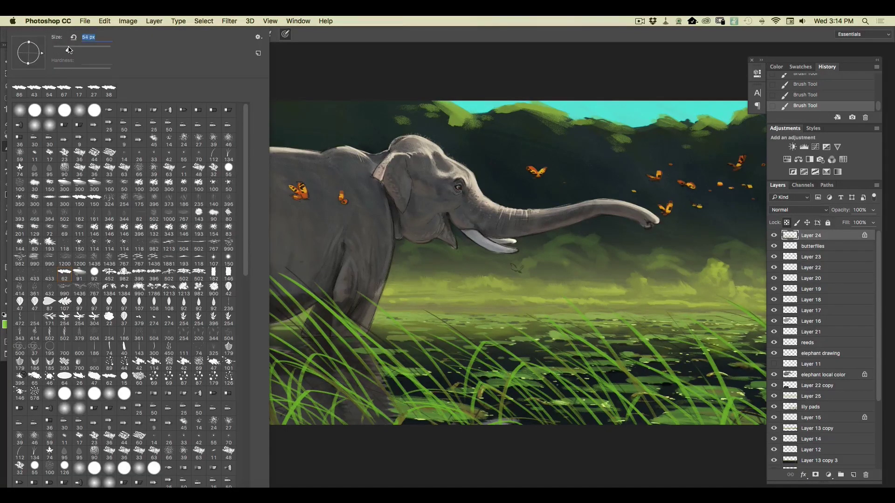
pyautogui.click(425, 387)
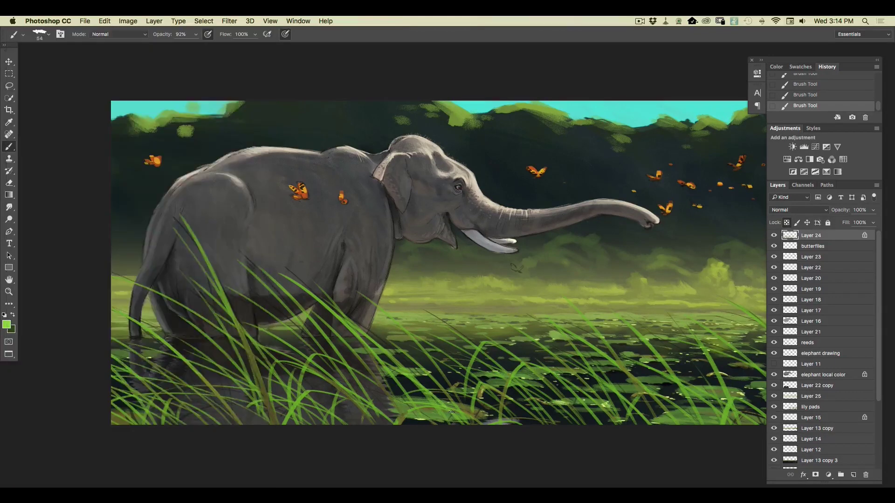
# Step: Reduce the brush size to 38 px and set the foreground colour to the lighter green #bcf570
pyautogui.click(50, 36)
pyautogui.moveTo(70, 50); pyautogui.dragTo(65, 50)
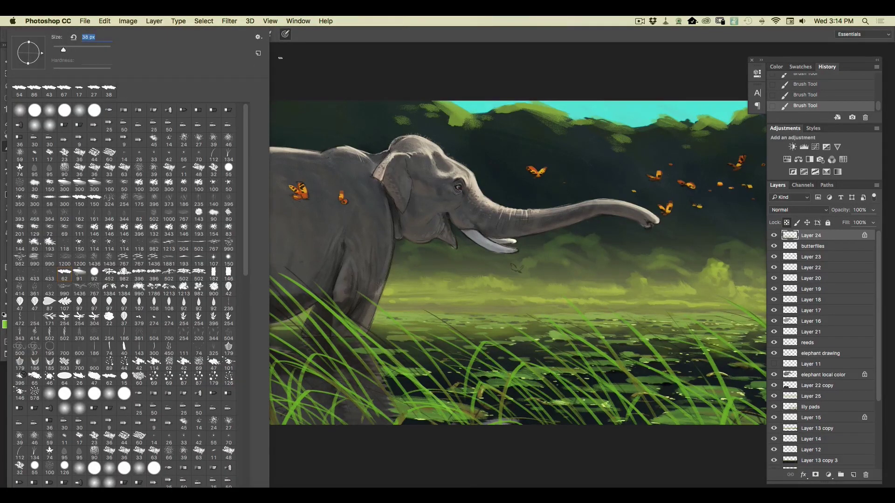
pyautogui.click(280, 64)
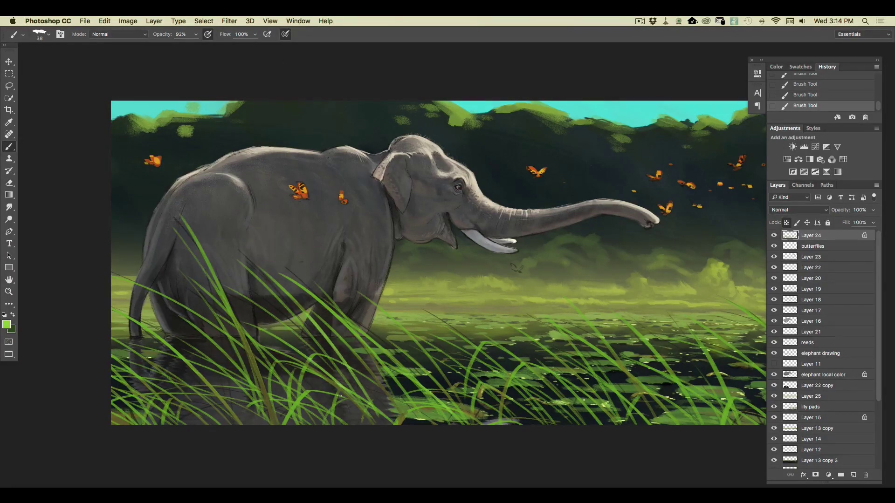
pyautogui.click(6, 325)
pyautogui.click(107, 258)
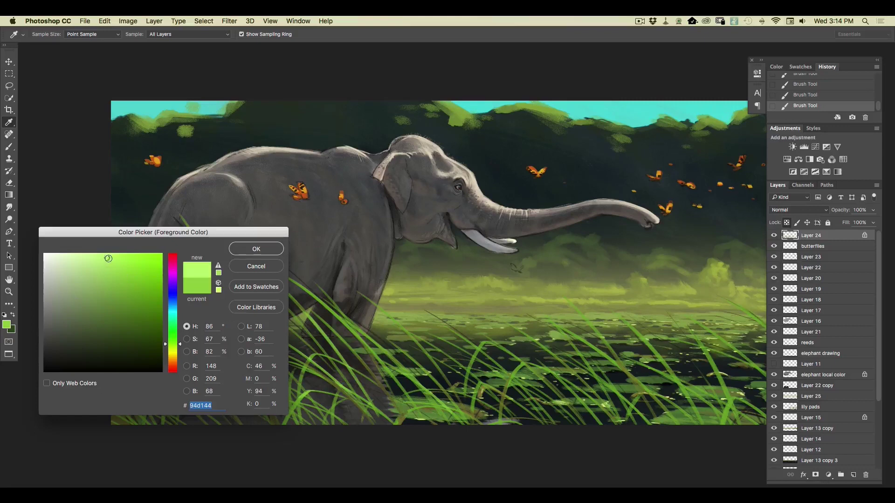
pyautogui.click(242, 252)
# Step: Paint light green highlights on reeds over the lily pads and along the tall reeds in front of the elephant's hind legs
pyautogui.moveTo(461, 423); pyautogui.dragTo(445, 410)
pyautogui.moveTo(552, 385)
pyautogui.mouseDown()
pyautogui.moveTo(494, 345)
pyautogui.moveTo(513, 354)
pyautogui.mouseUp()
pyautogui.moveTo(645, 417); pyautogui.dragTo(586, 369)
pyautogui.moveTo(620, 422); pyautogui.dragTo(544, 368)
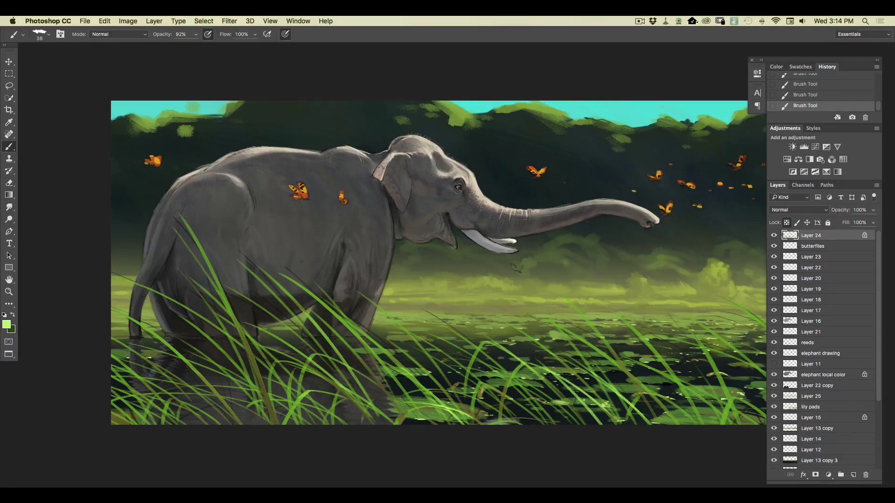
pyautogui.moveTo(300, 429); pyautogui.dragTo(176, 400)
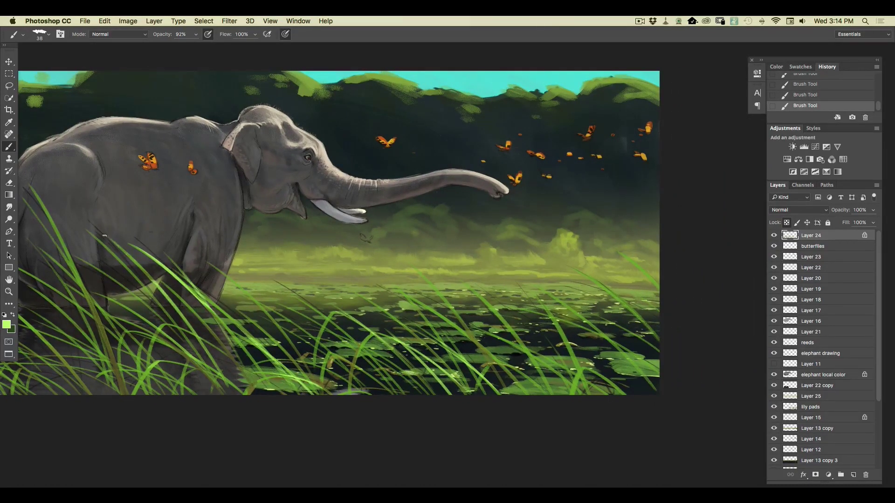
pyautogui.moveTo(94, 310); pyautogui.dragTo(46, 225)
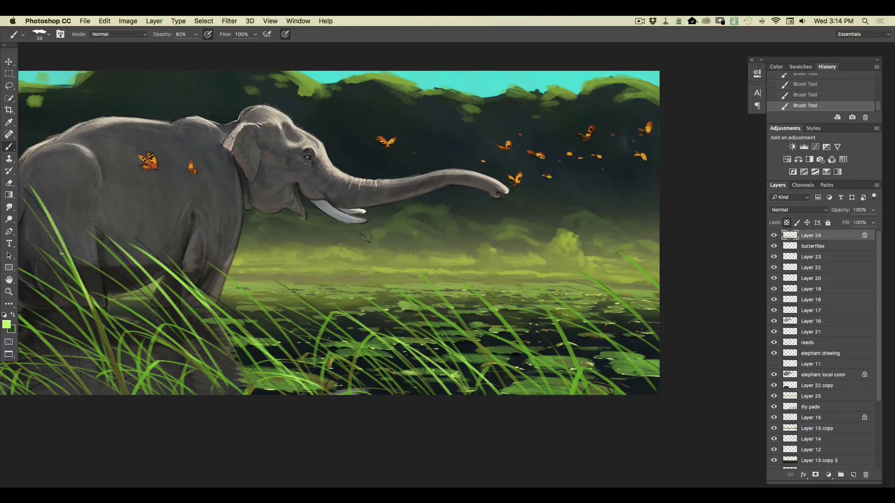
pyautogui.moveTo(122, 394); pyautogui.dragTo(72, 277)
pyautogui.moveTo(108, 366); pyautogui.dragTo(63, 311)
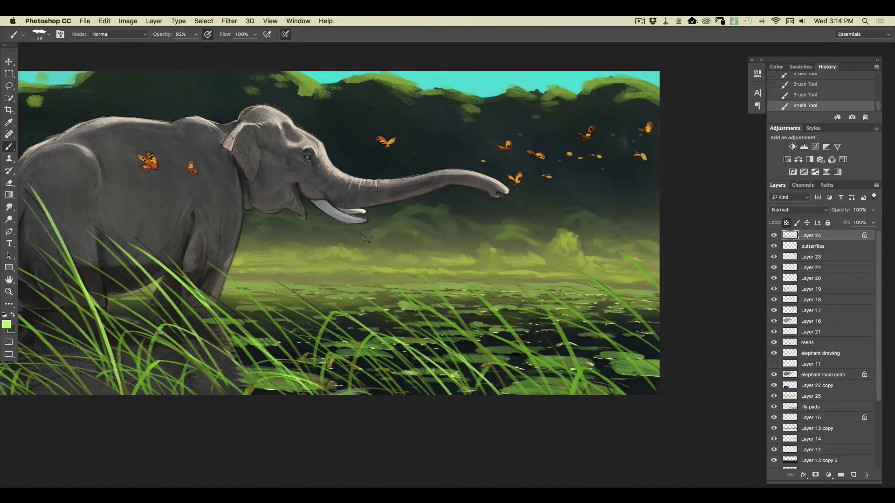
# Step: Highlight the reed blades near the painting's right edge with light green strokes
pyautogui.moveTo(569, 345); pyautogui.dragTo(539, 299)
pyautogui.moveTo(588, 387); pyautogui.dragTo(560, 328)
pyautogui.moveTo(611, 342); pyautogui.dragTo(538, 287)
pyautogui.moveTo(619, 299); pyautogui.dragTo(574, 269)
pyautogui.moveTo(659, 289); pyautogui.dragTo(615, 253)
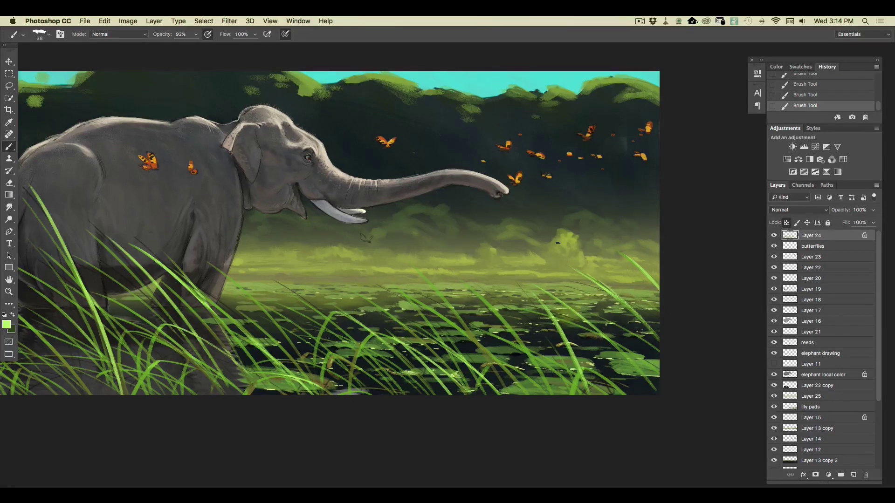
# Step: Add light green highlights to the reeds in the middle of the pond and in front of the elephant's legs
pyautogui.moveTo(398, 289)
pyautogui.mouseDown()
pyautogui.moveTo(453, 326)
pyautogui.moveTo(415, 268)
pyautogui.mouseUp()
pyautogui.moveTo(483, 355); pyautogui.dragTo(415, 268)
pyautogui.moveTo(493, 369); pyautogui.dragTo(465, 332)
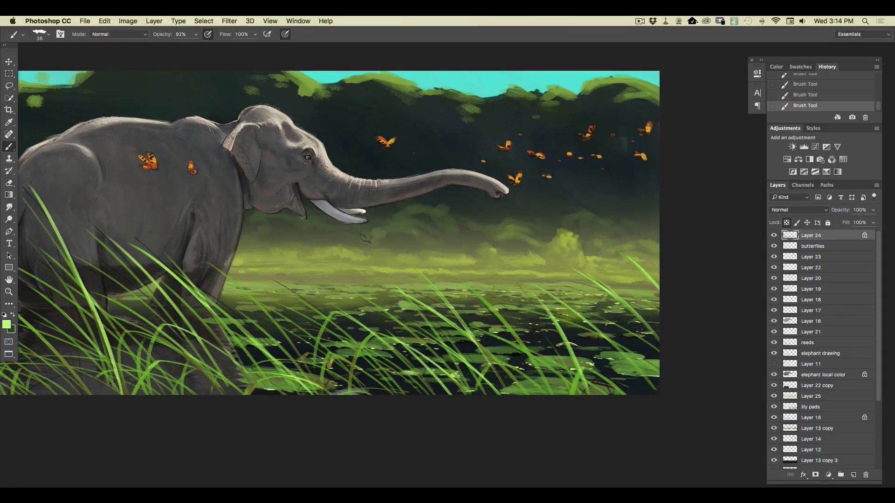
pyautogui.moveTo(378, 362); pyautogui.dragTo(326, 320)
pyautogui.moveTo(193, 368); pyautogui.dragTo(217, 376)
pyautogui.moveTo(150, 384); pyautogui.dragTo(117, 367)
# Step: Change the foreground colour to a very dark green and darken the base of the reeds in front of the elephant
pyautogui.click(7, 325)
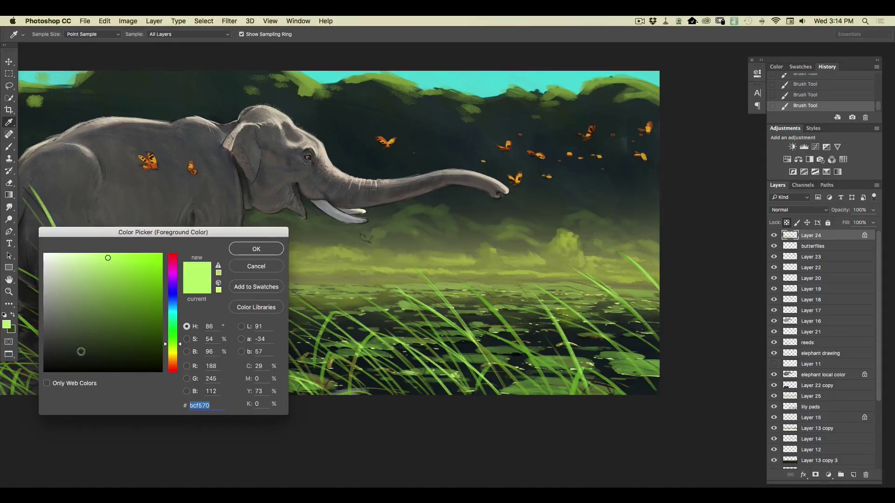
pyautogui.click(88, 348)
pyautogui.click(240, 252)
pyautogui.moveTo(156, 381)
pyautogui.mouseDown()
pyautogui.moveTo(106, 367)
pyautogui.moveTo(138, 384)
pyautogui.moveTo(119, 379)
pyautogui.moveTo(134, 397)
pyautogui.mouseUp()
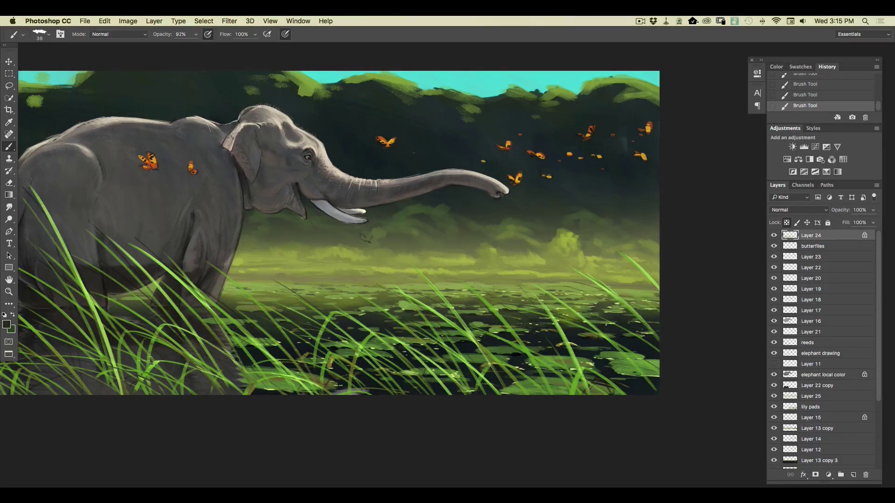
pyautogui.moveTo(69, 392); pyautogui.dragTo(45, 393)
pyautogui.press('super+minus')
pyautogui.press('super+minus')
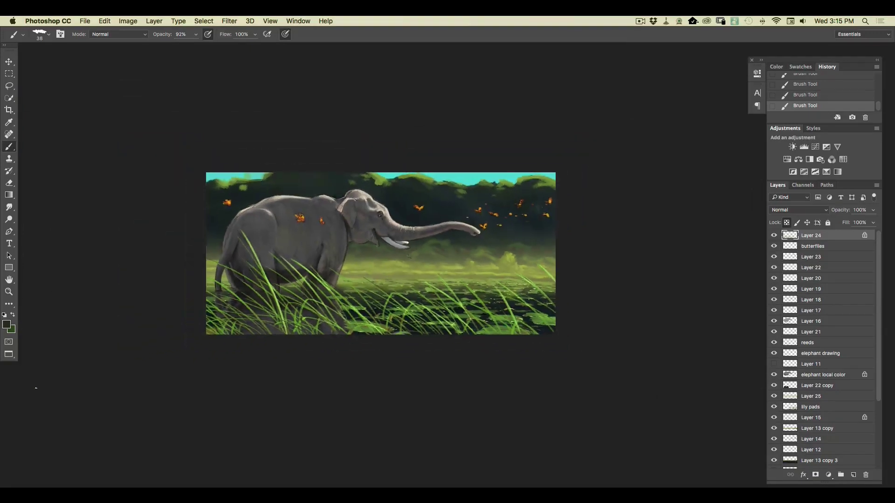
pyautogui.press('super+plus')
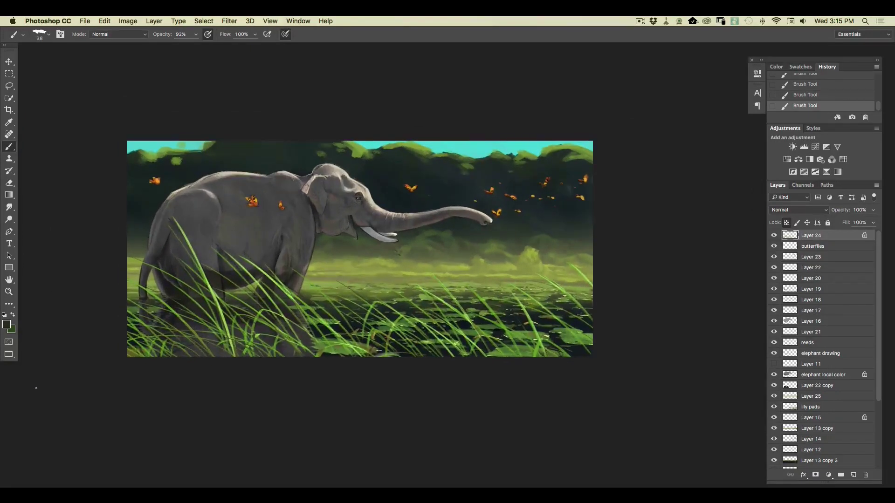
# Step: Compare the painting with and without Layer 24, and hide the reeds layer
pyautogui.click(774, 235)
pyautogui.click(774, 236)
pyautogui.click(774, 342)
pyautogui.press('super+equal')
pyautogui.press('super+minus')
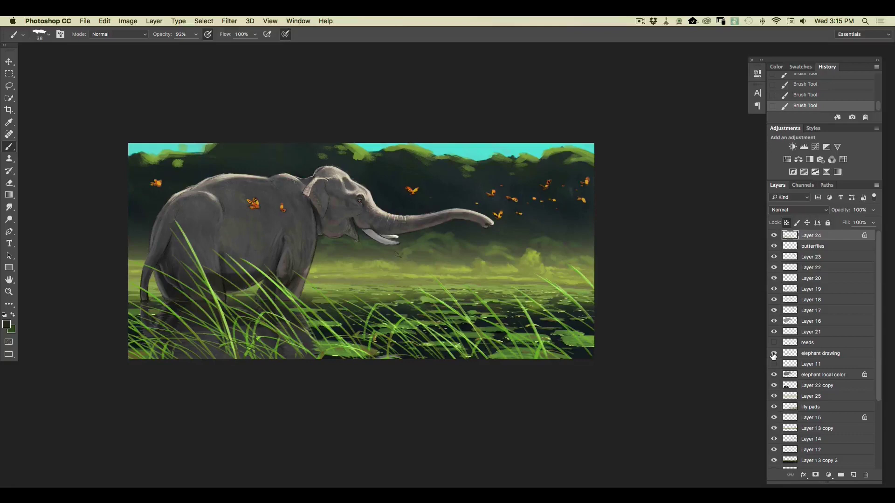
pyautogui.press('super+equal')
pyautogui.press('super+minus')
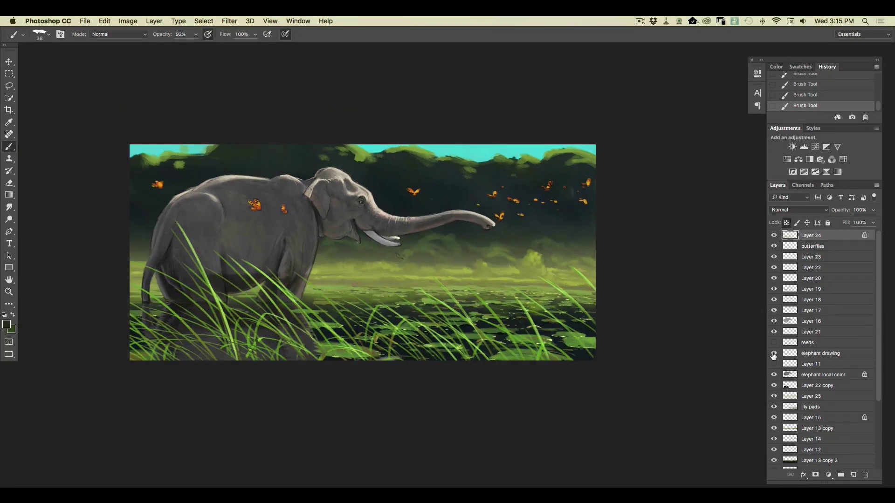
# Step: Identify the treetop foliage layer and move Layer 12 directly above the trees layer
pyautogui.moveTo(879, 394); pyautogui.dragTo(877, 436)
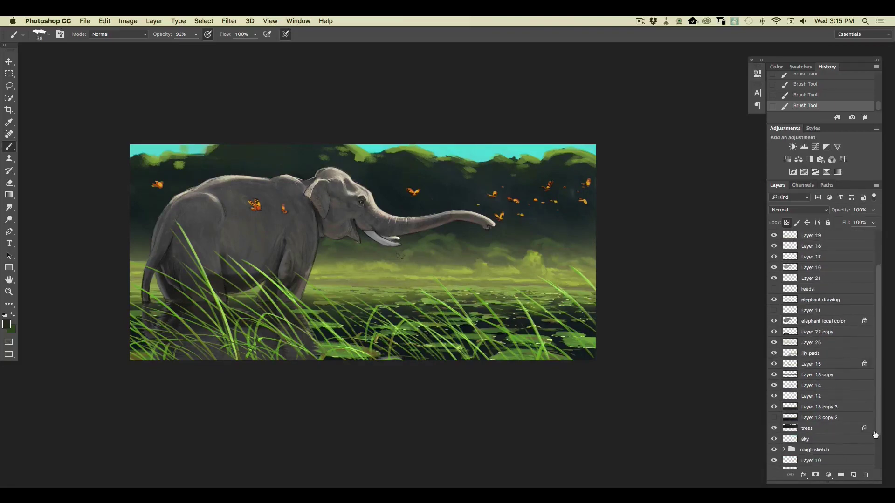
pyautogui.click(773, 417)
pyautogui.click(773, 428)
pyautogui.click(774, 428)
pyautogui.click(774, 398)
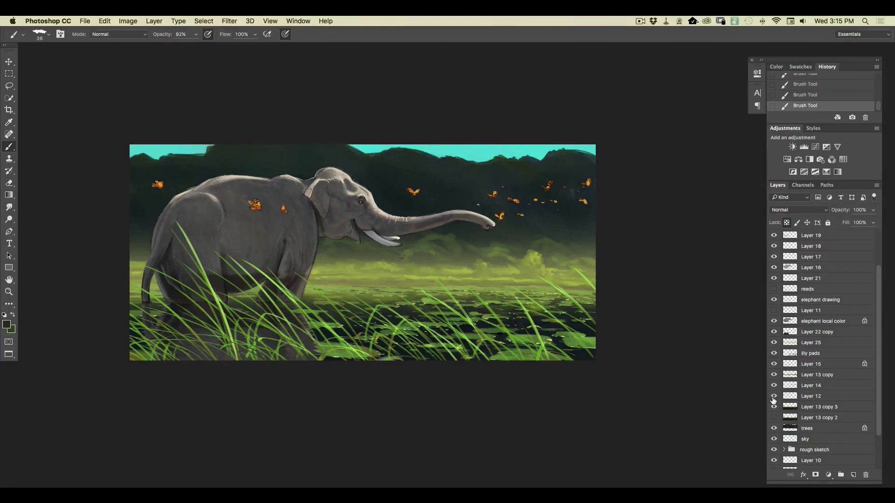
pyautogui.click(774, 398)
pyautogui.moveTo(803, 397); pyautogui.dragTo(802, 424)
pyautogui.click(773, 417)
pyautogui.click(774, 418)
# Step: Merge Layer 12 with the trees layer
pyautogui.keyDown('shift'); pyautogui.click(802, 429); pyautogui.keyUp('shift')
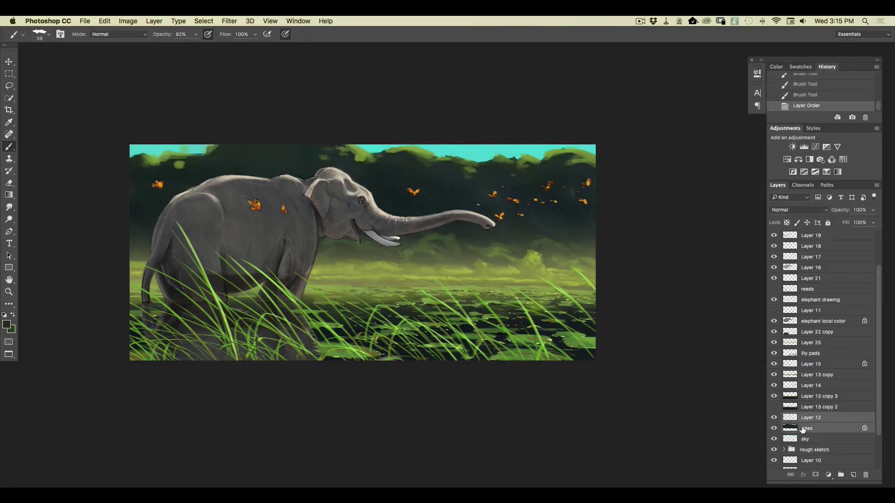
pyautogui.click(153, 21)
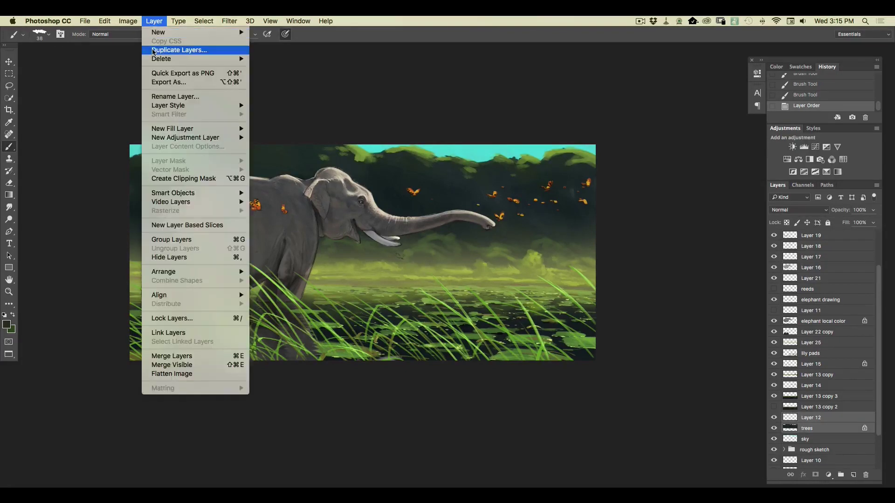
pyautogui.click(163, 356)
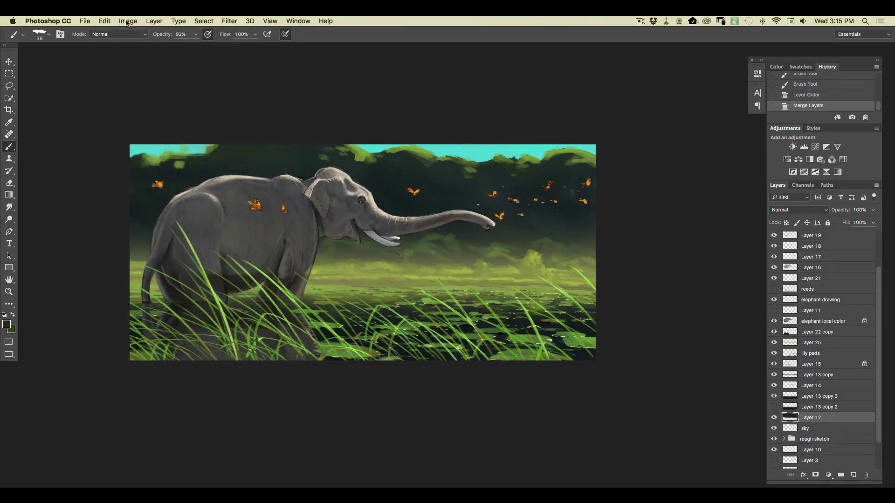
# Step: Apply a Gaussian Blur with a radius of 12.0 pixels to the merged background trees
pyautogui.click(230, 22)
pyautogui.moveTo(330, 137)
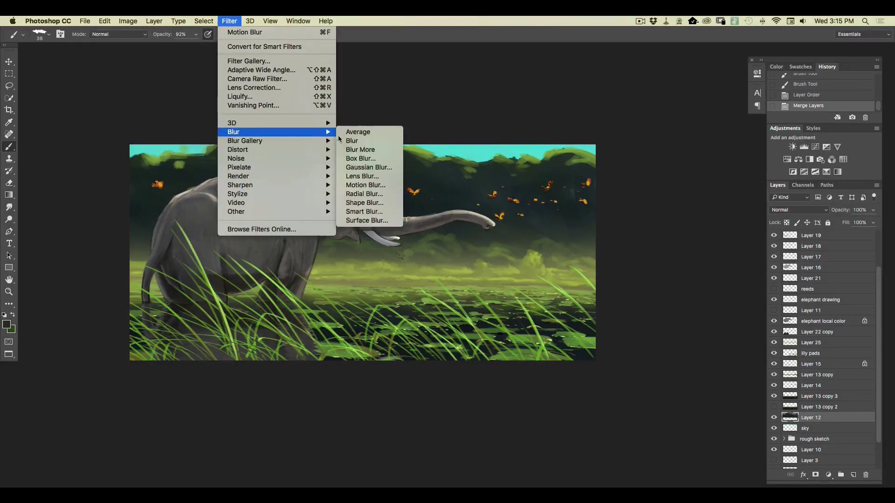
pyautogui.click(349, 168)
pyautogui.moveTo(417, 316); pyautogui.dragTo(420, 318)
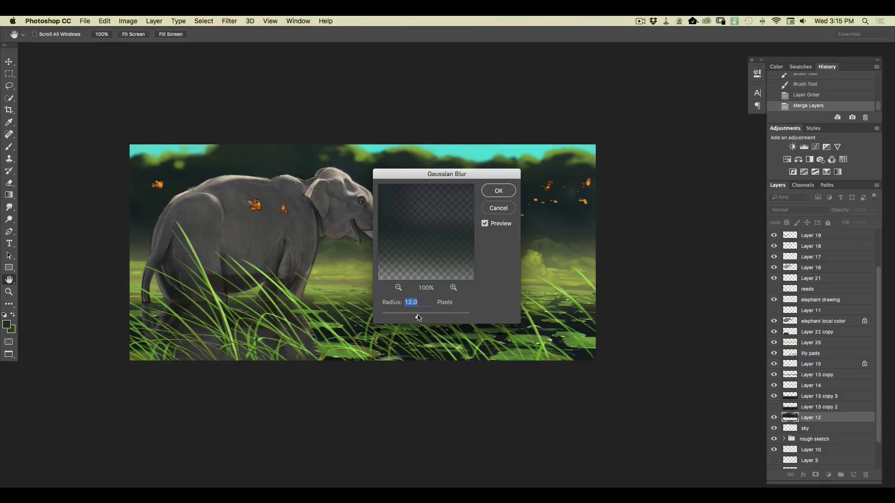
pyautogui.click(497, 191)
pyautogui.press('b')
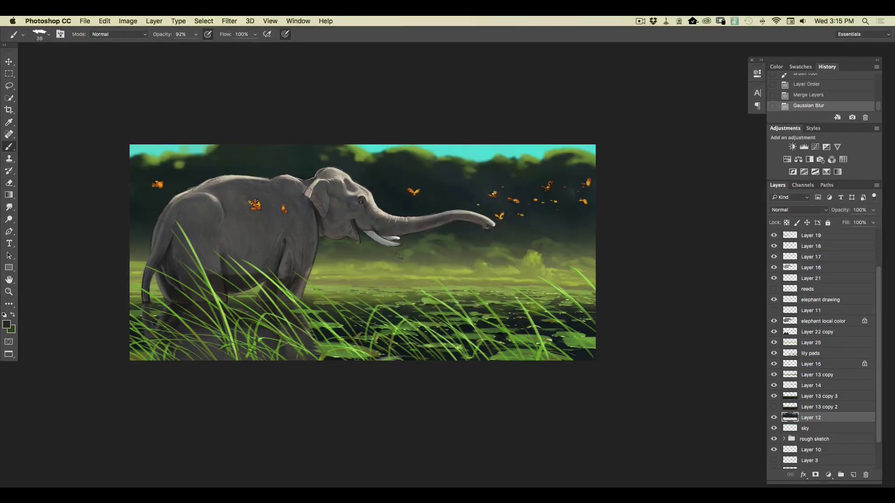
# Step: Apply a Gaussian Blur with a radius of 5.4 pixels to Layer 14
pyautogui.click(774, 386)
pyautogui.click(774, 387)
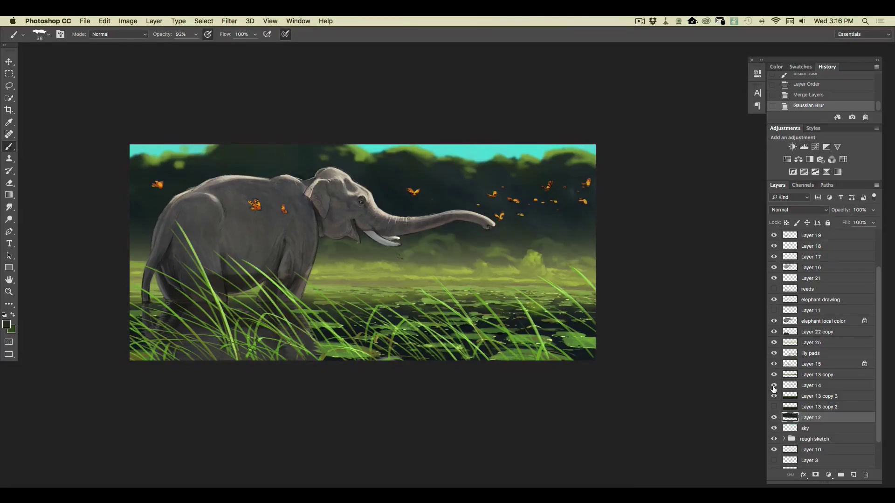
pyautogui.click(802, 387)
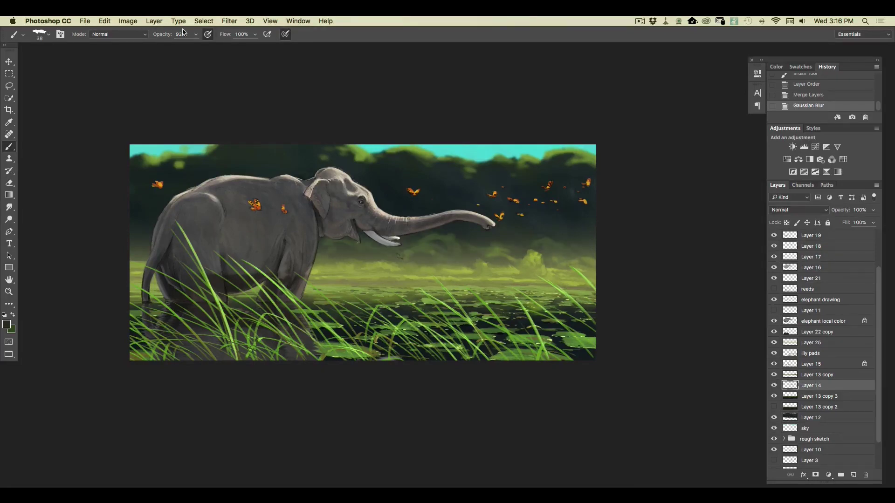
pyautogui.click(229, 21)
pyautogui.moveTo(294, 133)
pyautogui.click(366, 167)
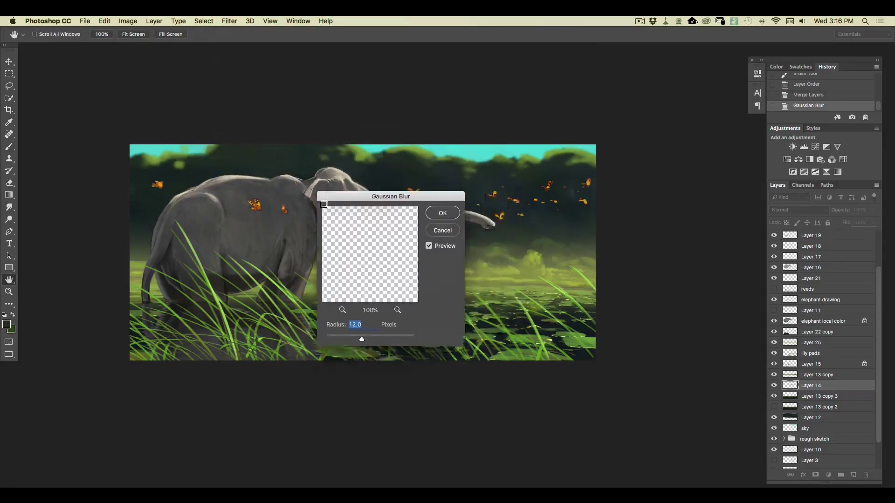
pyautogui.moveTo(410, 174); pyautogui.dragTo(166, 210)
pyautogui.moveTo(174, 353); pyautogui.dragTo(163, 353)
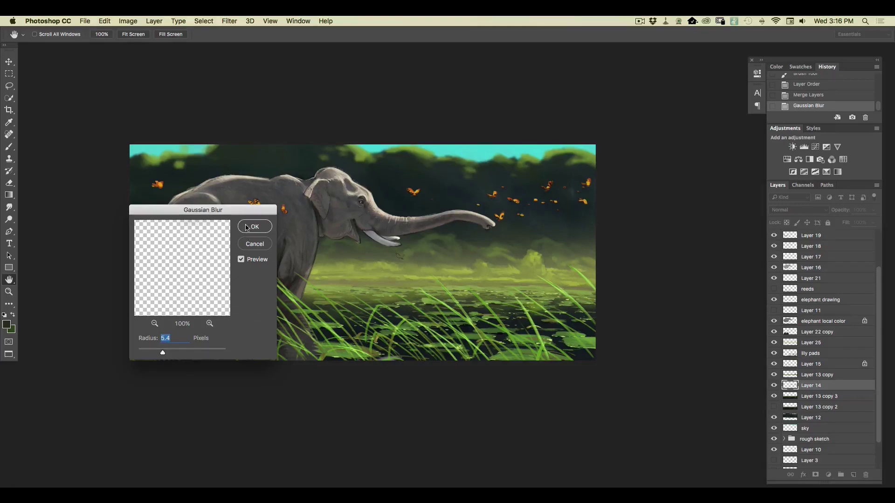
pyautogui.press('Return')
pyautogui.press('b')
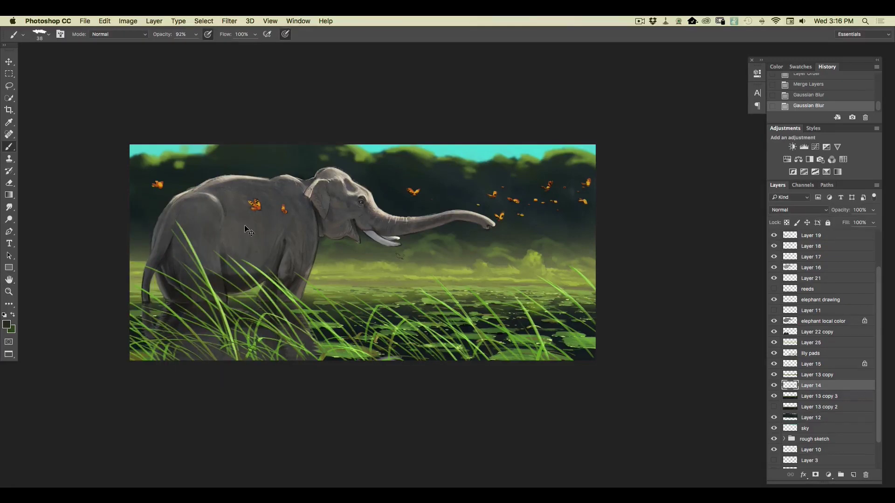
# Step: Check what the upper layers contain by toggling their visibility, and make the butterflies layer active
pyautogui.press('super+minus')
pyautogui.press('super+equal')
pyautogui.press('super+equal')
pyautogui.press('super+minus')
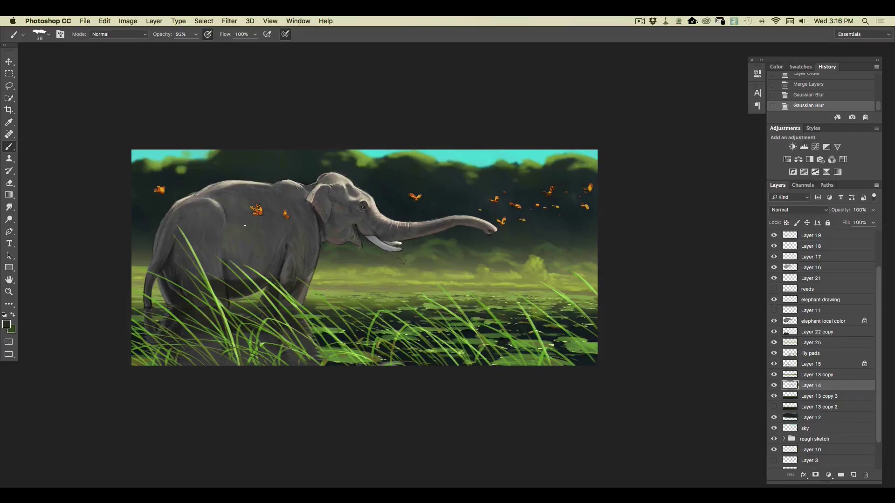
pyautogui.click(774, 257)
pyautogui.click(773, 256)
pyautogui.click(773, 246)
pyautogui.click(773, 246)
pyautogui.click(774, 235)
pyautogui.click(773, 235)
pyautogui.scroll(3, 859, 276)
pyautogui.click(774, 246)
pyautogui.click(773, 246)
pyautogui.click(809, 247)
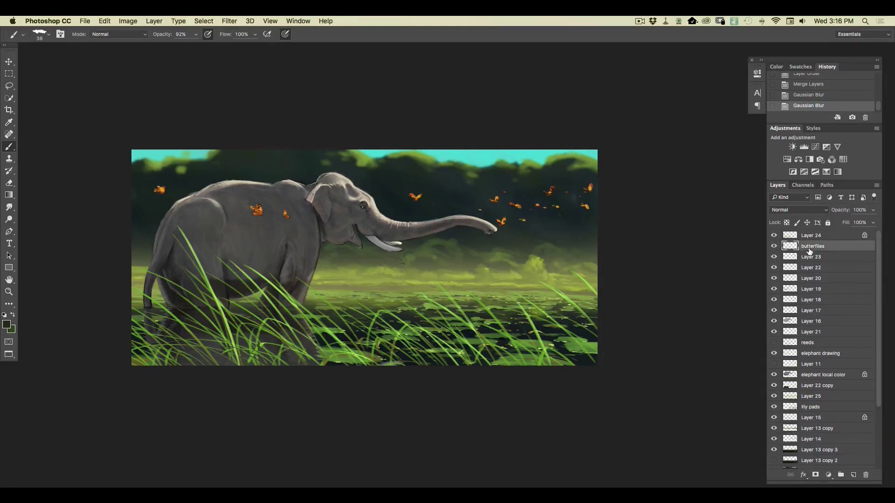
# Step: Sample red-orange from a butterfly on the elephant's flank and paint a small butterfly below the tusks
pyautogui.click(8, 324)
pyautogui.click(262, 208)
pyautogui.click(247, 249)
pyautogui.press('super+equal')
pyautogui.press('super+equal')
pyautogui.moveTo(352, 253); pyautogui.dragTo(357, 258)
pyautogui.moveTo(352, 252); pyautogui.dragTo(365, 259)
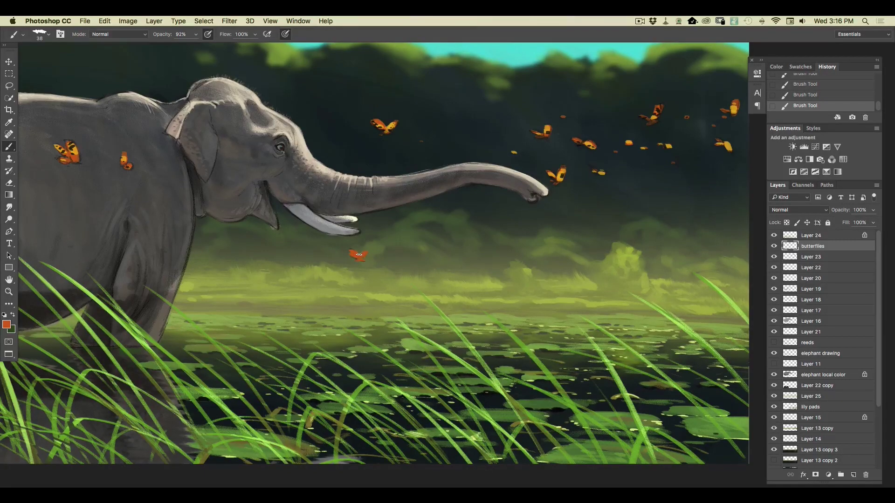
# Step: Set the foreground colour to yellow #eec831 and paint yellow accents on the wings of the butterfly below the tusks
pyautogui.click(7, 324)
pyautogui.click(76, 150)
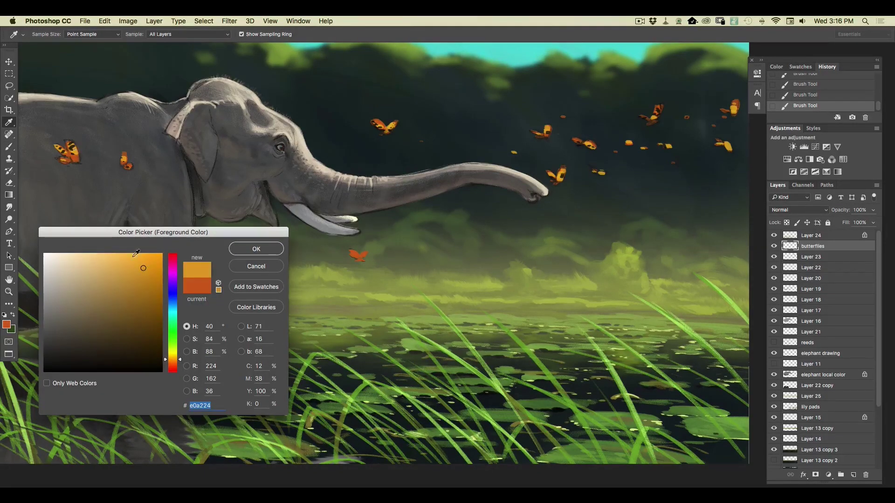
pyautogui.click(139, 262)
pyautogui.click(172, 356)
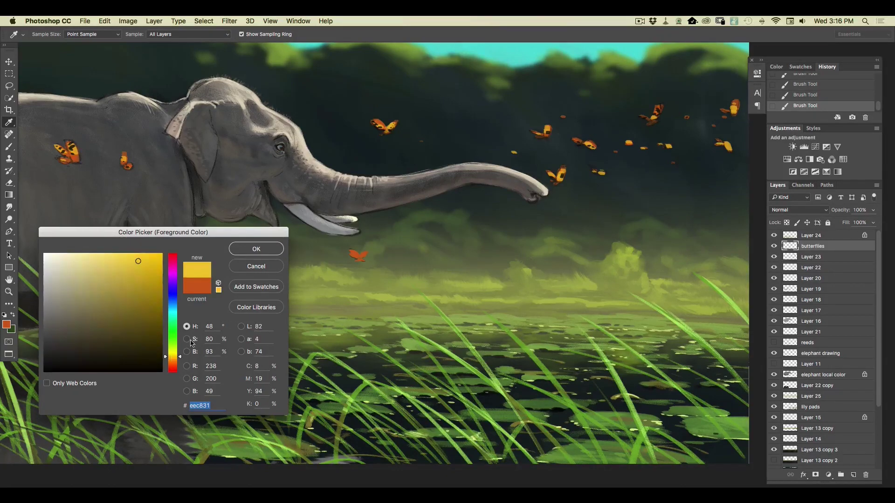
pyautogui.click(254, 249)
pyautogui.moveTo(354, 253); pyautogui.dragTo(360, 258)
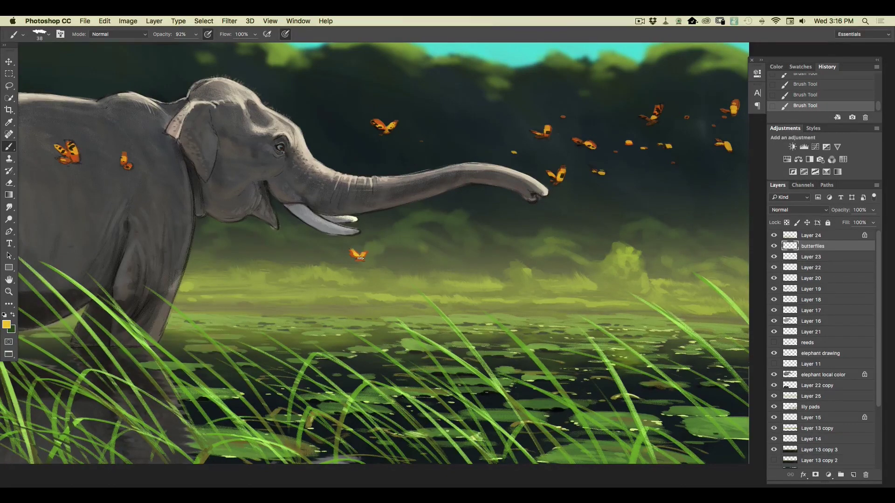
# Step: Set the foreground colour to near-black #0b0a08, reduce the brush to 23 px and paint dark wing markings on the butterfly below the tusks
pyautogui.click(7, 324)
pyautogui.click(71, 367)
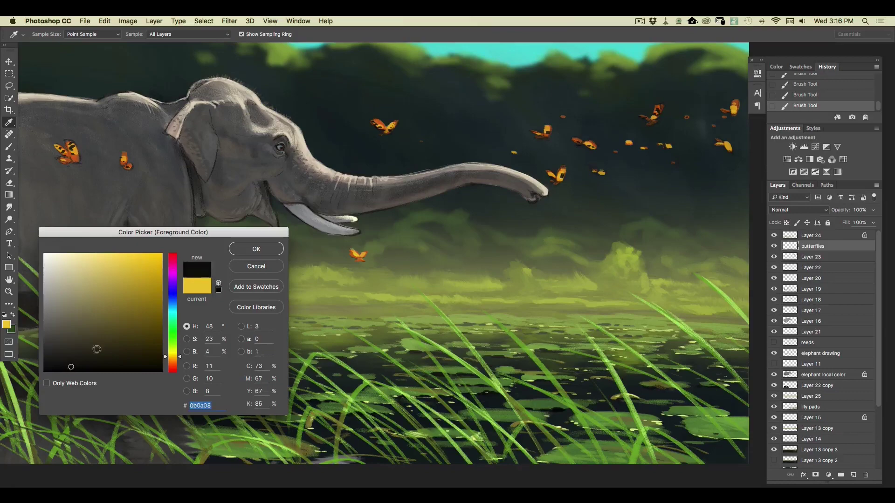
pyautogui.click(245, 247)
pyautogui.rightClick(48, 50)
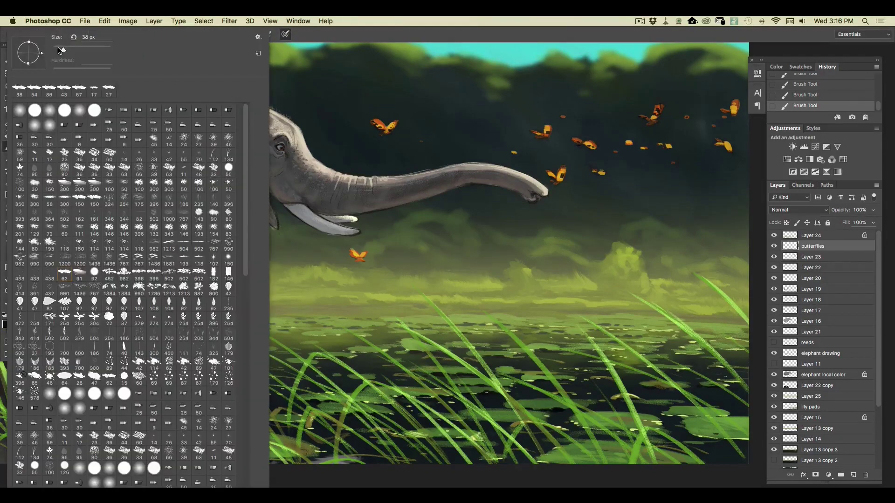
pyautogui.click(317, 36)
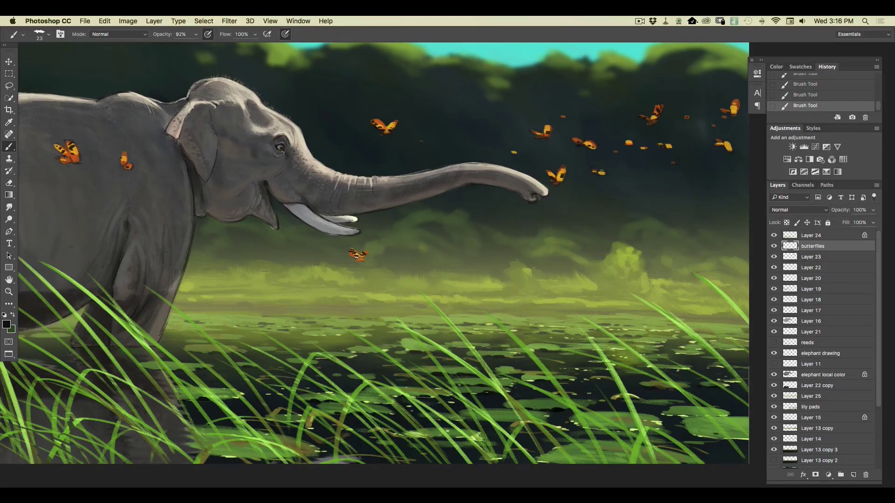
# Step: Erase the butterfly below the tusks from the butterflies layer
pyautogui.hotkey('ctrl', '-')
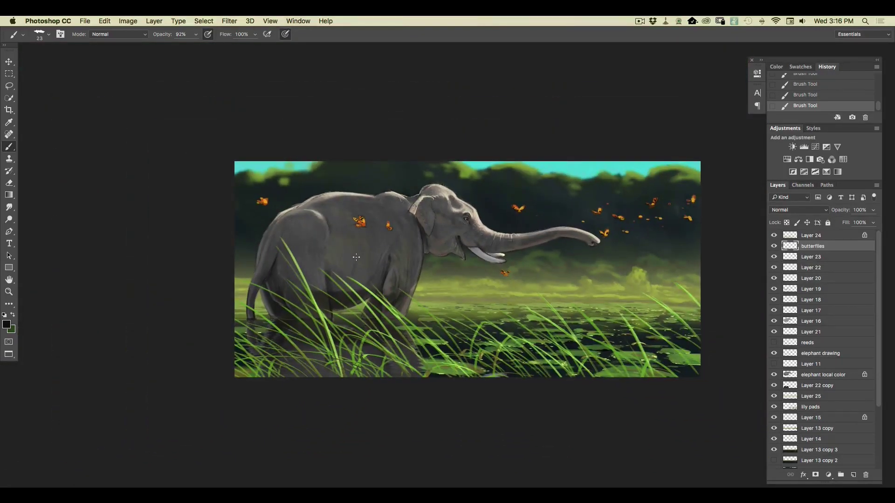
pyautogui.moveTo(507, 270); pyautogui.dragTo(500, 271)
pyautogui.press('super+minus')
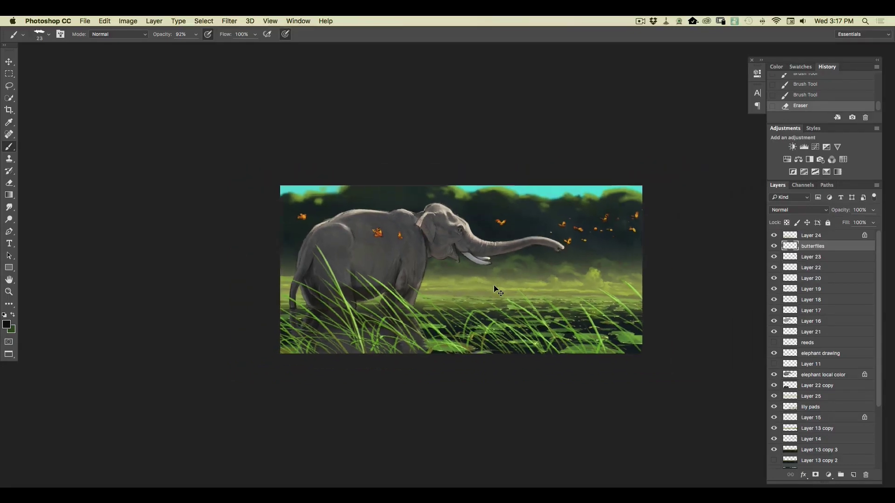
pyautogui.press('super+equal')
pyautogui.press('super+minus')
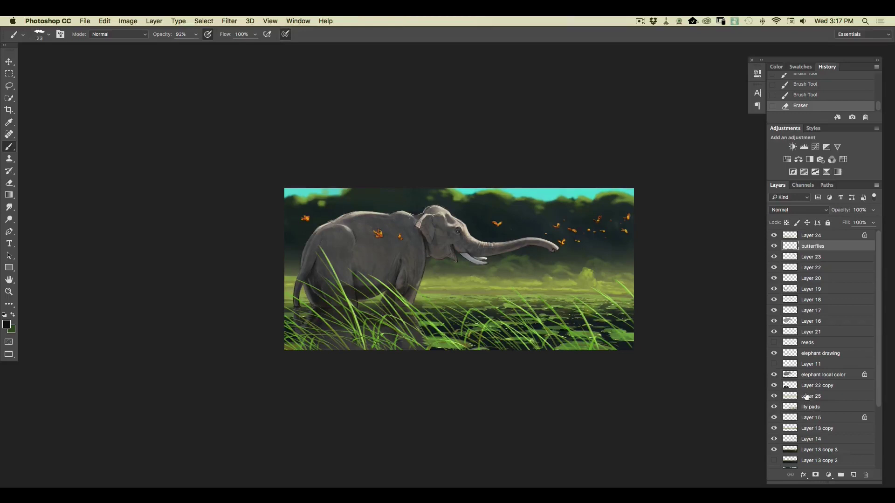
# Step: Add a new layer above Layer 25 and set the foreground colour to a muted pale yellow with hue 47
pyautogui.click(805, 396)
pyautogui.click(853, 473)
pyautogui.click(7, 323)
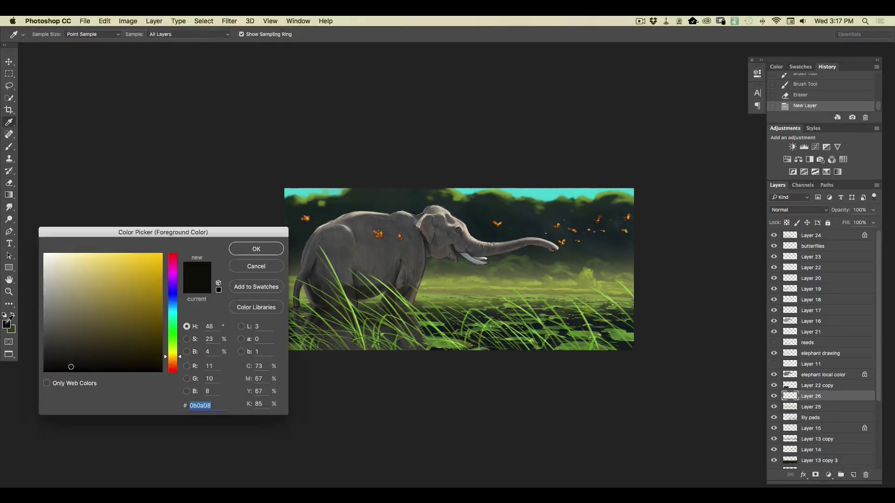
pyautogui.click(172, 358)
pyautogui.click(89, 275)
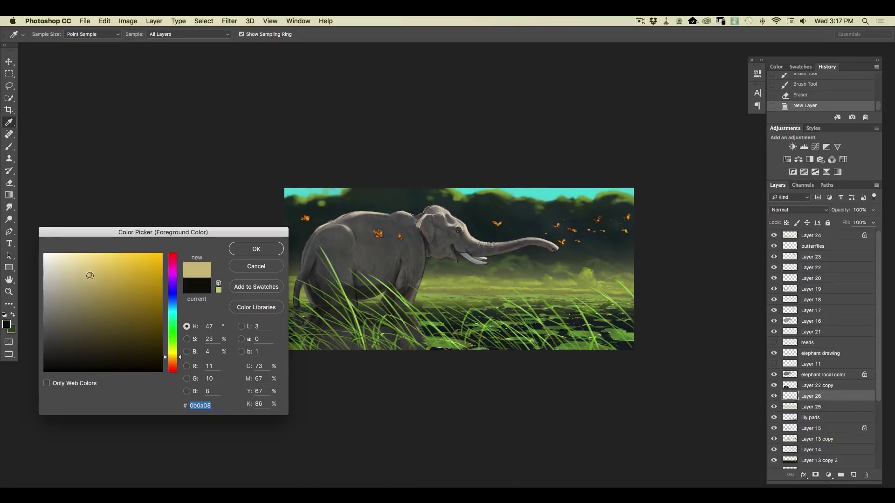
pyautogui.click(241, 252)
pyautogui.press('b')
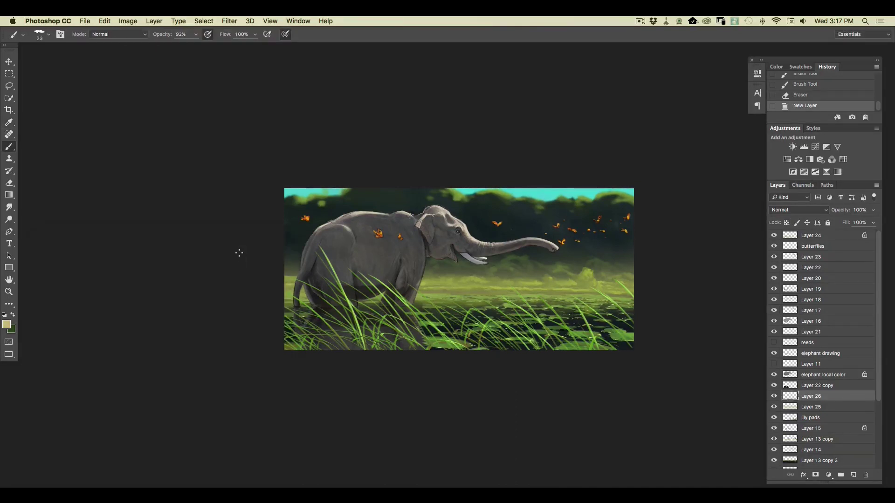
# Step: Lay a linear pale-yellow-to-transparent gradient on the new layer, running from the sky down to the lily pond
pyautogui.press('g')
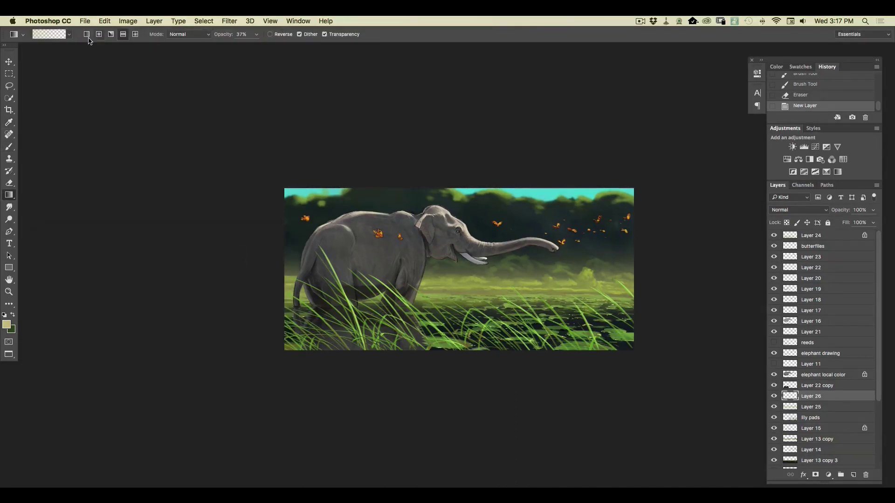
pyautogui.click(86, 35)
pyautogui.moveTo(469, 186); pyautogui.dragTo(468, 309)
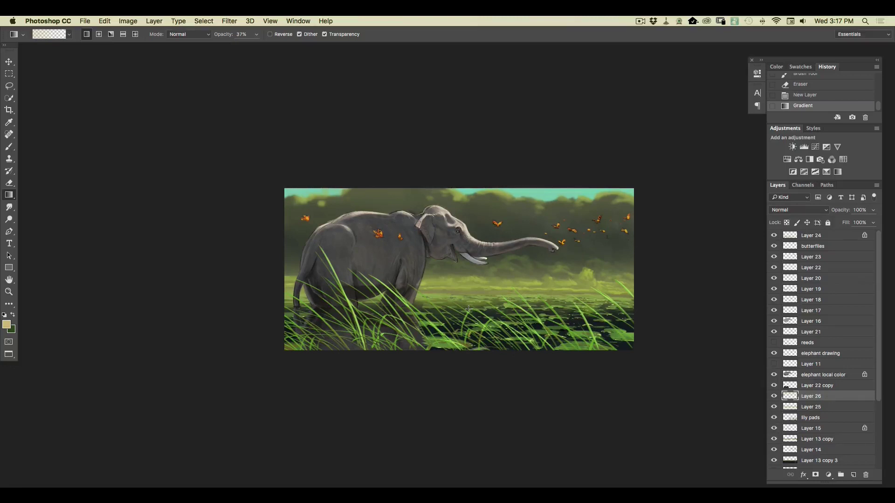
pyautogui.press('super+equal')
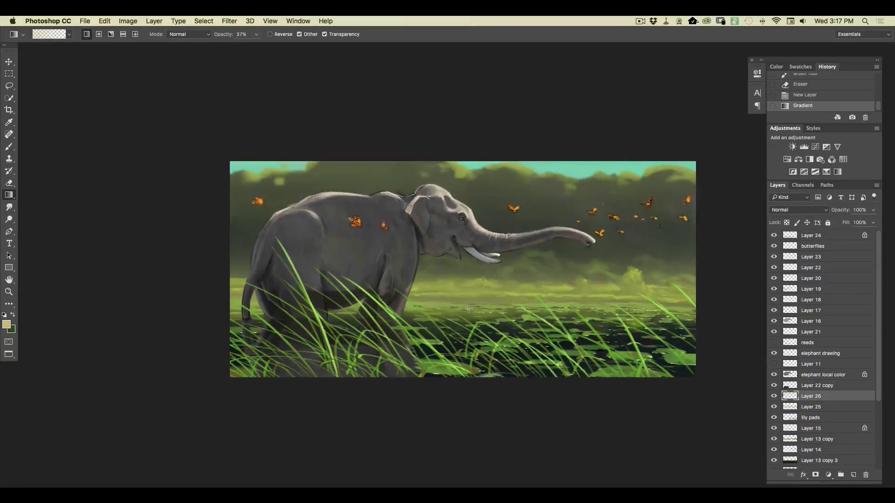
# Step: Identify Layer 16 by toggling its visibility and erase stray paint along the outline of the elephant's head and back
pyautogui.click(800, 322)
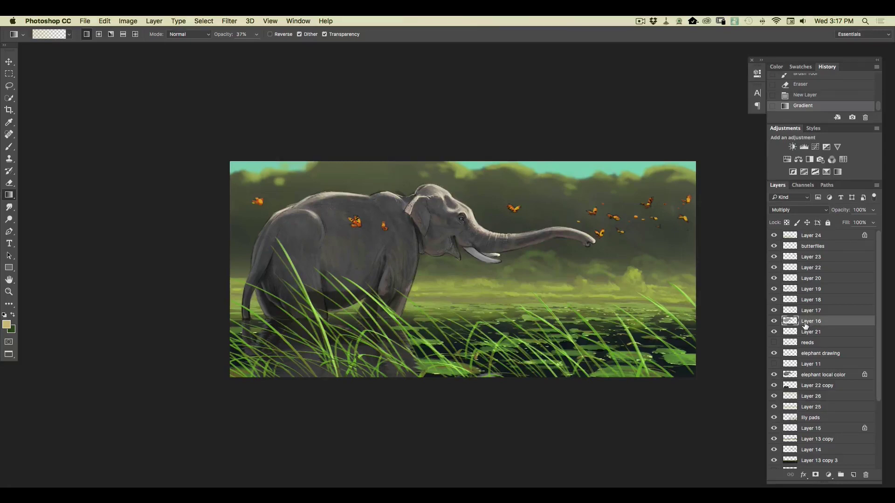
pyautogui.click(773, 321)
pyautogui.click(773, 323)
pyautogui.click(9, 147)
pyautogui.click(106, 230)
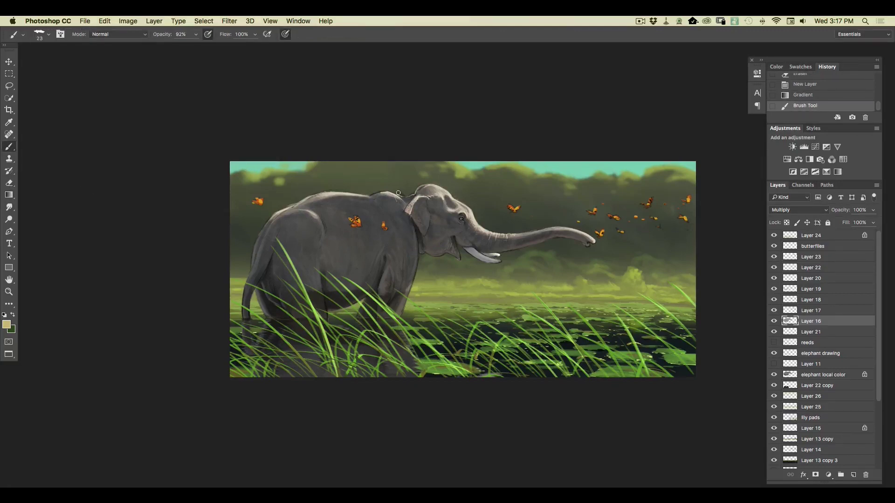
pyautogui.moveTo(414, 186); pyautogui.dragTo(421, 180)
pyautogui.moveTo(319, 188); pyautogui.dragTo(301, 198)
pyautogui.moveTo(294, 200); pyautogui.dragTo(277, 211)
pyautogui.moveTo(270, 216); pyautogui.dragTo(259, 229)
# Step: Lower the opacity of the gradient layer, Layer 26, to 61%
pyautogui.click(811, 396)
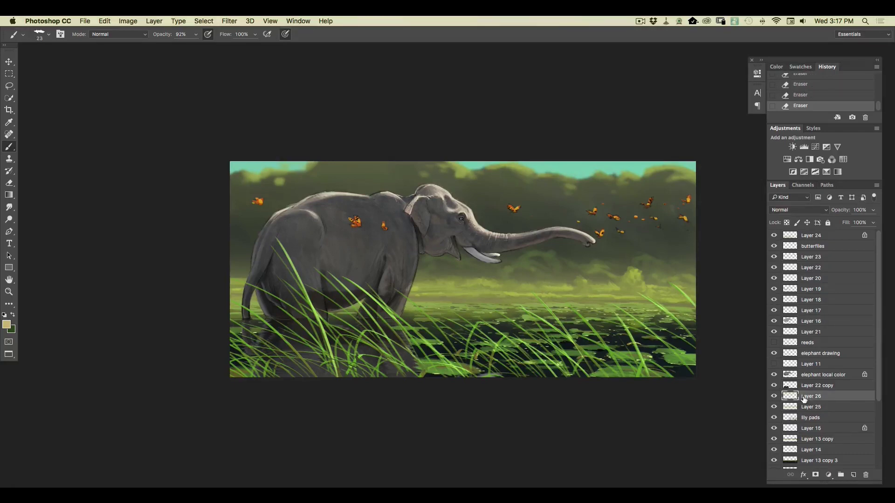
pyautogui.click(873, 210)
pyautogui.click(859, 223)
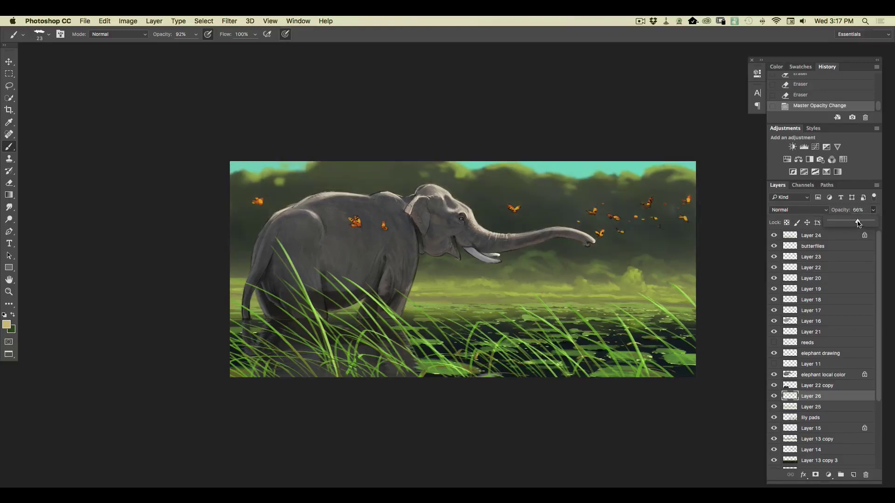
pyautogui.moveTo(859, 224); pyautogui.dragTo(857, 226)
pyautogui.press('super+minus')
pyautogui.press('super+equal')
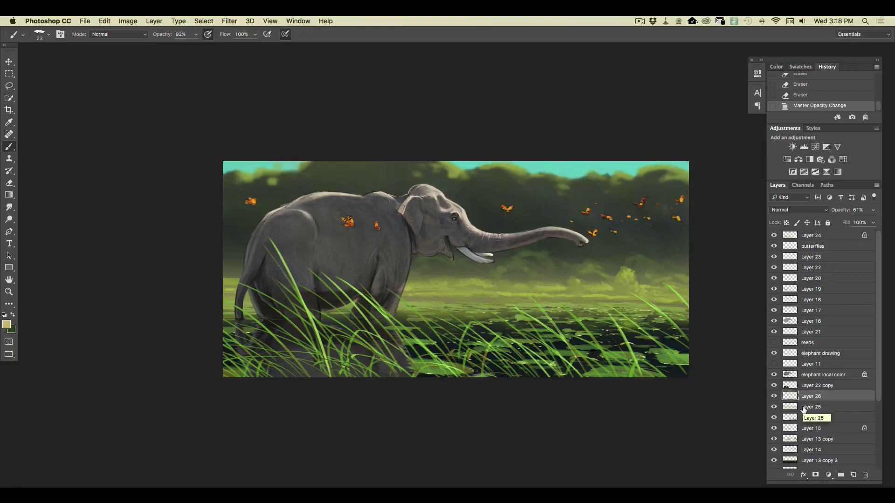
# Step: Set the foreground colour to grey #6e6e6d and paint along the front edge of the elephant's chest and foreleg
pyautogui.press('super+equal')
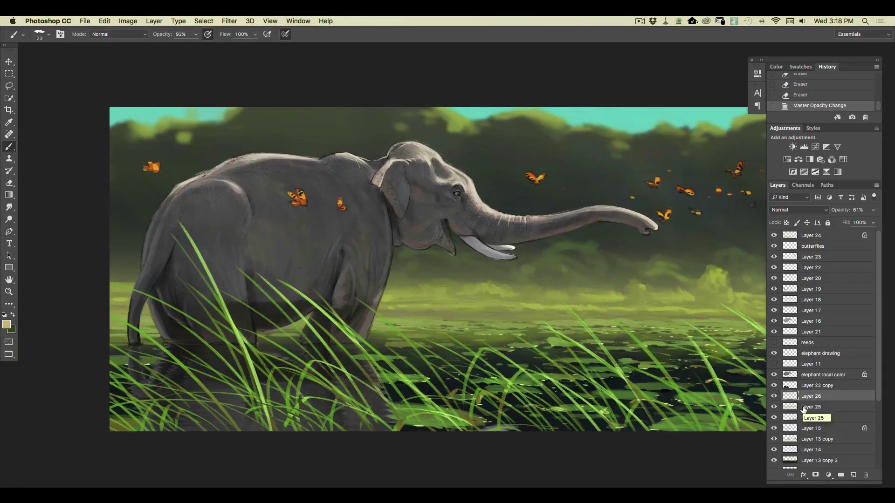
pyautogui.click(6, 324)
pyautogui.click(389, 254)
pyautogui.click(47, 319)
pyautogui.click(250, 248)
pyautogui.click(45, 38)
pyautogui.click(303, 61)
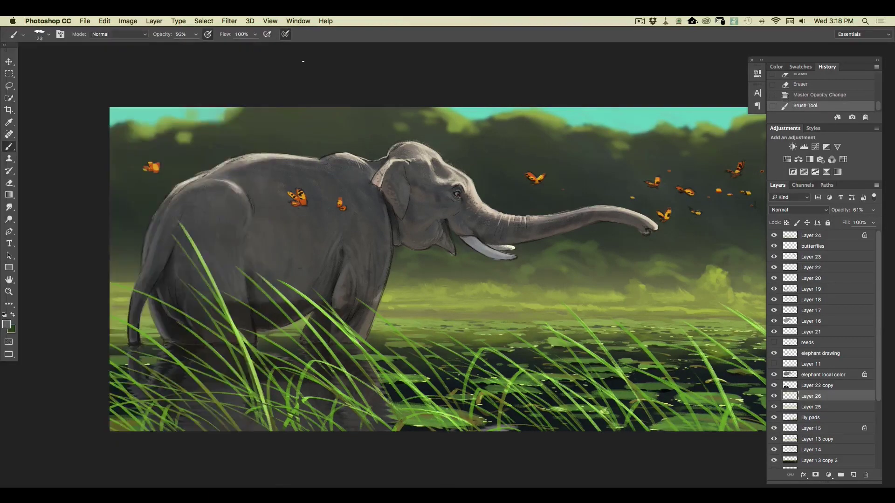
pyautogui.moveTo(391, 249); pyautogui.dragTo(387, 279)
# Step: Add a new layer above Layer 24, paint grey strokes on the elephant and review the whole picture
pyautogui.click(818, 235)
pyautogui.click(853, 475)
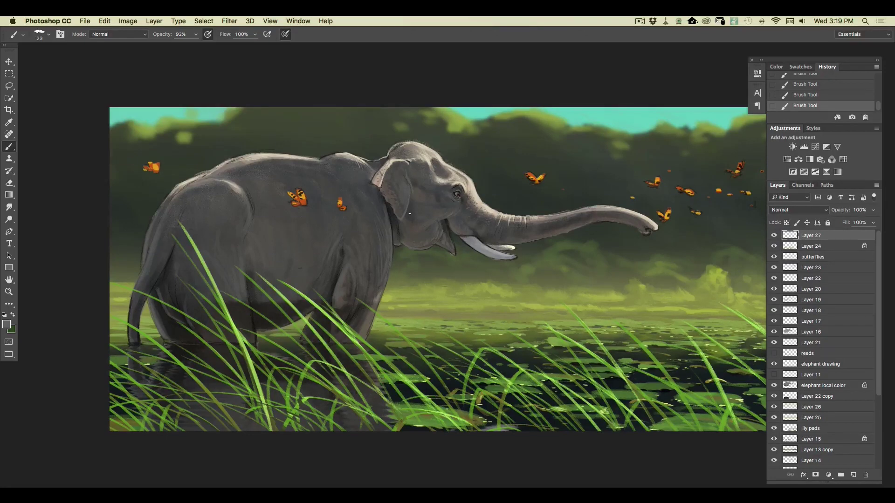
pyautogui.press('super+minus')
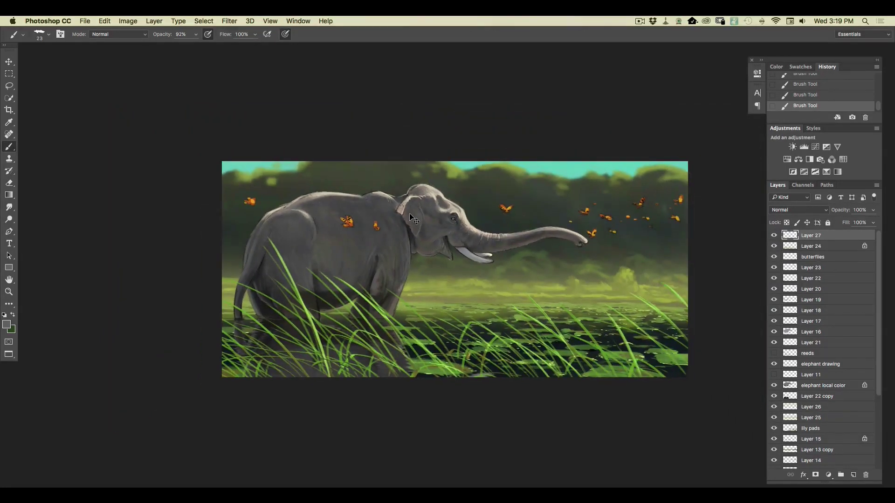
pyautogui.press('super+plus')
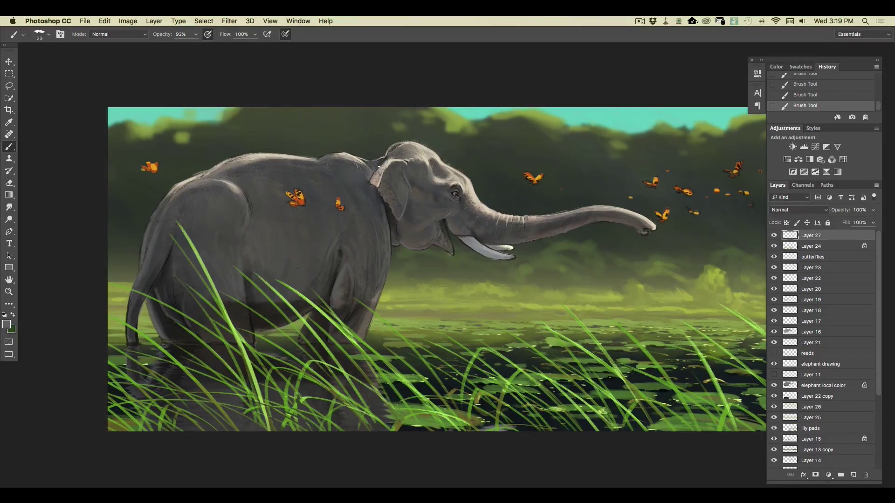
pyautogui.press('super+minus')
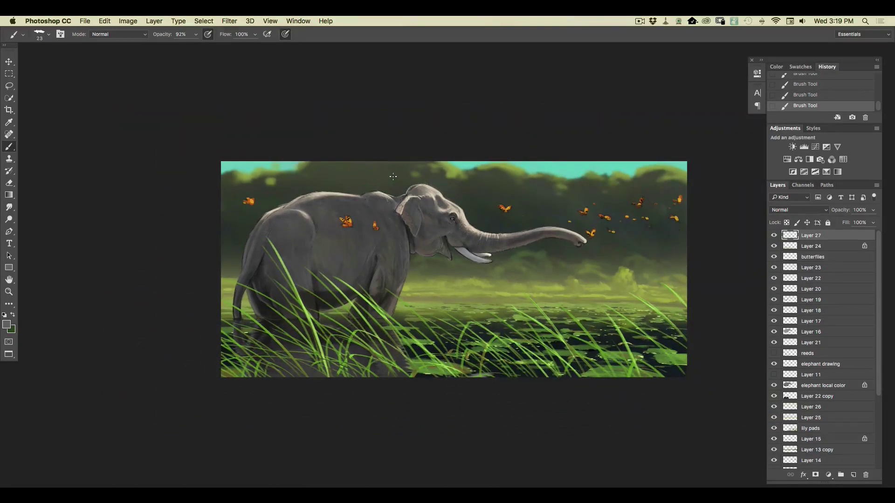
pyautogui.press('super+minus')
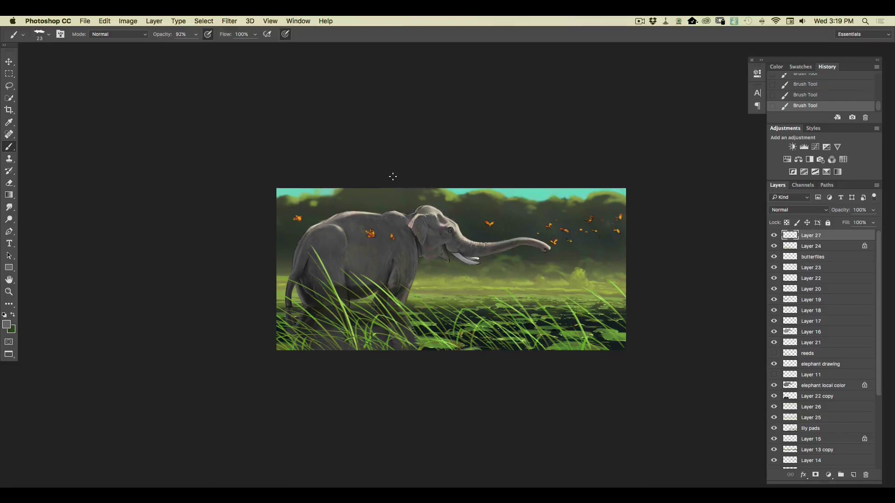
pyautogui.press('super+plus')
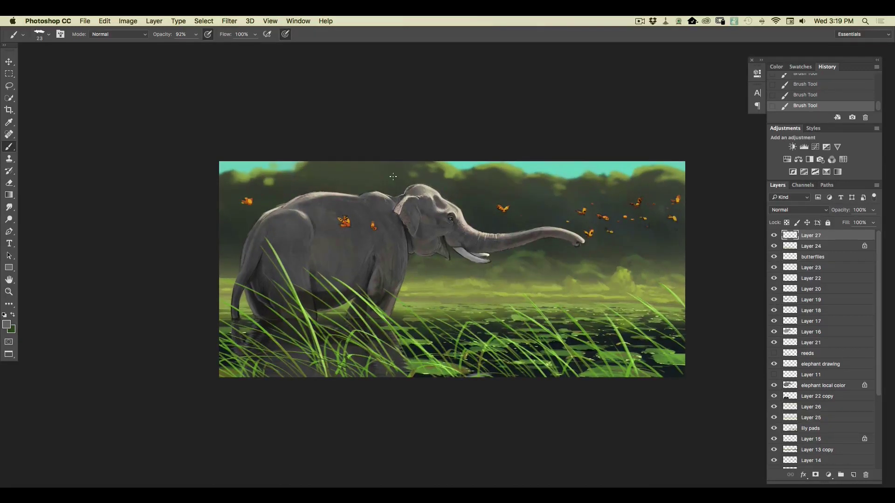
# Step: Select every layer from Layer 27 down to Layer 1 and duplicate them all
pyautogui.moveTo(878, 396); pyautogui.dragTo(875, 486)
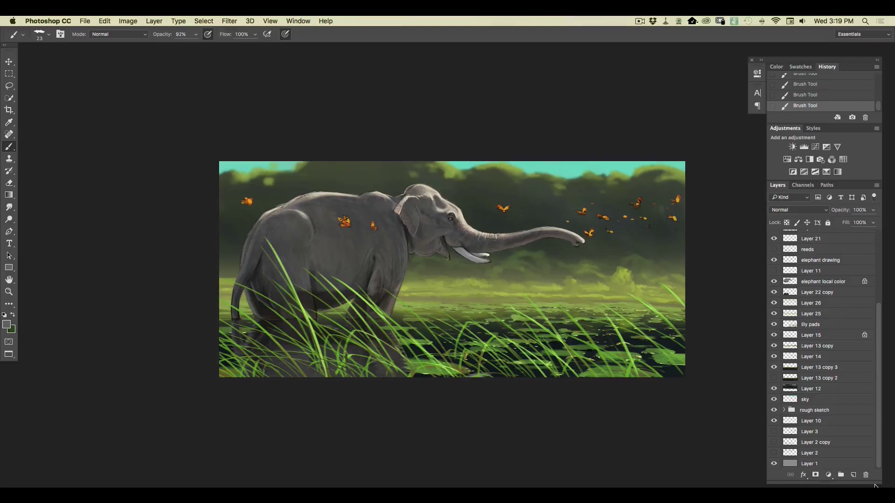
pyautogui.keyDown('shift'); pyautogui.click(829, 465); pyautogui.keyUp('shift')
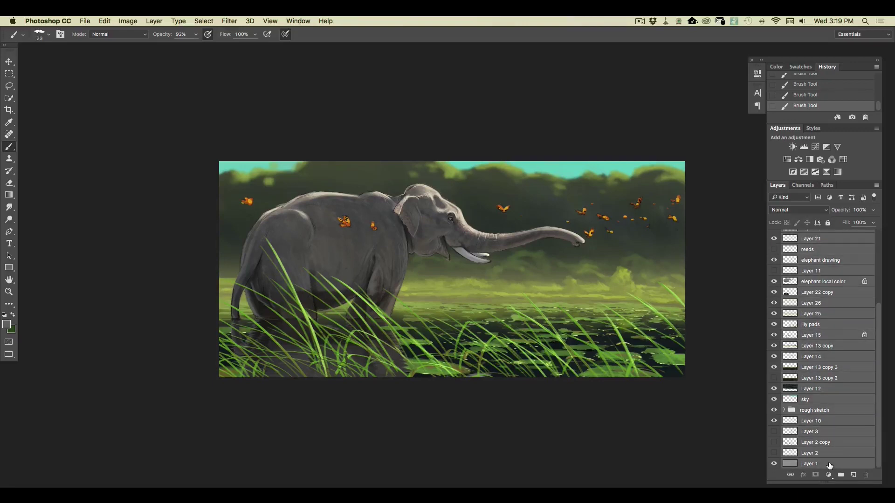
pyautogui.moveTo(852, 466); pyautogui.dragTo(853, 476)
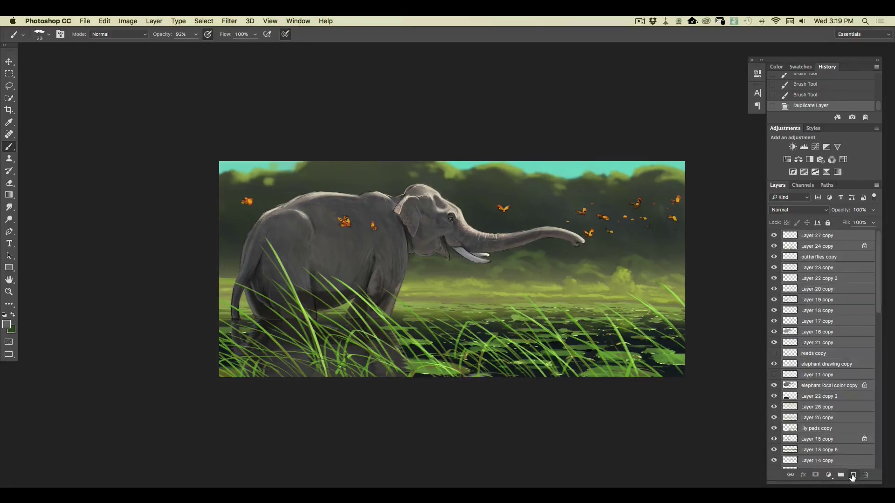
# Step: Merge the duplicated layers into a single layer, then duplicate that merged layer and hide the original
pyautogui.moveTo(877, 308); pyautogui.dragTo(875, 366)
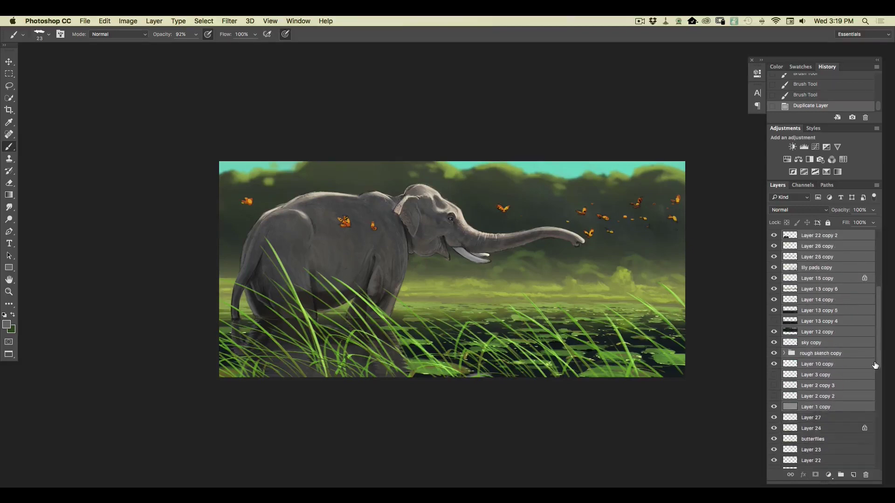
pyautogui.click(154, 21)
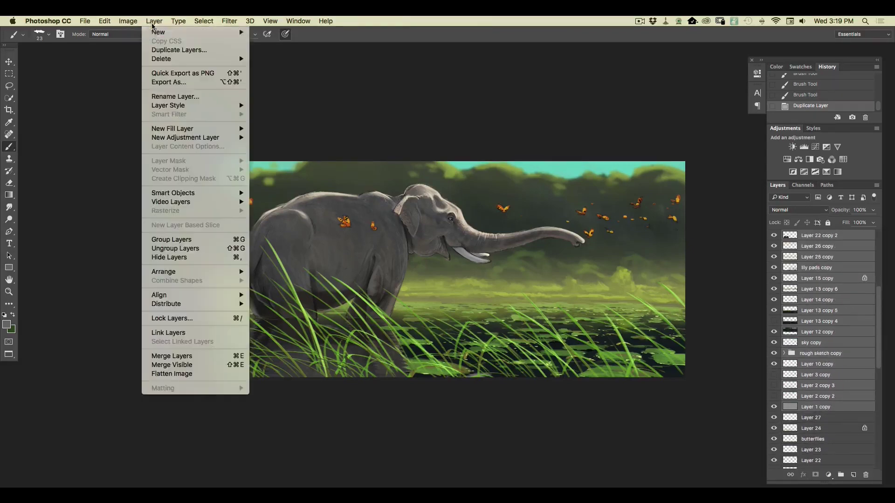
pyautogui.click(156, 356)
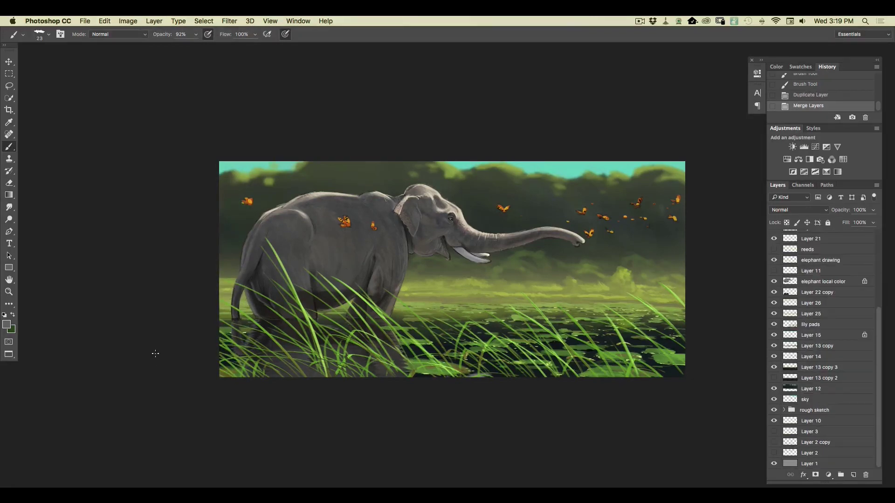
pyautogui.scroll(5, 878, 375)
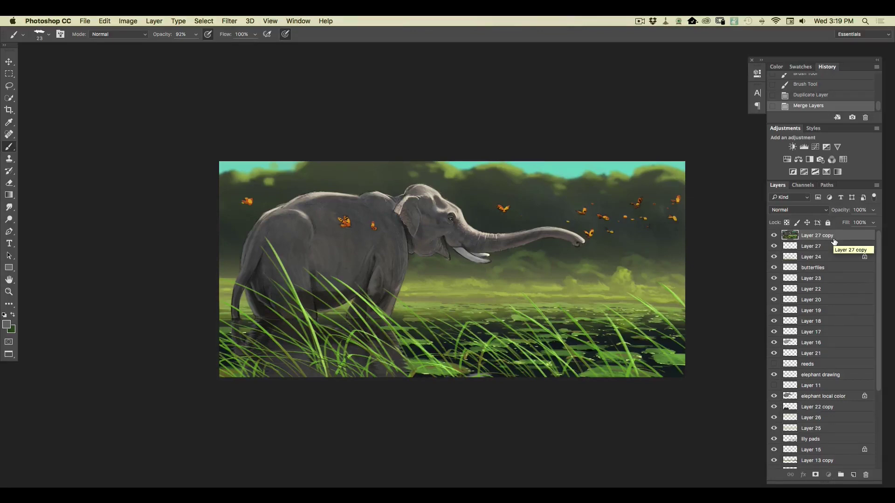
pyautogui.moveTo(834, 240); pyautogui.dragTo(853, 474)
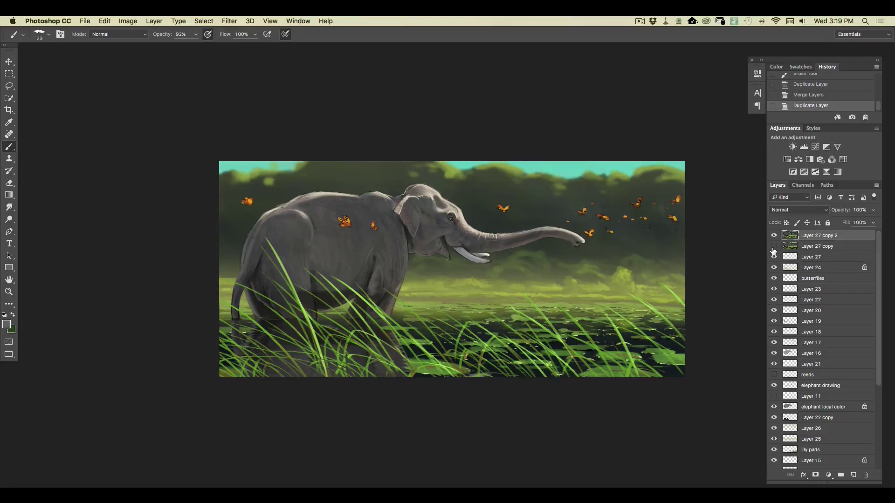
# Step: Set the foreground colour to pale yellow #faeeaa and return to the Brush tool
pyautogui.click(6, 325)
pyautogui.click(172, 357)
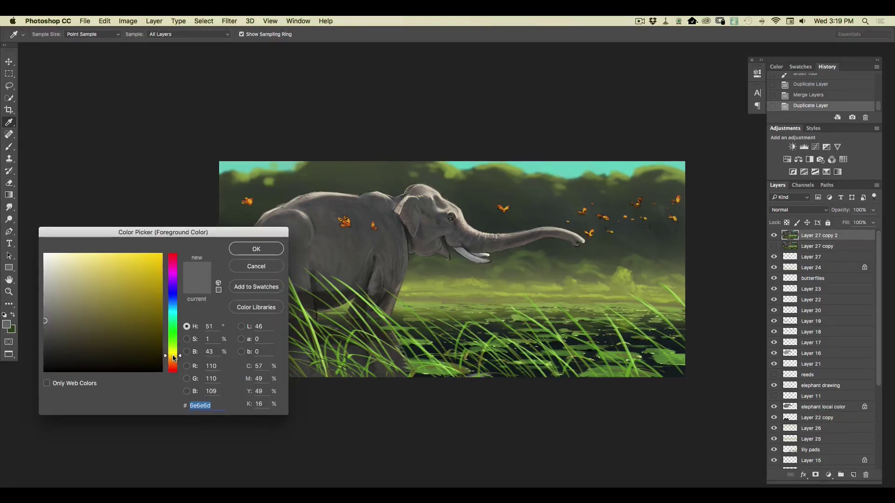
pyautogui.moveTo(83, 261); pyautogui.dragTo(80, 259)
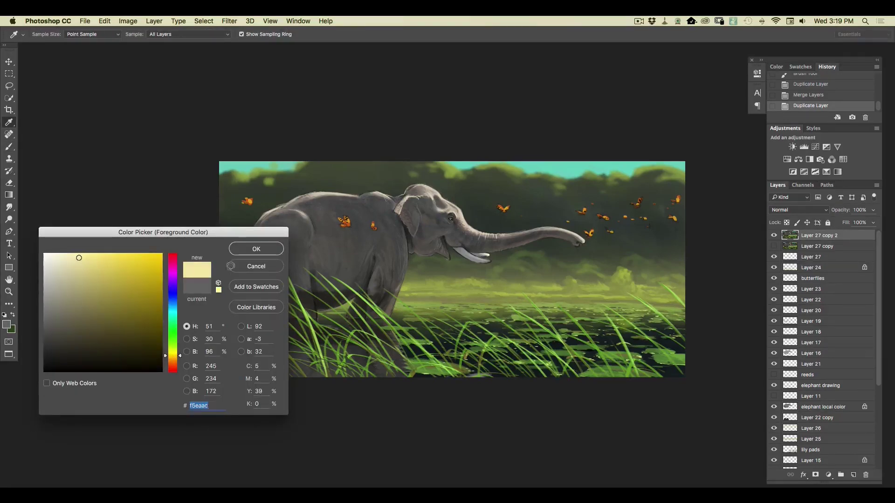
pyautogui.click(256, 249)
pyautogui.press('b')
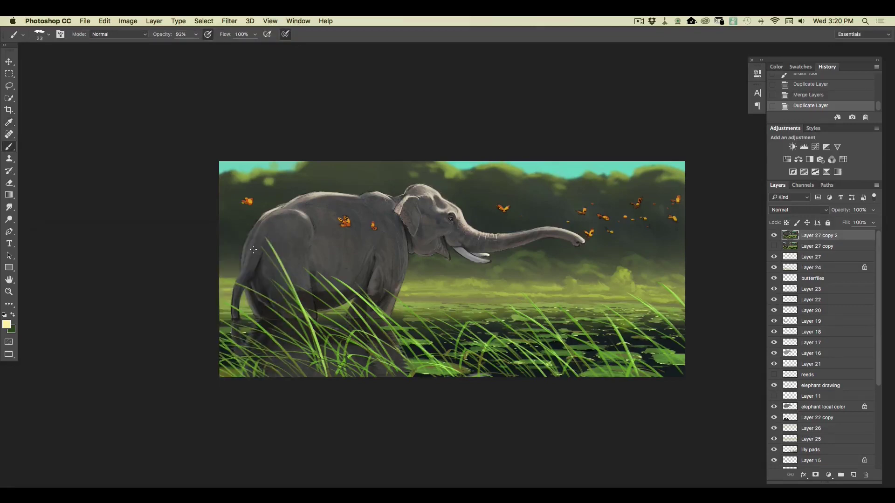
# Step: Set up a soft round brush at 159 px with 9% opacity and Color Dodge mode
pyautogui.click(48, 38)
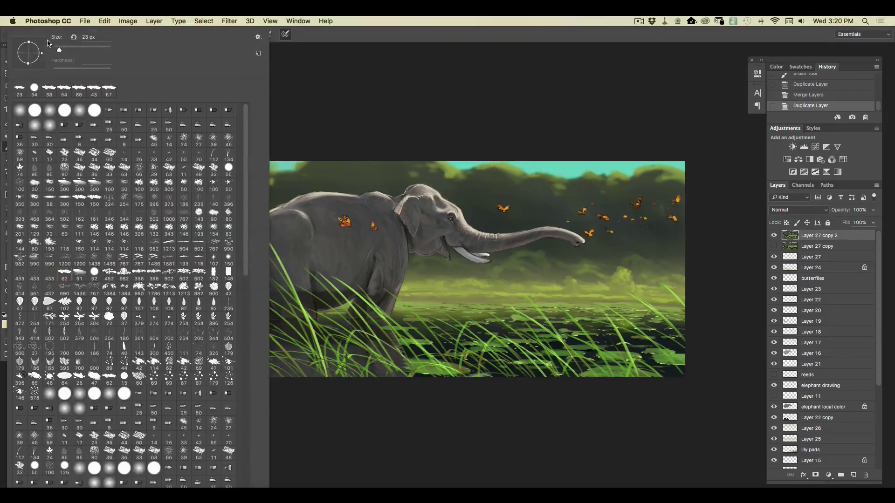
pyautogui.click(75, 50)
pyautogui.click(88, 50)
pyautogui.moveTo(88, 50)
pyautogui.mouseDown()
pyautogui.moveTo(110, 49)
pyautogui.moveTo(92, 50)
pyautogui.mouseUp()
pyautogui.moveTo(98, 54); pyautogui.dragTo(91, 51)
pyautogui.click(351, 115)
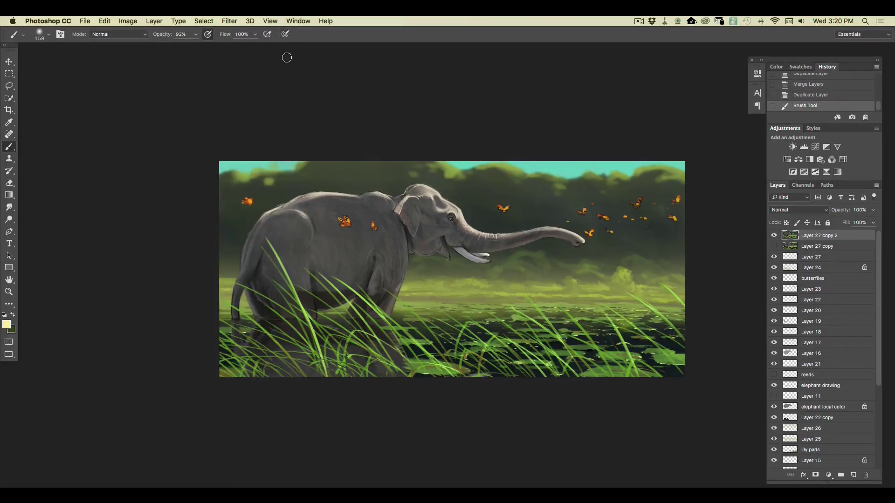
pyautogui.click(196, 34)
pyautogui.moveTo(195, 45); pyautogui.dragTo(160, 46)
pyautogui.click(105, 34)
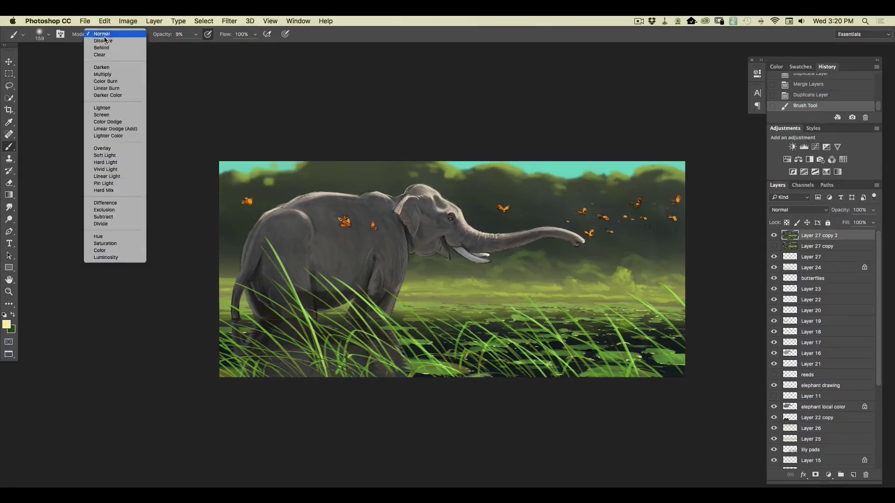
pyautogui.click(101, 112)
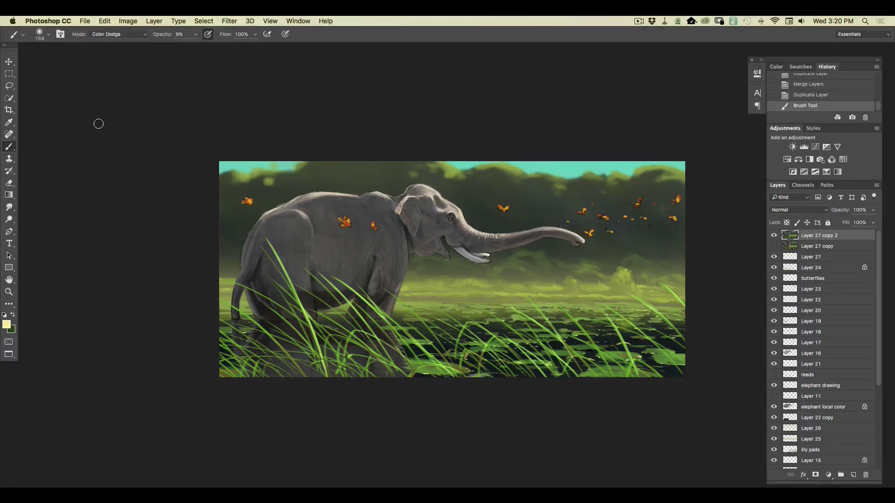
# Step: Raise the saturation of Layer 27 copy 2 by +20 using Hue/Saturation, then return to the Brush tool
pyautogui.press('super+equal')
pyautogui.press('super+equal')
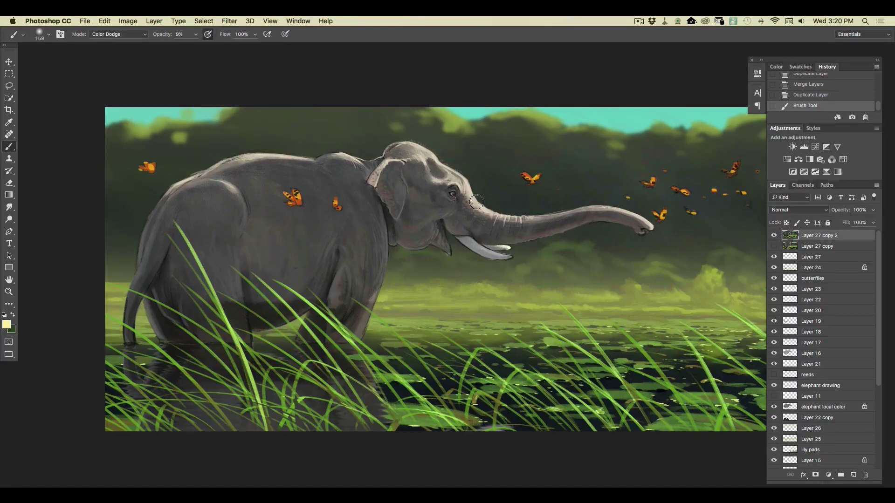
pyautogui.click(129, 21)
pyautogui.moveTo(140, 46)
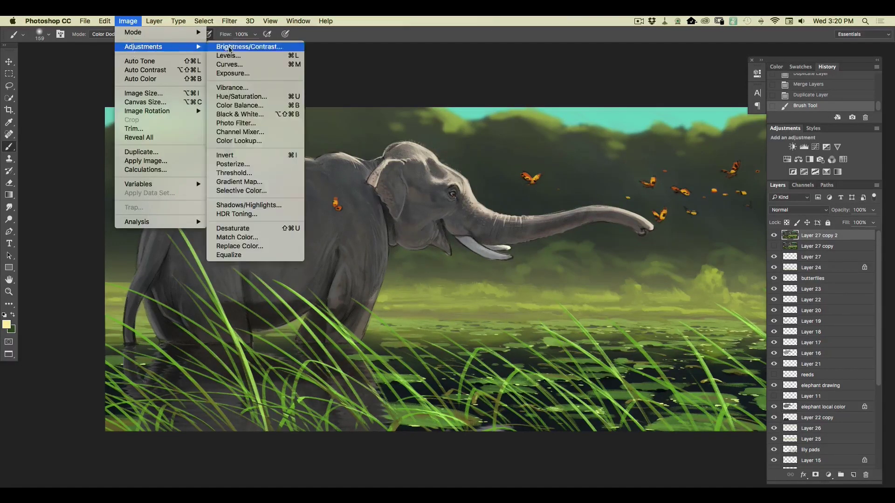
pyautogui.click(223, 98)
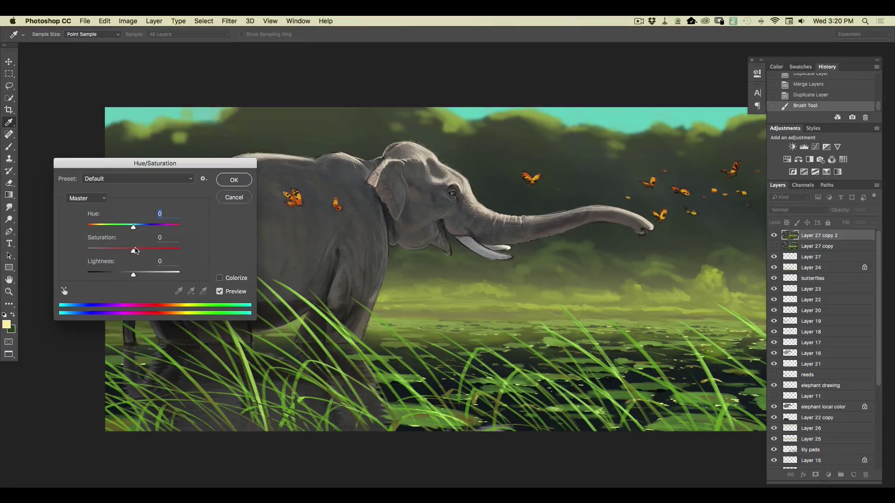
pyautogui.moveTo(132, 253); pyautogui.dragTo(143, 253)
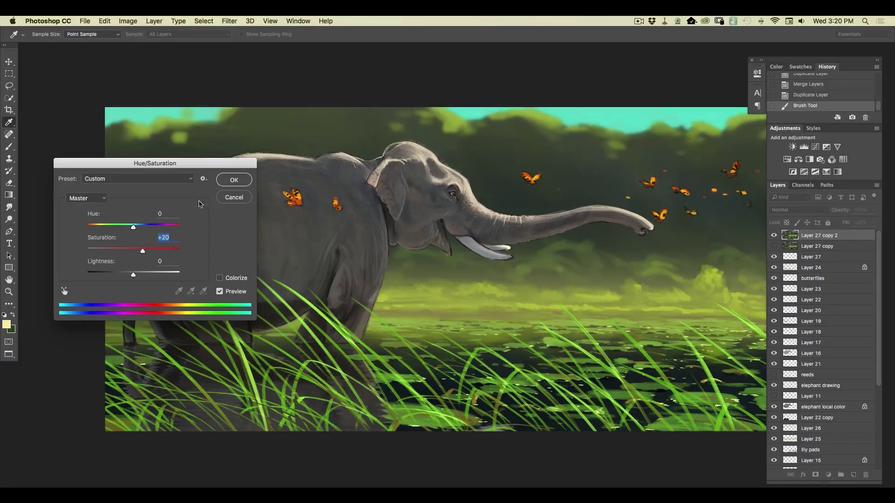
pyautogui.press('Return')
pyautogui.press('b')
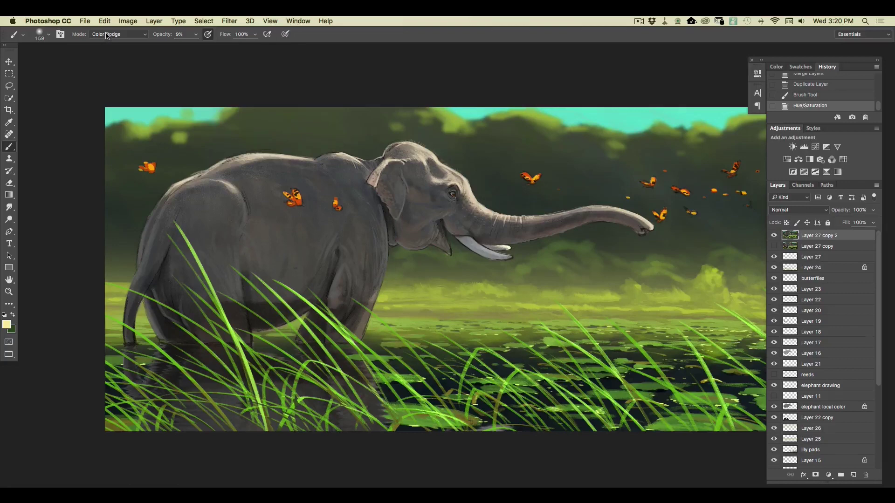
# Step: Paint a pale yellow Color Dodge glow along the elephant's forehead, trunk, tusk and back
pyautogui.moveTo(487, 208)
pyautogui.mouseDown()
pyautogui.moveTo(468, 175)
pyautogui.moveTo(443, 166)
pyautogui.moveTo(482, 206)
pyautogui.moveTo(534, 219)
pyautogui.mouseUp()
pyautogui.moveTo(427, 157)
pyautogui.mouseDown()
pyautogui.moveTo(414, 142)
pyautogui.moveTo(438, 158)
pyautogui.moveTo(406, 148)
pyautogui.moveTo(464, 178)
pyautogui.moveTo(425, 159)
pyautogui.moveTo(437, 173)
pyautogui.moveTo(415, 152)
pyautogui.moveTo(424, 163)
pyautogui.moveTo(394, 163)
pyautogui.moveTo(442, 182)
pyautogui.mouseUp()
pyautogui.moveTo(383, 143)
pyautogui.mouseDown()
pyautogui.moveTo(350, 163)
pyautogui.moveTo(336, 155)
pyautogui.moveTo(370, 162)
pyautogui.mouseUp()
pyautogui.moveTo(471, 193)
pyautogui.mouseDown()
pyautogui.moveTo(496, 217)
pyautogui.moveTo(514, 220)
pyautogui.moveTo(490, 211)
pyautogui.moveTo(567, 213)
pyautogui.moveTo(547, 212)
pyautogui.moveTo(571, 213)
pyautogui.mouseUp()
pyautogui.moveTo(636, 215)
pyautogui.mouseDown()
pyautogui.moveTo(650, 226)
pyautogui.moveTo(612, 210)
pyautogui.moveTo(632, 216)
pyautogui.mouseUp()
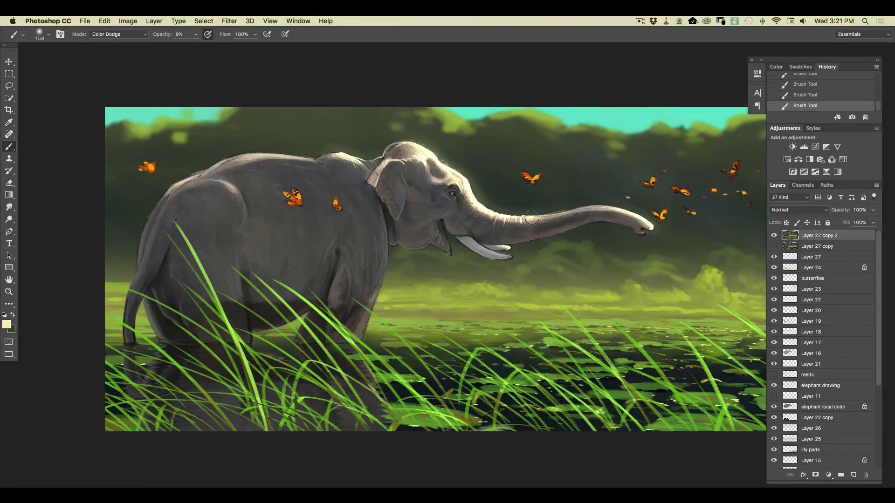
pyautogui.moveTo(507, 249); pyautogui.dragTo(501, 247)
pyautogui.moveTo(357, 160)
pyautogui.mouseDown()
pyautogui.moveTo(252, 153)
pyautogui.moveTo(293, 157)
pyautogui.moveTo(238, 158)
pyautogui.moveTo(248, 157)
pyautogui.moveTo(241, 160)
pyautogui.moveTo(258, 158)
pyautogui.moveTo(201, 178)
pyautogui.moveTo(324, 162)
pyautogui.moveTo(251, 158)
pyautogui.moveTo(260, 161)
pyautogui.moveTo(183, 176)
pyautogui.moveTo(178, 183)
pyautogui.moveTo(193, 179)
pyautogui.moveTo(156, 209)
pyautogui.moveTo(202, 174)
pyautogui.moveTo(161, 207)
pyautogui.moveTo(239, 193)
pyautogui.moveTo(191, 179)
pyautogui.moveTo(243, 192)
pyautogui.moveTo(159, 211)
pyautogui.mouseUp()
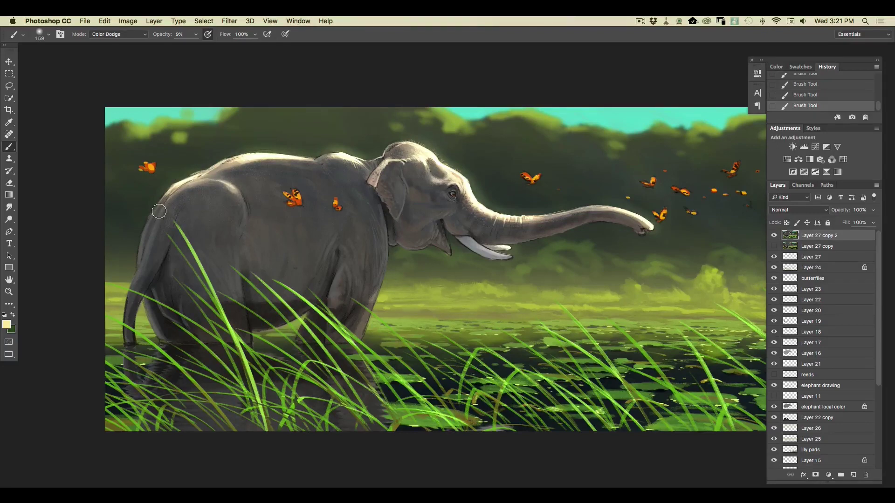
pyautogui.moveTo(503, 212)
pyautogui.mouseDown()
pyautogui.moveTo(582, 209)
pyautogui.moveTo(646, 223)
pyautogui.moveTo(639, 212)
pyautogui.moveTo(660, 231)
pyautogui.moveTo(662, 211)
pyautogui.moveTo(653, 228)
pyautogui.mouseUp()
# Step: Reduce the brush to 130 px and brighten the butterflies flying in front of the elephant and around its trunk tip
pyautogui.rightClick(62, 50)
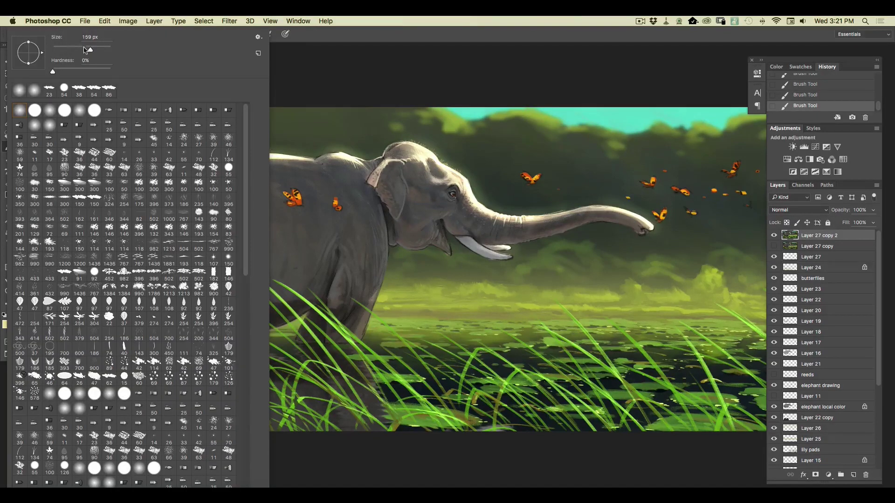
pyautogui.moveTo(91, 50); pyautogui.dragTo(87, 50)
pyautogui.click(367, 74)
pyautogui.moveTo(536, 179); pyautogui.dragTo(515, 172)
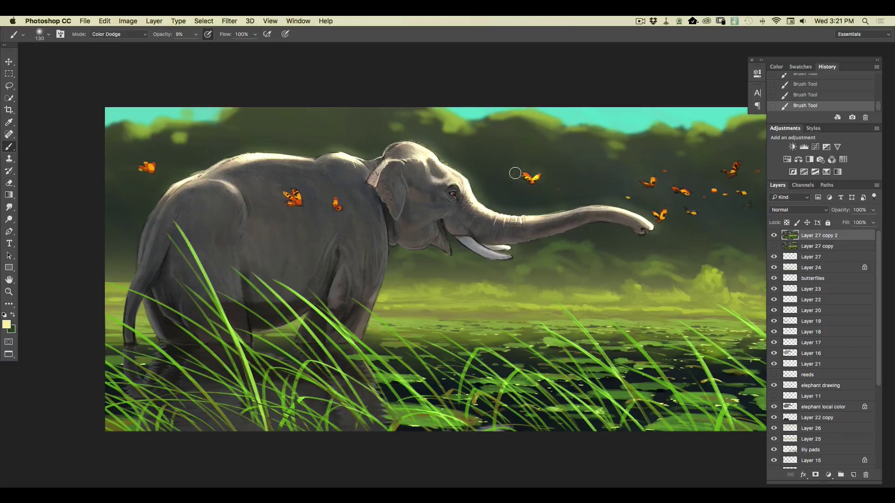
pyautogui.moveTo(652, 174)
pyautogui.mouseDown()
pyautogui.moveTo(652, 186)
pyautogui.moveTo(640, 177)
pyautogui.mouseUp()
pyautogui.moveTo(660, 208)
pyautogui.mouseDown()
pyautogui.moveTo(679, 204)
pyautogui.moveTo(694, 212)
pyautogui.moveTo(677, 186)
pyautogui.mouseUp()
pyautogui.moveTo(736, 161); pyautogui.dragTo(726, 170)
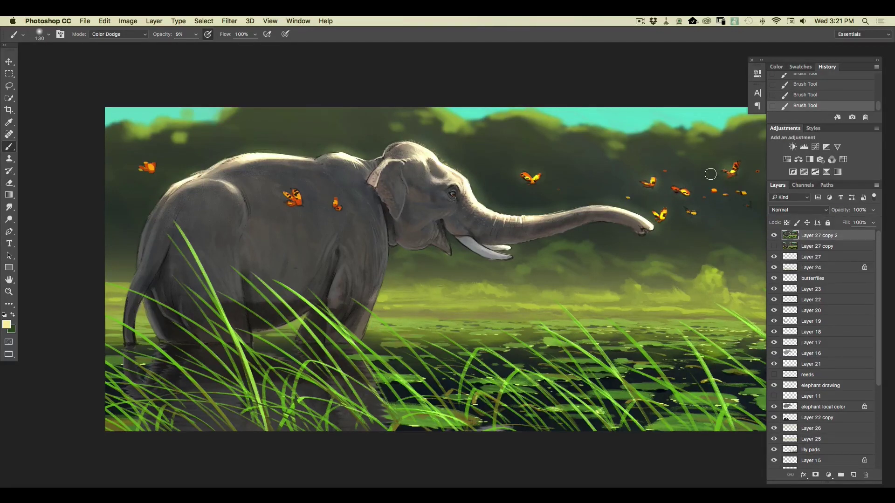
# Step: Brighten the butterflies on the elephant's side and behind its back, and review the whole picture
pyautogui.hscroll(10, 249, 368)
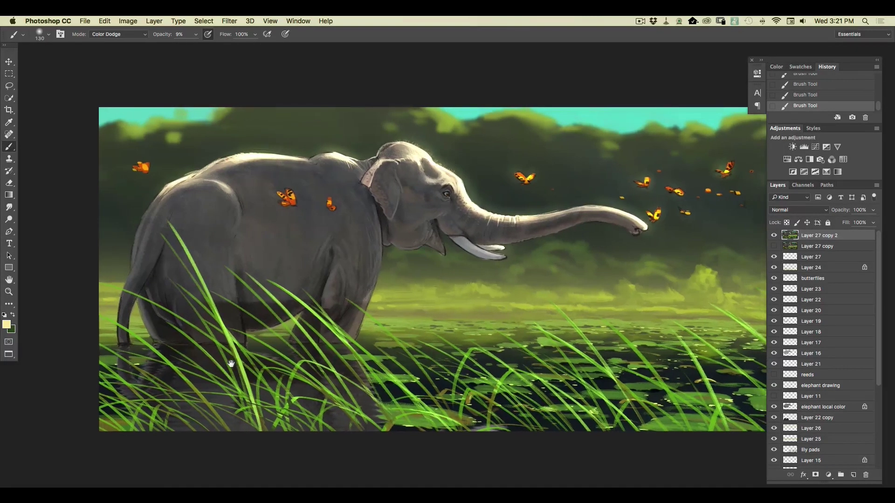
pyautogui.scroll(-2, 249, 368)
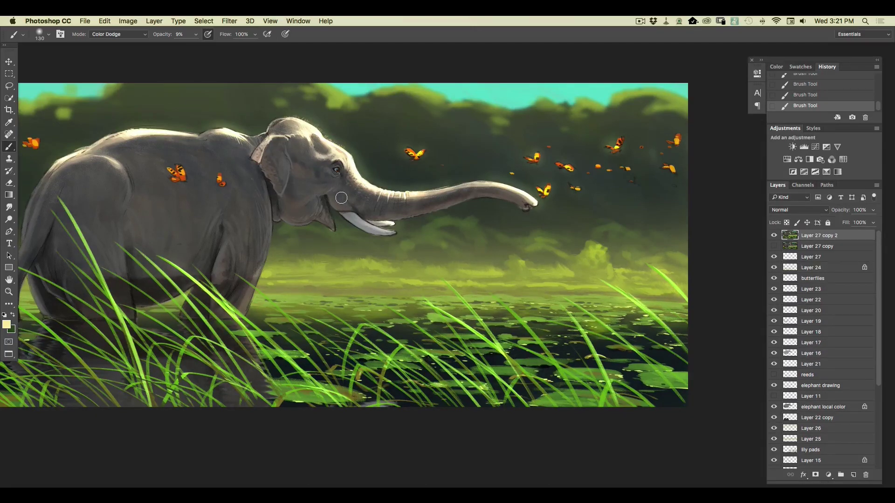
pyautogui.moveTo(177, 169); pyautogui.dragTo(213, 181)
pyautogui.moveTo(35, 144); pyautogui.dragTo(25, 140)
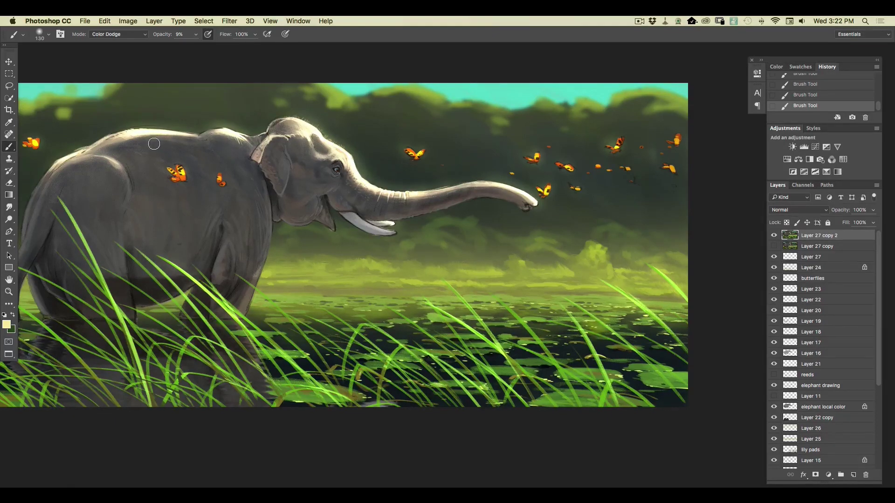
pyautogui.press('super+minus')
pyautogui.press('super+minus')
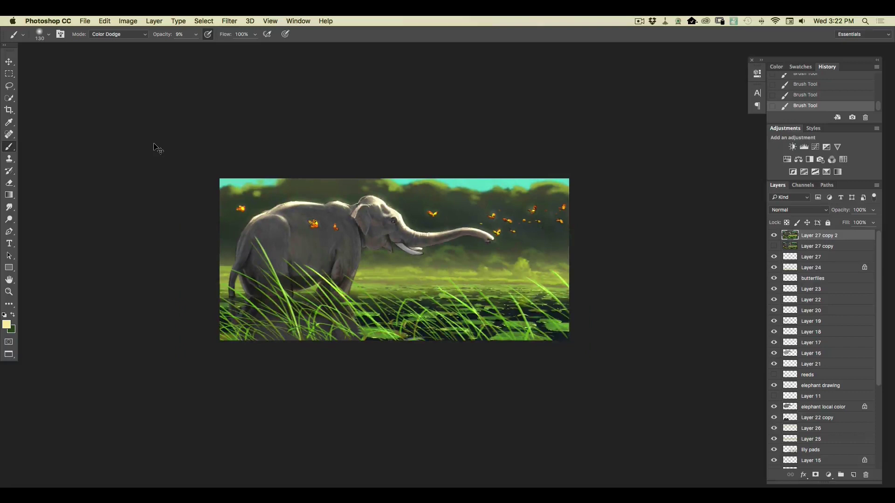
pyautogui.press('super+plus')
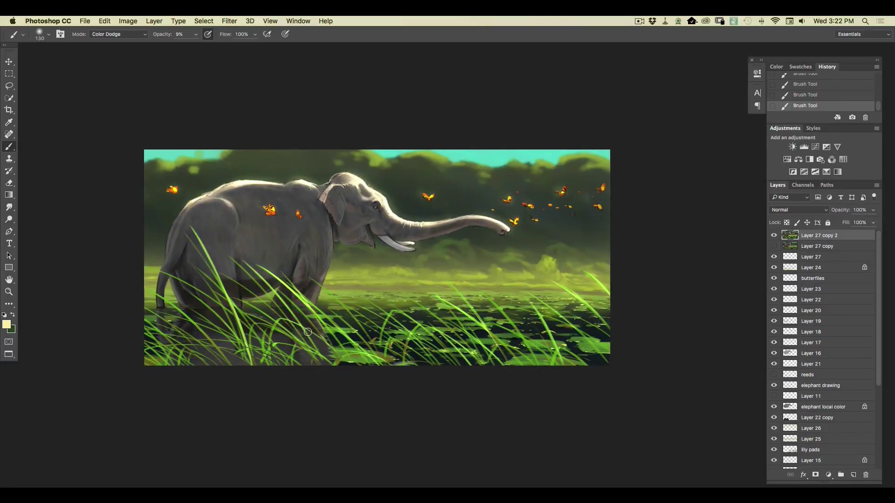
# Step: Add a new layer above Layer 27 copy 2 and set the foreground colour to a golden yellow with hue 47
pyautogui.click(853, 475)
pyautogui.click(6, 324)
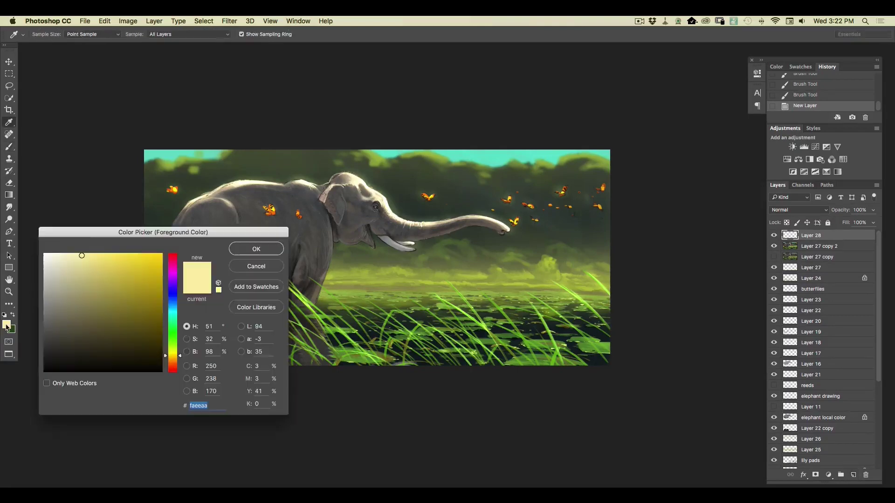
pyautogui.moveTo(172, 360); pyautogui.dragTo(172, 361)
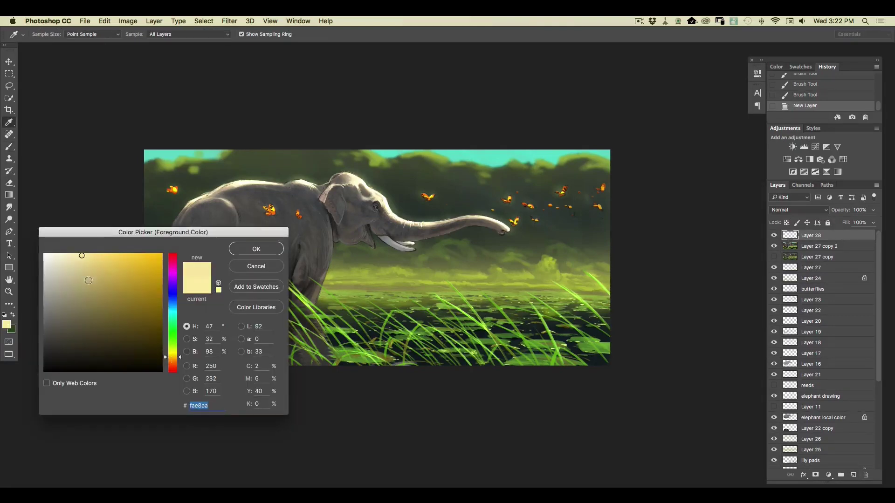
pyautogui.click(80, 272)
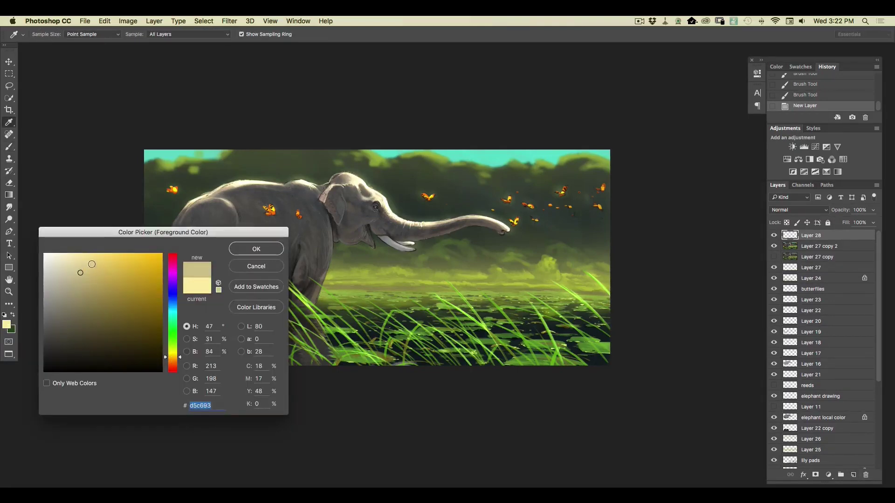
pyautogui.click(256, 249)
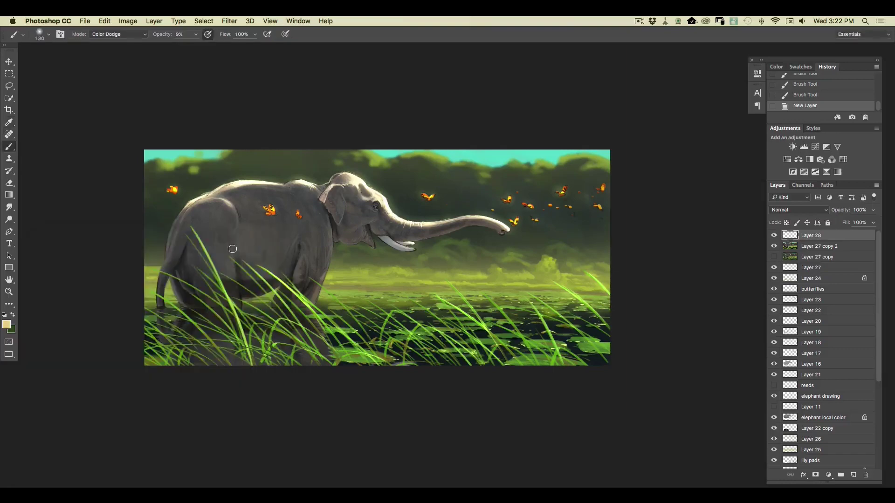
# Step: Set up the hard round scatter brush at 19 px with pressure-controlled size, Normal mode and 85% opacity
pyautogui.click(47, 36)
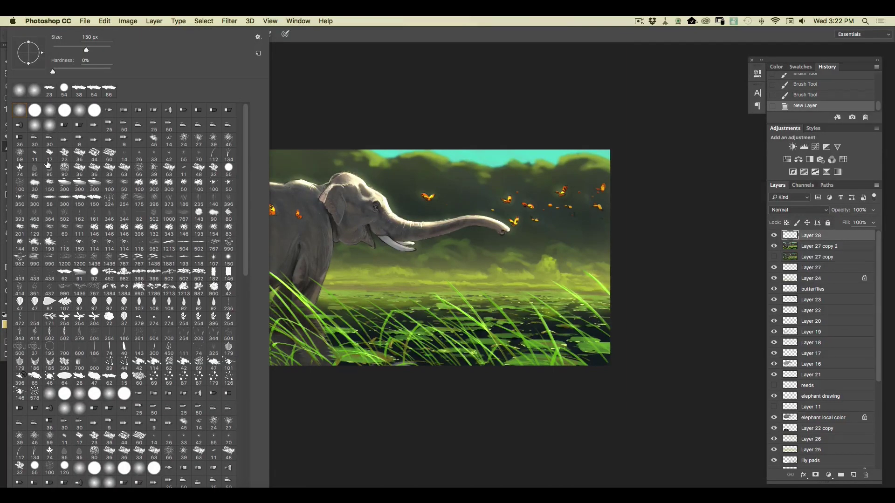
pyautogui.click(95, 271)
pyautogui.click(58, 49)
pyautogui.click(286, 56)
pyautogui.click(286, 35)
pyautogui.click(114, 36)
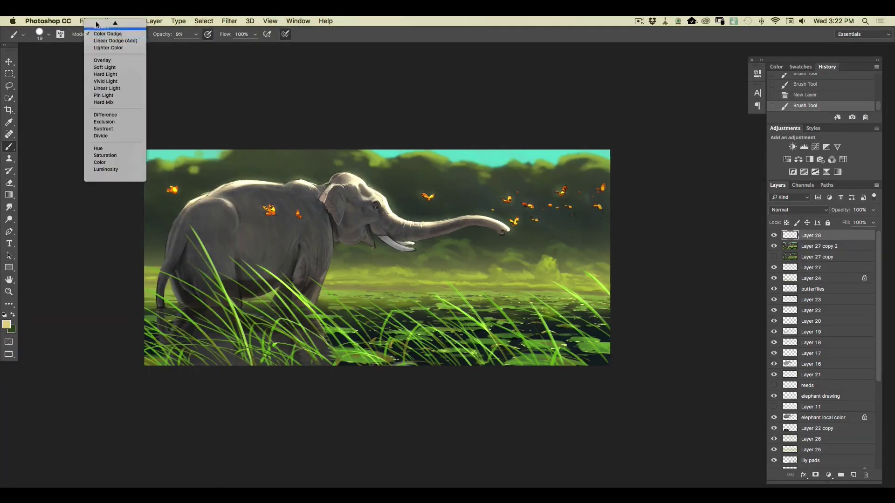
pyautogui.click(97, 28)
pyautogui.click(191, 36)
pyautogui.moveTo(191, 37); pyautogui.dragTo(228, 49)
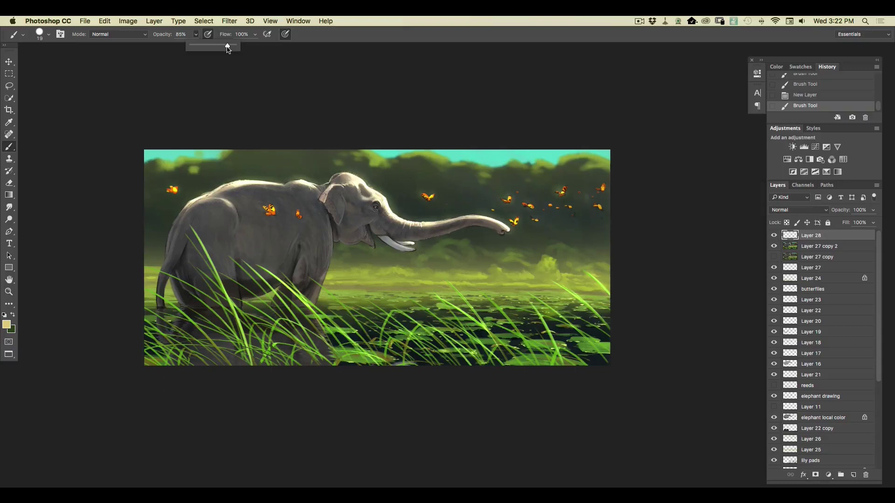
# Step: Dab golden floating specks around the elephant's jaw, chest and trunk, reducing the brush size to 12 px
pyautogui.press('super+equal')
pyautogui.click(349, 242)
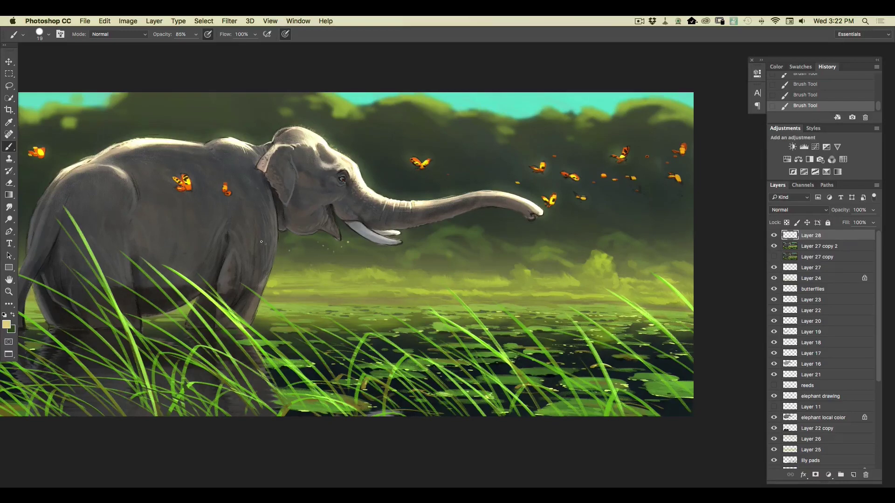
pyautogui.click(46, 36)
pyautogui.moveTo(58, 50); pyautogui.dragTo(56, 49)
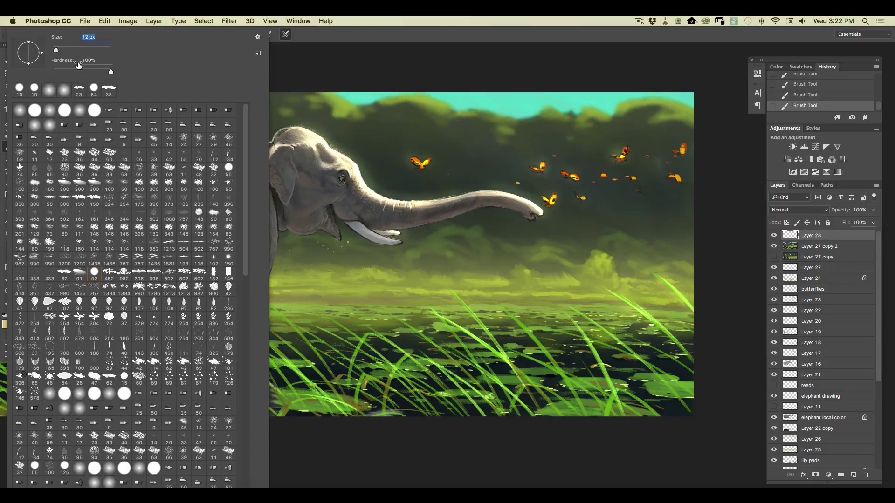
pyautogui.click(377, 260)
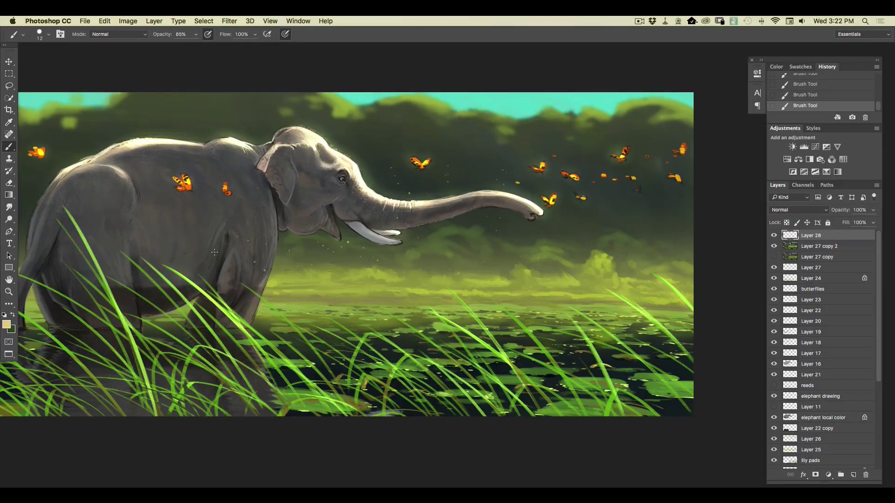
# Step: Switch to the 118 px spatter brush preset, enlarge it to 191 px and scatter fine golden specks over the reeds and water
pyautogui.click(47, 37)
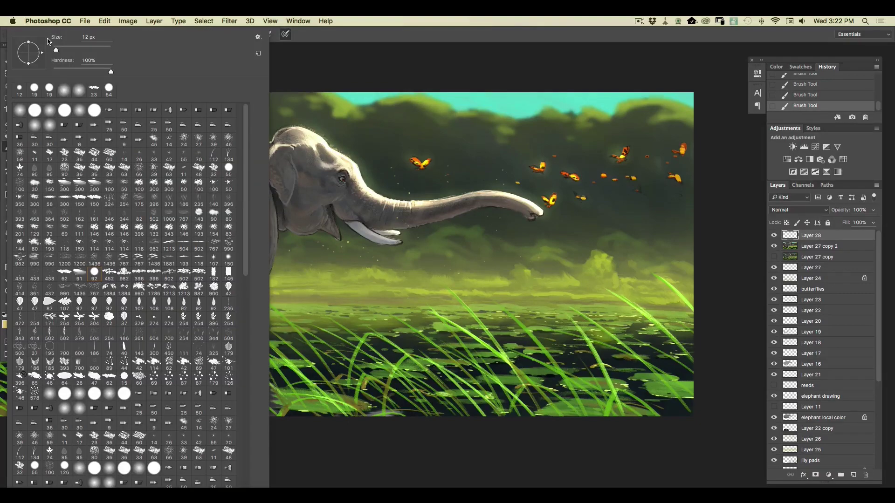
pyautogui.doubleClick(156, 220)
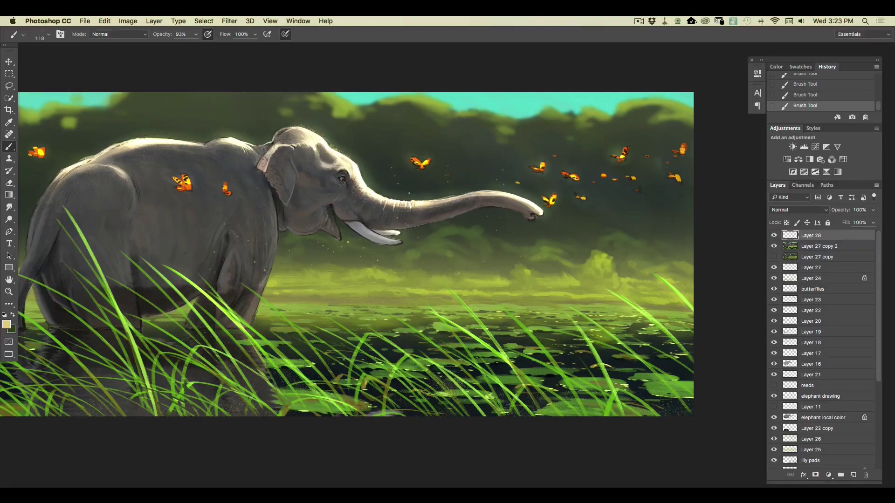
pyautogui.click(48, 35)
pyautogui.moveTo(93, 49); pyautogui.dragTo(92, 50)
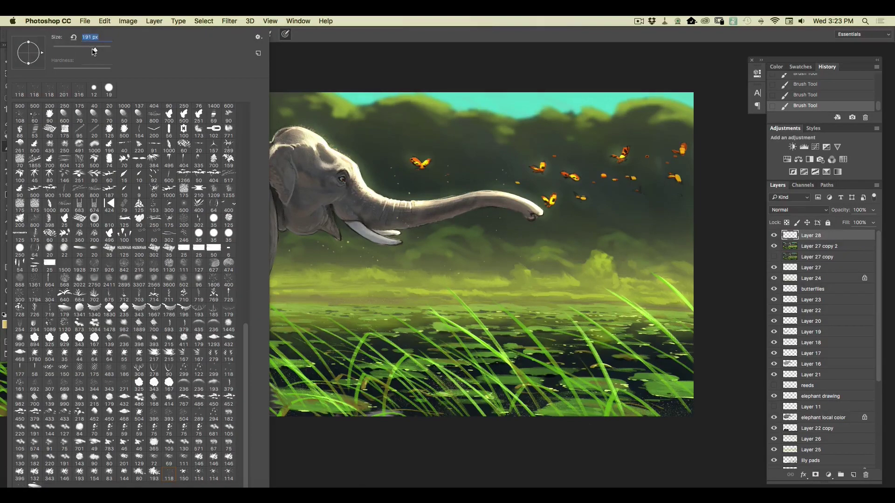
pyautogui.press('Return')
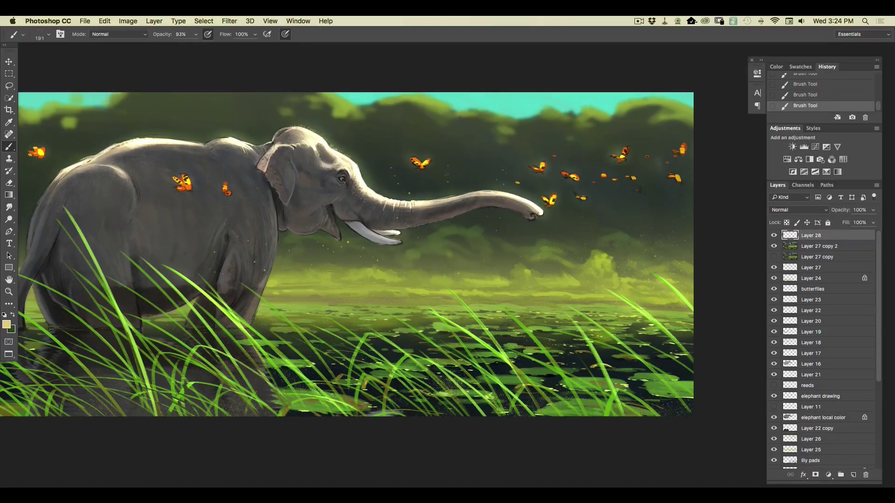
# Step: Enlarge the spatter brush to 412 px and scatter golden specks over the elephant's belly and front legs
pyautogui.rightClick(72, 47)
pyautogui.moveTo(99, 51); pyautogui.dragTo(103, 53)
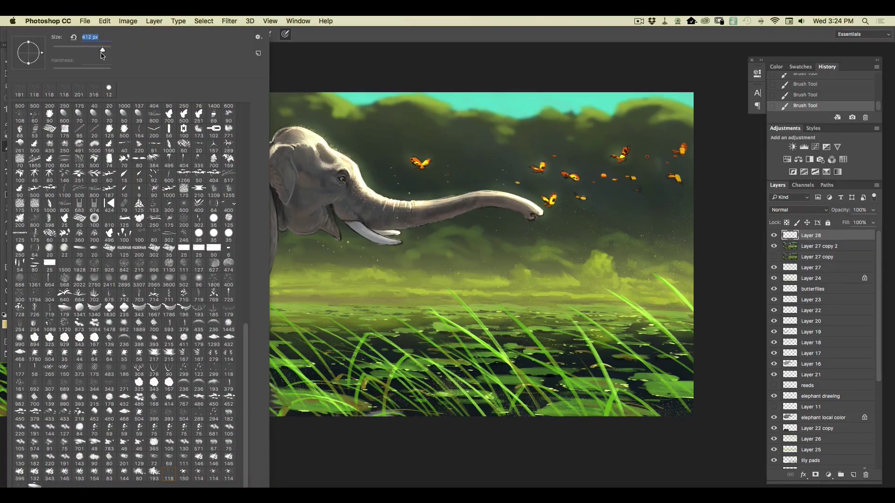
pyautogui.press('Return')
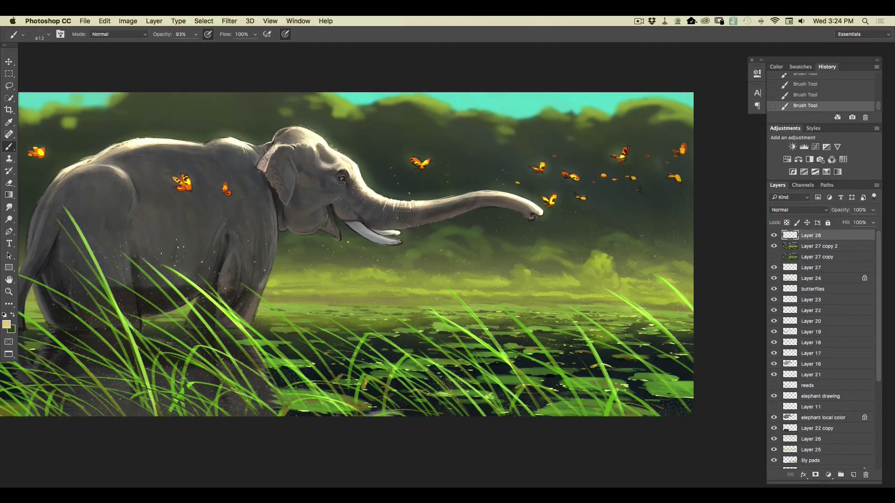
# Step: Reduce the spatter brush to 316 px and scatter golden specks around the elephant's legs, the reeds and the air above its back
pyautogui.moveTo(192, 430); pyautogui.dragTo(404, 441)
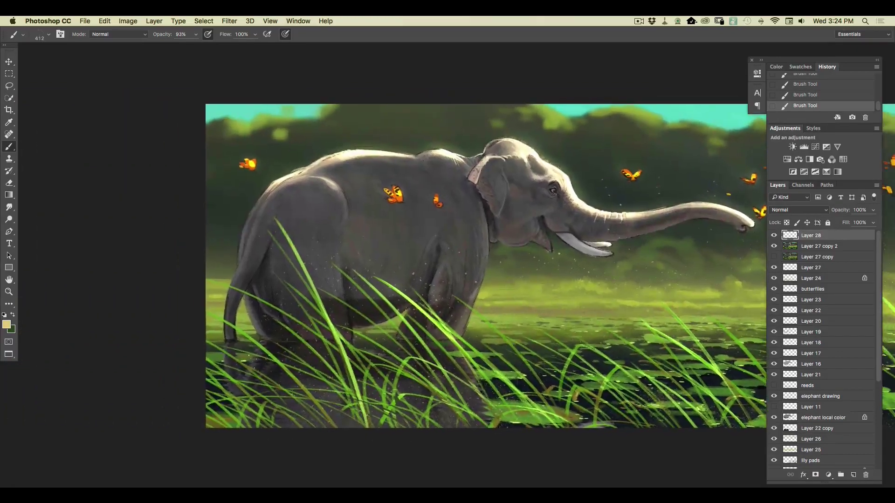
pyautogui.click(48, 36)
pyautogui.moveTo(102, 50); pyautogui.dragTo(99, 50)
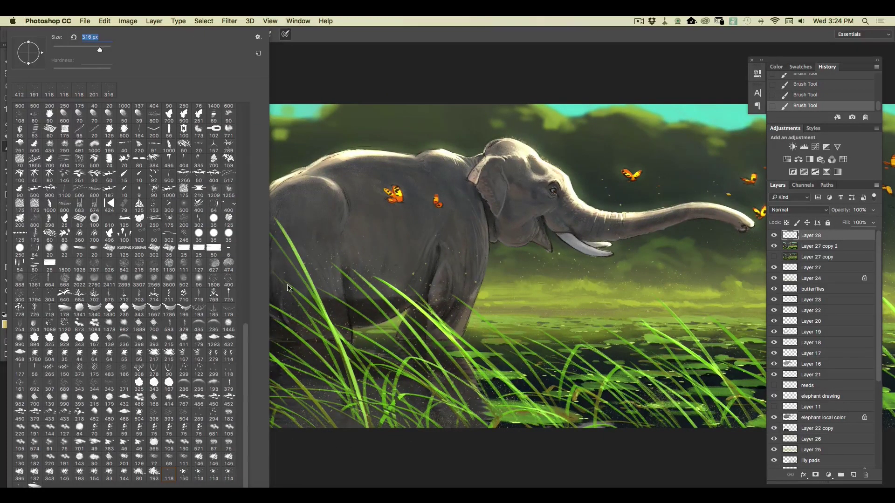
pyautogui.press('Return')
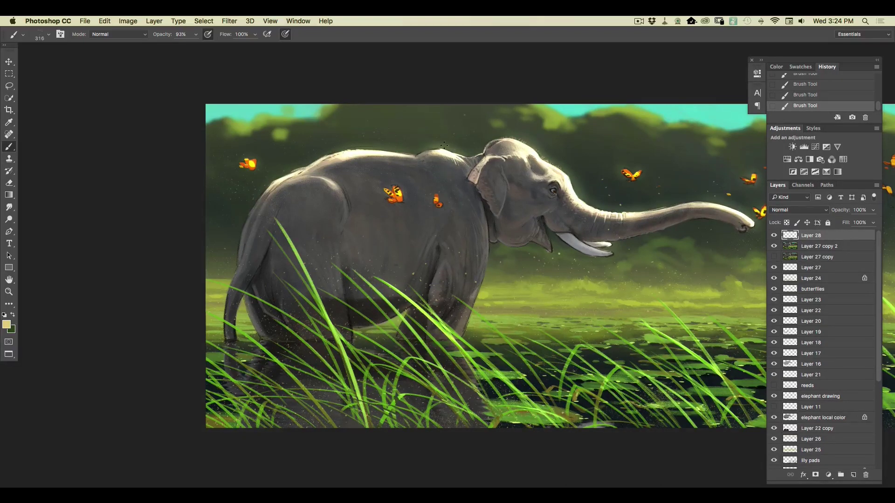
pyautogui.hscroll(8, 39, 268)
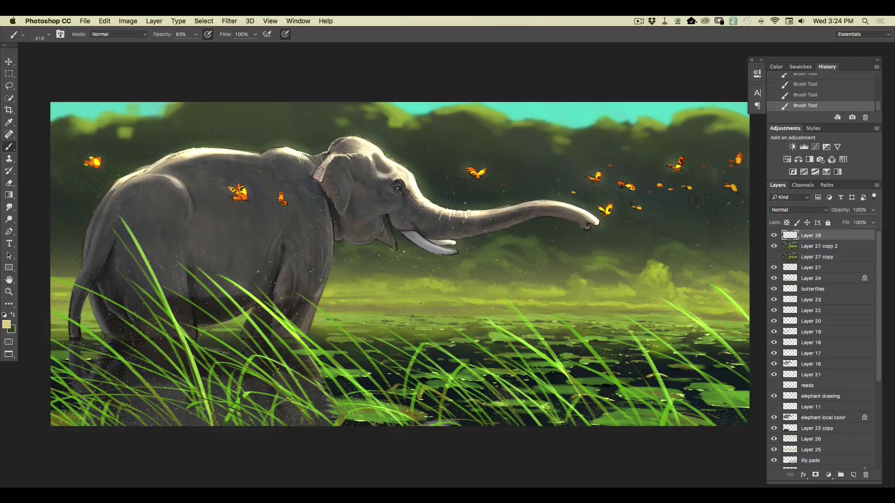
pyautogui.press('super+minus')
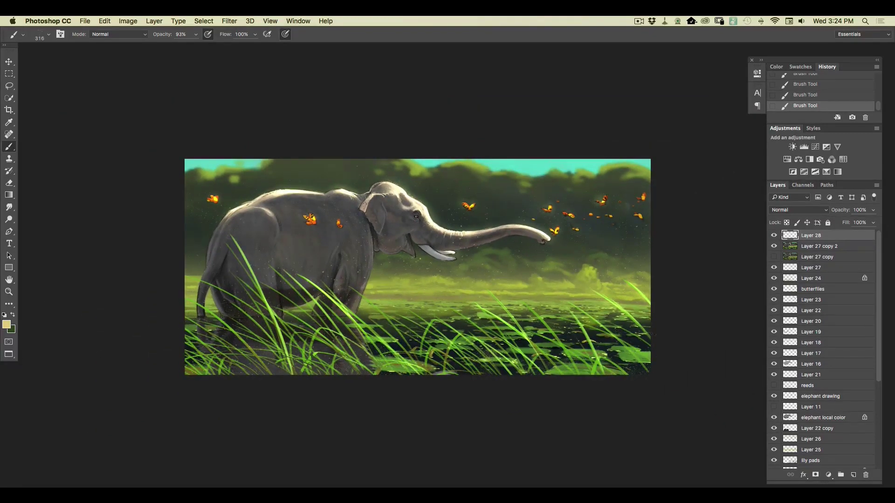